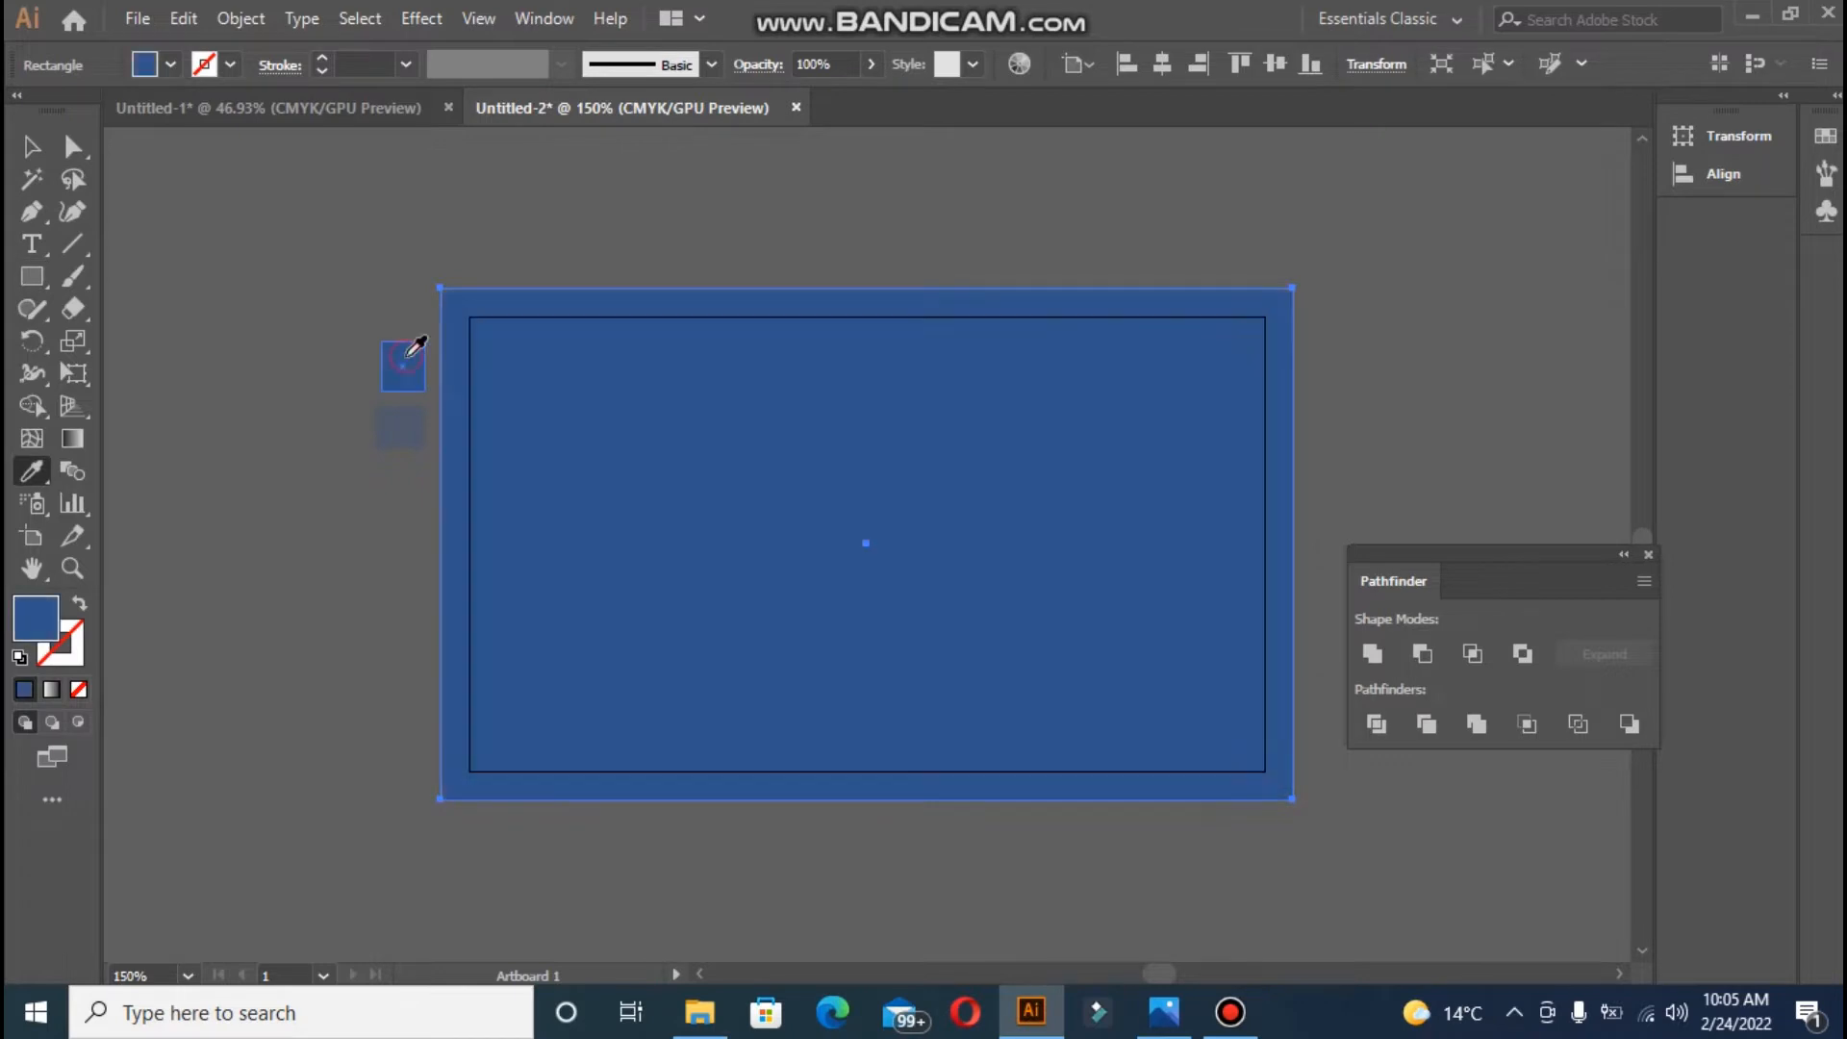
# - Open the Gradient panel, closing a stray Flattener Preview, so the card gets a white-to-black gradient
pyautogui.click(72, 440)
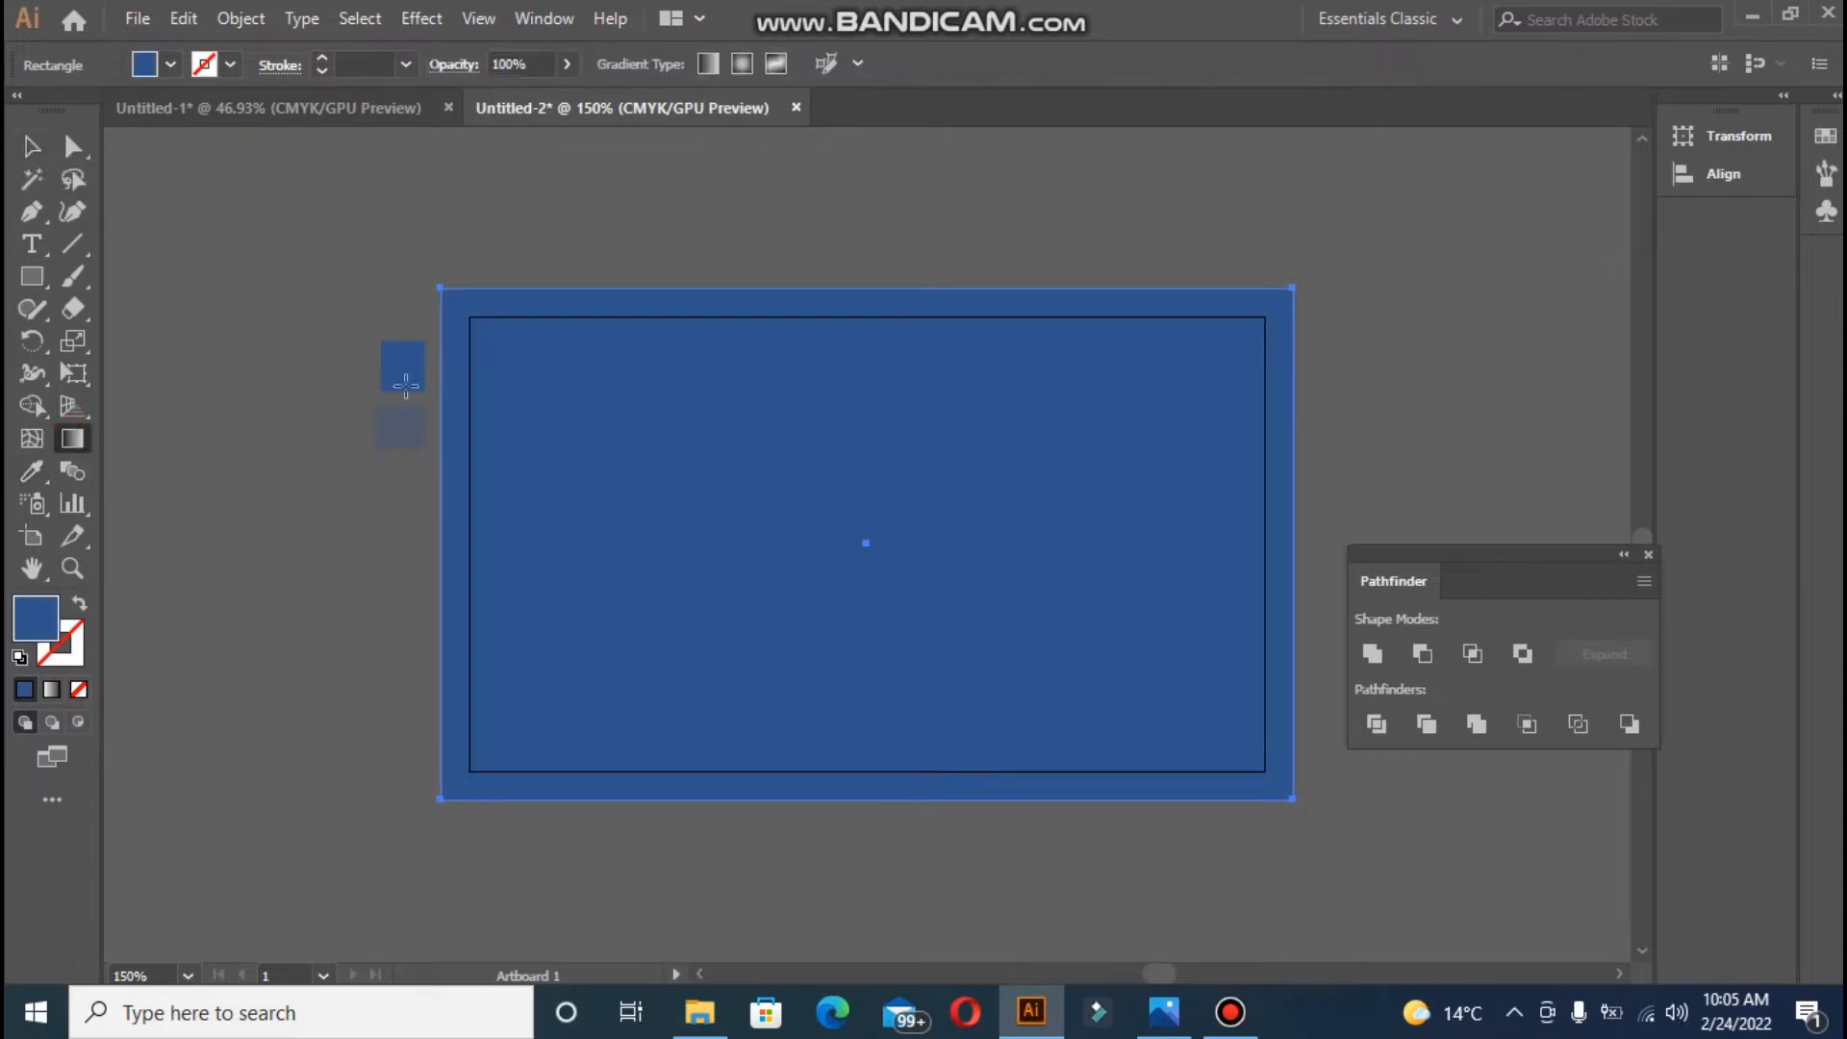
pyautogui.click(564, 20)
pyautogui.click(710, 645)
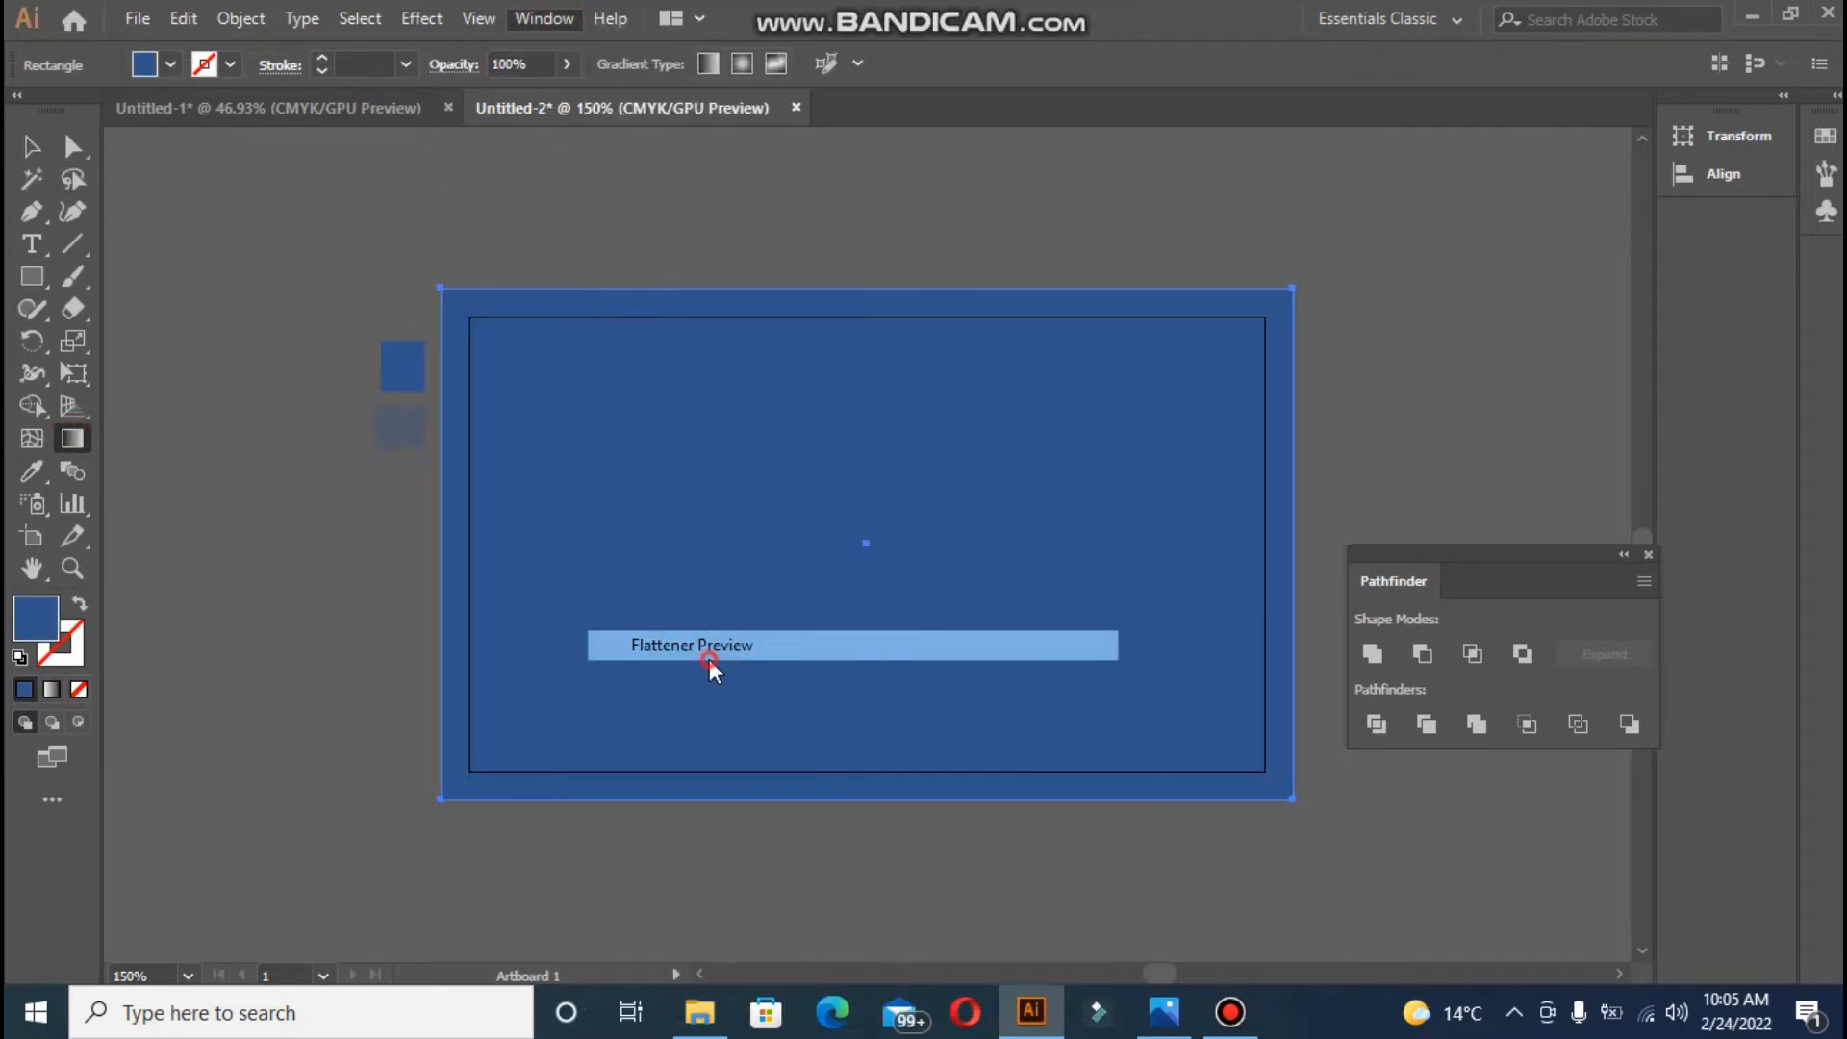
pyautogui.click(1076, 474)
pyautogui.click(544, 18)
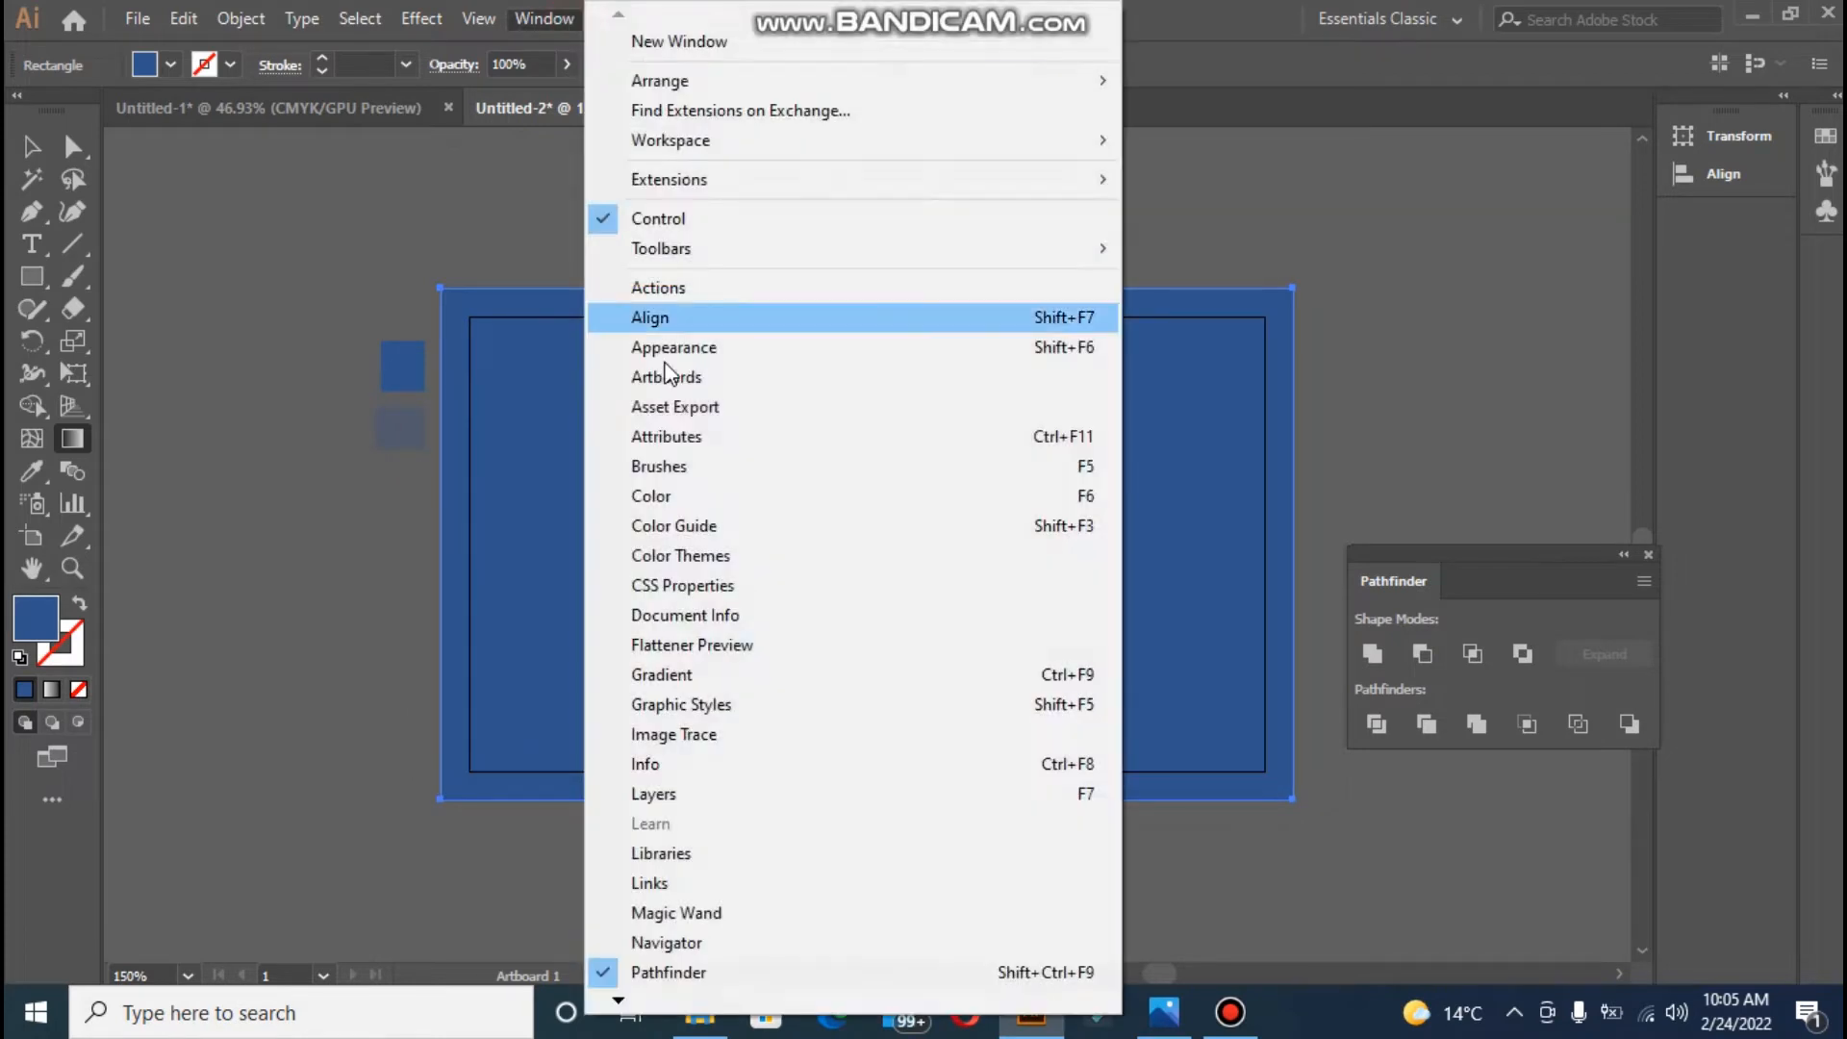
pyautogui.click(707, 674)
# - Apply a gradient fill to the rectangle and sample the blue square into the left stop
pyautogui.moveTo(354, 291); pyautogui.dragTo(1464, 201)
pyautogui.click(1297, 302)
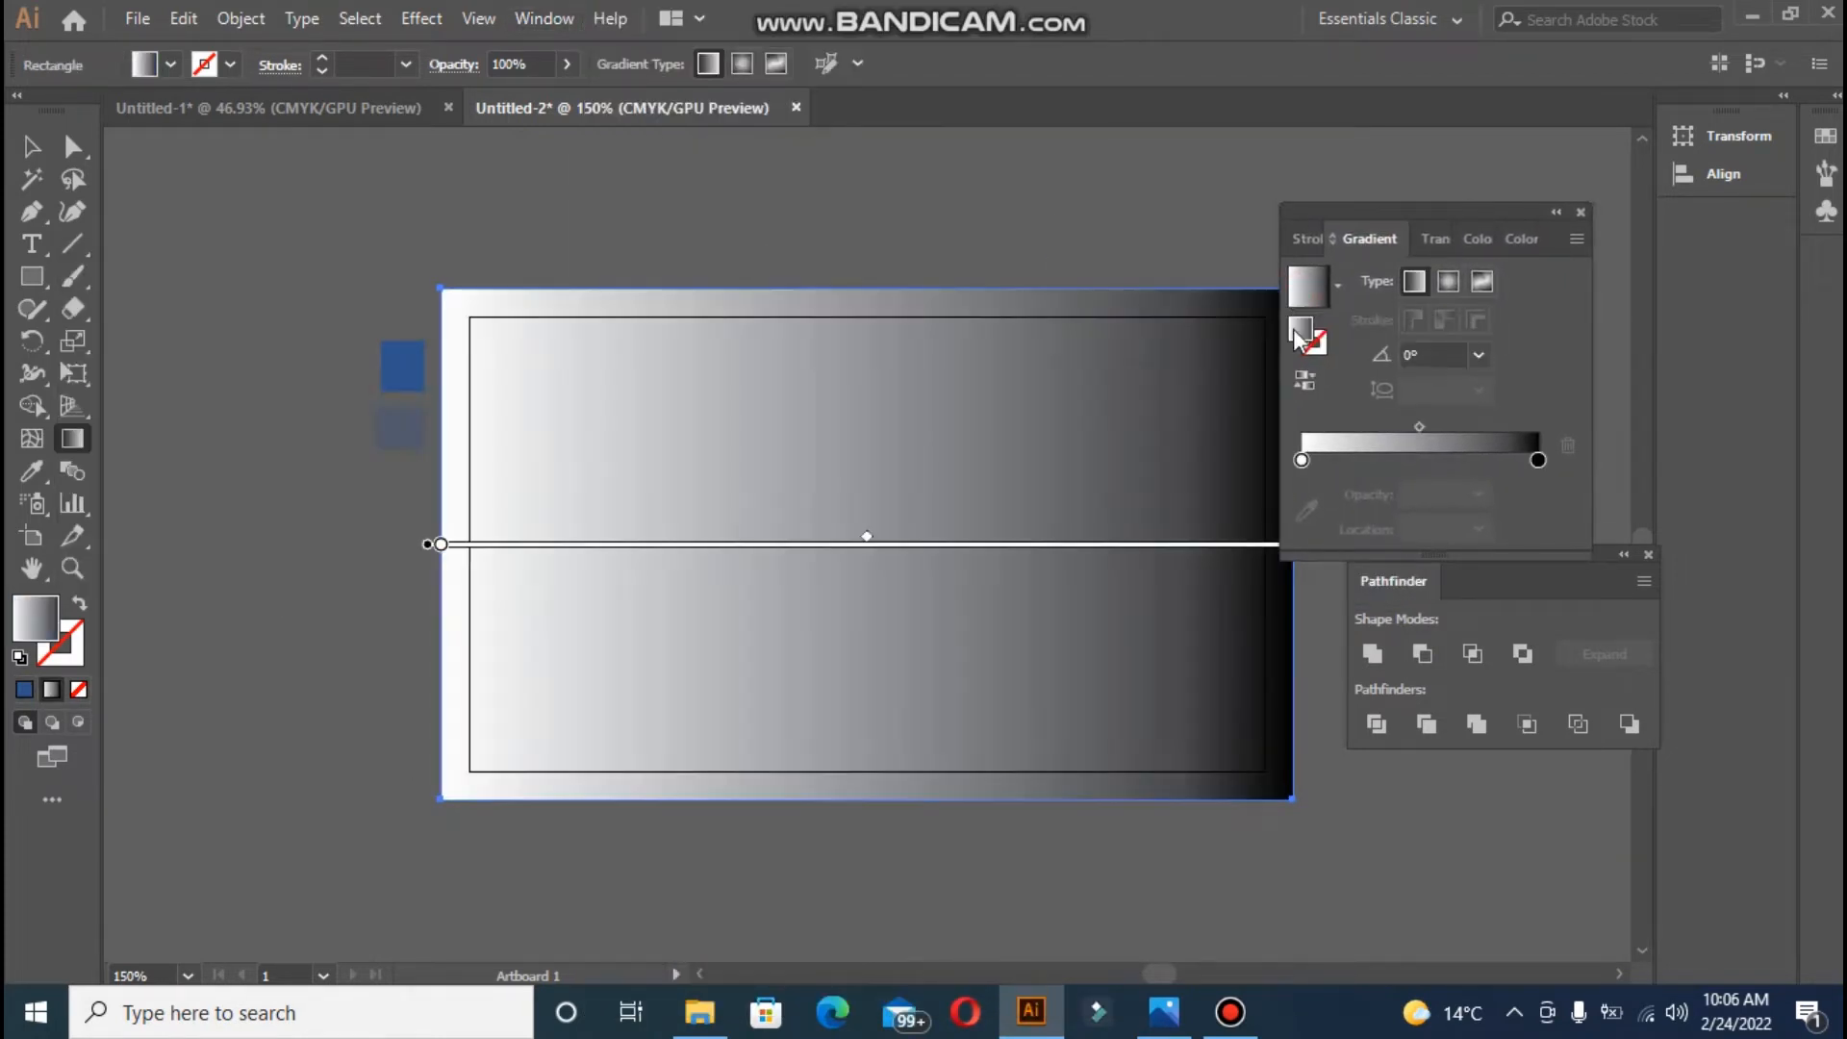
pyautogui.moveTo(1445, 210); pyautogui.dragTo(1499, 170)
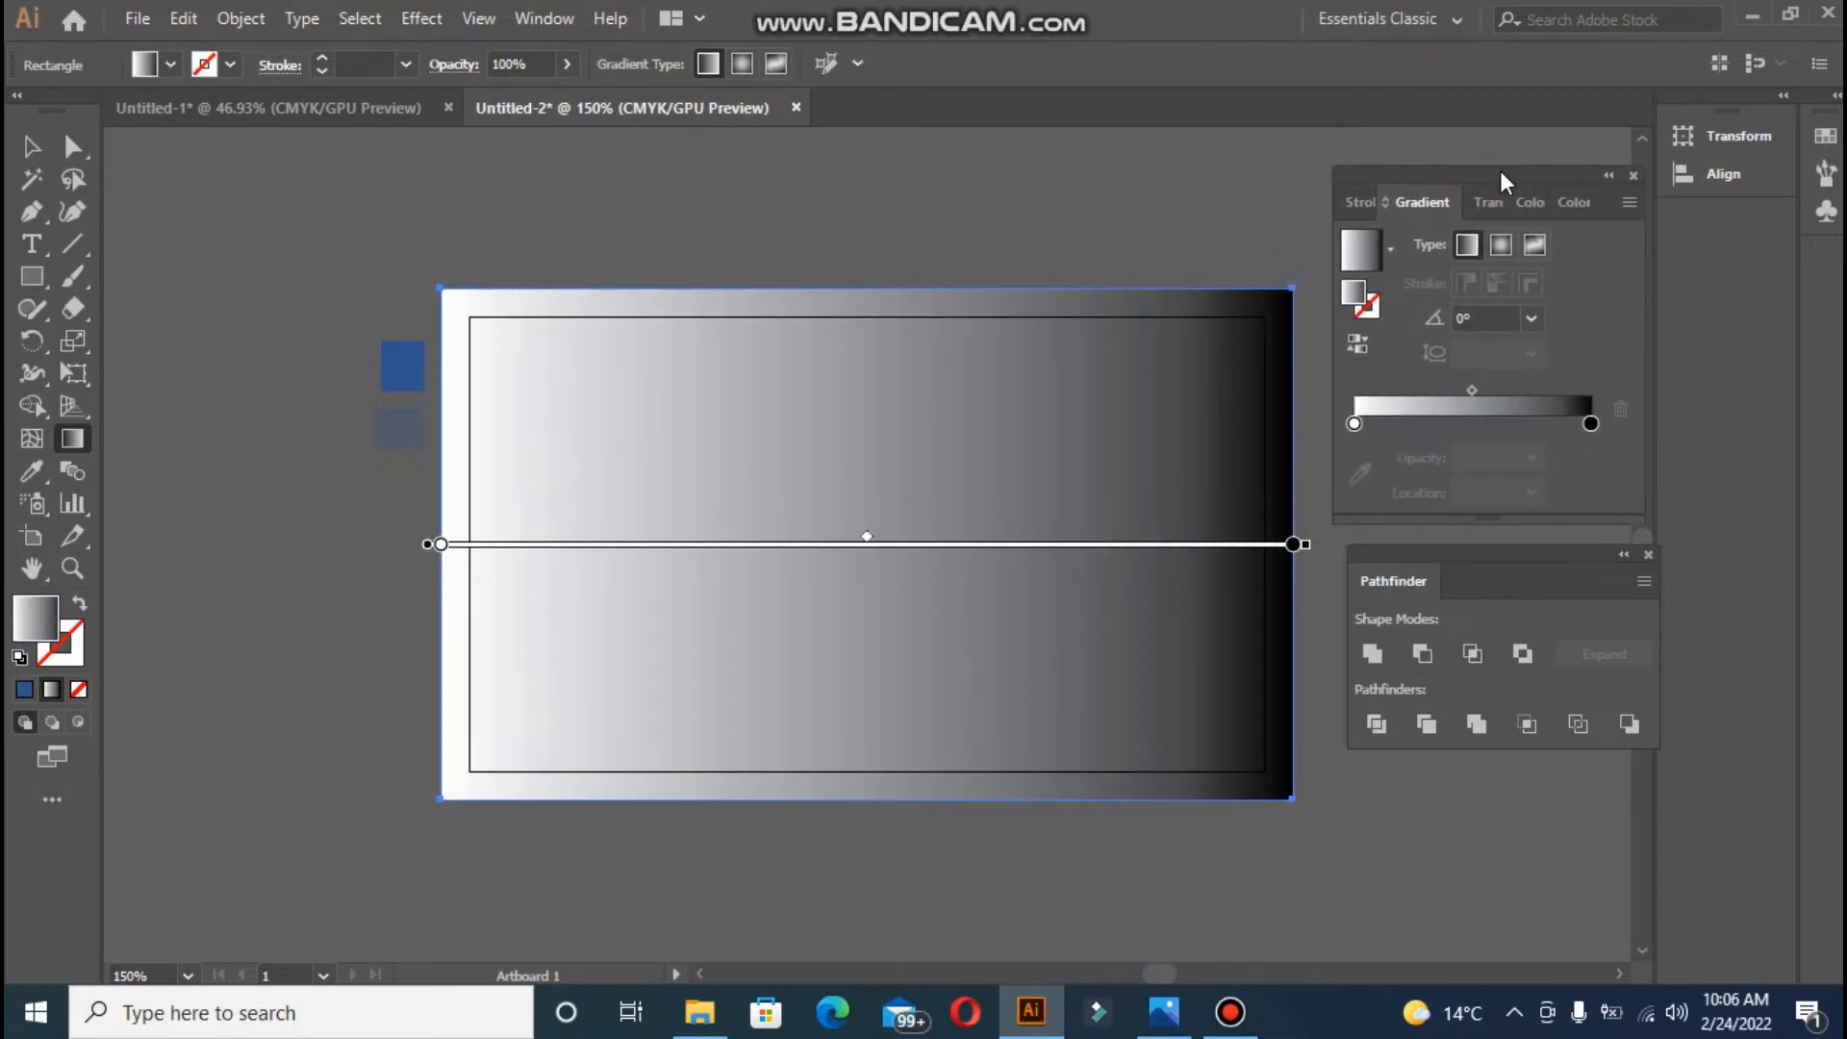
pyautogui.click(1358, 421)
pyautogui.click(1364, 473)
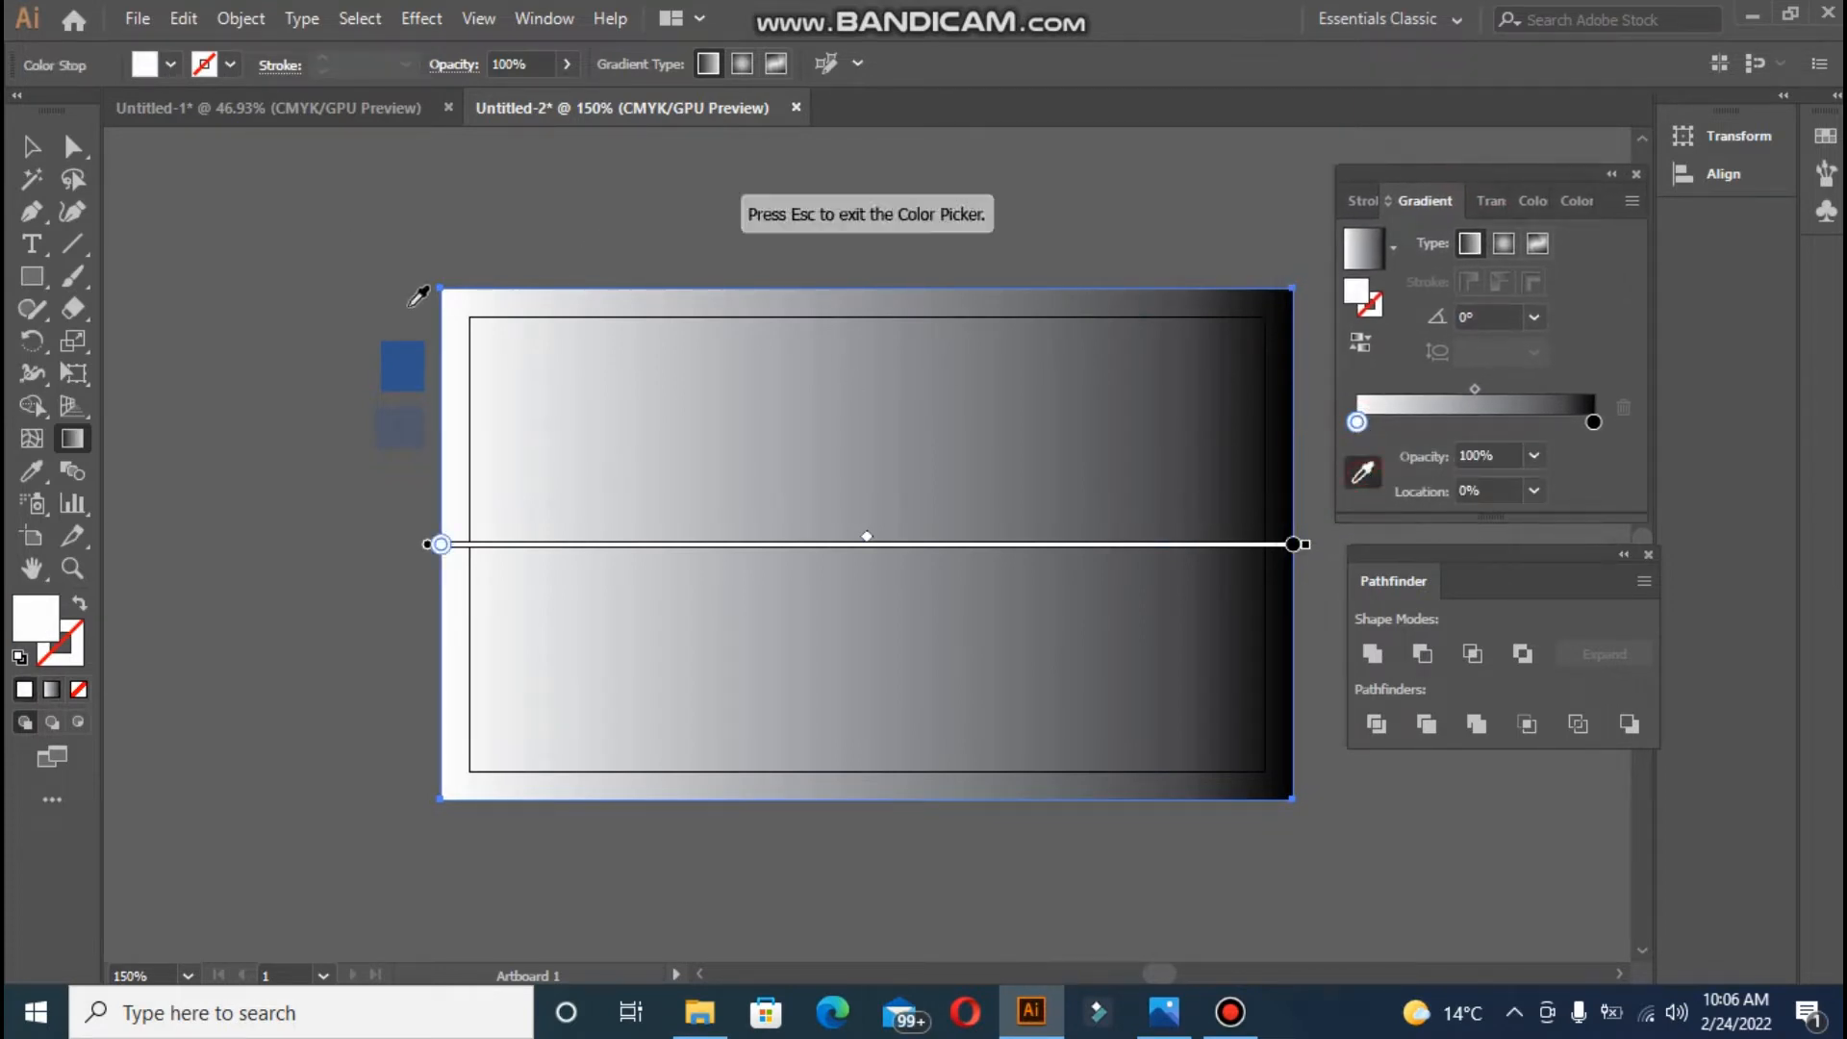
pyautogui.click(402, 366)
pyautogui.click(1594, 423)
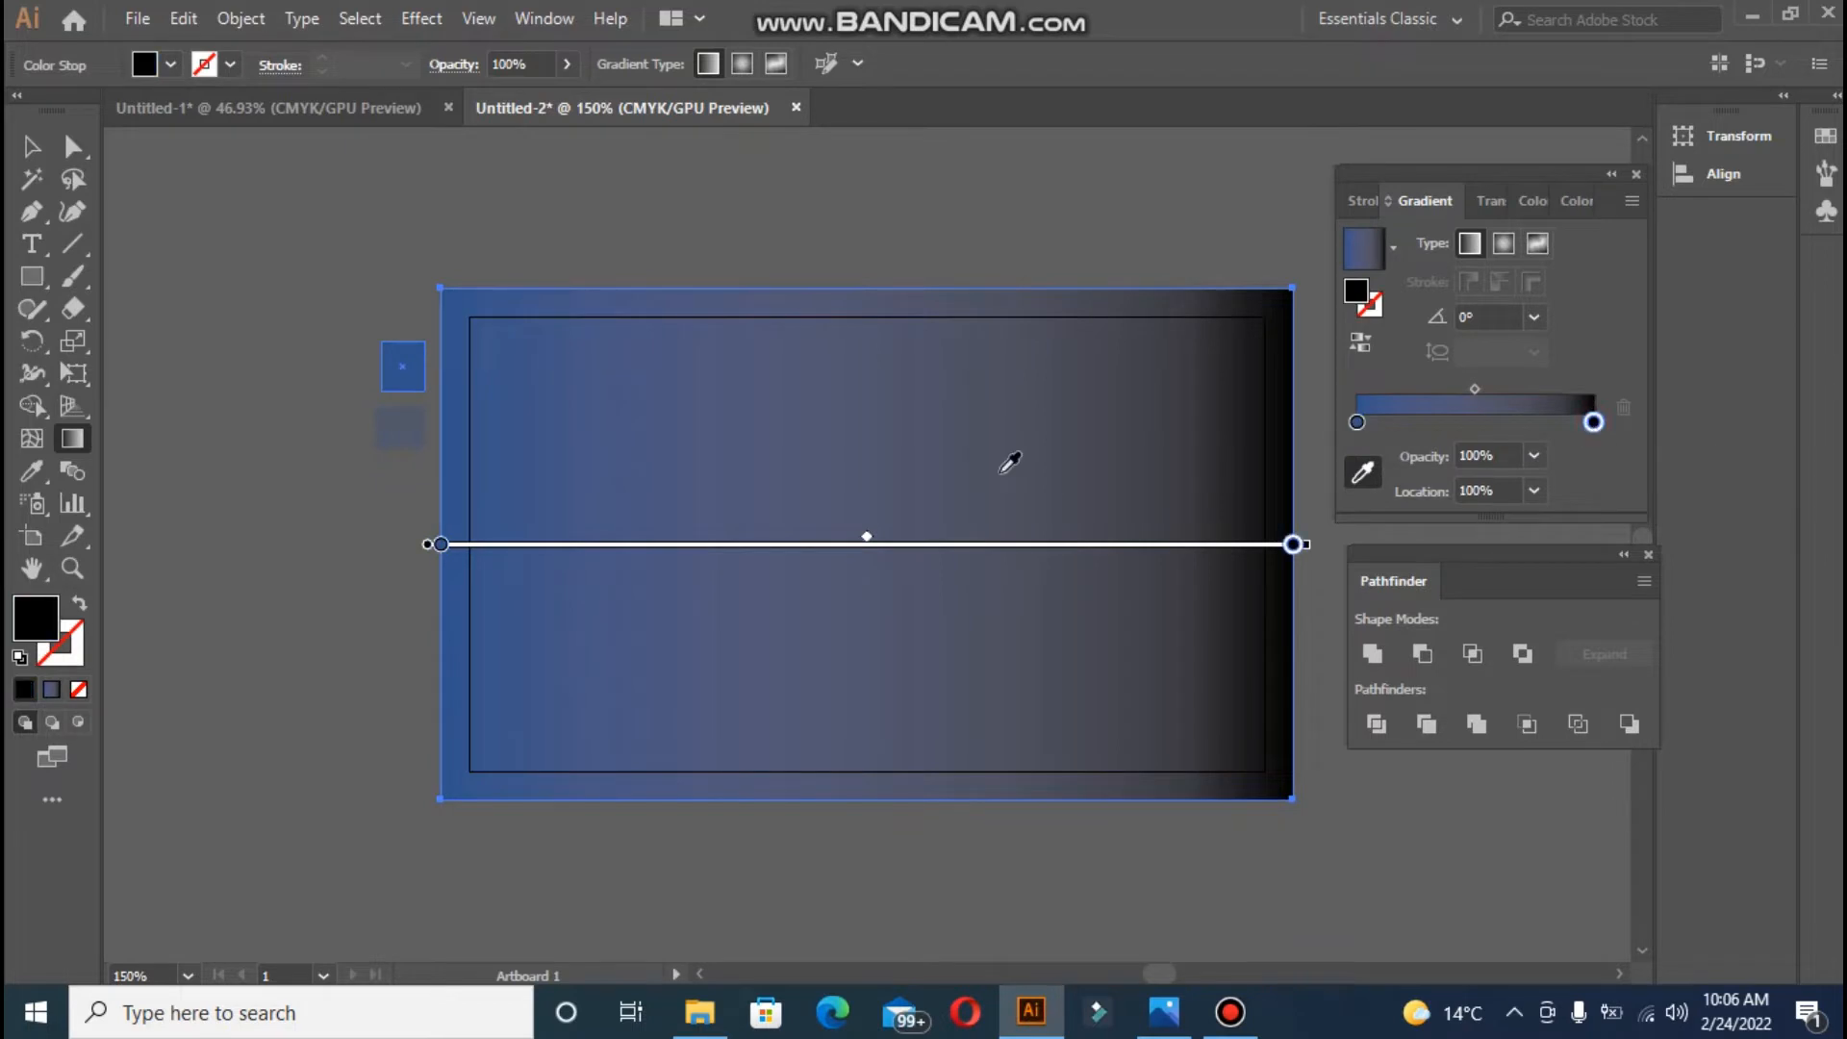
pyautogui.click(401, 427)
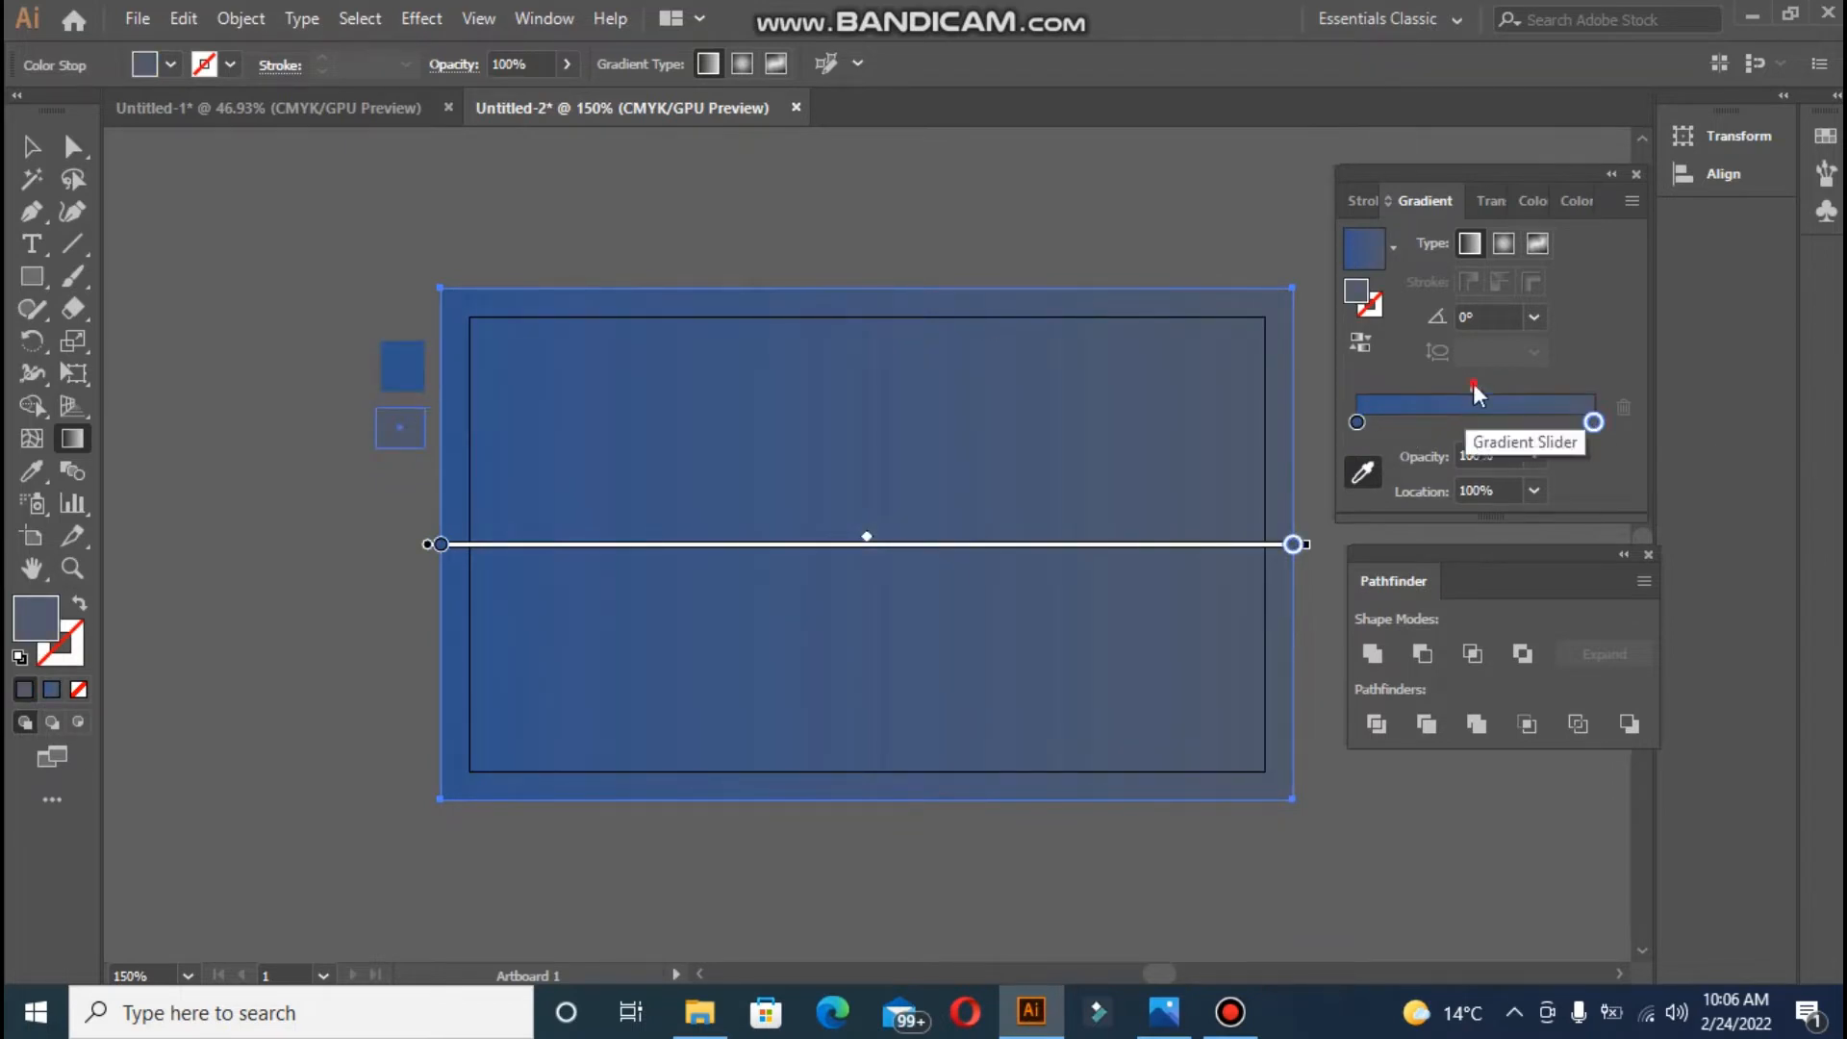
pyautogui.moveTo(1475, 386)
pyautogui.mouseDown()
pyautogui.moveTo(1511, 384)
pyautogui.moveTo(1487, 396)
pyautogui.mouseUp()
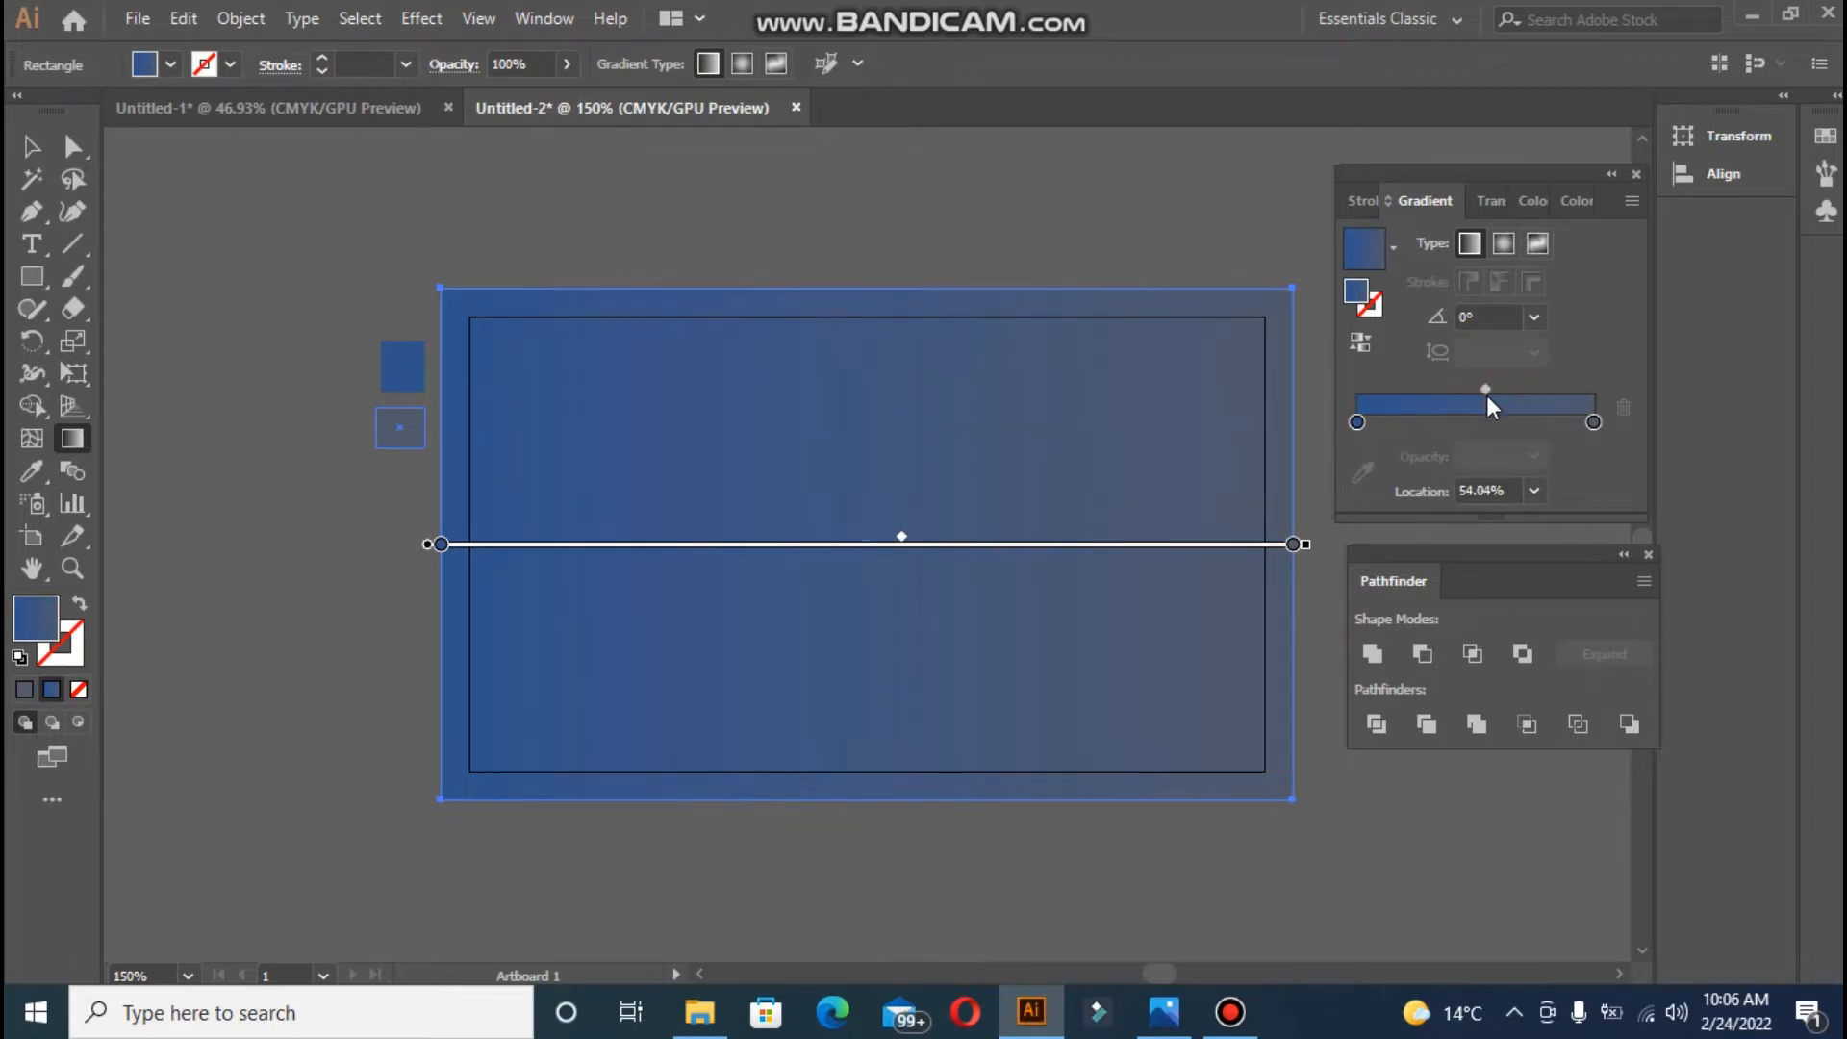
# - Set the right gradient stop to black and push the midpoint right to about 66%
pyautogui.doubleClick(1595, 423)
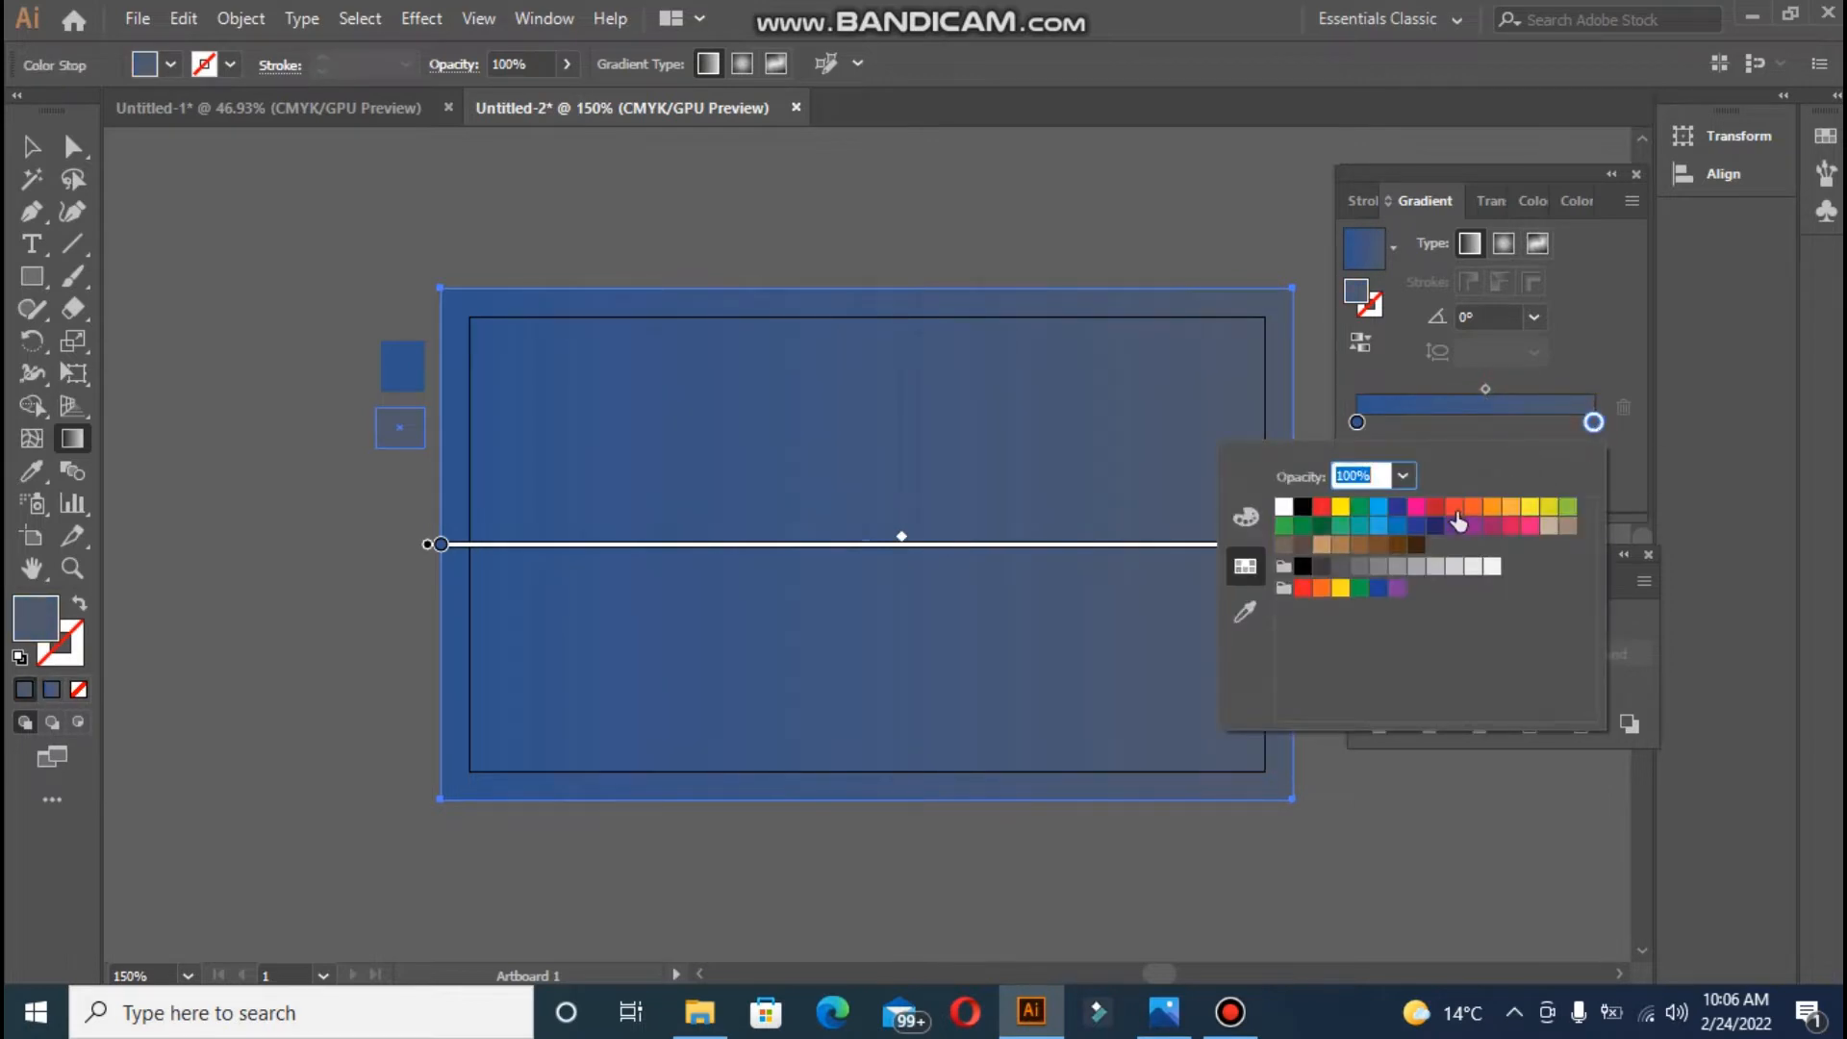
pyautogui.click(1420, 532)
pyautogui.click(1437, 529)
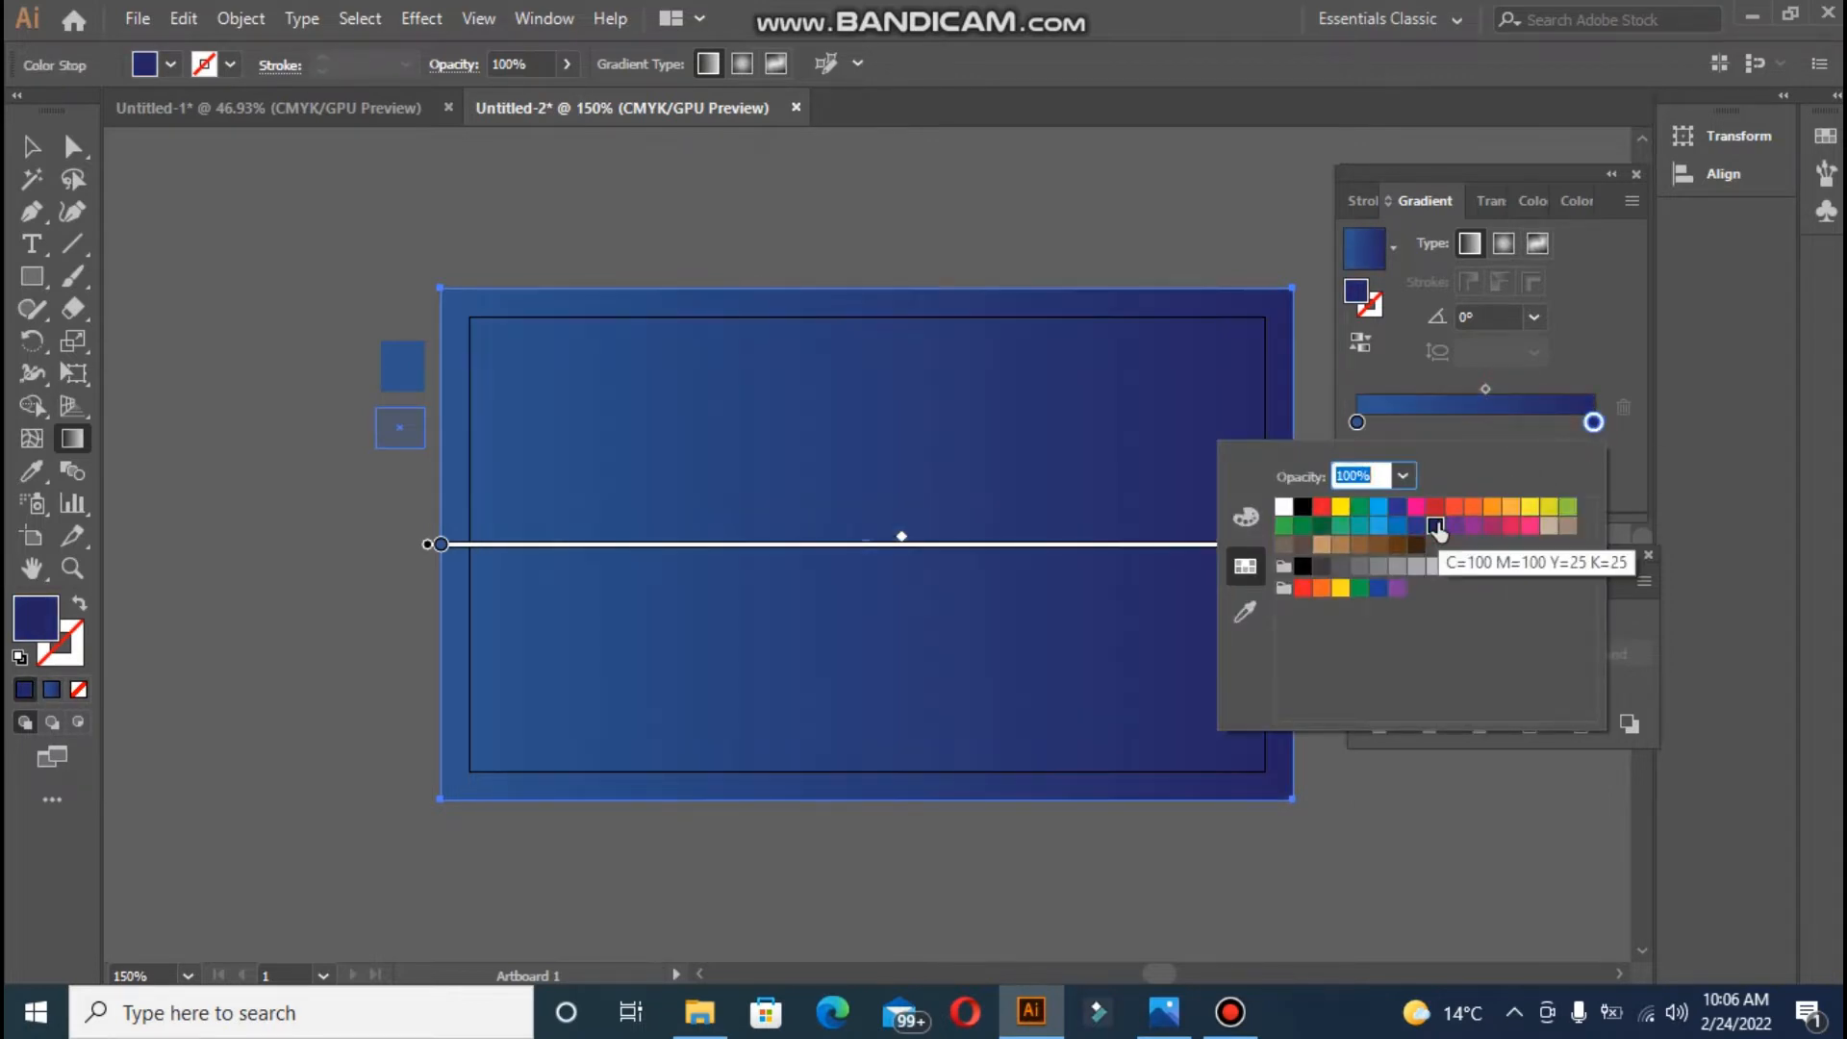
pyautogui.click(1397, 508)
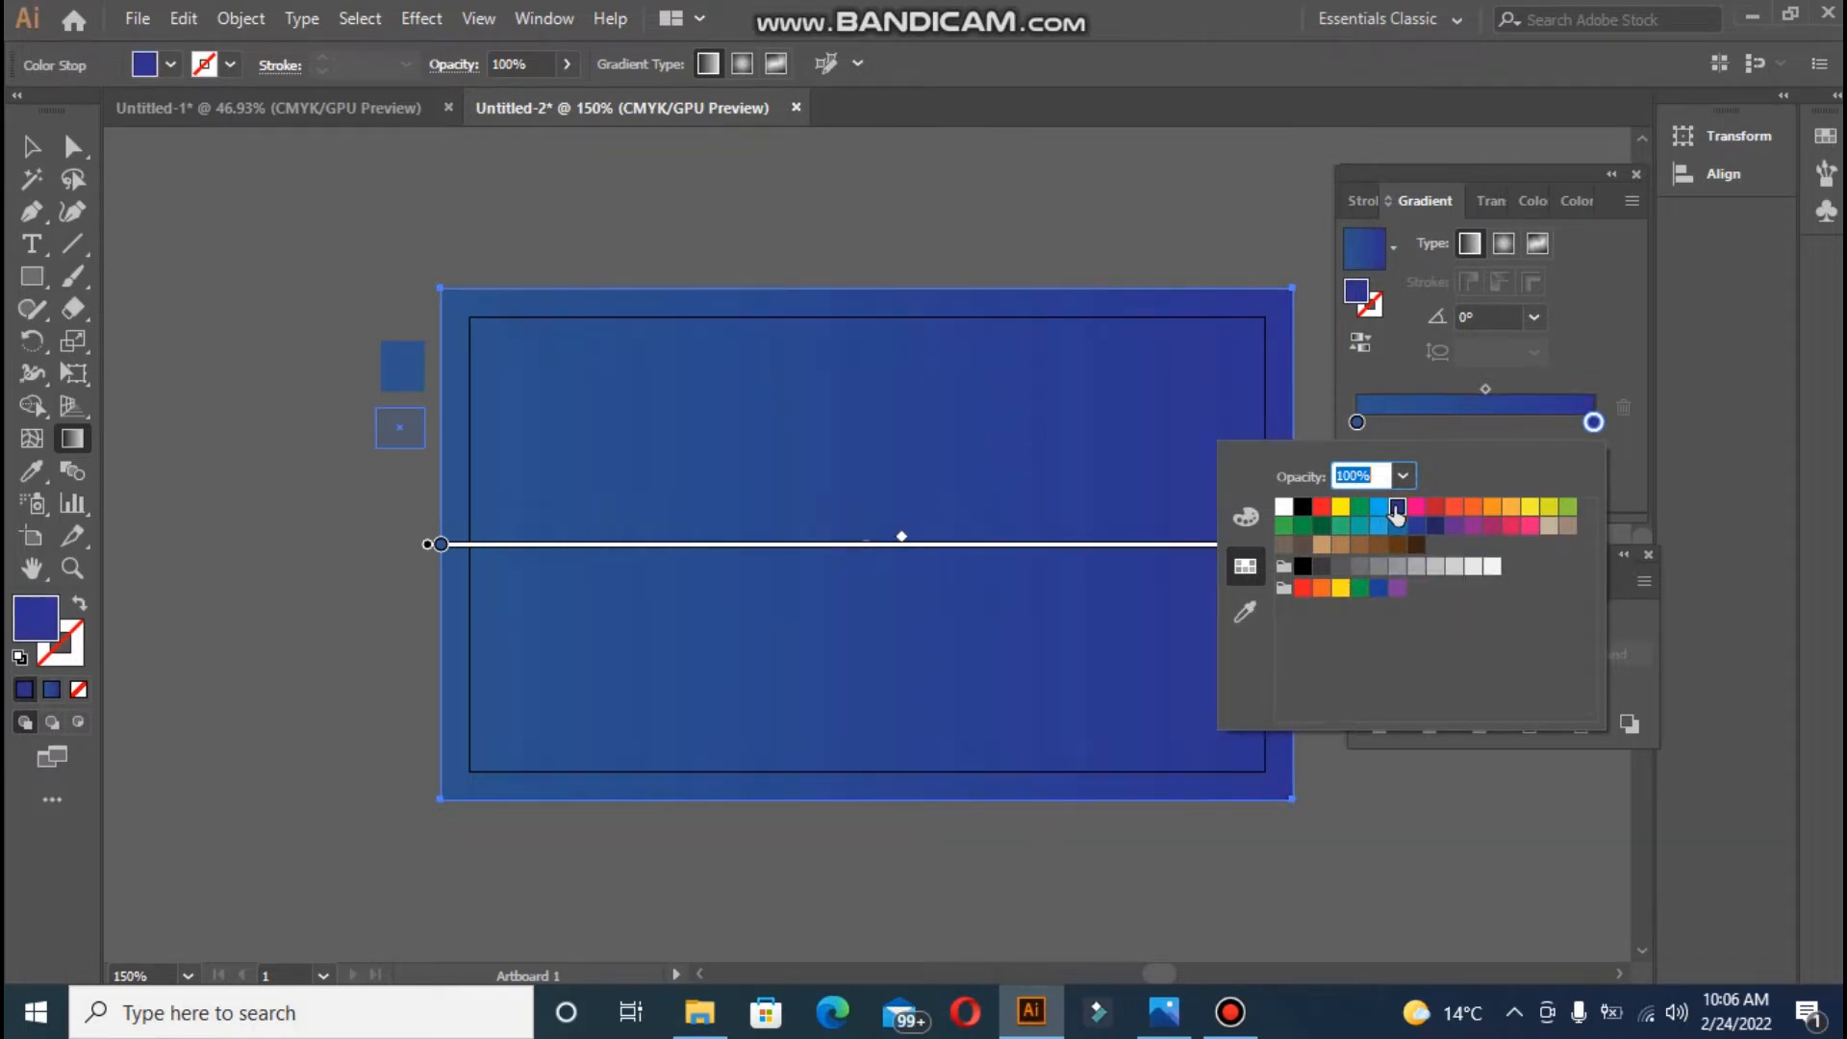
pyautogui.click(1303, 507)
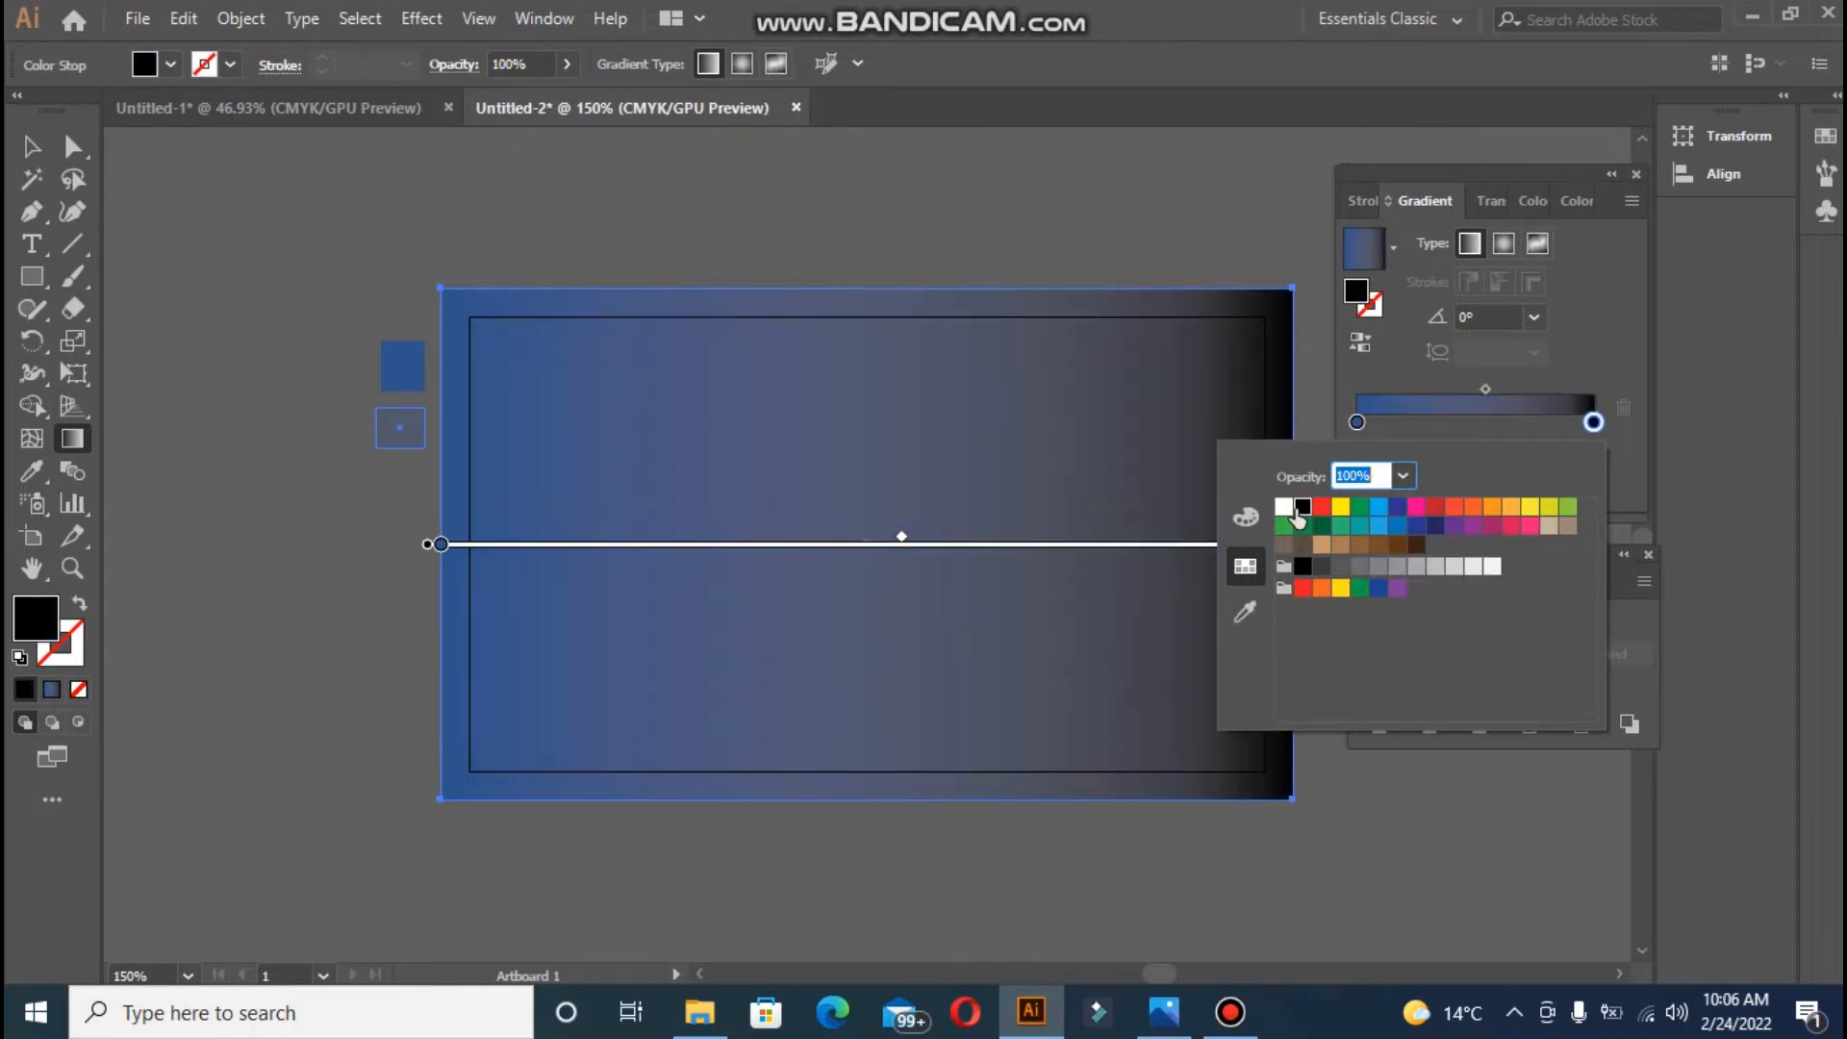
pyautogui.click(1488, 389)
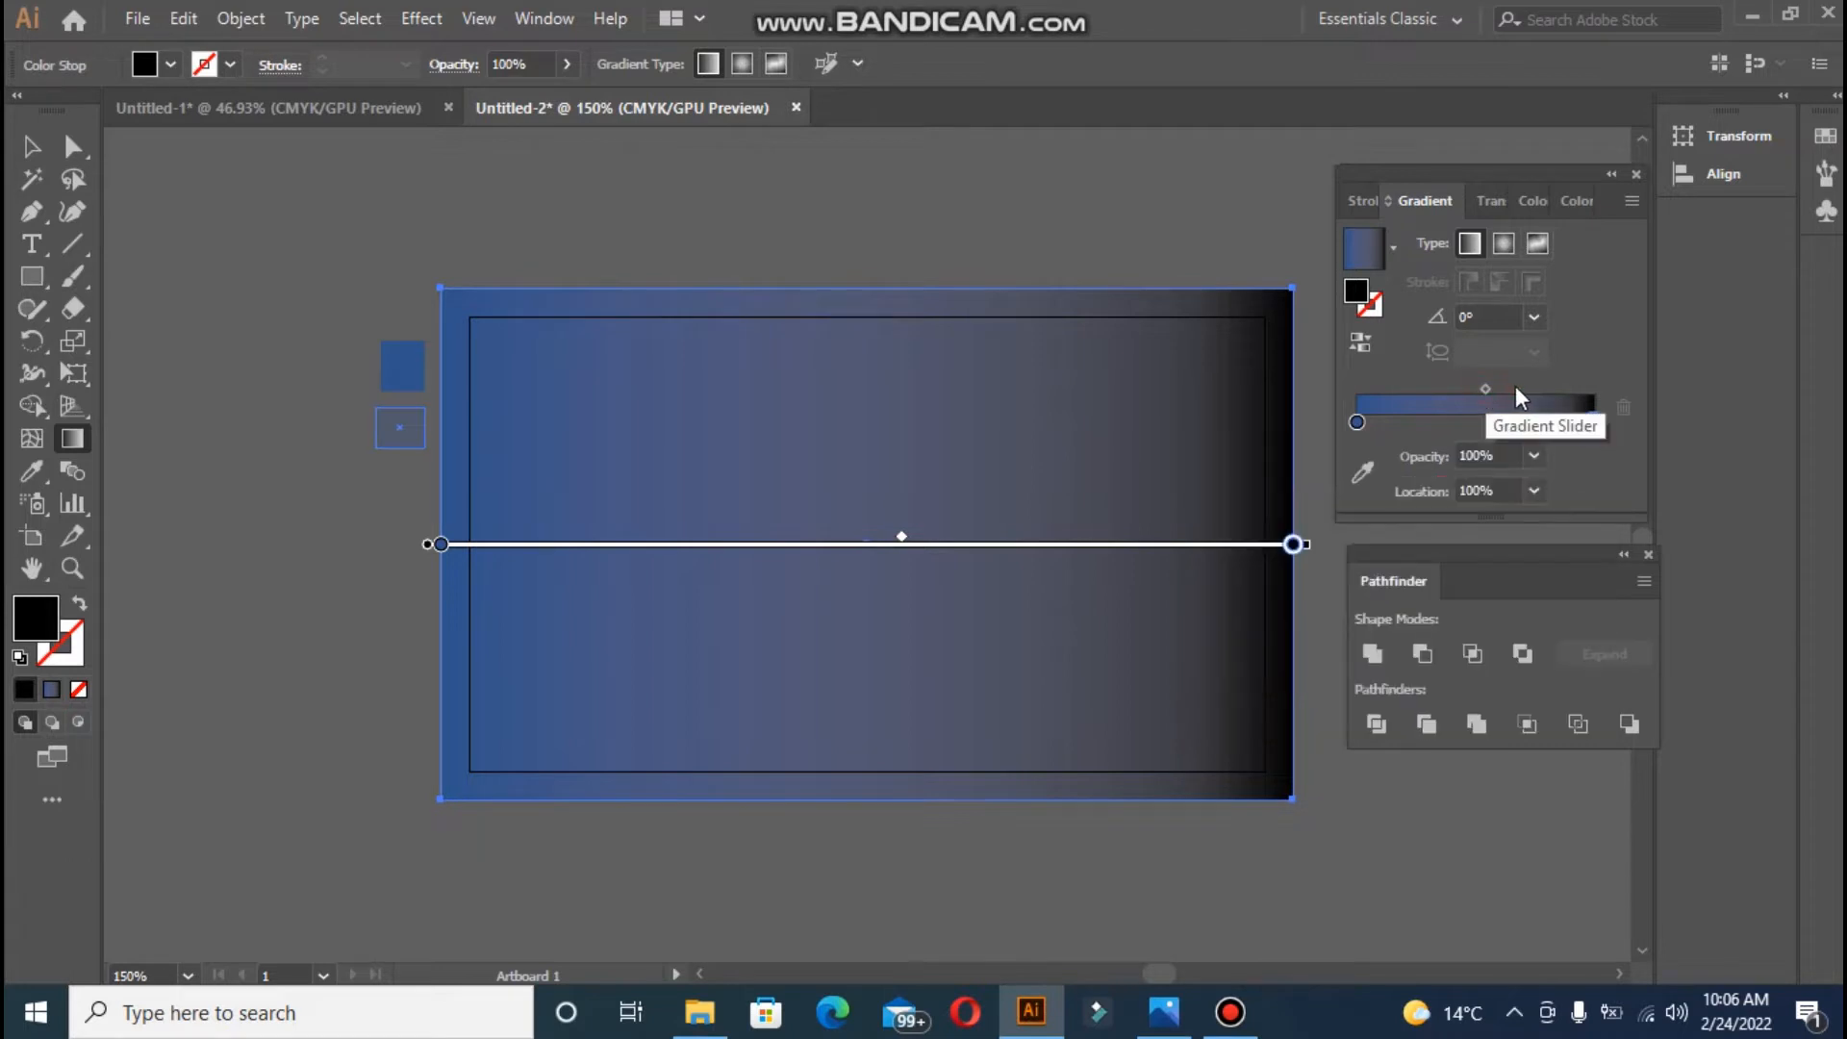
pyautogui.moveTo(1487, 389); pyautogui.dragTo(1515, 390)
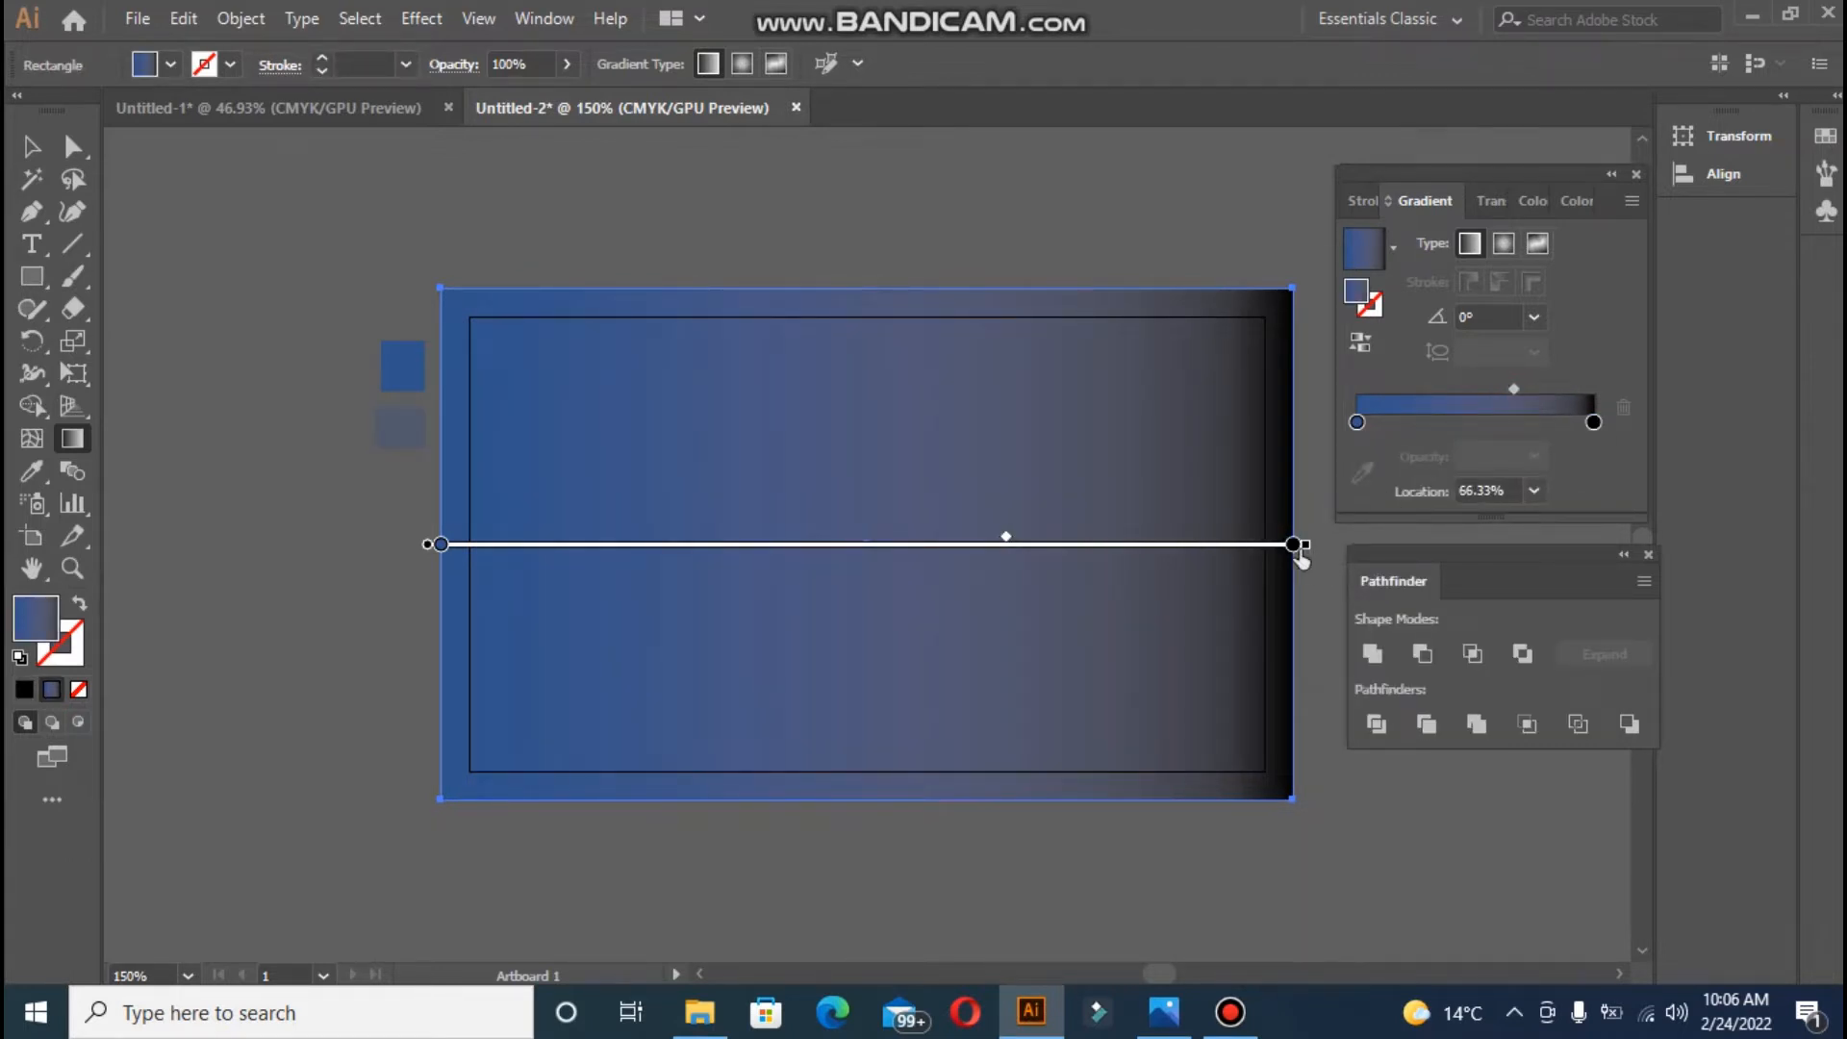
pyautogui.moveTo(1294, 545); pyautogui.dragTo(1287, 544)
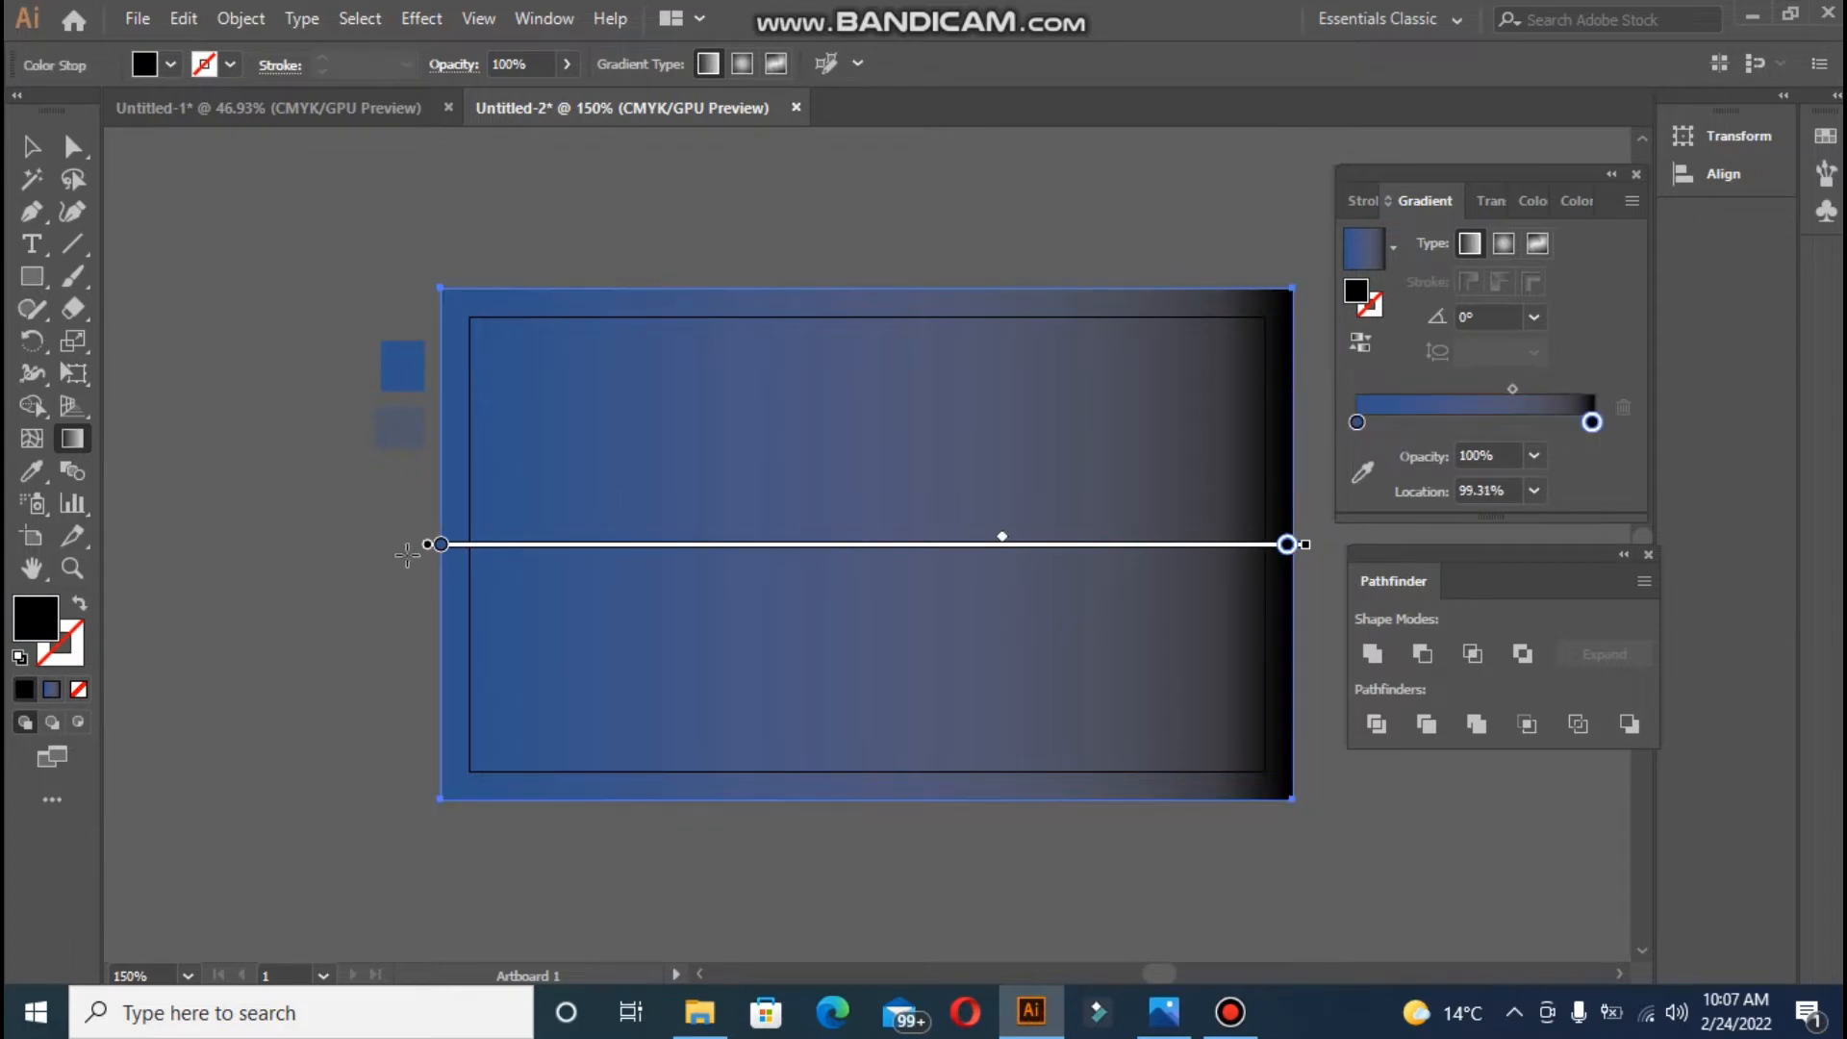
pyautogui.moveTo(438, 549)
pyautogui.mouseDown()
pyautogui.moveTo(557, 401)
pyautogui.moveTo(725, 413)
pyautogui.moveTo(375, 466)
pyautogui.moveTo(411, 547)
pyautogui.mouseUp()
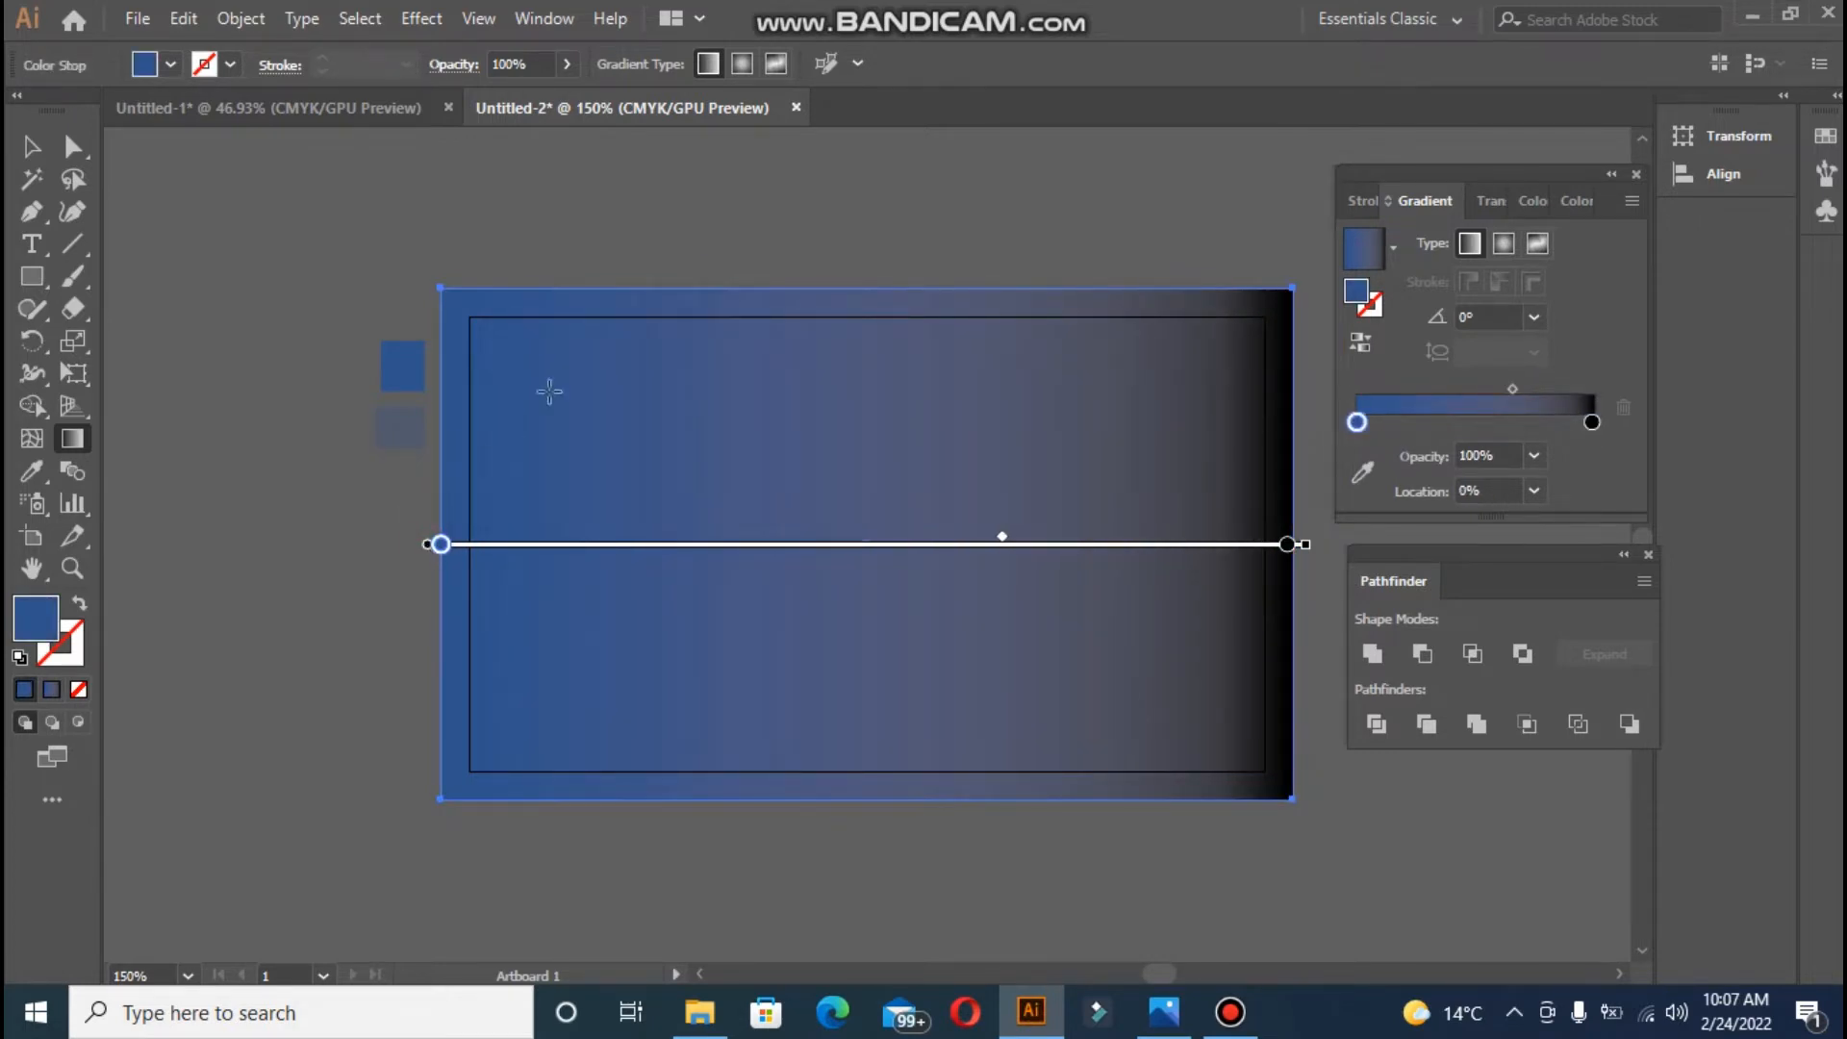
# - Set the gradient's right stop to a near-black colour through the Color Picker
pyautogui.click(31, 147)
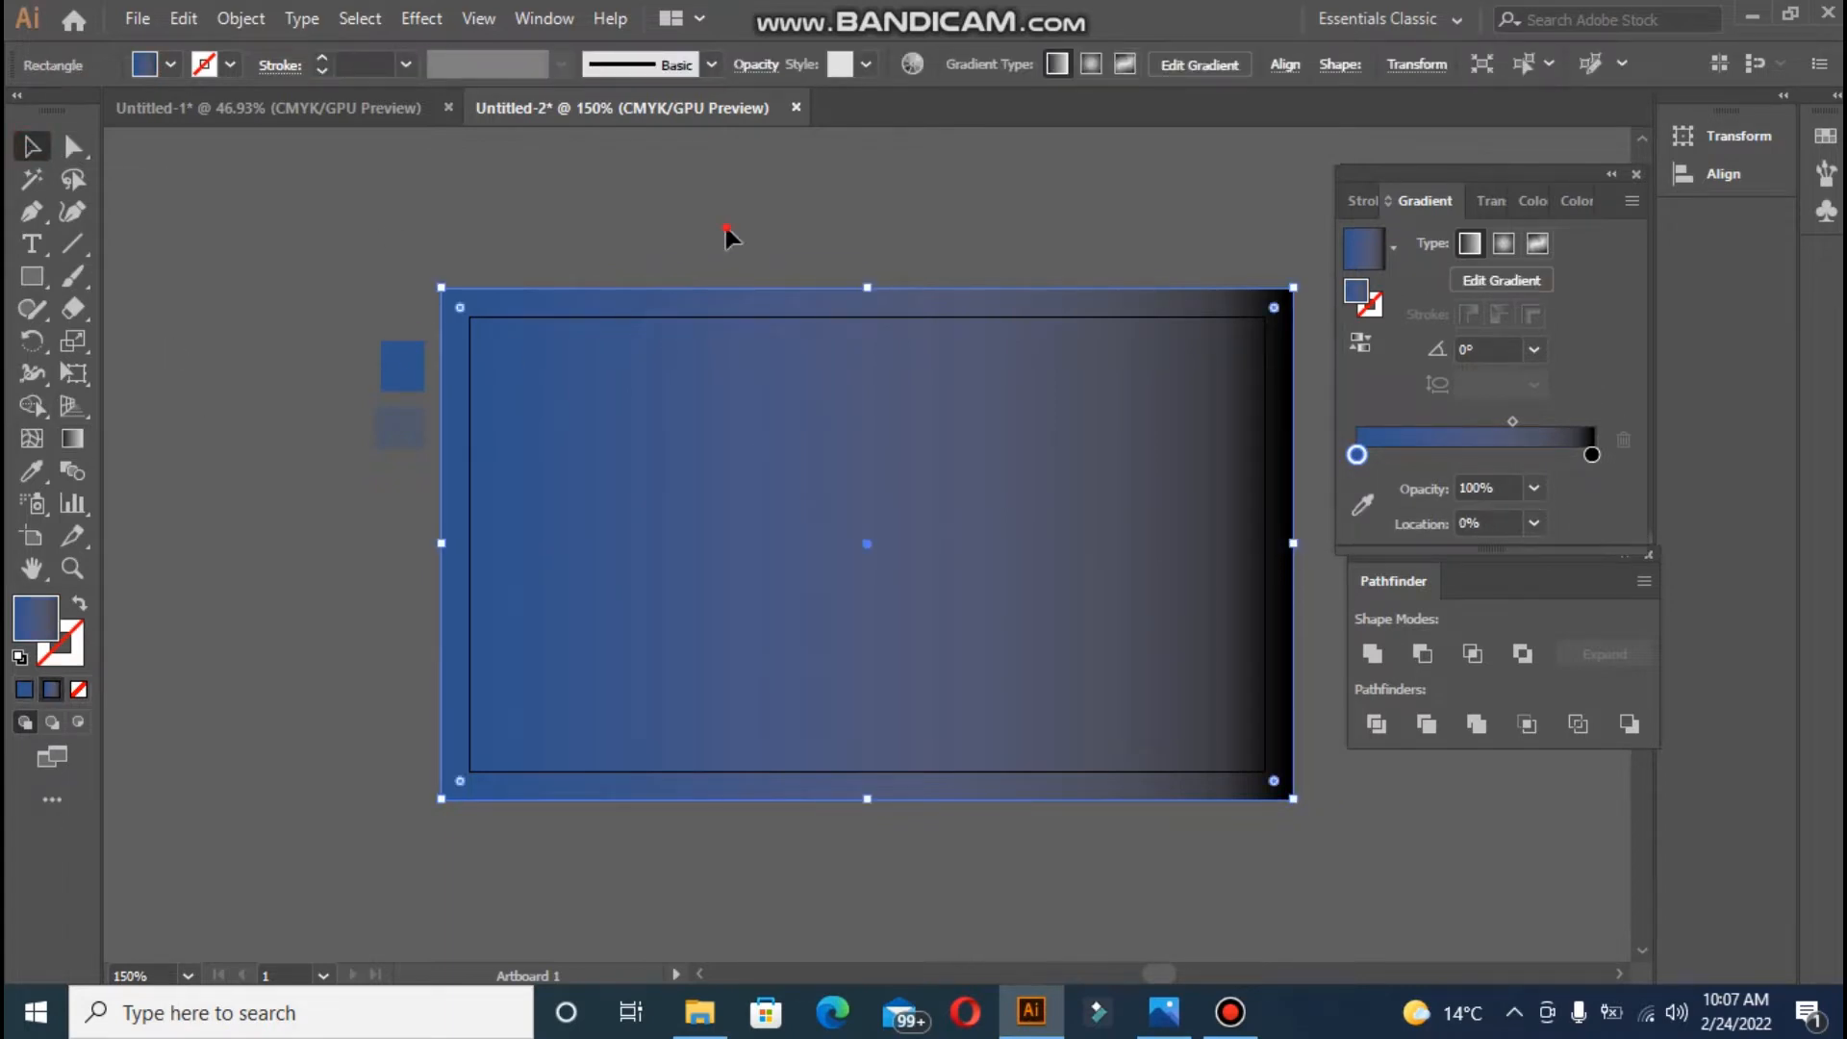
pyautogui.click(729, 231)
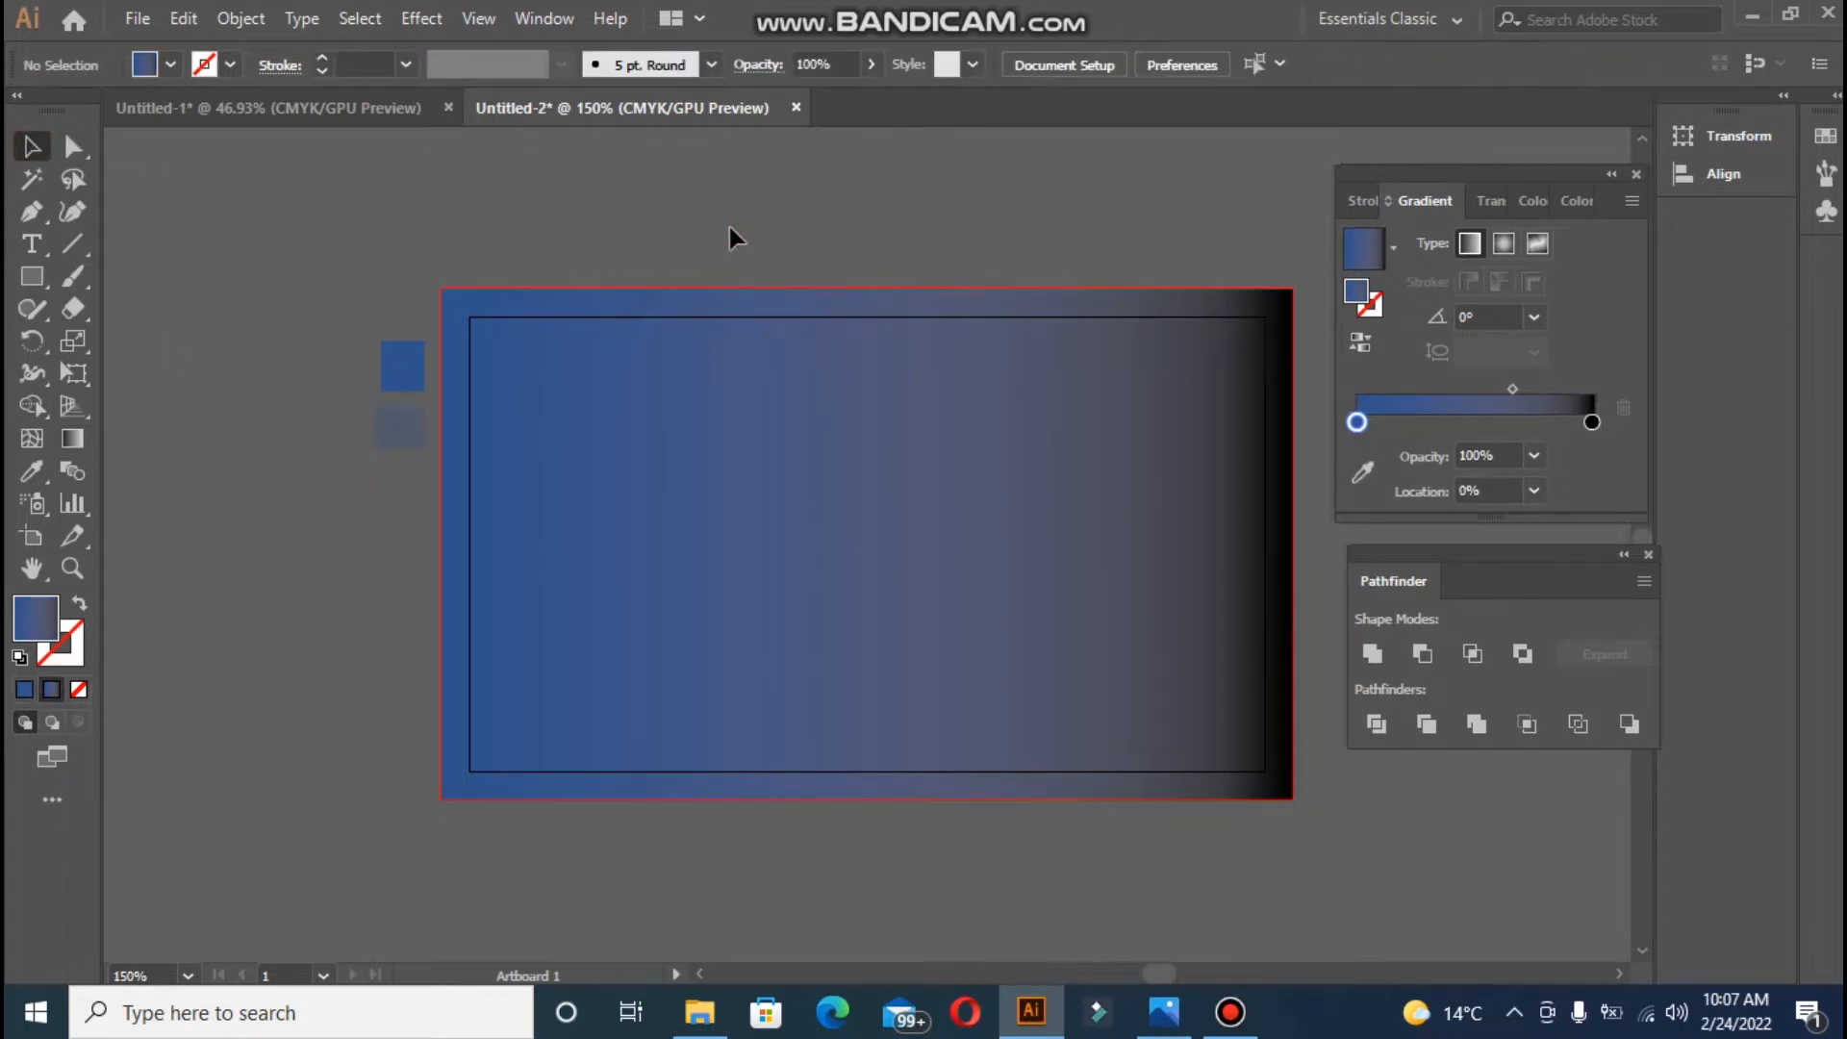
pyautogui.click(1592, 421)
pyautogui.click(1351, 473)
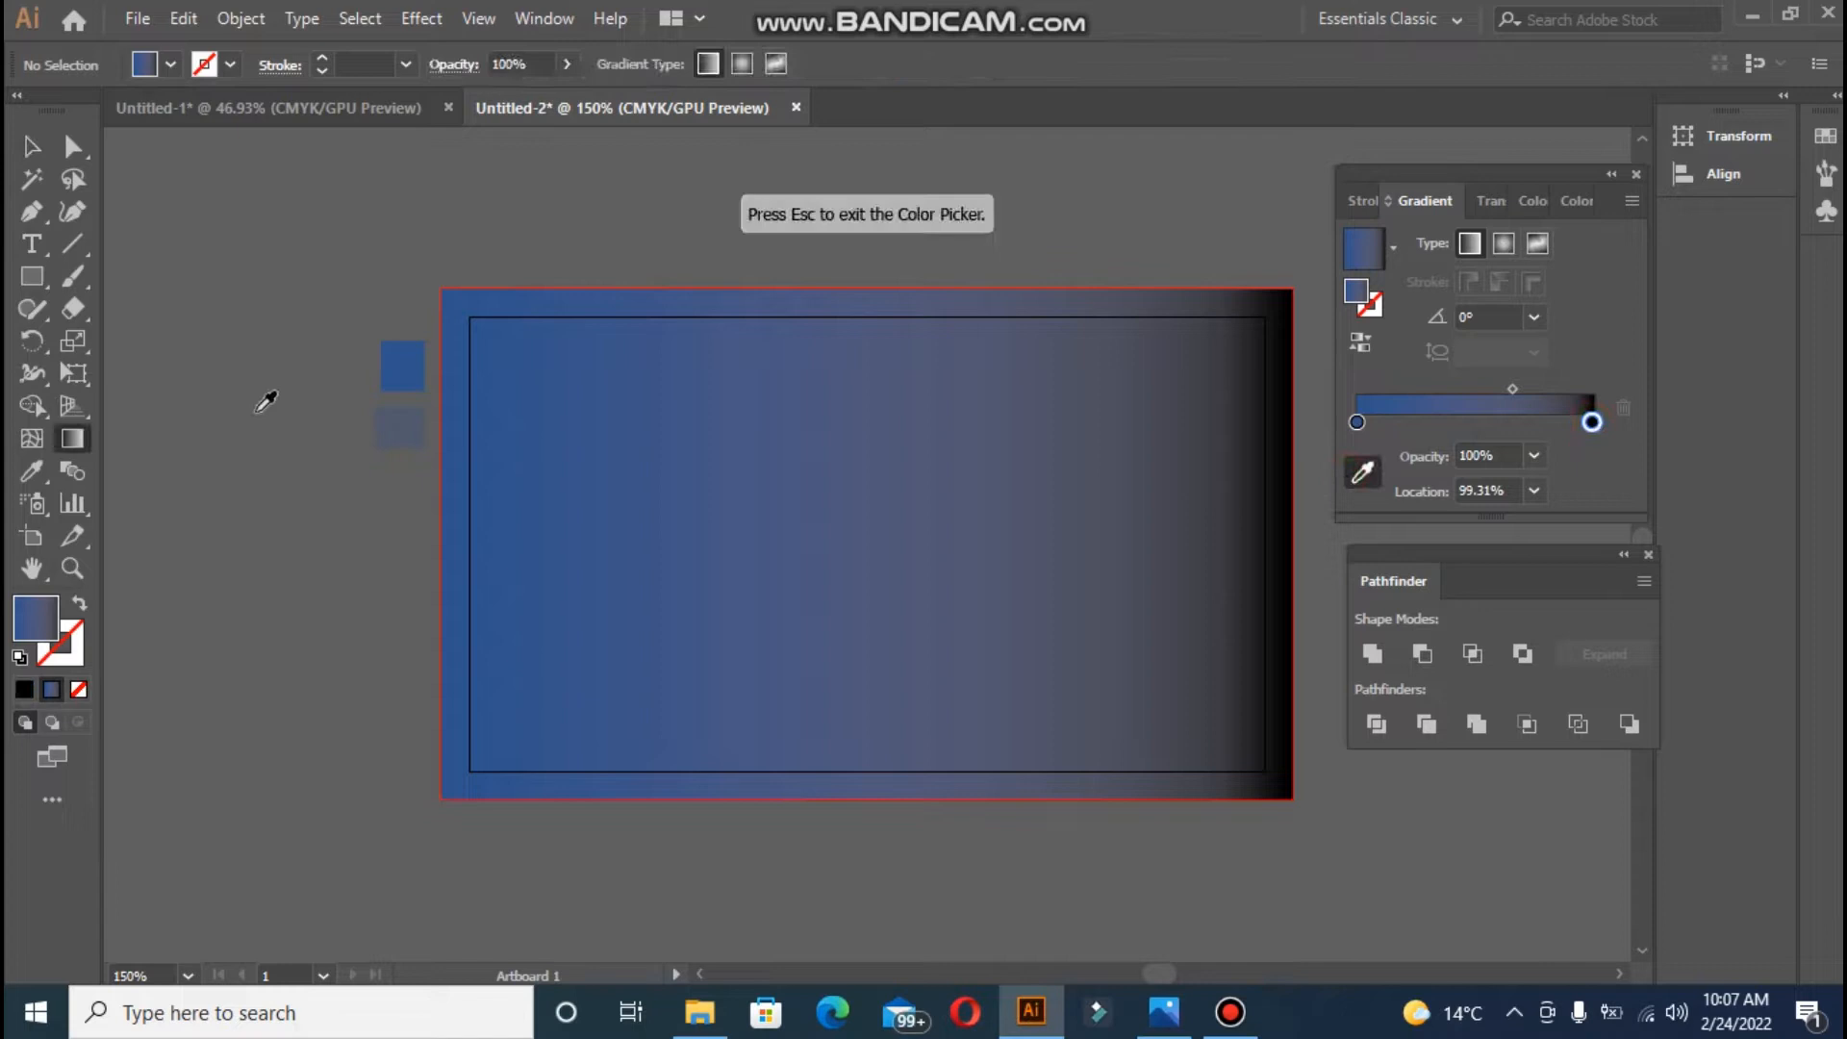
pyautogui.click(423, 389)
pyautogui.doubleClick(27, 620)
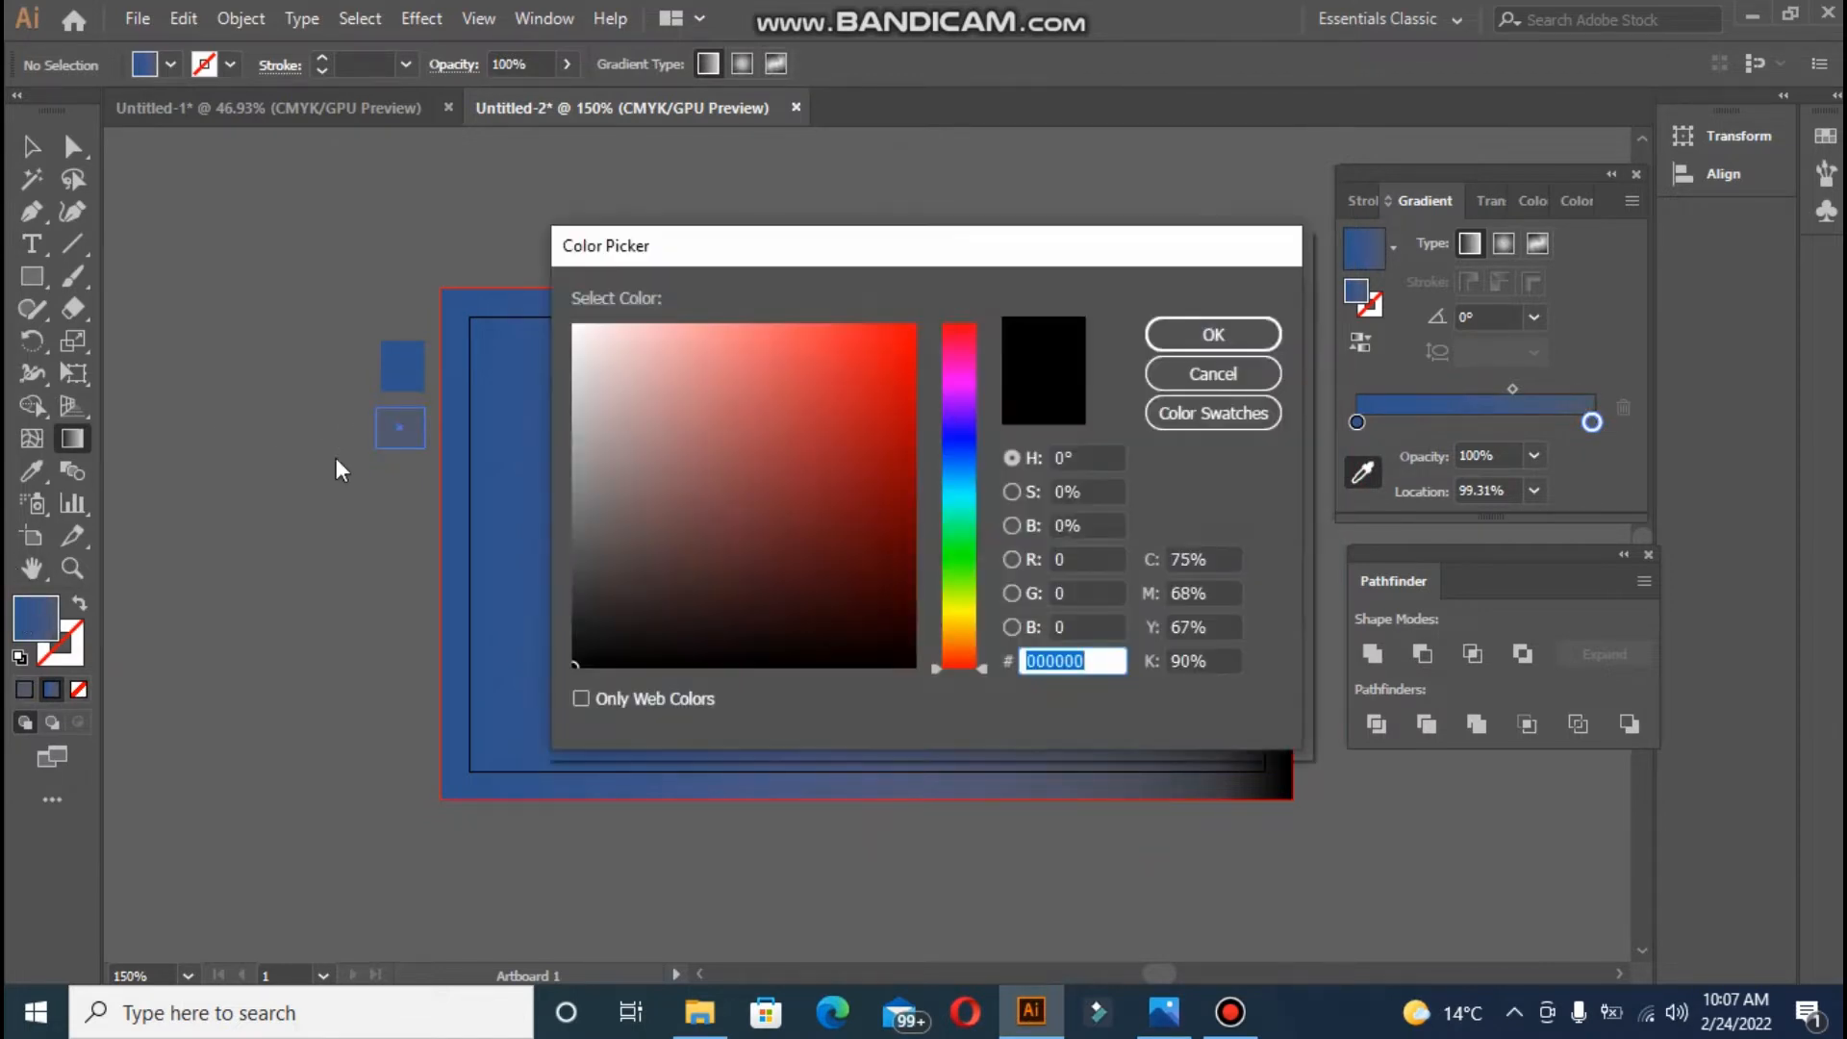
pyautogui.moveTo(583, 663); pyautogui.dragTo(588, 653)
pyautogui.click(1251, 336)
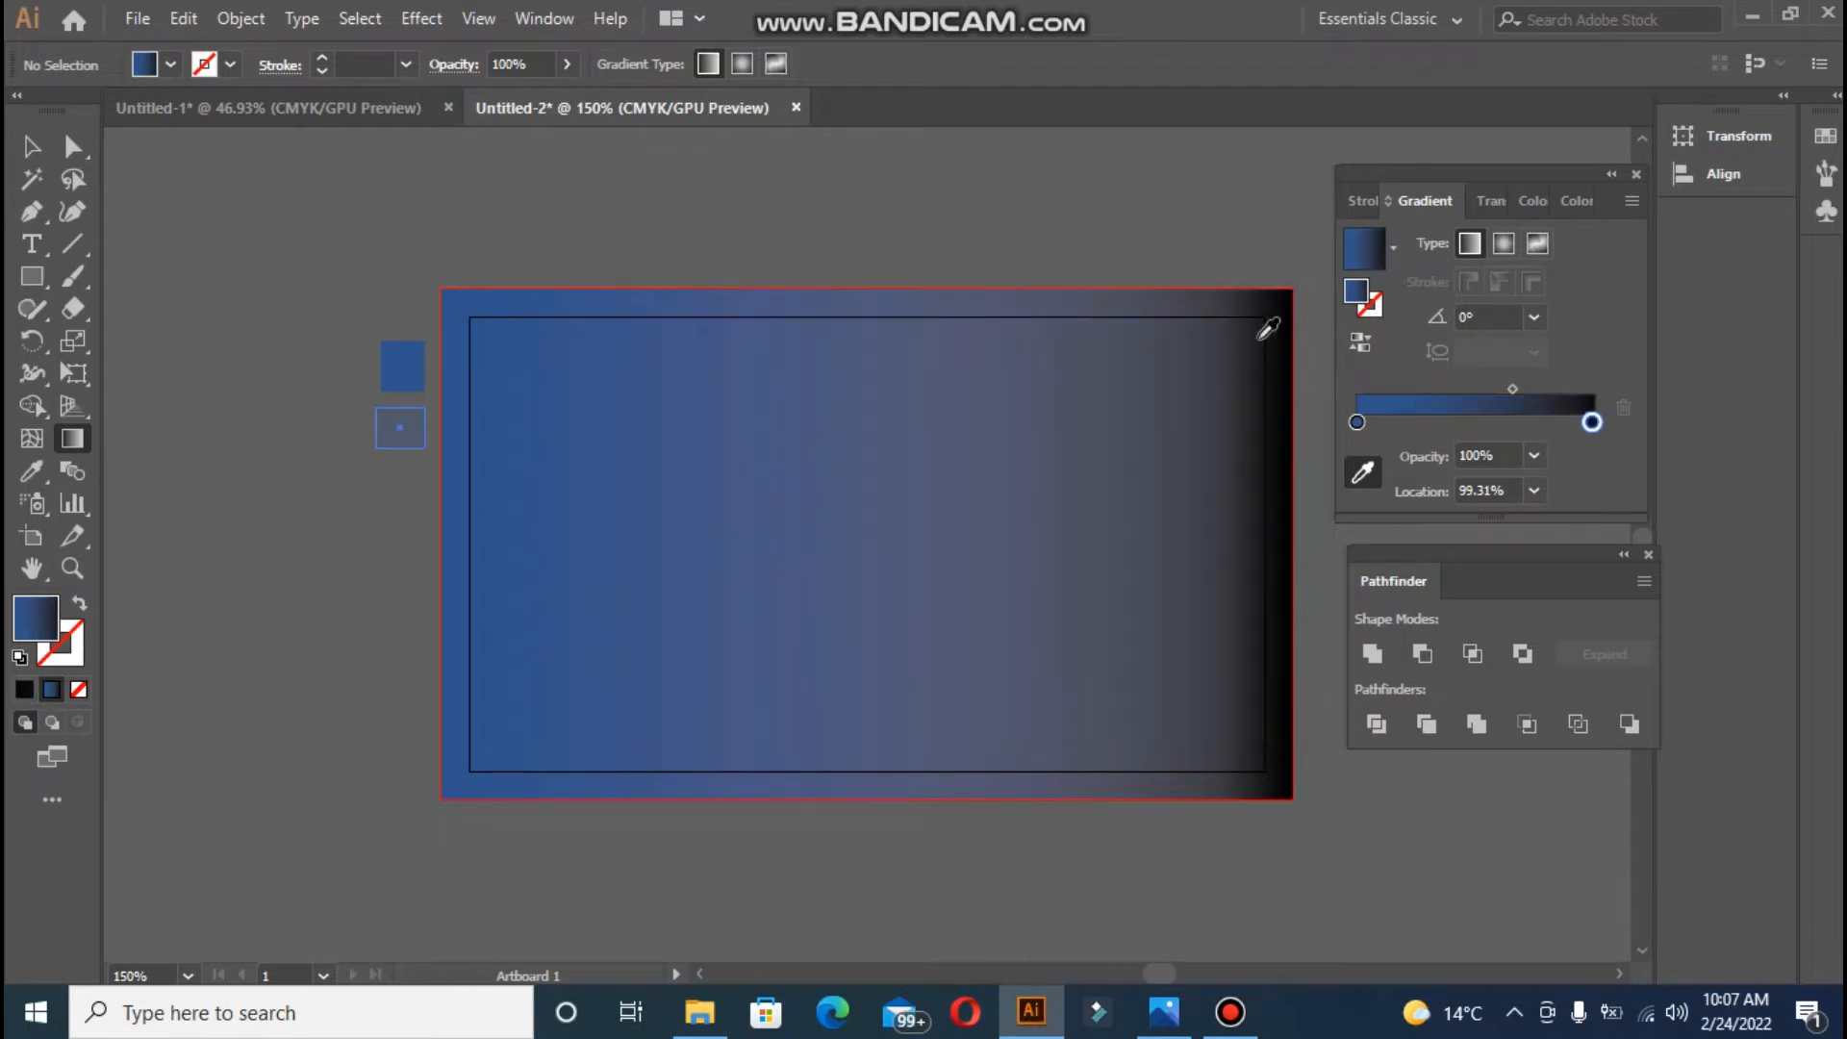
# - Move the right stop to 100%, try Radial, return to Linear, and reselect the rectangle
pyautogui.moveTo(1590, 423); pyautogui.dragTo(1614, 425)
pyautogui.click(1505, 242)
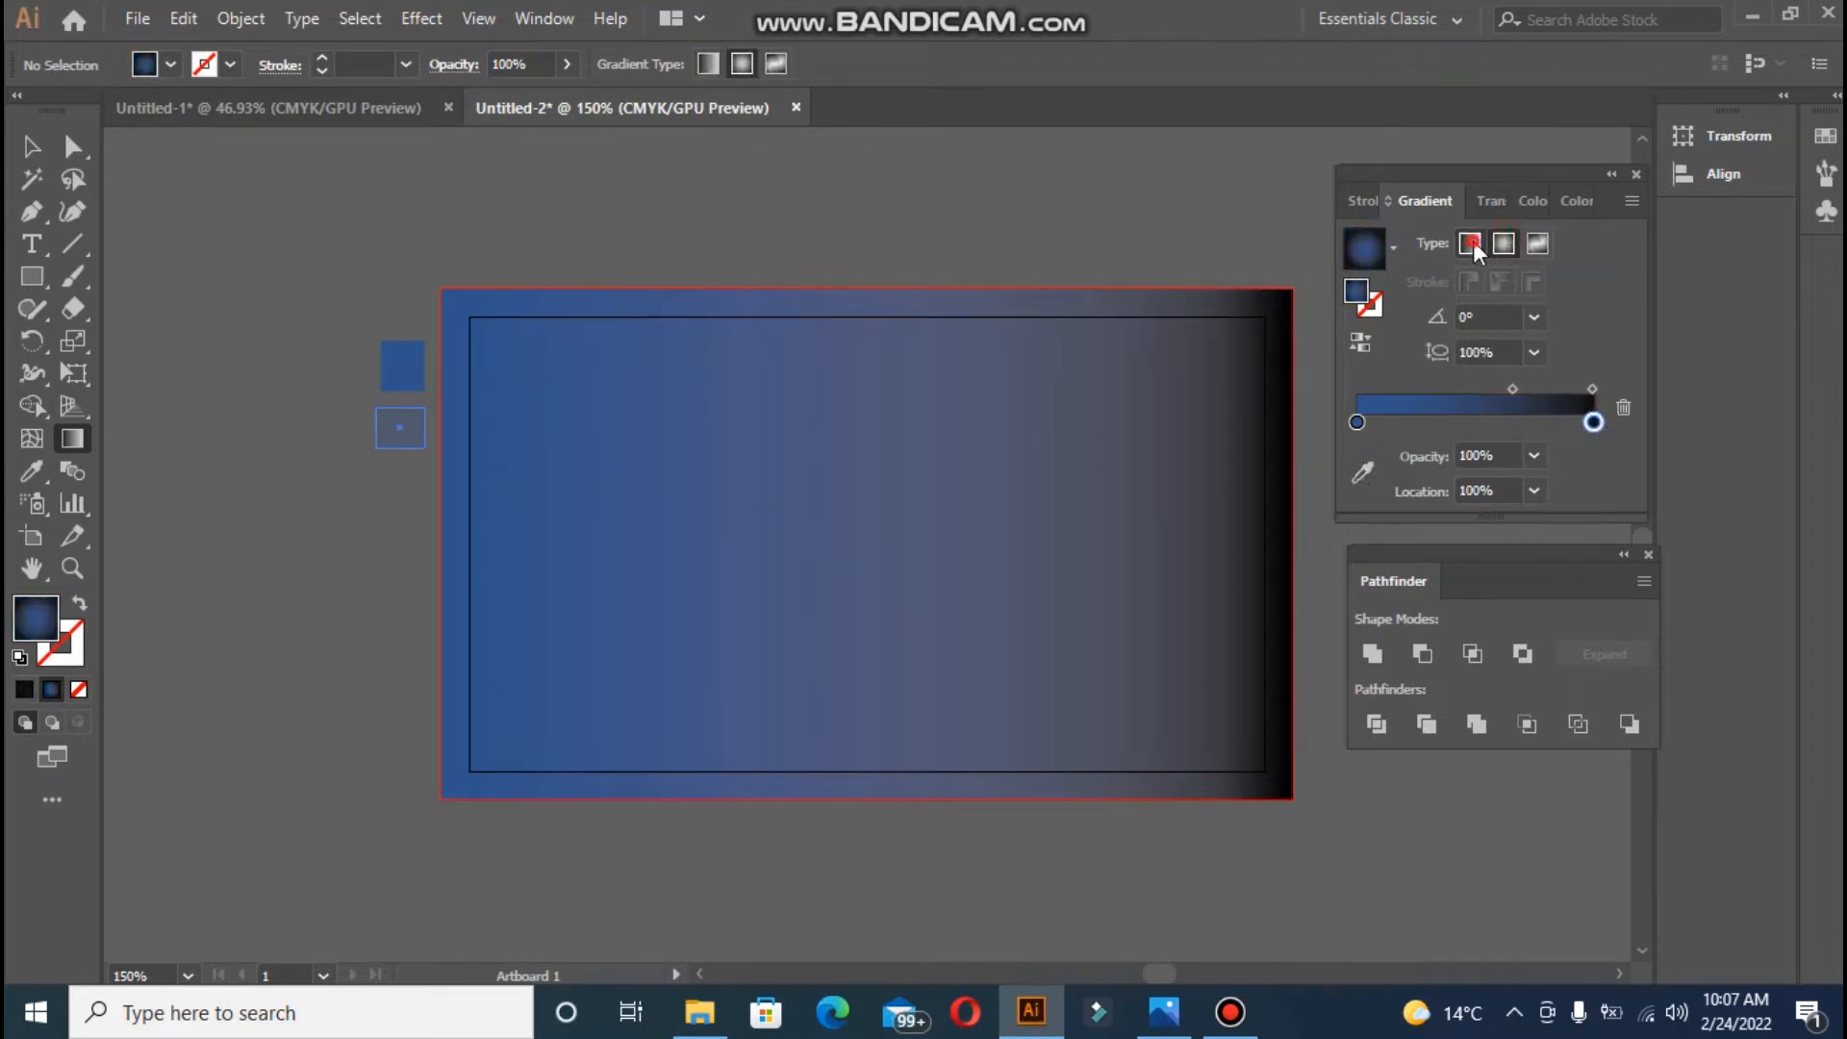
pyautogui.click(1472, 243)
pyautogui.click(31, 146)
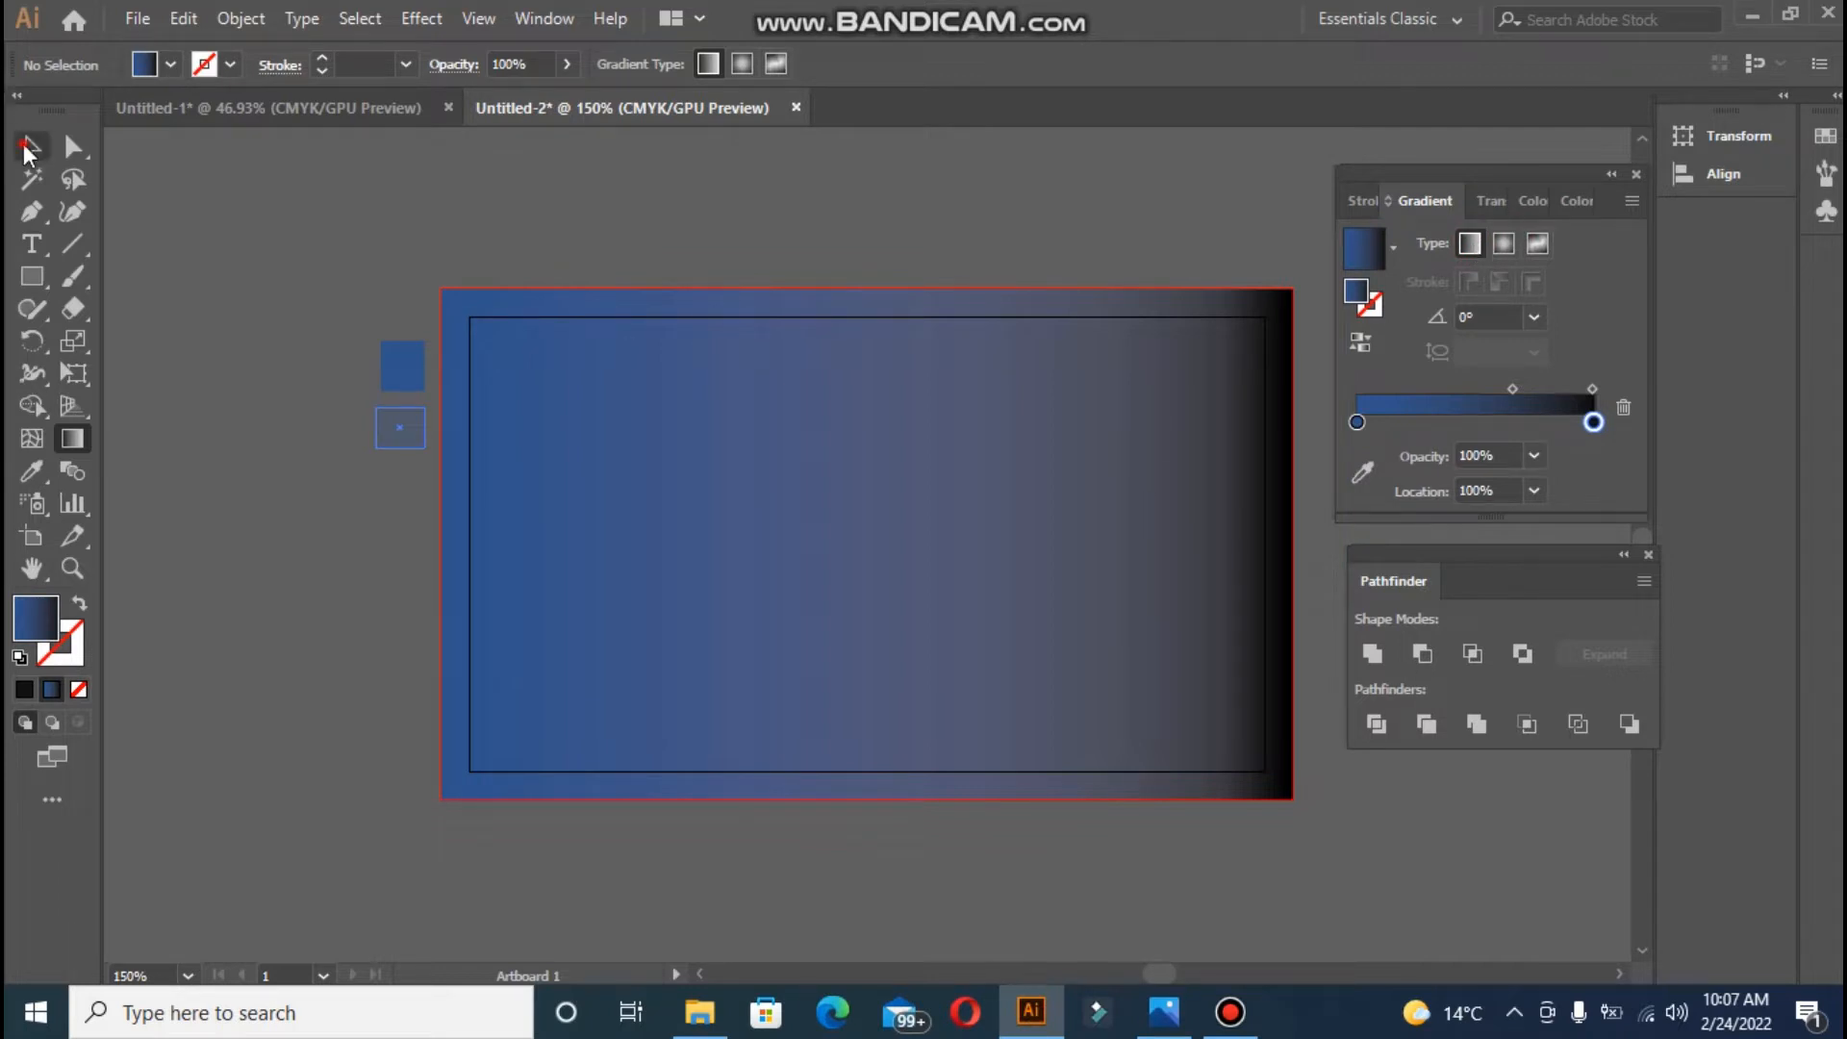
pyautogui.click(775, 503)
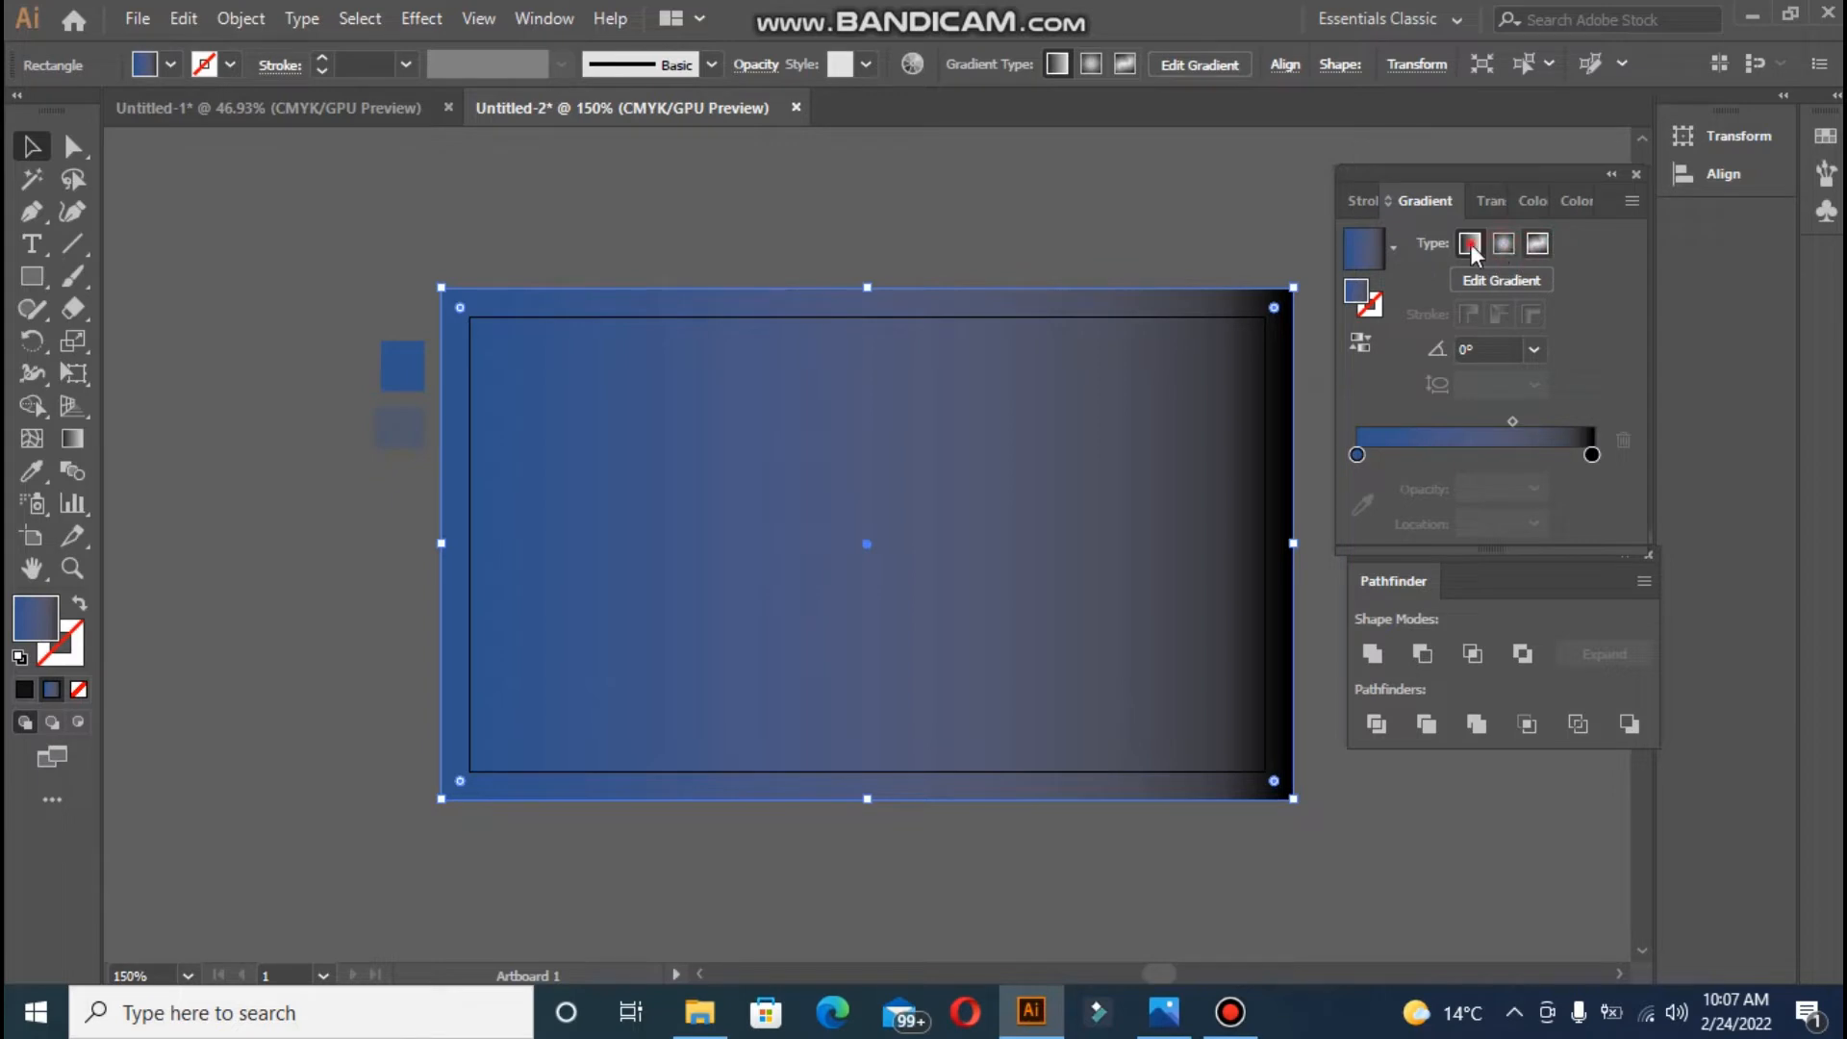
pyautogui.click(1592, 452)
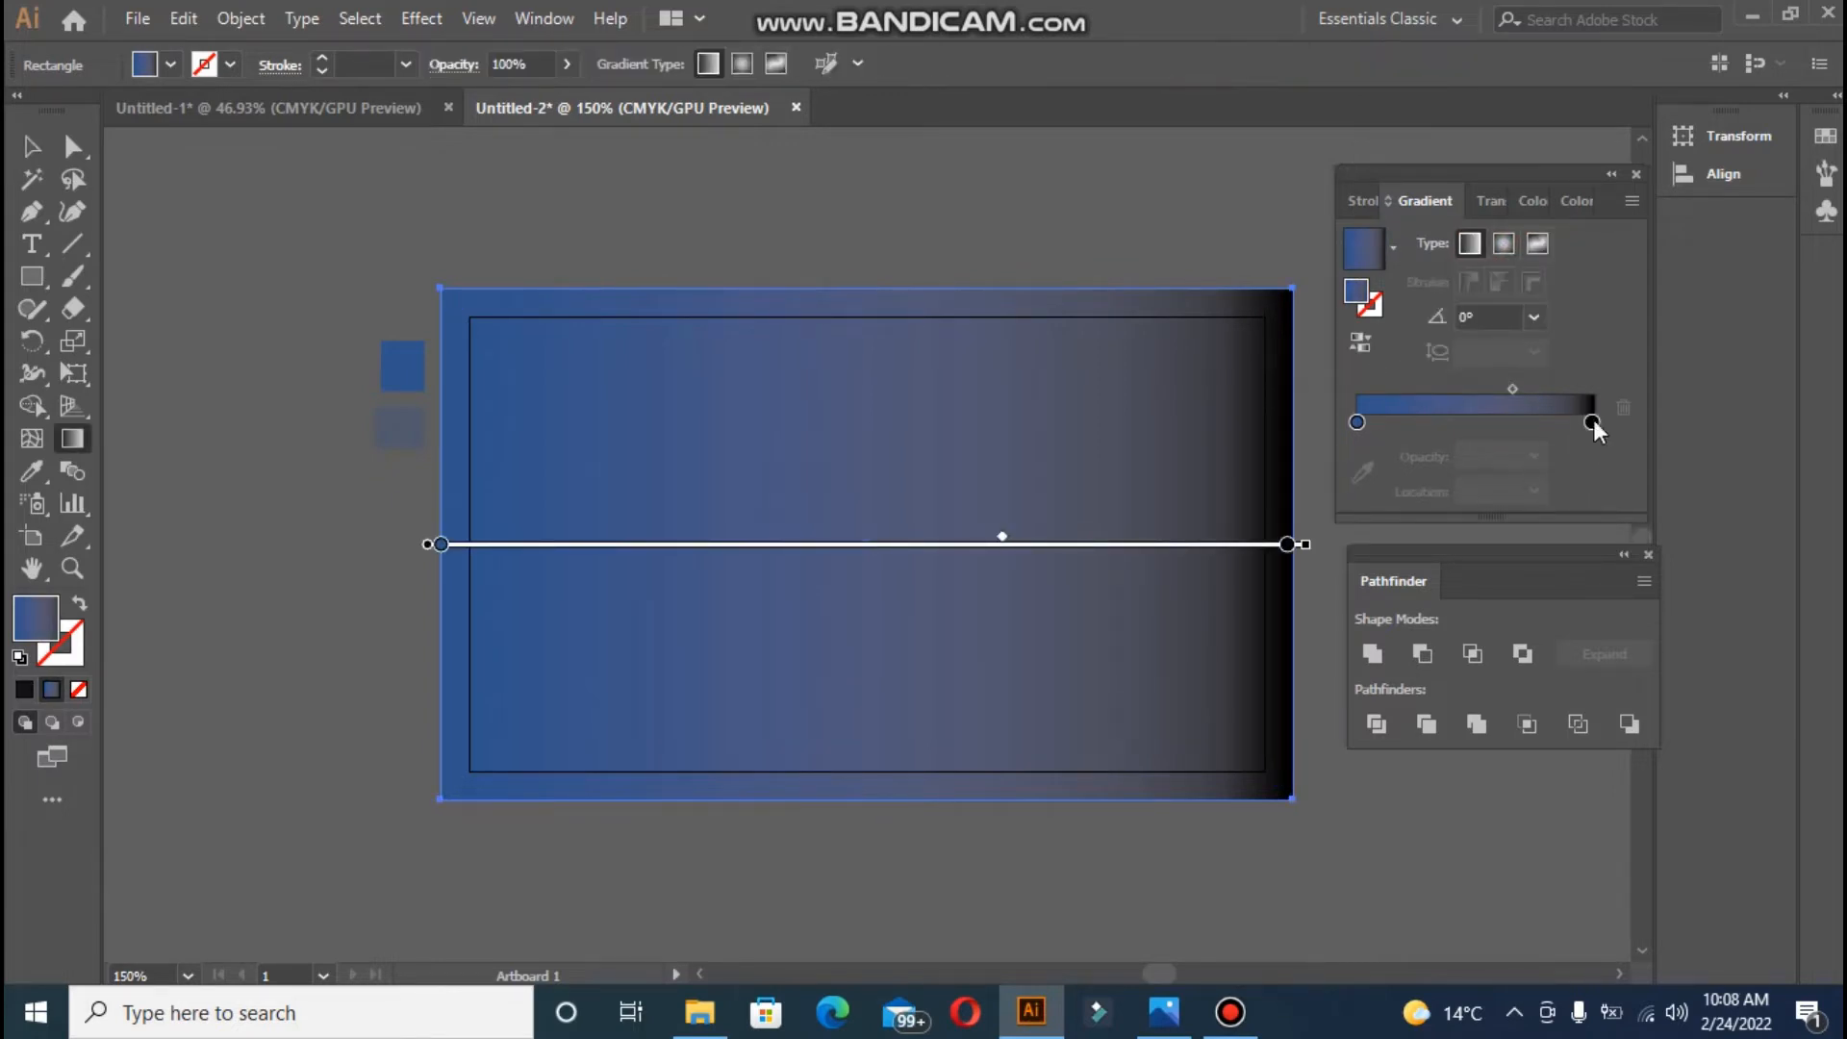
# - Try 80% and 0% opacity on the right stop, then restore it to 100%
pyautogui.doubleClick(1594, 420)
pyautogui.click(1578, 373)
pyautogui.click(1535, 456)
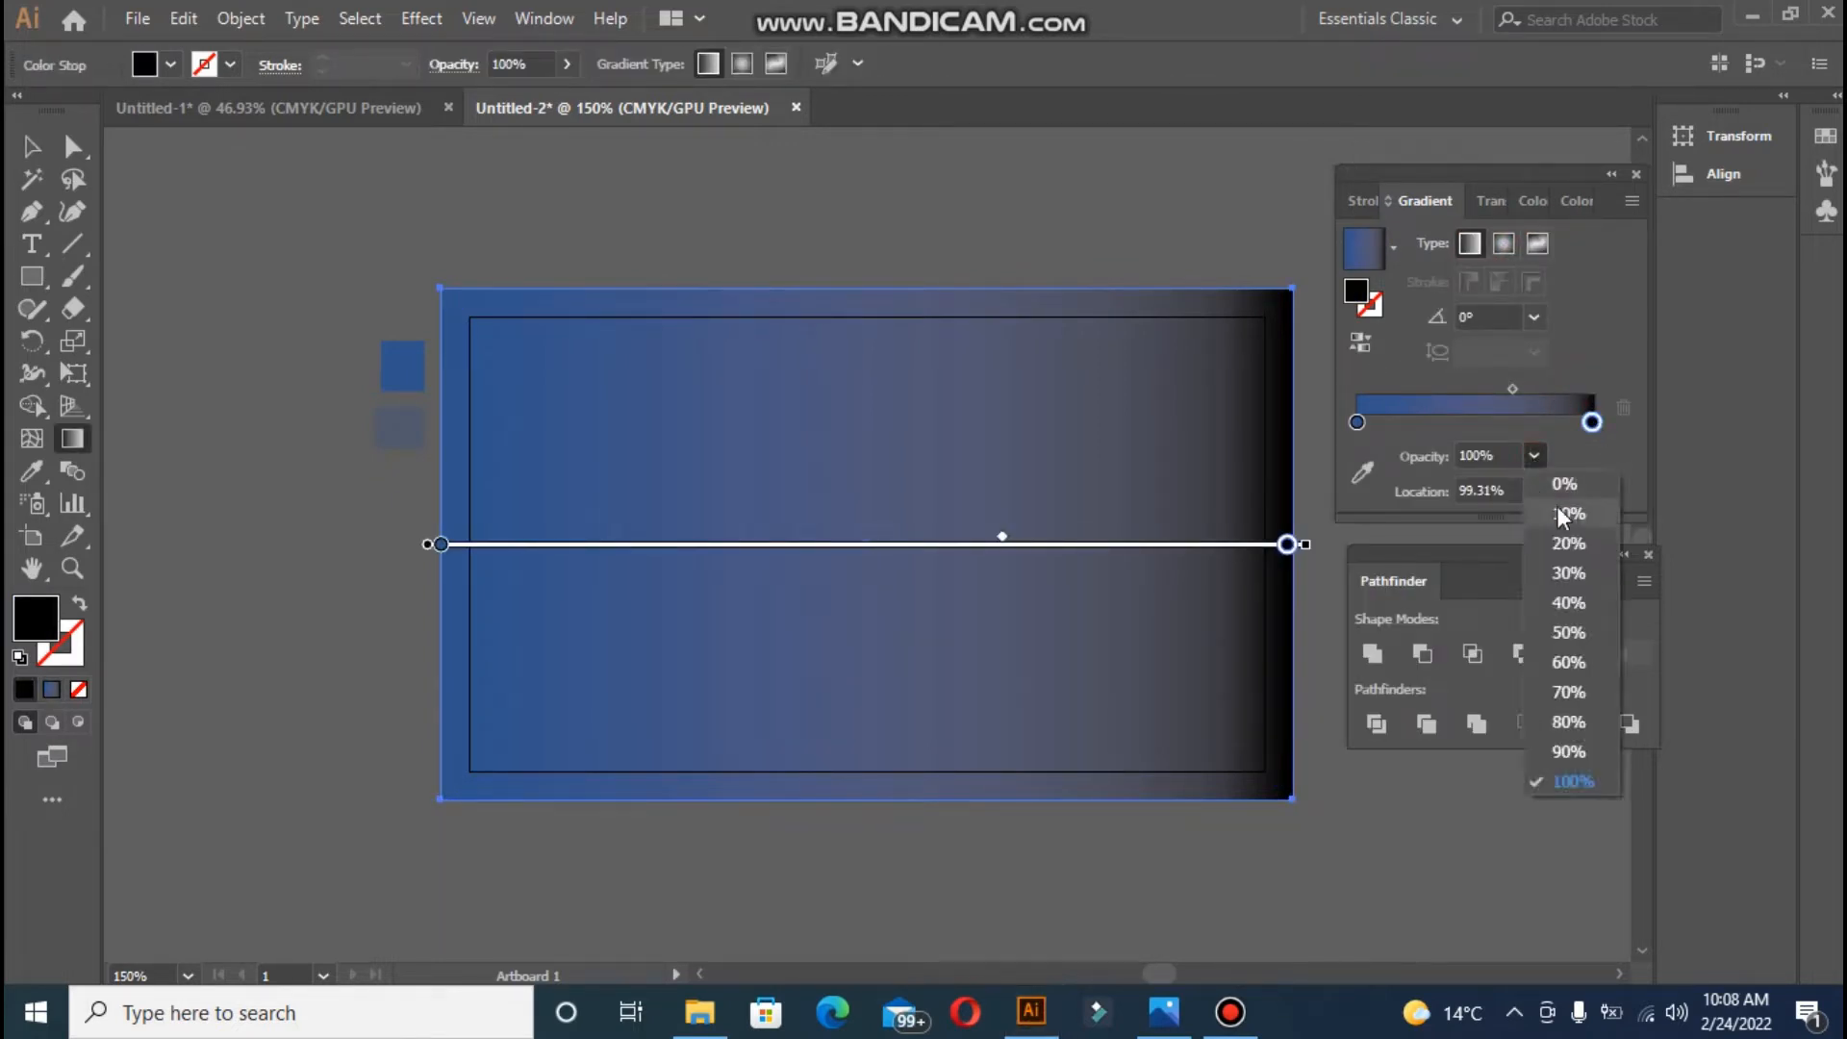
pyautogui.click(1578, 722)
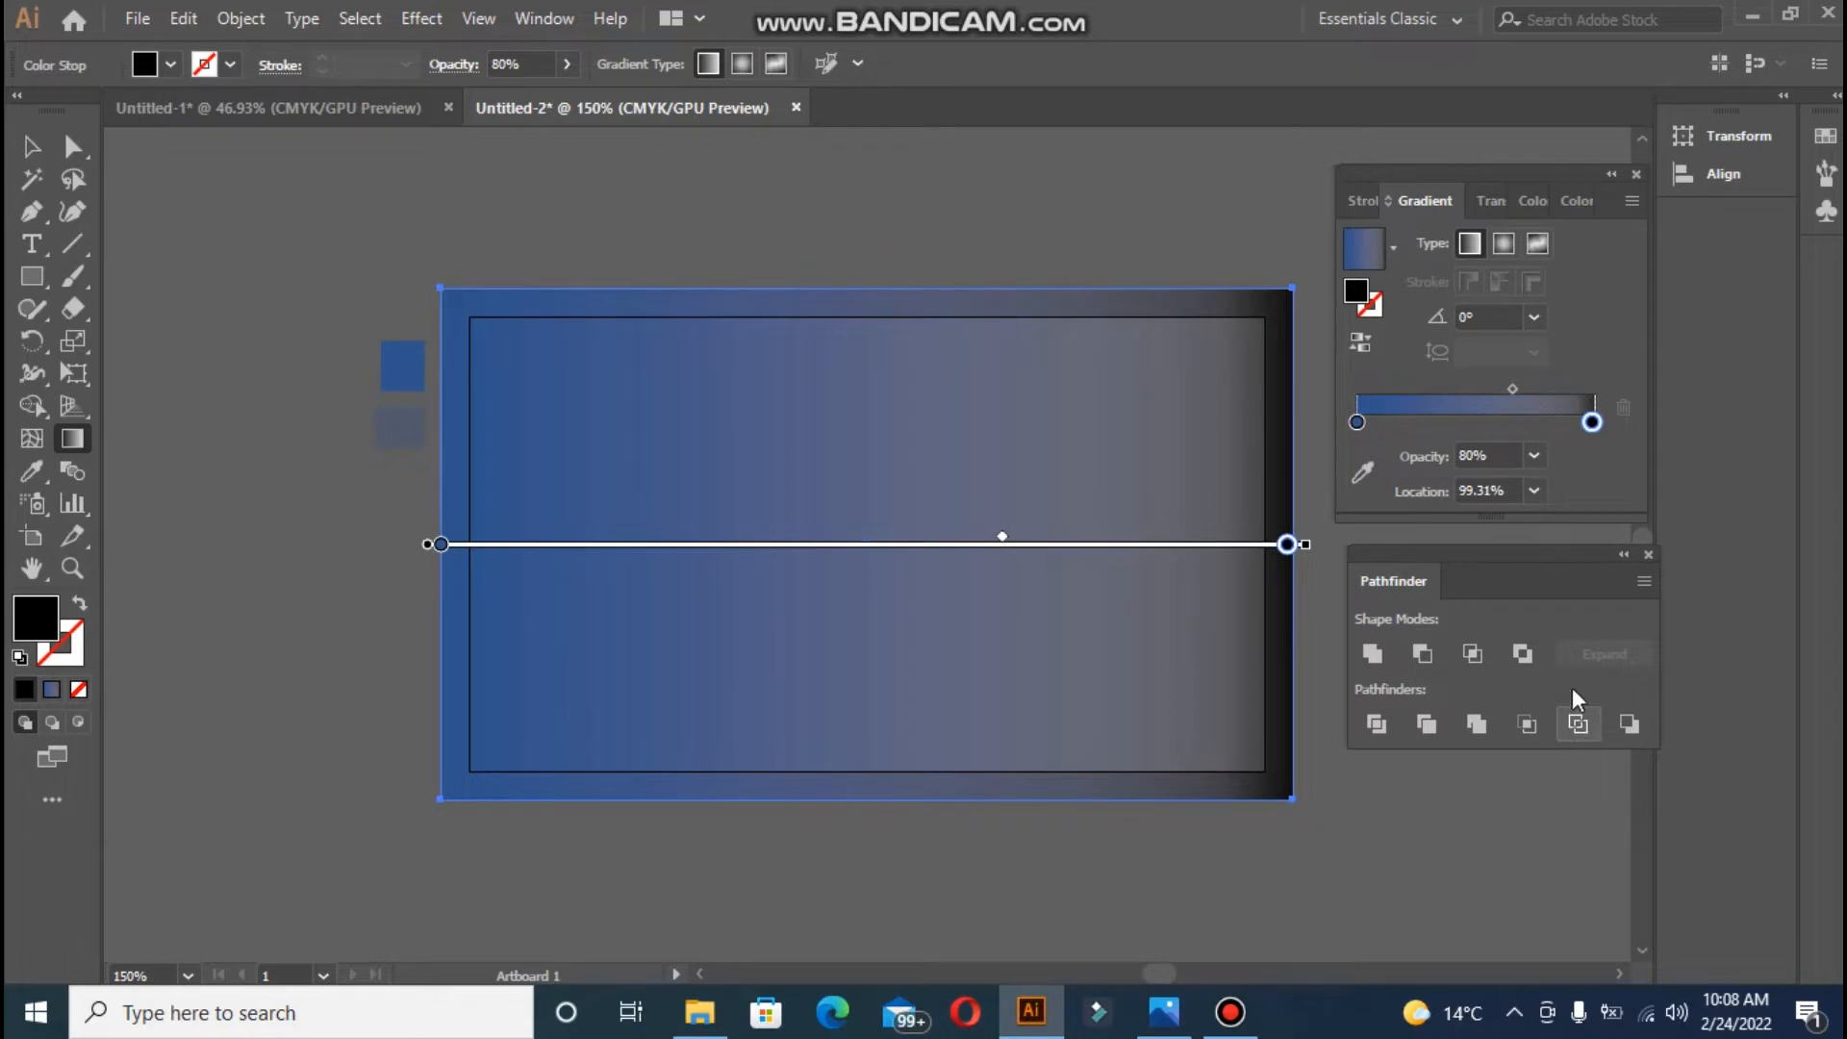
pyautogui.click(1535, 463)
pyautogui.click(1549, 483)
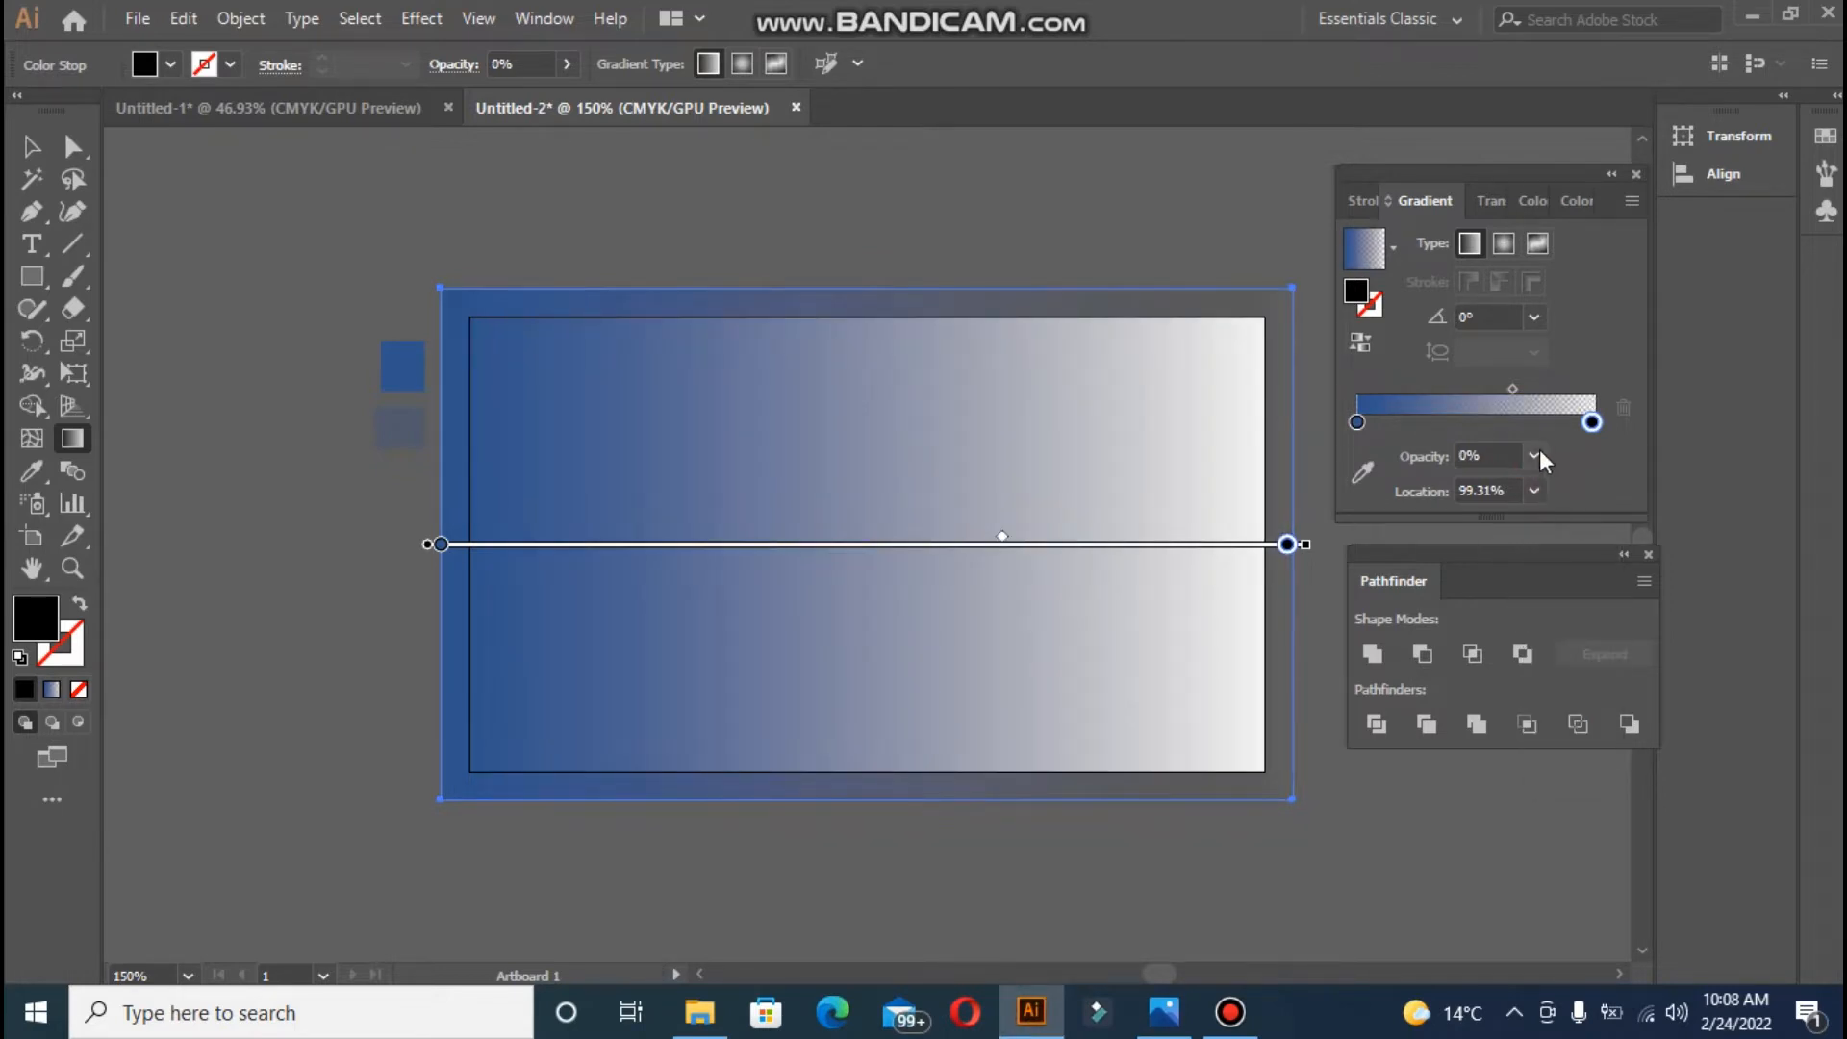
pyautogui.click(1538, 452)
pyautogui.click(1578, 782)
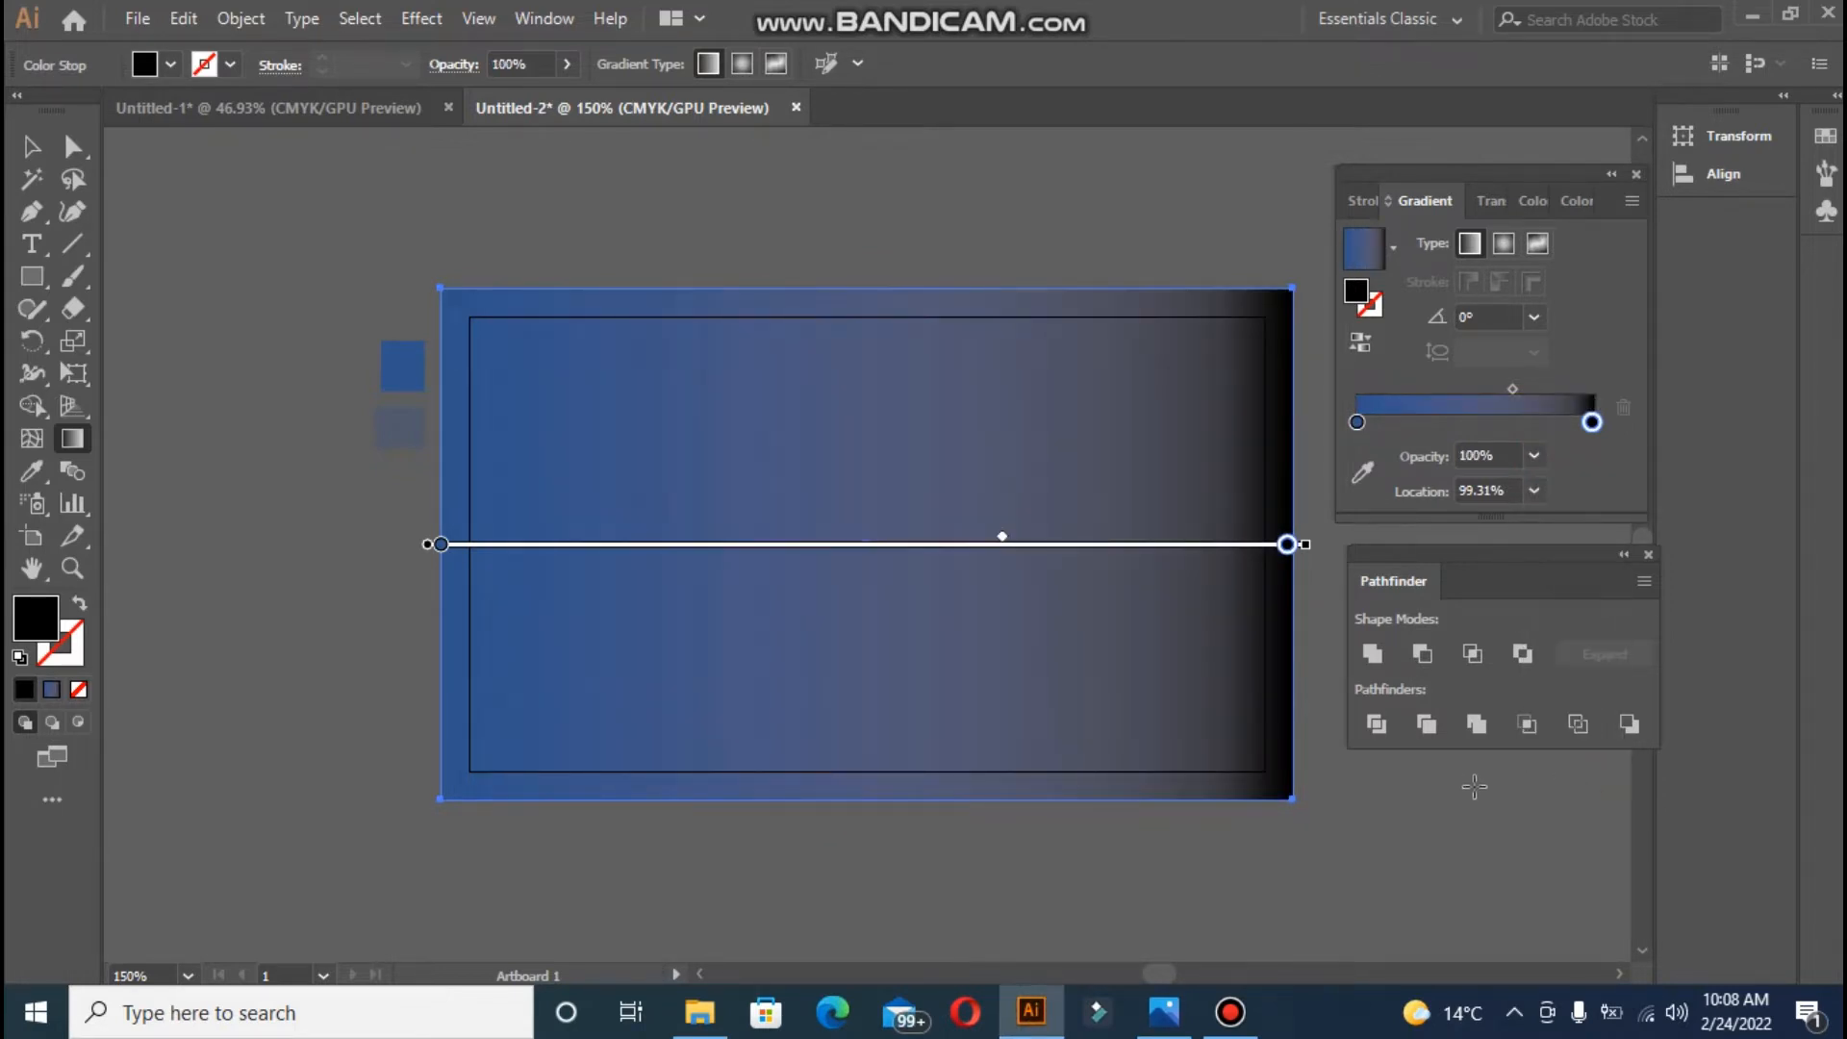
# - Set the left gradient stop to the dark navy swatch and shift the midpoint right
pyautogui.doubleClick(1357, 422)
pyautogui.click(1415, 526)
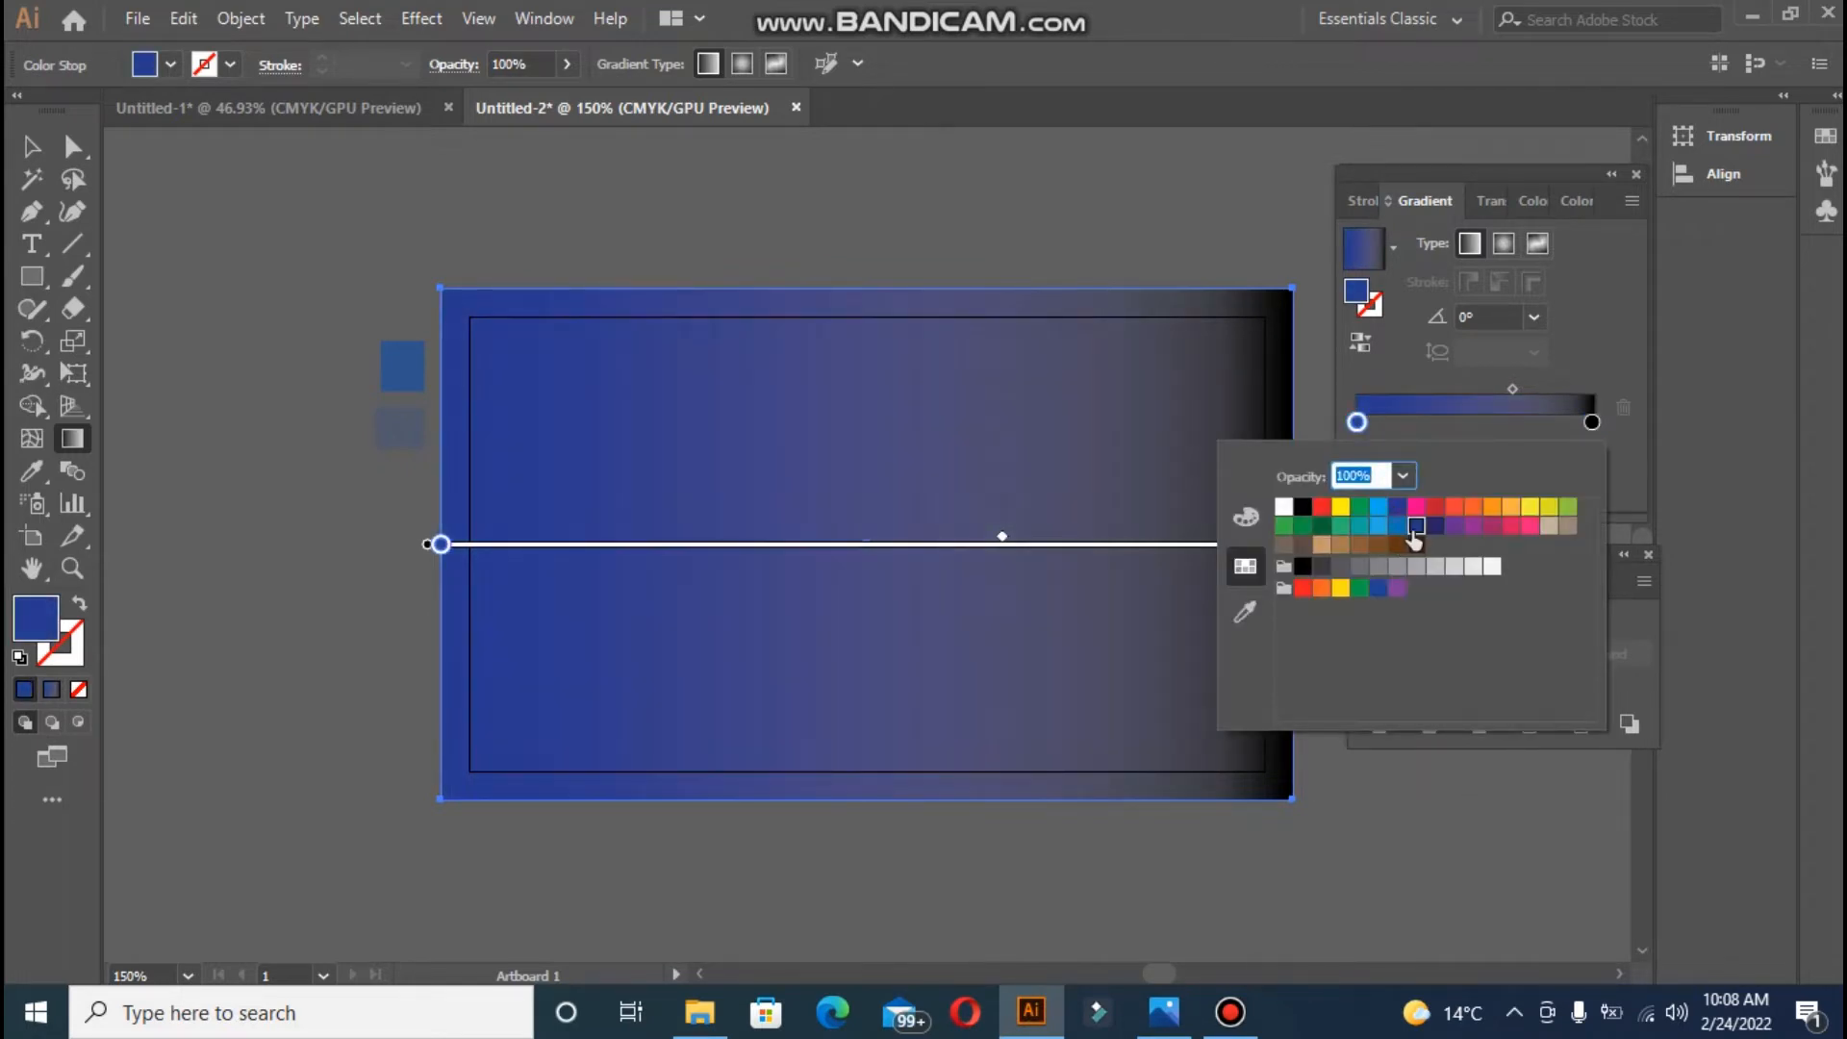
pyautogui.click(1433, 527)
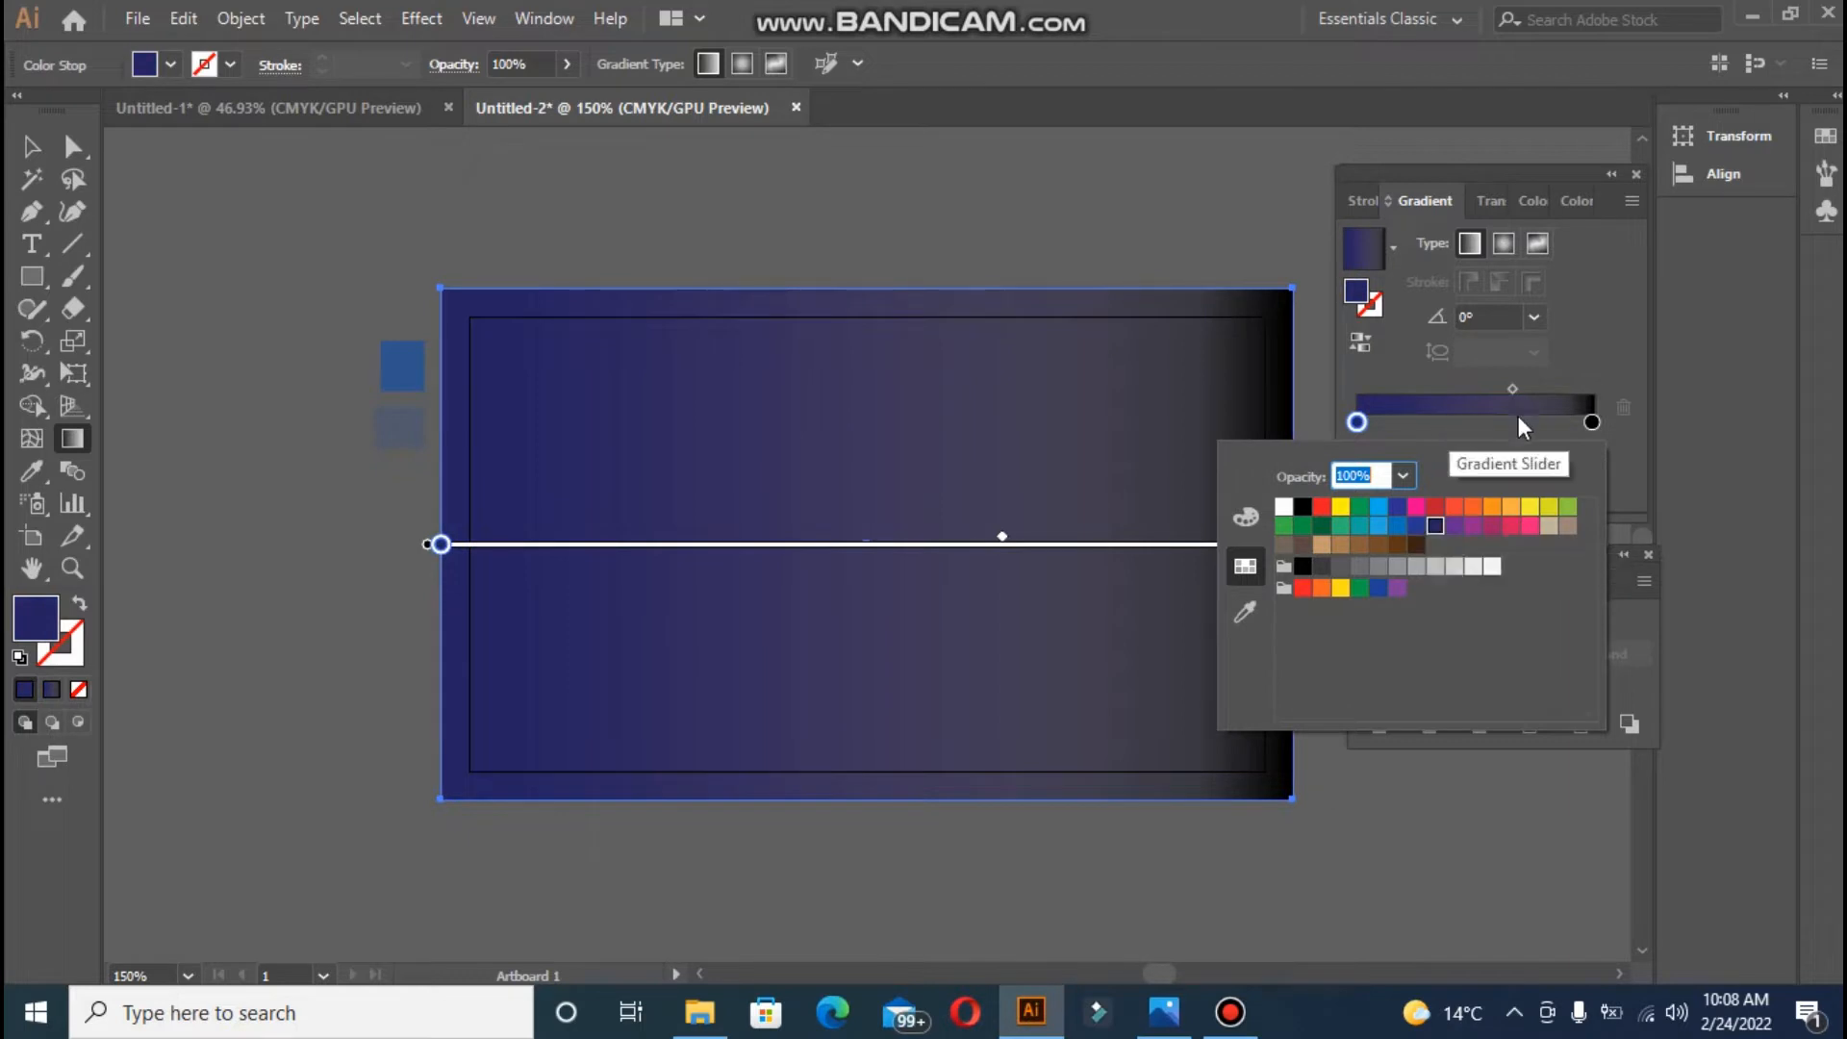
pyautogui.click(1191, 250)
pyautogui.moveTo(1516, 384); pyautogui.dragTo(1522, 386)
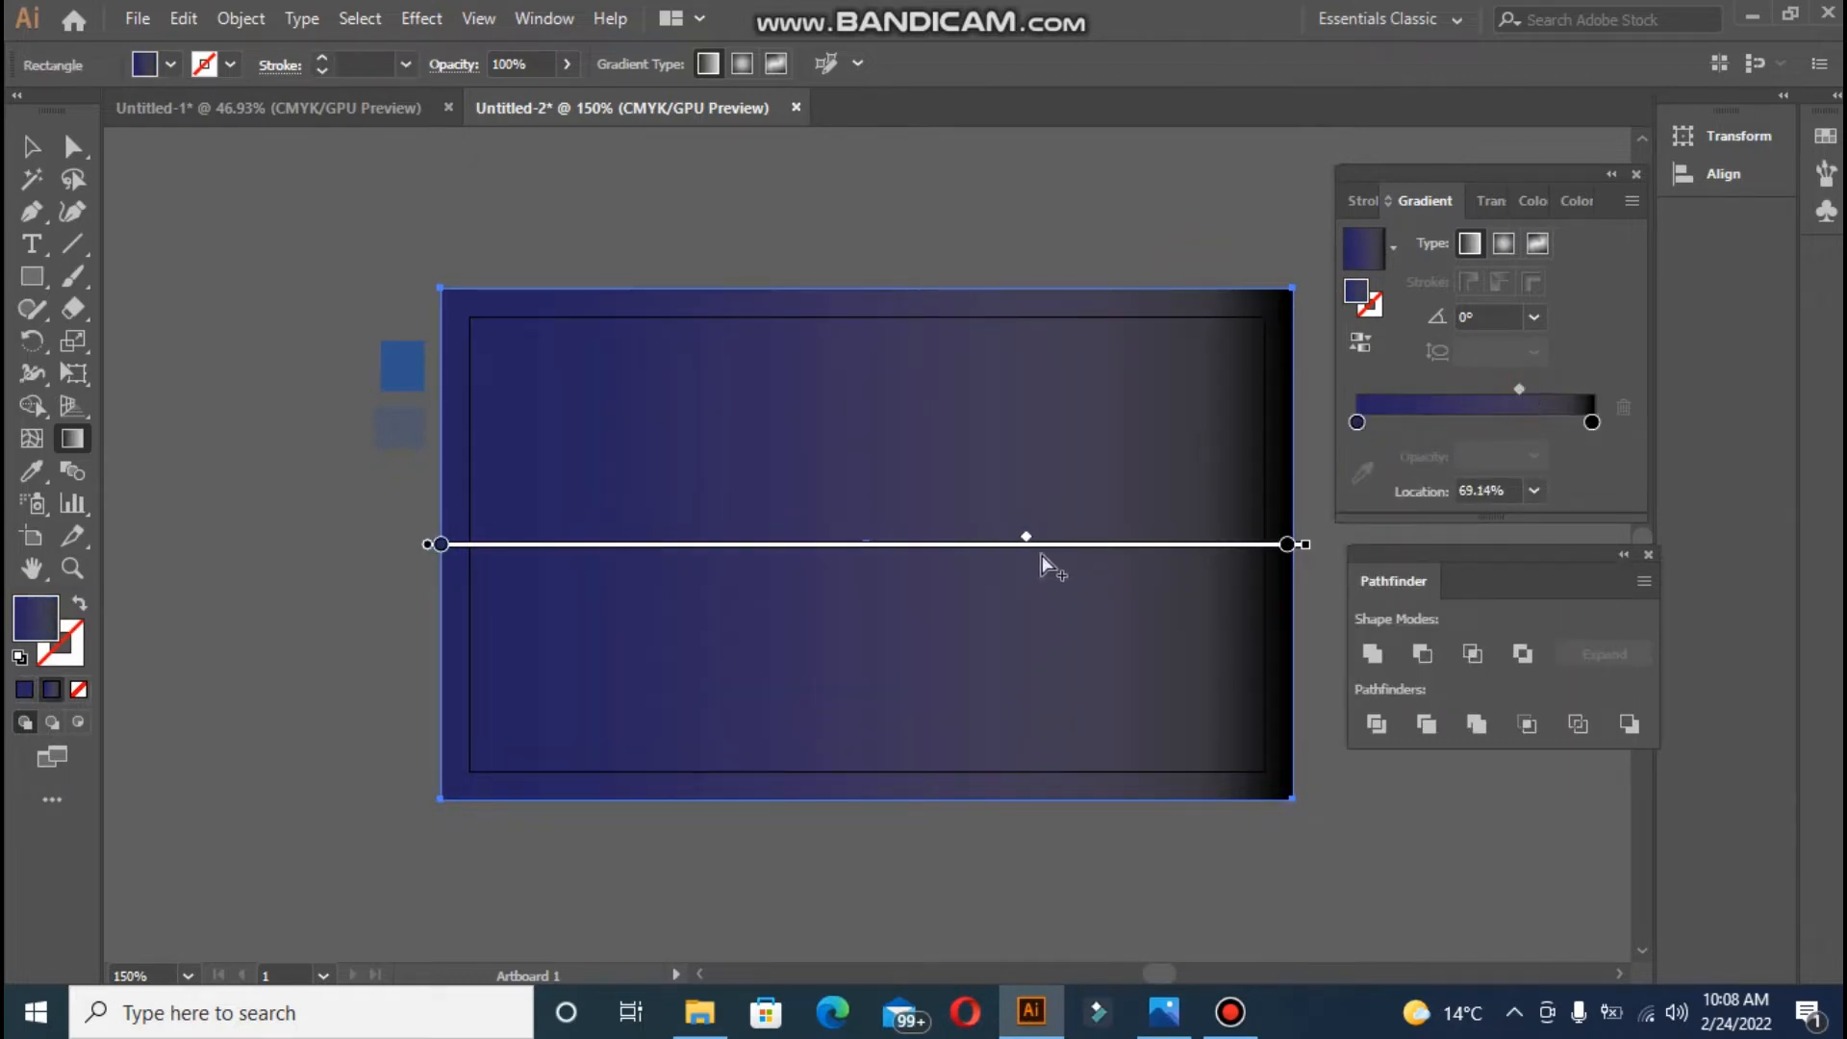
# - Tilt the gradient with the Gradient tool, settling near -1.3° with the midpoint around 73.64%
pyautogui.moveTo(1067, 548); pyautogui.dragTo(1071, 480)
pyautogui.moveTo(1311, 547)
pyautogui.mouseDown()
pyautogui.moveTo(1297, 479)
pyautogui.moveTo(1328, 383)
pyautogui.mouseUp()
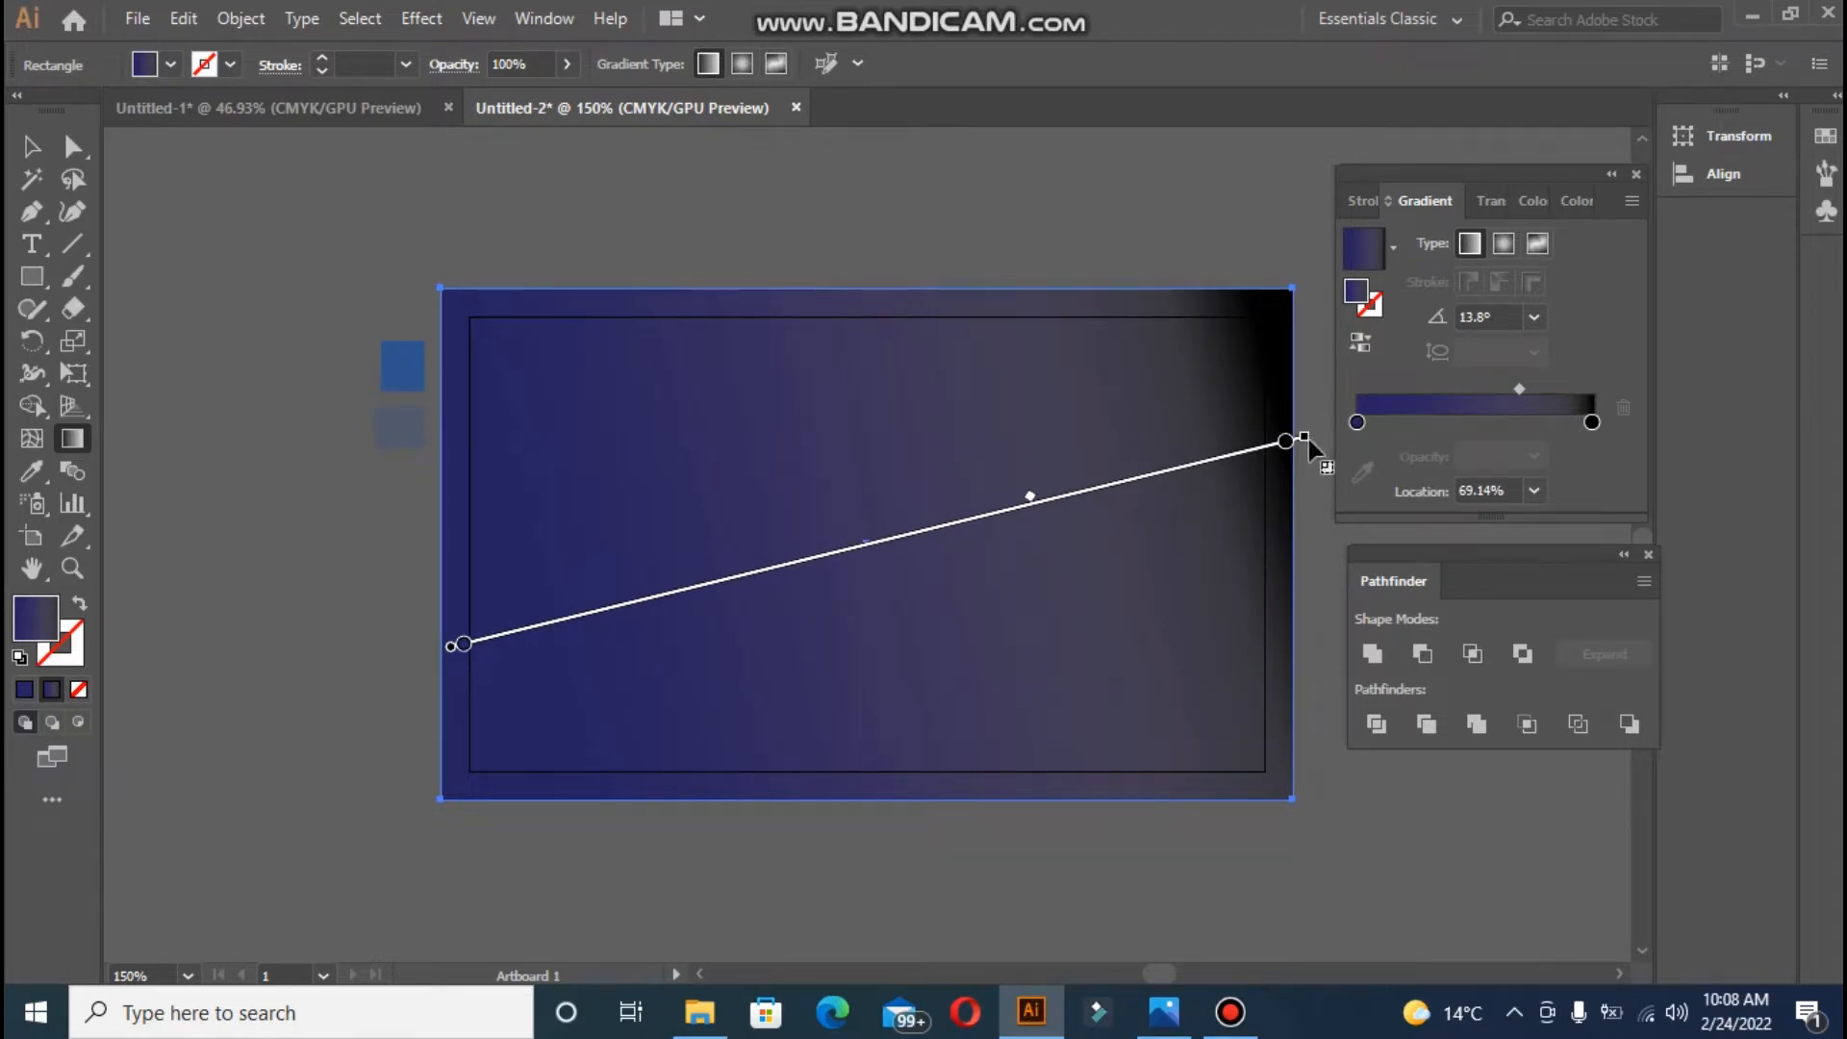
pyautogui.moveTo(1309, 439)
pyautogui.mouseDown()
pyautogui.moveTo(1315, 372)
pyautogui.moveTo(1339, 364)
pyautogui.mouseUp()
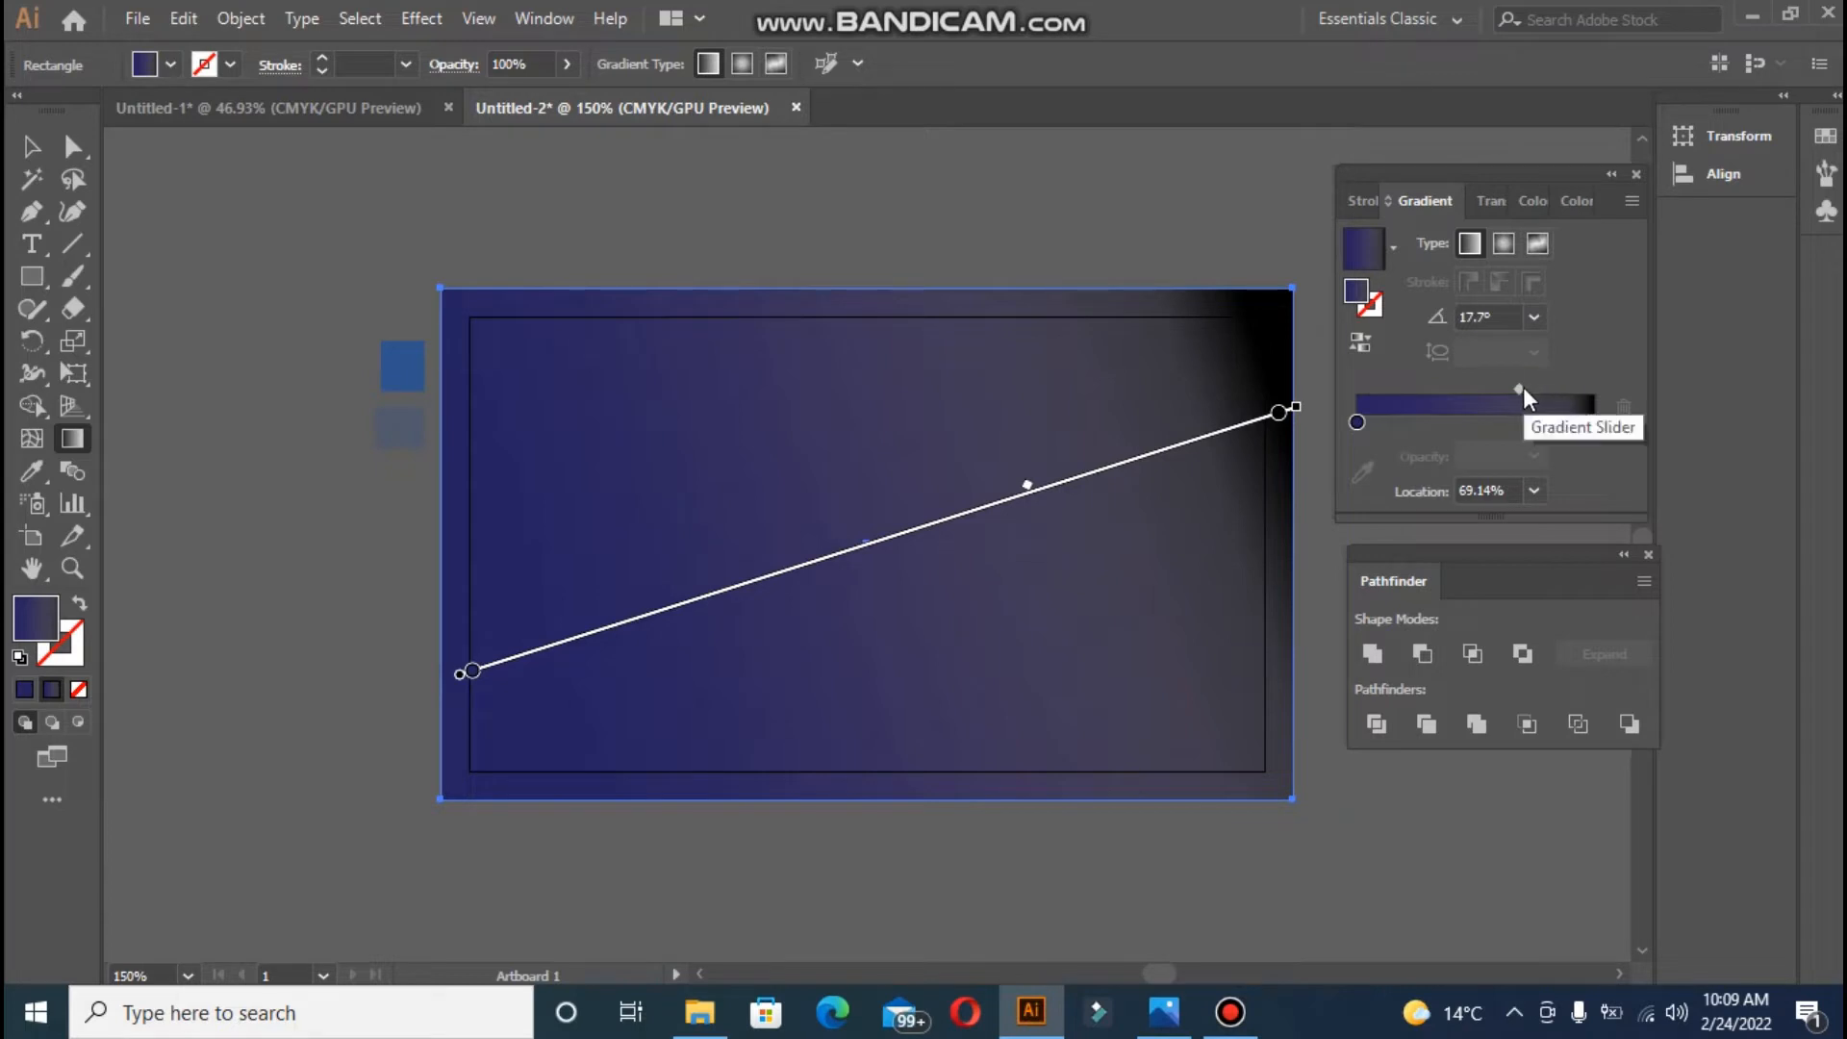
pyautogui.moveTo(1523, 389)
pyautogui.mouseDown()
pyautogui.moveTo(1565, 385)
pyautogui.moveTo(1535, 397)
pyautogui.mouseUp()
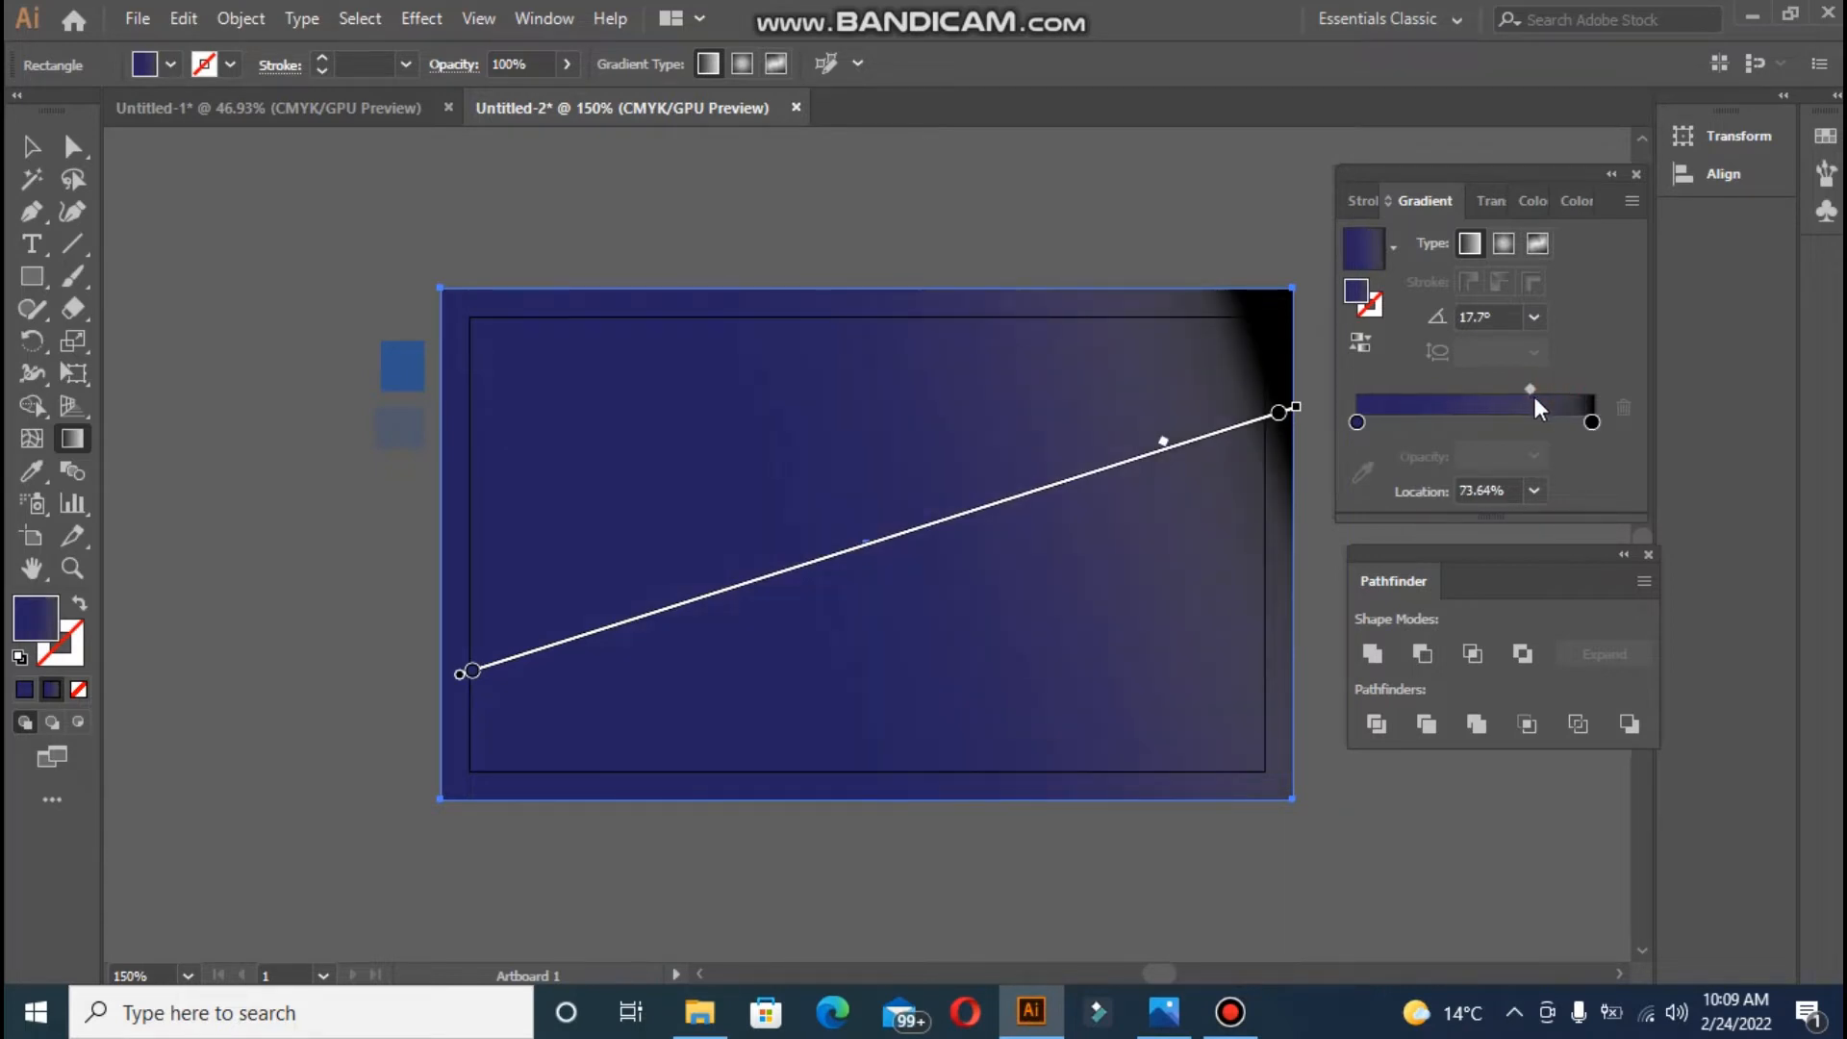
pyautogui.click(1593, 421)
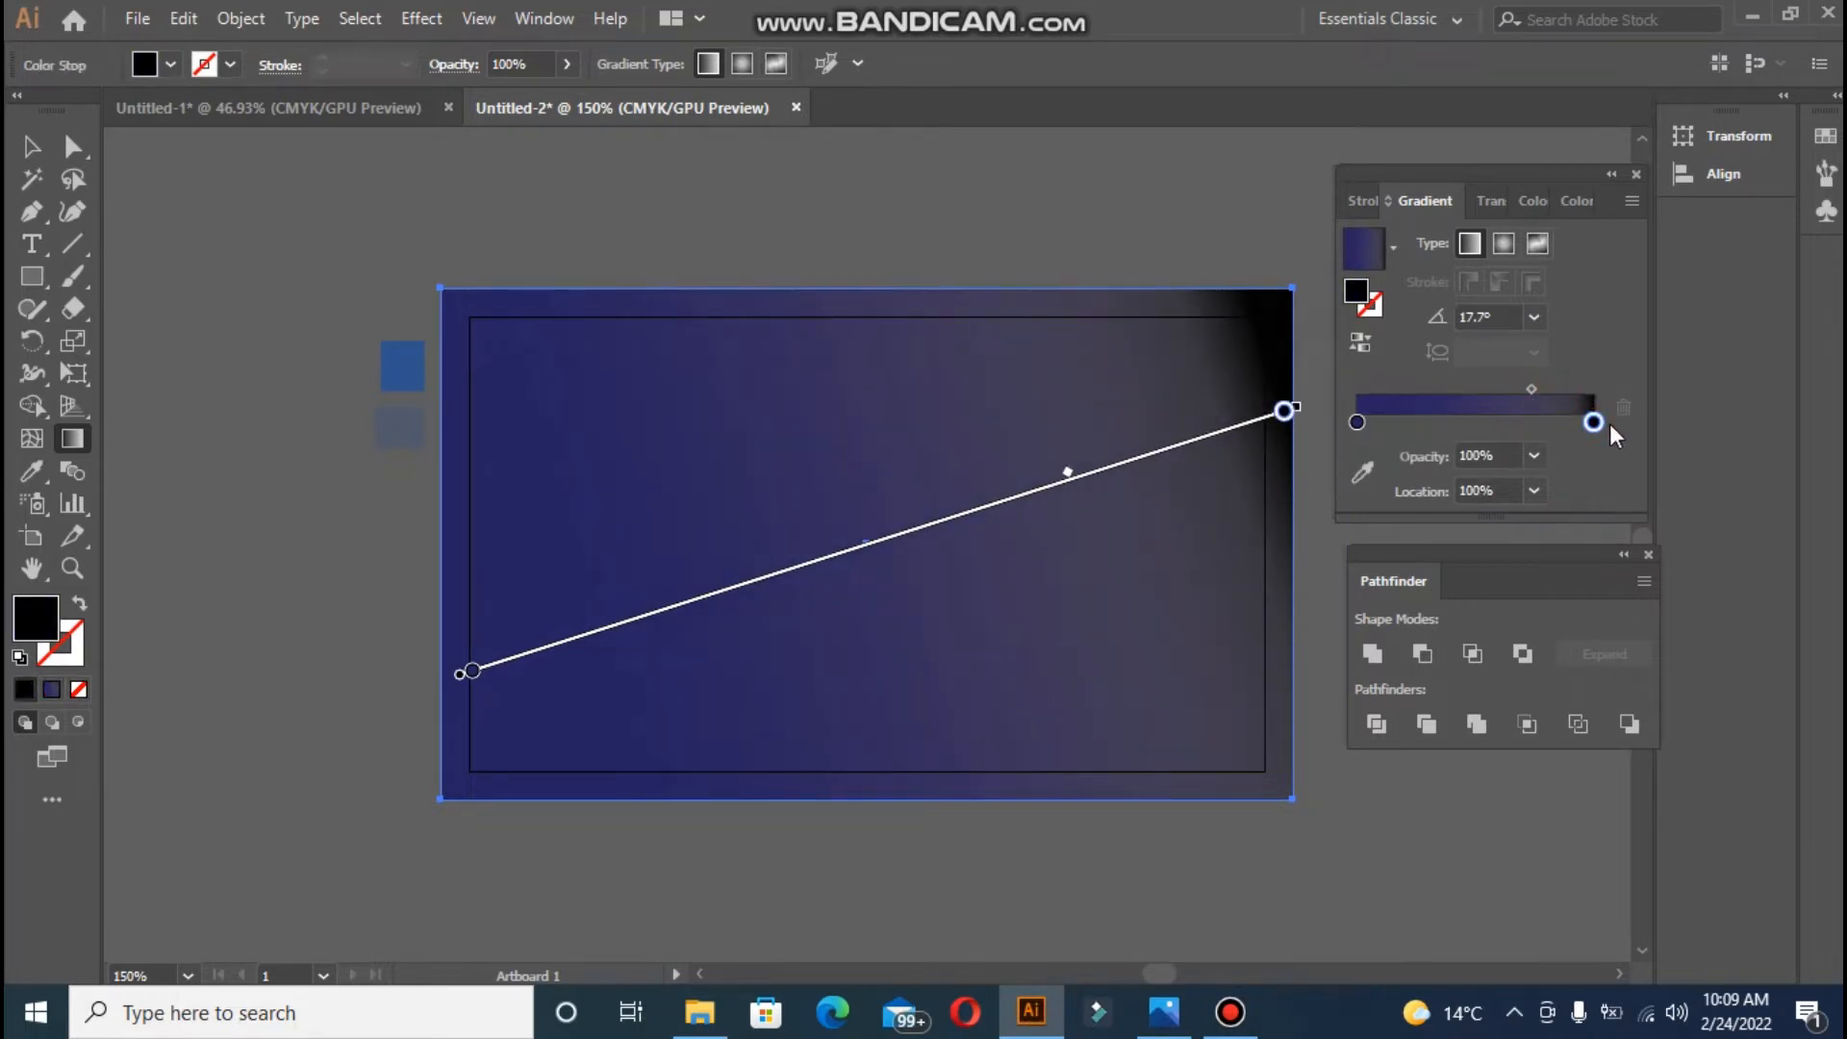
pyautogui.moveTo(1527, 388); pyautogui.dragTo(1524, 391)
pyautogui.click(1592, 422)
pyautogui.moveTo(1311, 402)
pyautogui.mouseDown()
pyautogui.moveTo(1318, 660)
pyautogui.moveTo(1301, 659)
pyautogui.mouseUp()
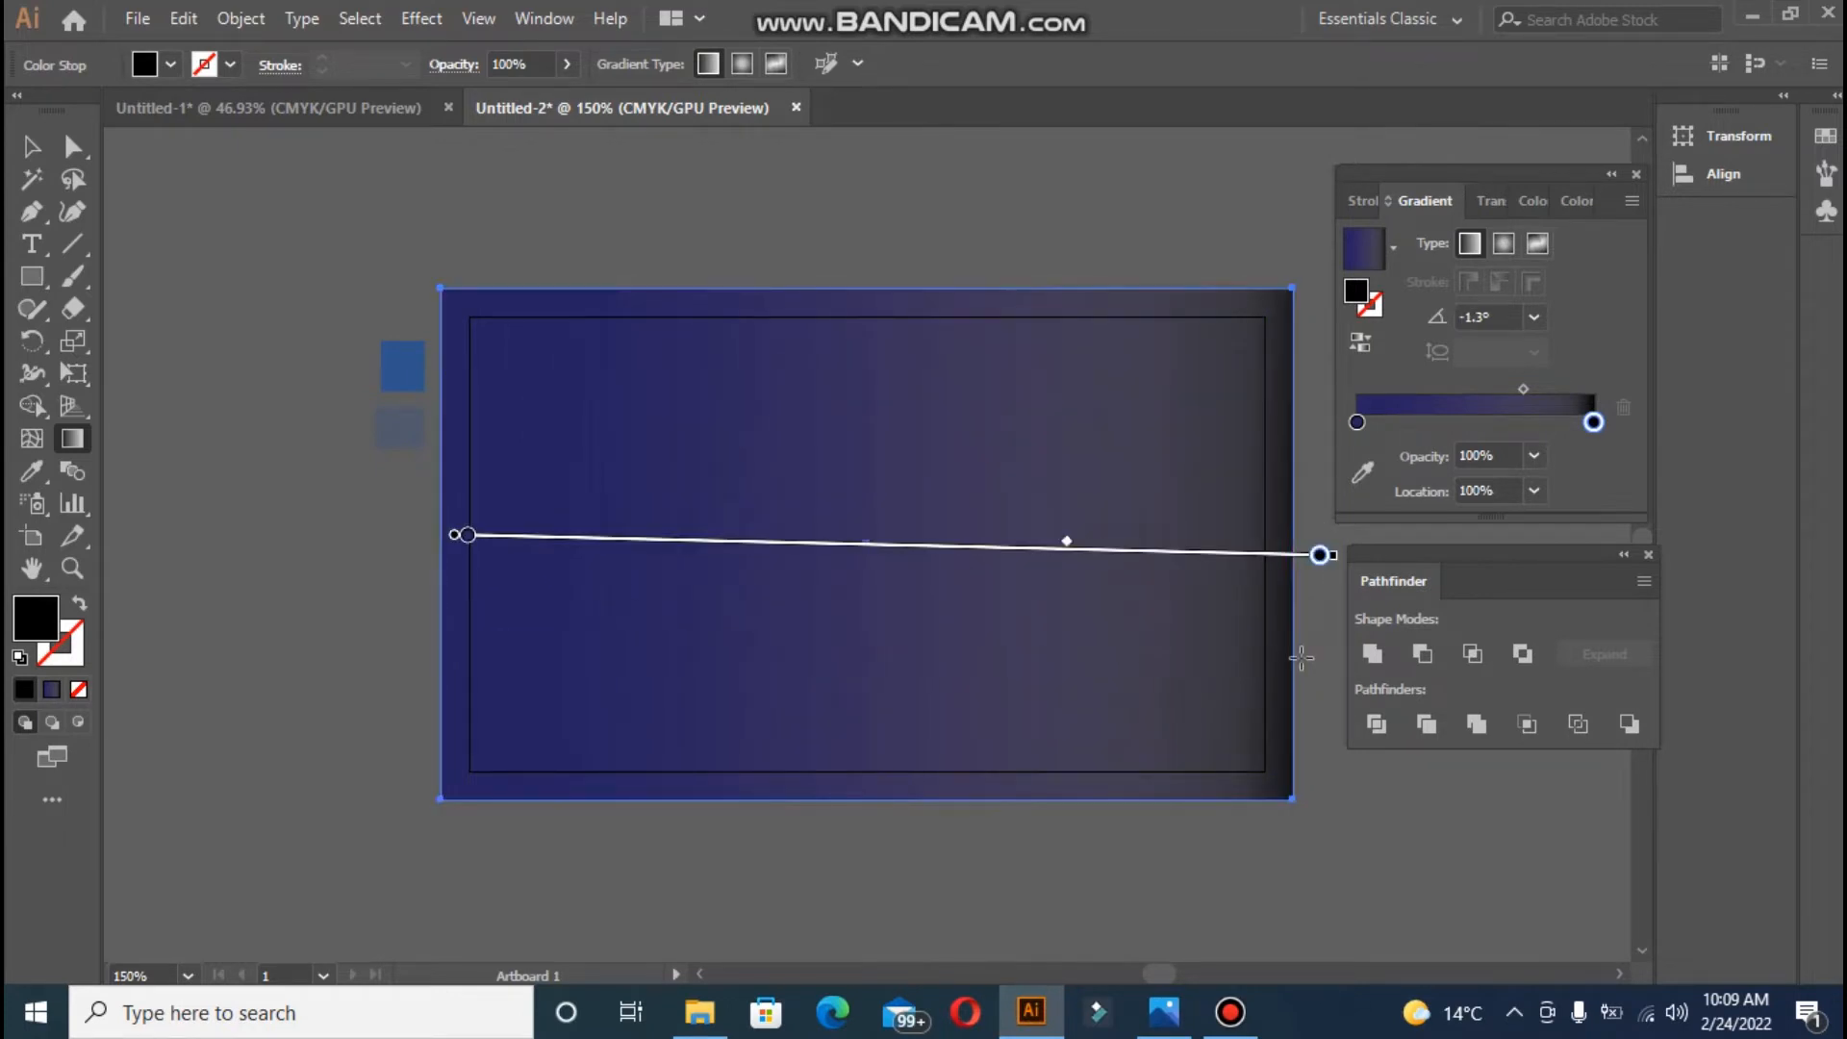
# - Open the file 62233 from Desktop > bandi video > logo, accepting the warning
pyautogui.click(24, 141)
pyautogui.click(361, 258)
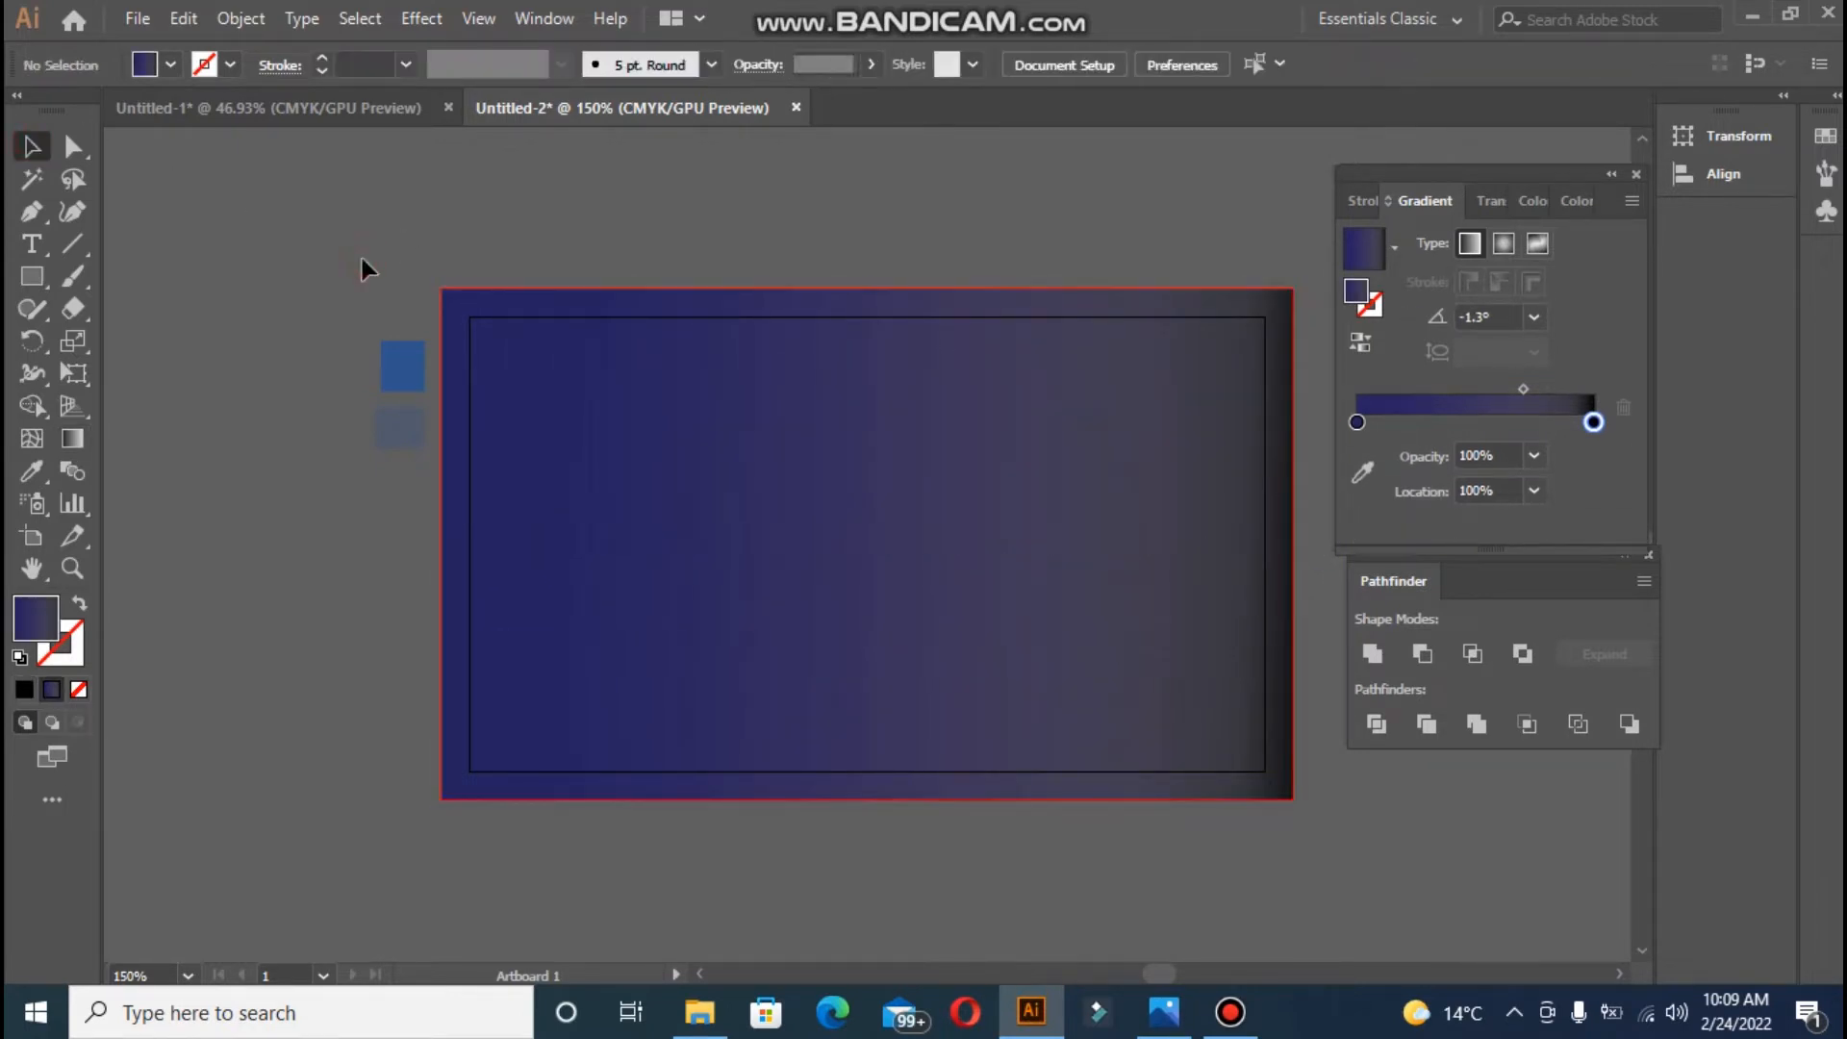
pyautogui.click(141, 19)
pyautogui.click(187, 112)
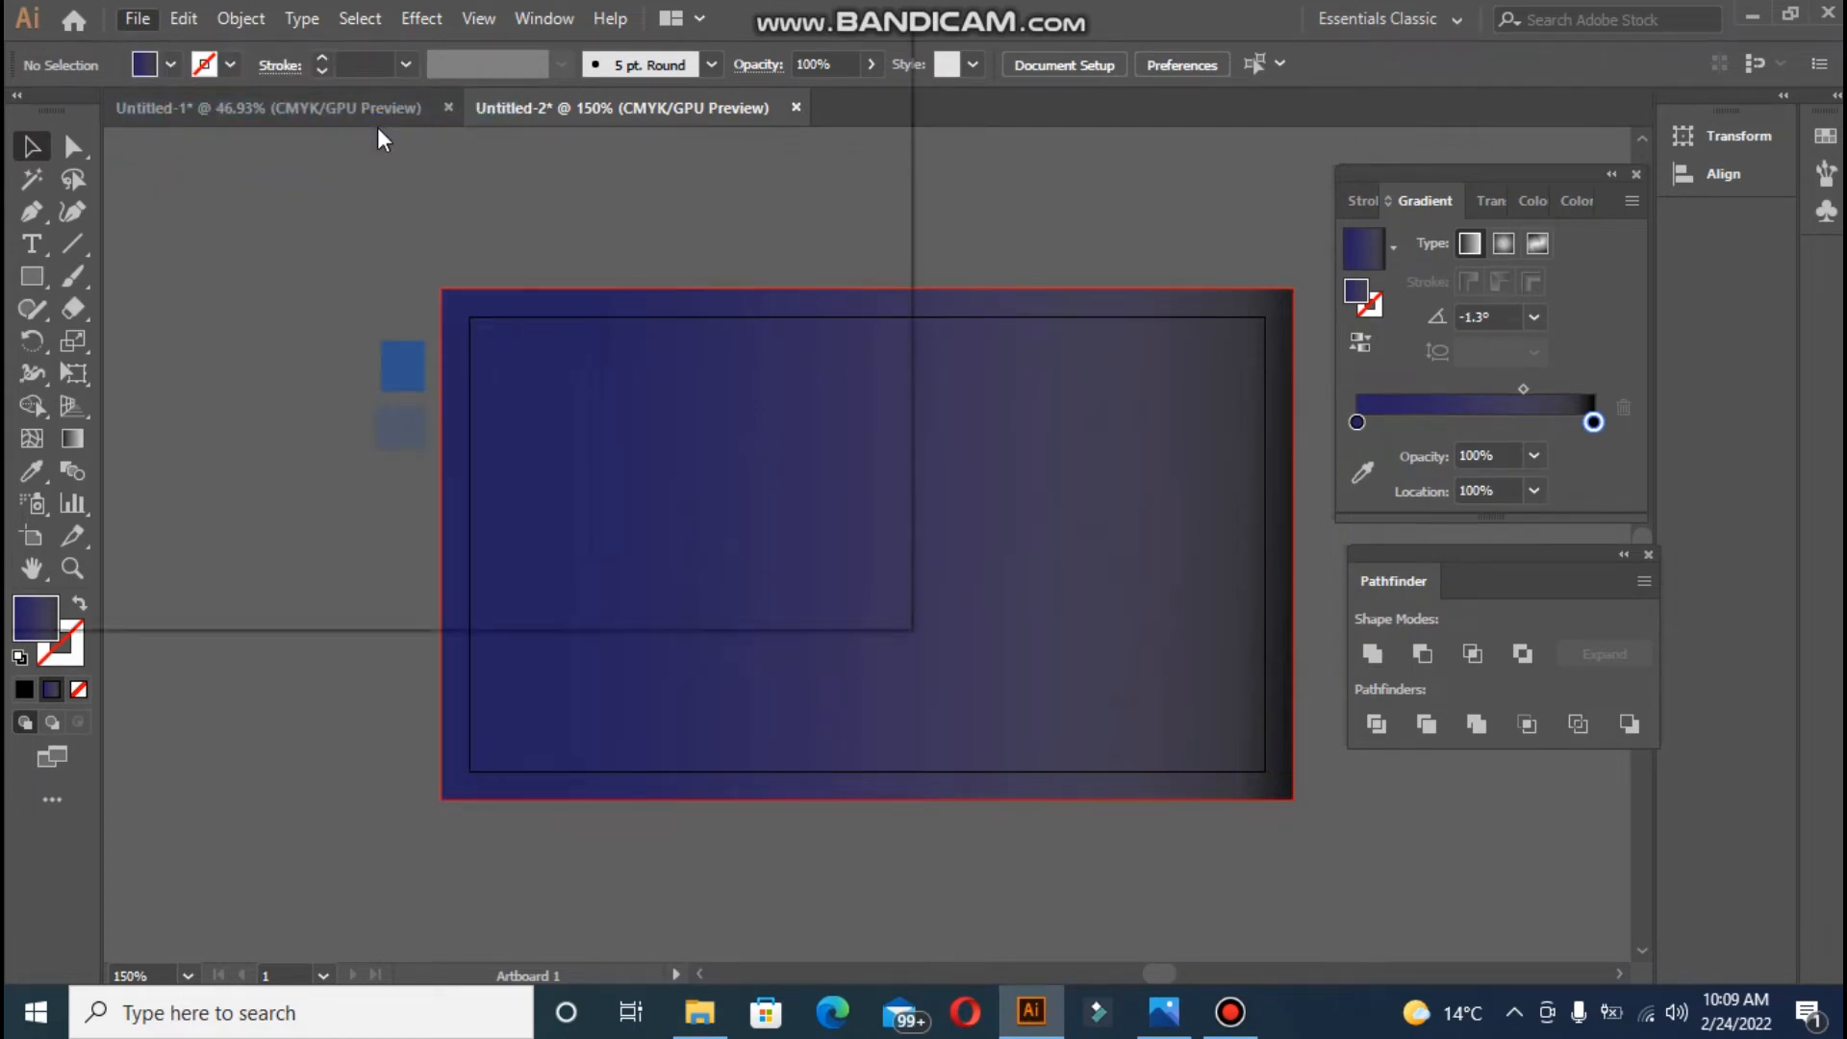
pyautogui.click(274, 75)
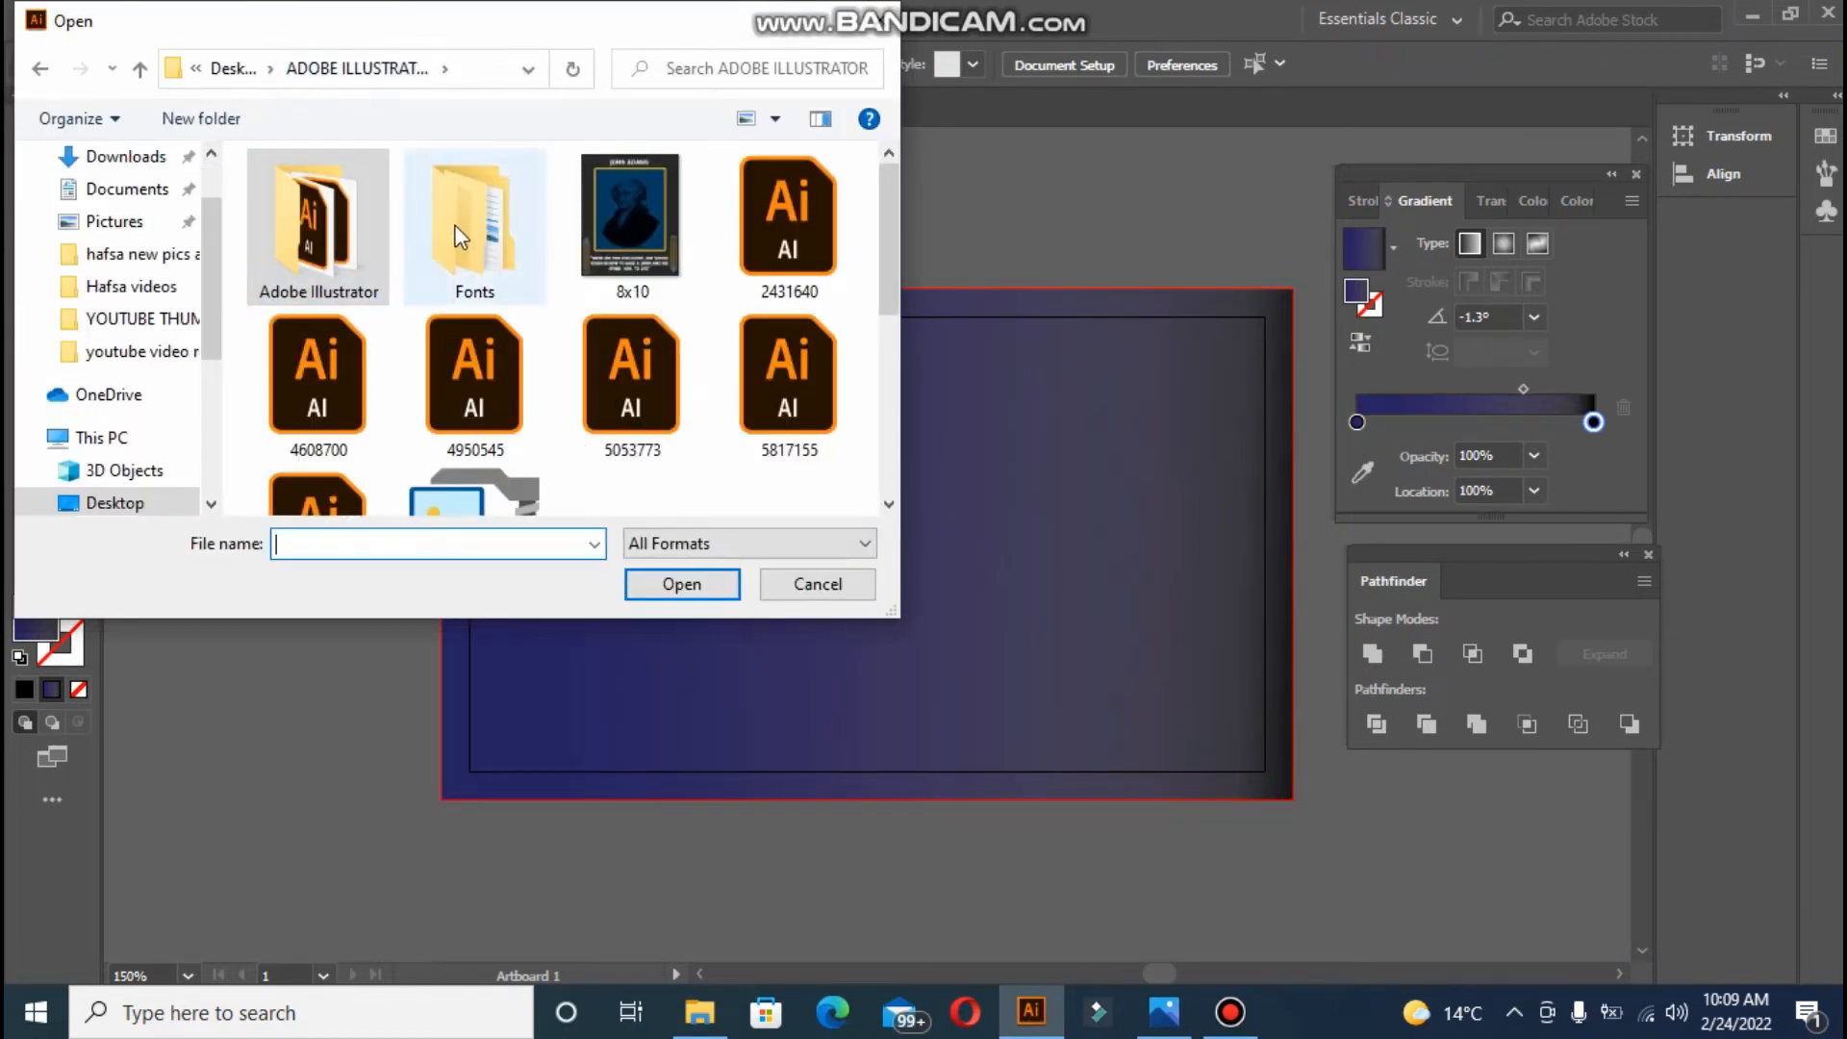
pyautogui.click(201, 73)
pyautogui.click(227, 77)
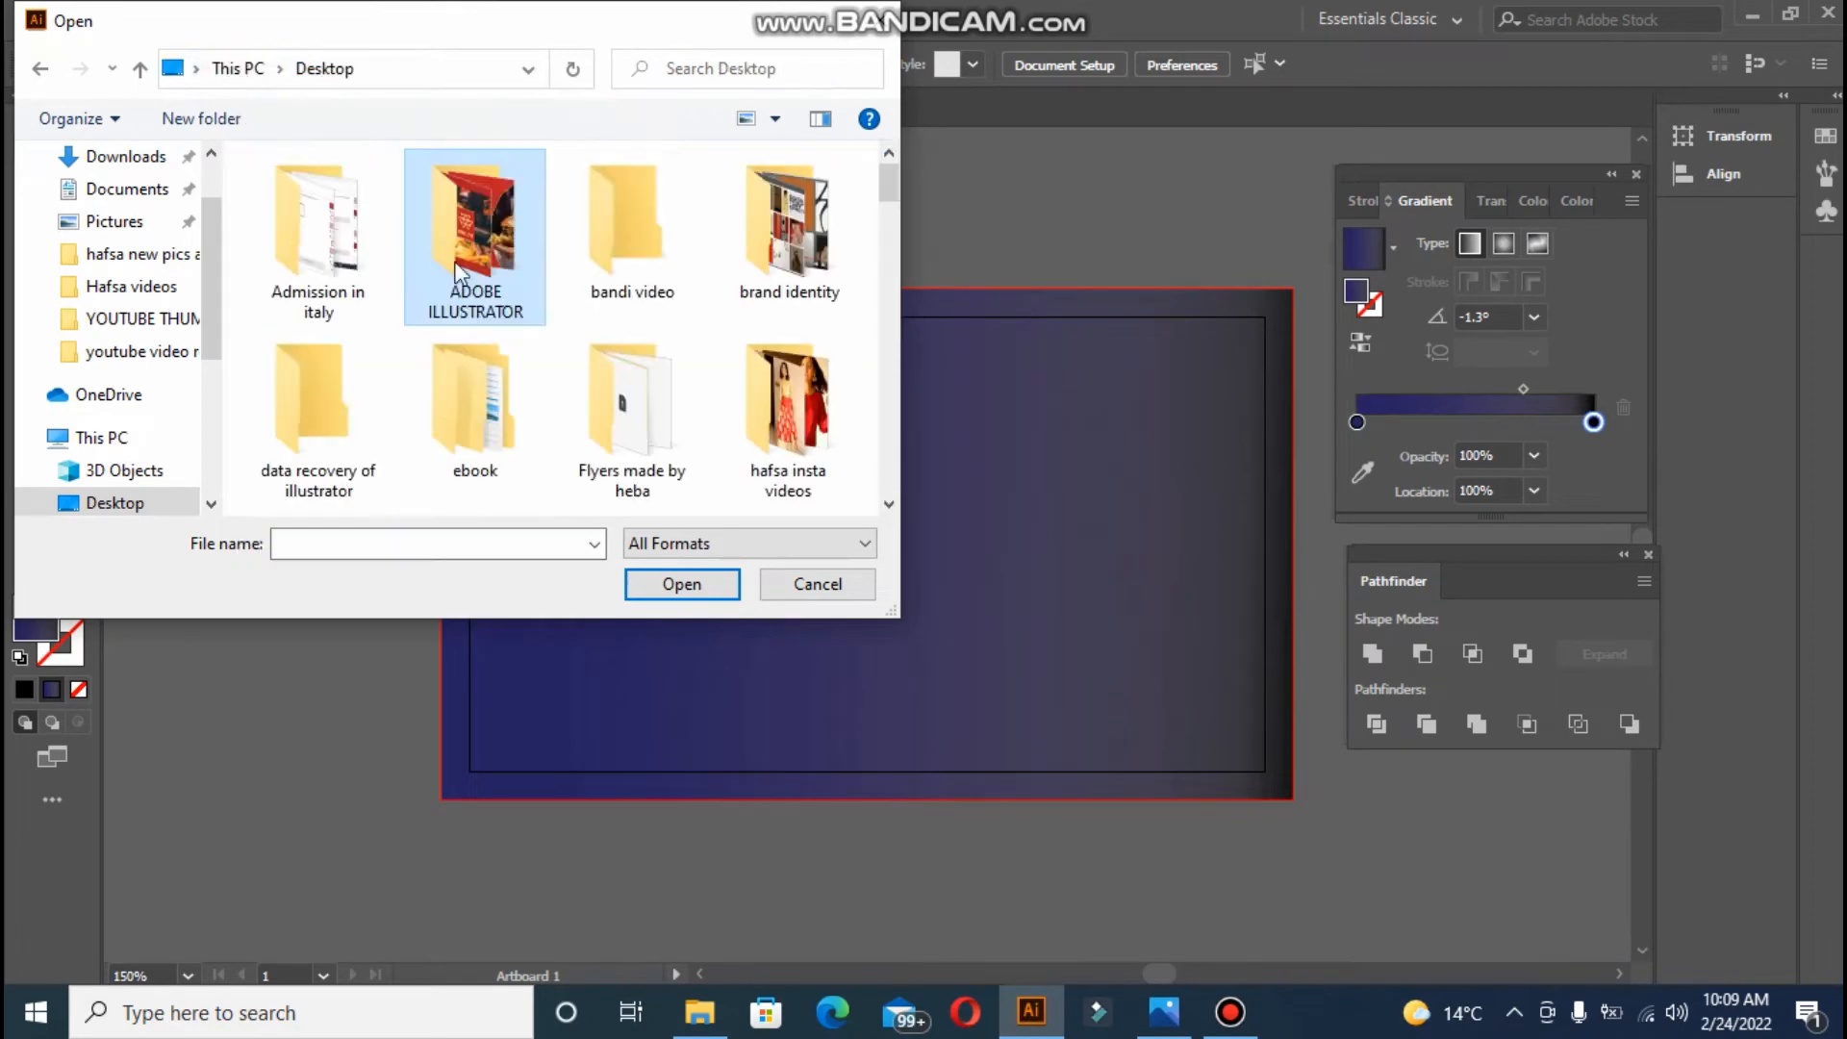
pyautogui.doubleClick(591, 269)
pyautogui.doubleClick(593, 268)
pyautogui.click(323, 203)
pyautogui.click(689, 587)
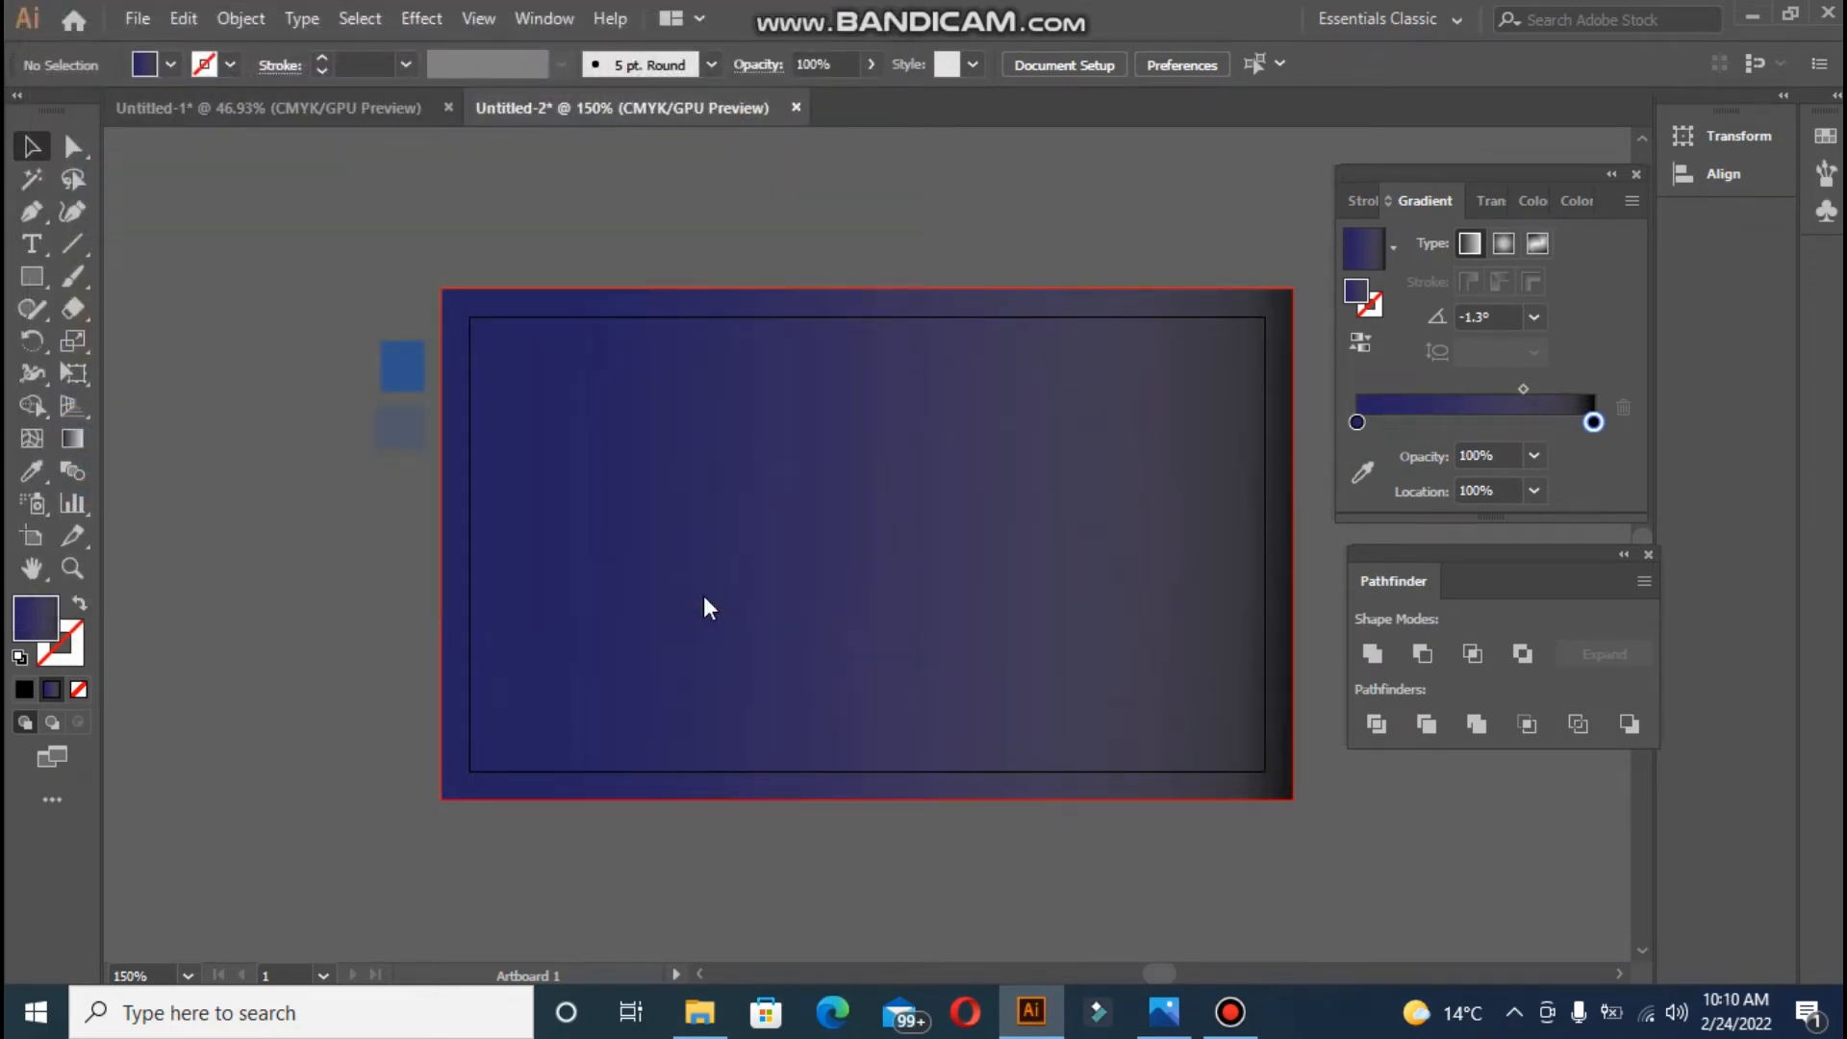
pyautogui.click(1066, 551)
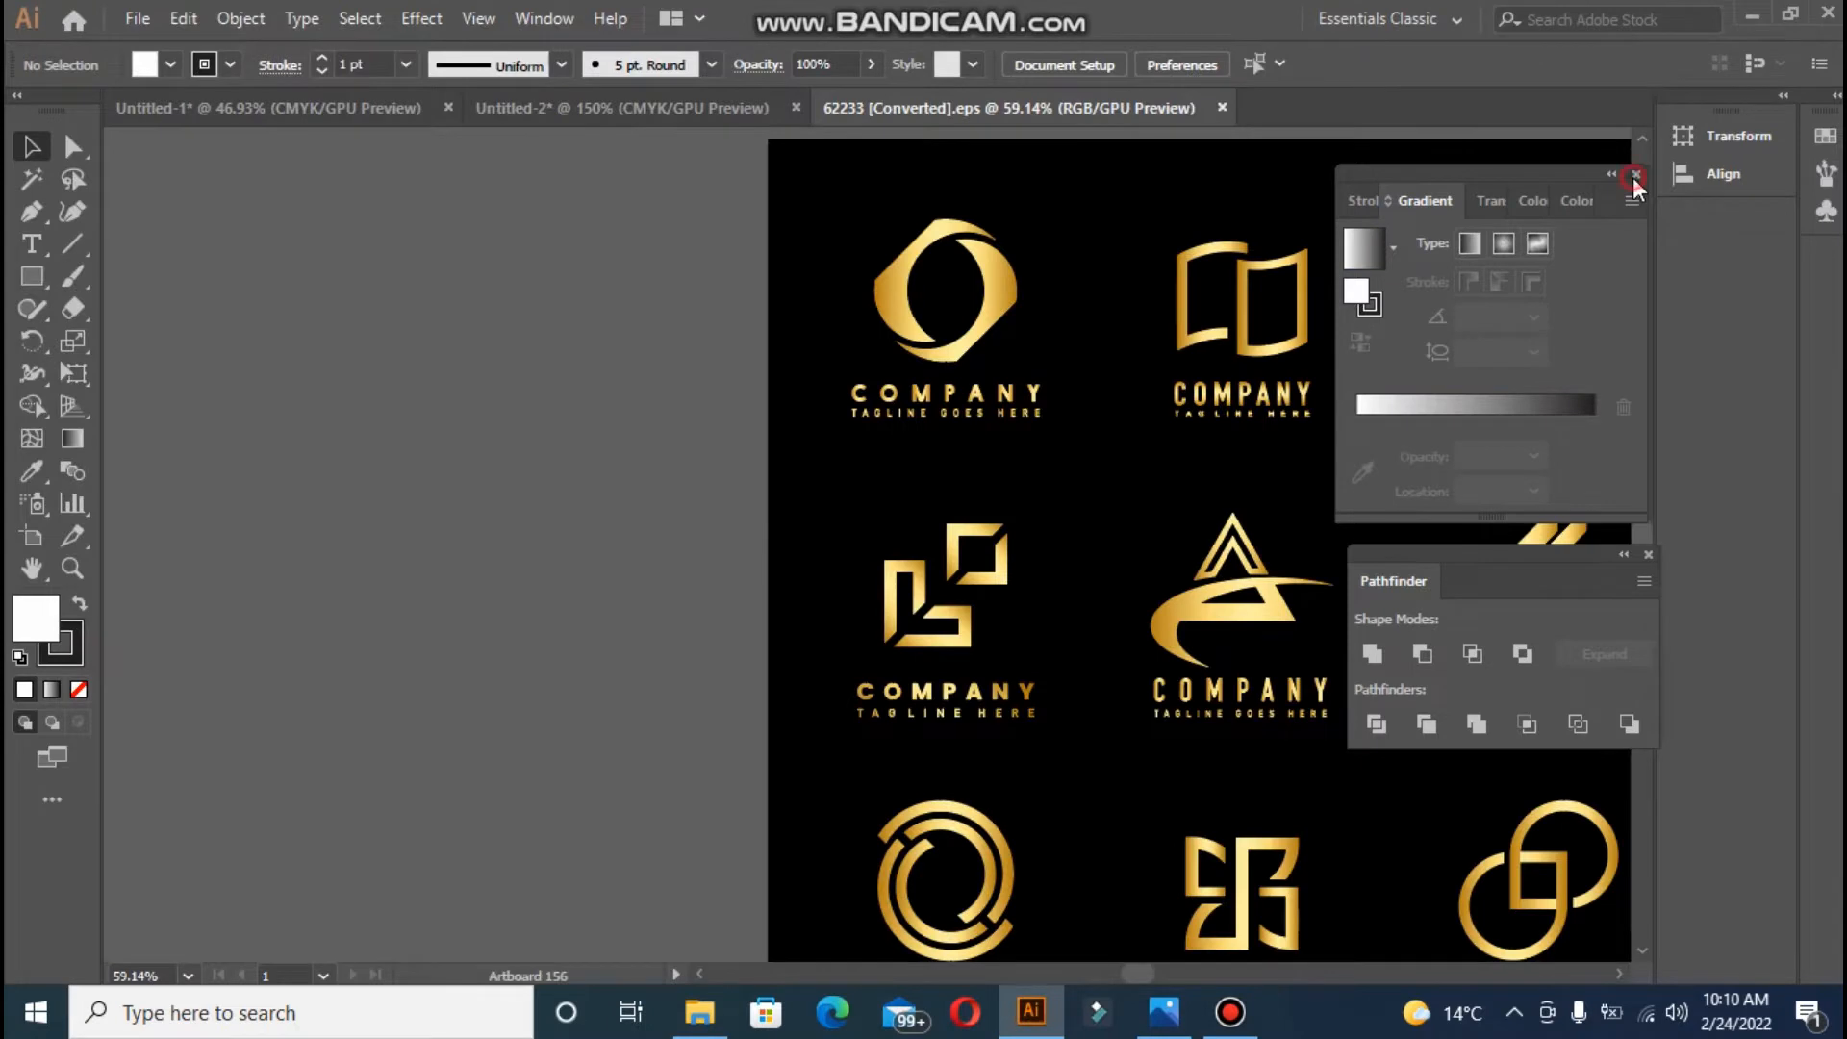
# - Close the Gradient and Pathfinder panels and zoom out over the logo sheet
pyautogui.click(1632, 177)
pyautogui.click(1647, 557)
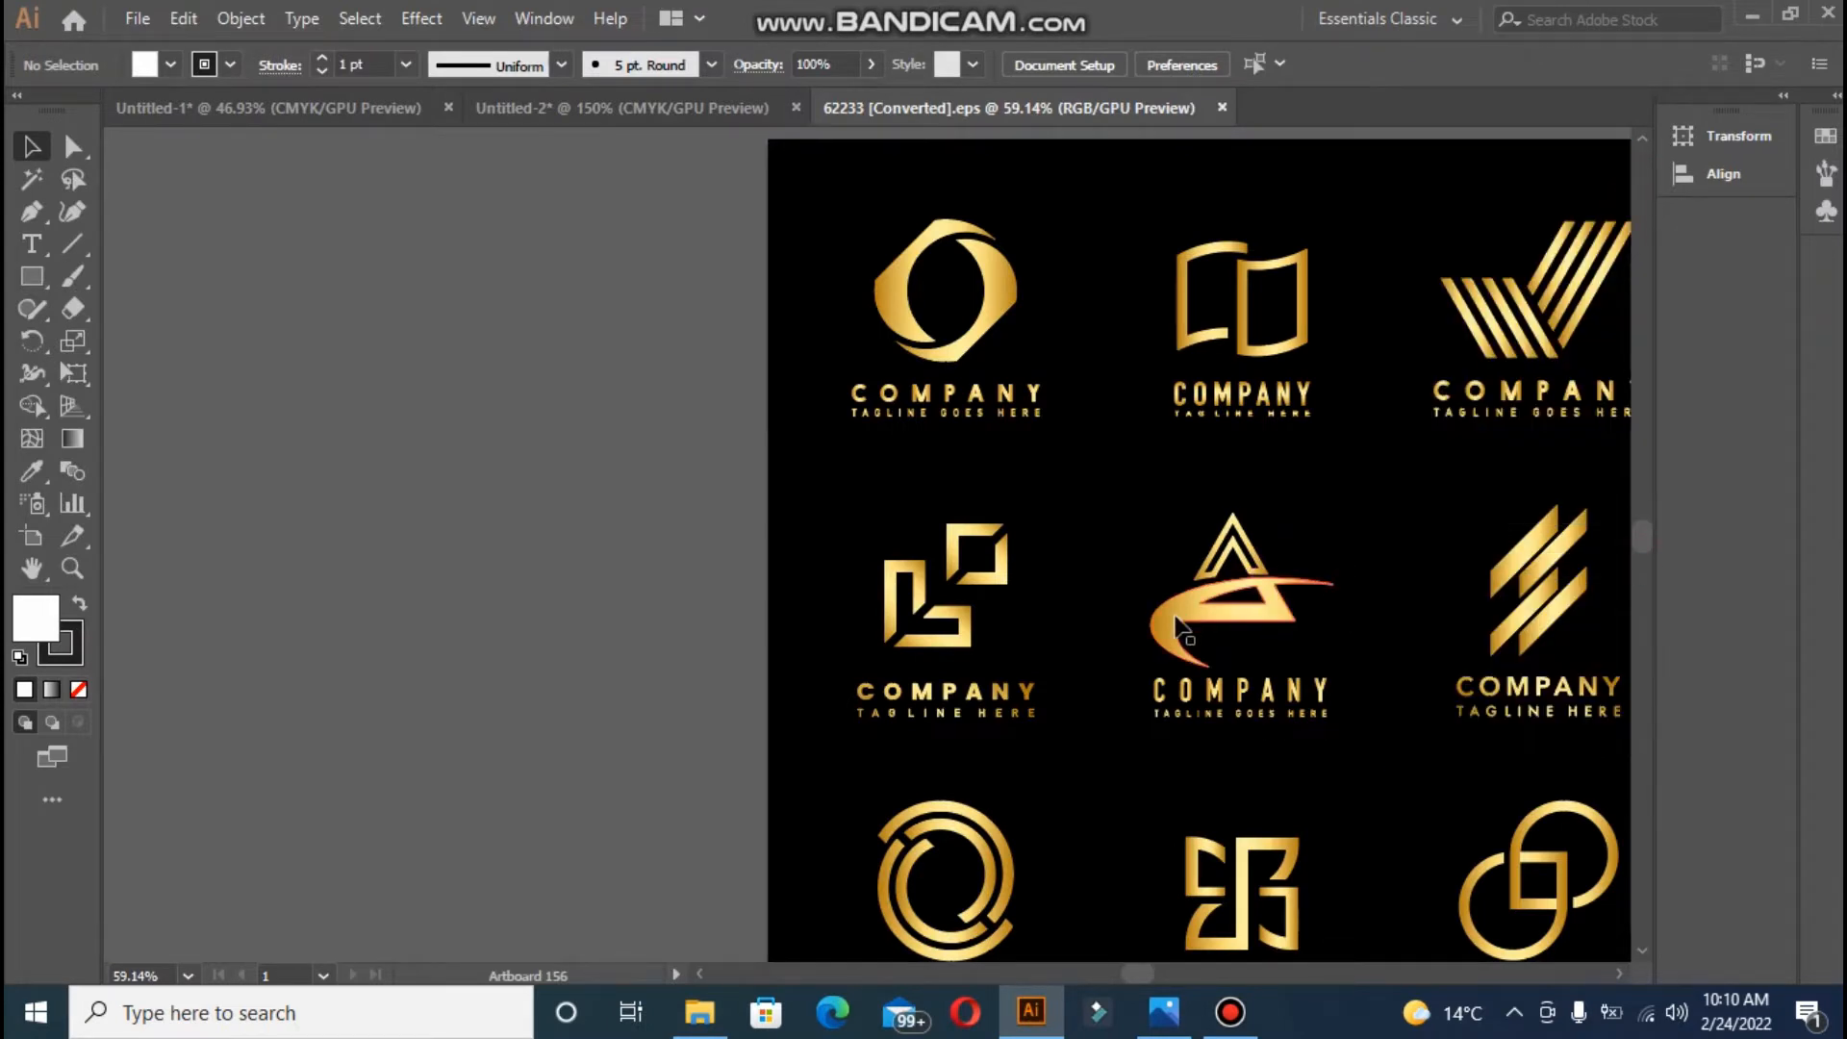
pyautogui.hotkey('ctrl', '-')
pyautogui.hotkey('ctrl', '-')
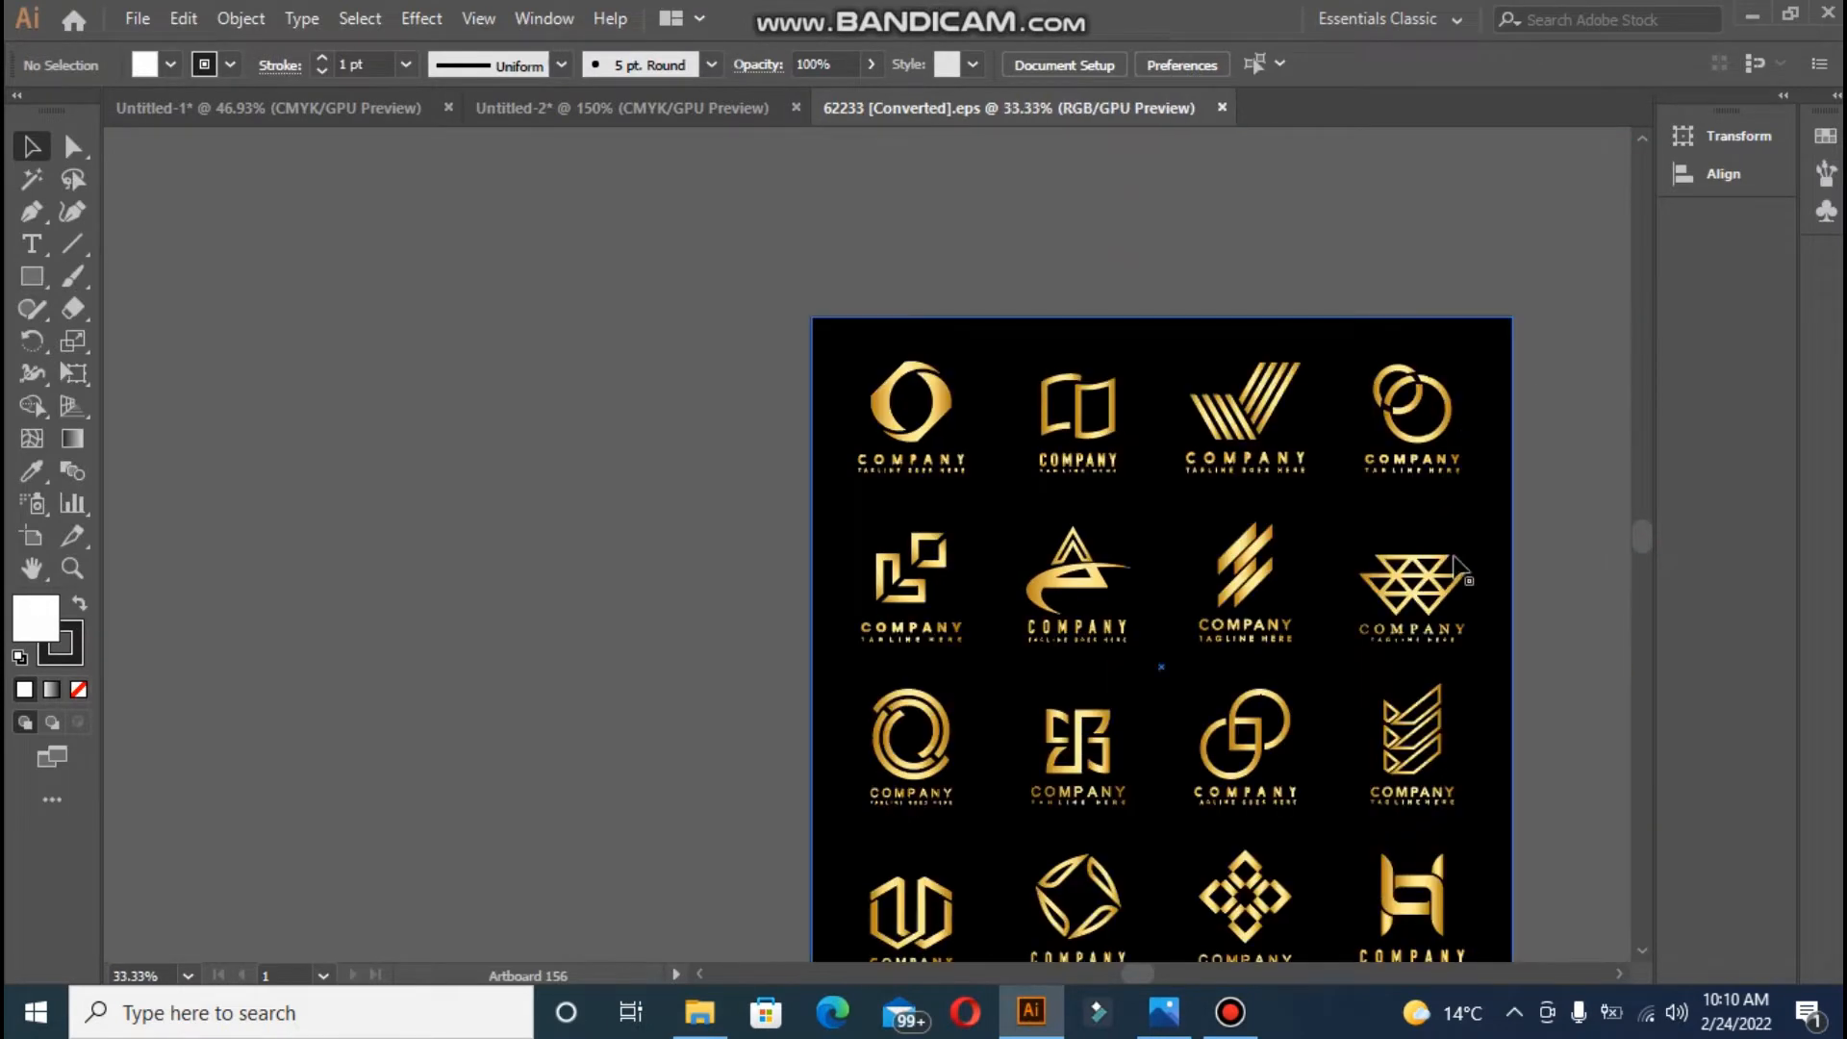
# - Ungroup the logo sheet and select the H COMPANY logo
pyautogui.moveTo(1645, 538); pyautogui.dragTo(1646, 552)
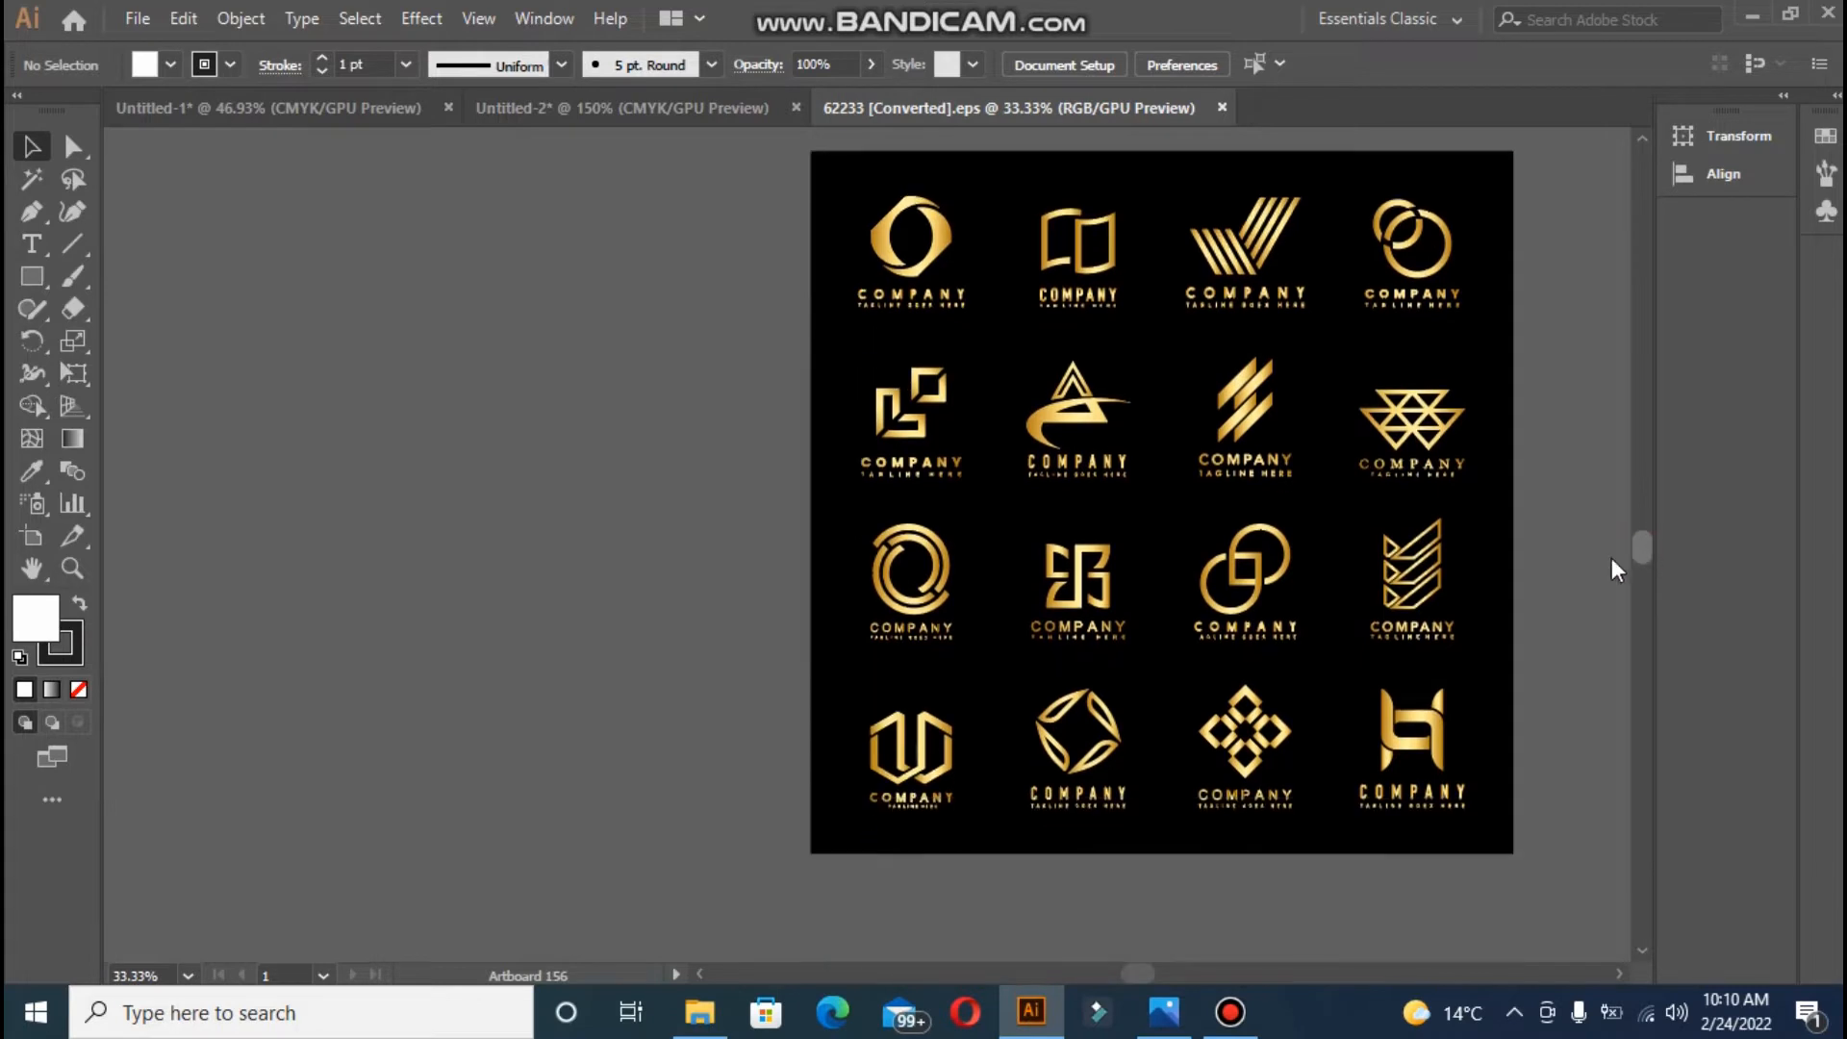
pyautogui.click(1407, 725)
pyautogui.rightClick(1406, 725)
pyautogui.click(1487, 521)
pyautogui.click(1511, 551)
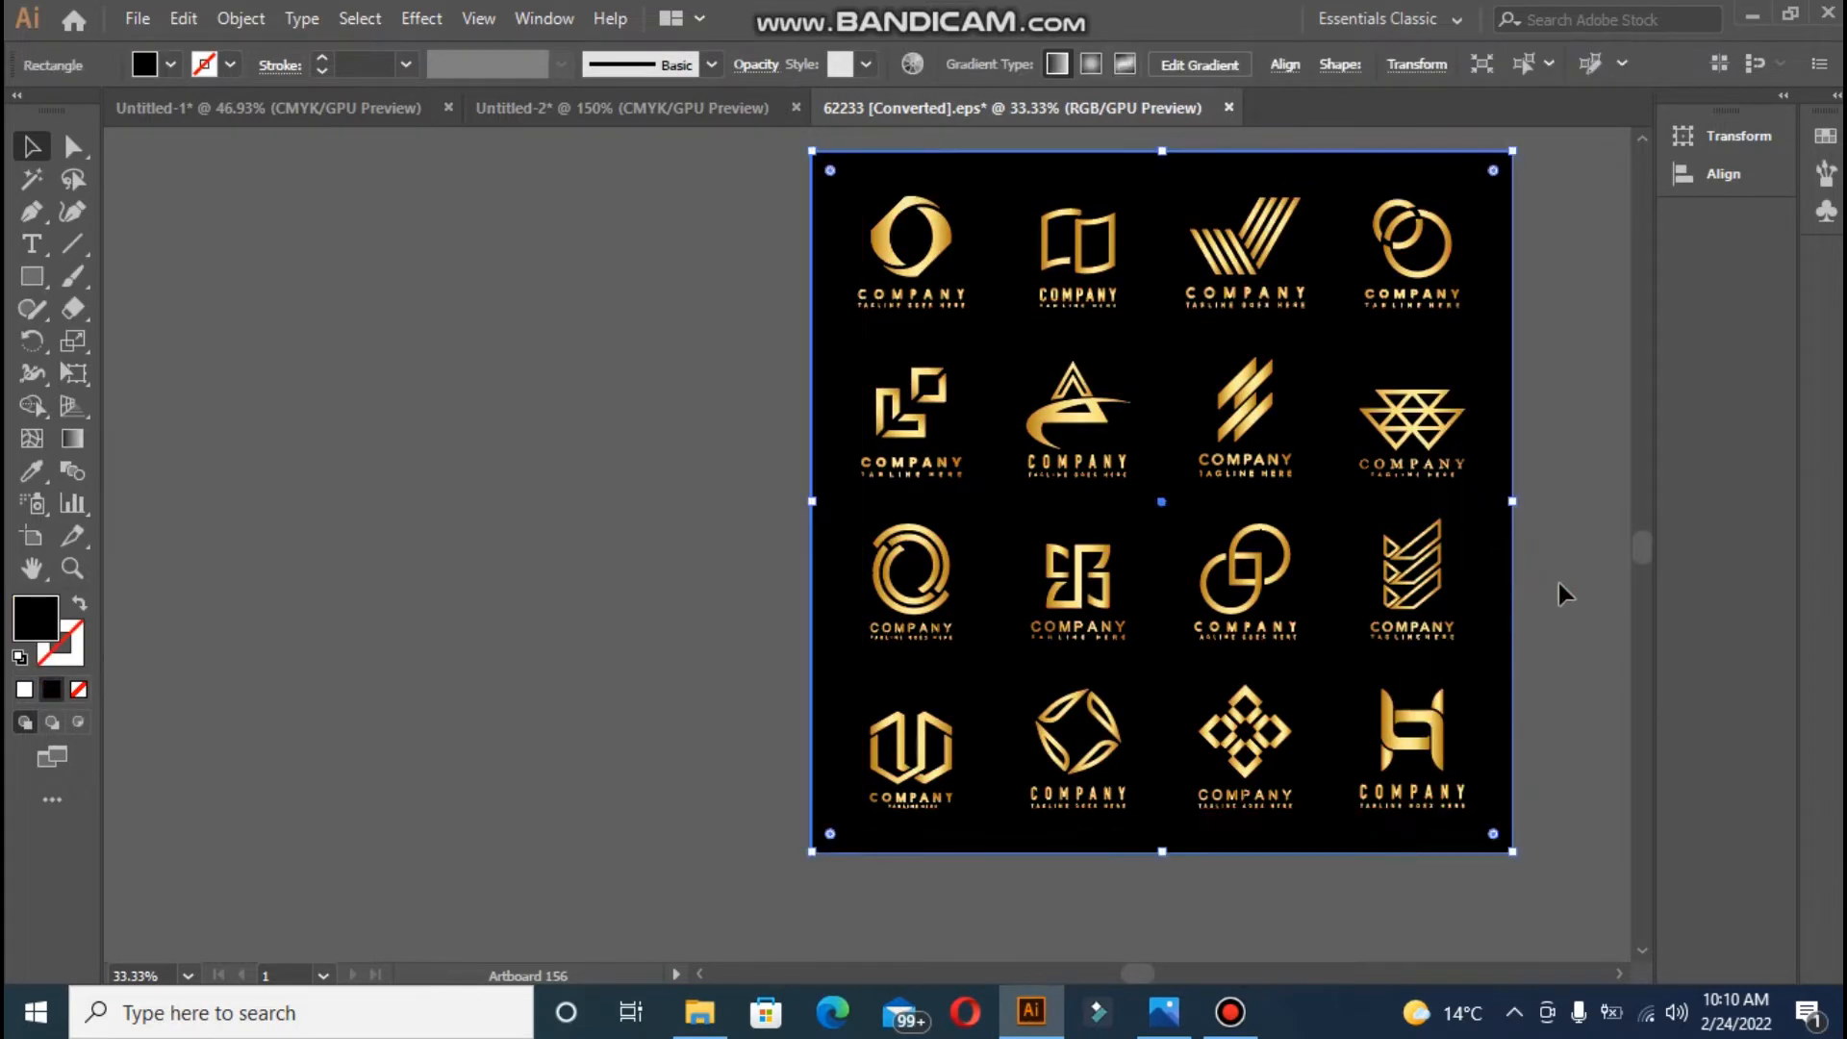
pyautogui.click(1558, 583)
pyautogui.moveTo(1339, 691); pyautogui.dragTo(1485, 845)
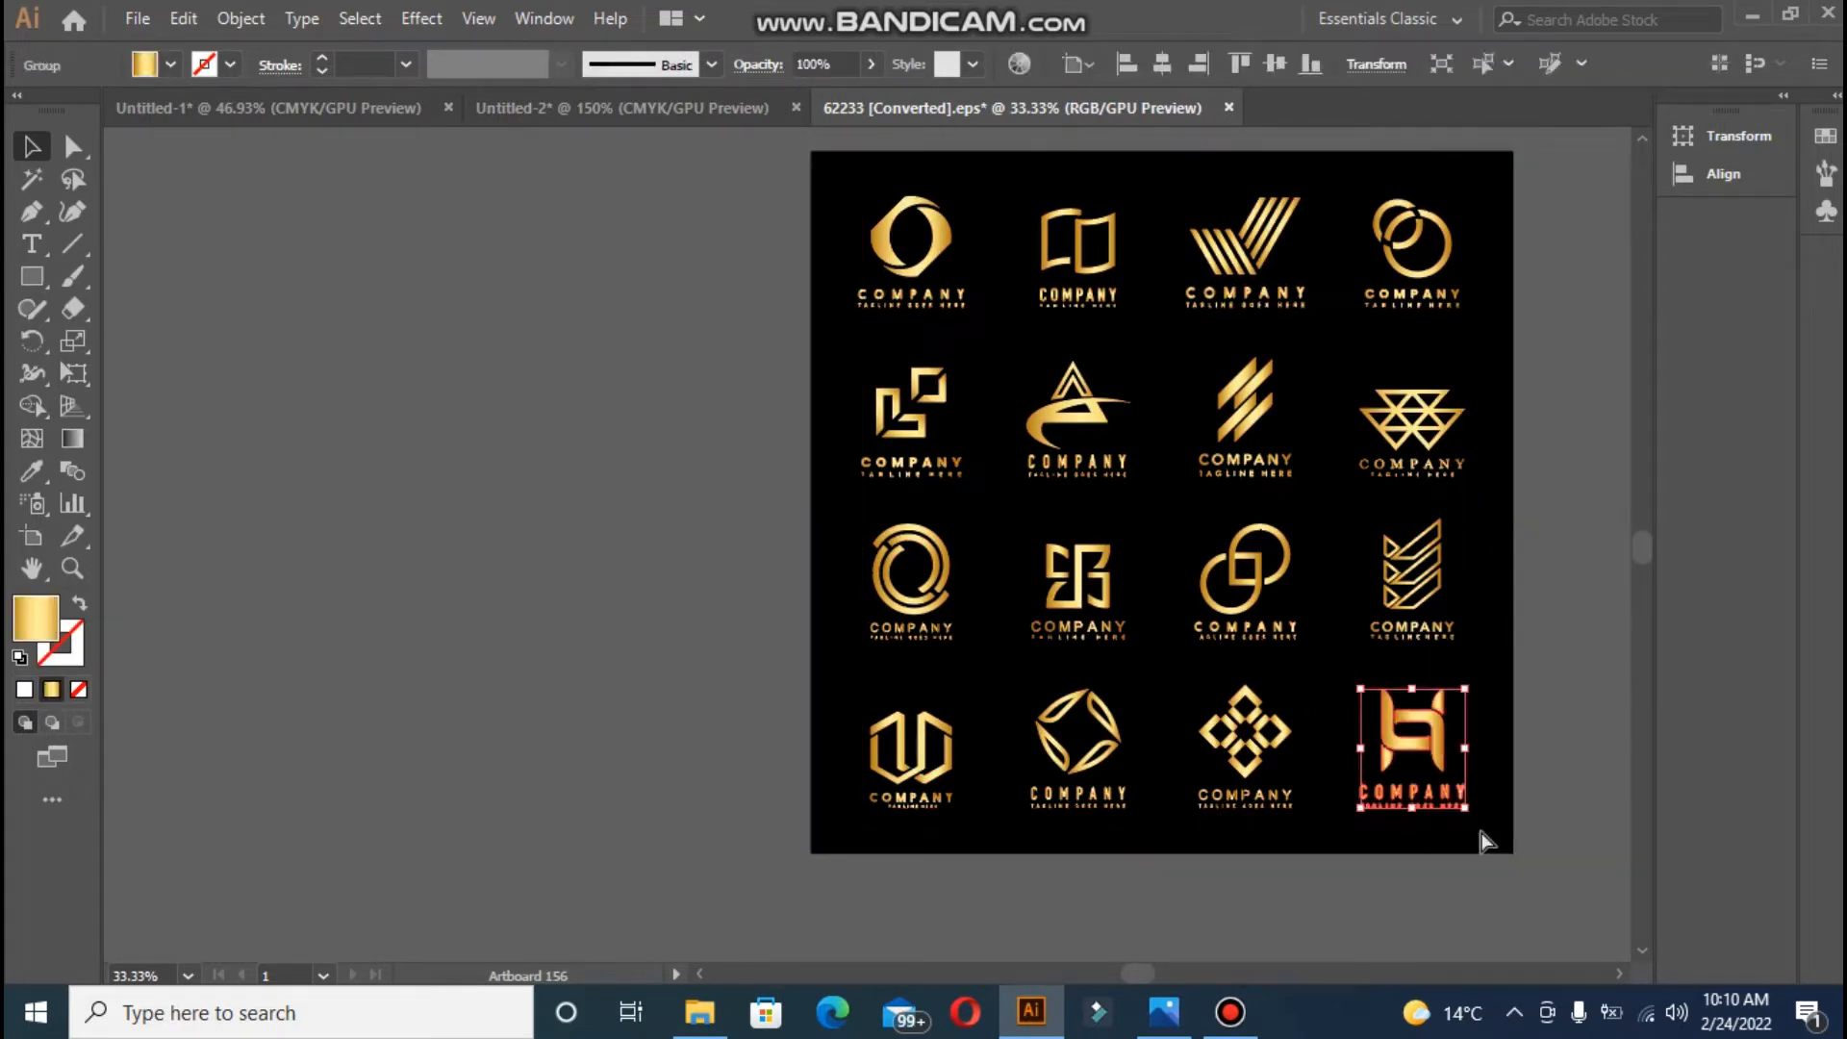
# - Paste the logo into the card document, scale it down and centre it horizontally and vertically
pyautogui.click(662, 113)
pyautogui.hotkey('ctrl', 'v')
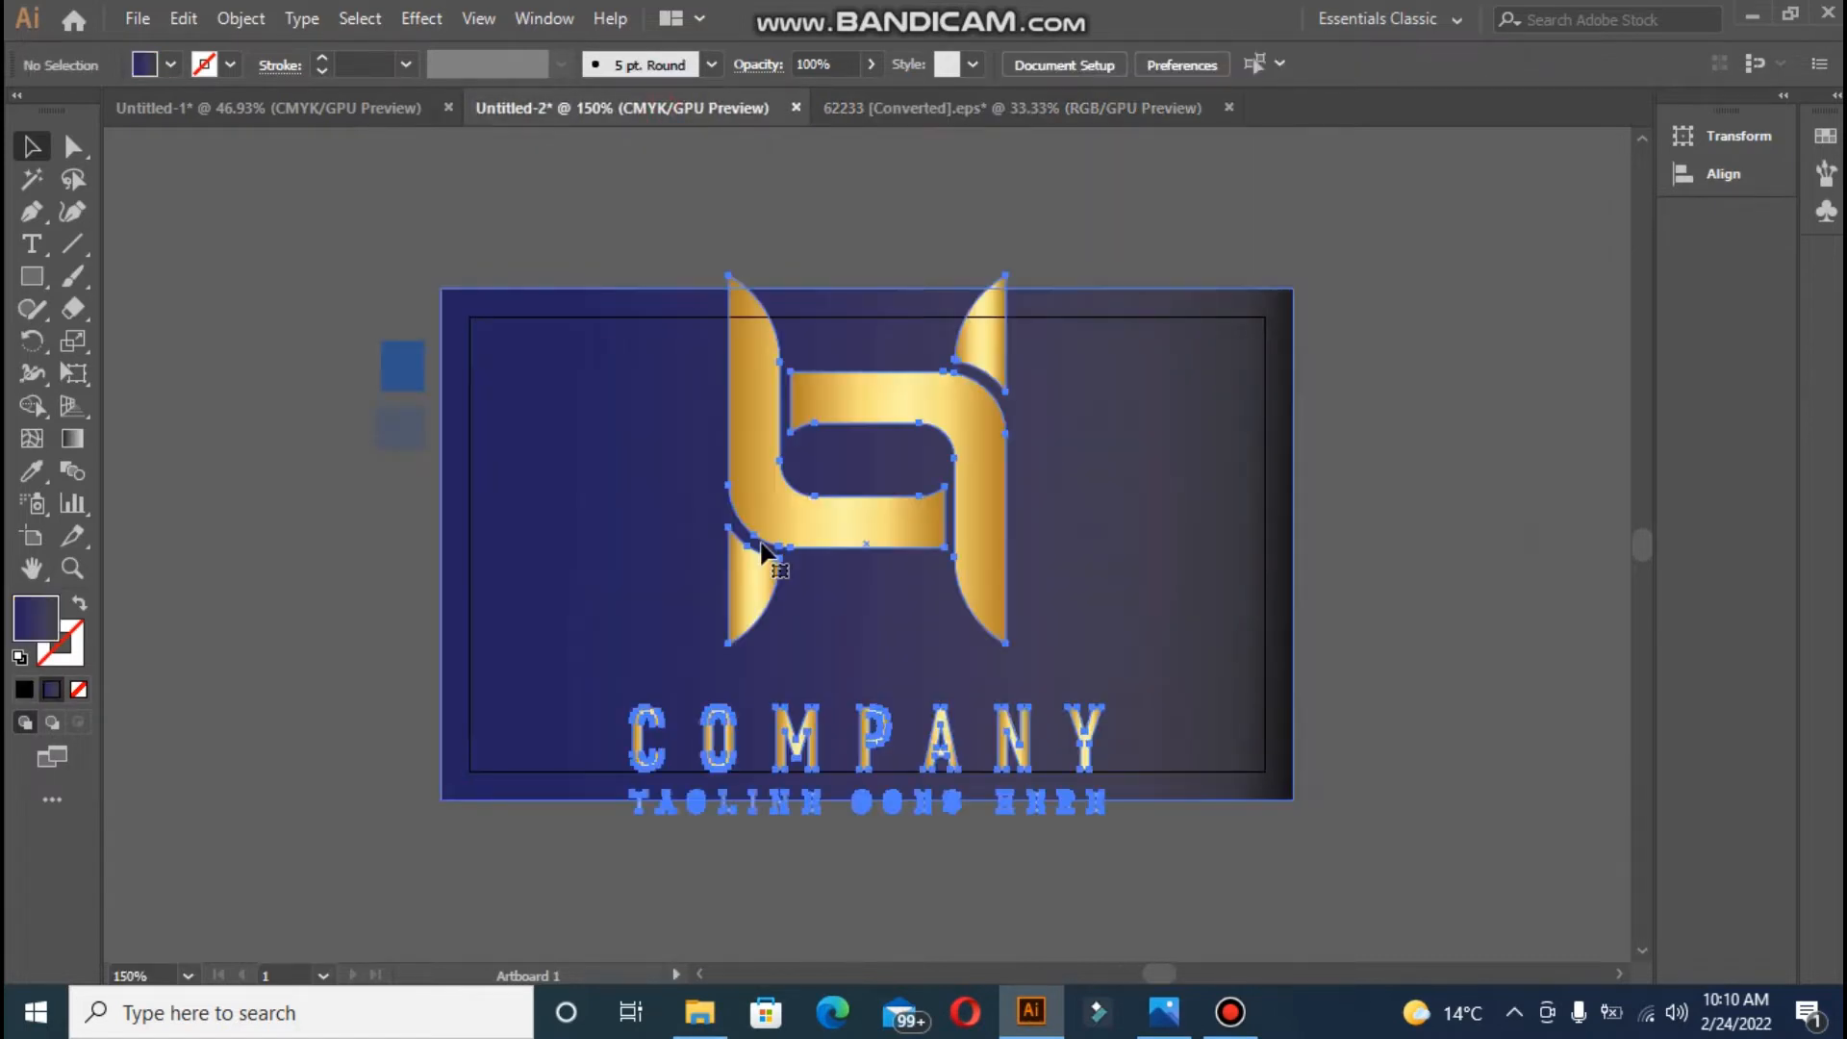
pyautogui.moveTo(635, 277); pyautogui.dragTo(918, 601)
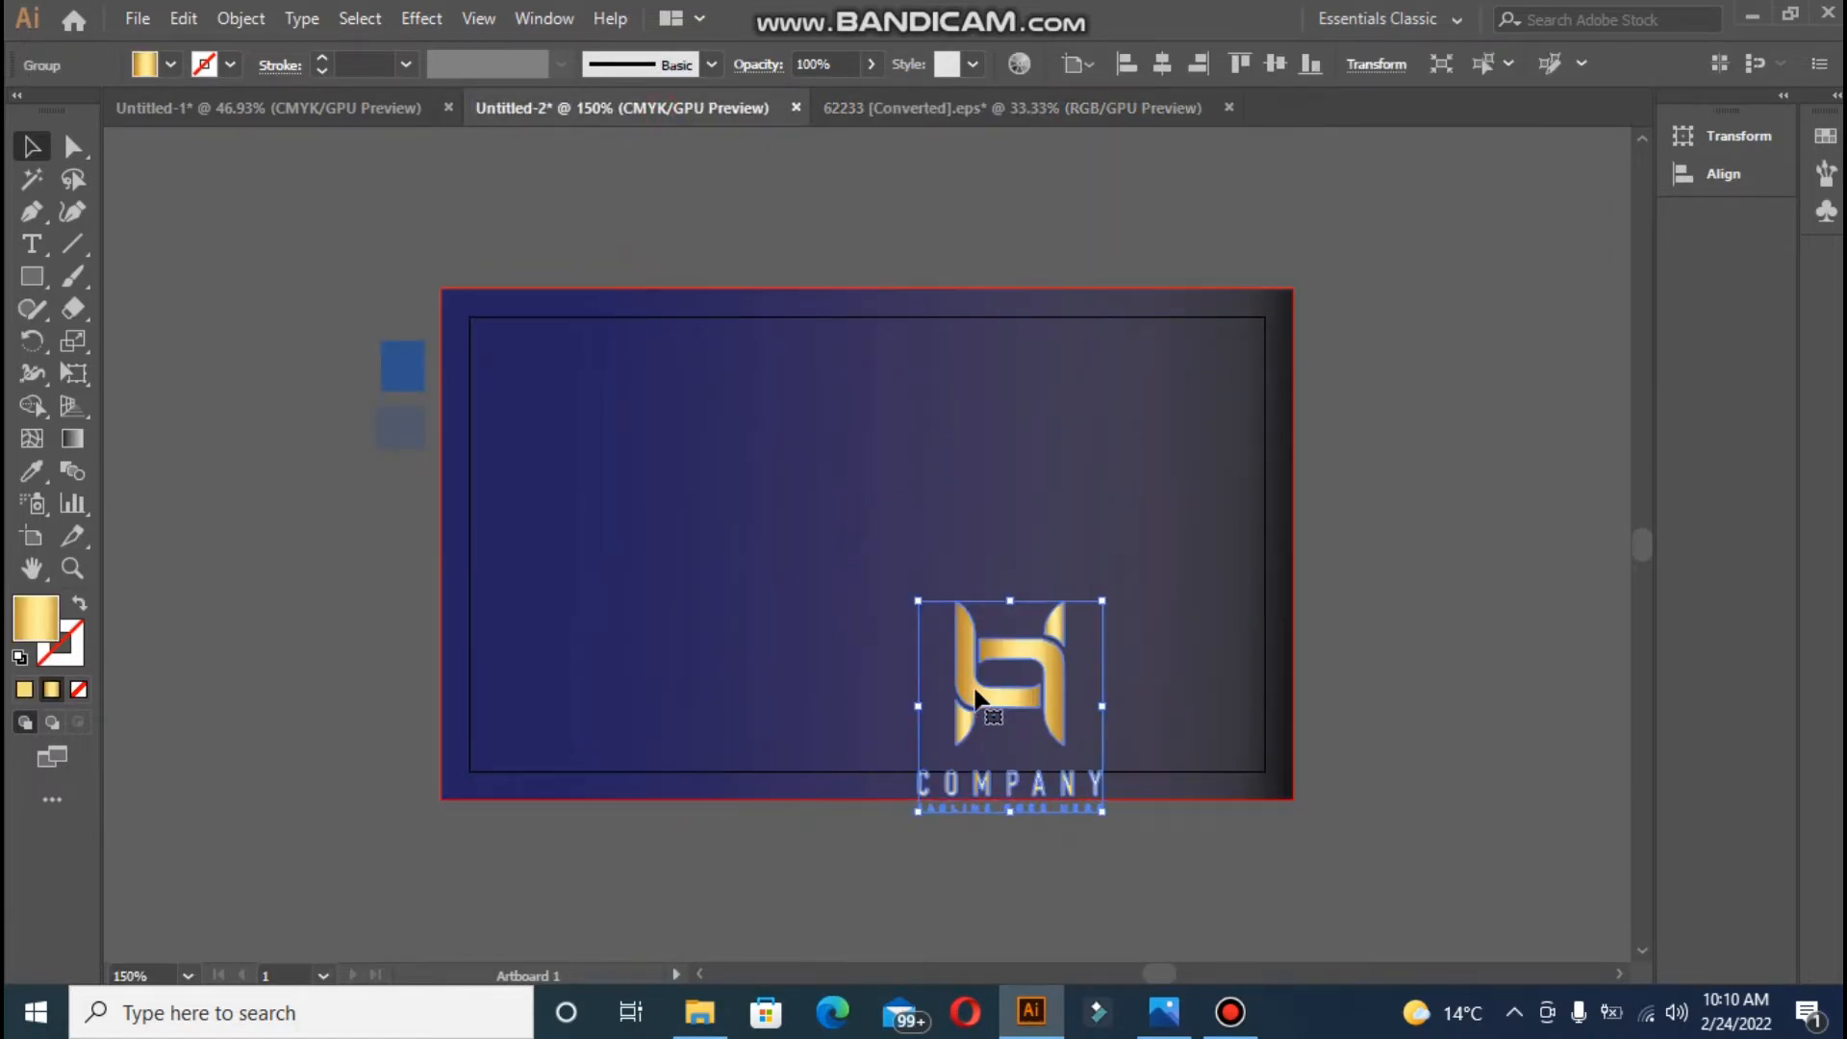
pyautogui.moveTo(970, 693); pyautogui.dragTo(856, 527)
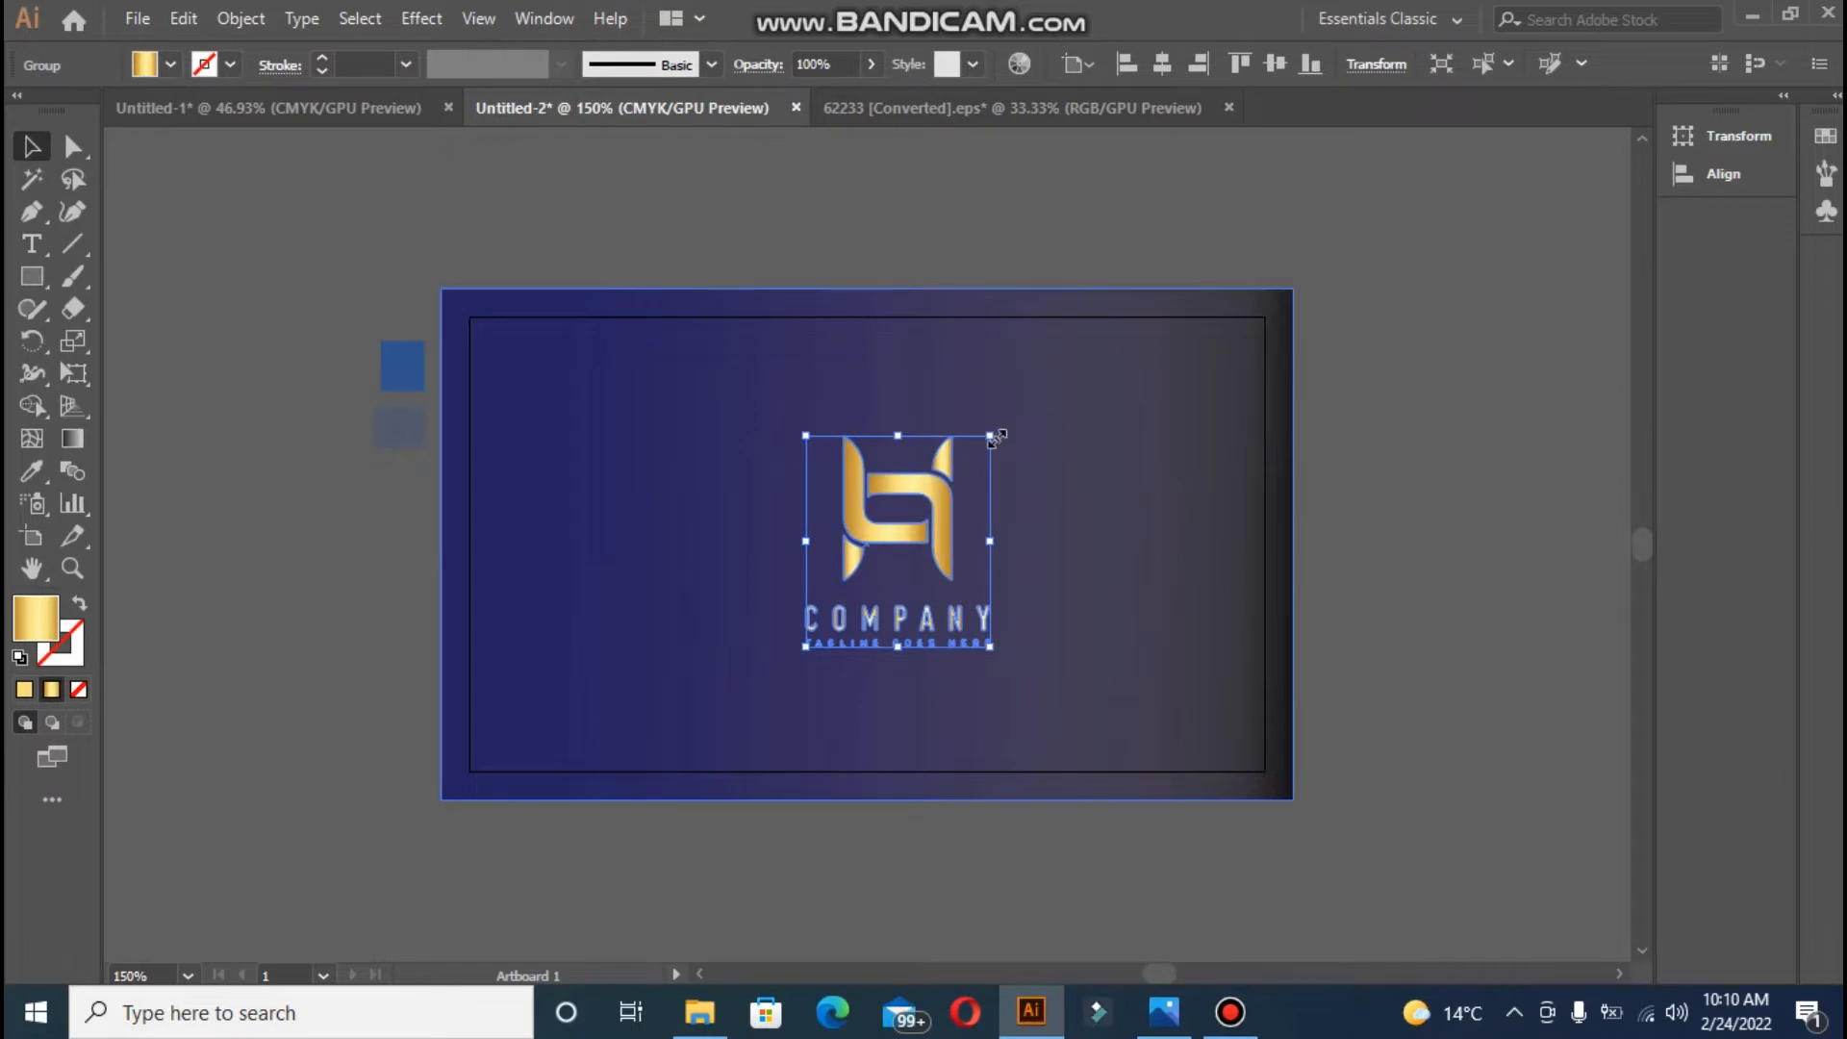
pyautogui.moveTo(993, 438); pyautogui.dragTo(974, 460)
pyautogui.moveTo(887, 545); pyautogui.dragTo(891, 514)
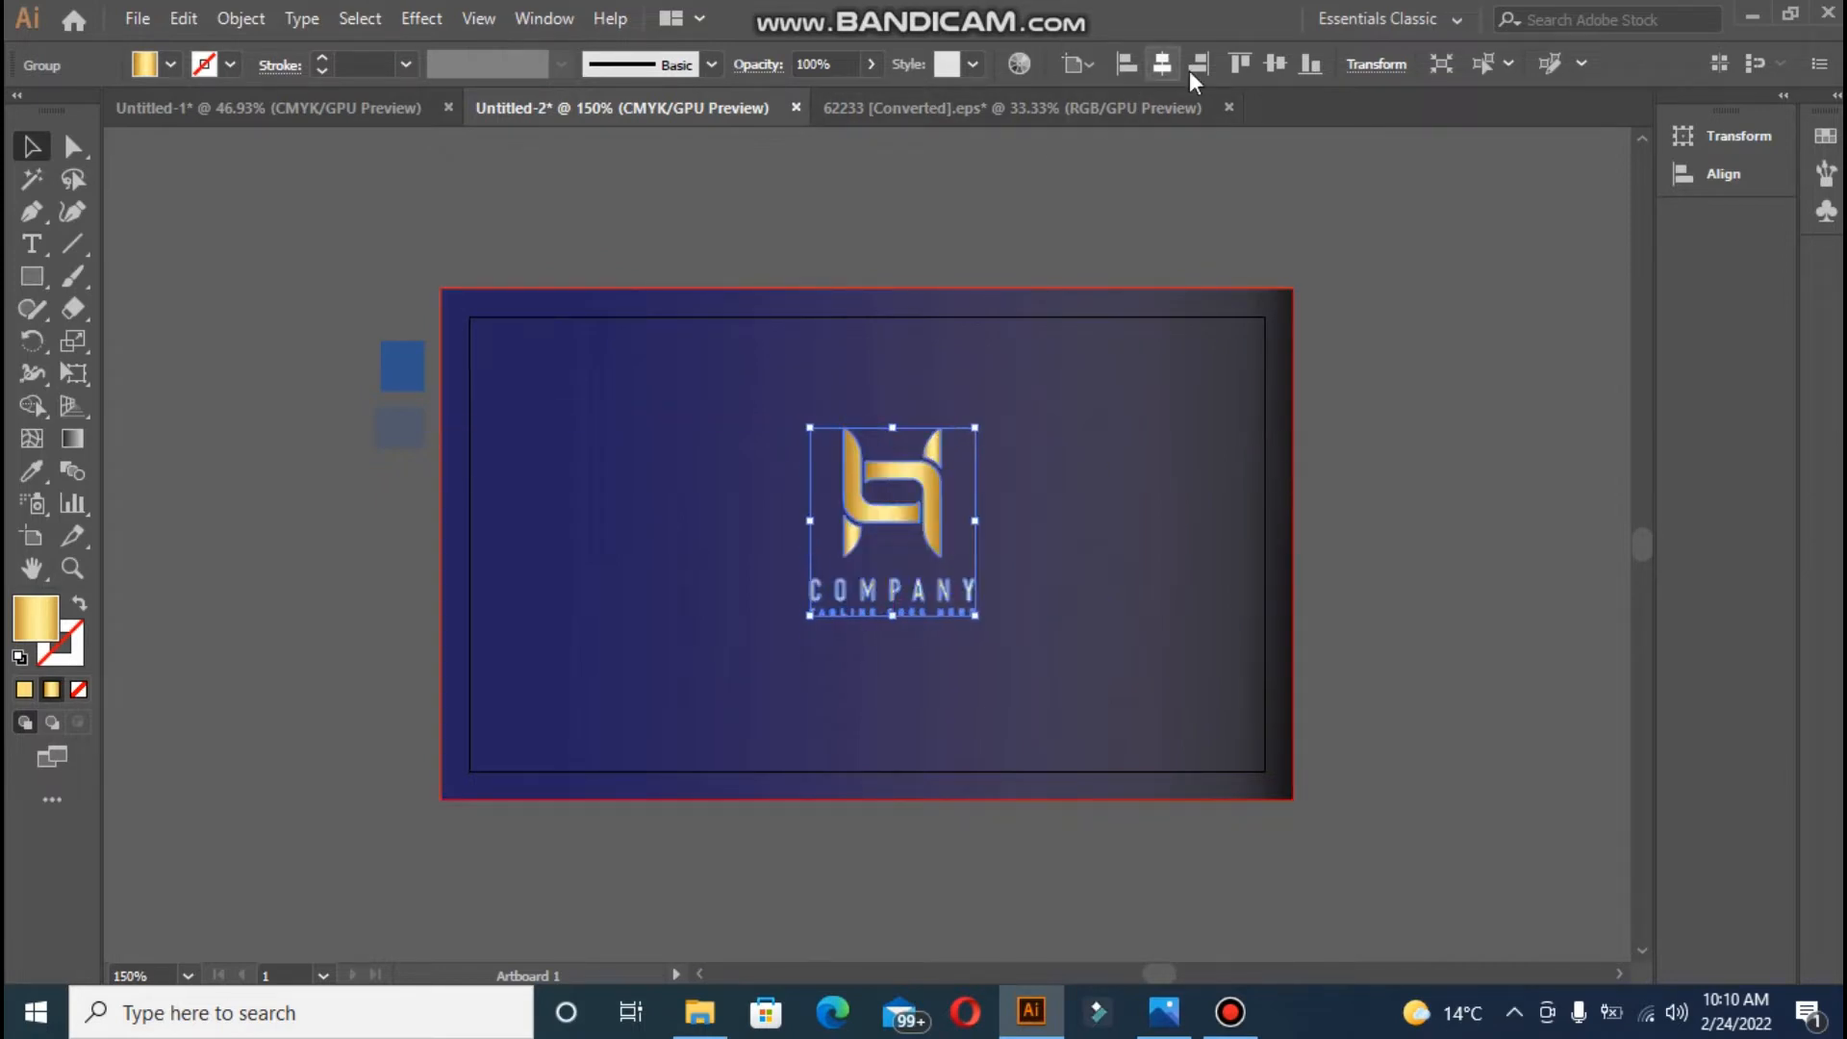
pyautogui.click(1164, 65)
pyautogui.click(1270, 67)
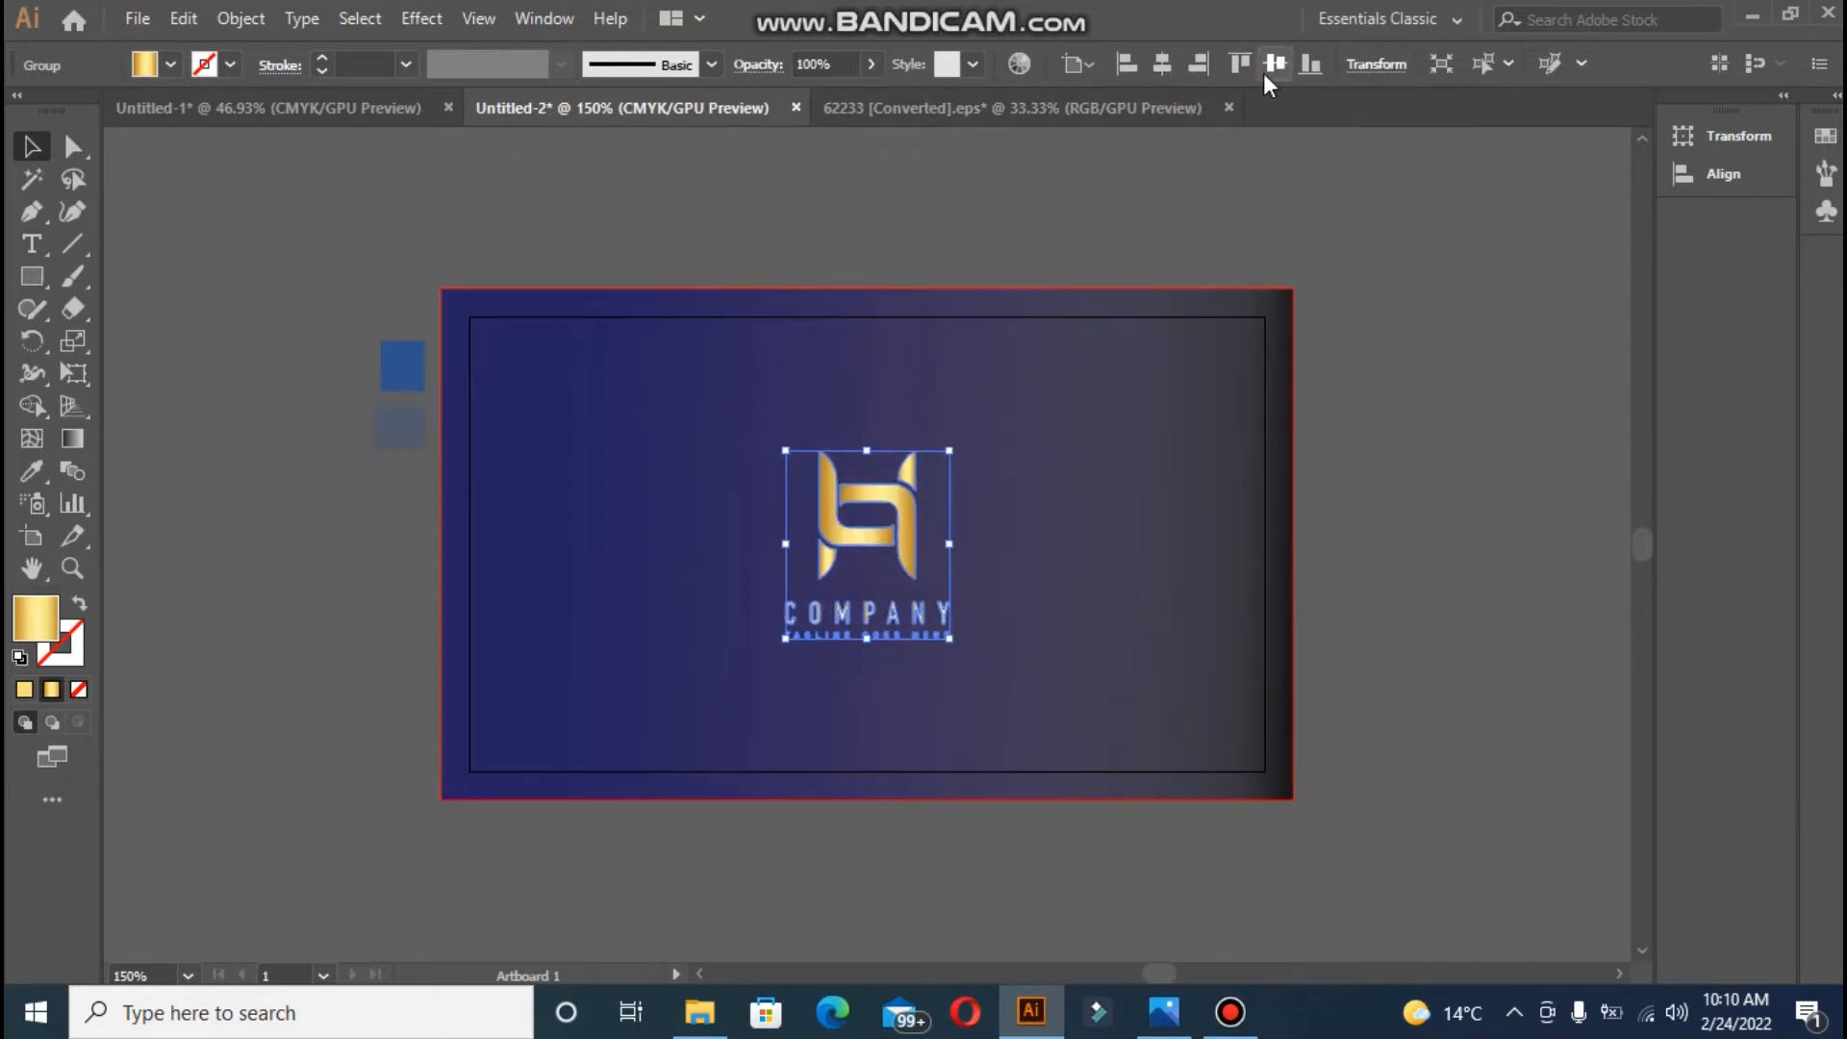
# - Try a white fill on the logo through the colour picker, then revert it to gold
pyautogui.doubleClick(37, 608)
pyautogui.click(579, 325)
pyautogui.click(1208, 330)
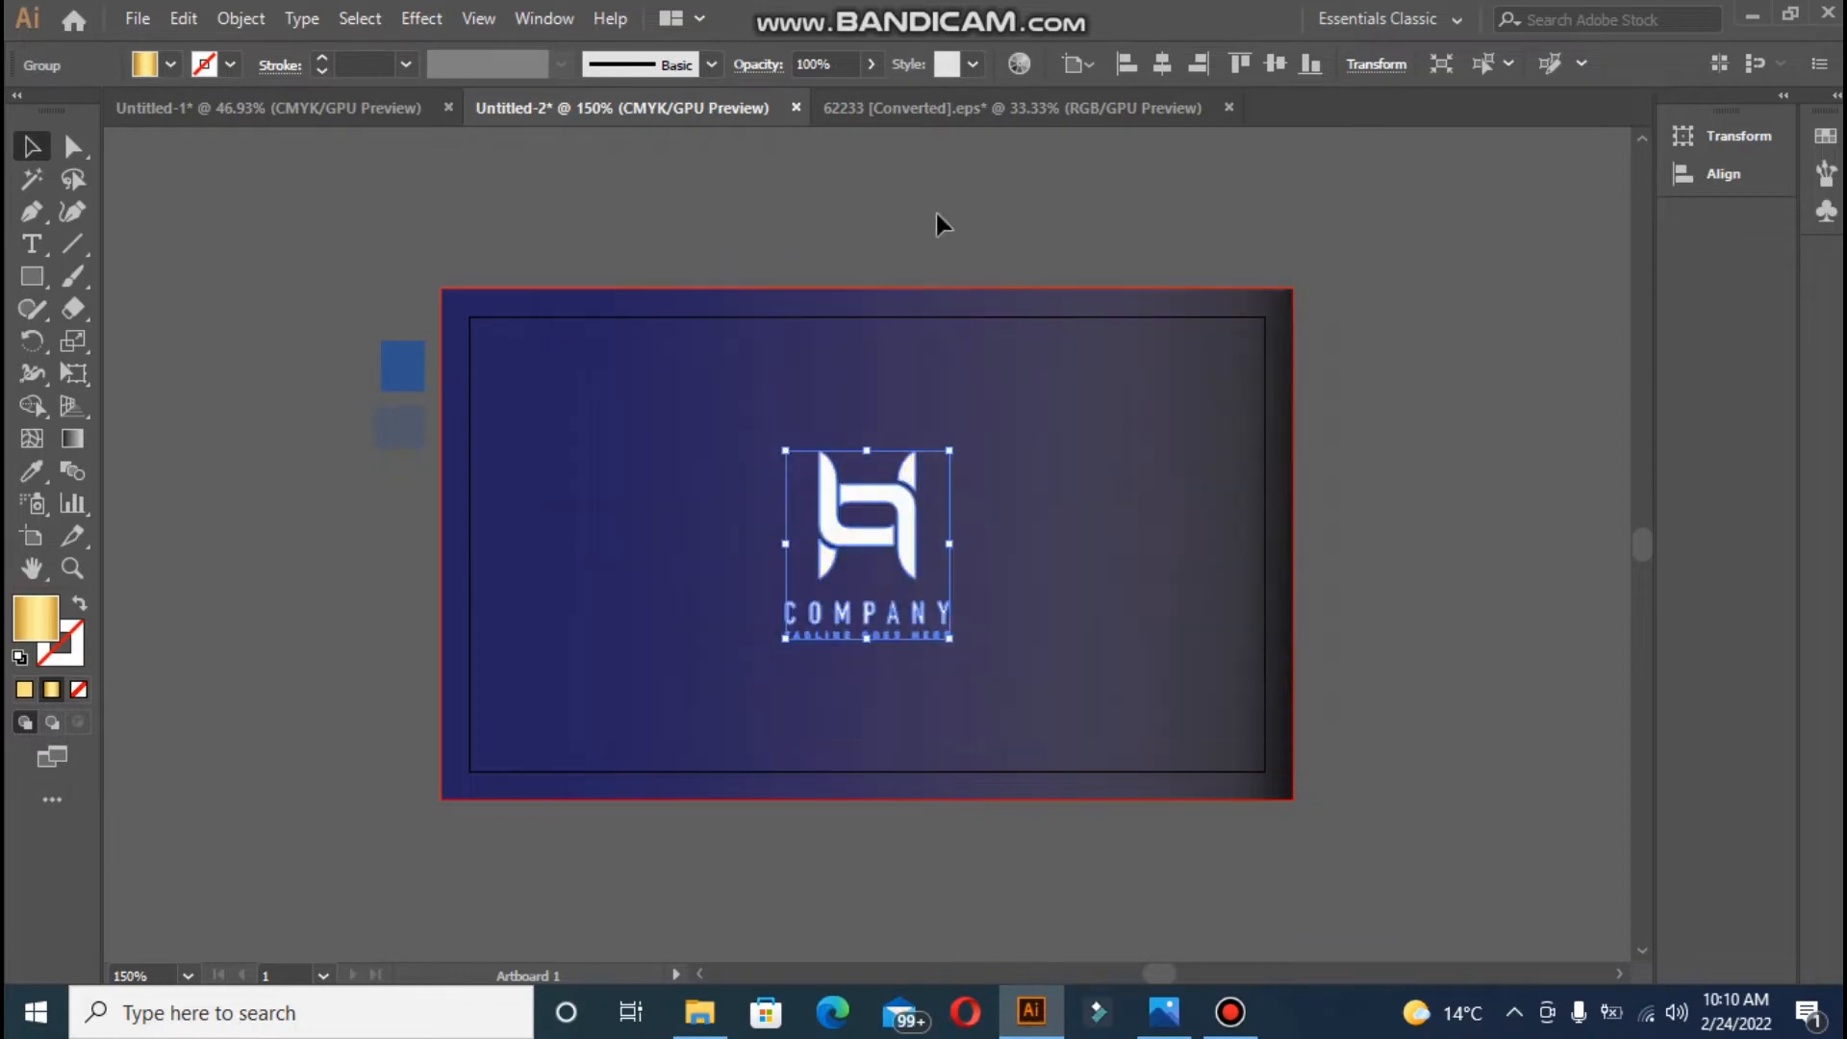
pyautogui.click(915, 175)
# - Ungroup the logo and give two parts of the H a near-white fill
pyautogui.rightClick(835, 520)
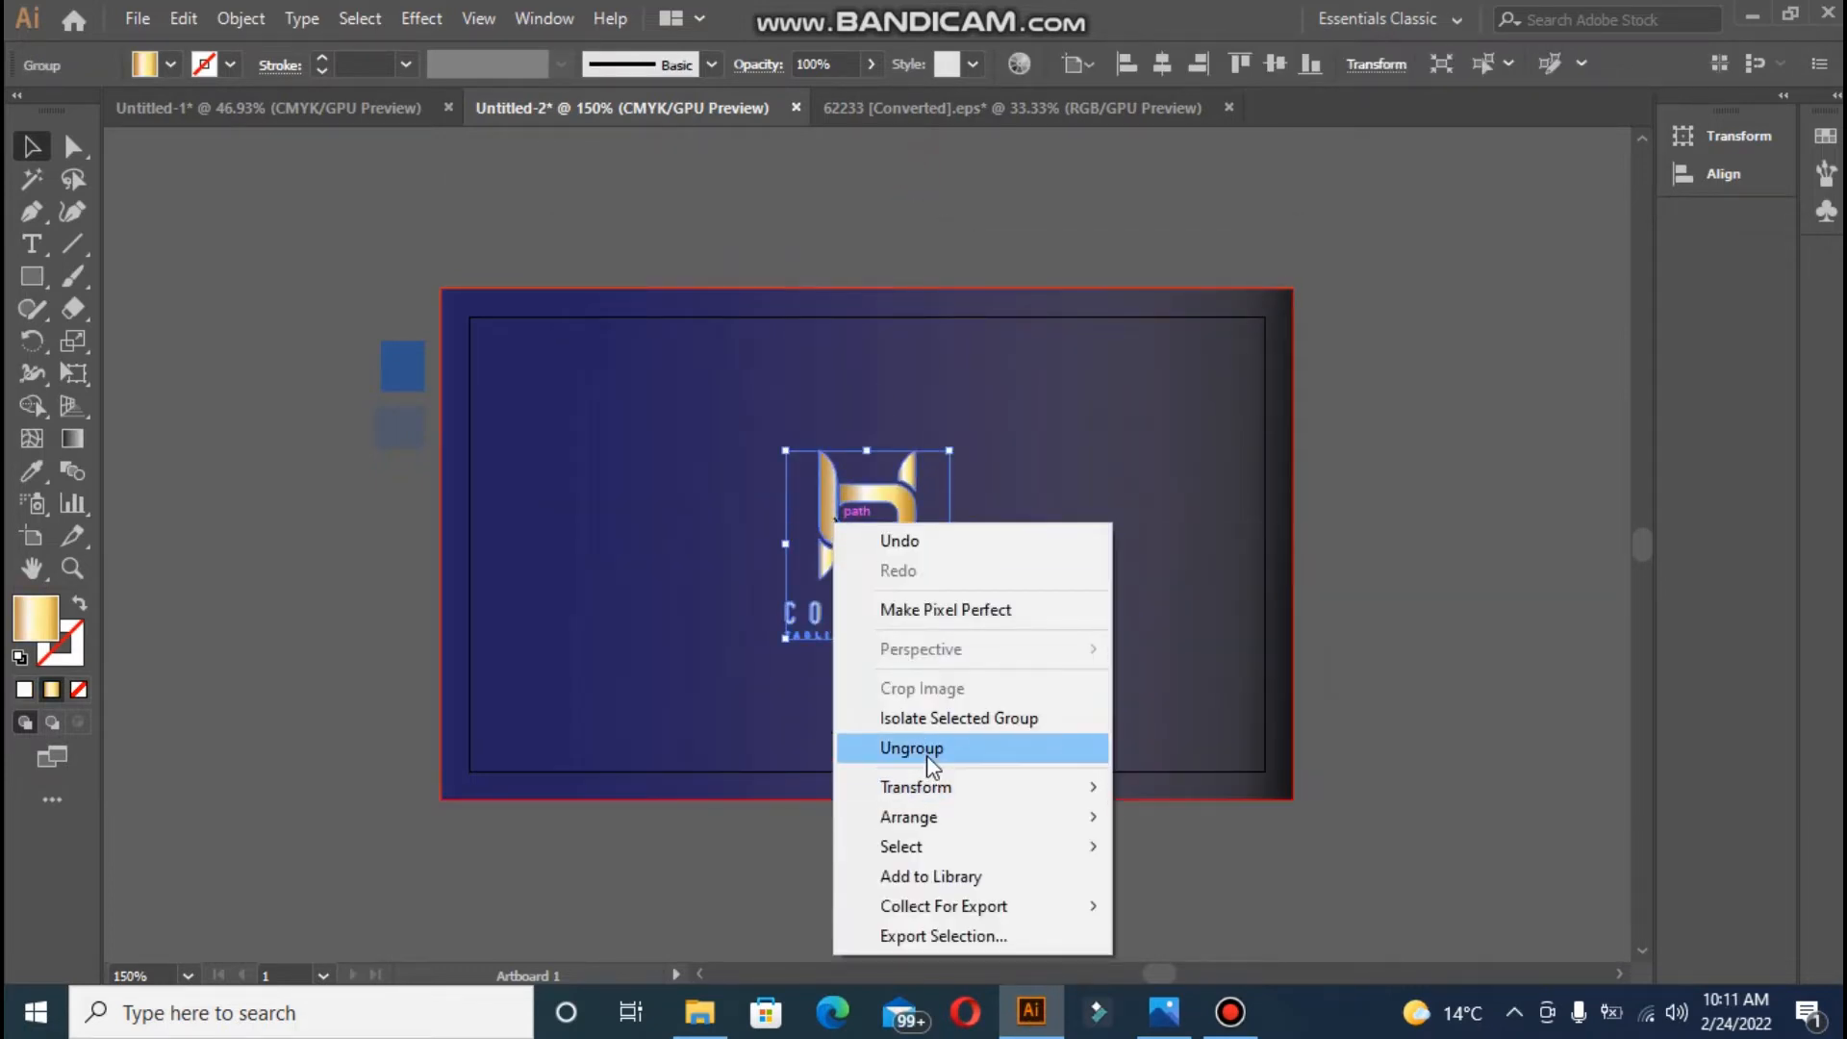
pyautogui.click(924, 750)
pyautogui.click(421, 515)
pyautogui.click(912, 544)
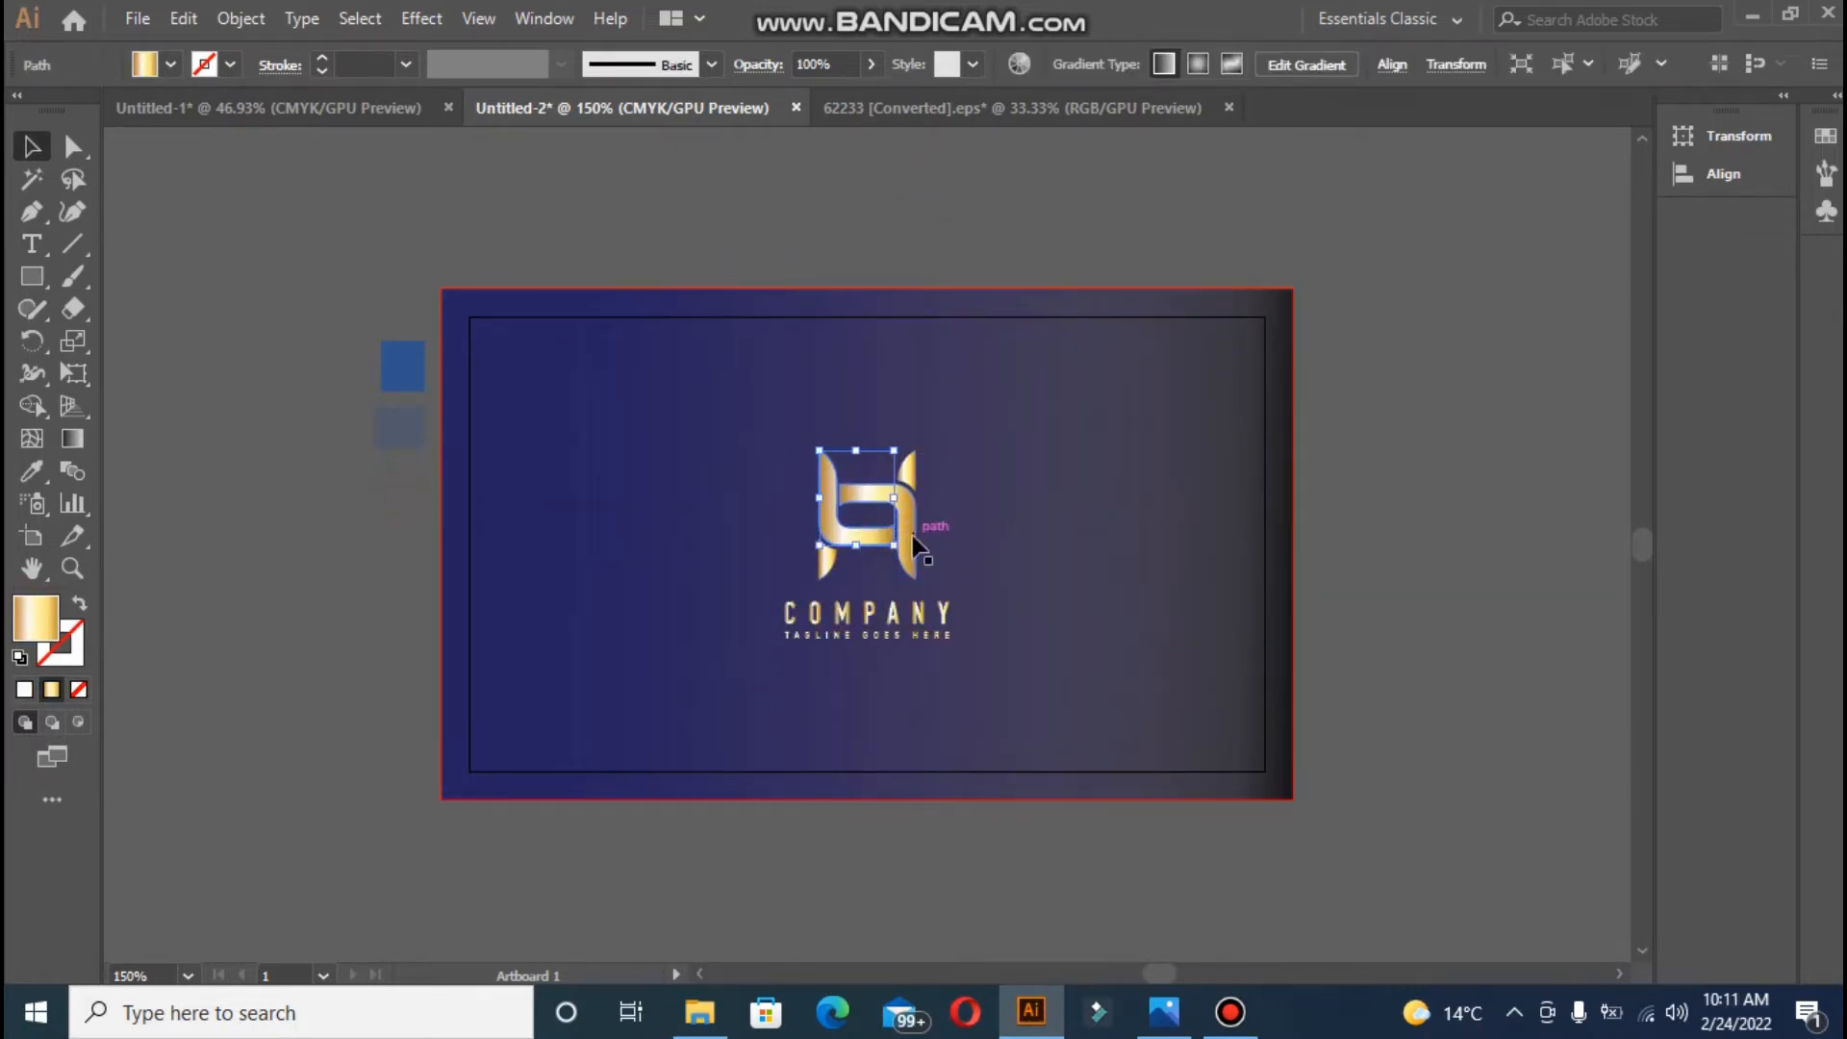
pyautogui.keyDown('shift'); pyautogui.click(912, 545); pyautogui.keyUp('shift')
pyautogui.doubleClick(36, 616)
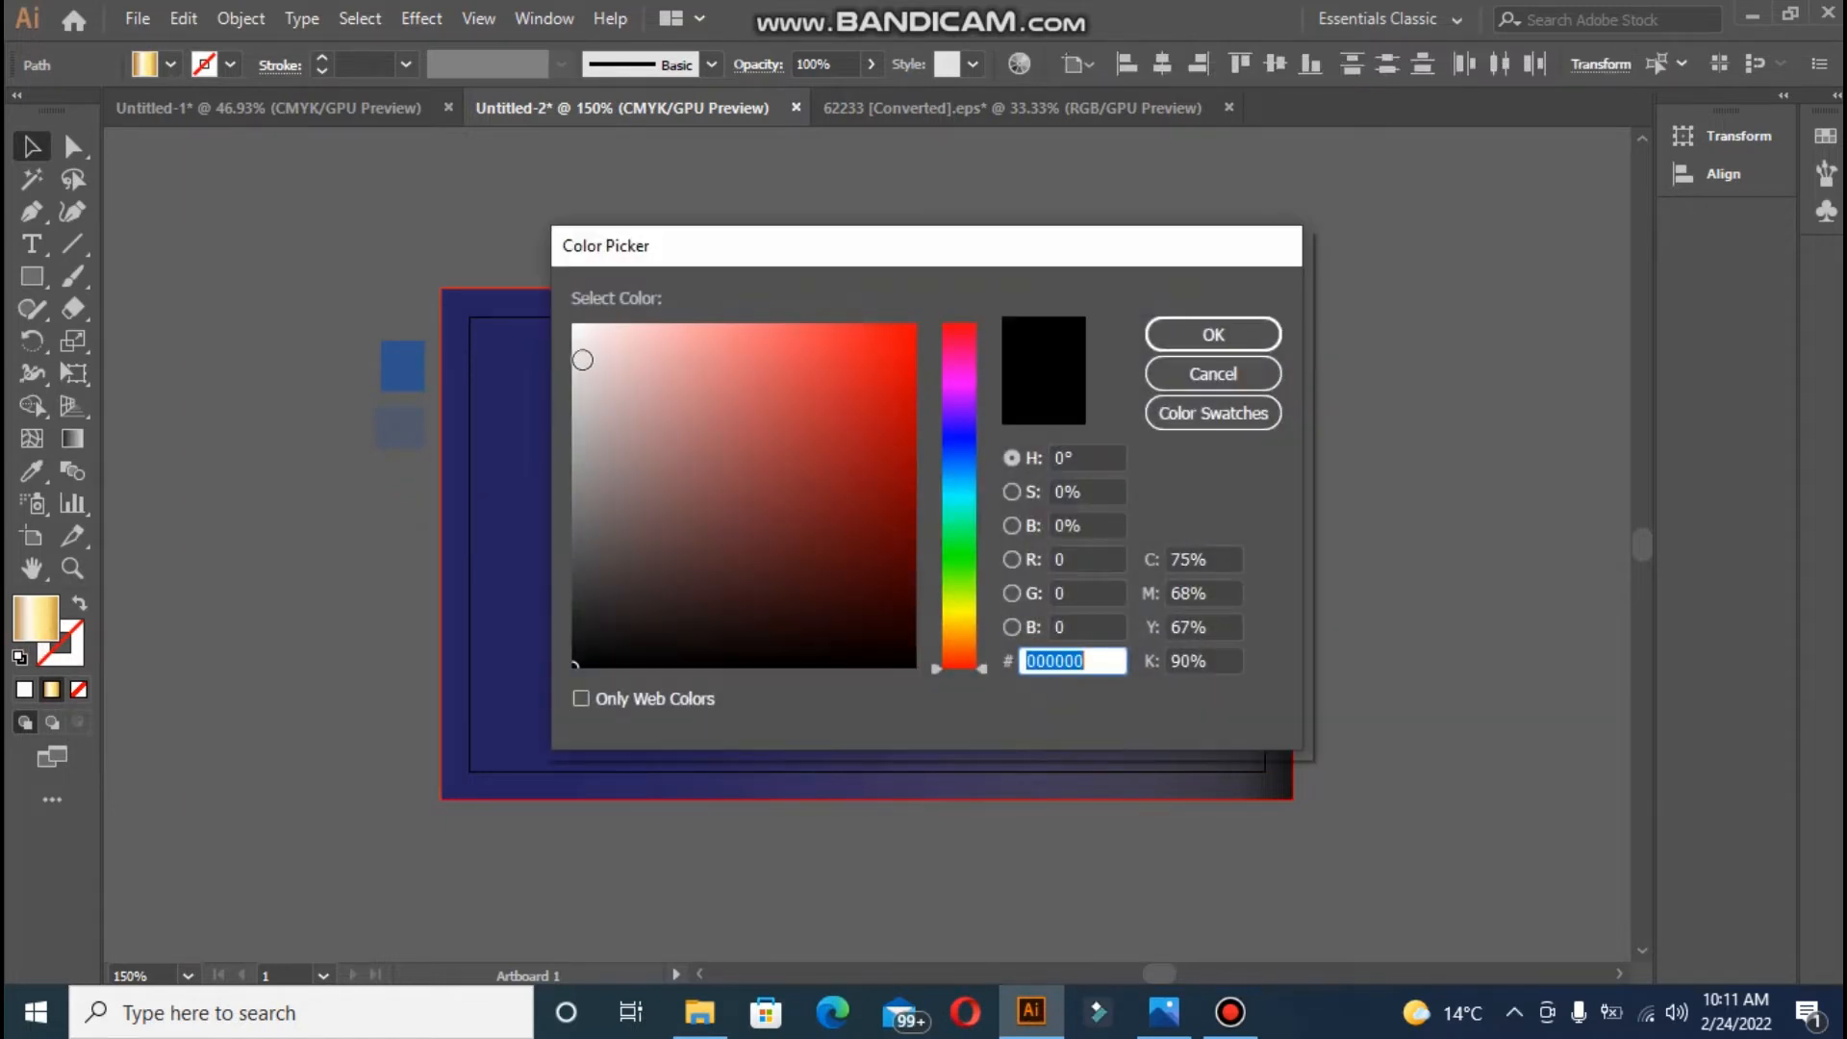
pyautogui.click(575, 333)
pyautogui.click(1204, 334)
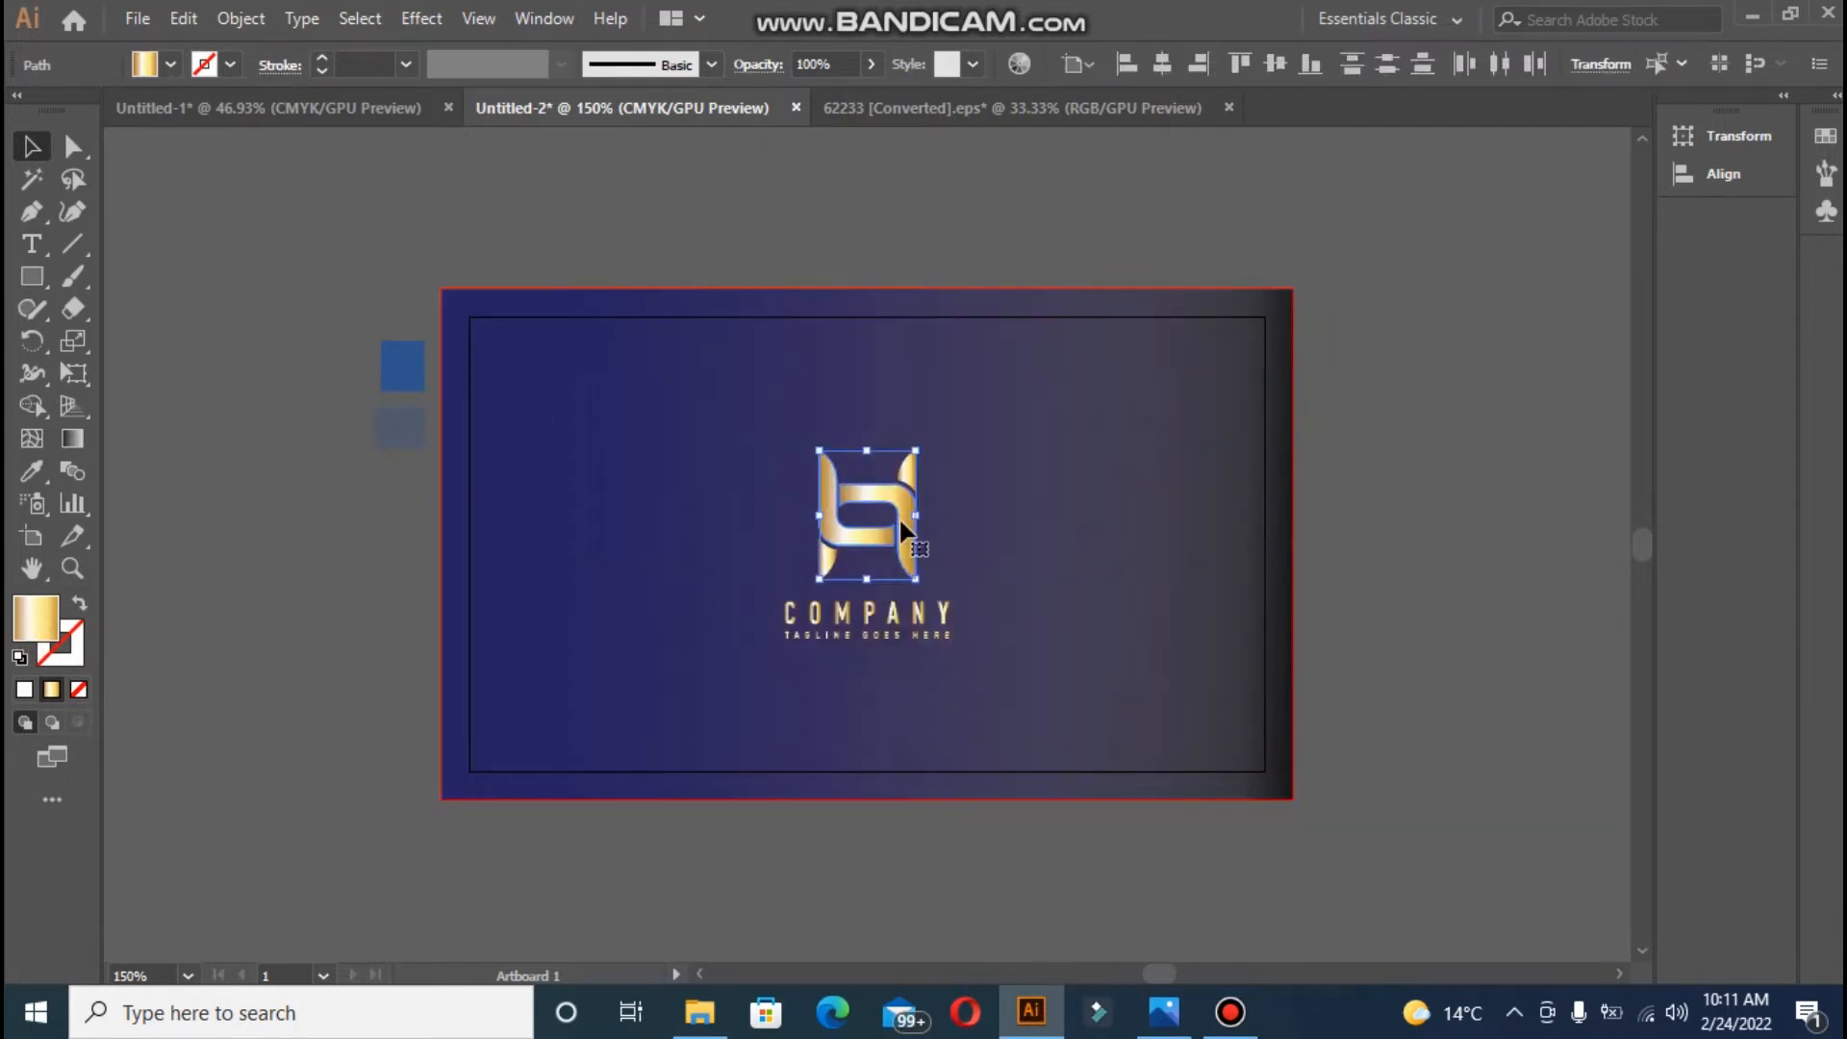
# - Turn the remaining gold logo pieces white one at a time
pyautogui.click(931, 225)
pyautogui.click(848, 548)
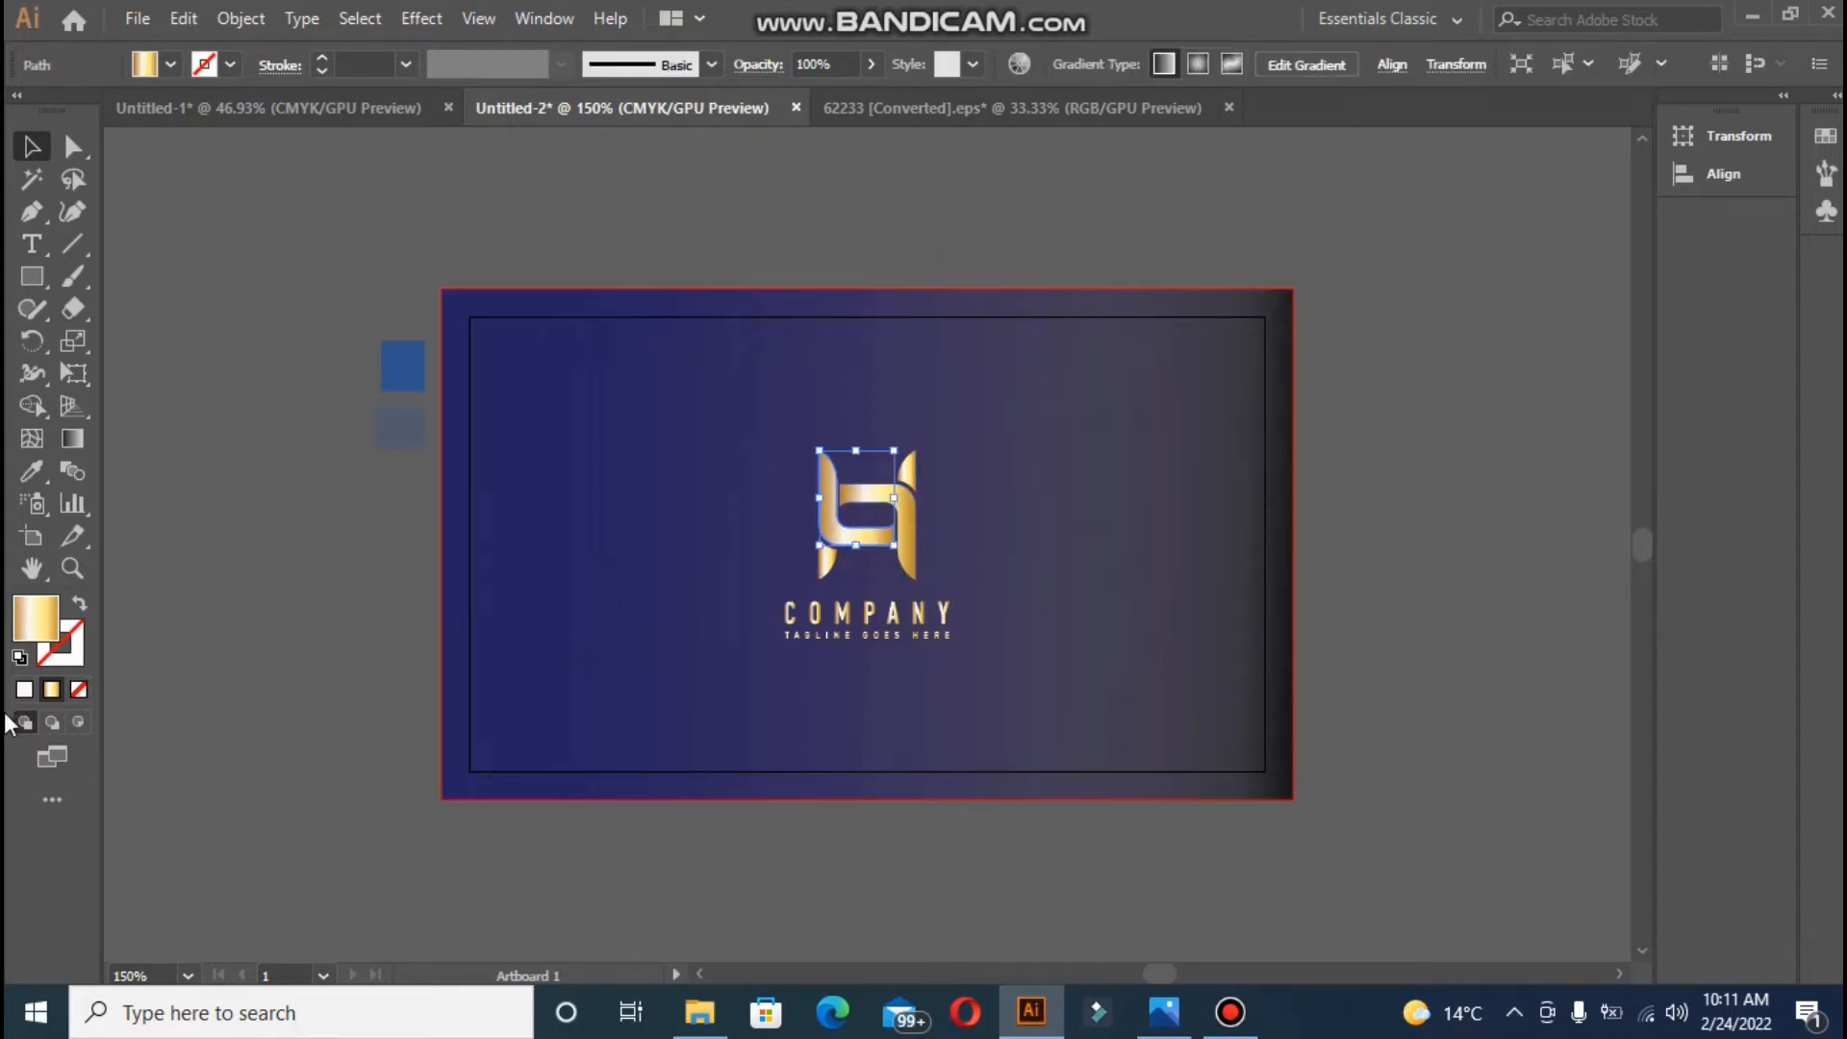
pyautogui.click(24, 689)
pyautogui.click(275, 690)
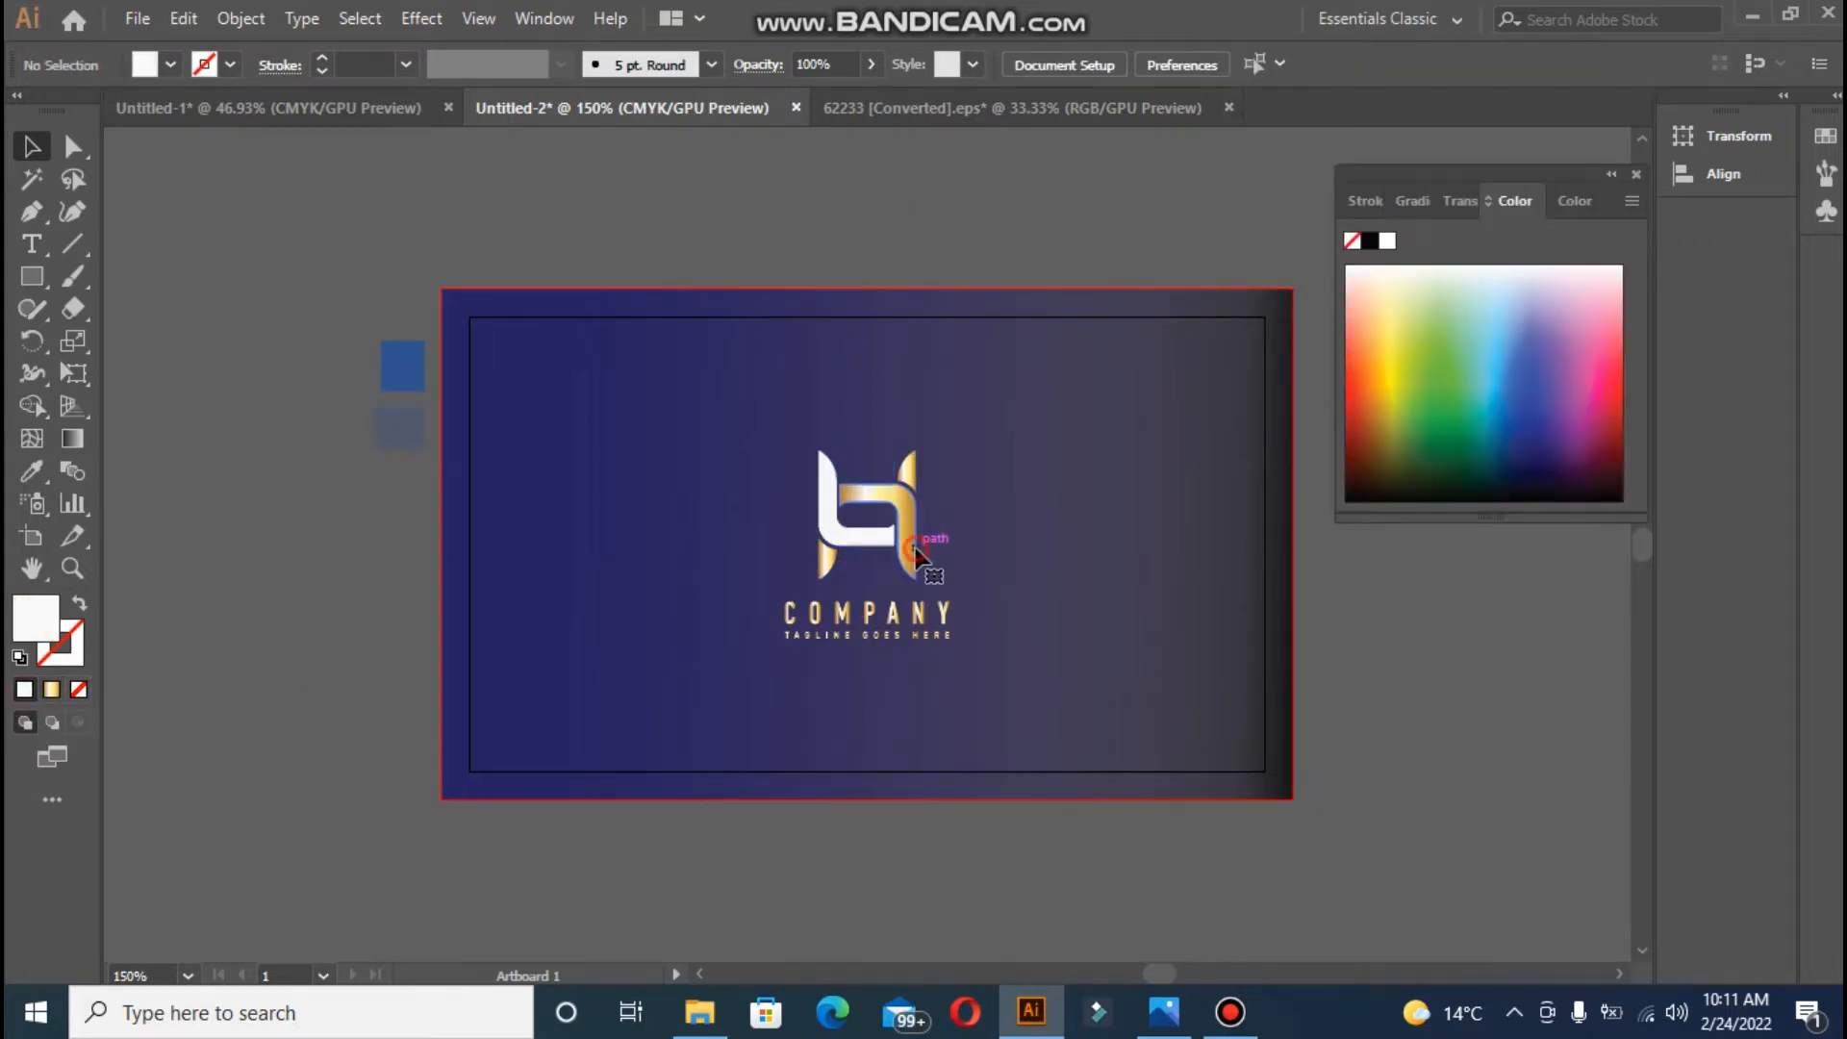
pyautogui.click(909, 548)
pyautogui.click(24, 689)
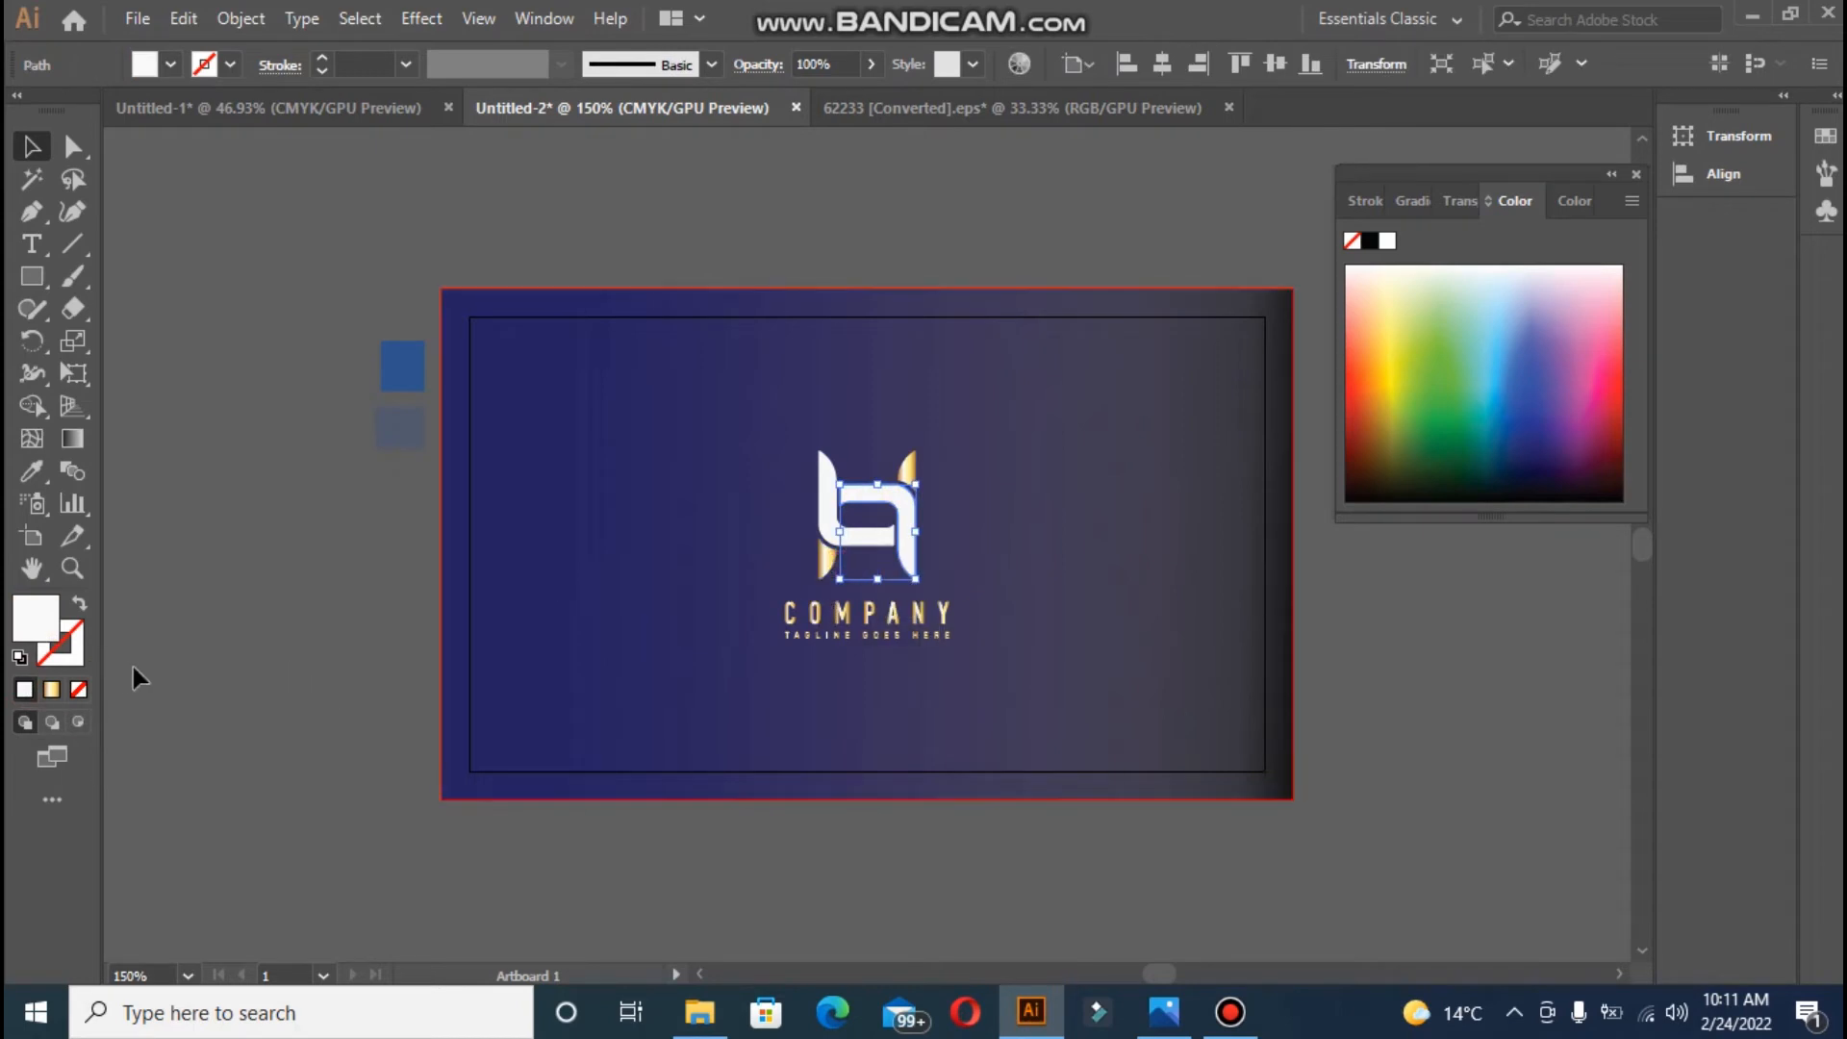
pyautogui.click(252, 685)
pyautogui.click(829, 560)
pyautogui.click(24, 689)
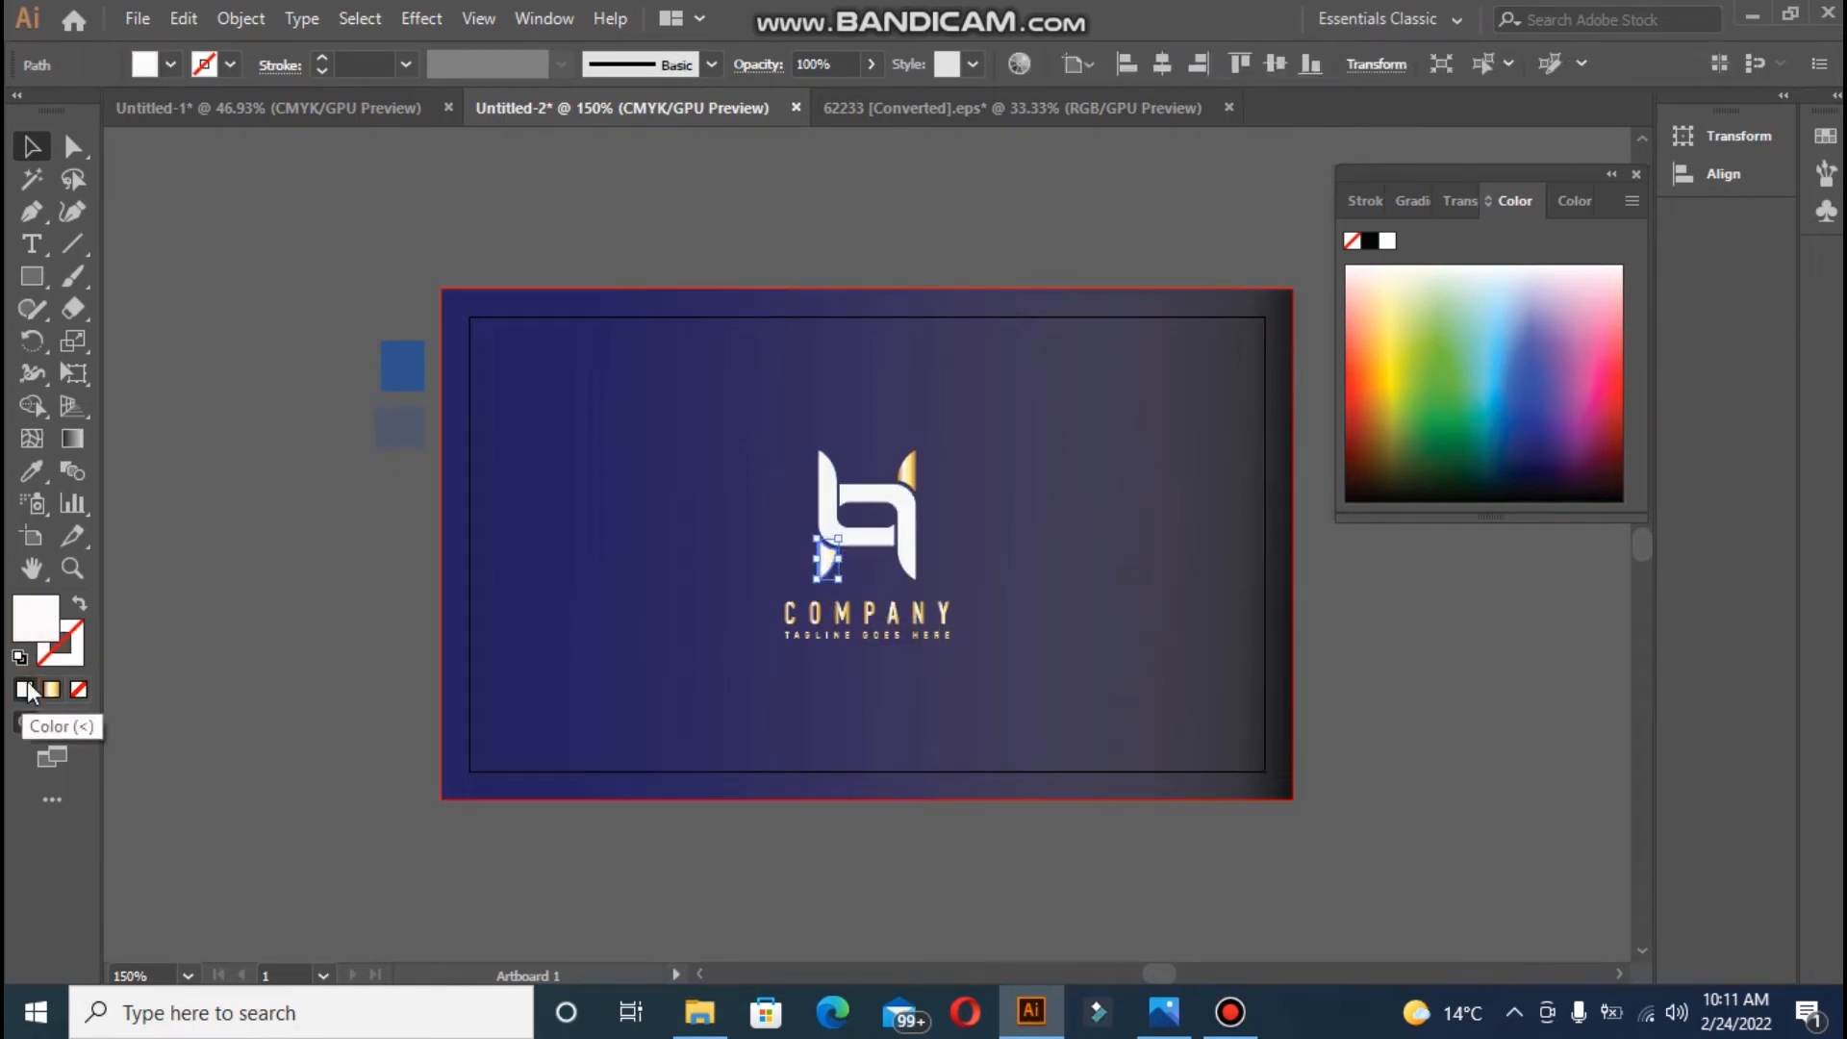
pyautogui.click(356, 626)
pyautogui.click(910, 469)
pyautogui.click(24, 689)
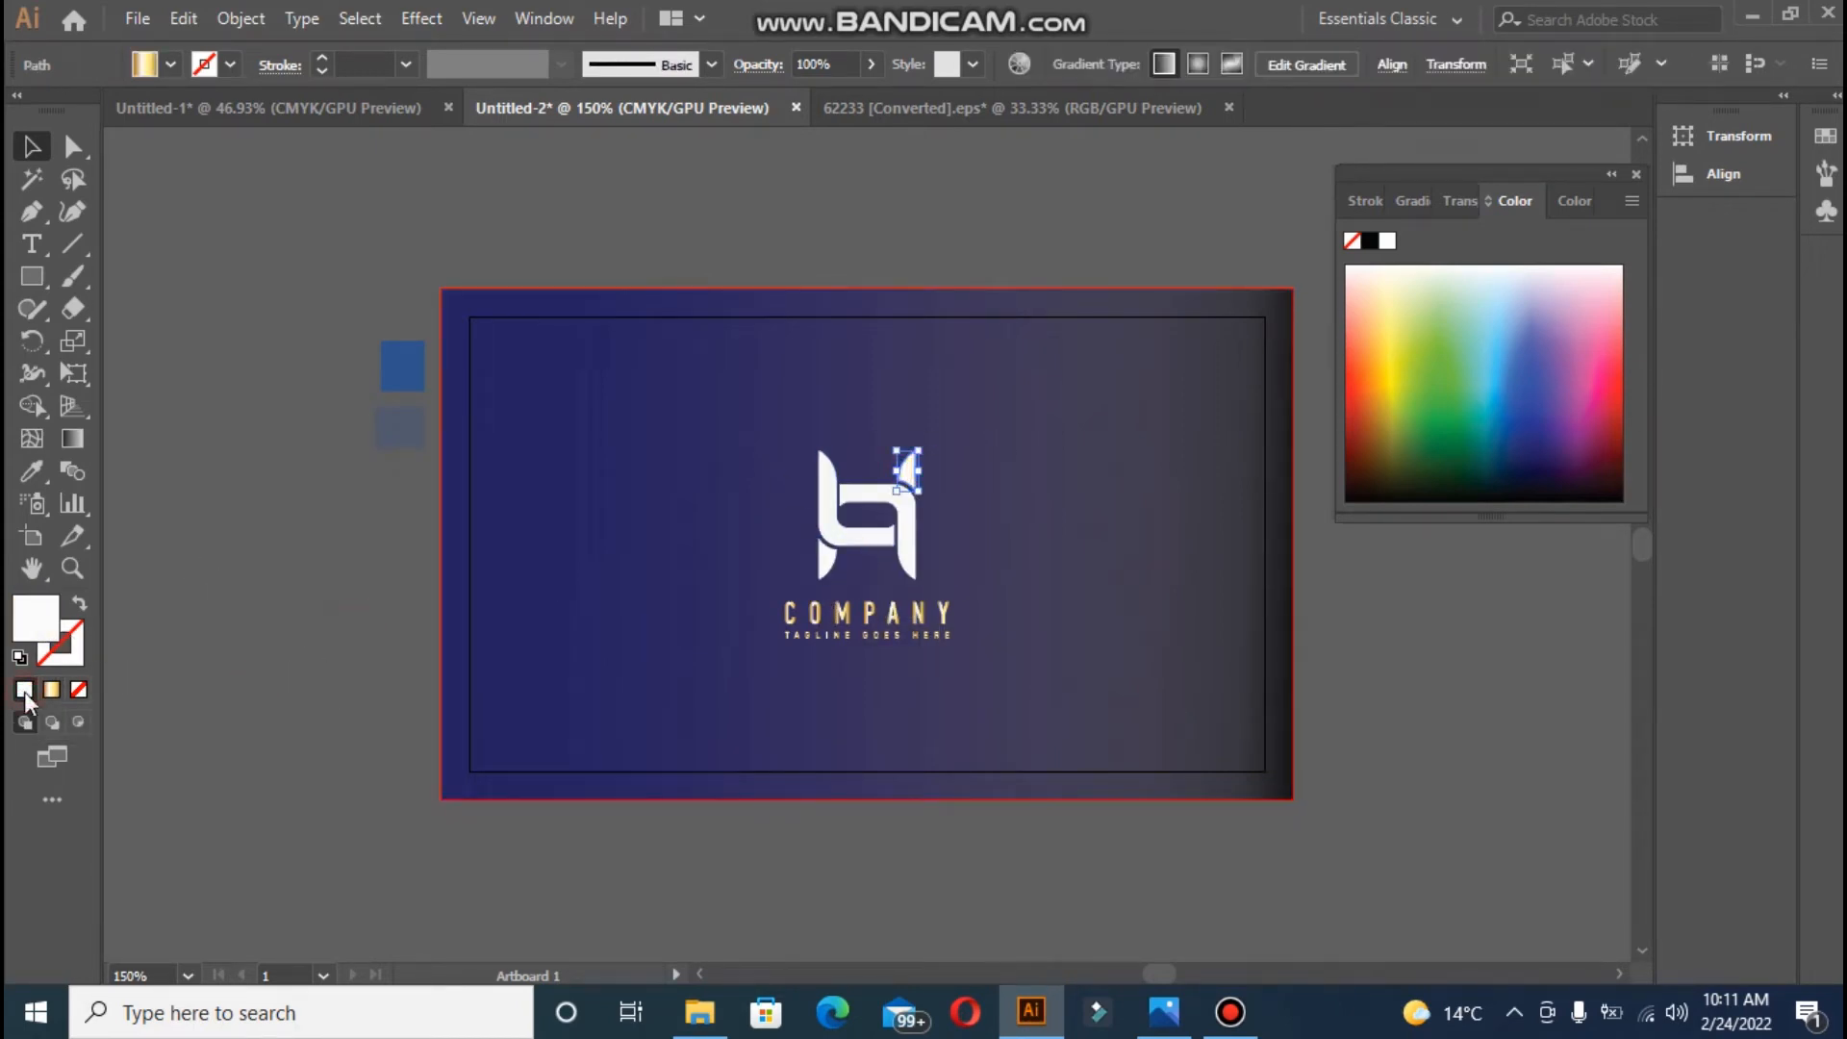
pyautogui.click(356, 635)
# - Lock the card background and delete the COMPANY wordmark and tagline
pyautogui.click(788, 613)
pyautogui.click(944, 618)
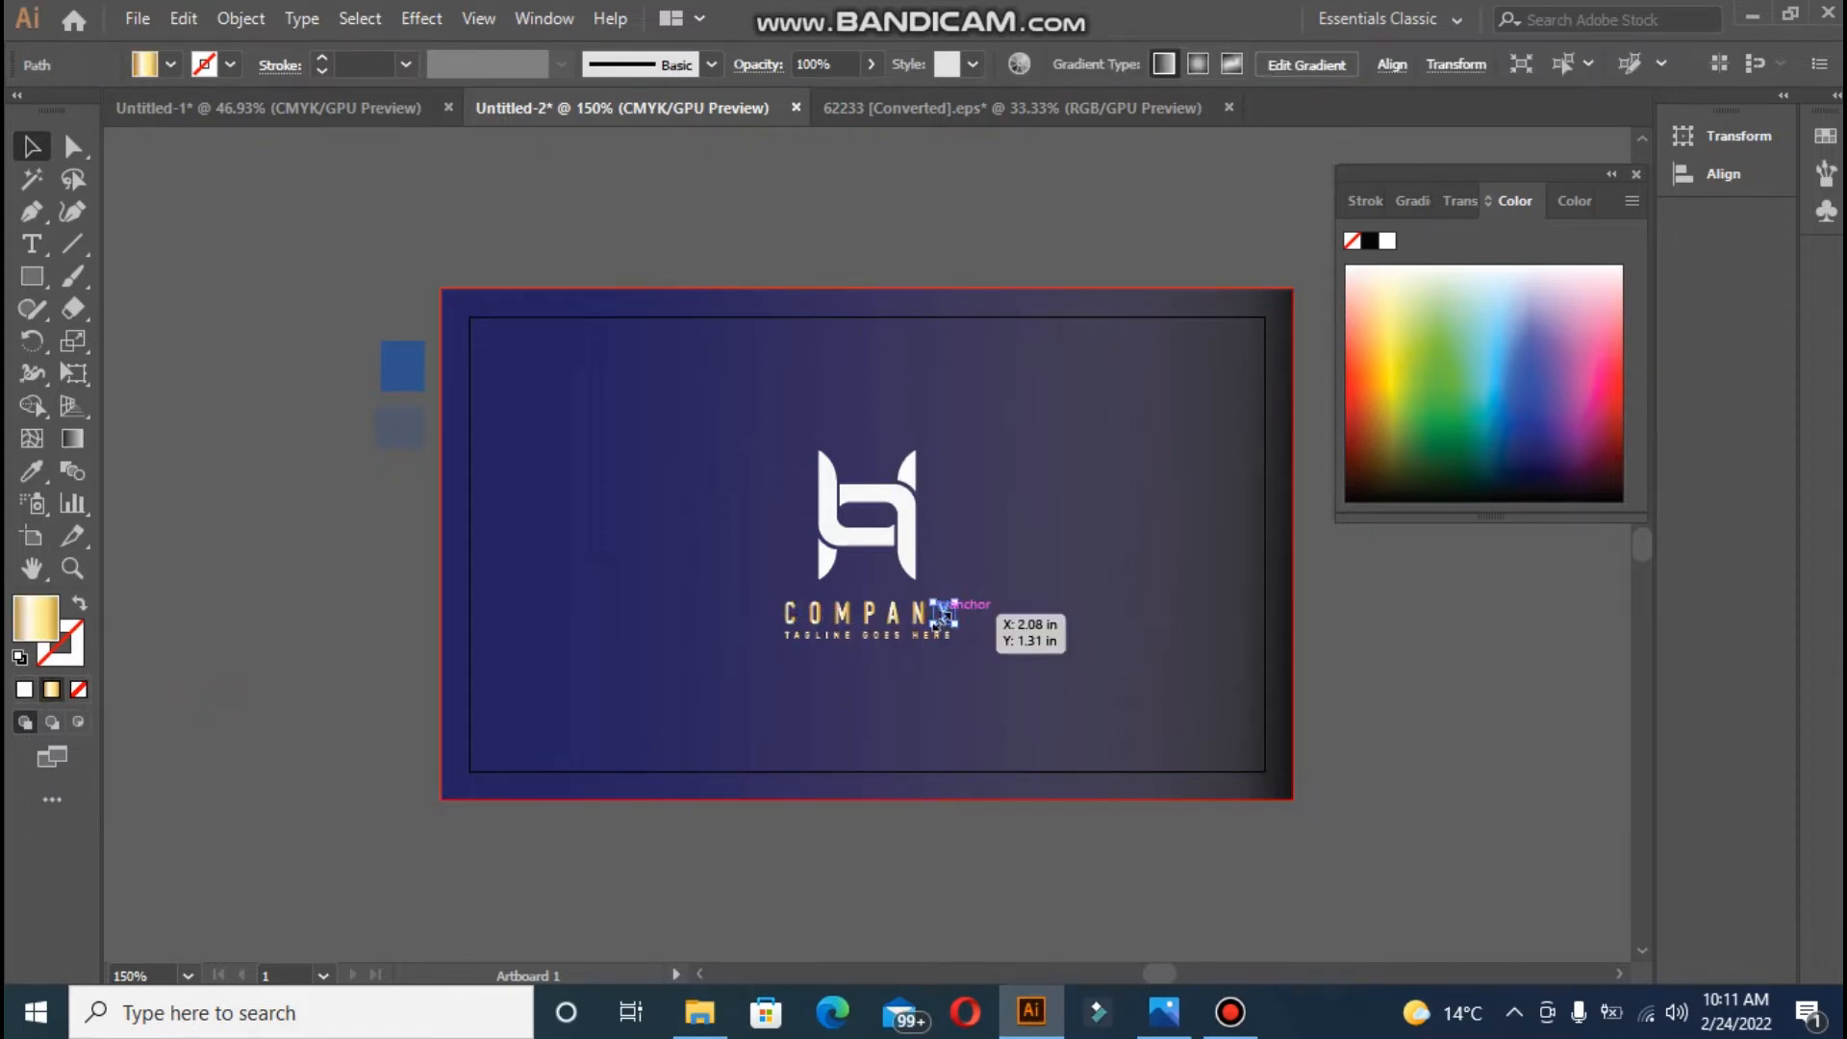
pyautogui.click(726, 628)
pyautogui.hotkey('ctrl', '2')
pyautogui.moveTo(738, 603); pyautogui.dragTo(1026, 660)
pyautogui.press('Delete')
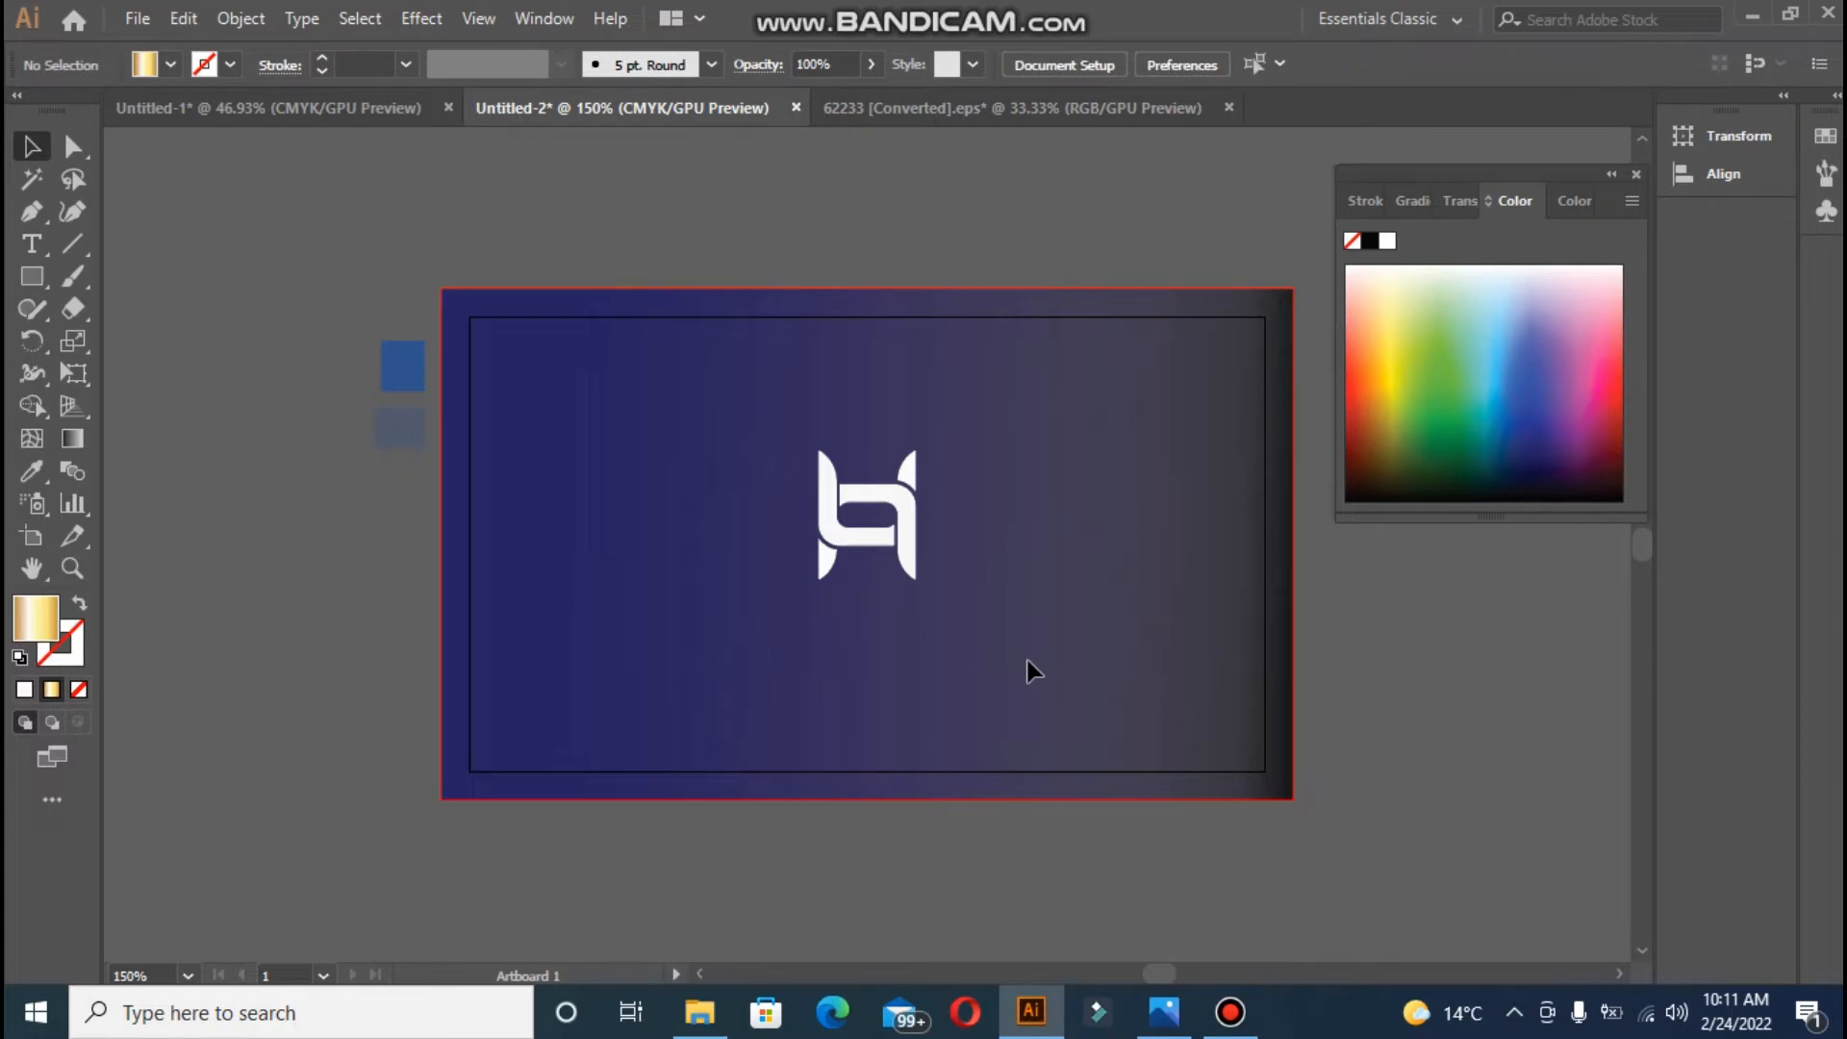
# - Add a 'Creative Manager' text line below the logo and shift it slightly left
pyautogui.press('c')
pyautogui.press('r')
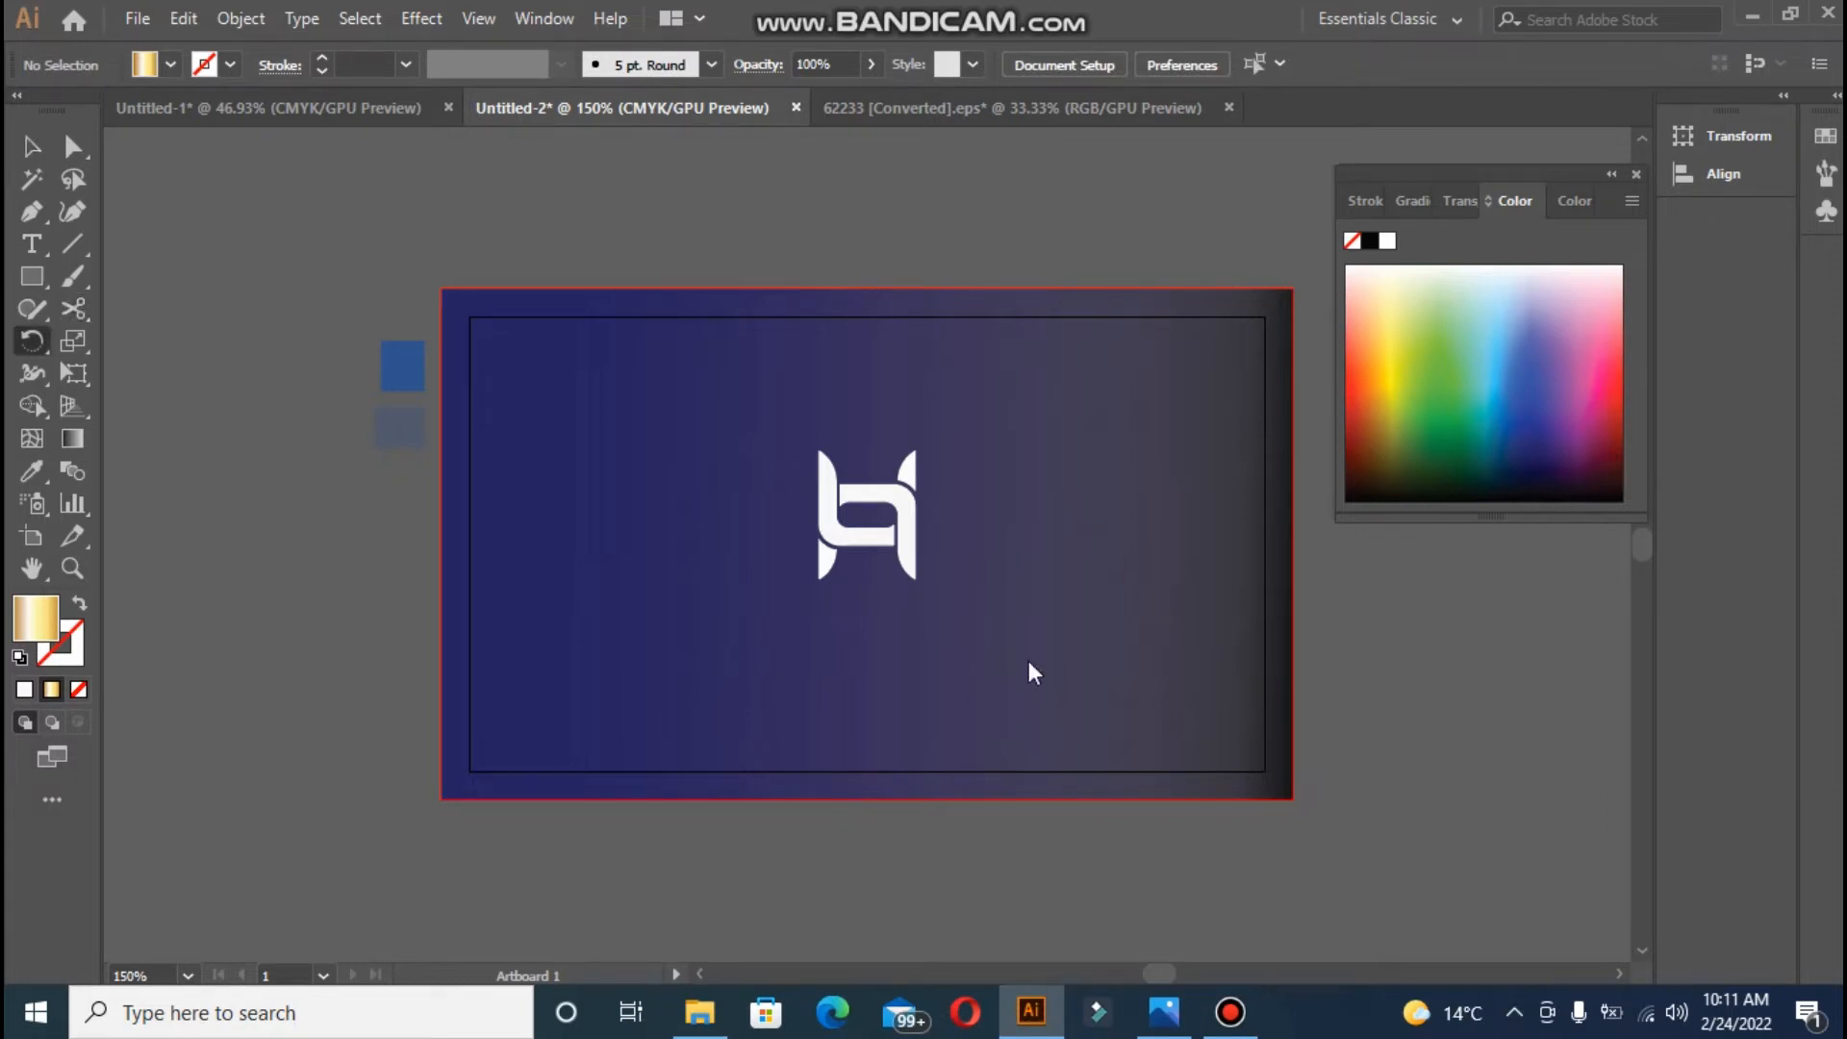
pyautogui.press('e')
pyautogui.press('t')
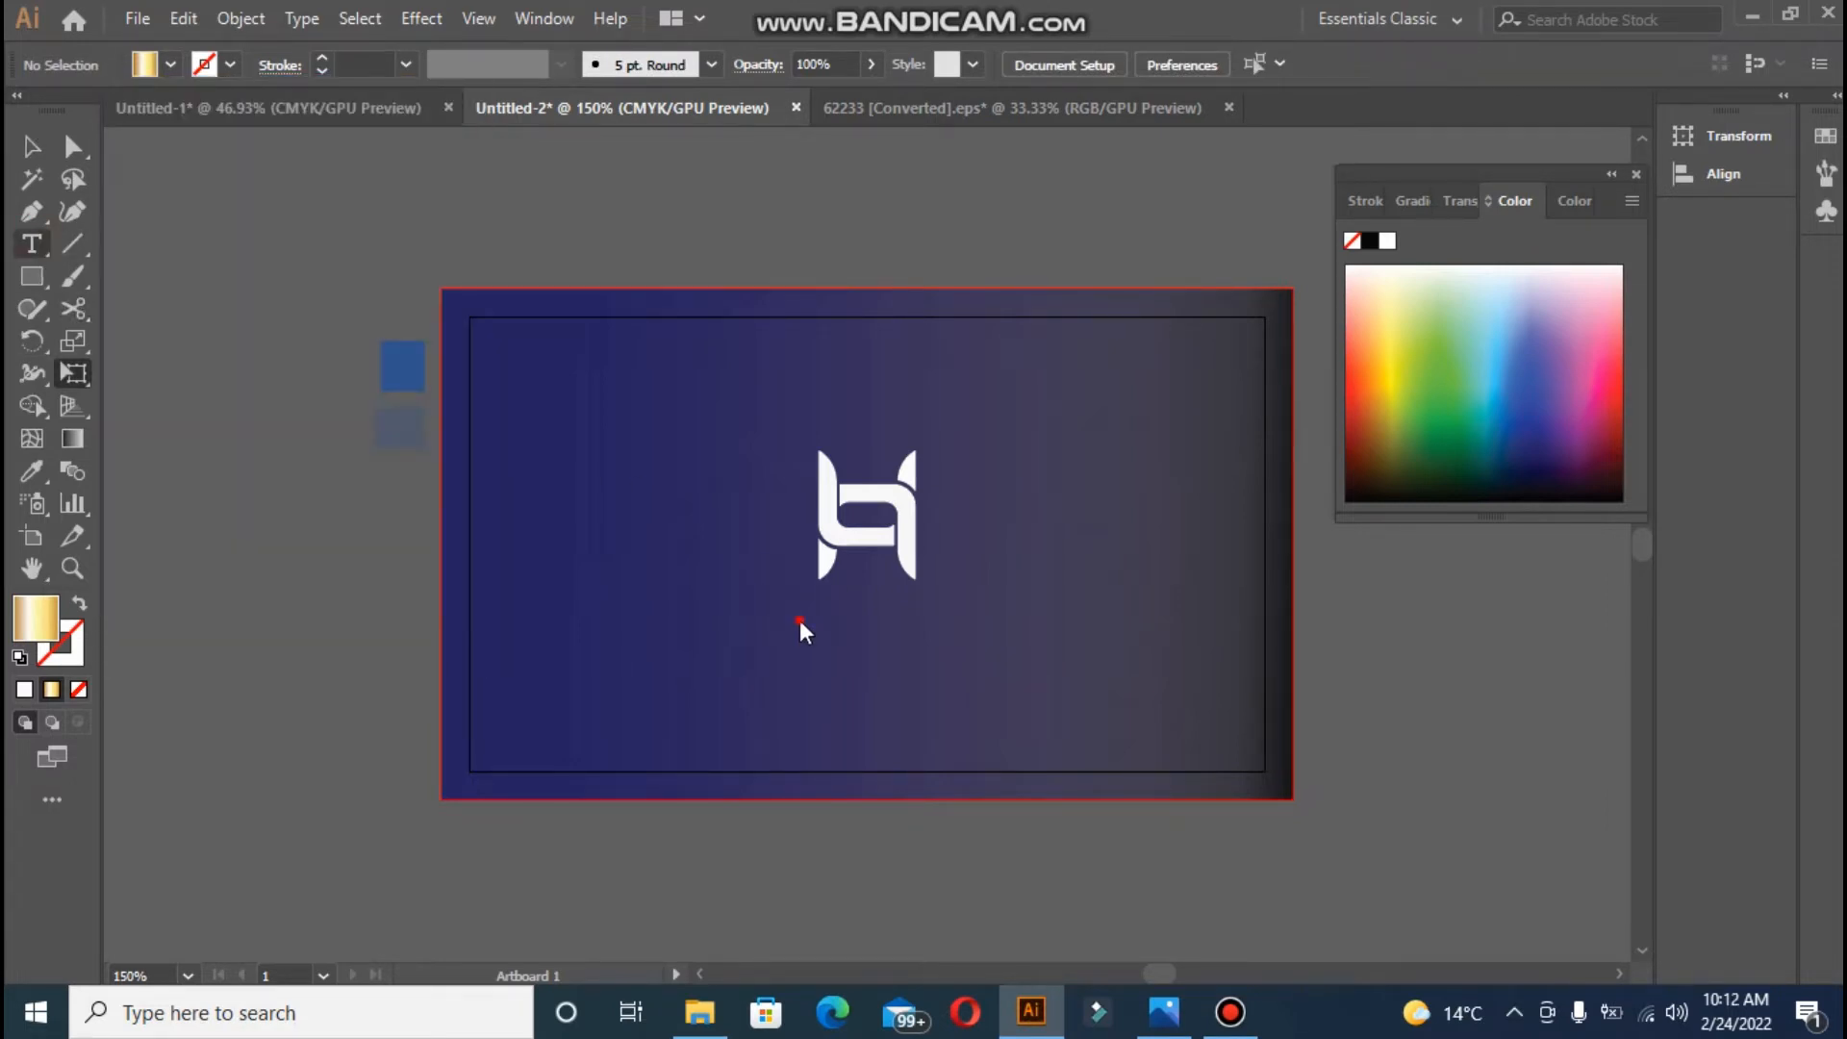
pyautogui.click(33, 245)
pyautogui.click(800, 620)
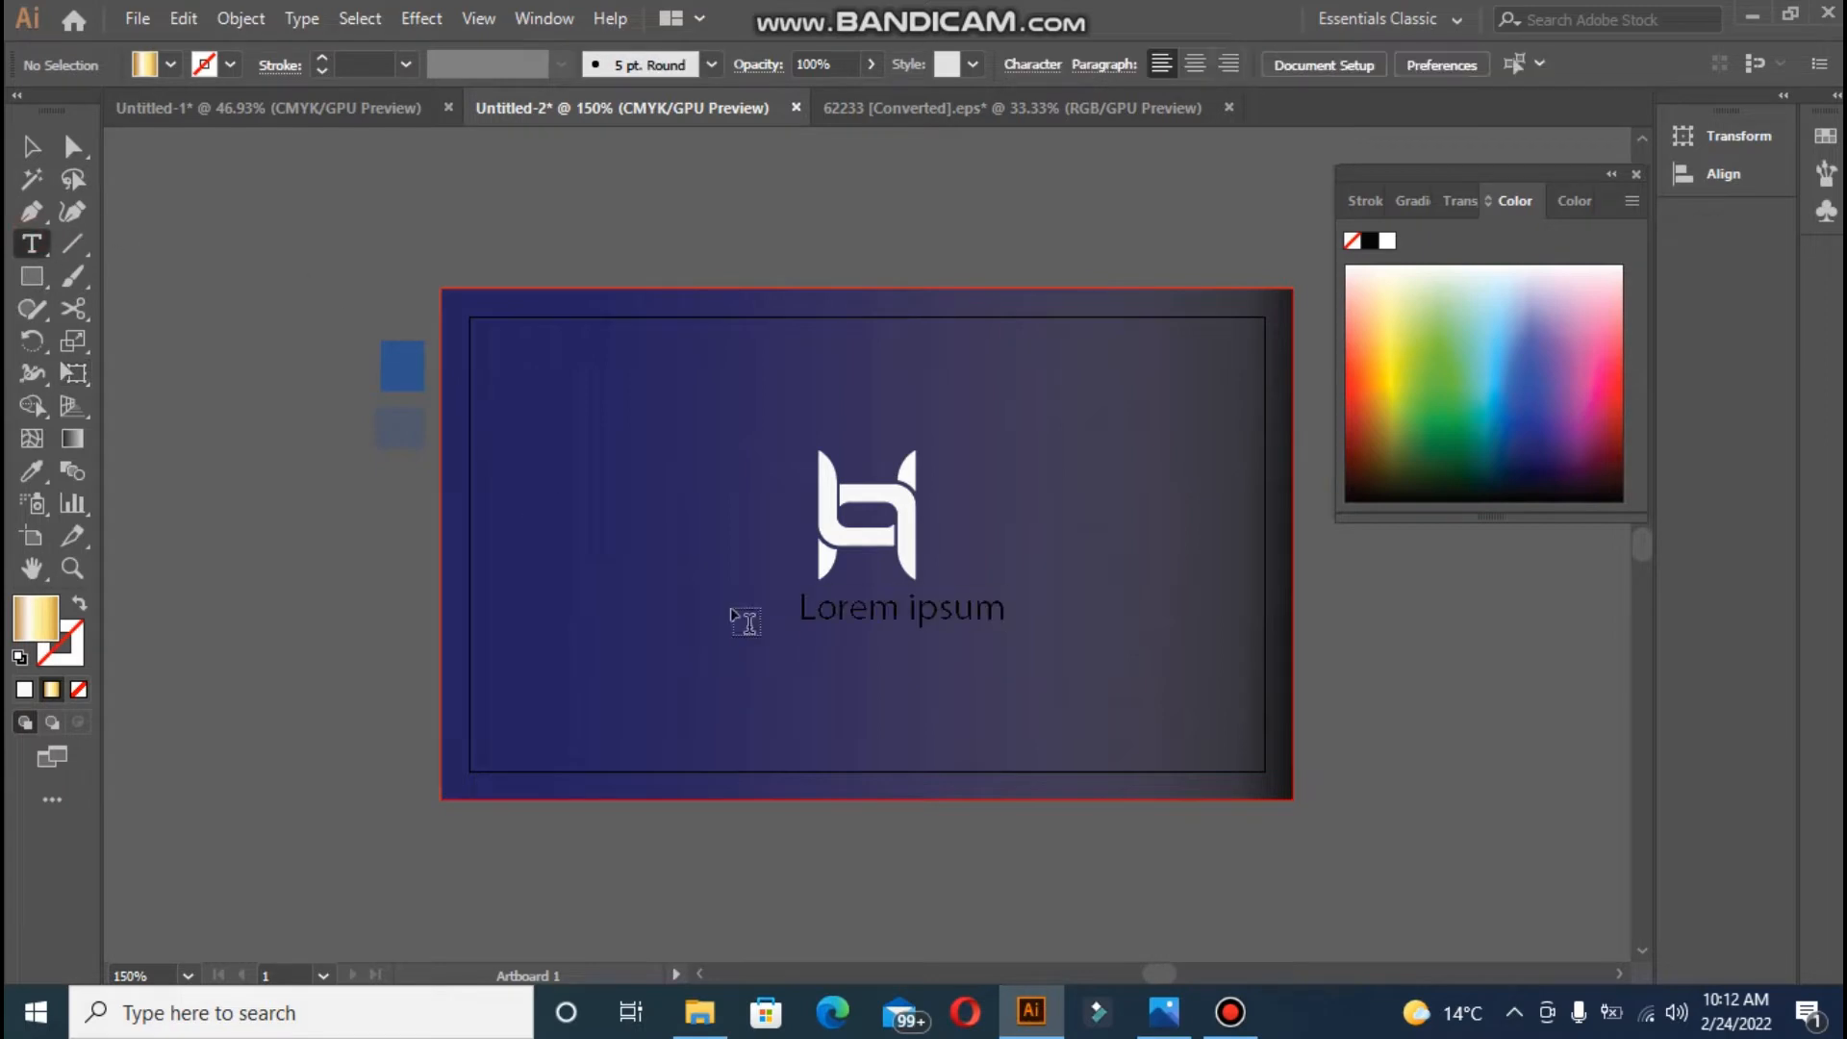
pyautogui.click(919, 616)
pyautogui.press('BackSpace')
pyautogui.press('BackSpace')
pyautogui.press('BackSpace')
pyautogui.press('BackSpace')
pyautogui.press('BackSpace')
pyautogui.press('BackSpace')
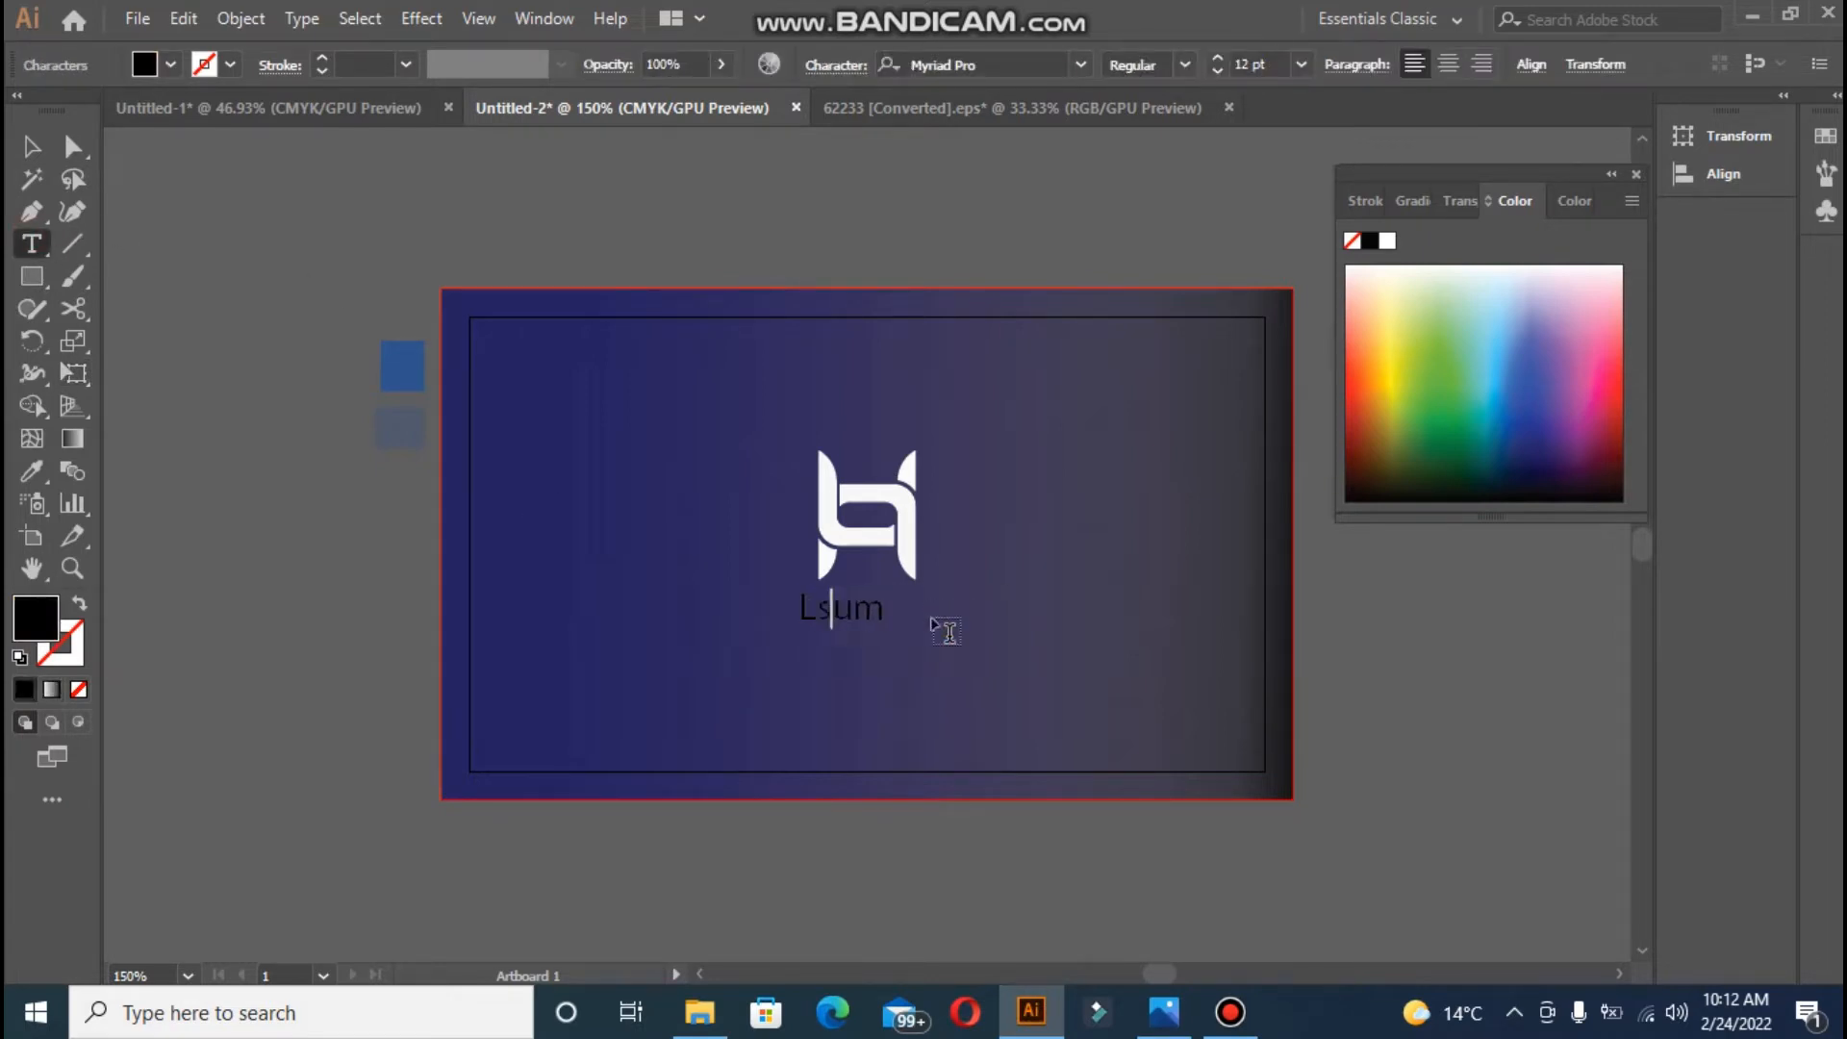
pyautogui.press('BackSpace')
pyautogui.press('BackSpace')
pyautogui.press('BackSpace')
pyautogui.write('Crea')
pyautogui.write('tuve')
pyautogui.press('BackSpace')
pyautogui.press('BackSpace')
pyautogui.press('BackSpace')
pyautogui.write('i')
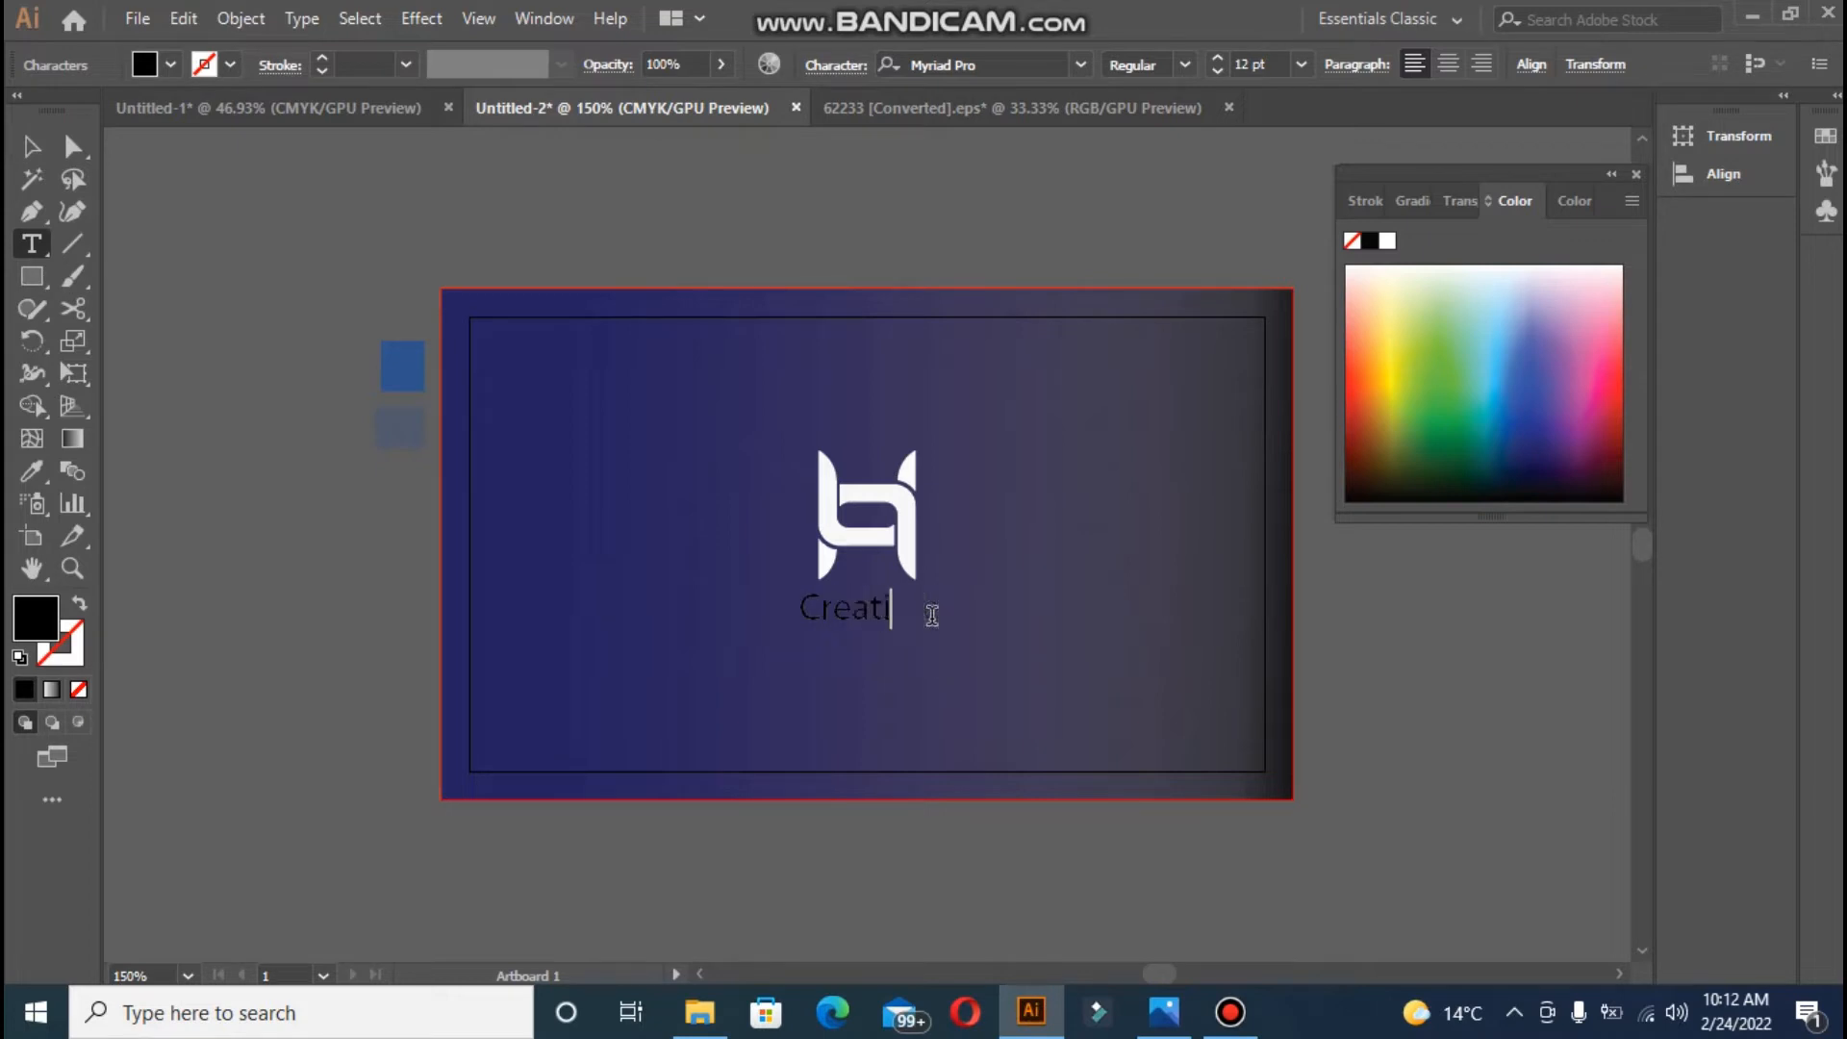
pyautogui.write('ve Manager')
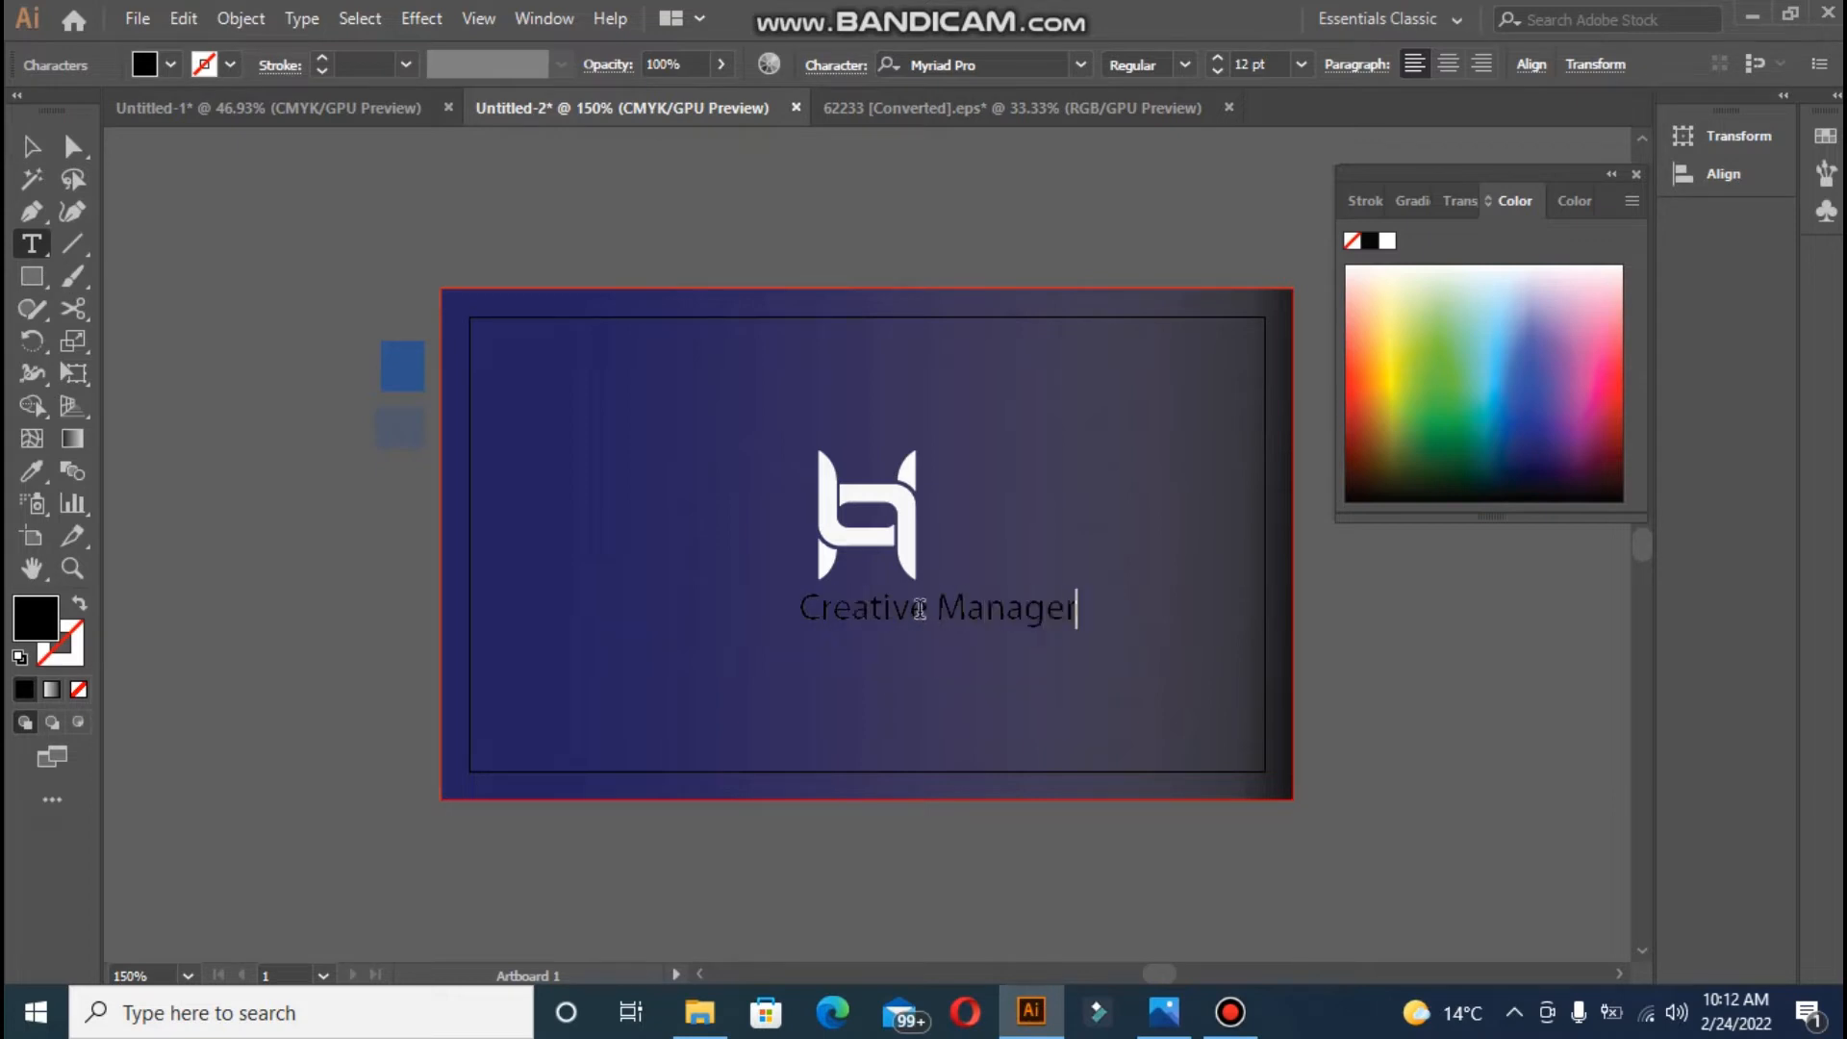
pyautogui.click(32, 149)
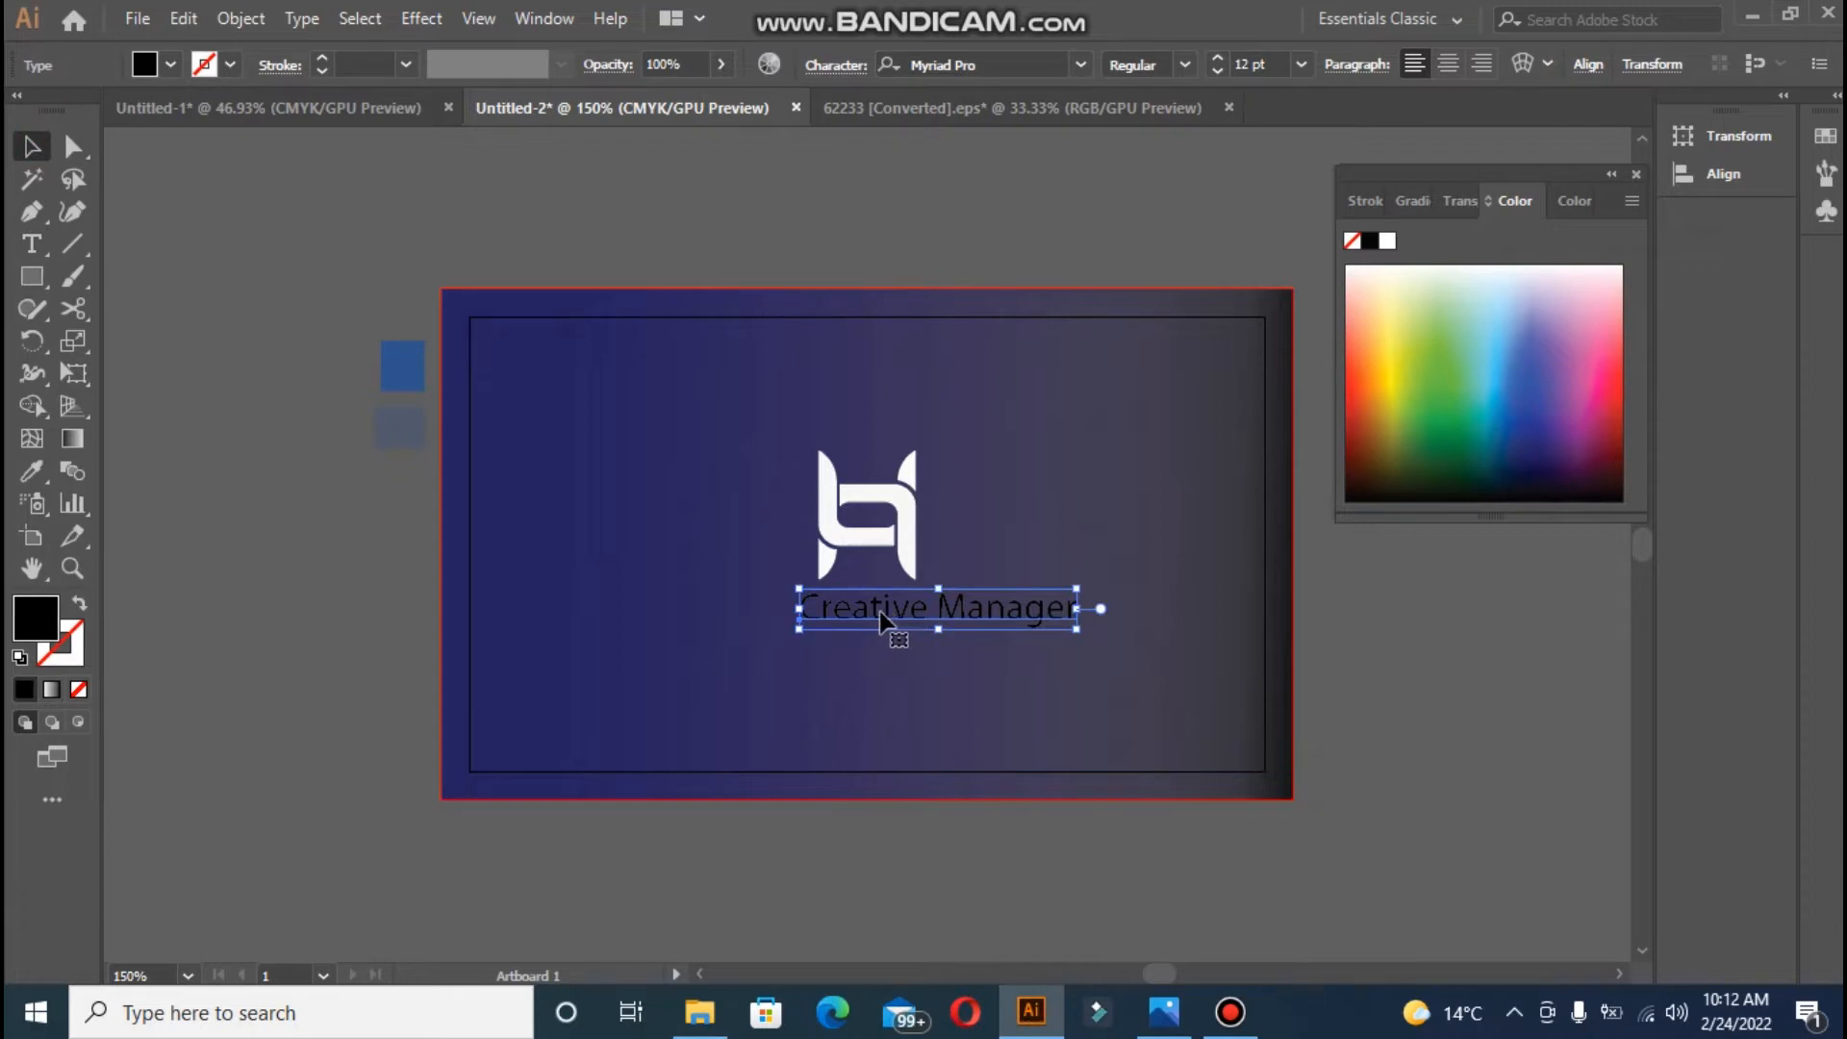
pyautogui.moveTo(878, 619); pyautogui.dragTo(833, 624)
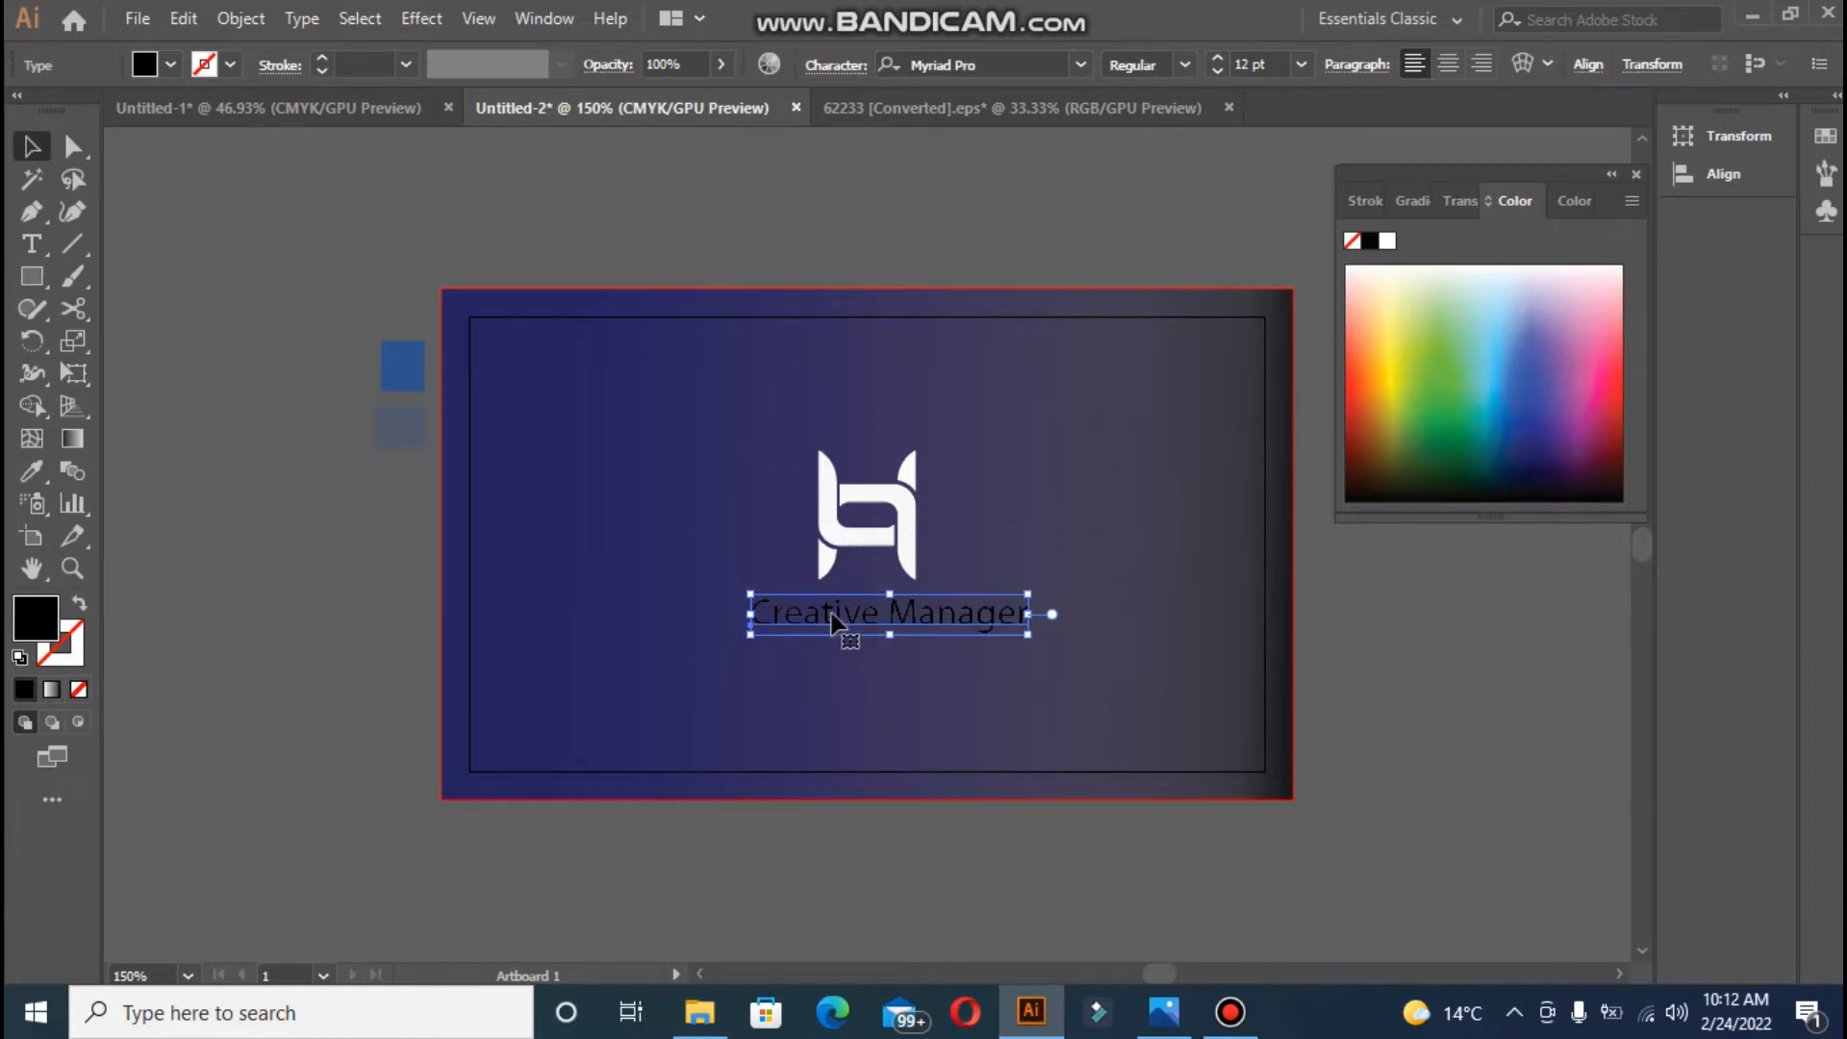
# - Set Creative Manager in Acumin Variable Concept, Condensed Bold, at 10 pt
pyautogui.click(1079, 64)
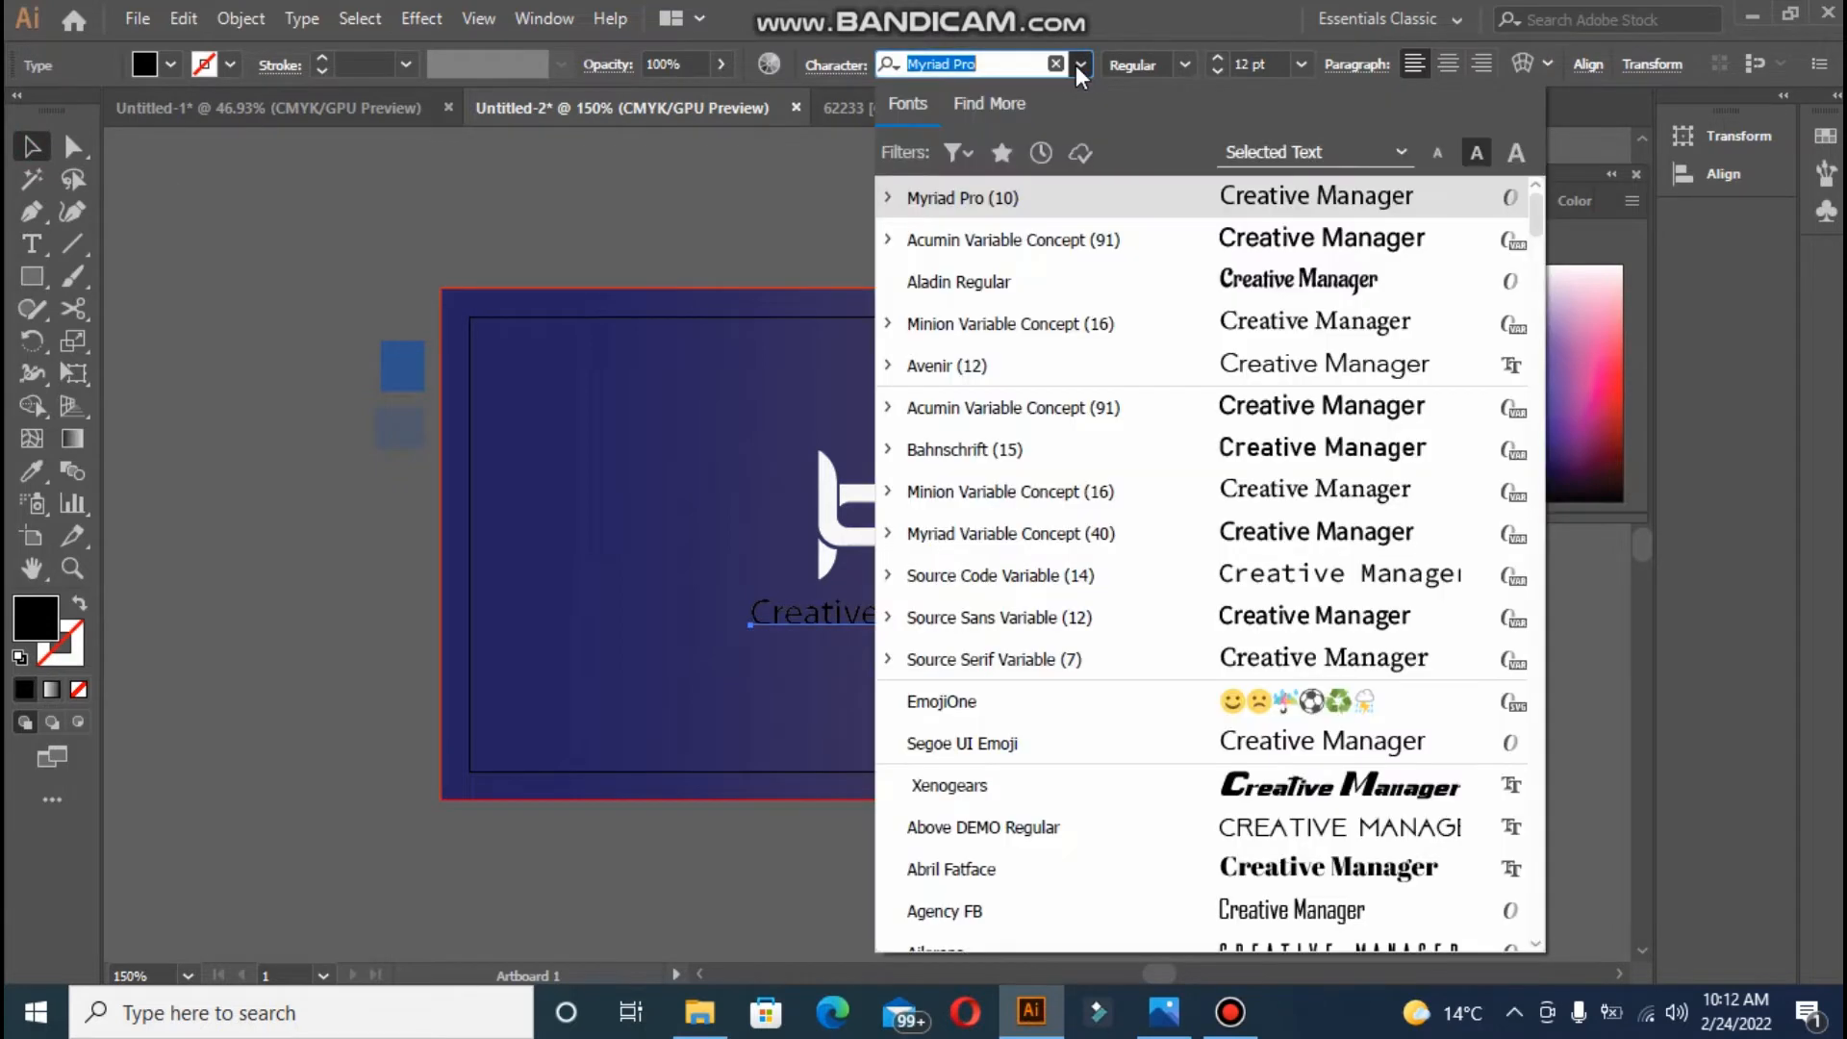
pyautogui.click(1074, 247)
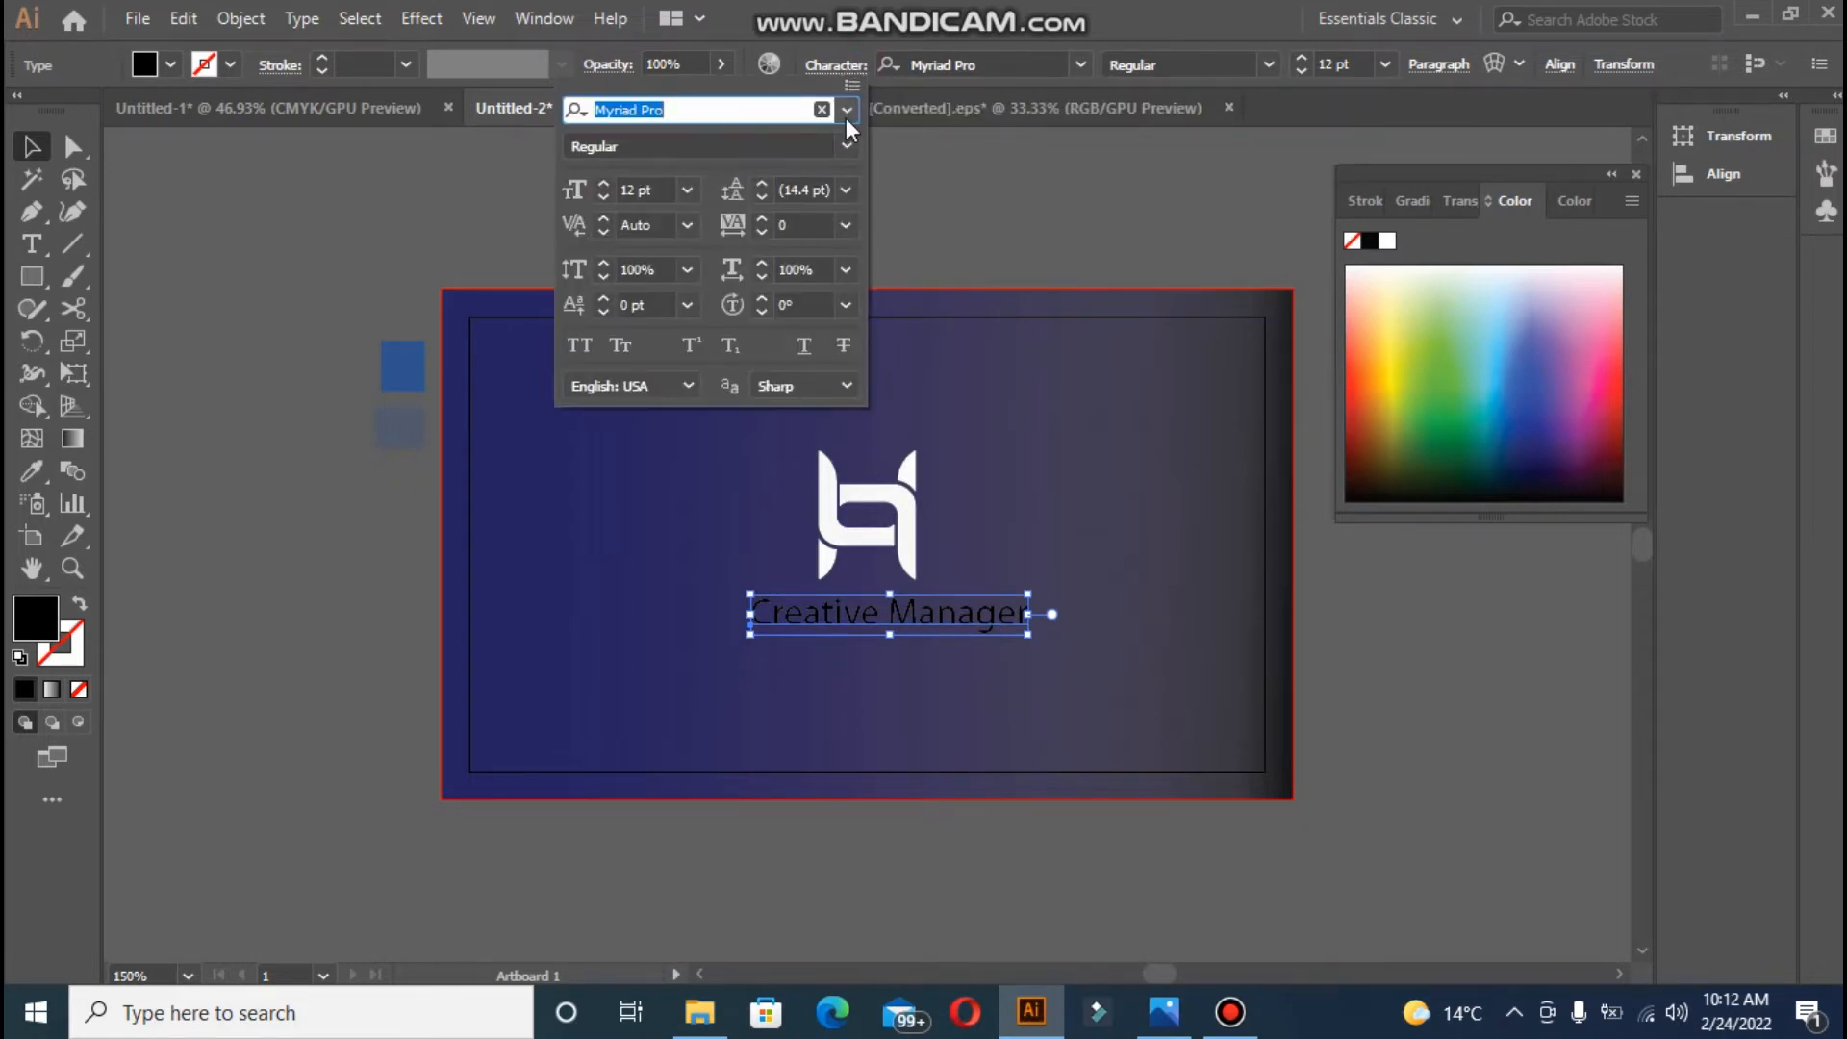
pyautogui.click(846, 109)
pyautogui.click(734, 284)
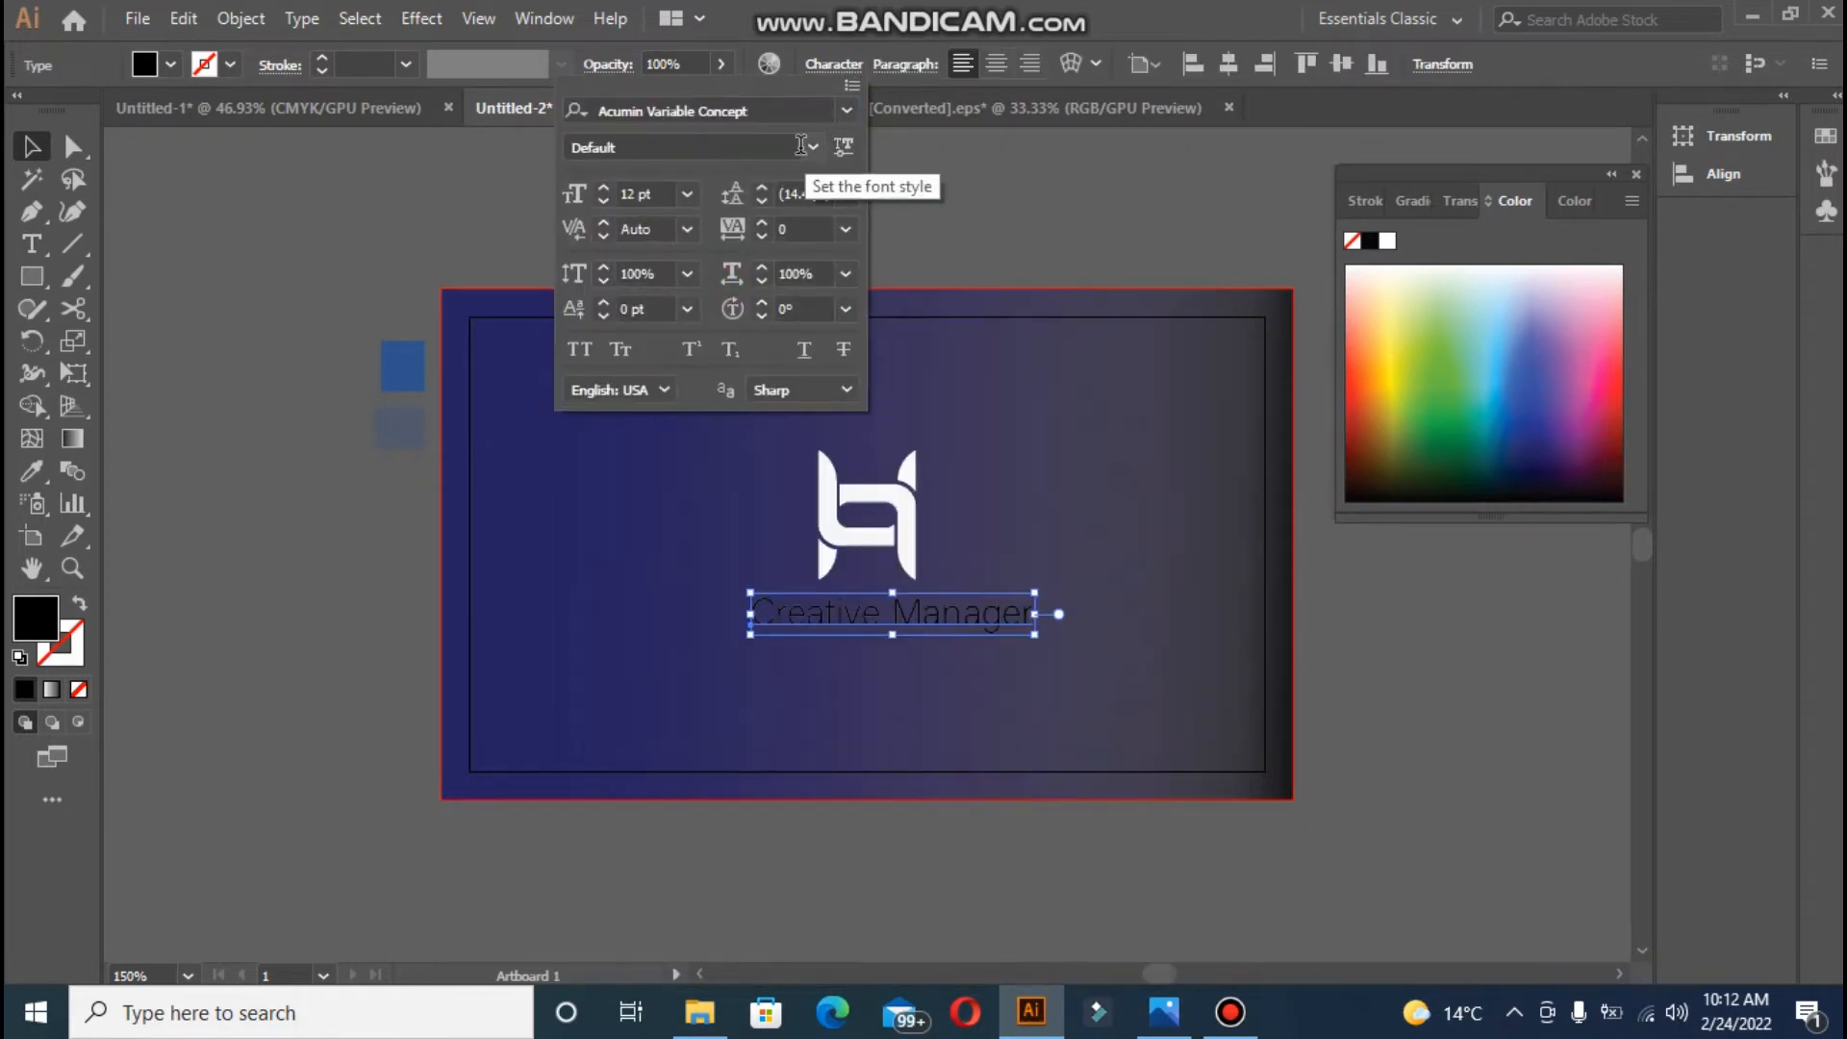
pyautogui.click(810, 146)
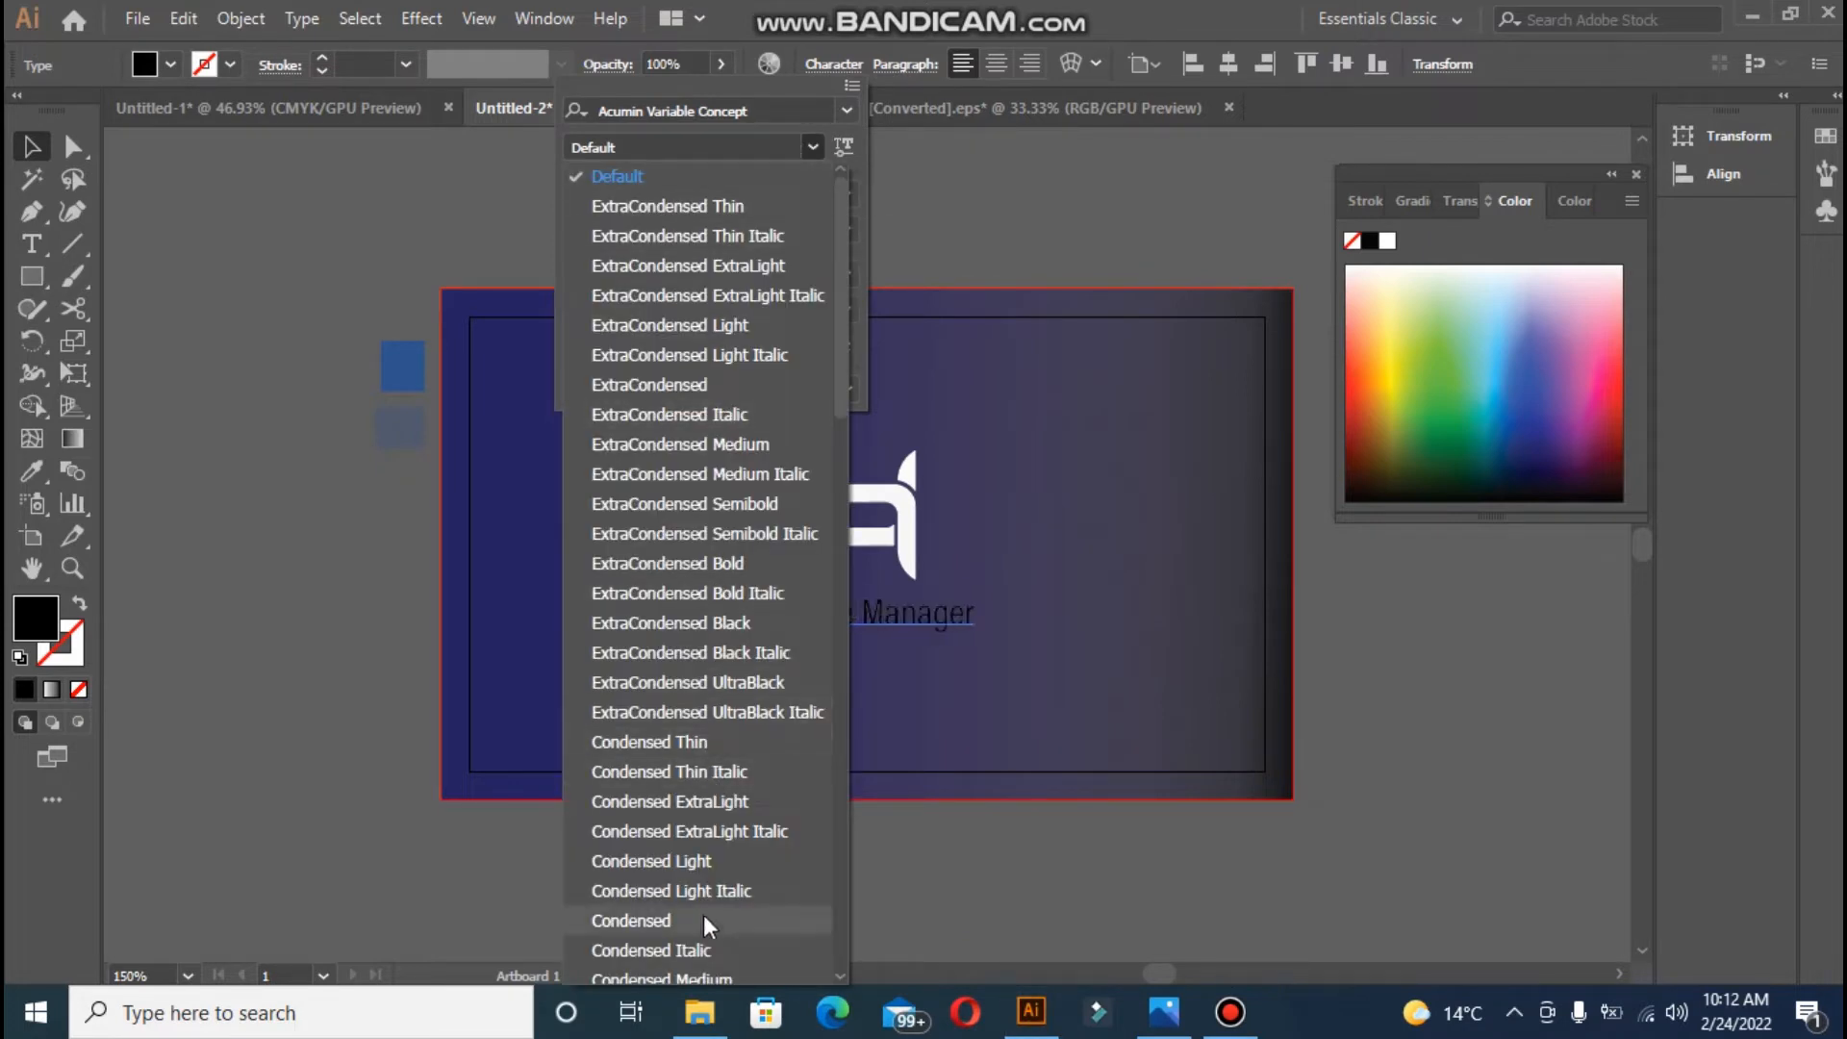
pyautogui.moveTo(839, 379); pyautogui.dragTo(841, 574)
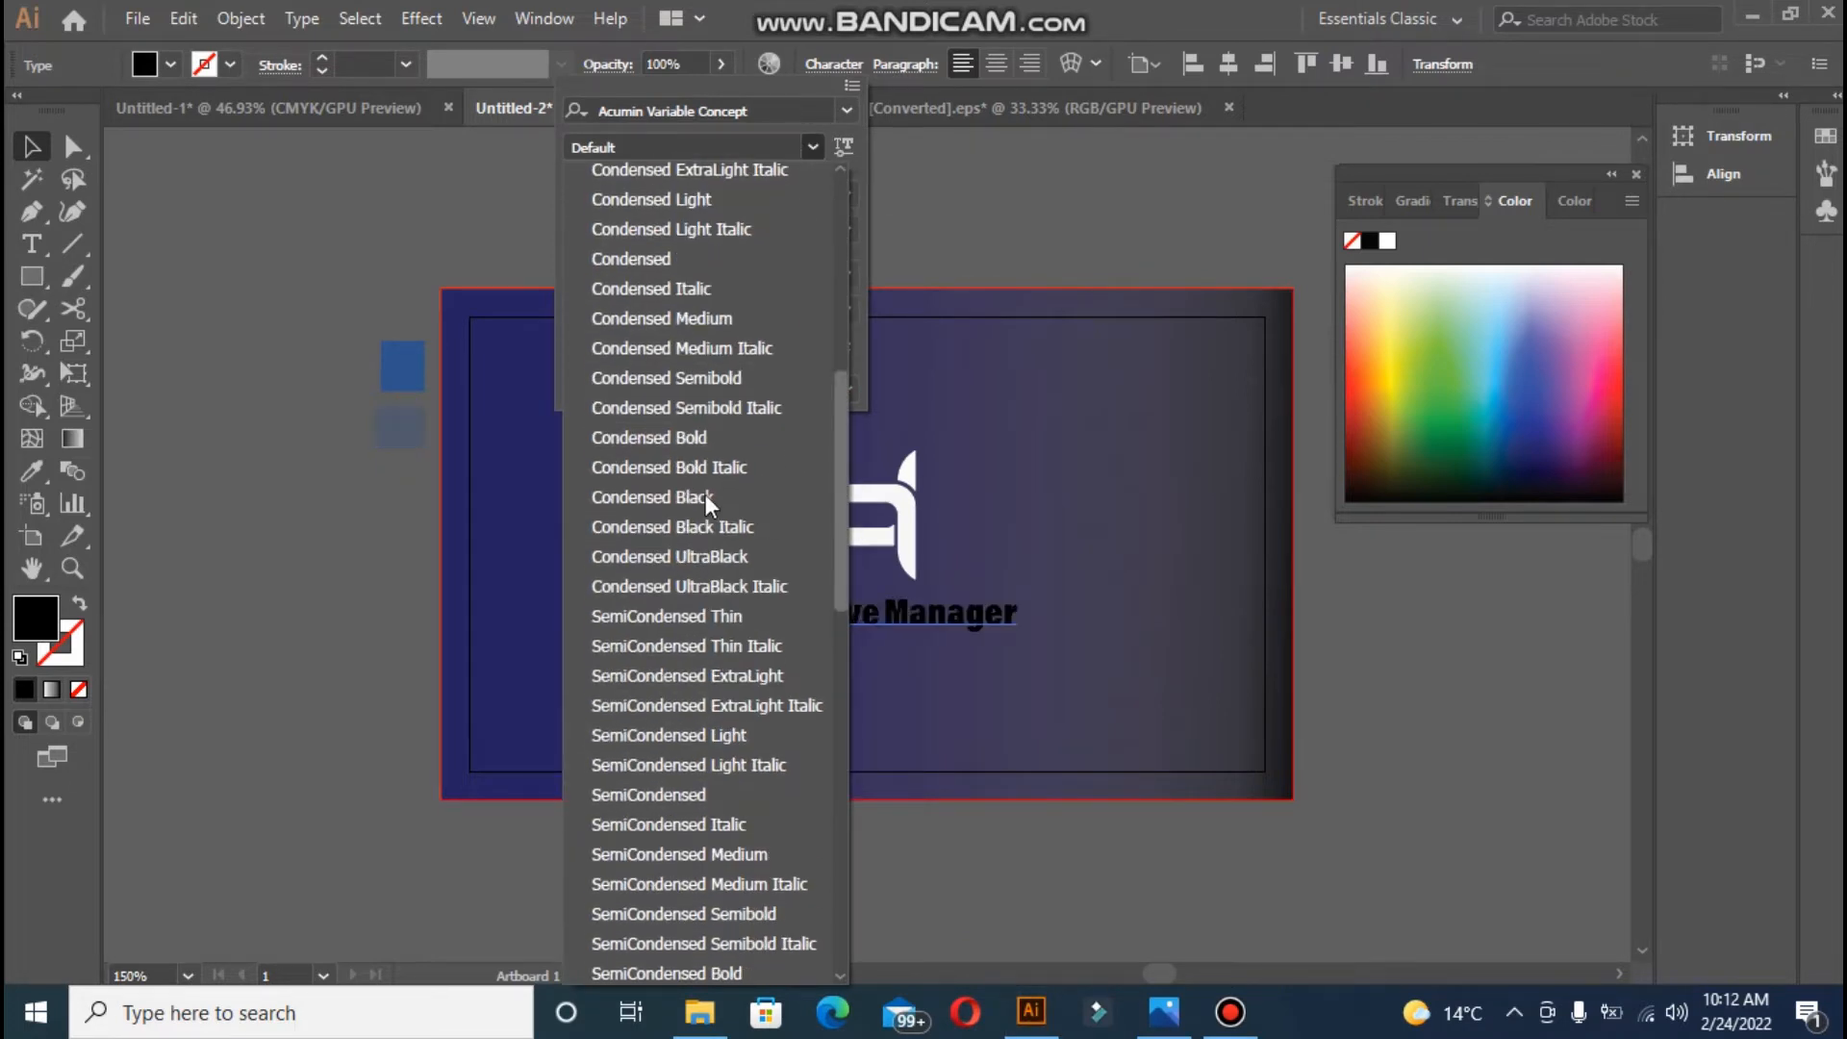
pyautogui.click(712, 445)
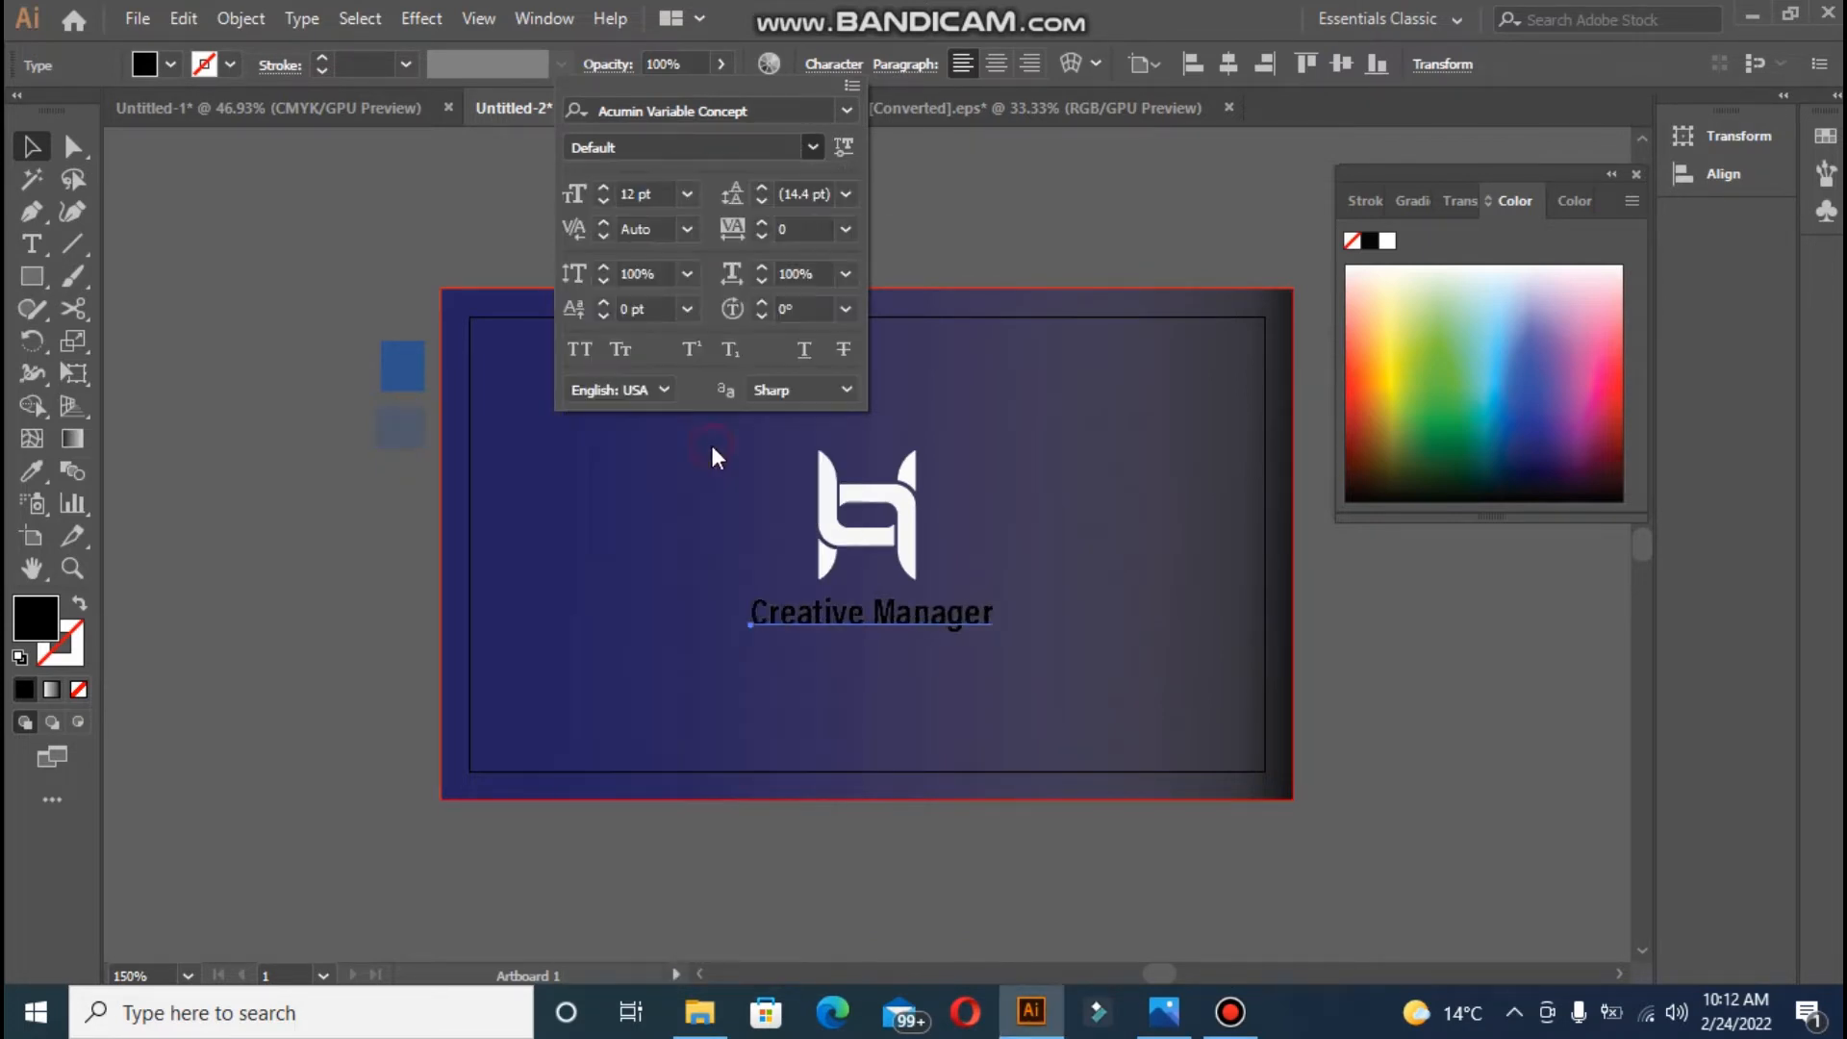
pyautogui.doubleClick(602, 202)
pyautogui.click(800, 616)
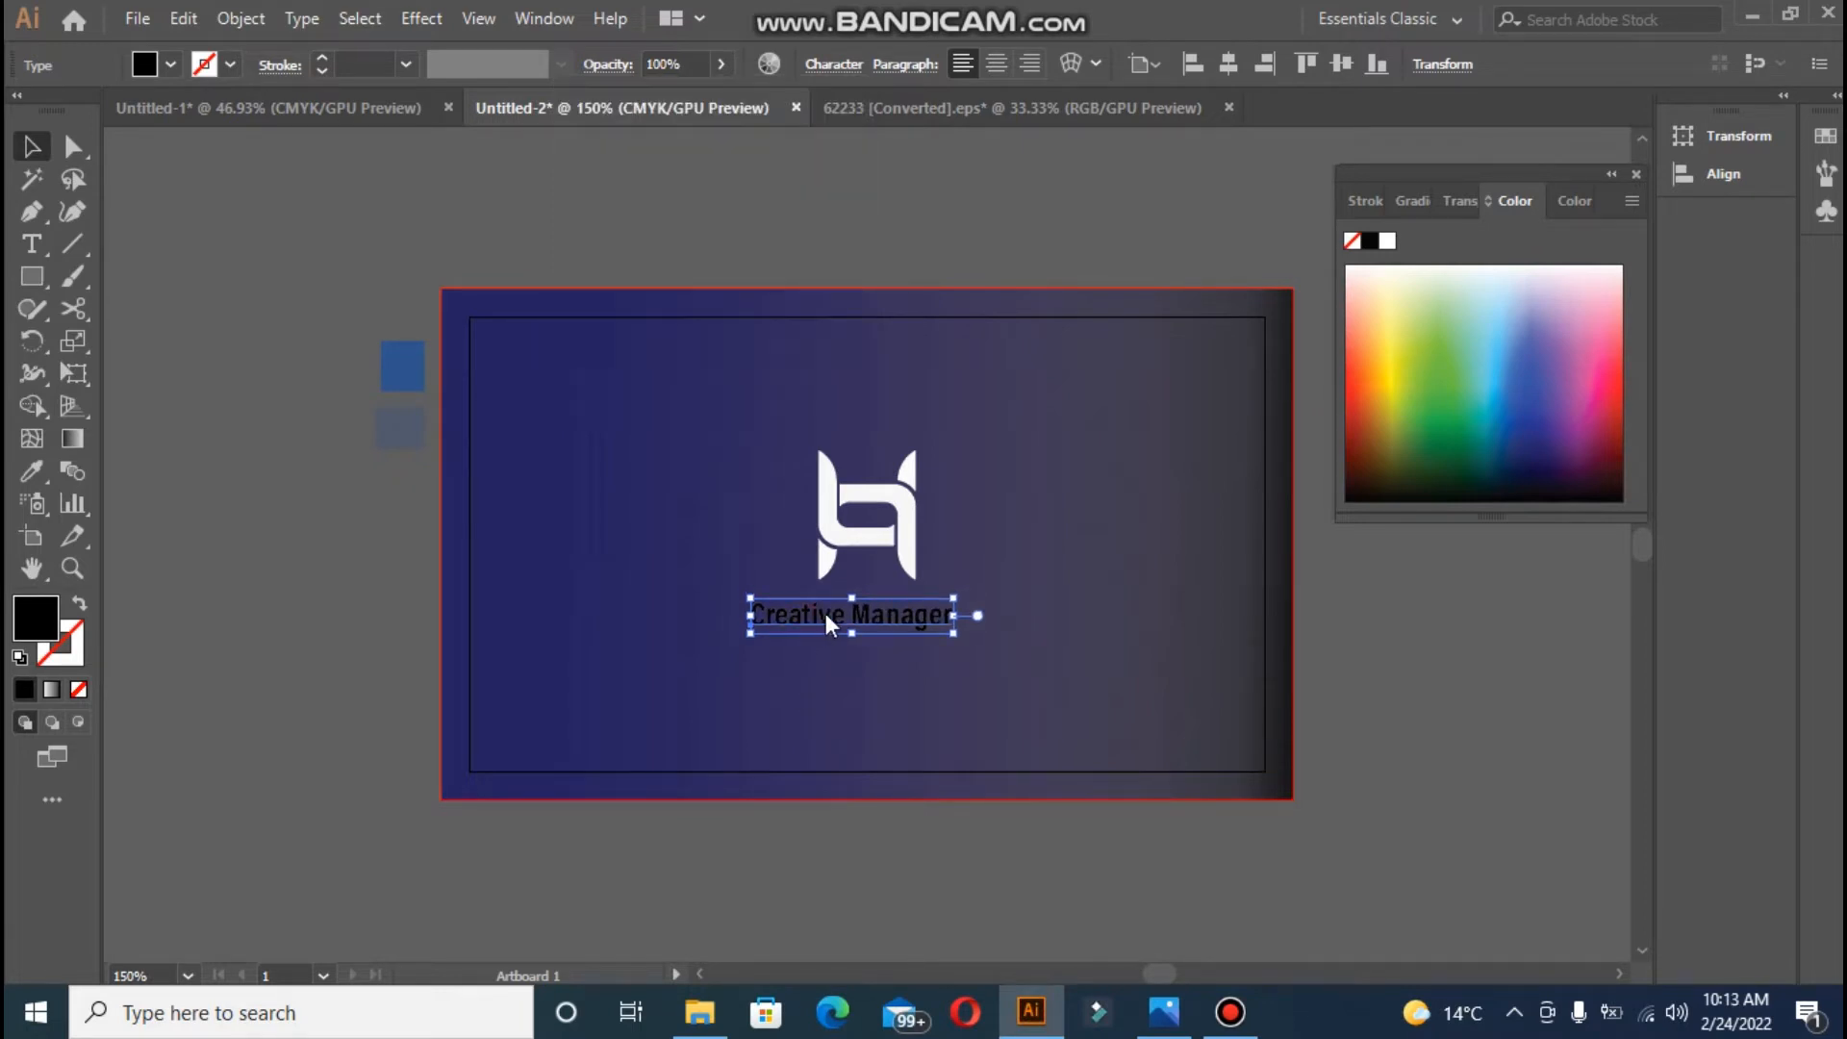
# - Centre Creative Manager horizontally, colour it near-white, and nudge it up slightly
pyautogui.click(1228, 65)
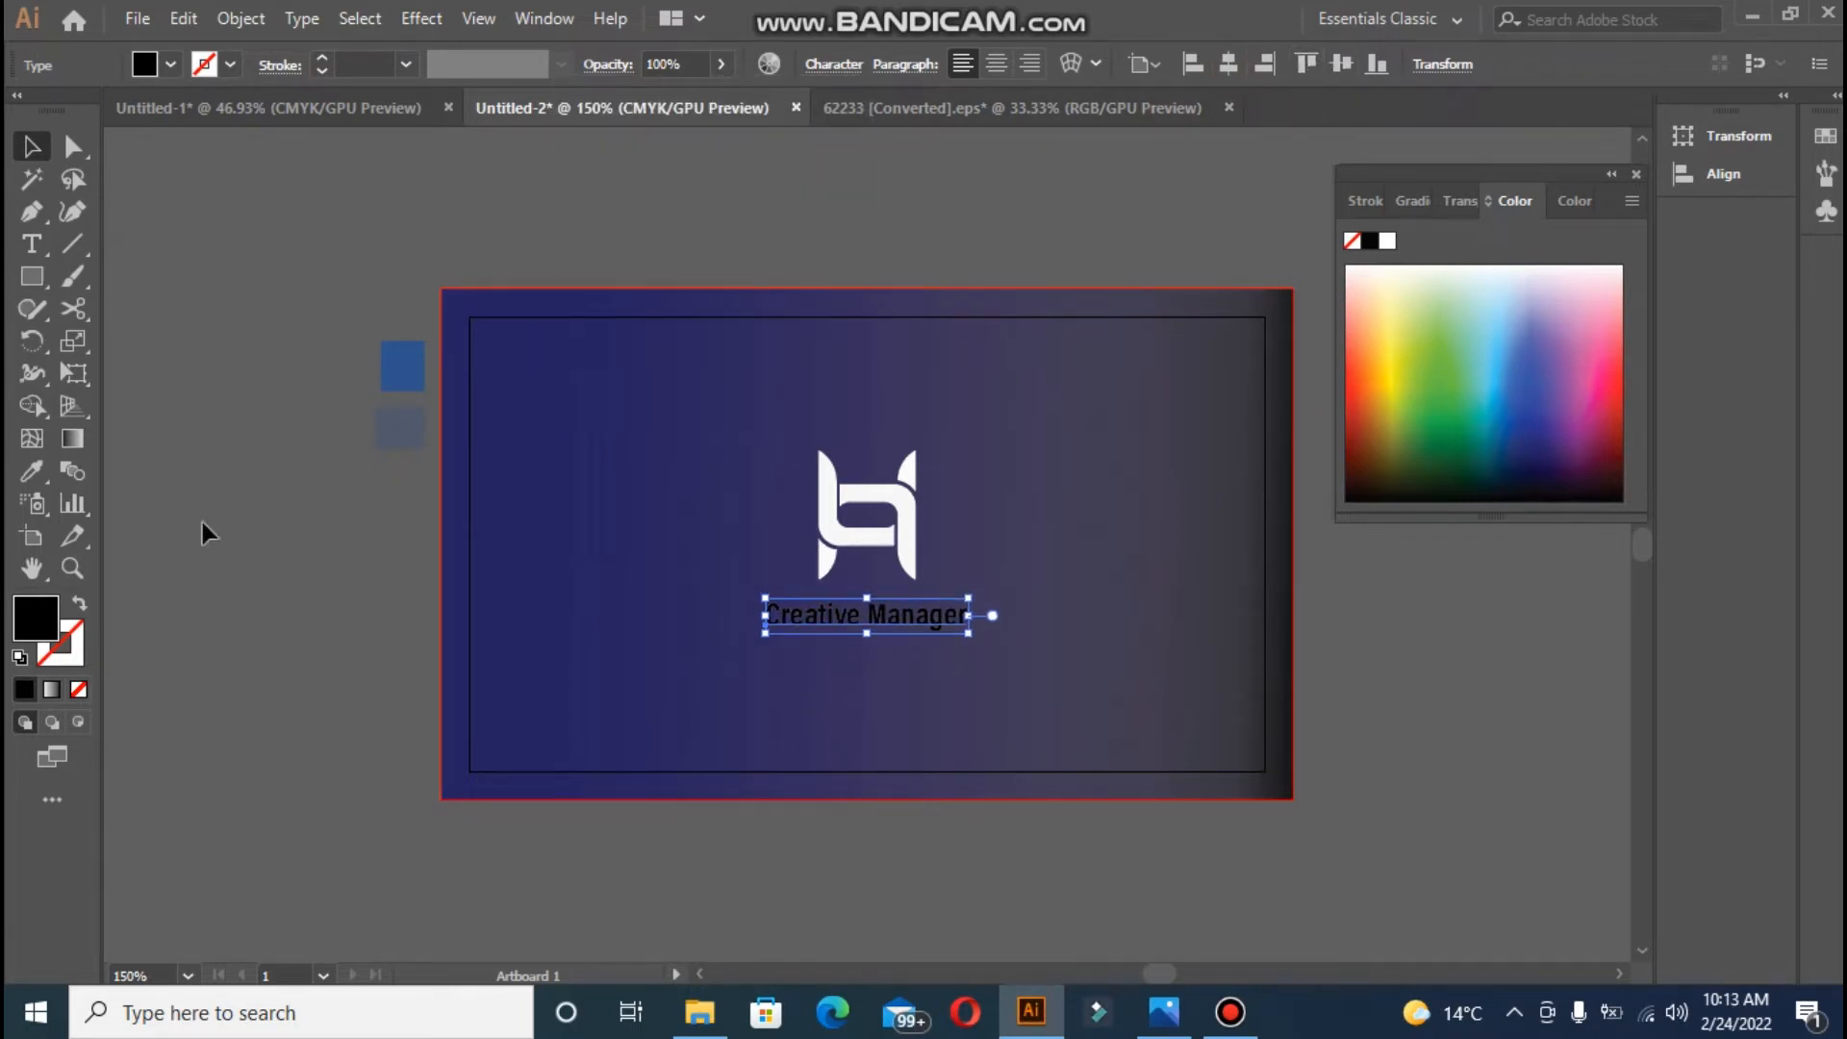
pyautogui.doubleClick(33, 632)
pyautogui.click(586, 330)
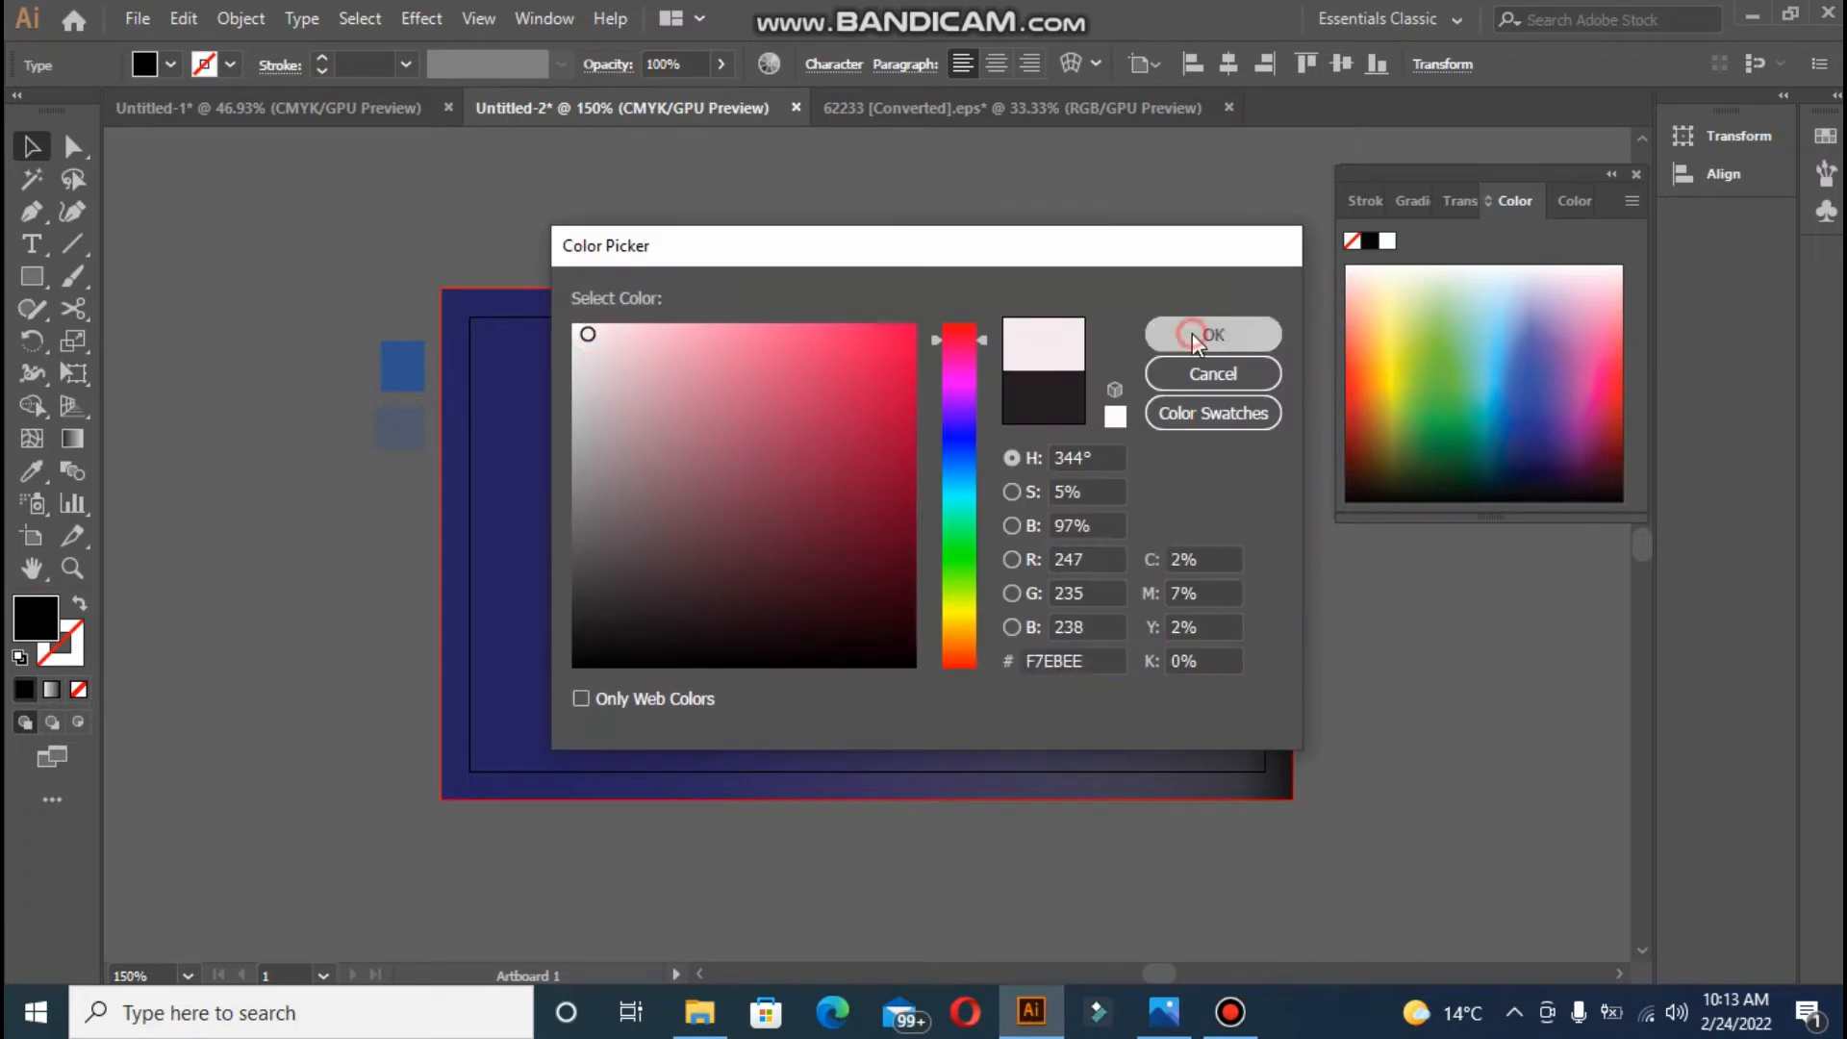
pyautogui.click(1197, 331)
pyautogui.click(723, 63)
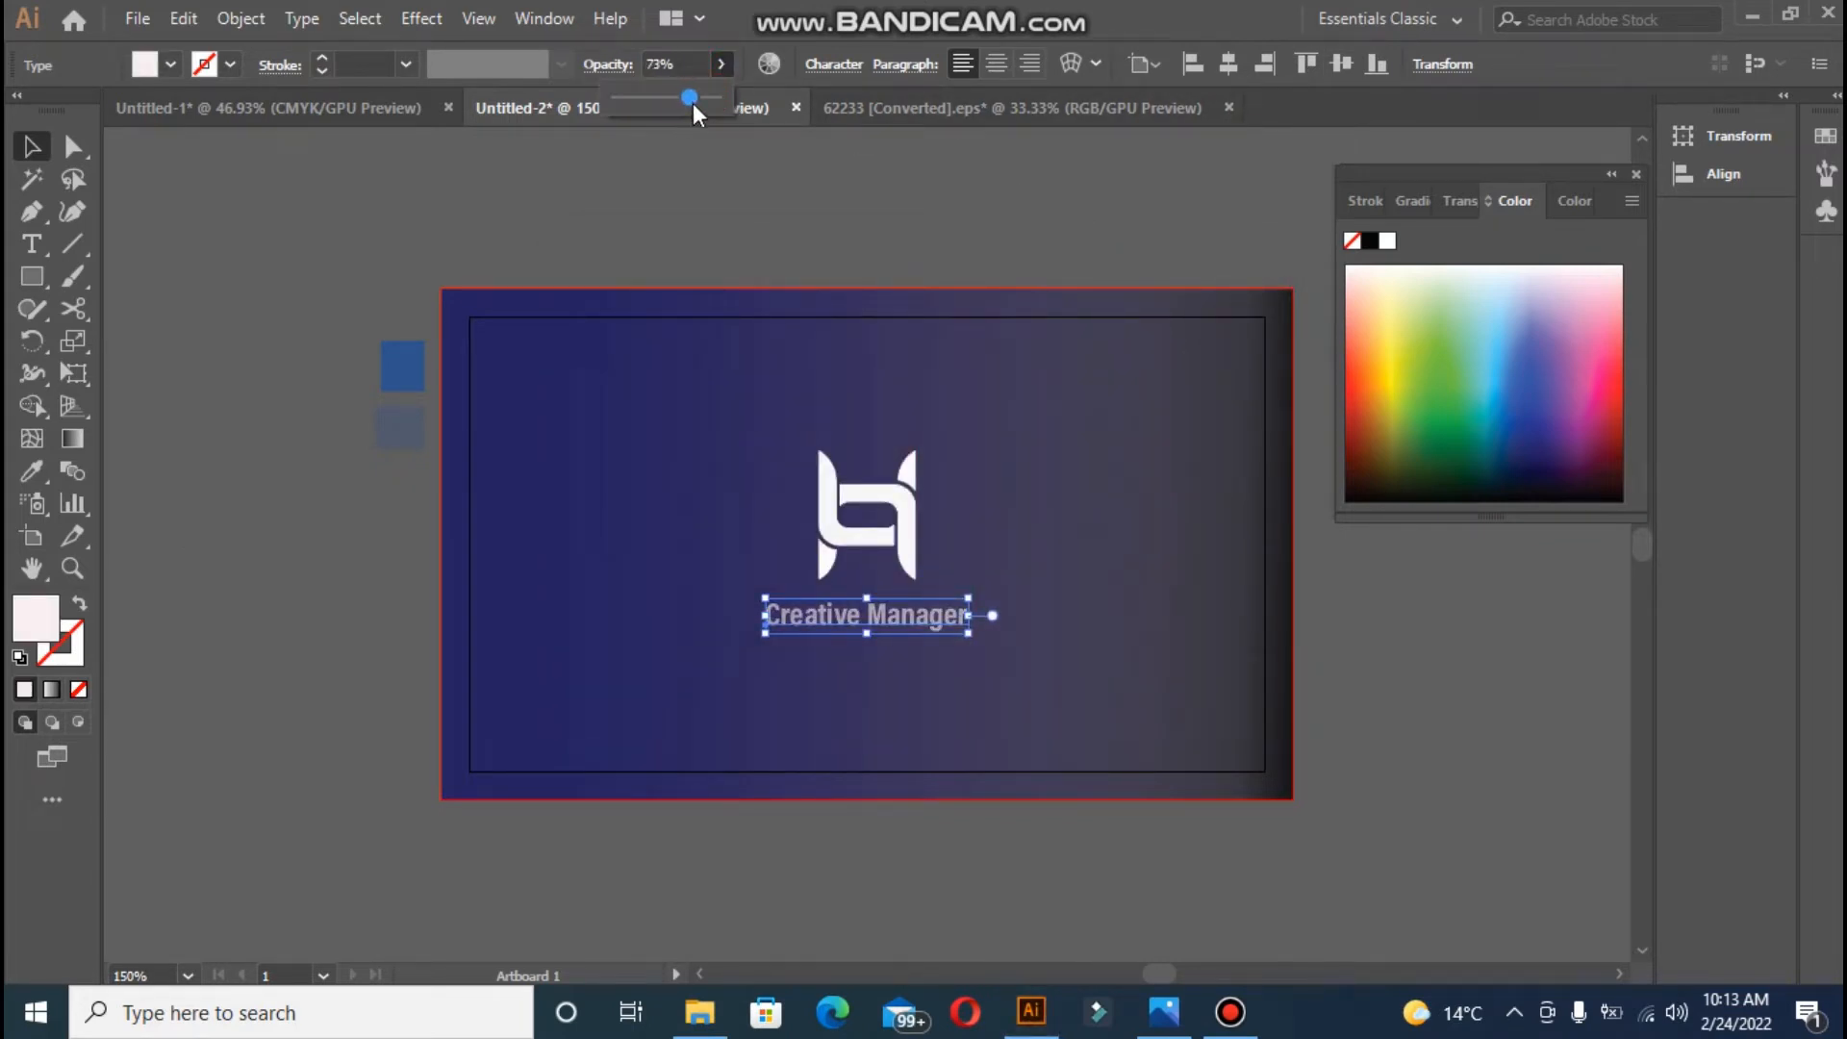
pyautogui.click(749, 205)
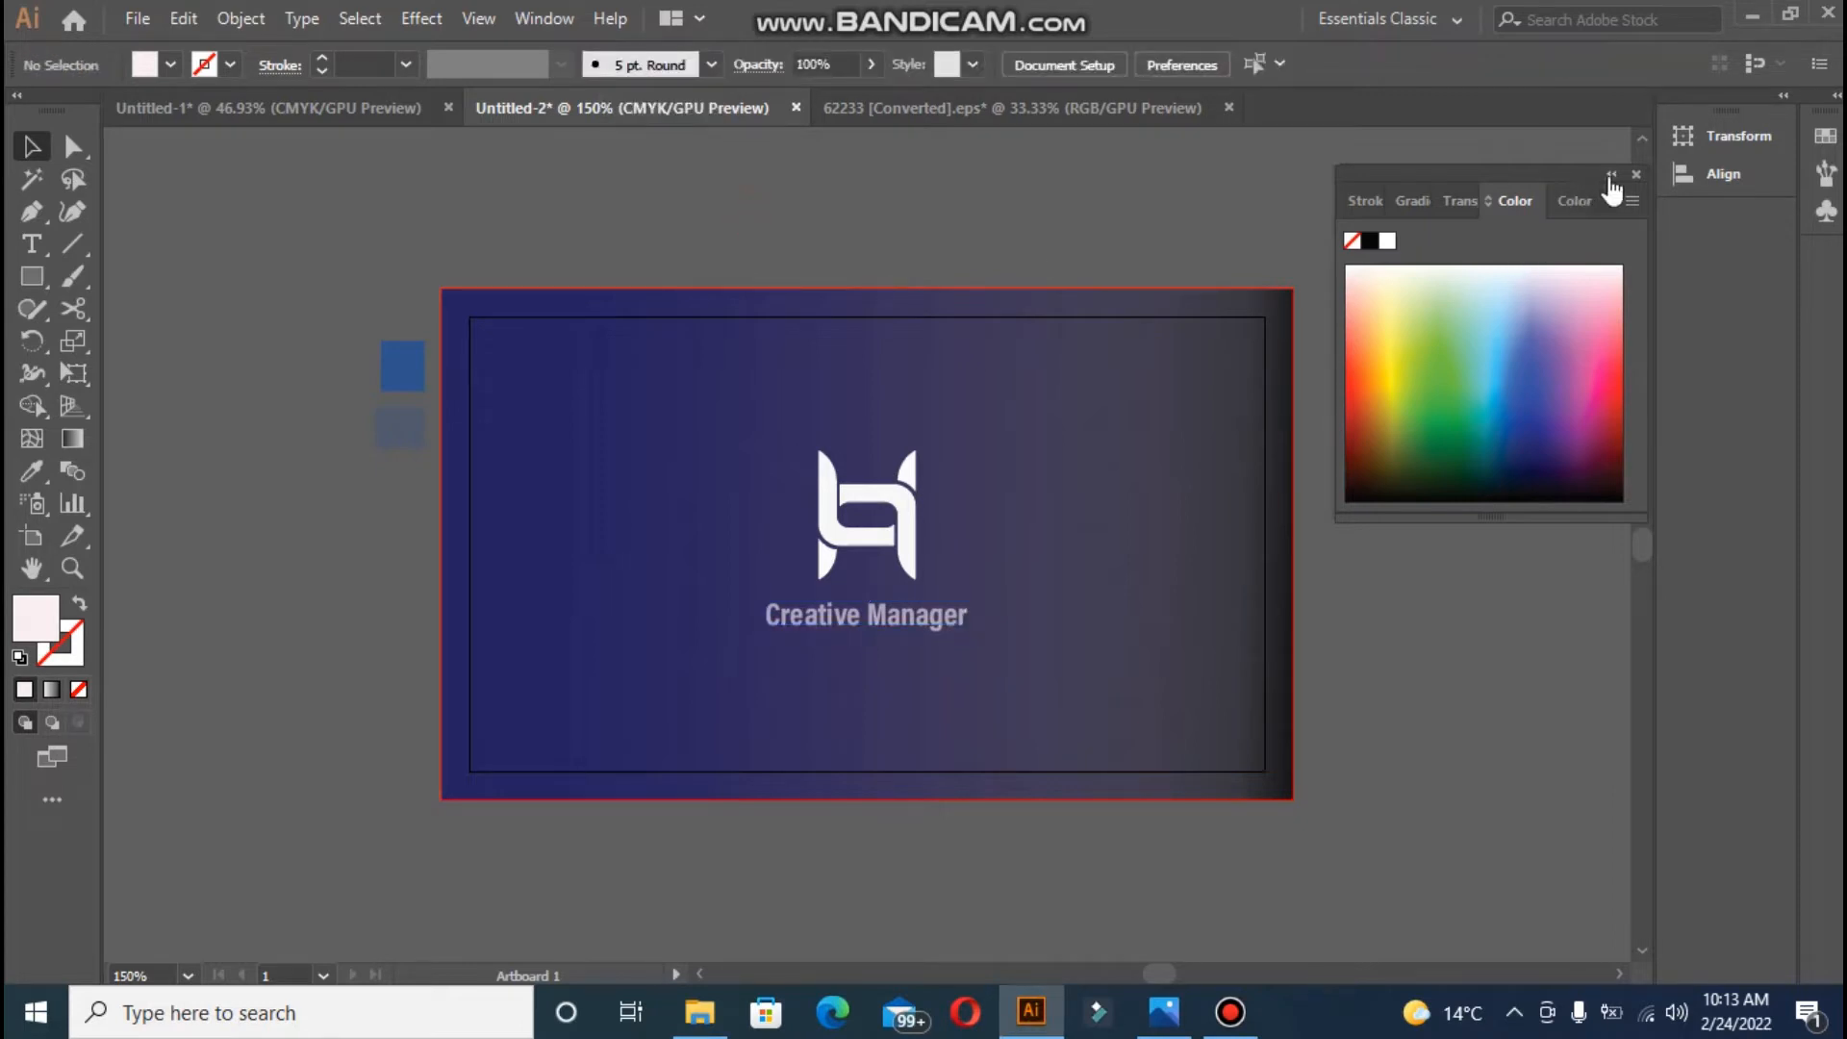
pyautogui.doubleClick(915, 616)
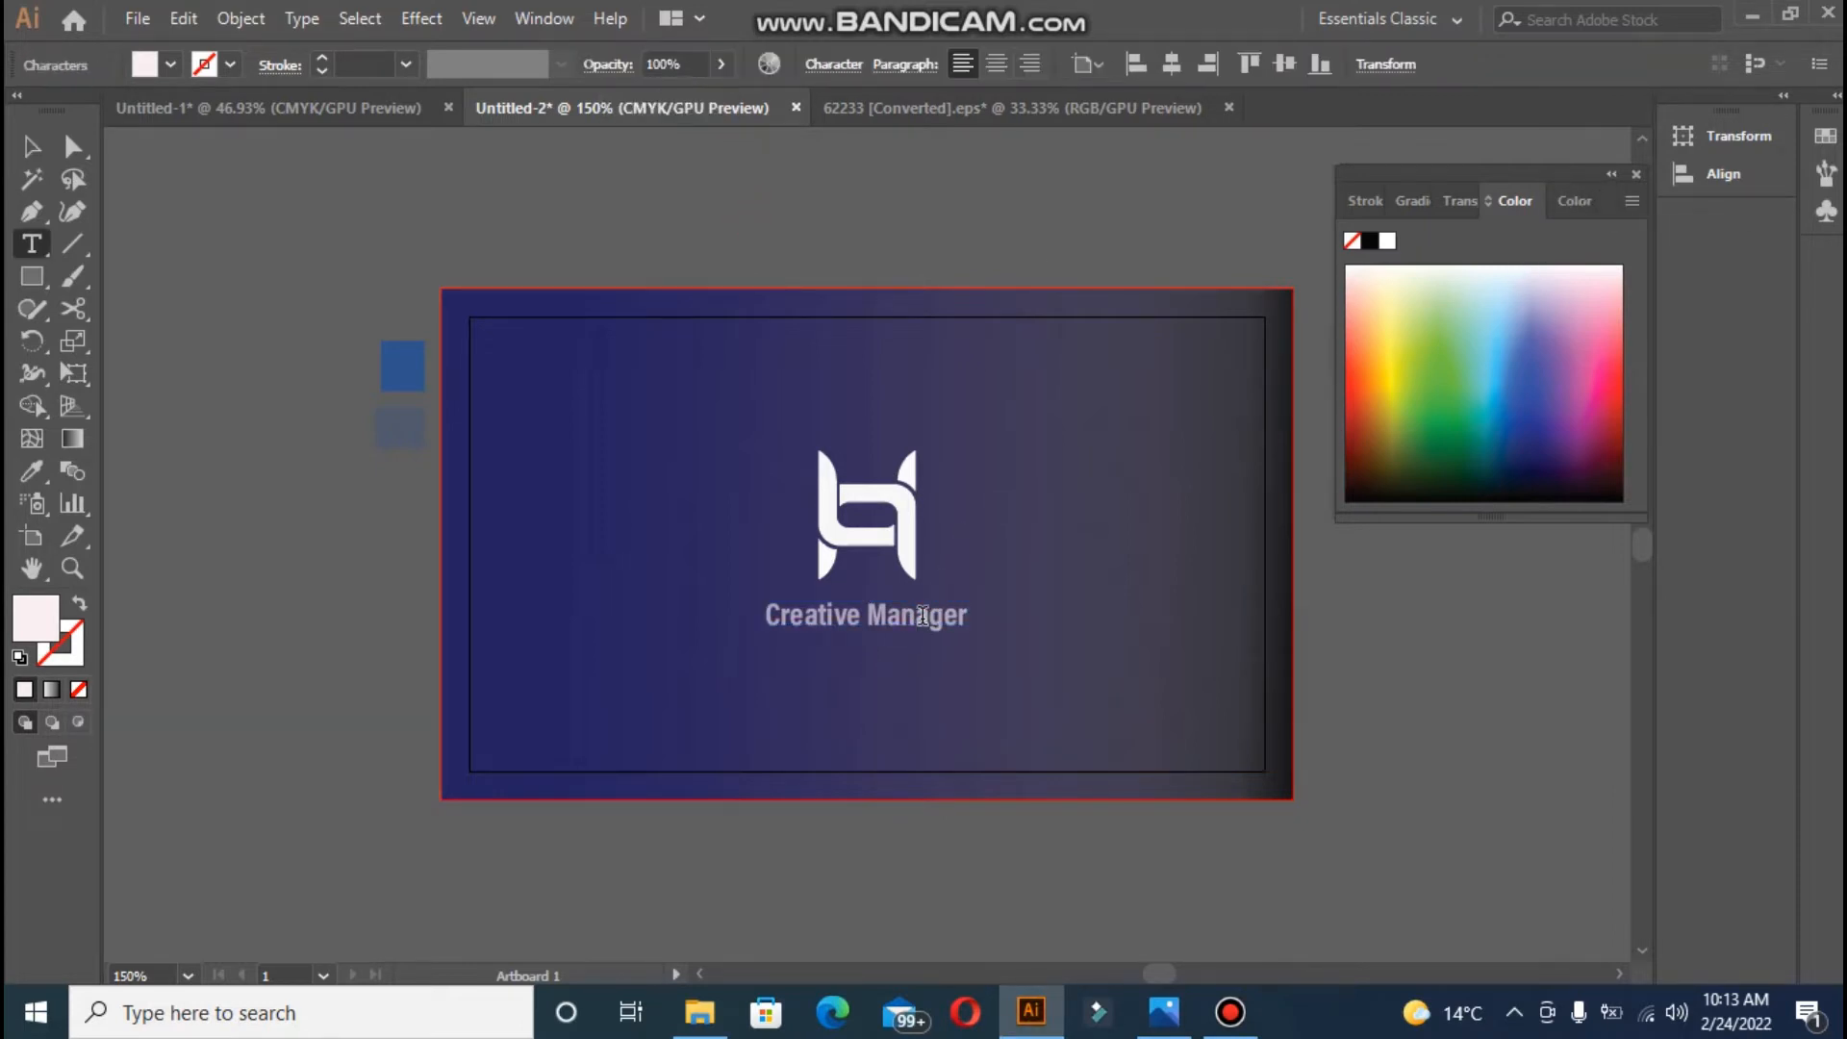
pyautogui.press('Escape')
pyautogui.press('Up')
pyautogui.press('Up')
pyautogui.press('Up')
pyautogui.press('Up')
pyautogui.press('Up')
pyautogui.press('Up')
pyautogui.press('Up')
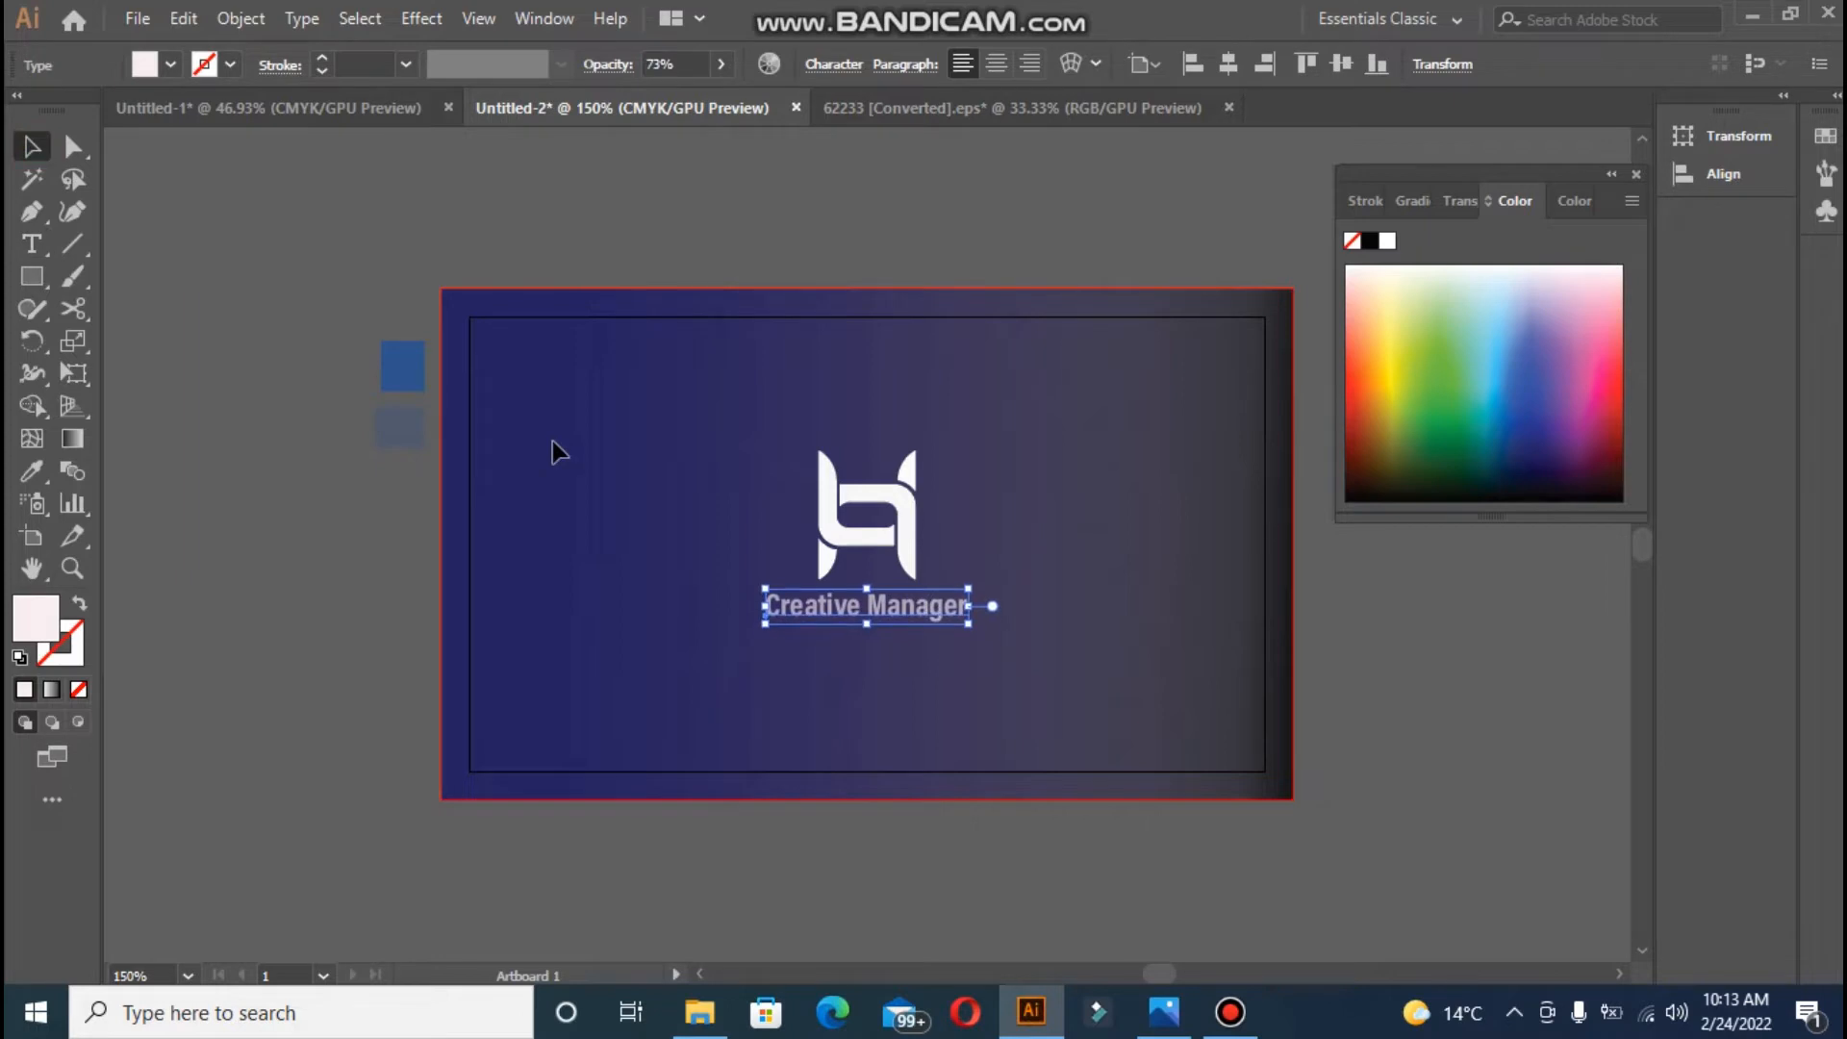
pyautogui.click(531, 260)
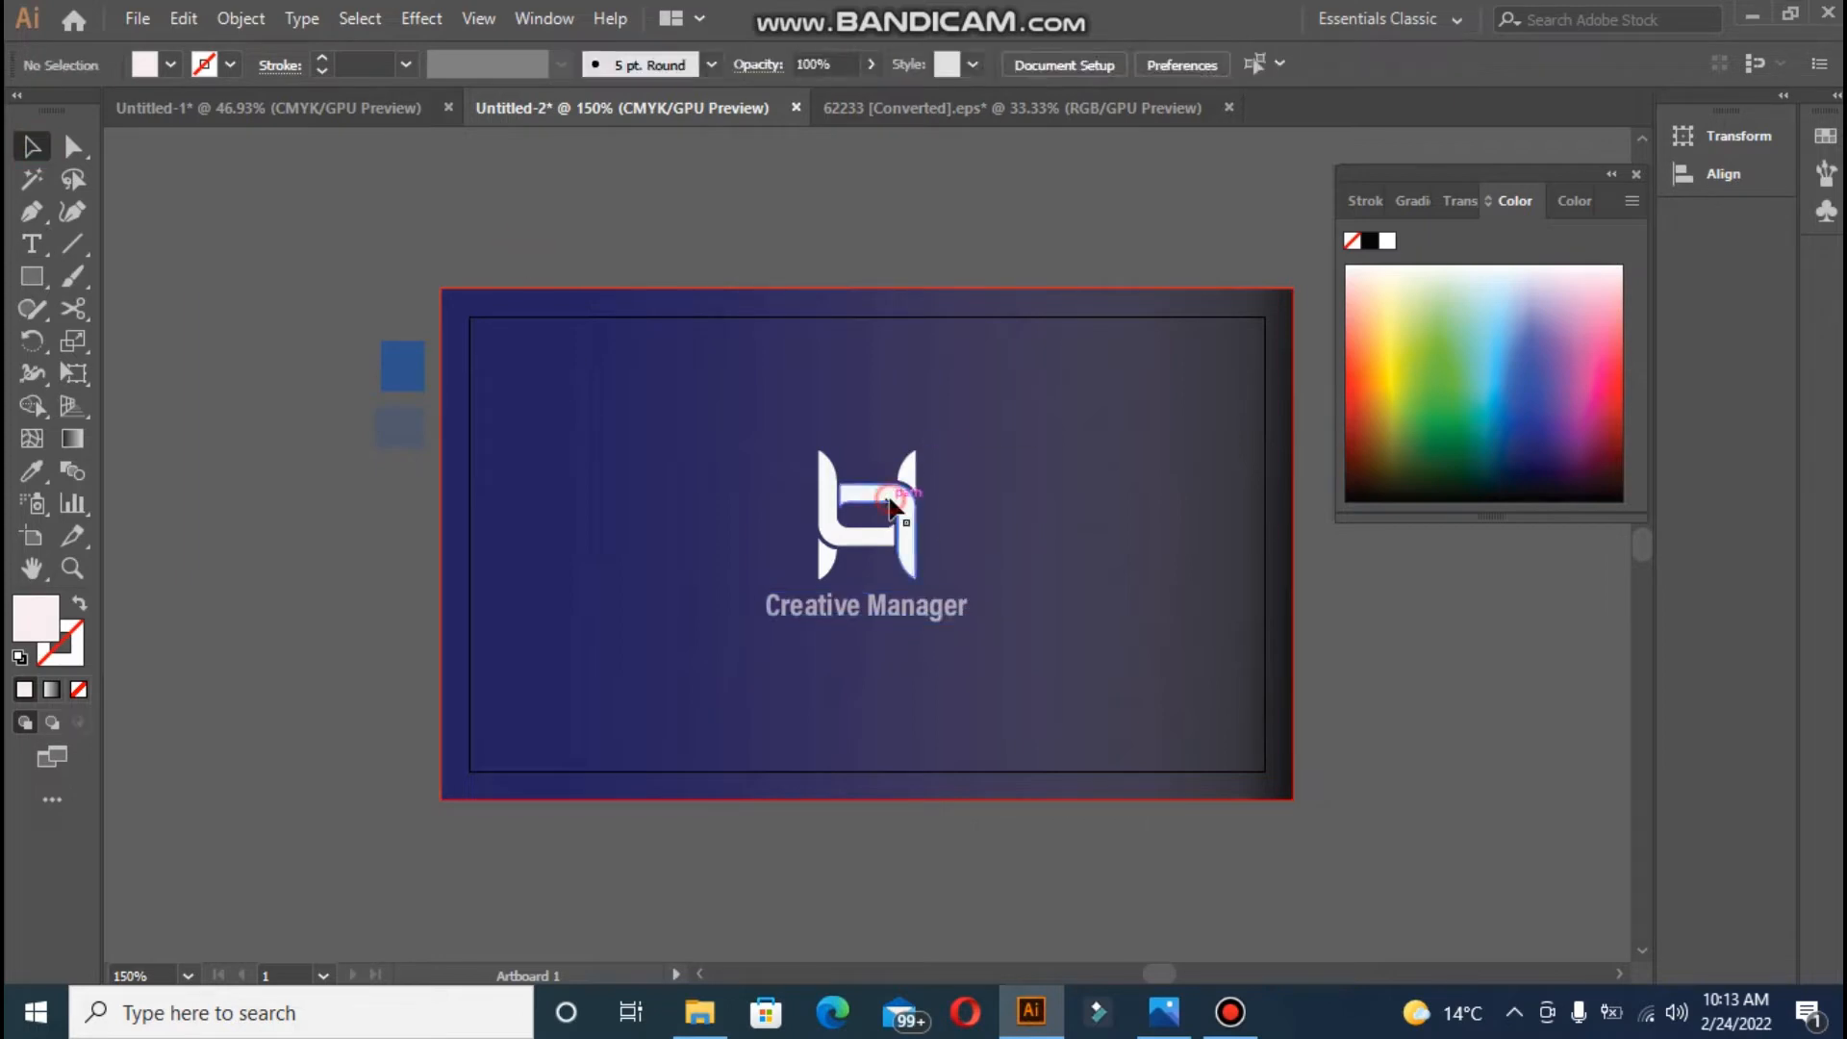
# - Select all the white logo's paths and lower their opacity to about 81%
pyautogui.click(820, 515)
pyautogui.keyDown('shift'); pyautogui.click(821, 515); pyautogui.keyUp('shift')
pyautogui.keyDown('shift'); pyautogui.click(834, 616); pyautogui.keyUp('shift')
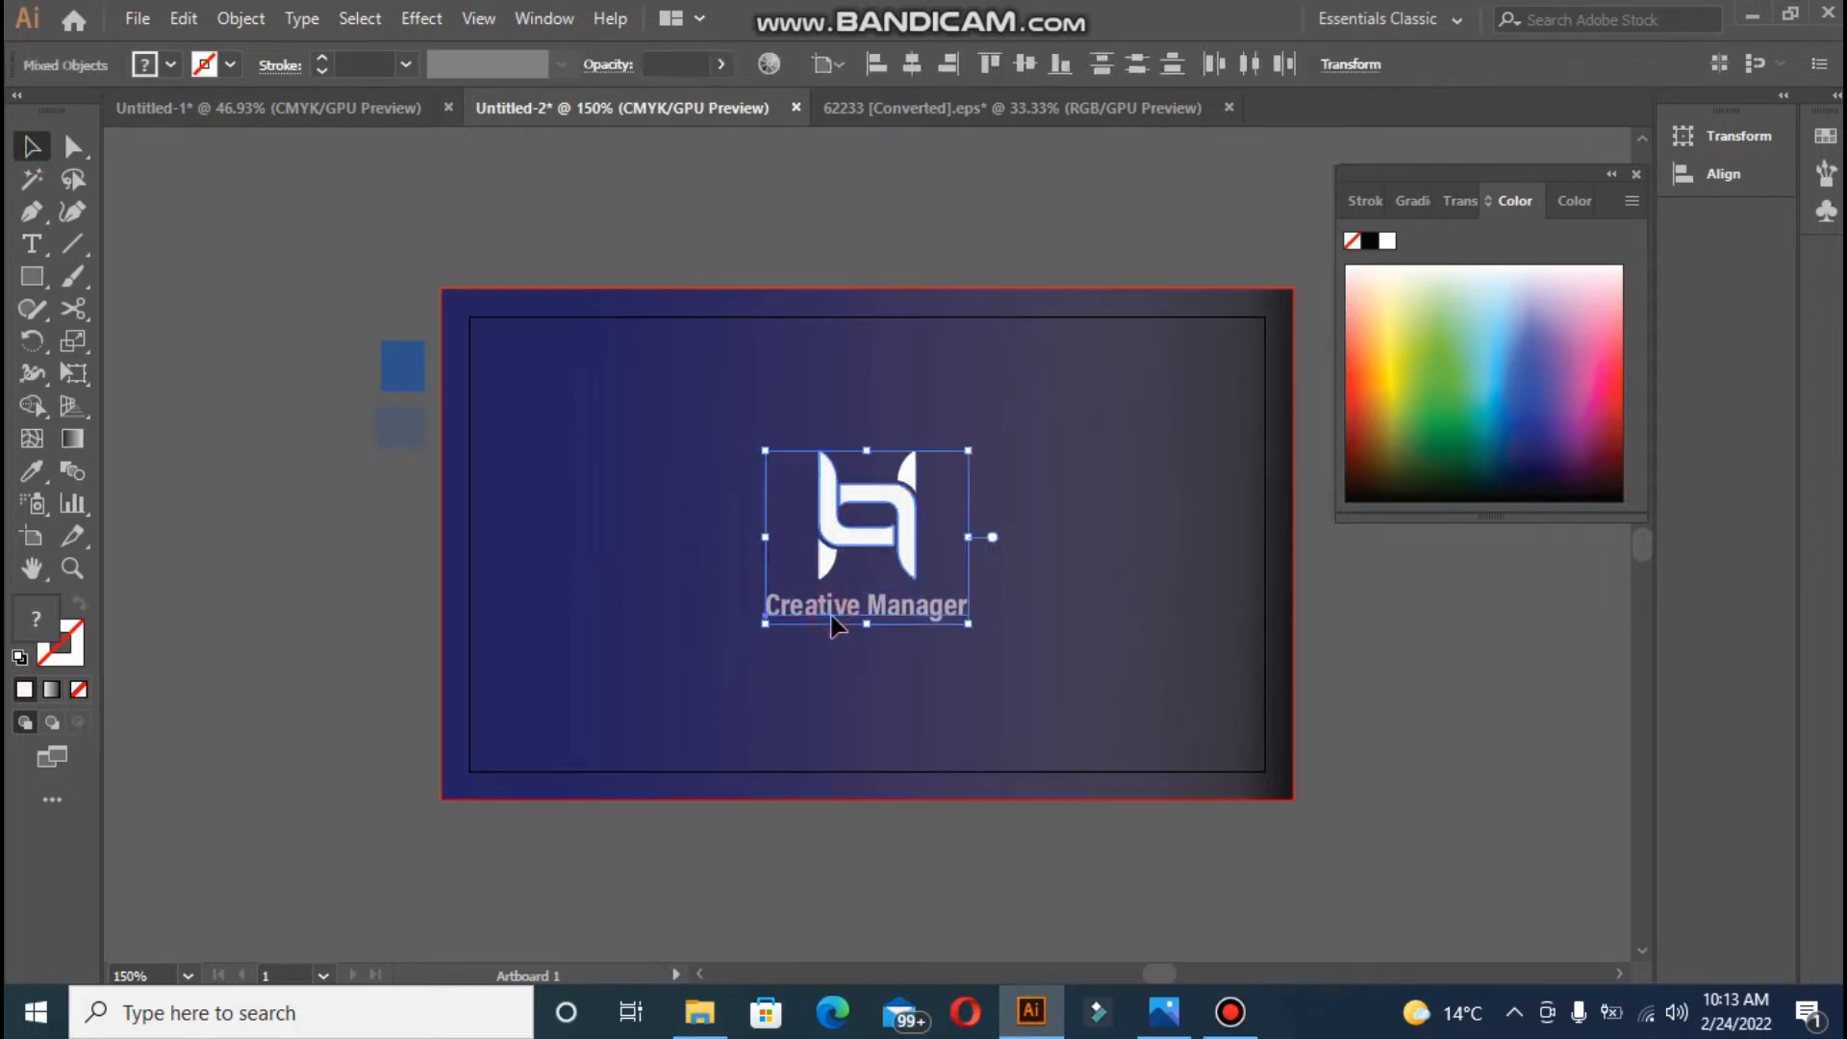
pyautogui.click(966, 190)
pyautogui.click(826, 538)
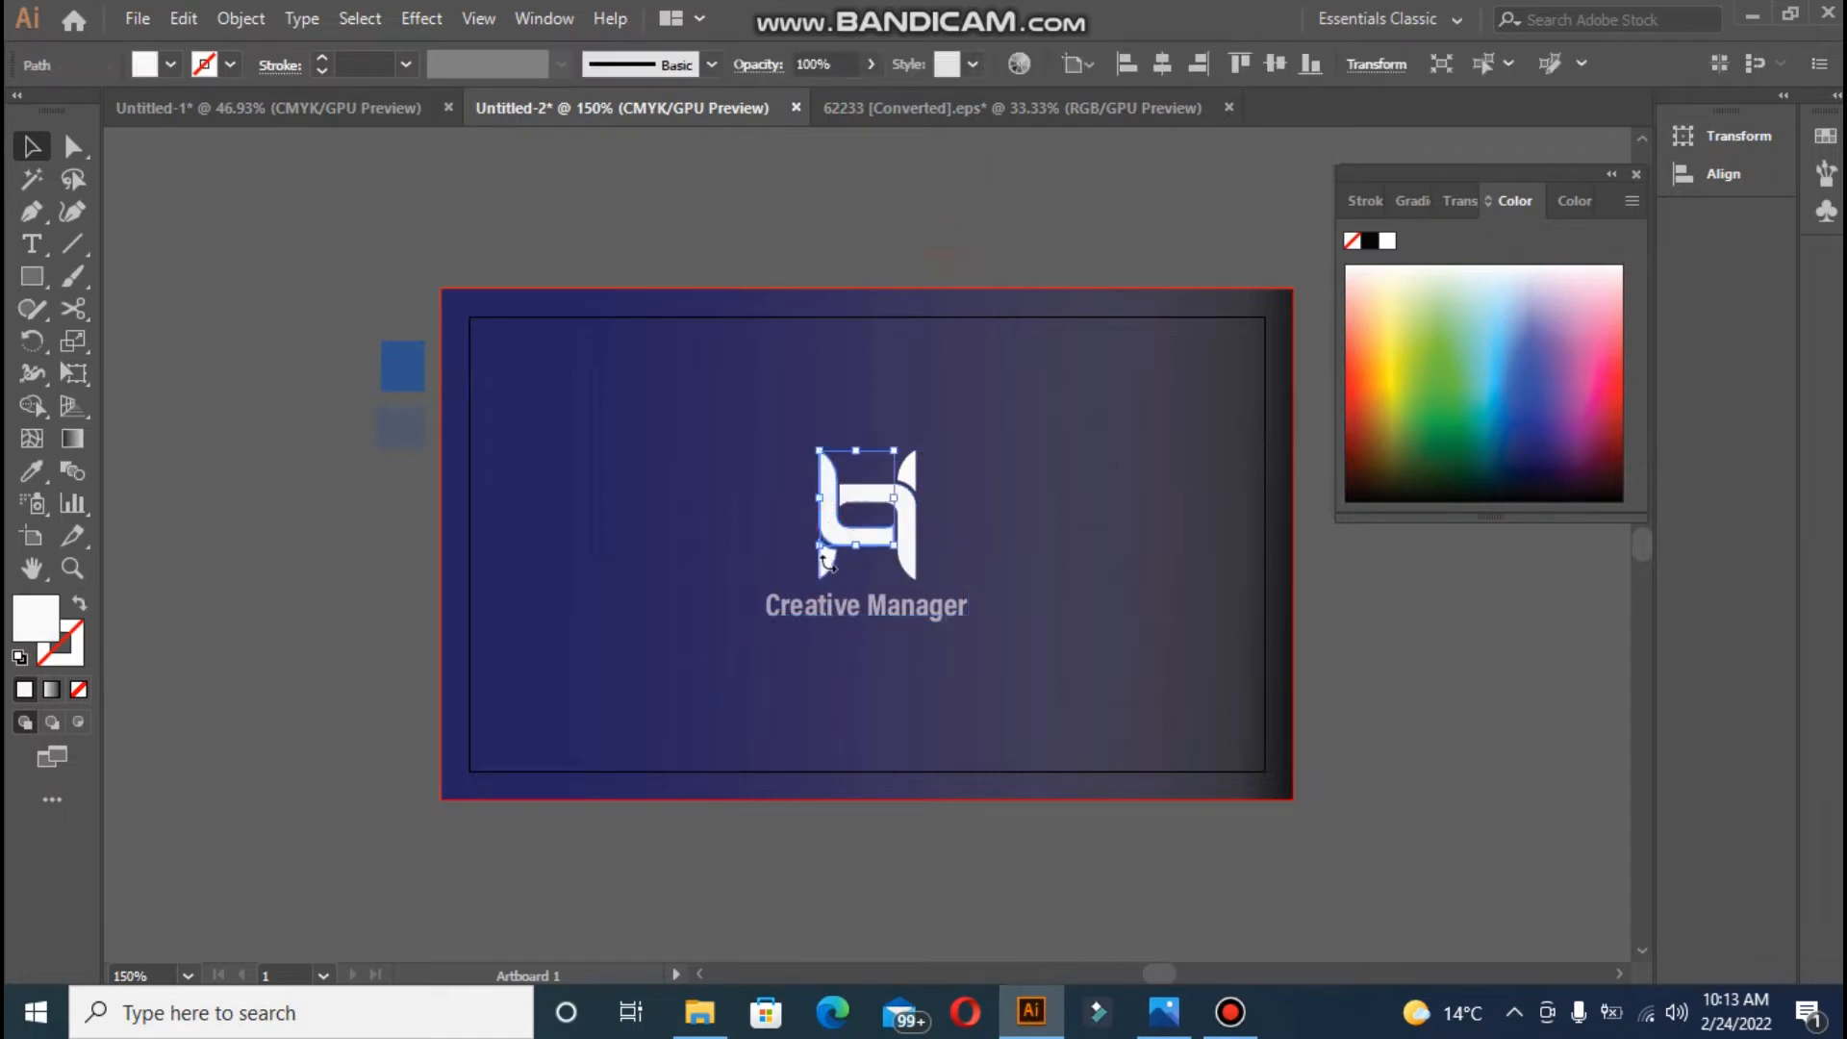
pyautogui.keyDown('shift'); pyautogui.click(905, 531); pyautogui.keyUp('shift')
pyautogui.keyDown('shift'); pyautogui.click(907, 566); pyautogui.keyUp('shift')
pyautogui.keyDown('shift'); pyautogui.click(904, 479); pyautogui.keyUp('shift')
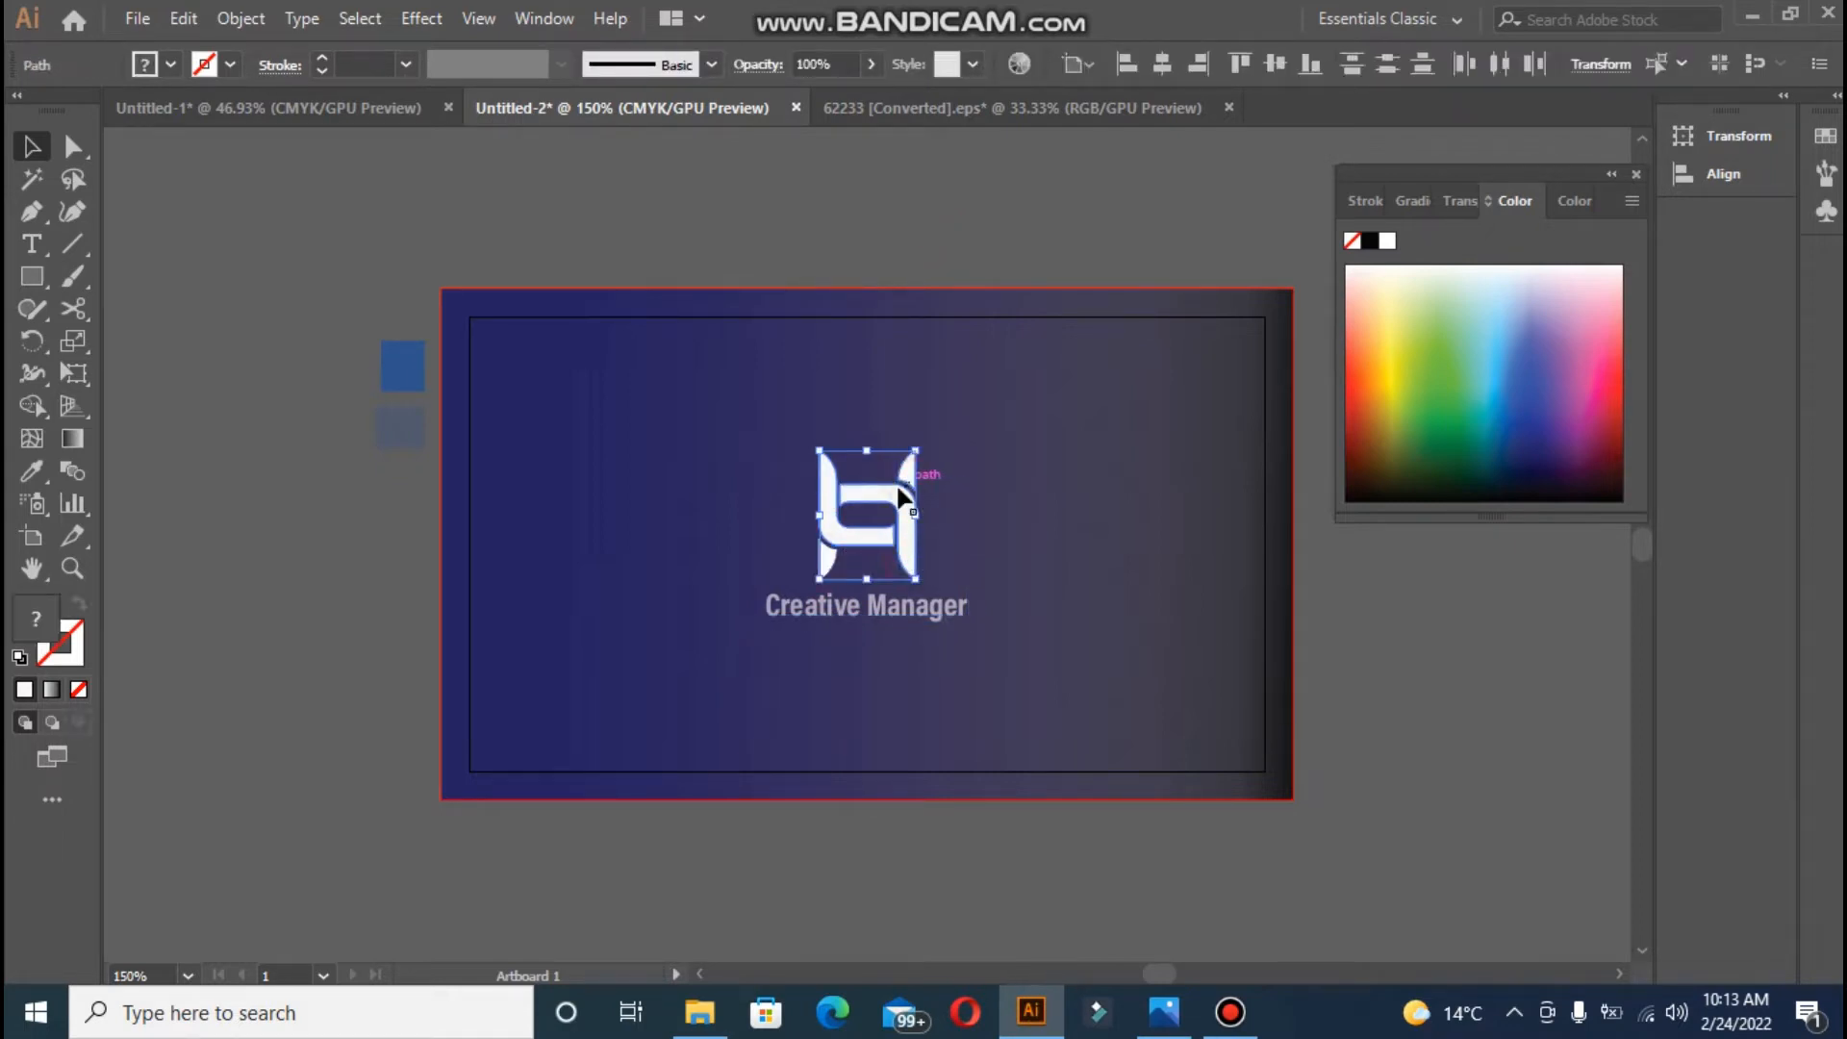
pyautogui.click(870, 69)
pyautogui.moveTo(852, 100); pyautogui.dragTo(846, 102)
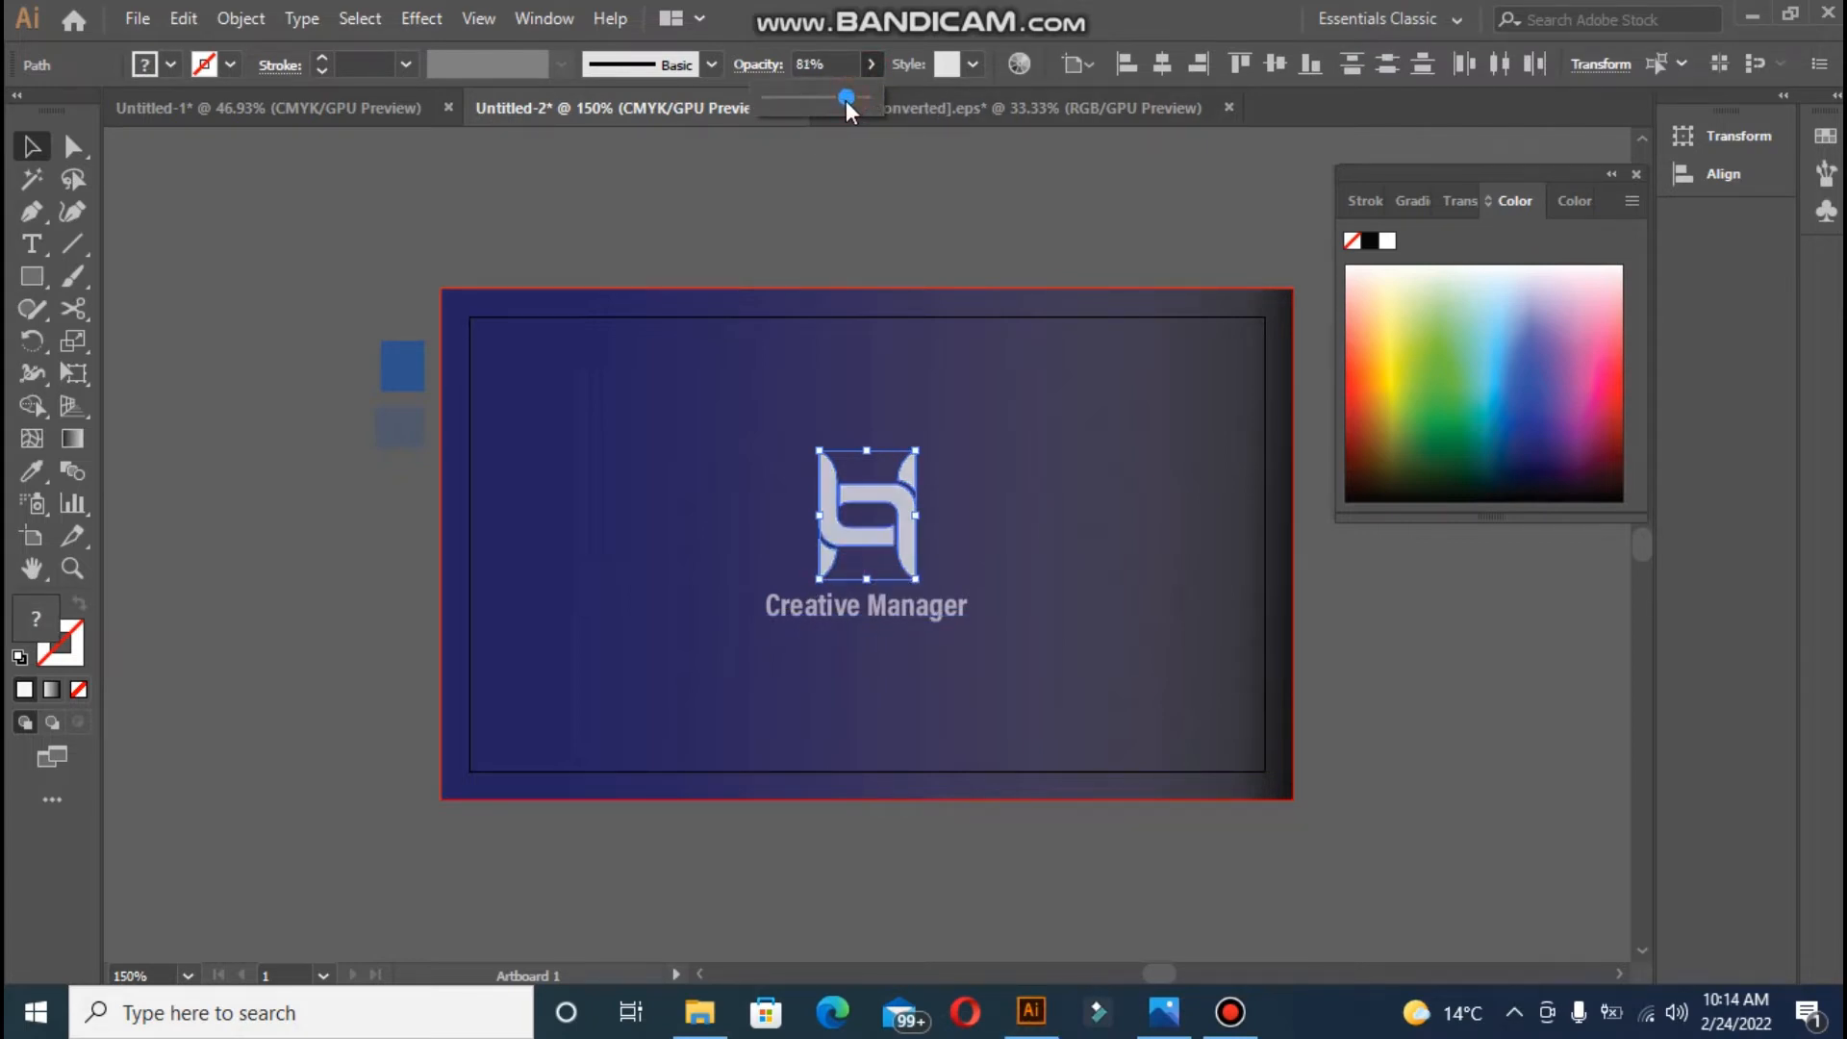
pyautogui.click(663, 540)
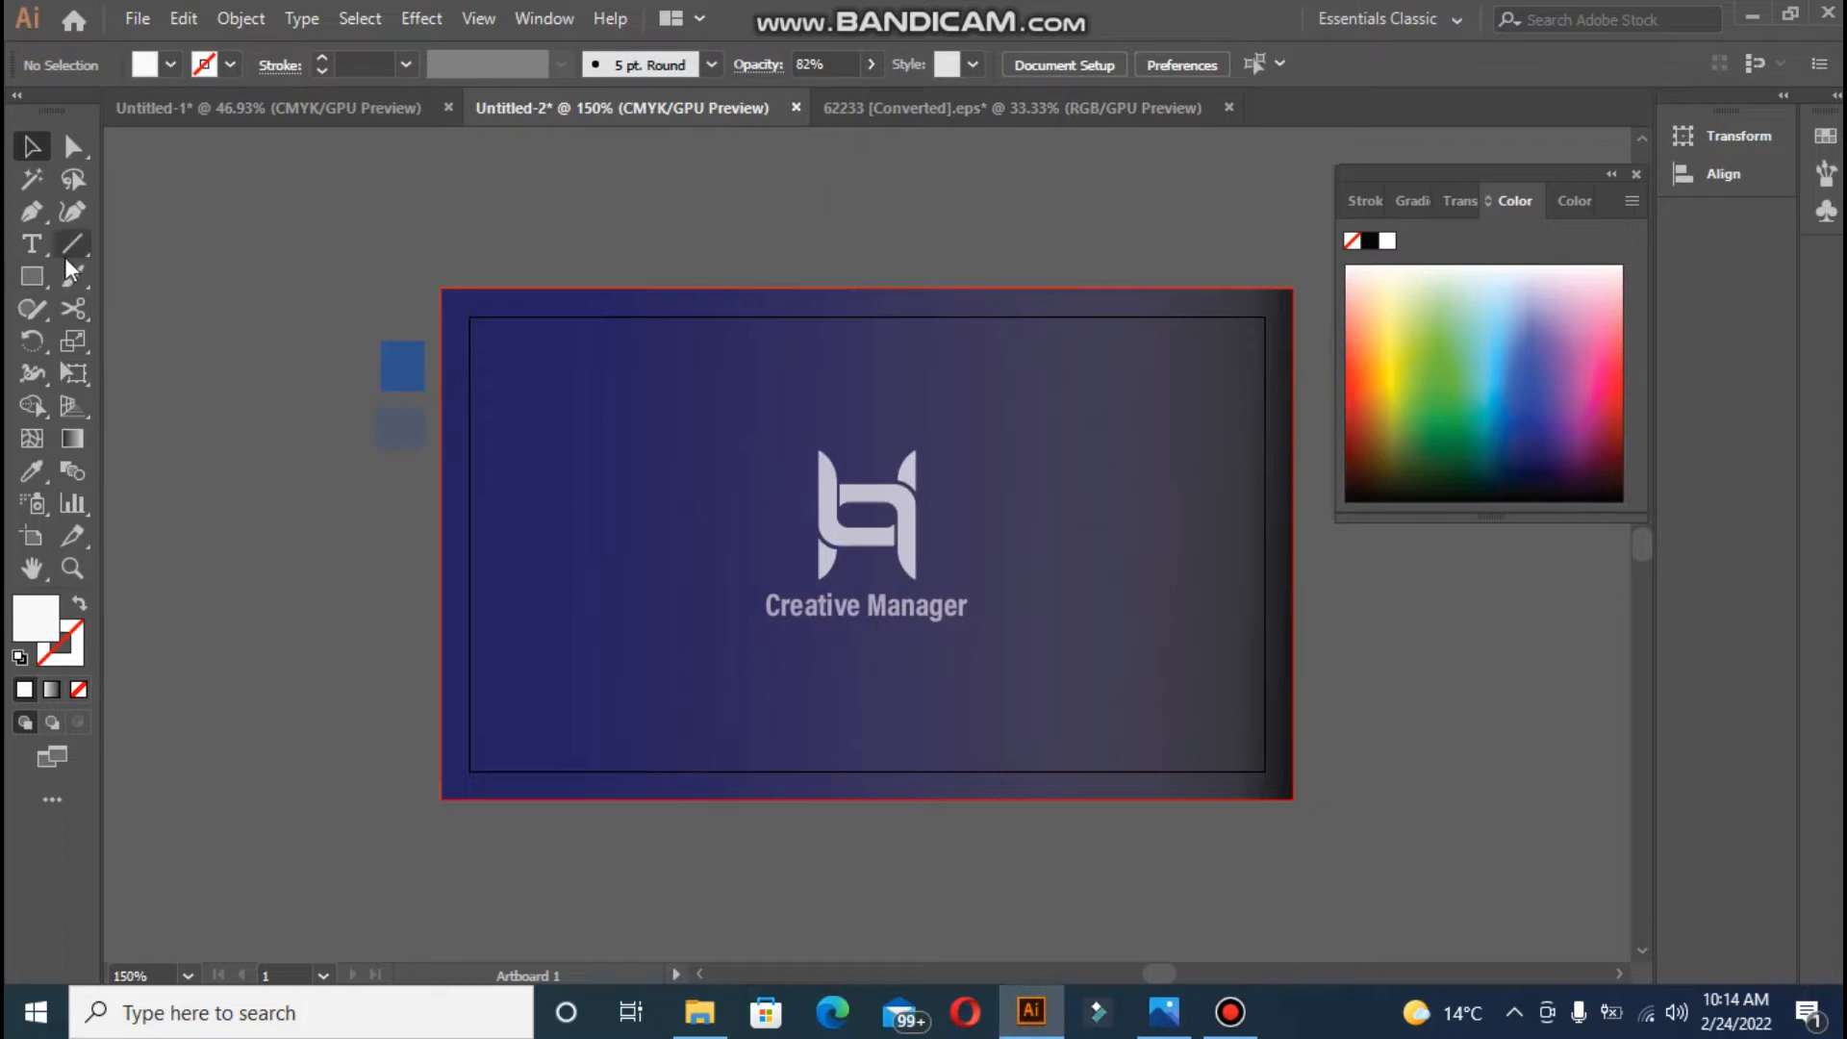
# - Draw a short white-stroke line at the card's bottom-left and copy it to the bottom-right
pyautogui.click(1231, 1012)
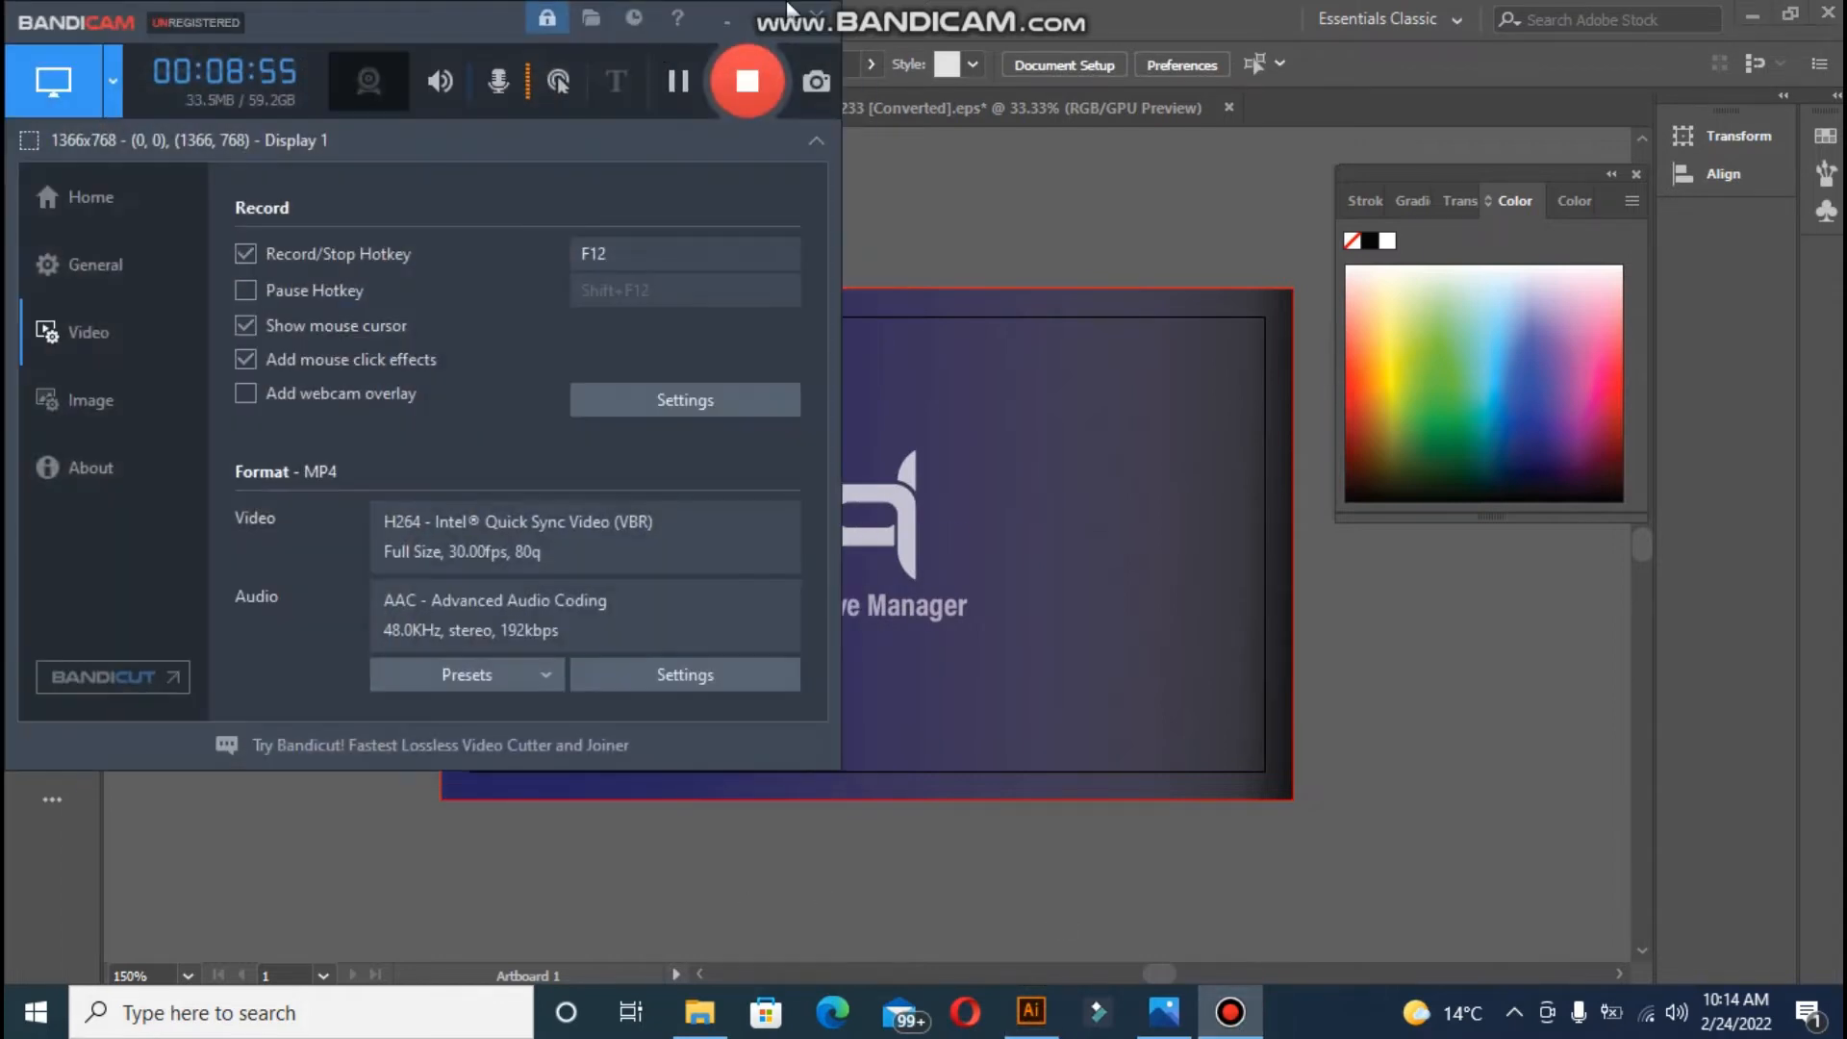
pyautogui.click(791, 13)
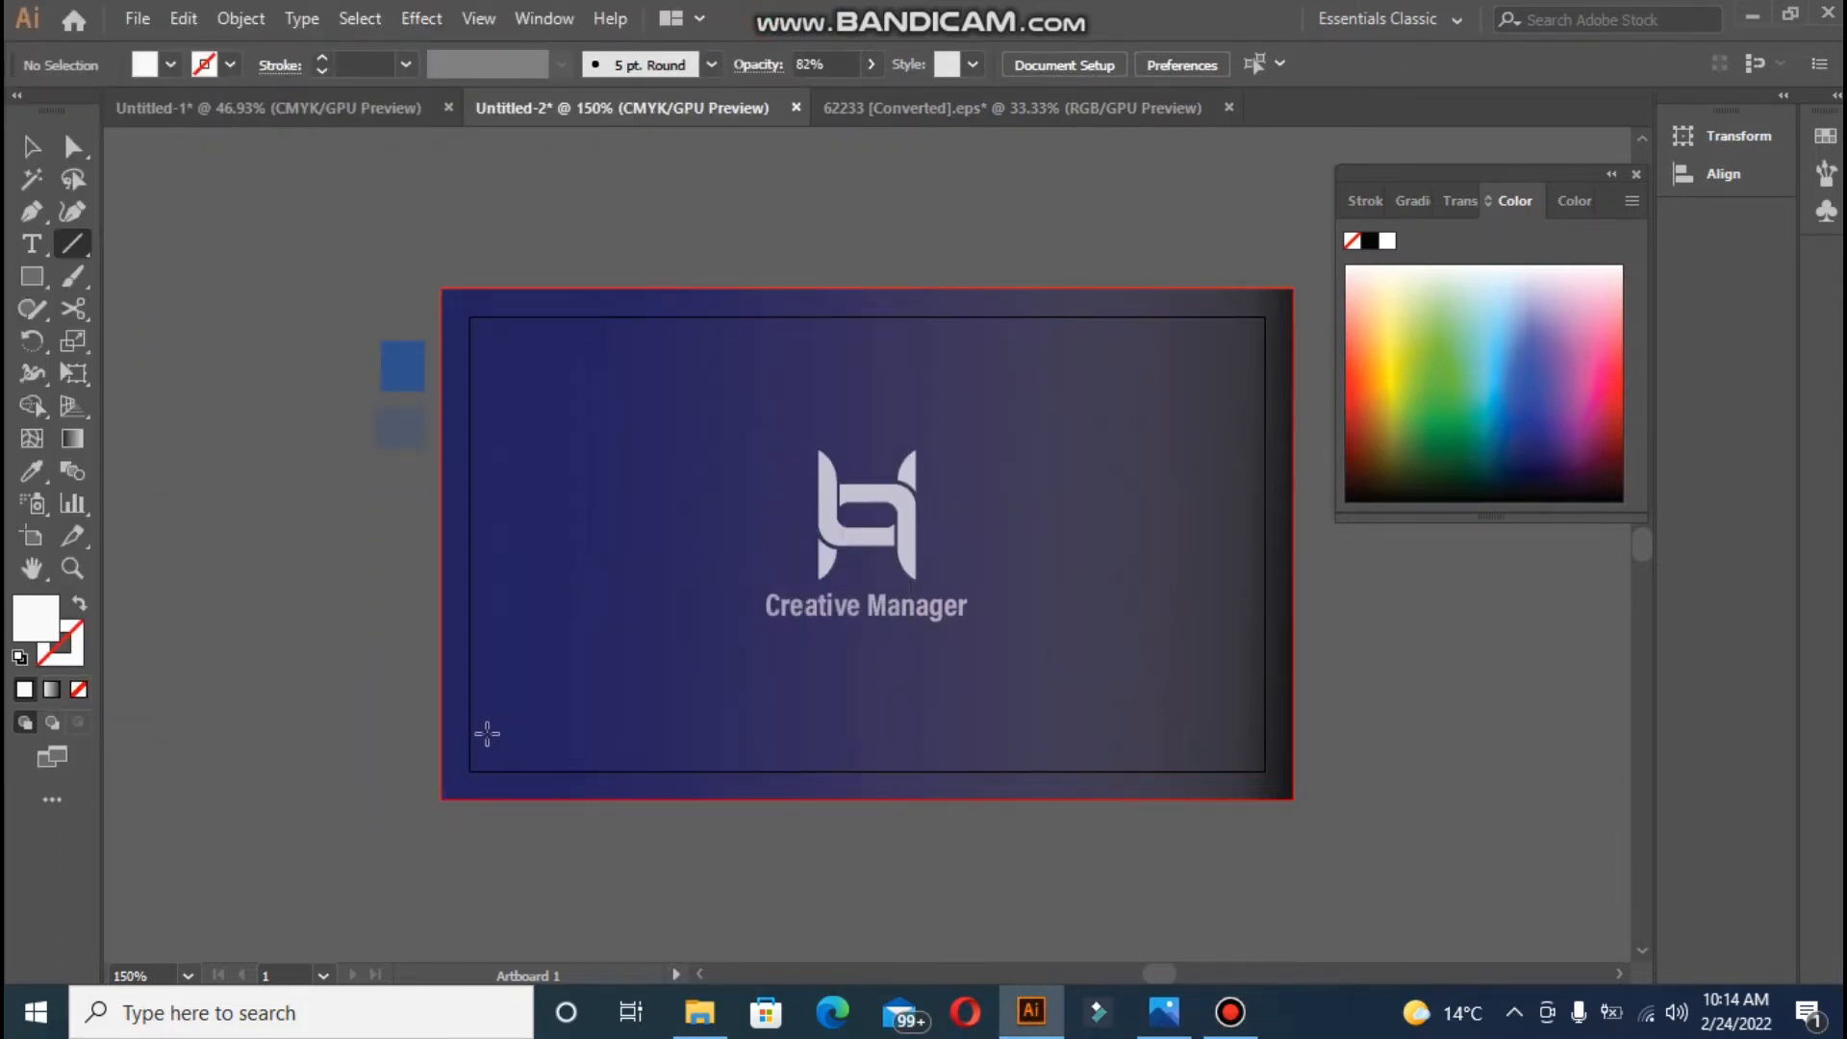
pyautogui.moveTo(487, 733); pyautogui.dragTo(673, 733)
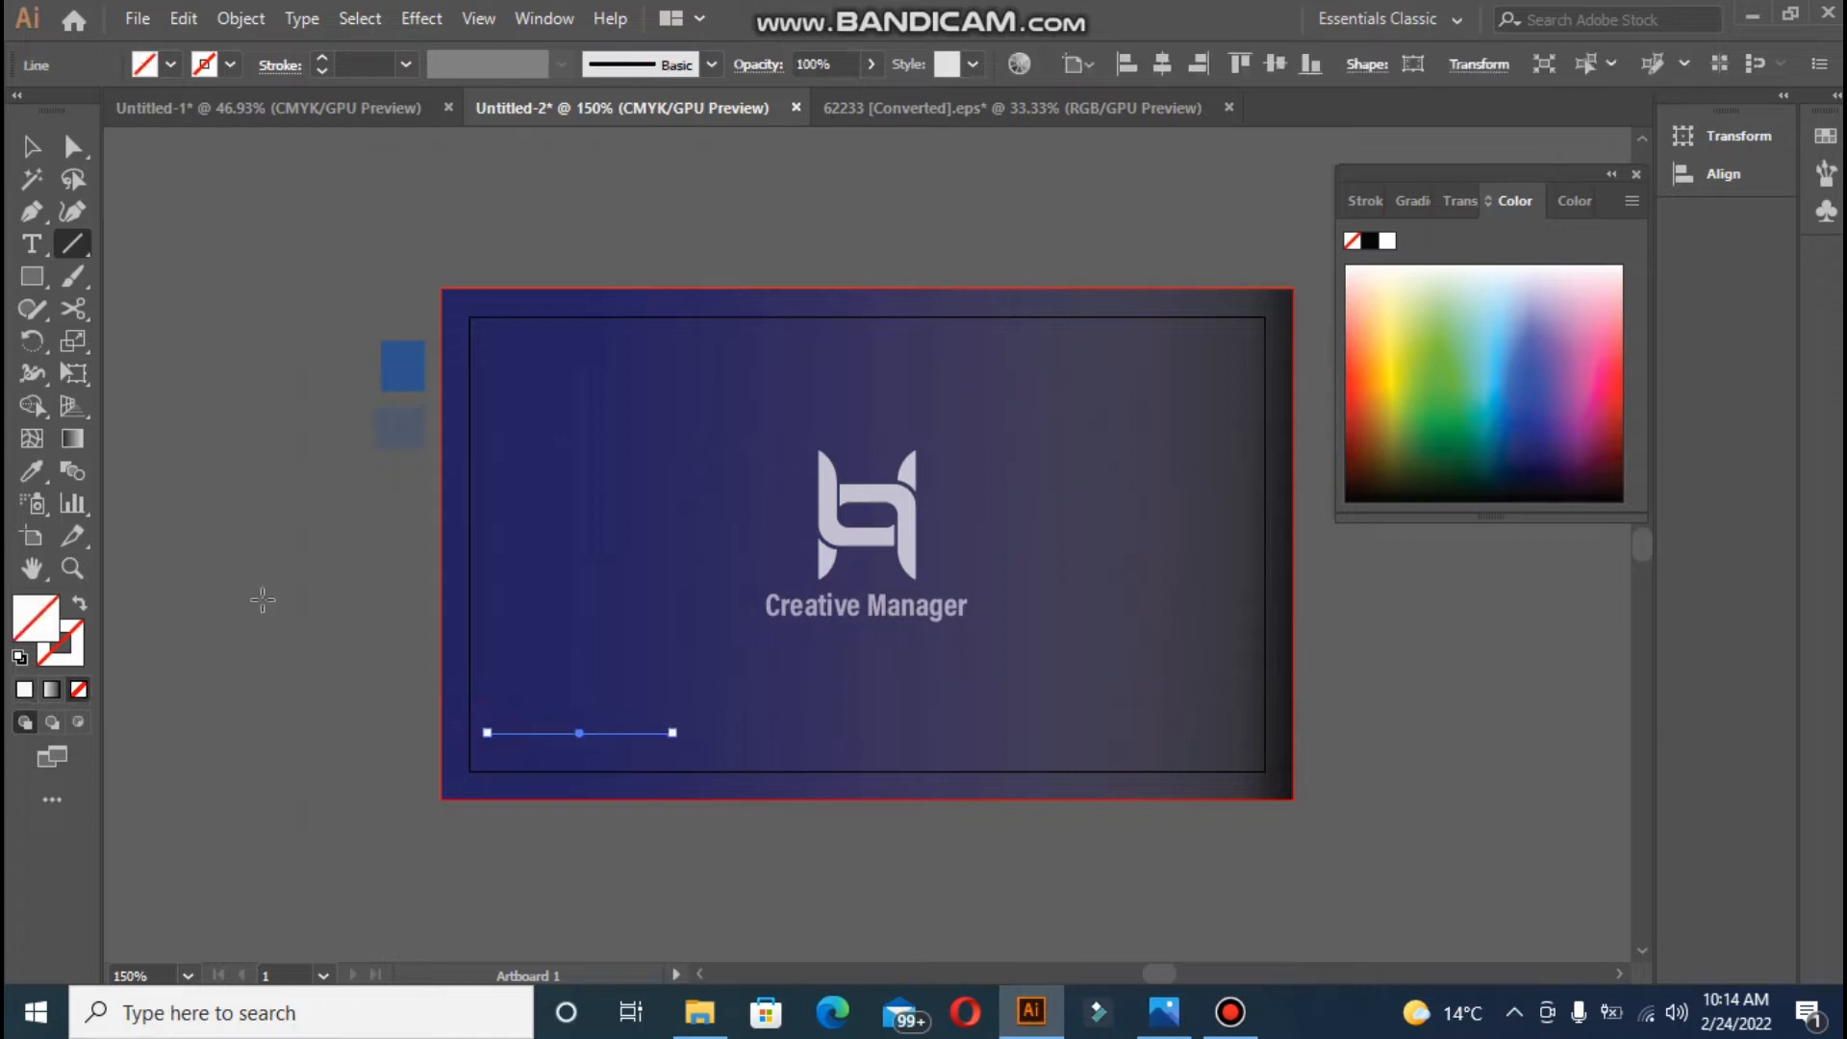
pyautogui.click(24, 689)
pyautogui.click(80, 603)
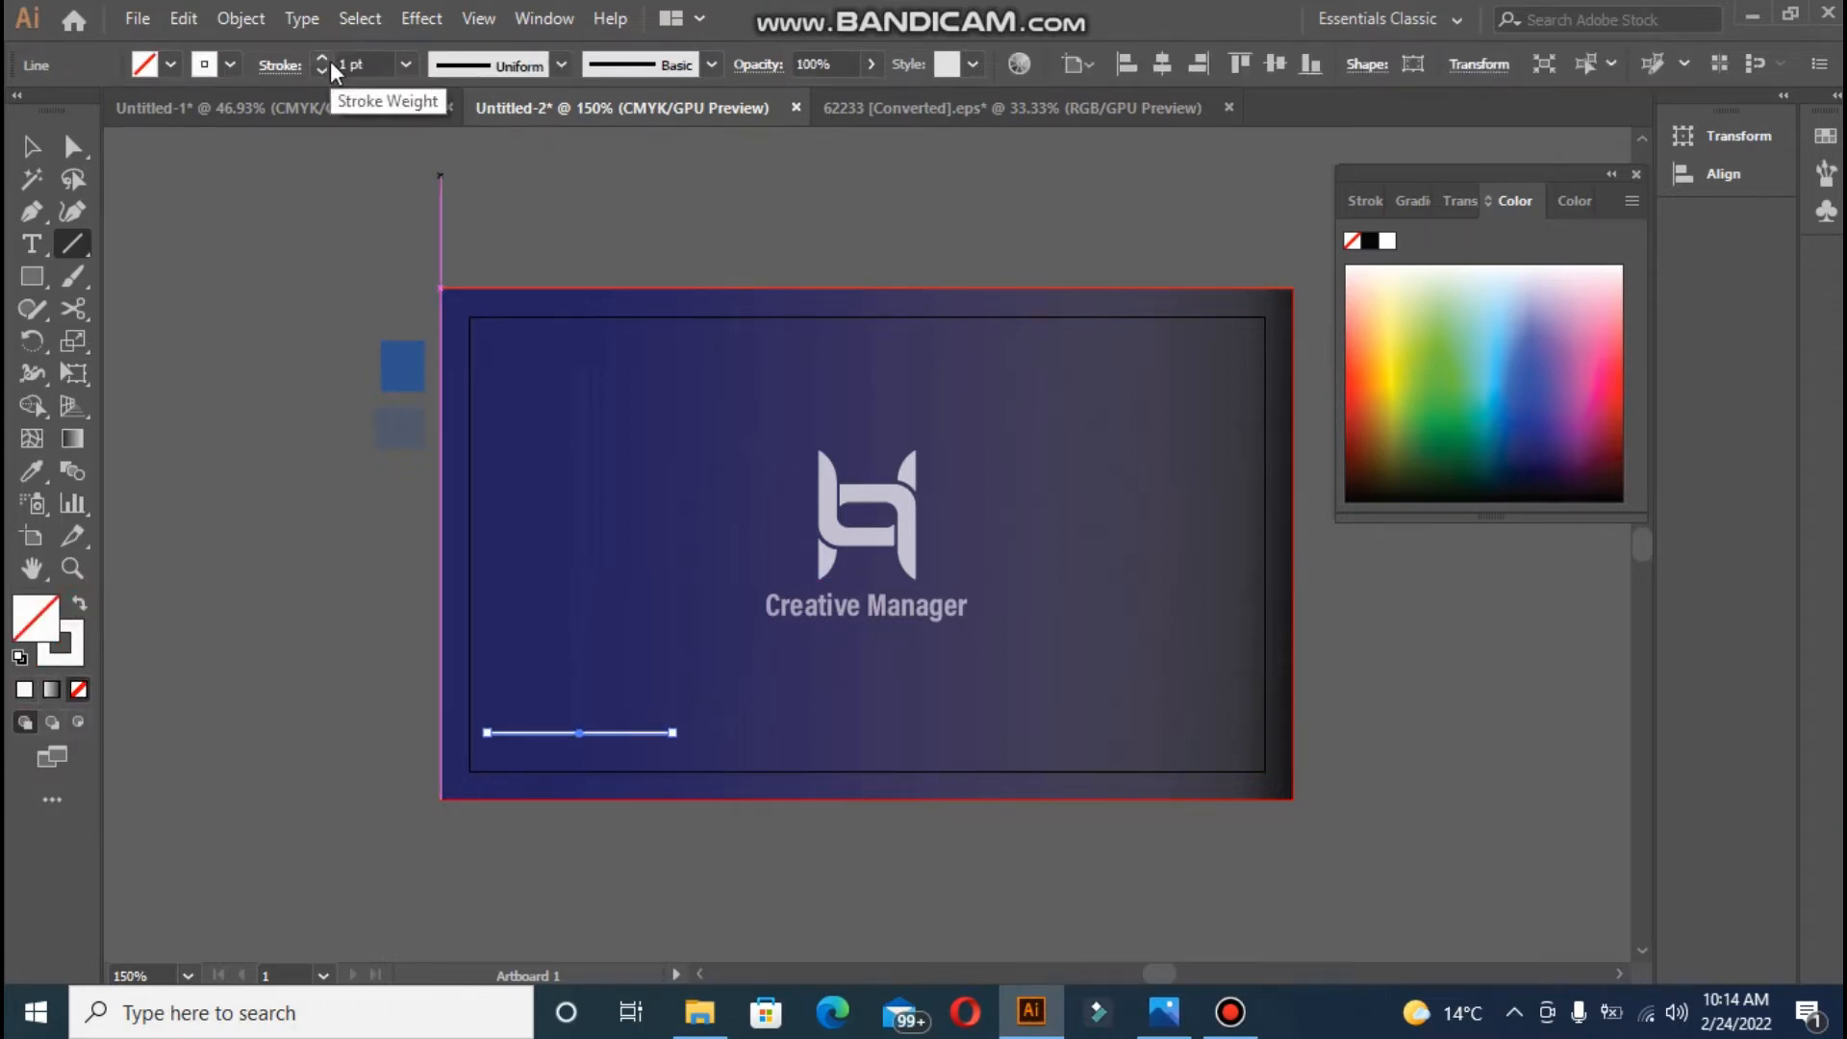
pyautogui.click(32, 147)
pyautogui.click(125, 285)
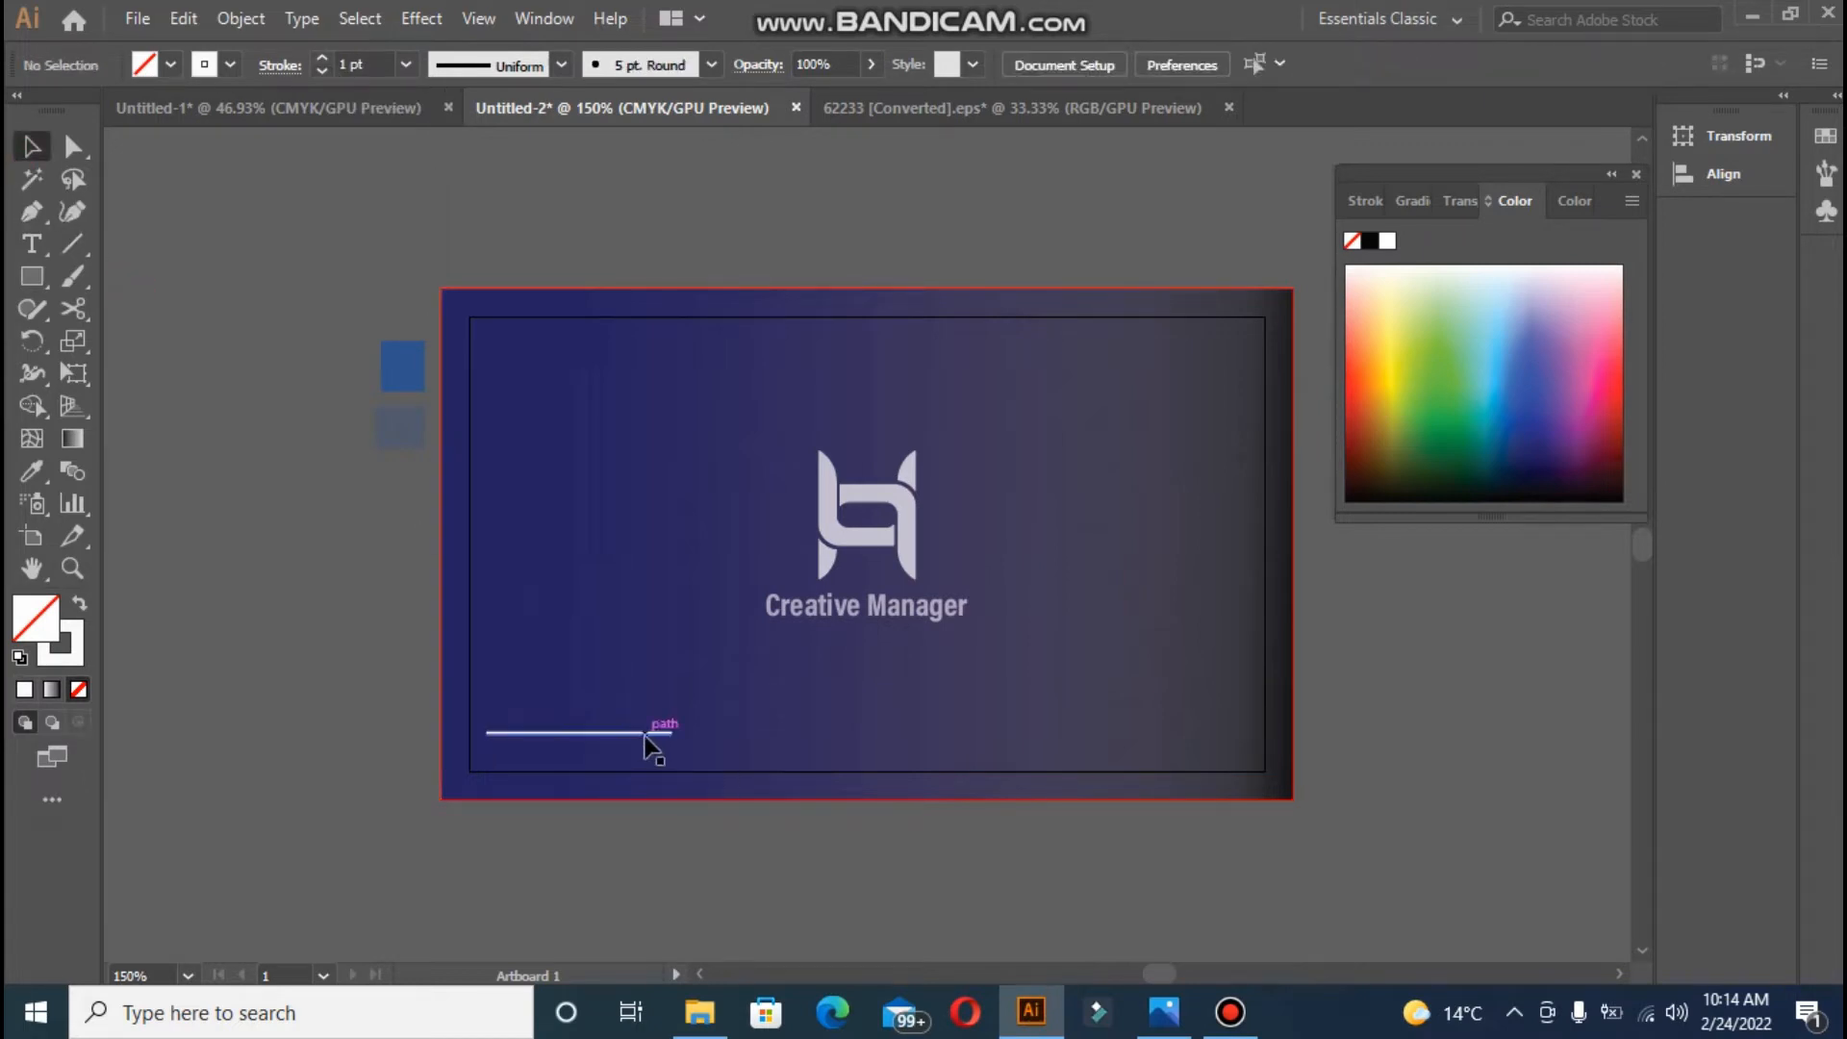
pyautogui.moveTo(655, 737); pyautogui.dragTo(1220, 741)
pyautogui.click(355, 564)
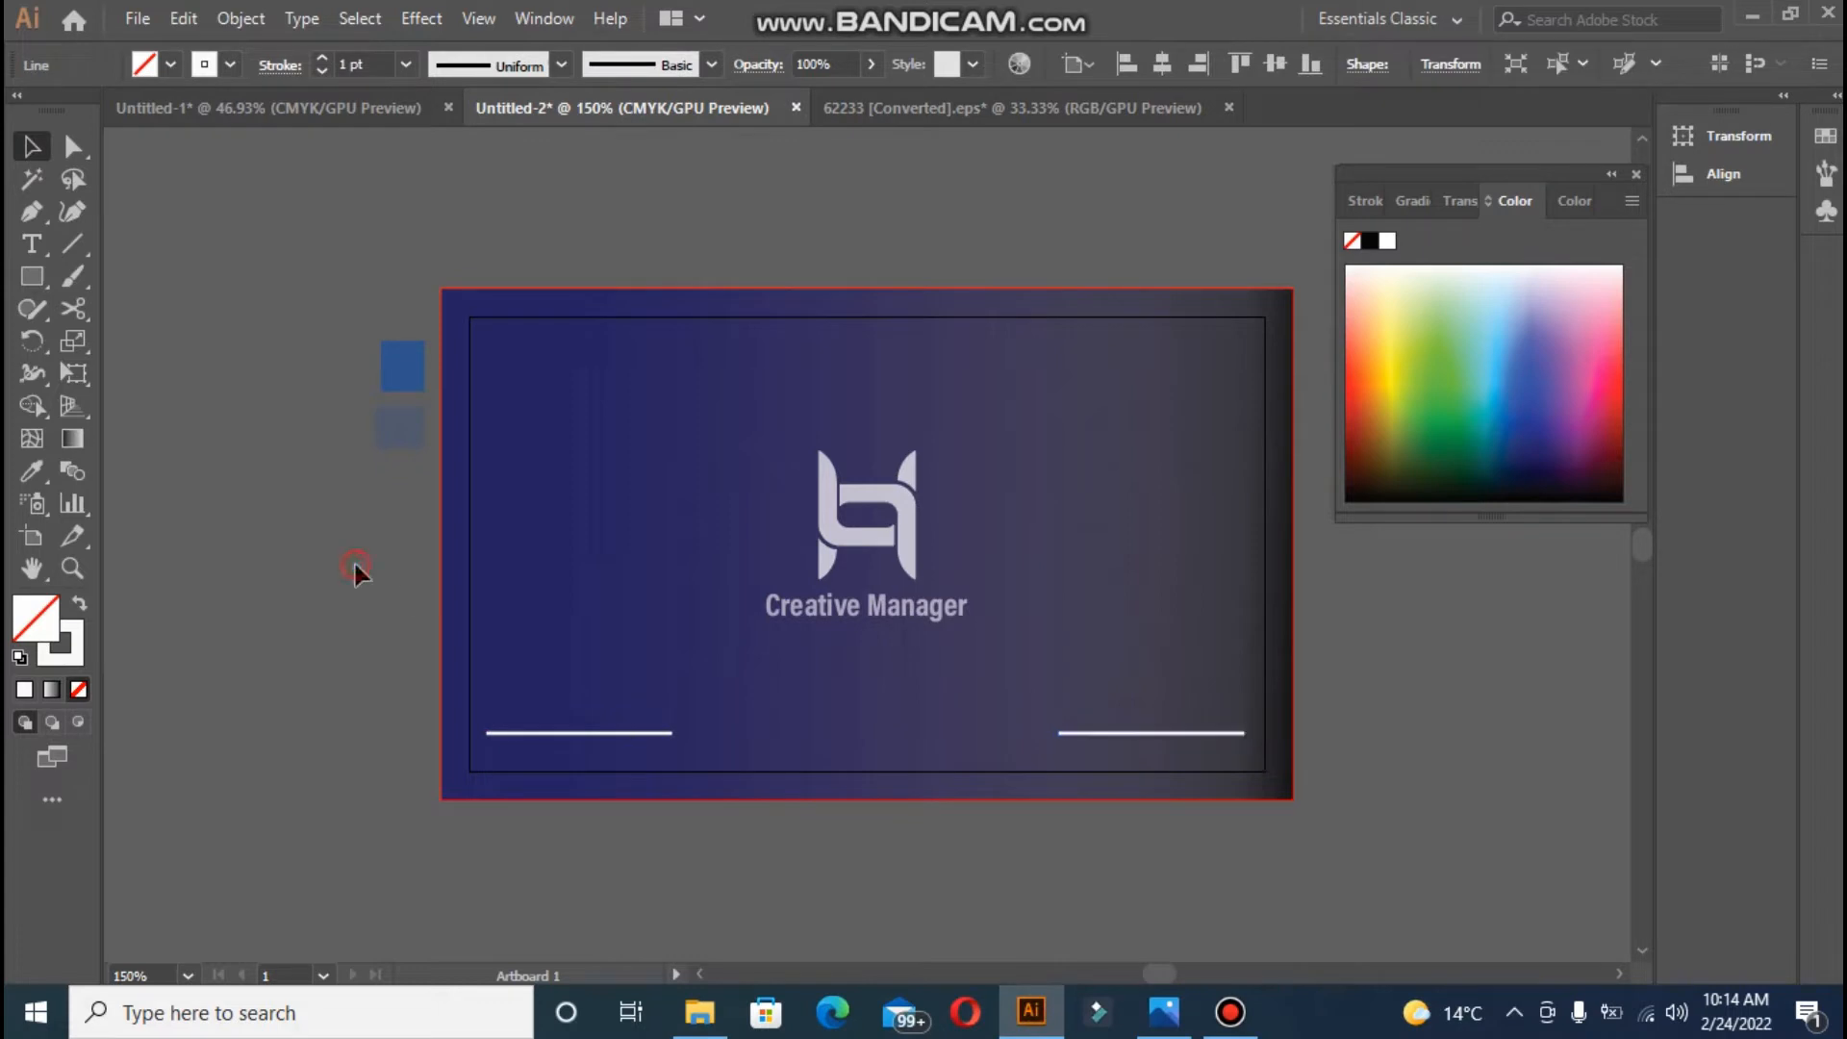
pyautogui.click(36, 240)
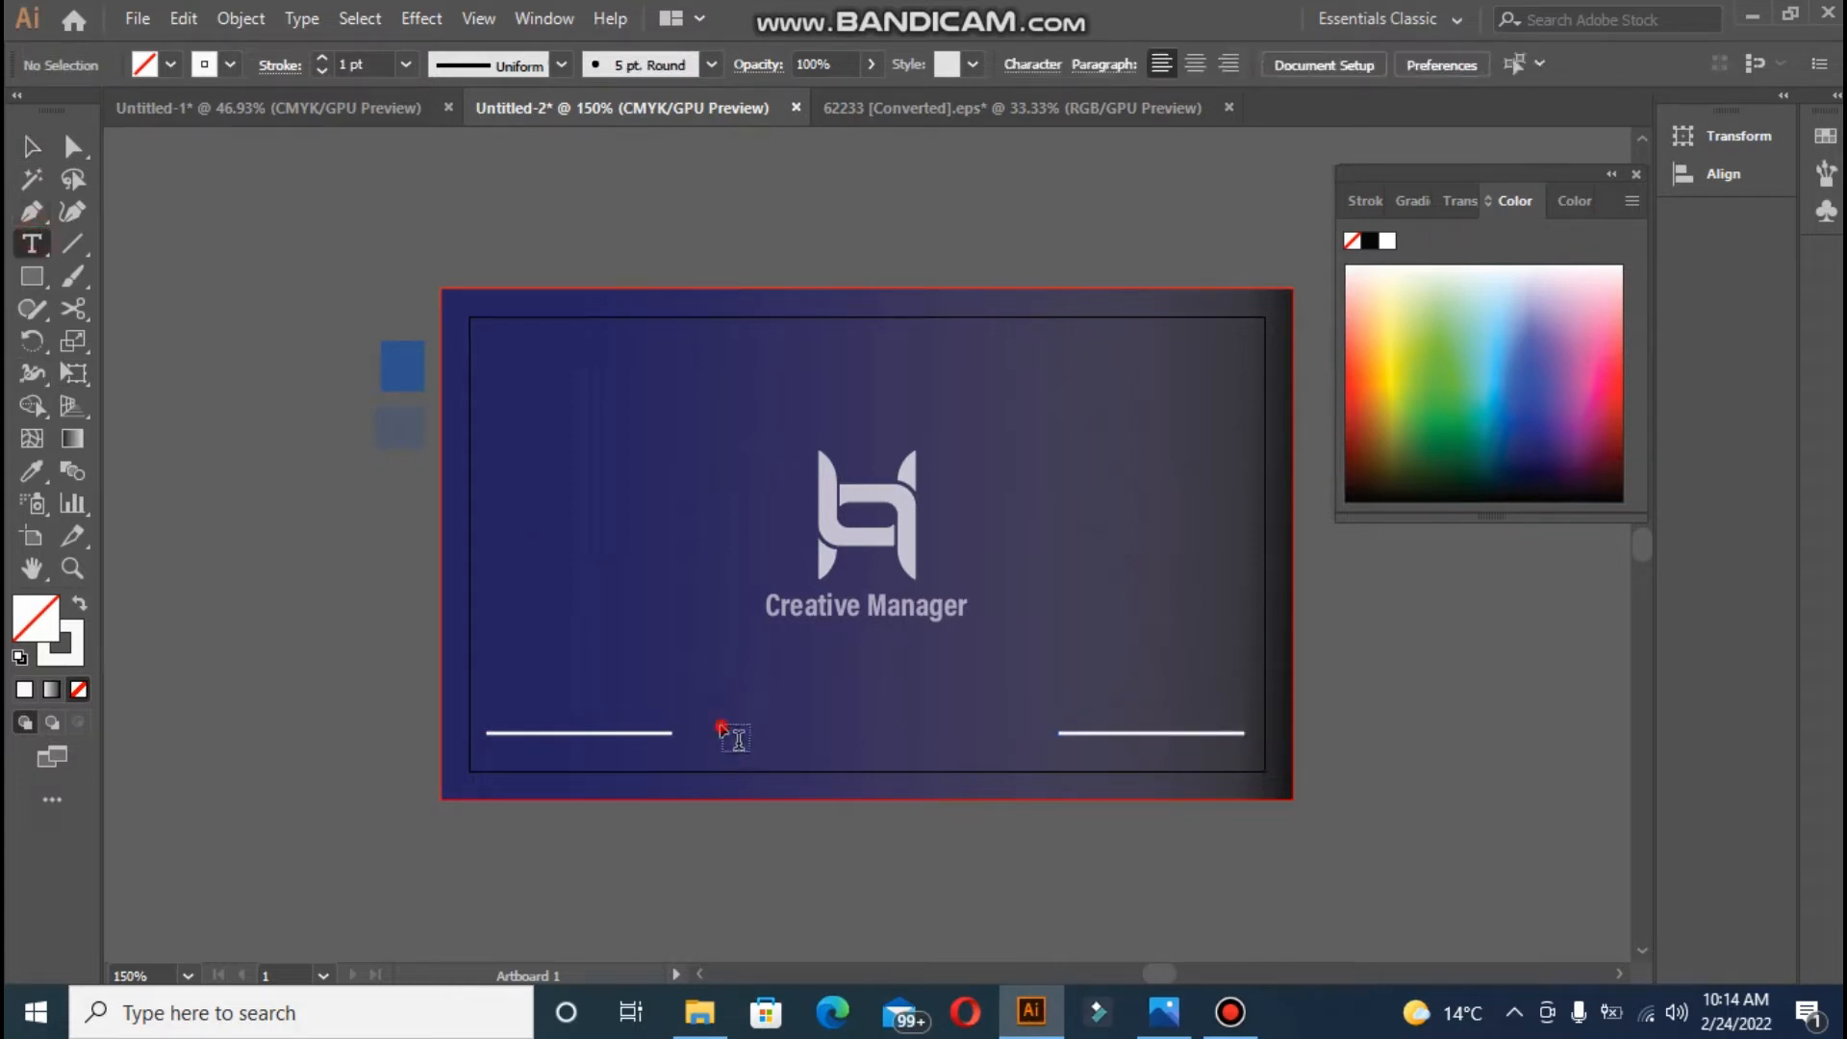
pyautogui.click(738, 738)
pyautogui.write('W')
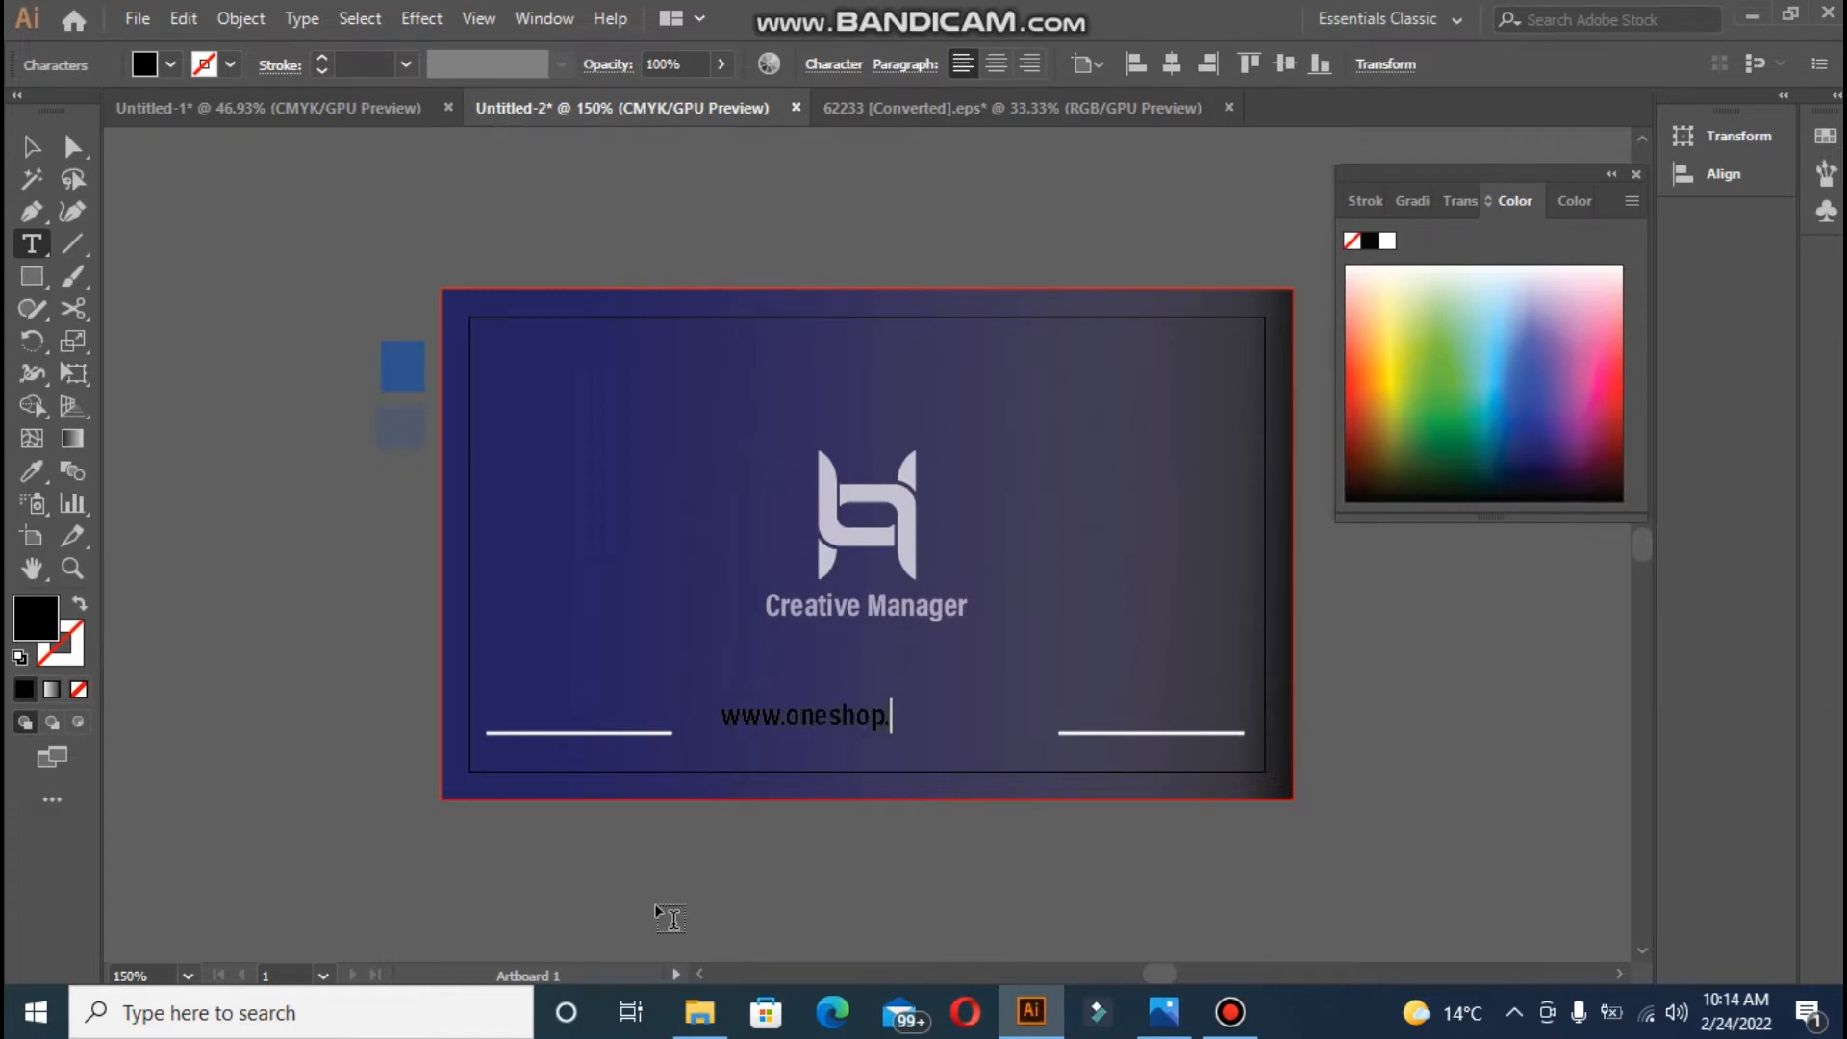
pyautogui.click(32, 154)
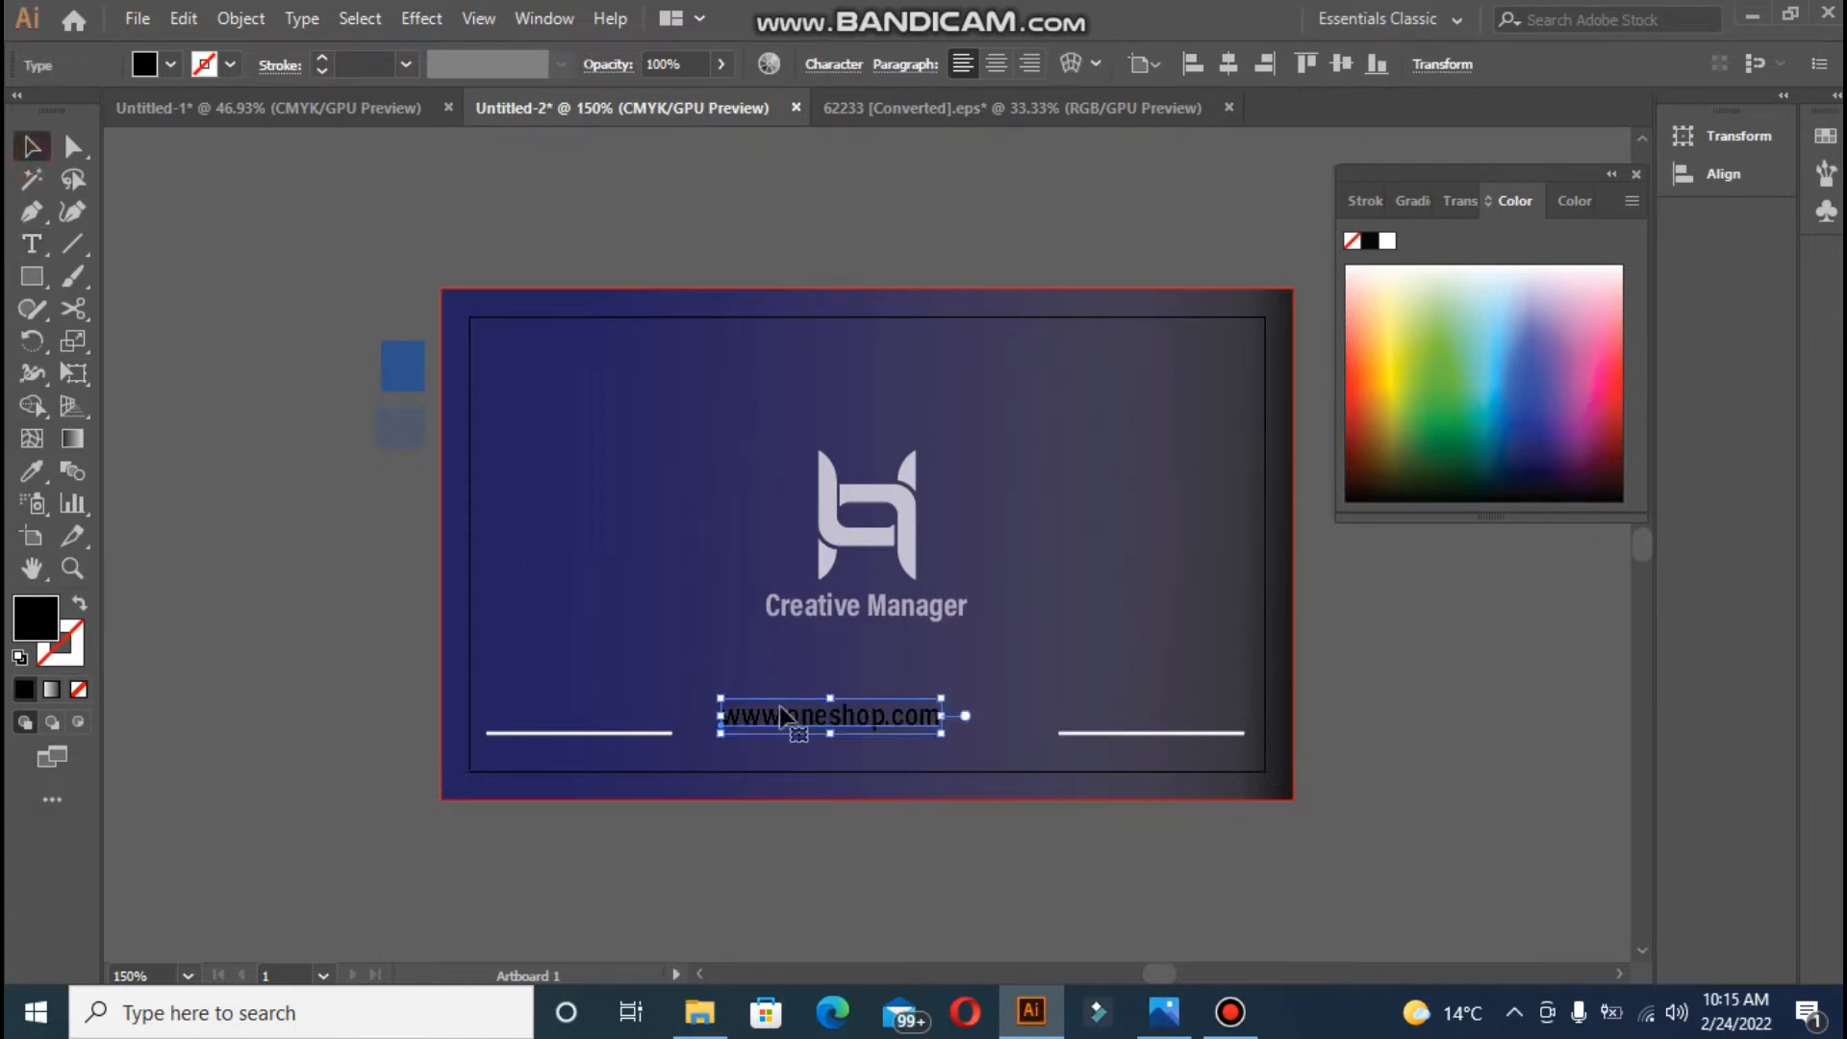
pyautogui.moveTo(781, 715); pyautogui.dragTo(791, 724)
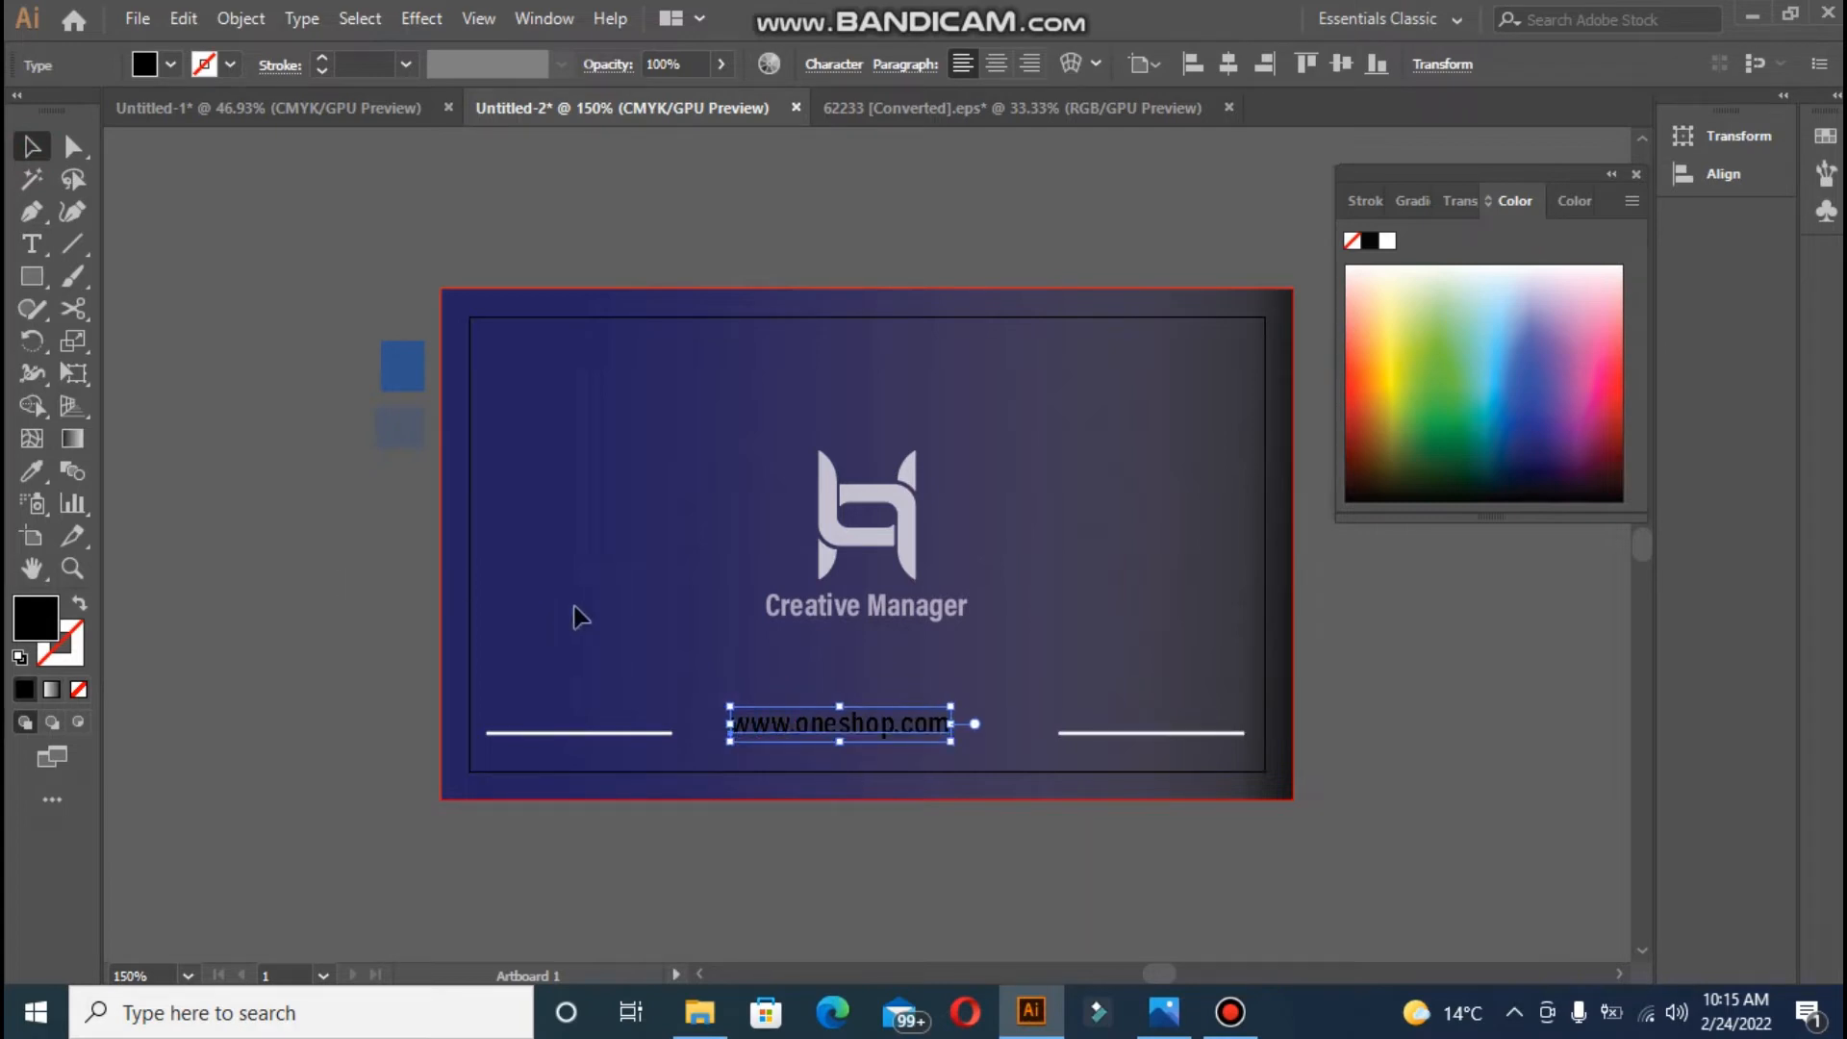
pyautogui.click(1228, 63)
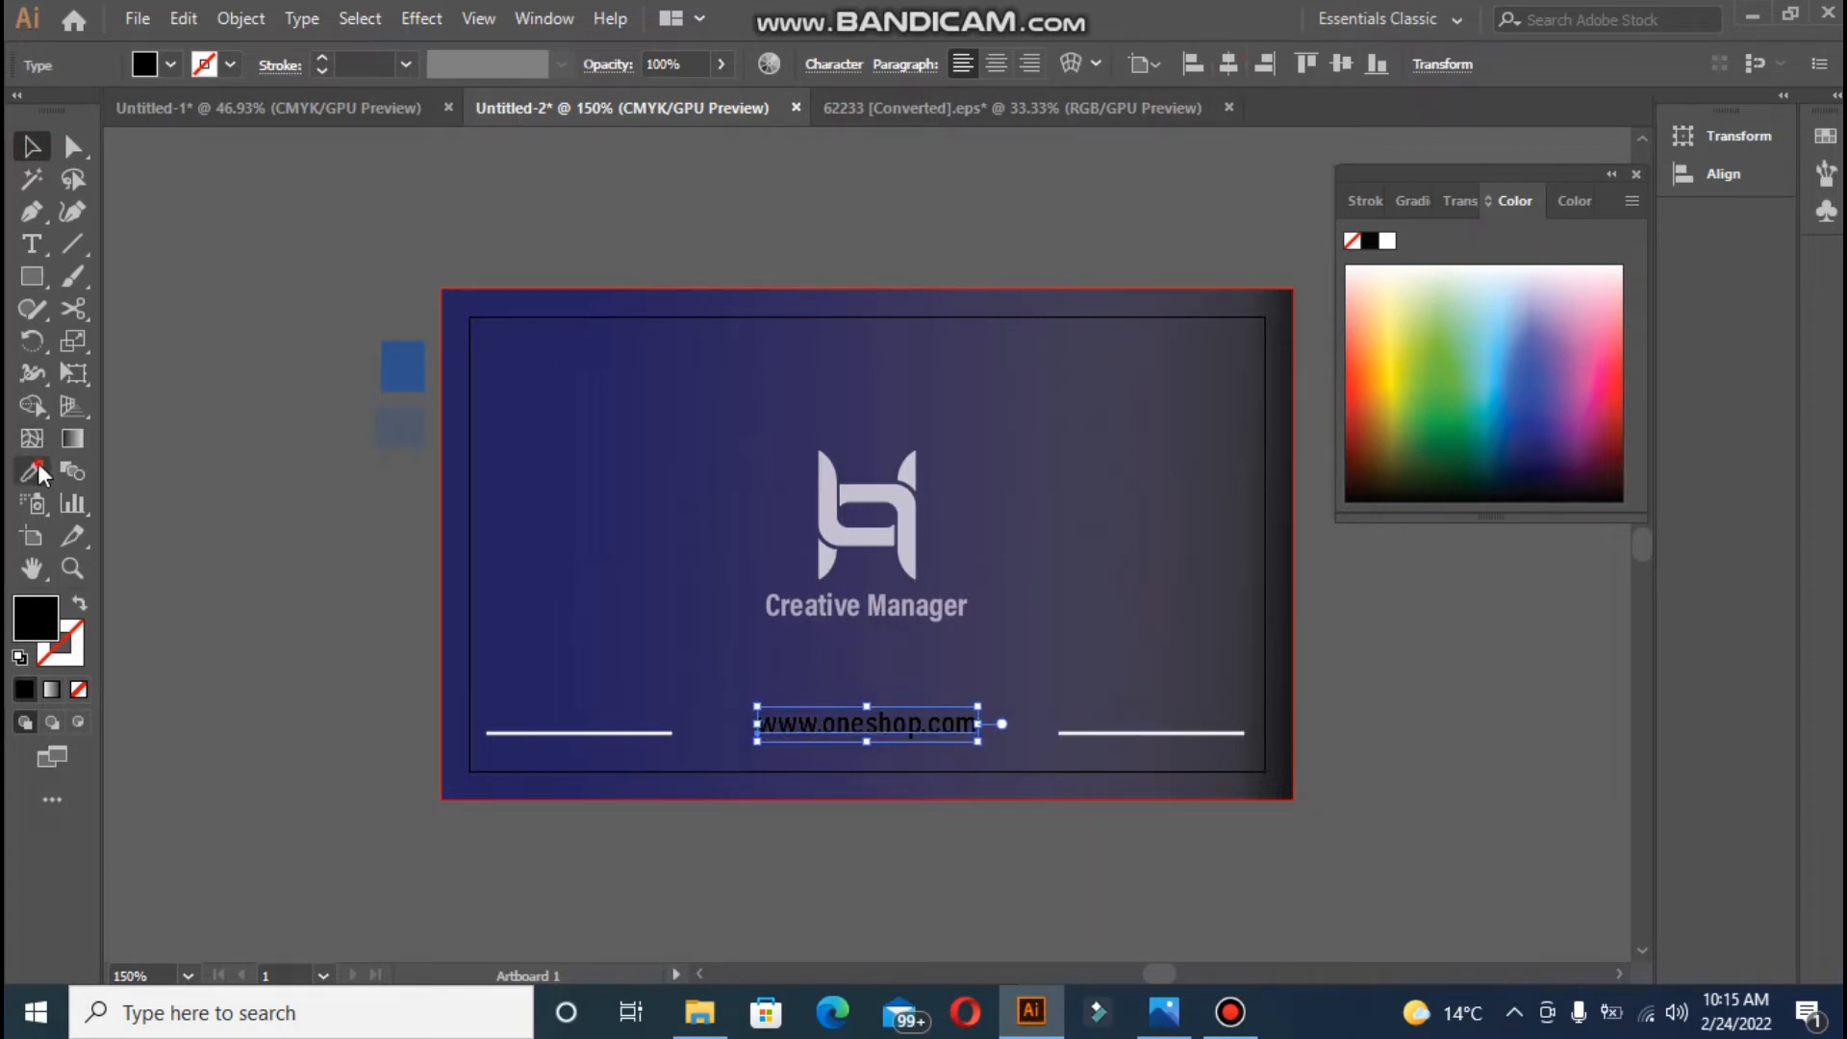
pyautogui.click(36, 471)
pyautogui.click(835, 492)
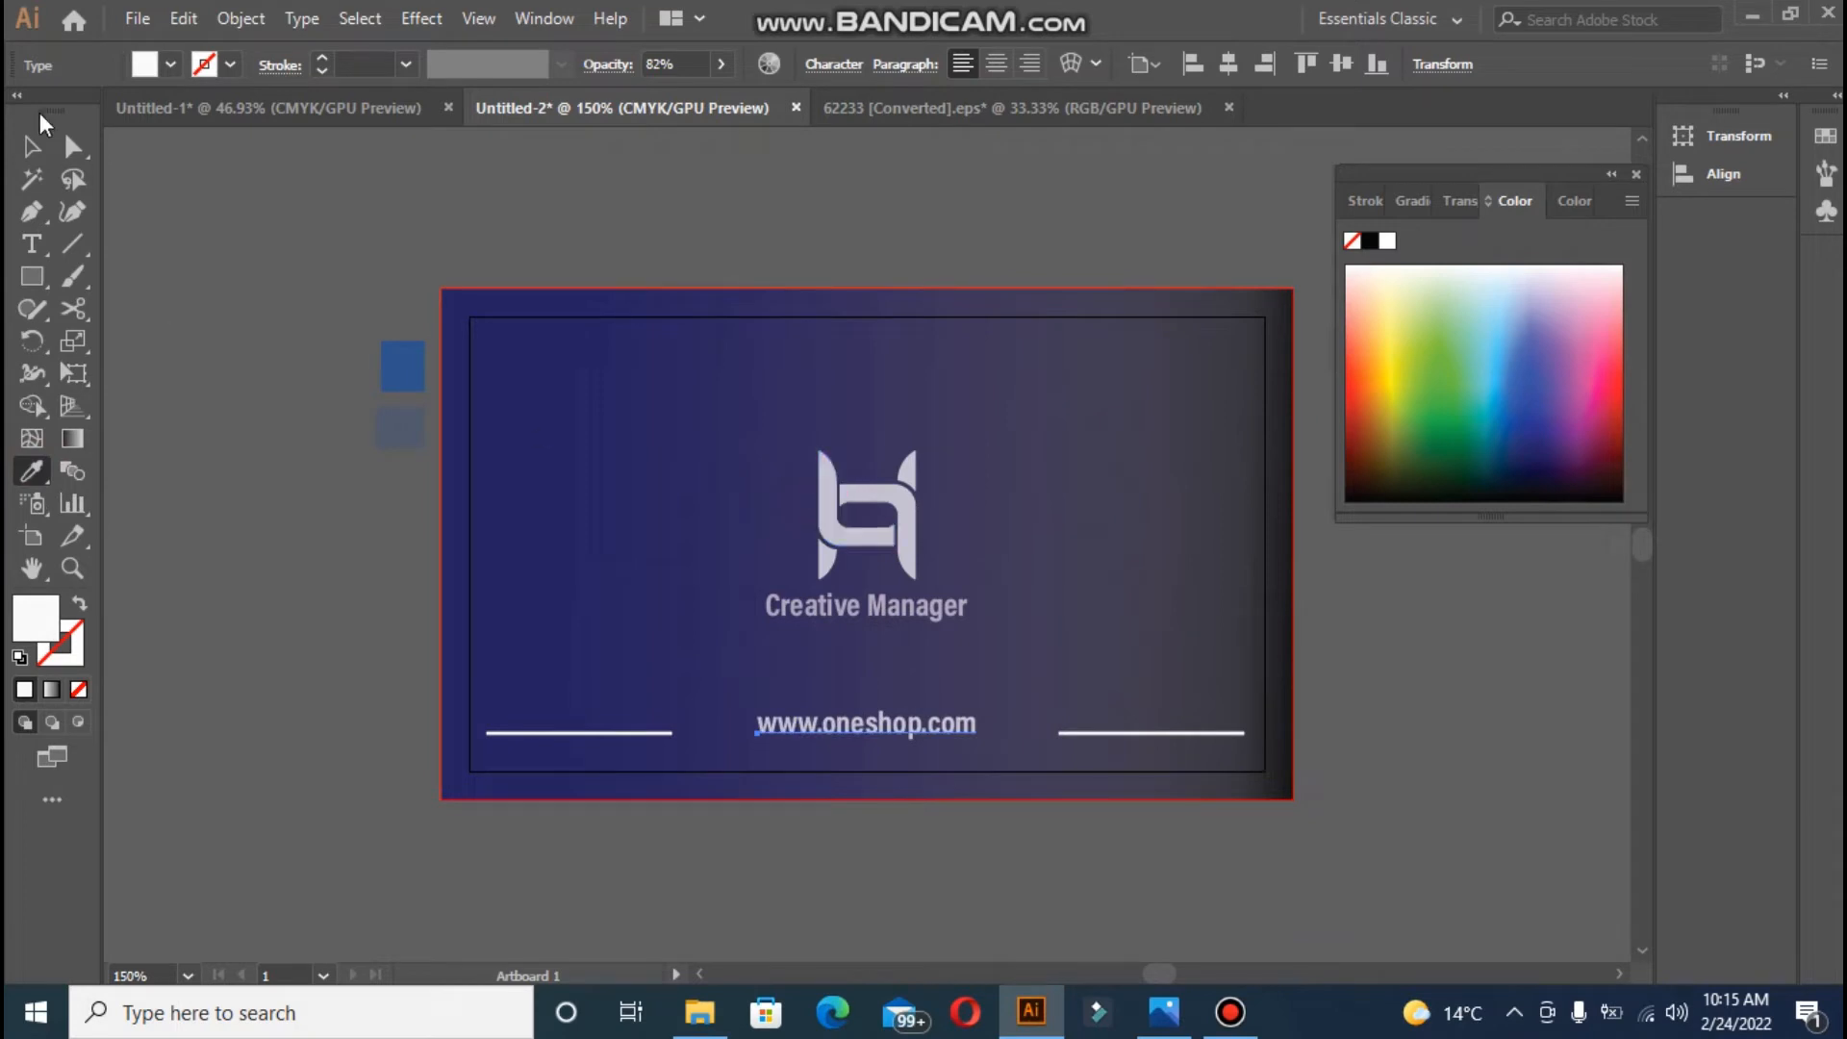
pyautogui.click(34, 146)
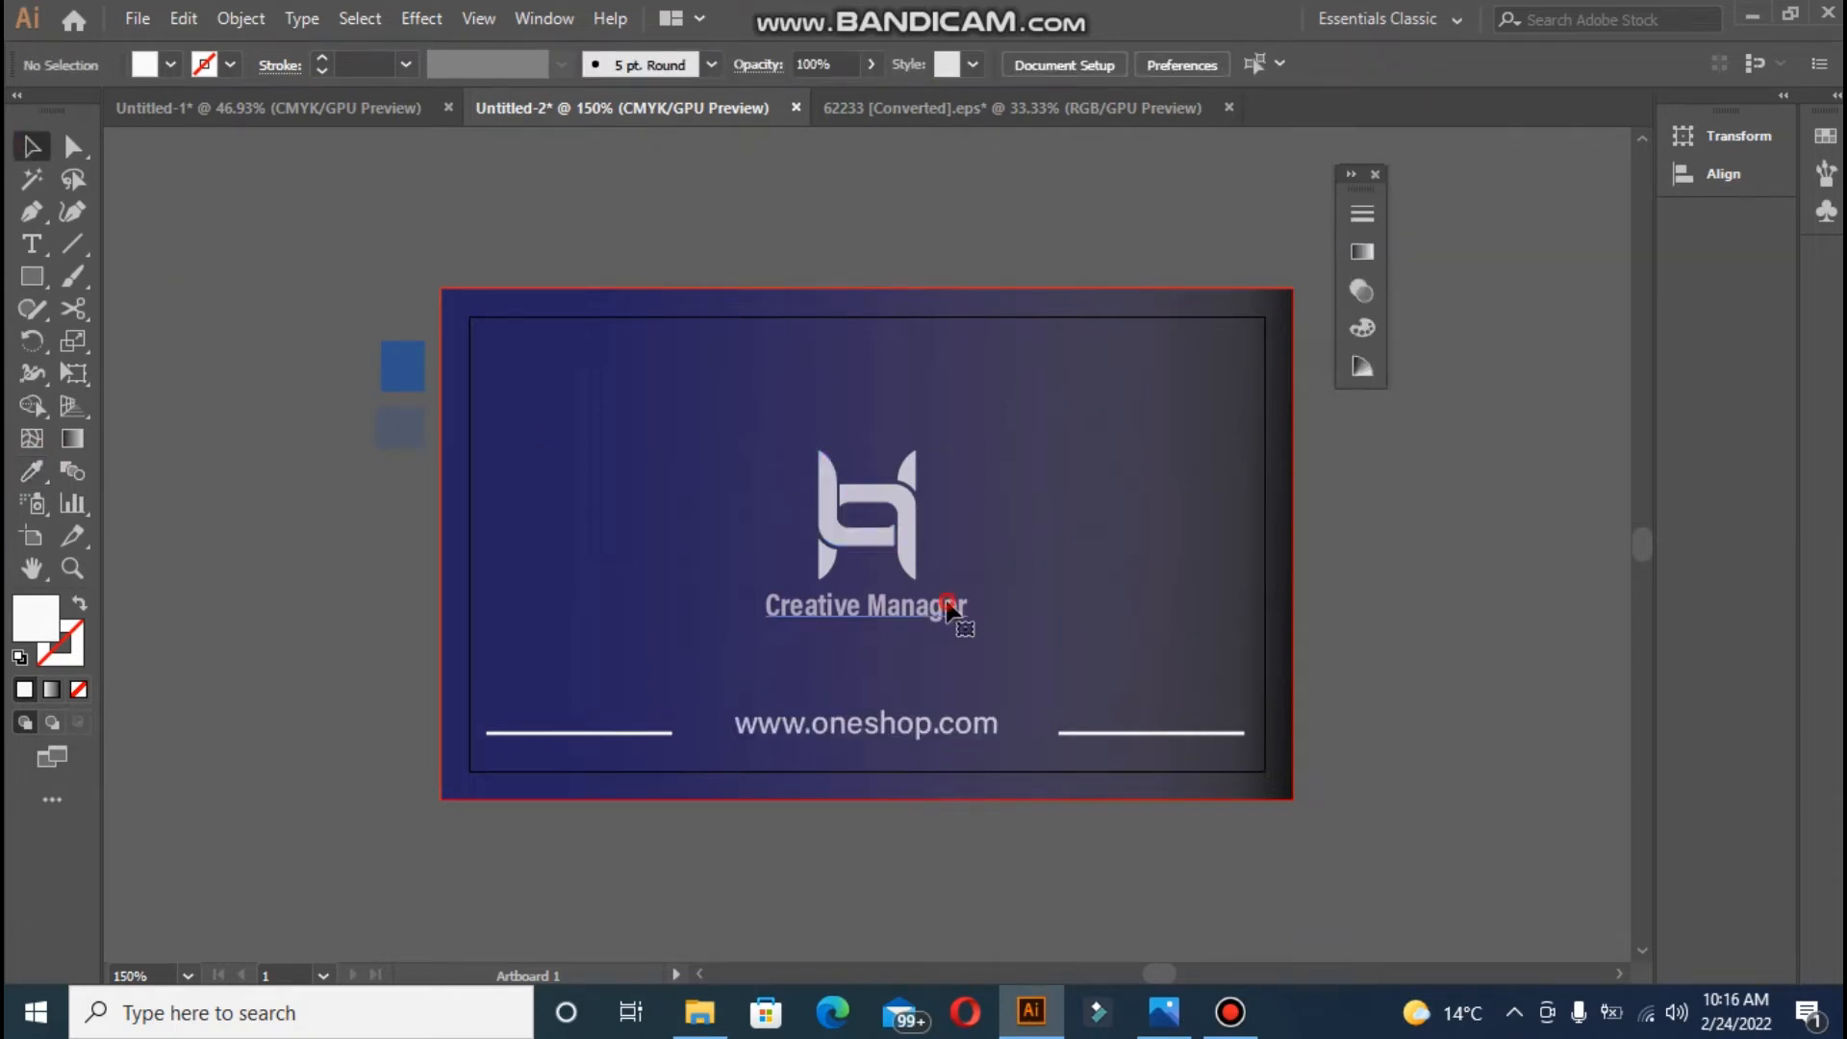
pyautogui.doubleClick(948, 607)
pyautogui.hotkey('ctrl', 'a')
pyautogui.press('BackSpace')
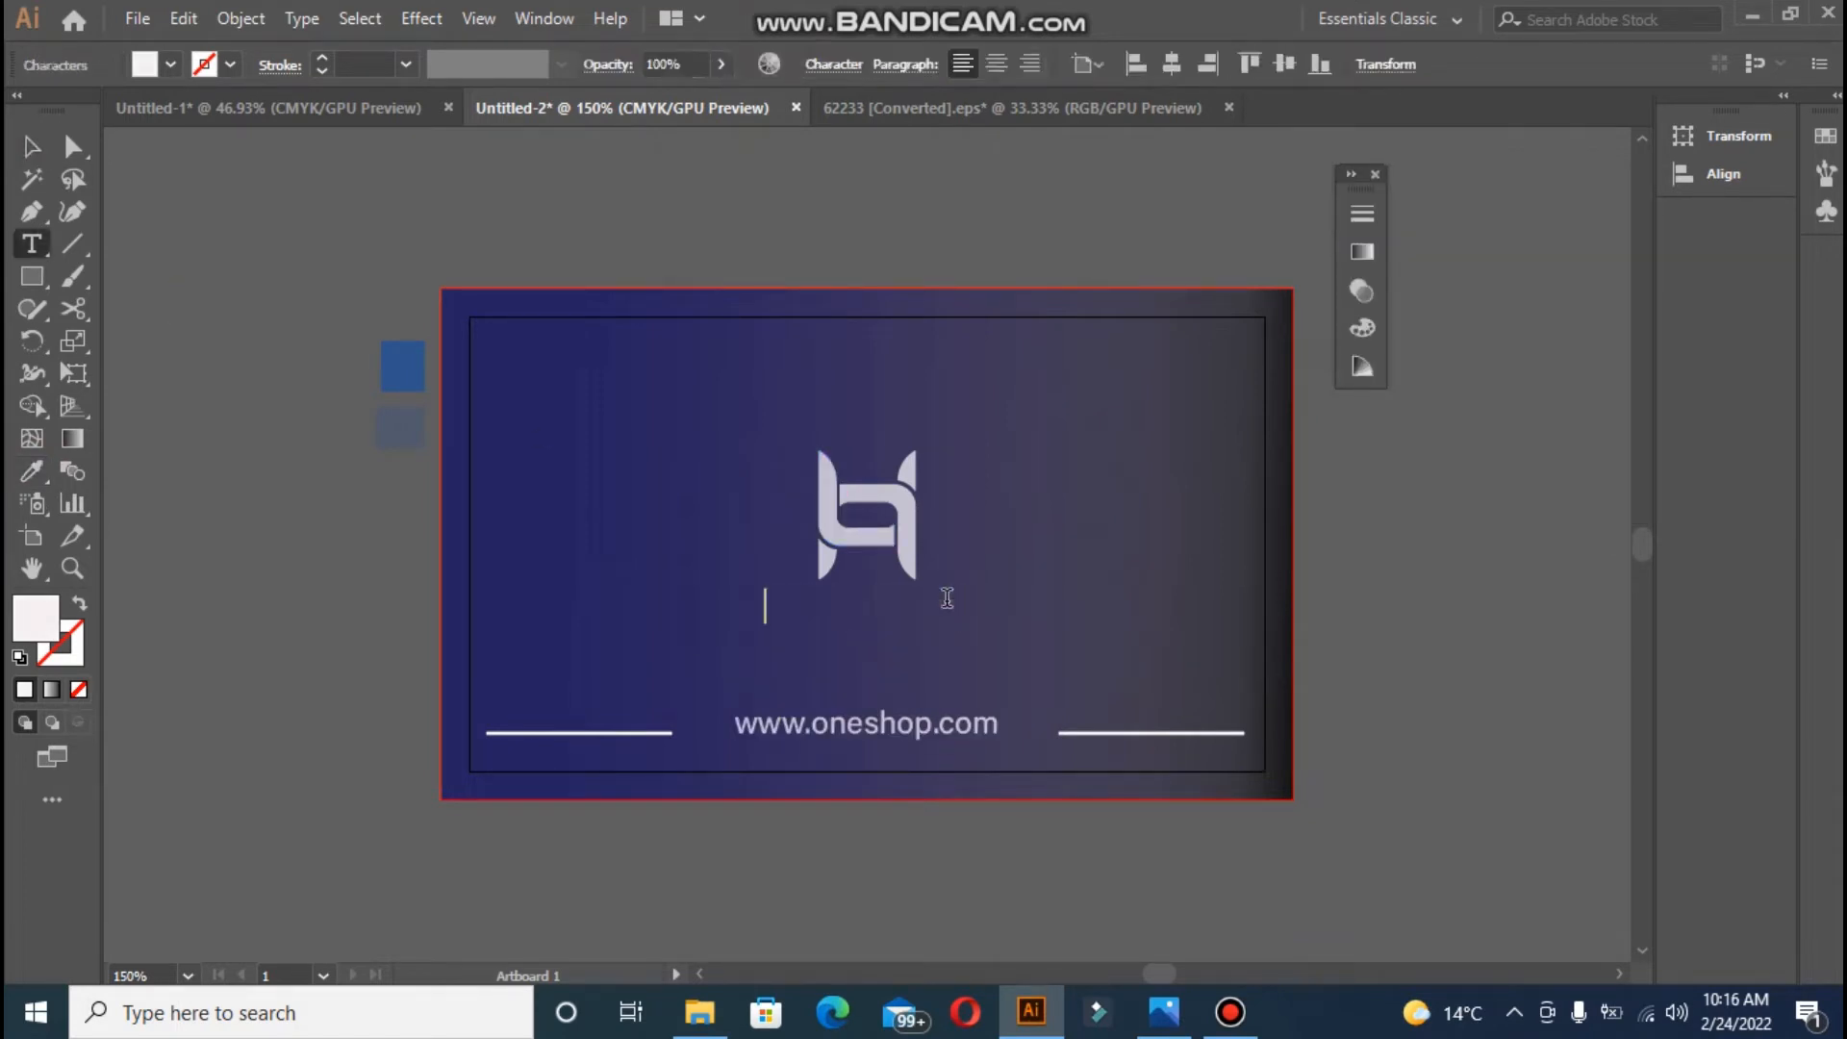
pyautogui.write('ONE SHOT')
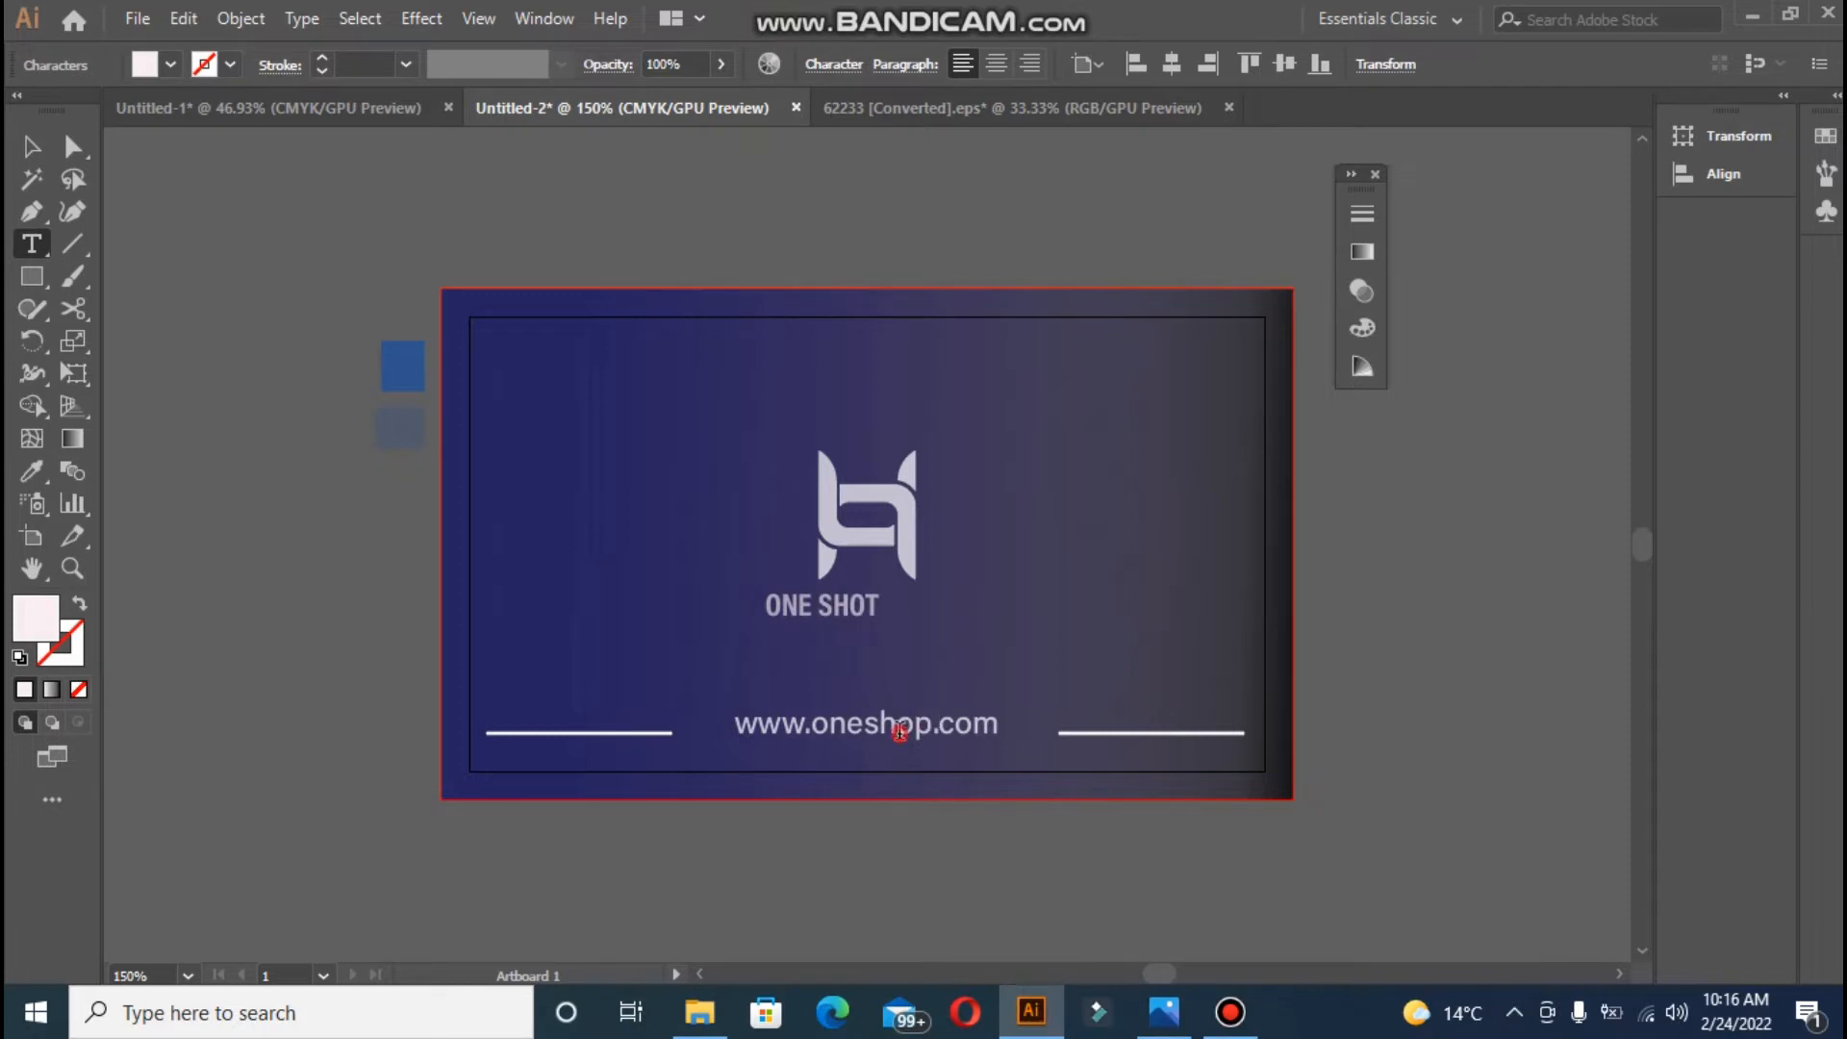
pyautogui.click(900, 733)
pyautogui.press('Right')
pyautogui.press('Right')
pyautogui.write('\\')
pyautogui.press('BackSpace')
pyautogui.press('BackSpace')
pyautogui.write('T')
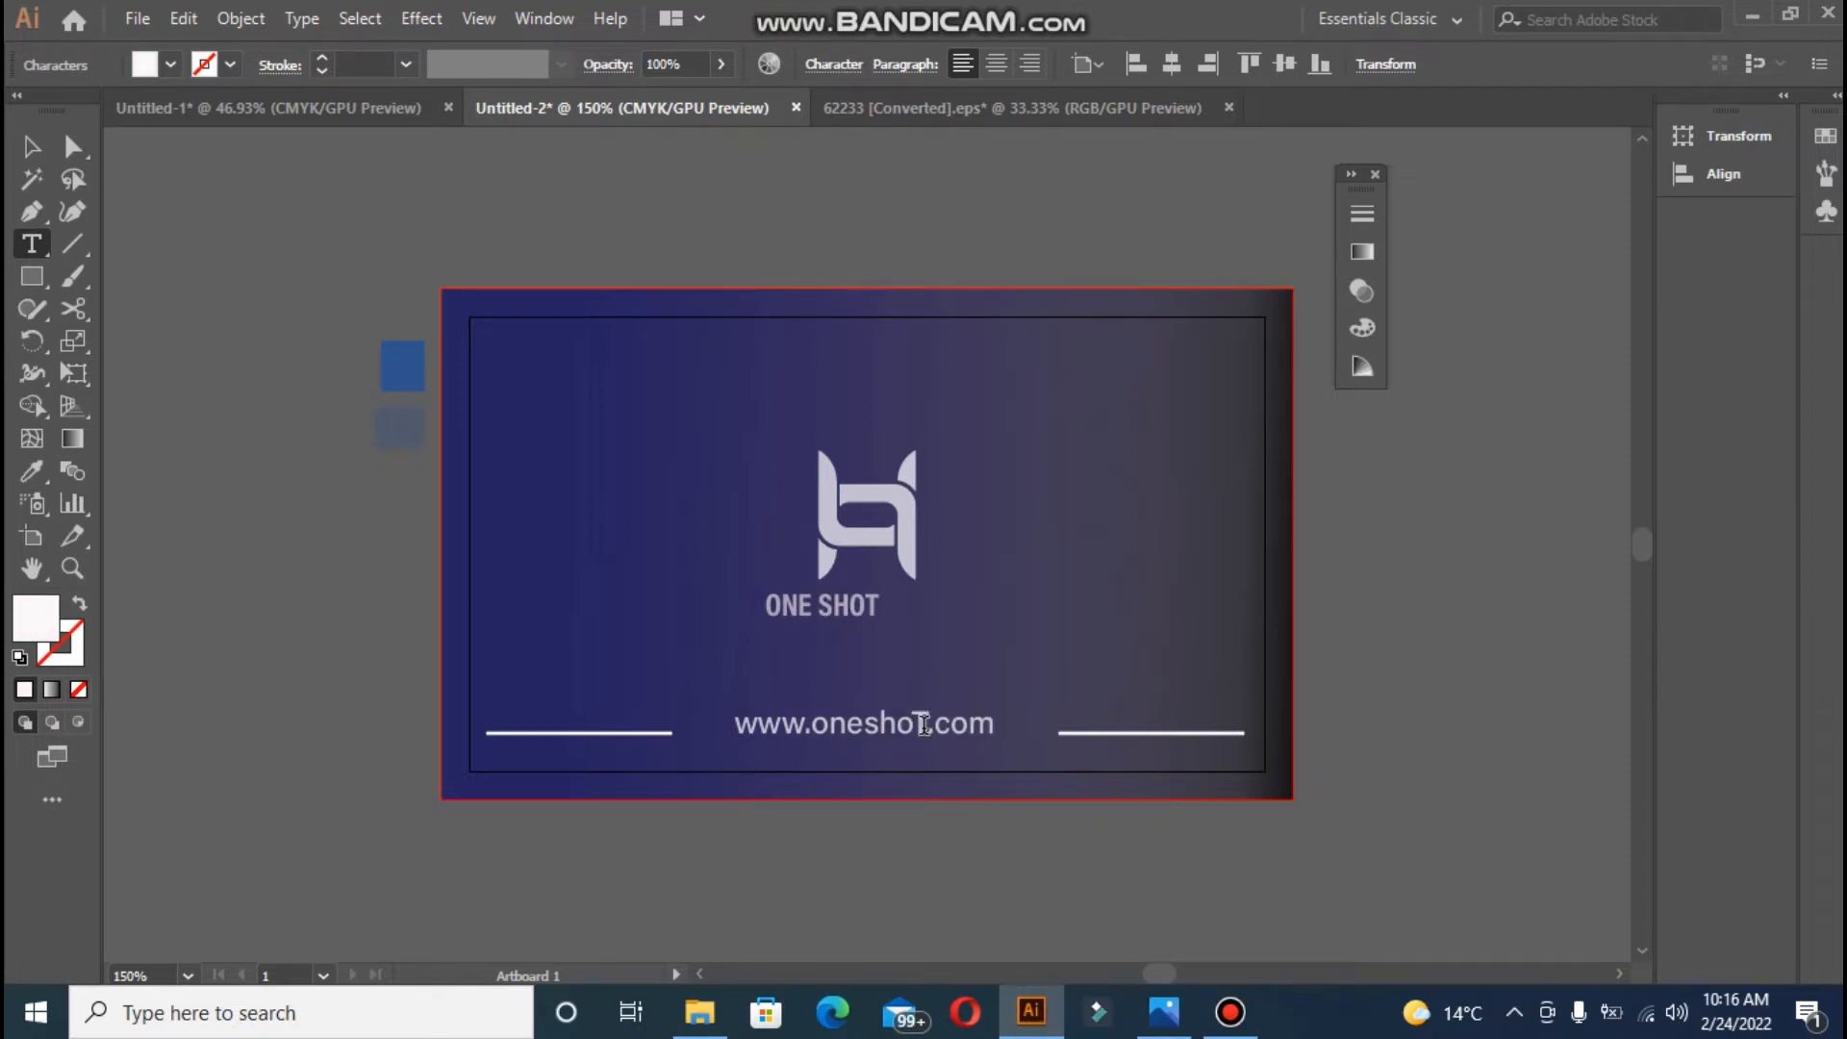
pyautogui.press('BackSpace')
pyautogui.write('t')
pyautogui.click(32, 147)
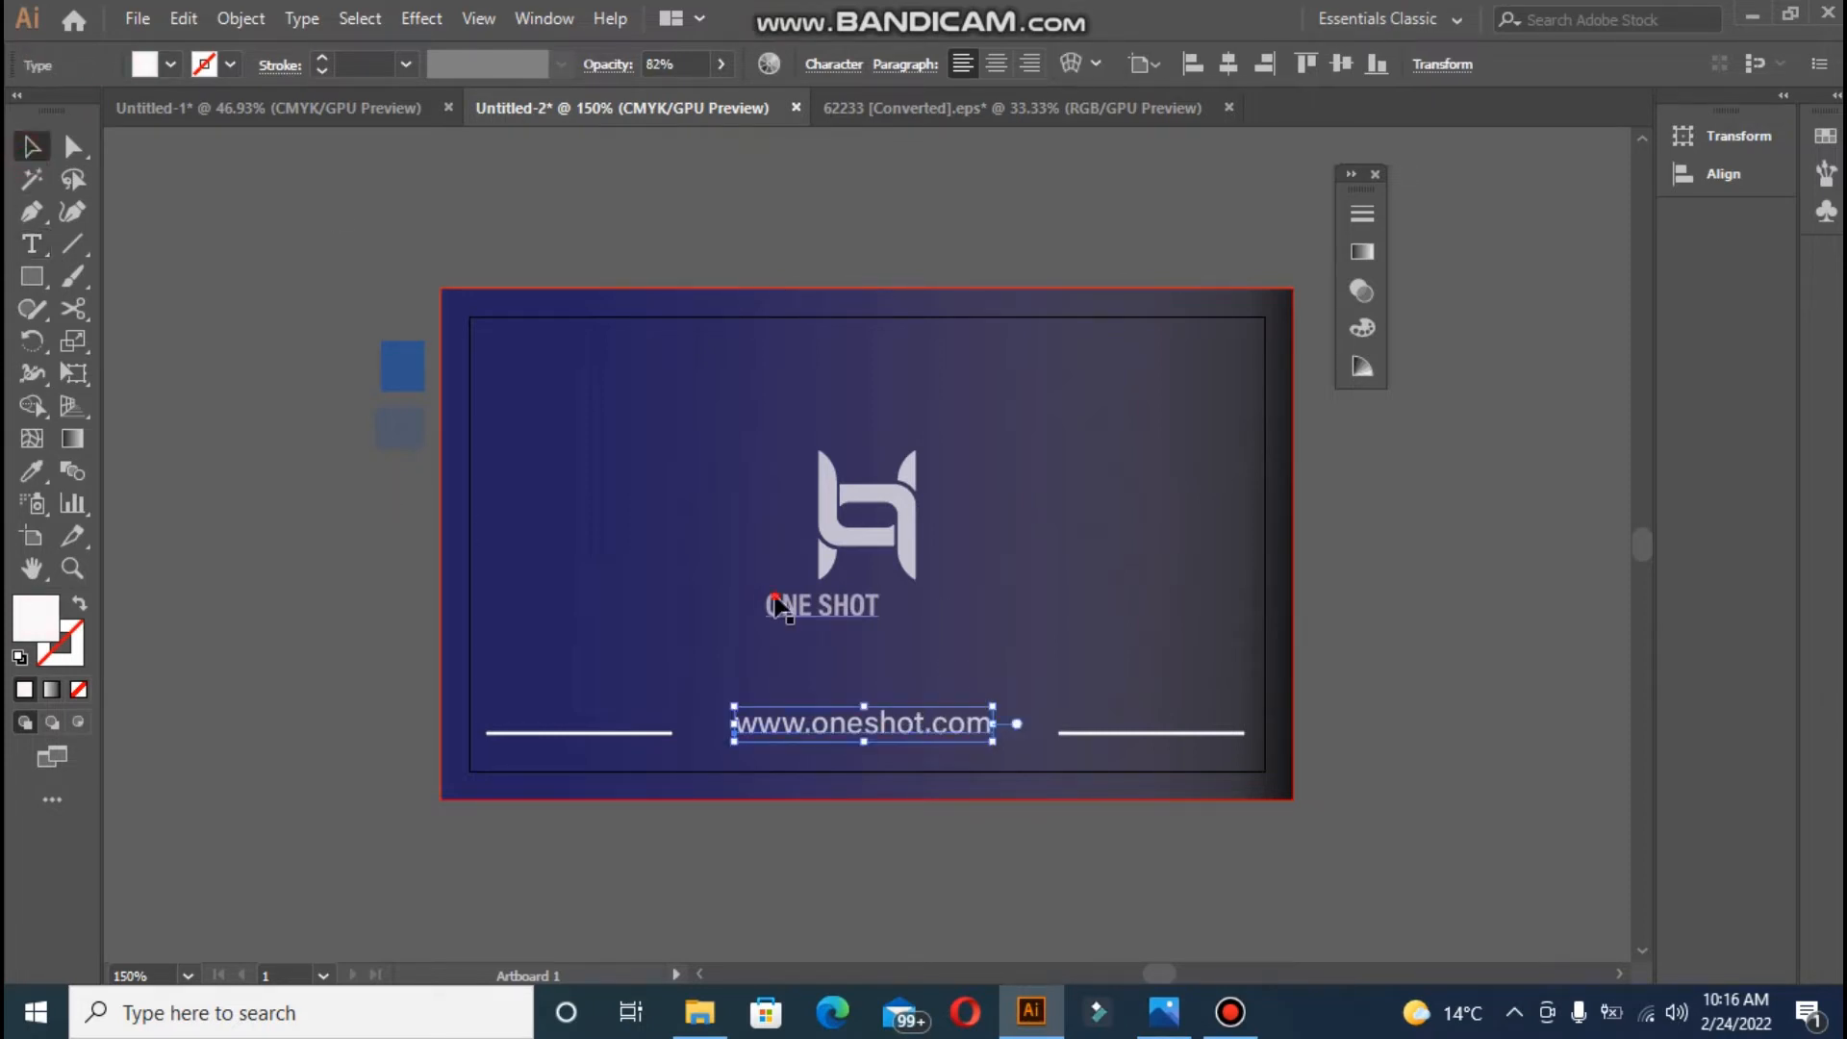
# - Append 'Studio' to the caption, centre it on the card, and zoom out to the whole card
pyautogui.moveTo(775, 599); pyautogui.dragTo(782, 598)
pyautogui.doubleClick(876, 616)
pyautogui.click(893, 614)
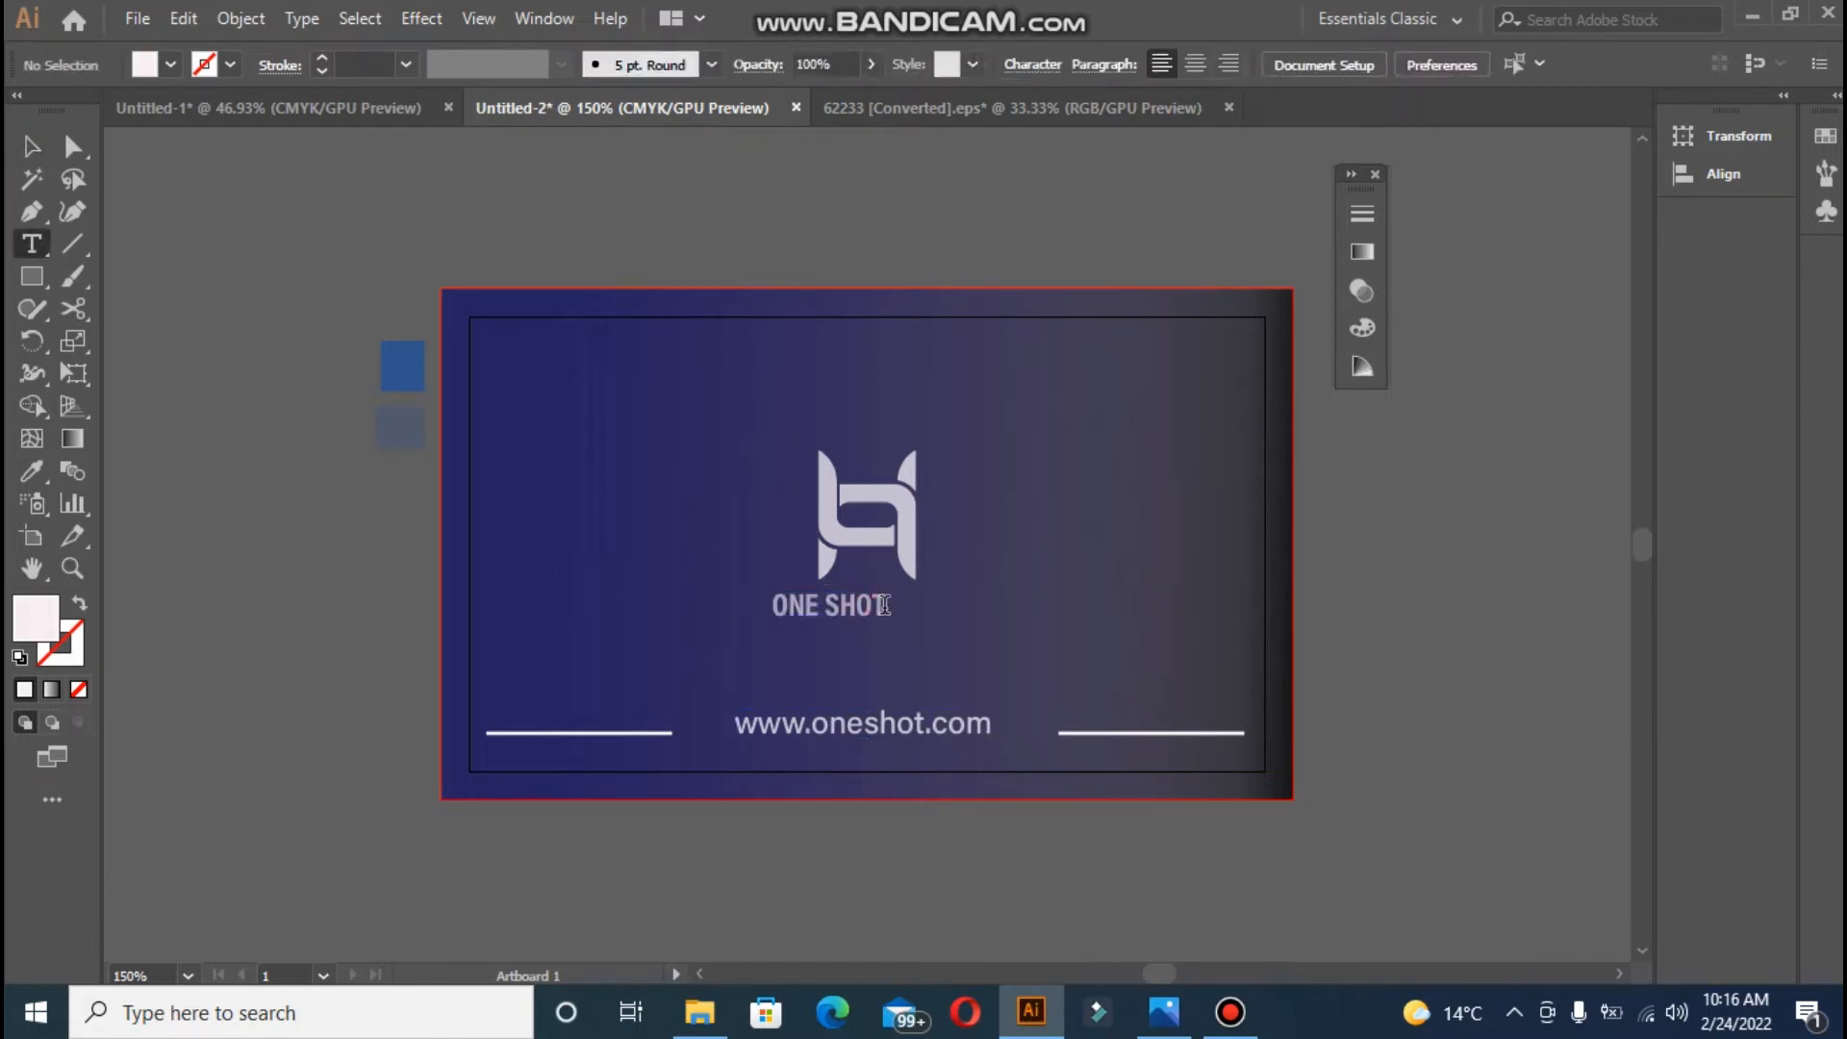
pyautogui.click(873, 599)
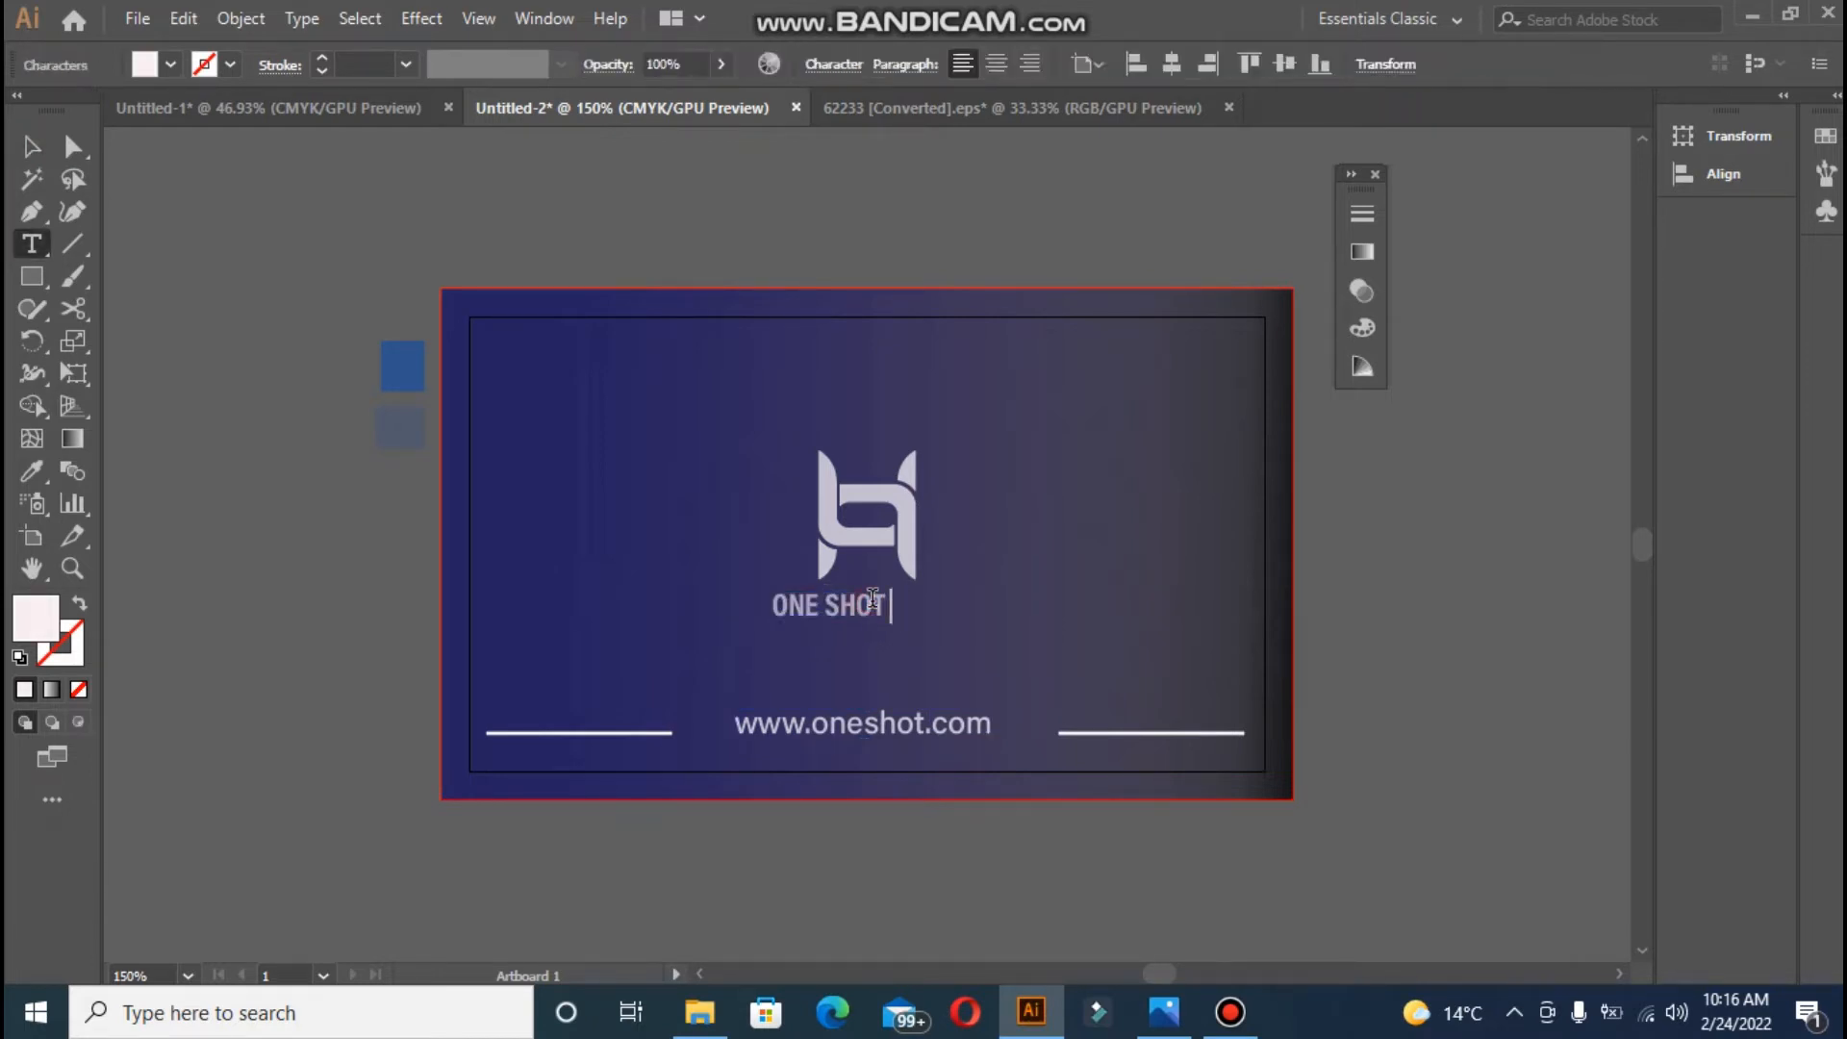
pyautogui.write('Studio')
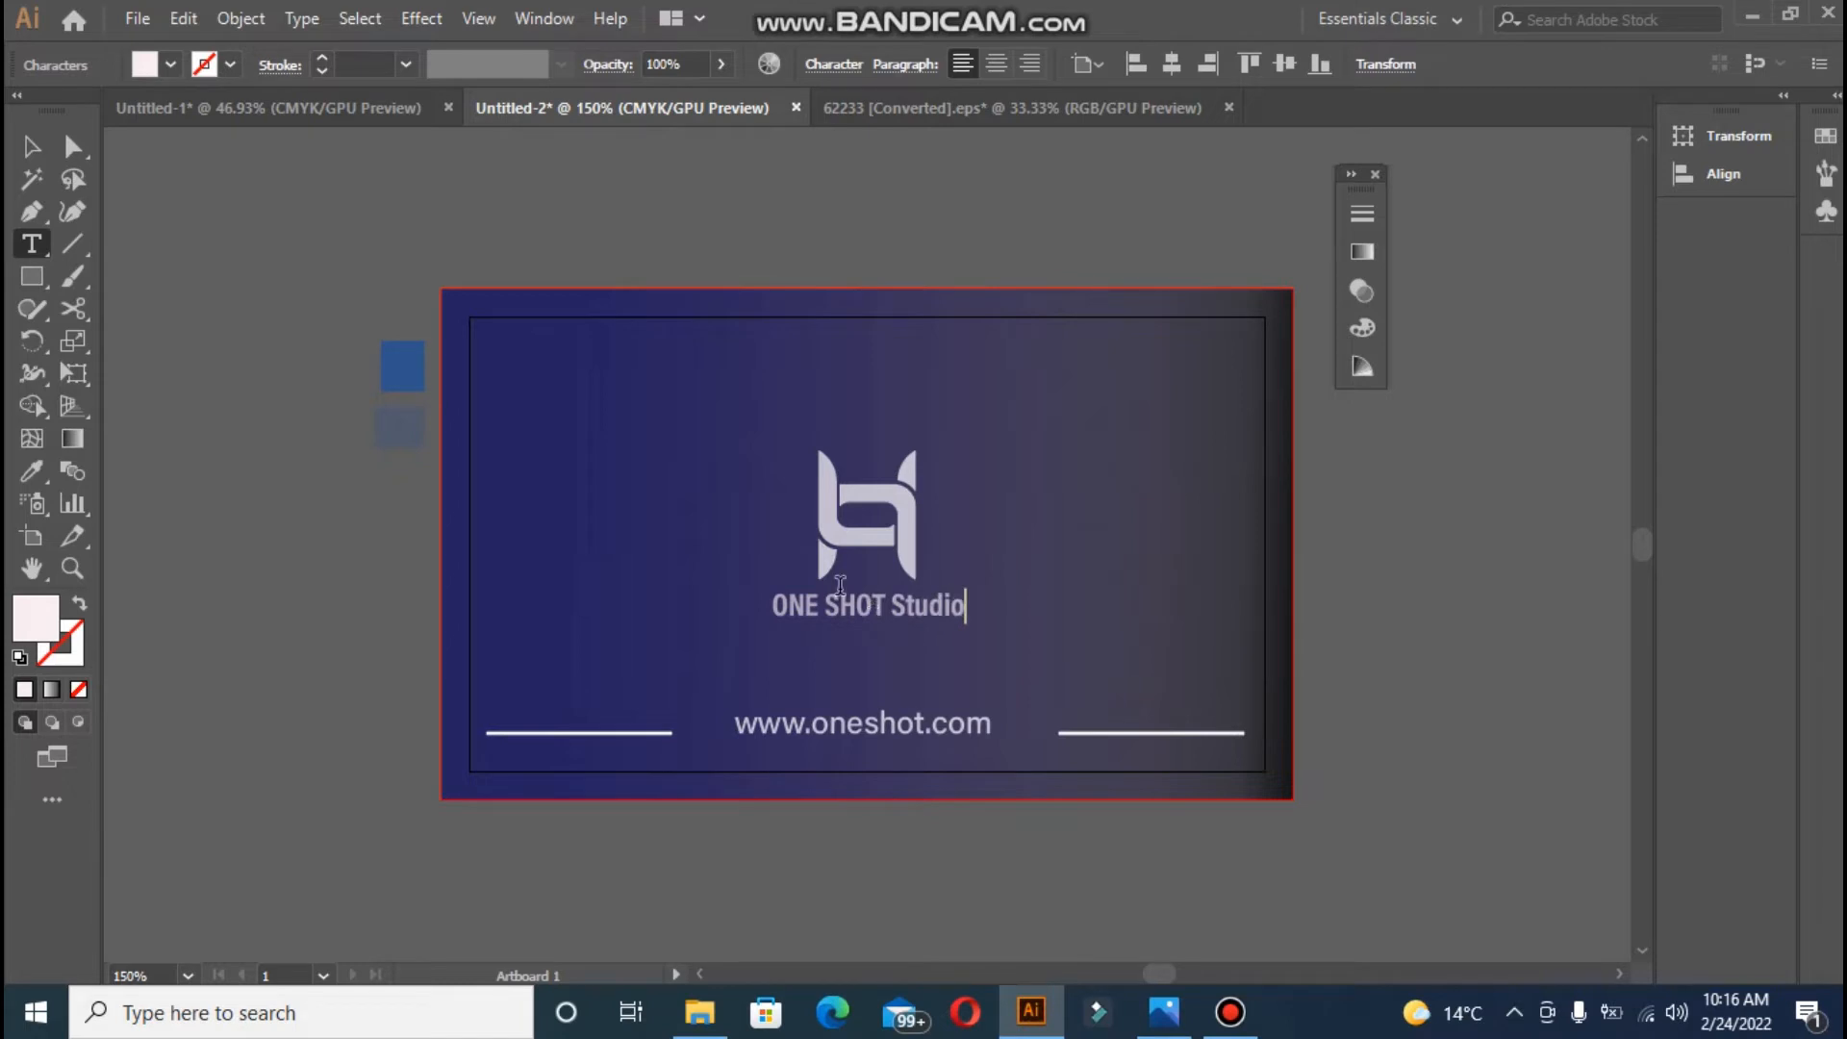
pyautogui.press('Escape')
pyautogui.click(1223, 69)
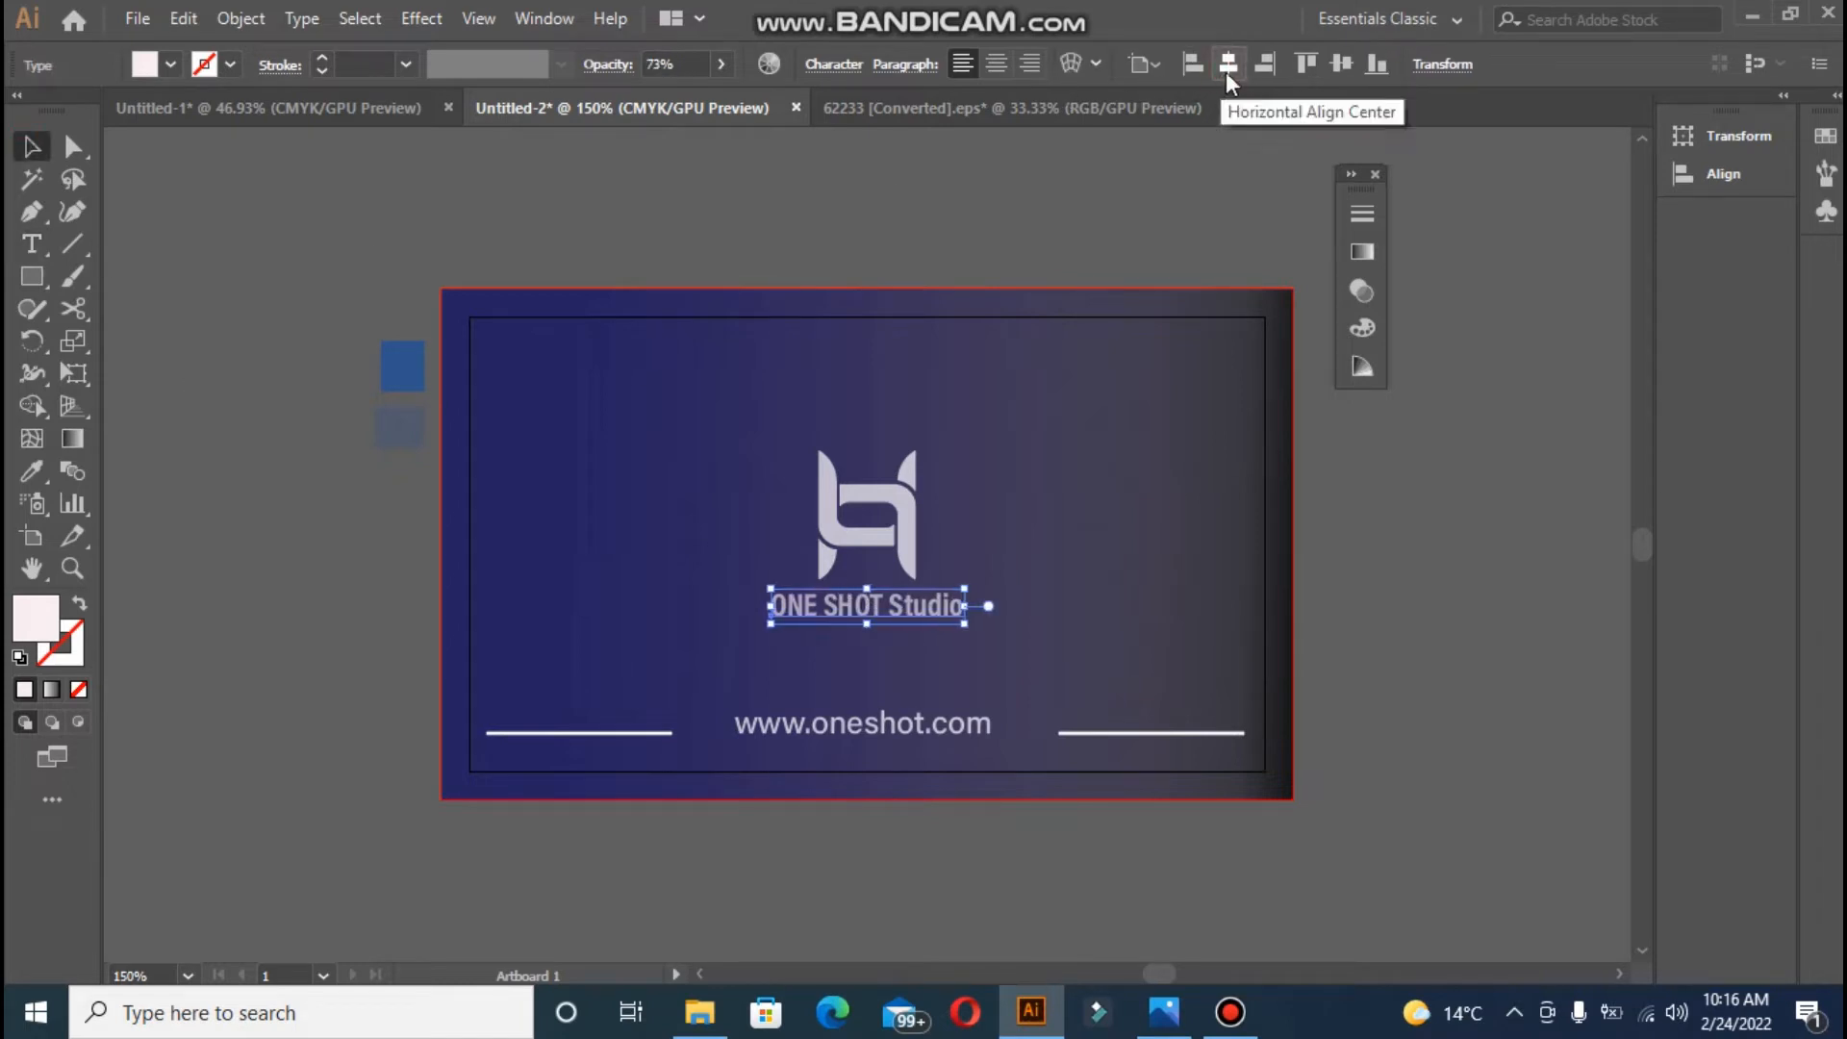
pyautogui.click(338, 390)
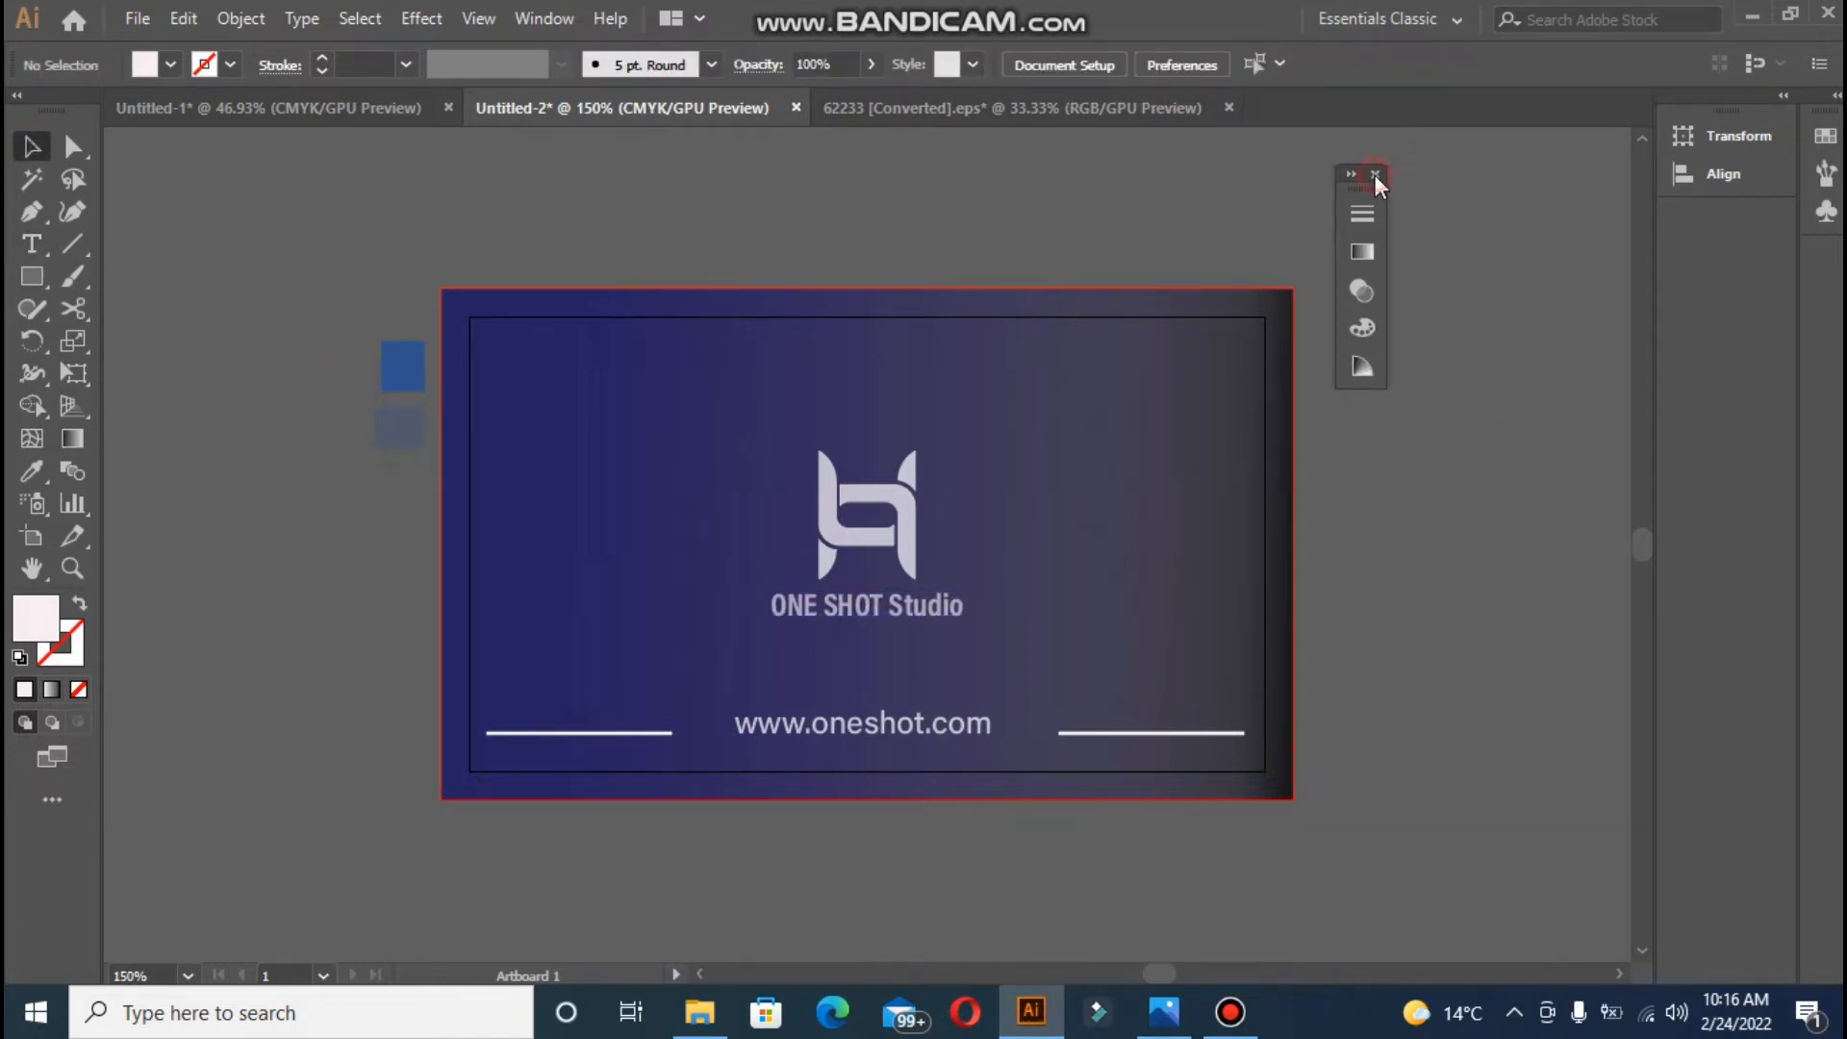
pyautogui.click(1376, 174)
pyautogui.moveTo(1168, 970); pyautogui.dragTo(1172, 969)
pyautogui.hotkey('ctrl', '-')
# - Duplicate the card's artboard to the right of the front
pyautogui.click(33, 535)
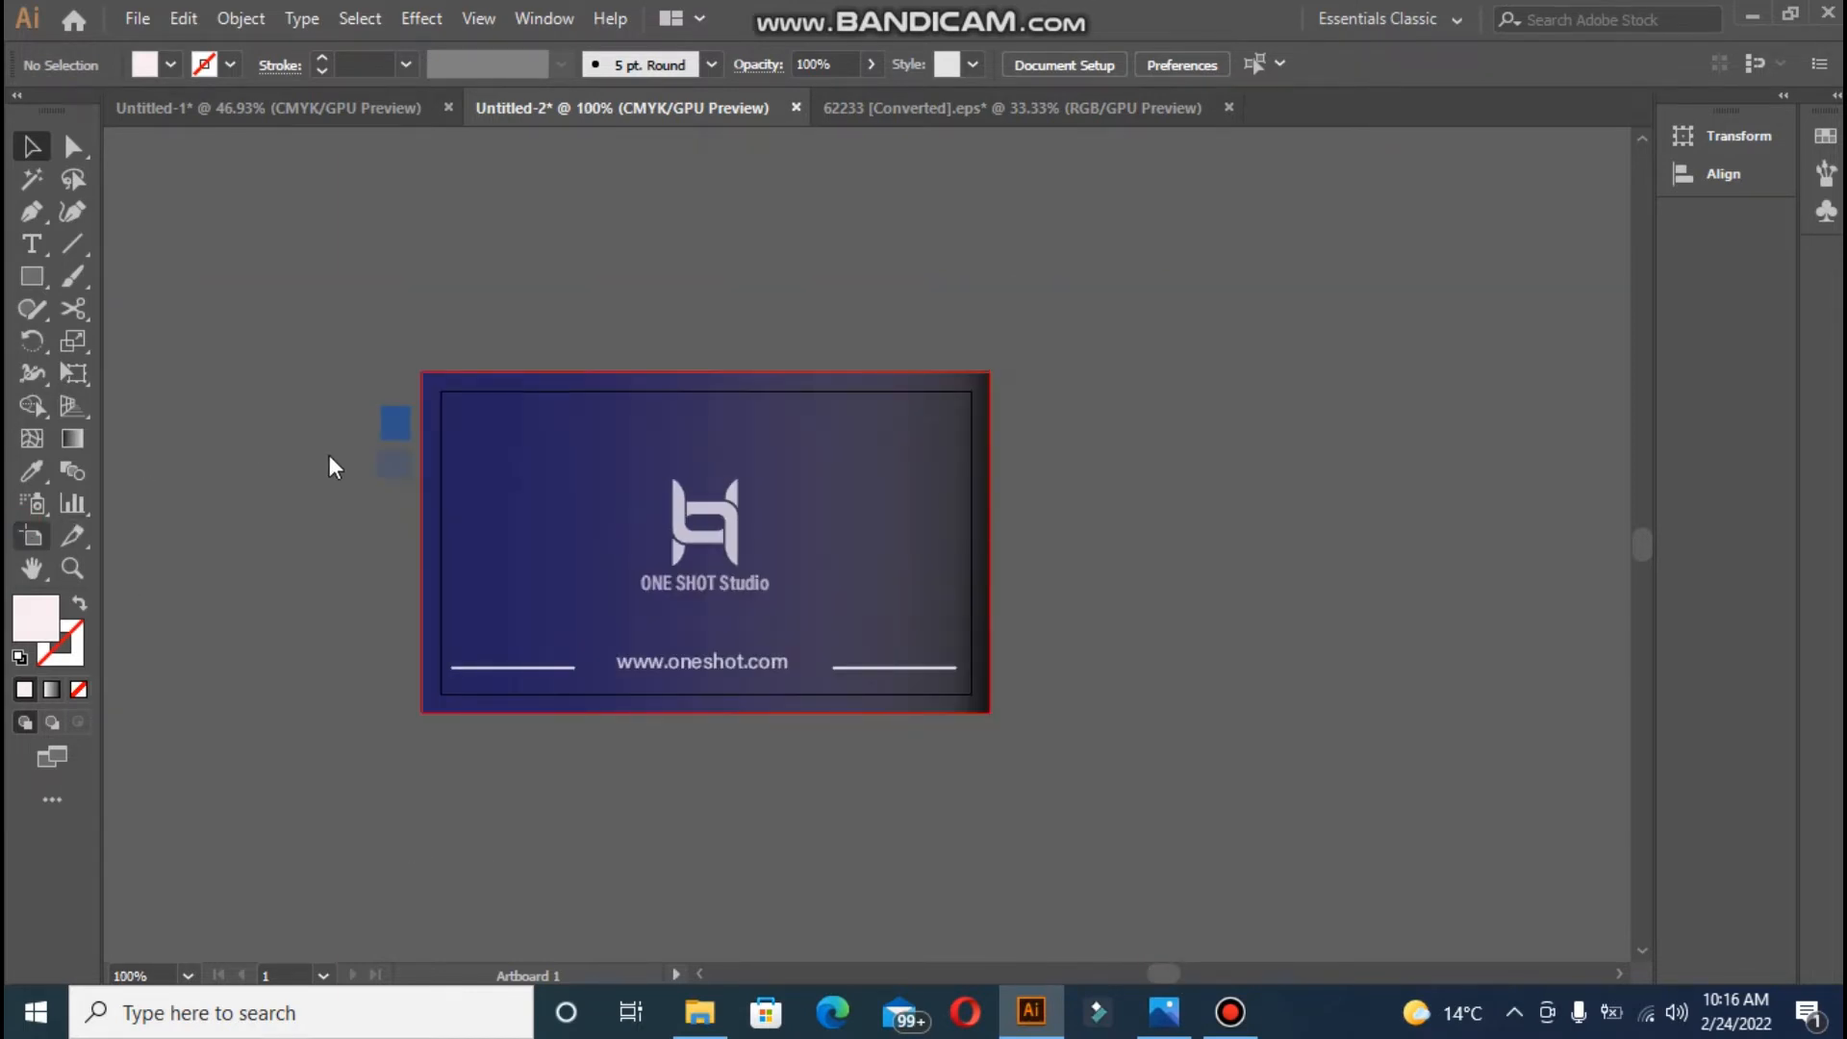
pyautogui.moveTo(471, 408); pyautogui.dragTo(1037, 409)
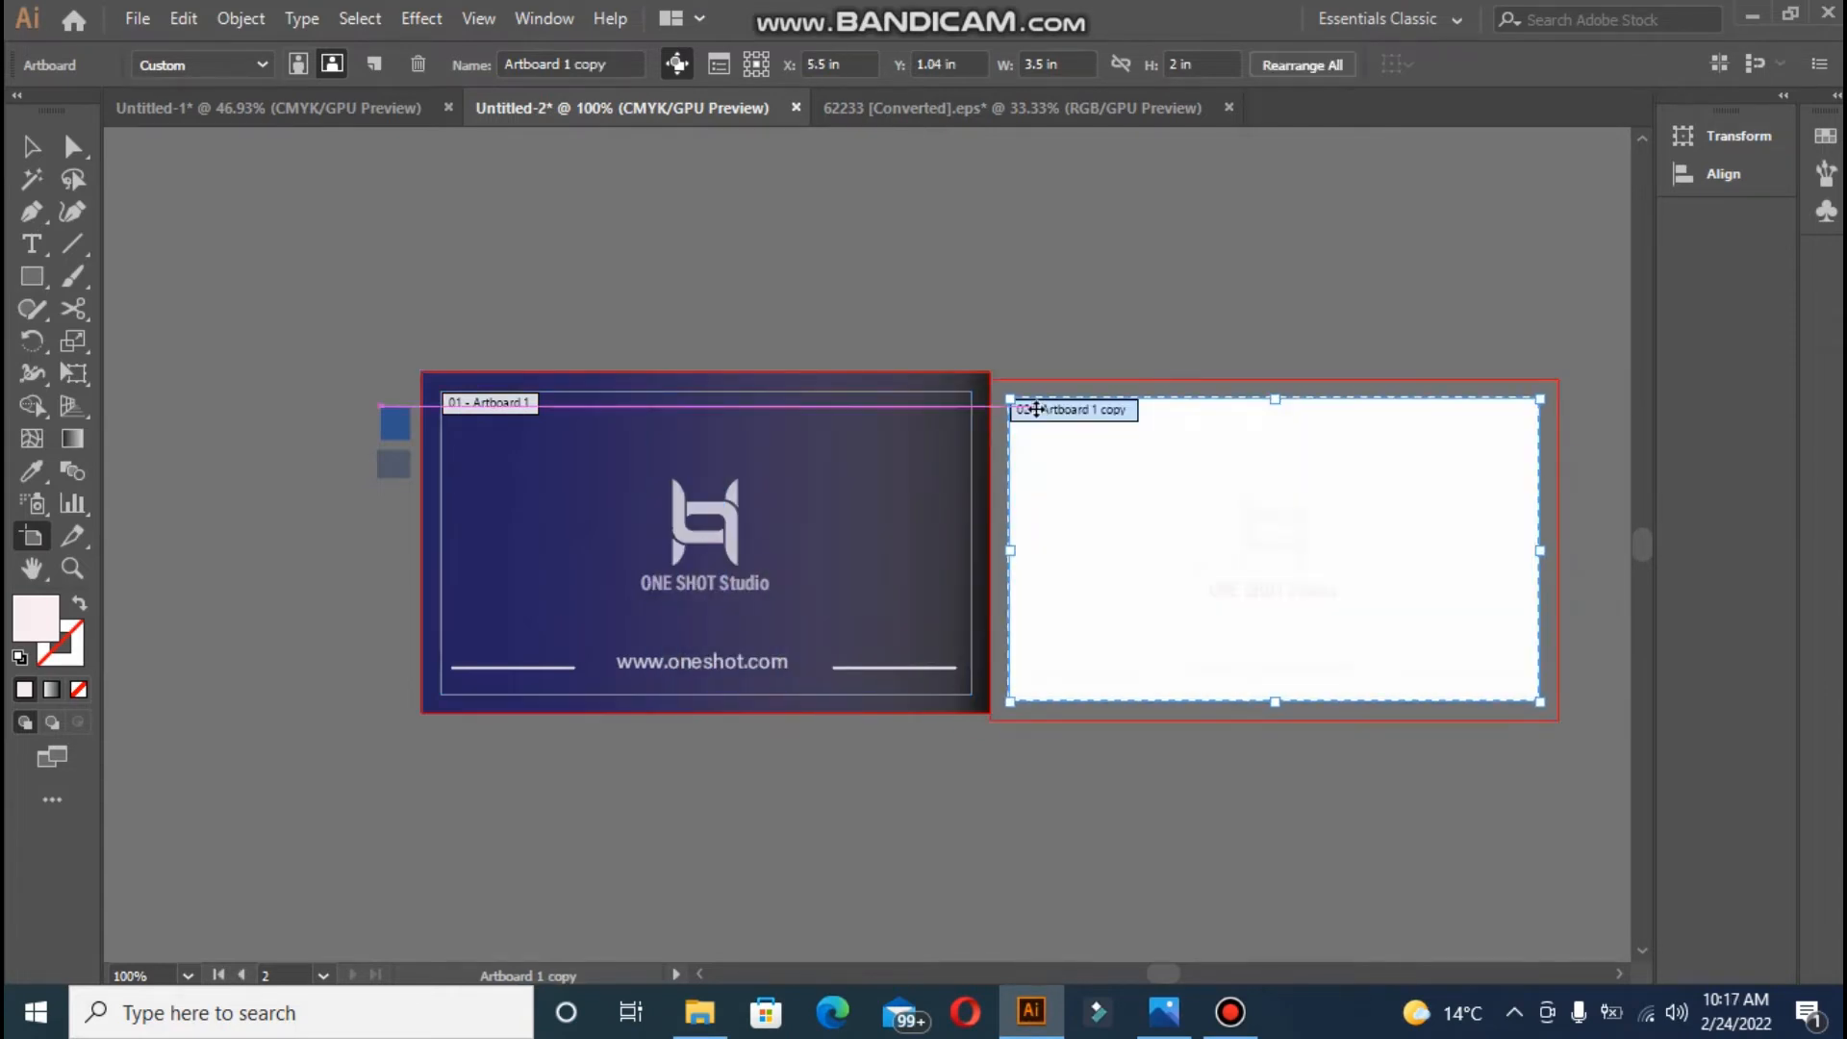
pyautogui.press('Right')
pyautogui.press('Right')
pyautogui.press('Right')
pyautogui.press('Right')
pyautogui.press('Right')
pyautogui.press('Right')
pyautogui.press('Up')
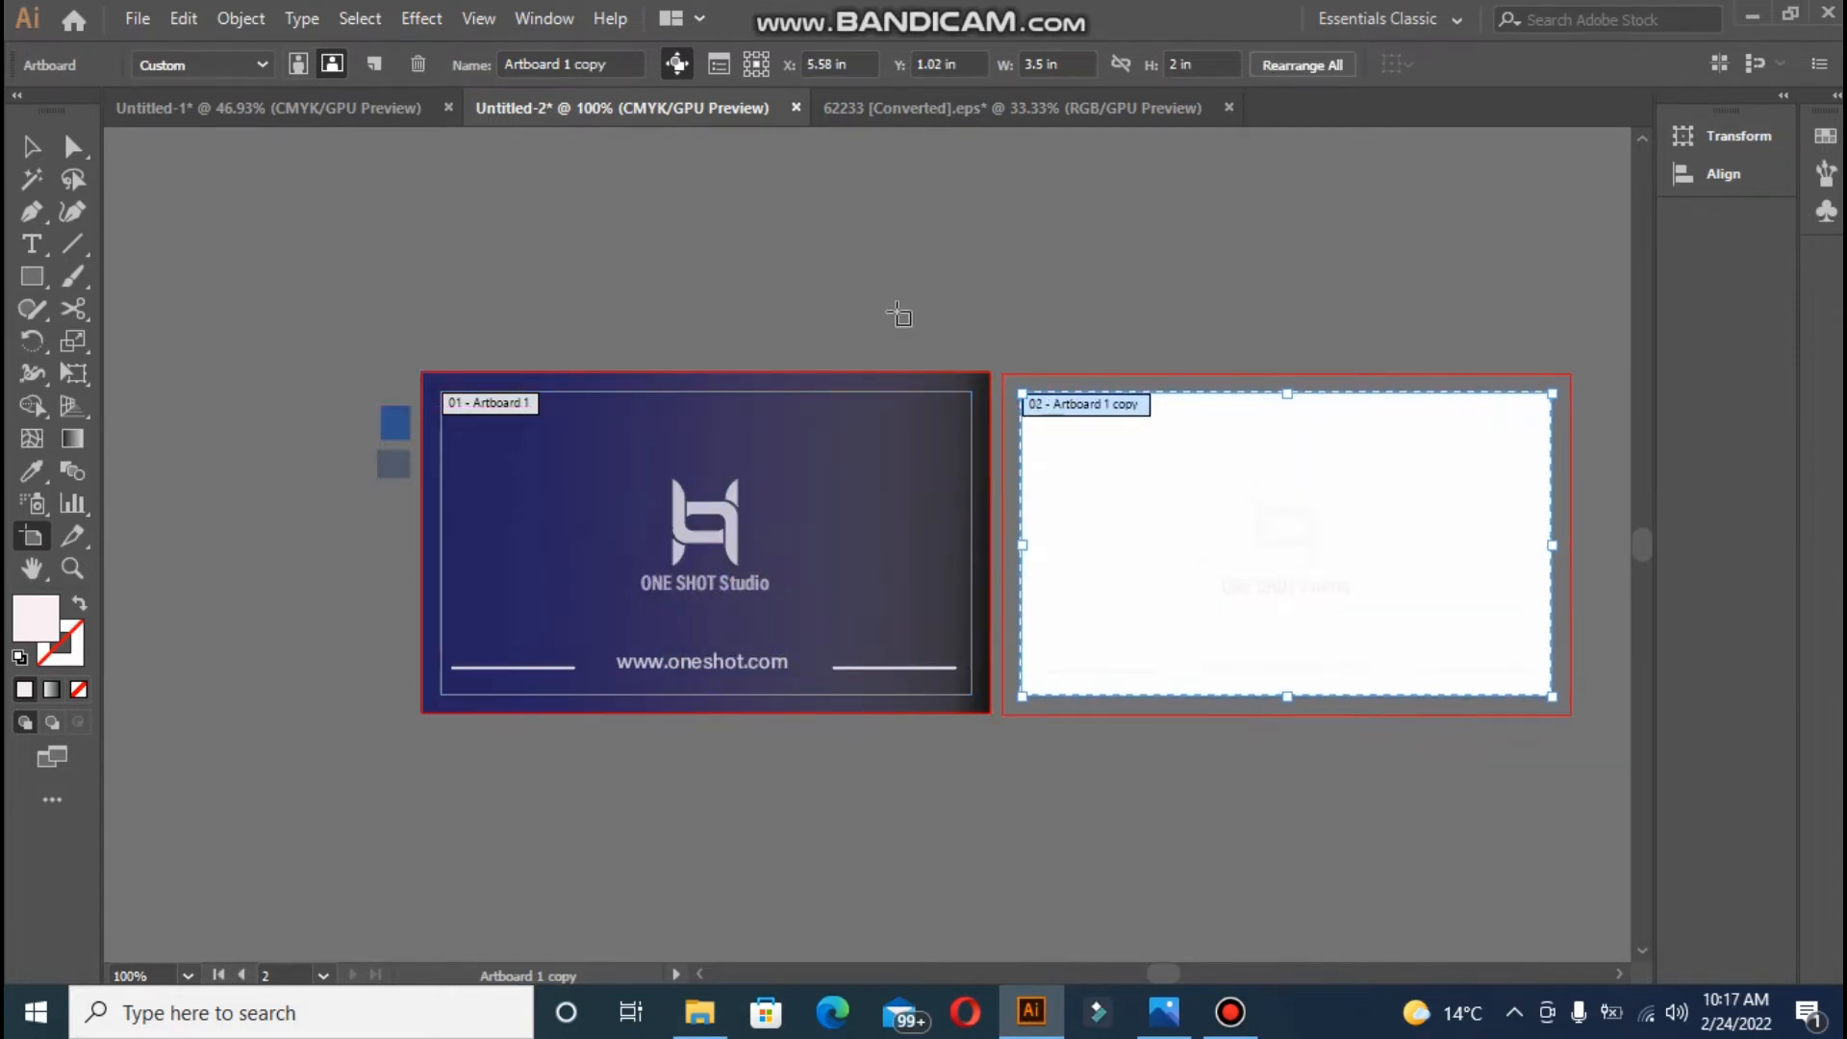
pyautogui.click(30, 146)
pyautogui.click(285, 188)
pyautogui.hotkey('ctrl', '=')
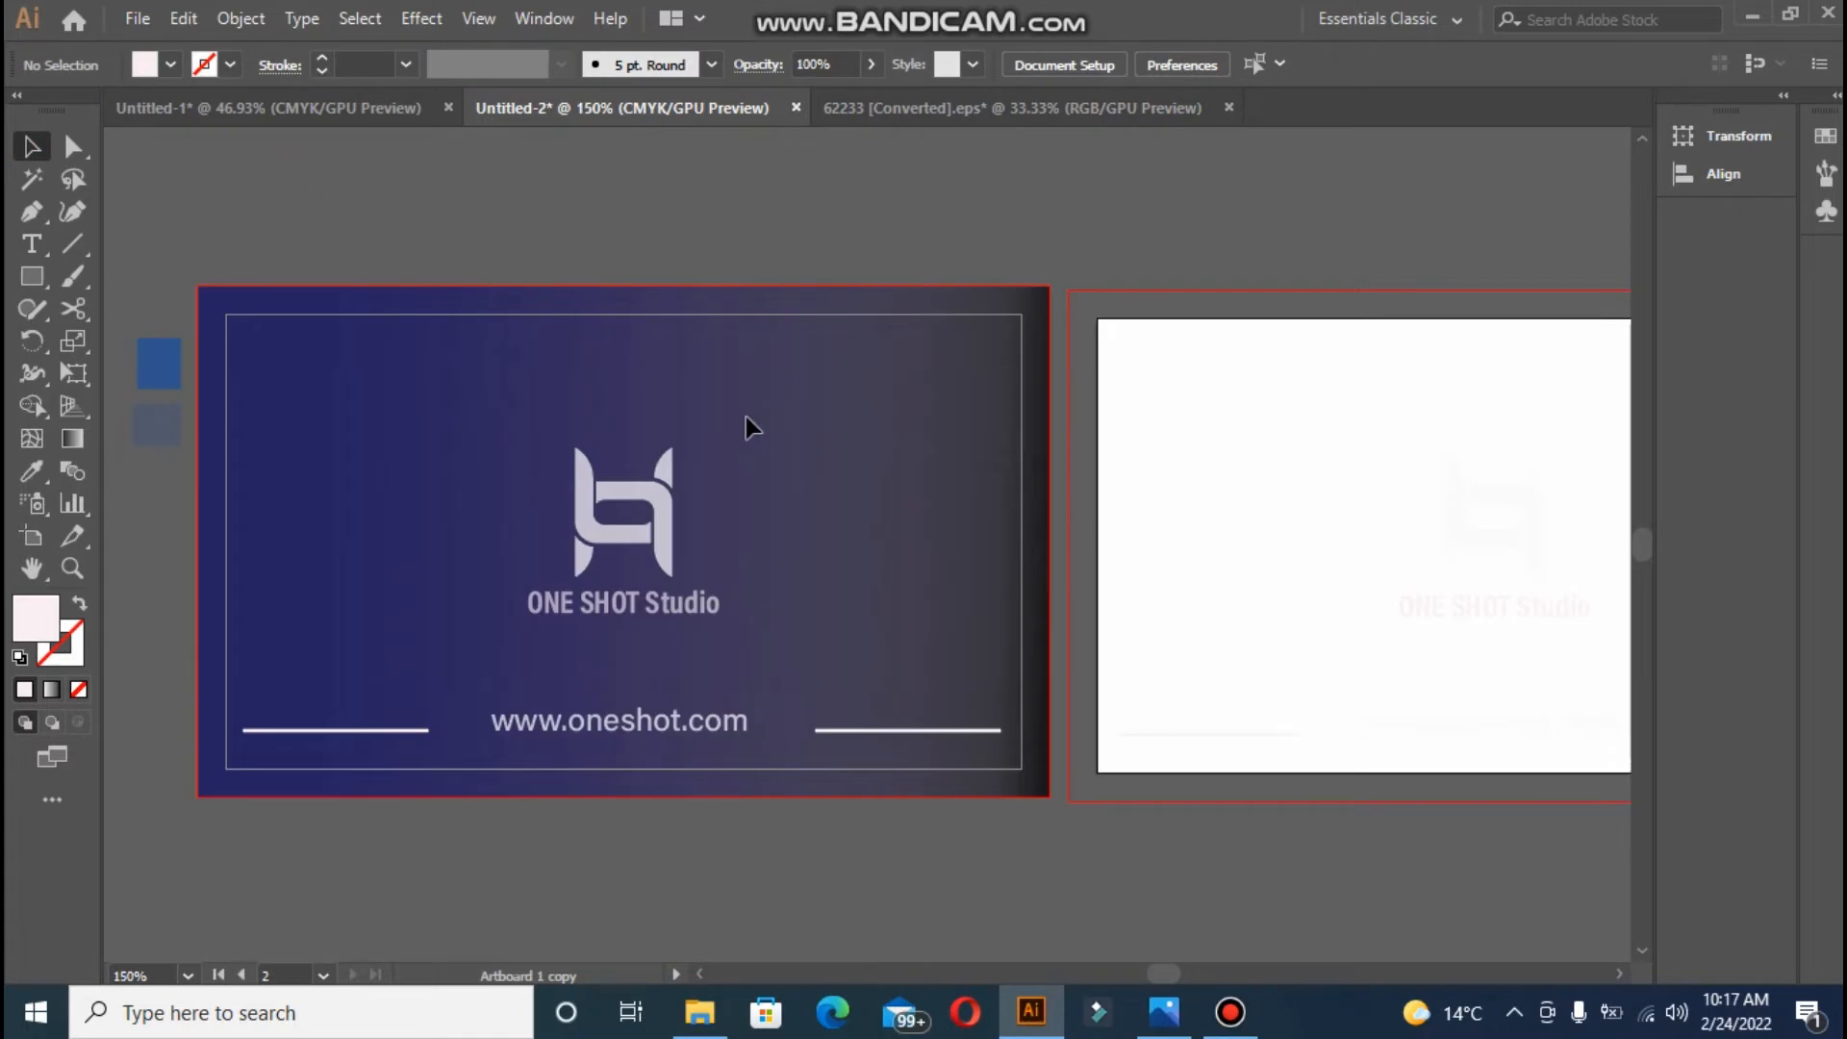
# - Draw a rectangle covering the new back artboard
pyautogui.click(32, 276)
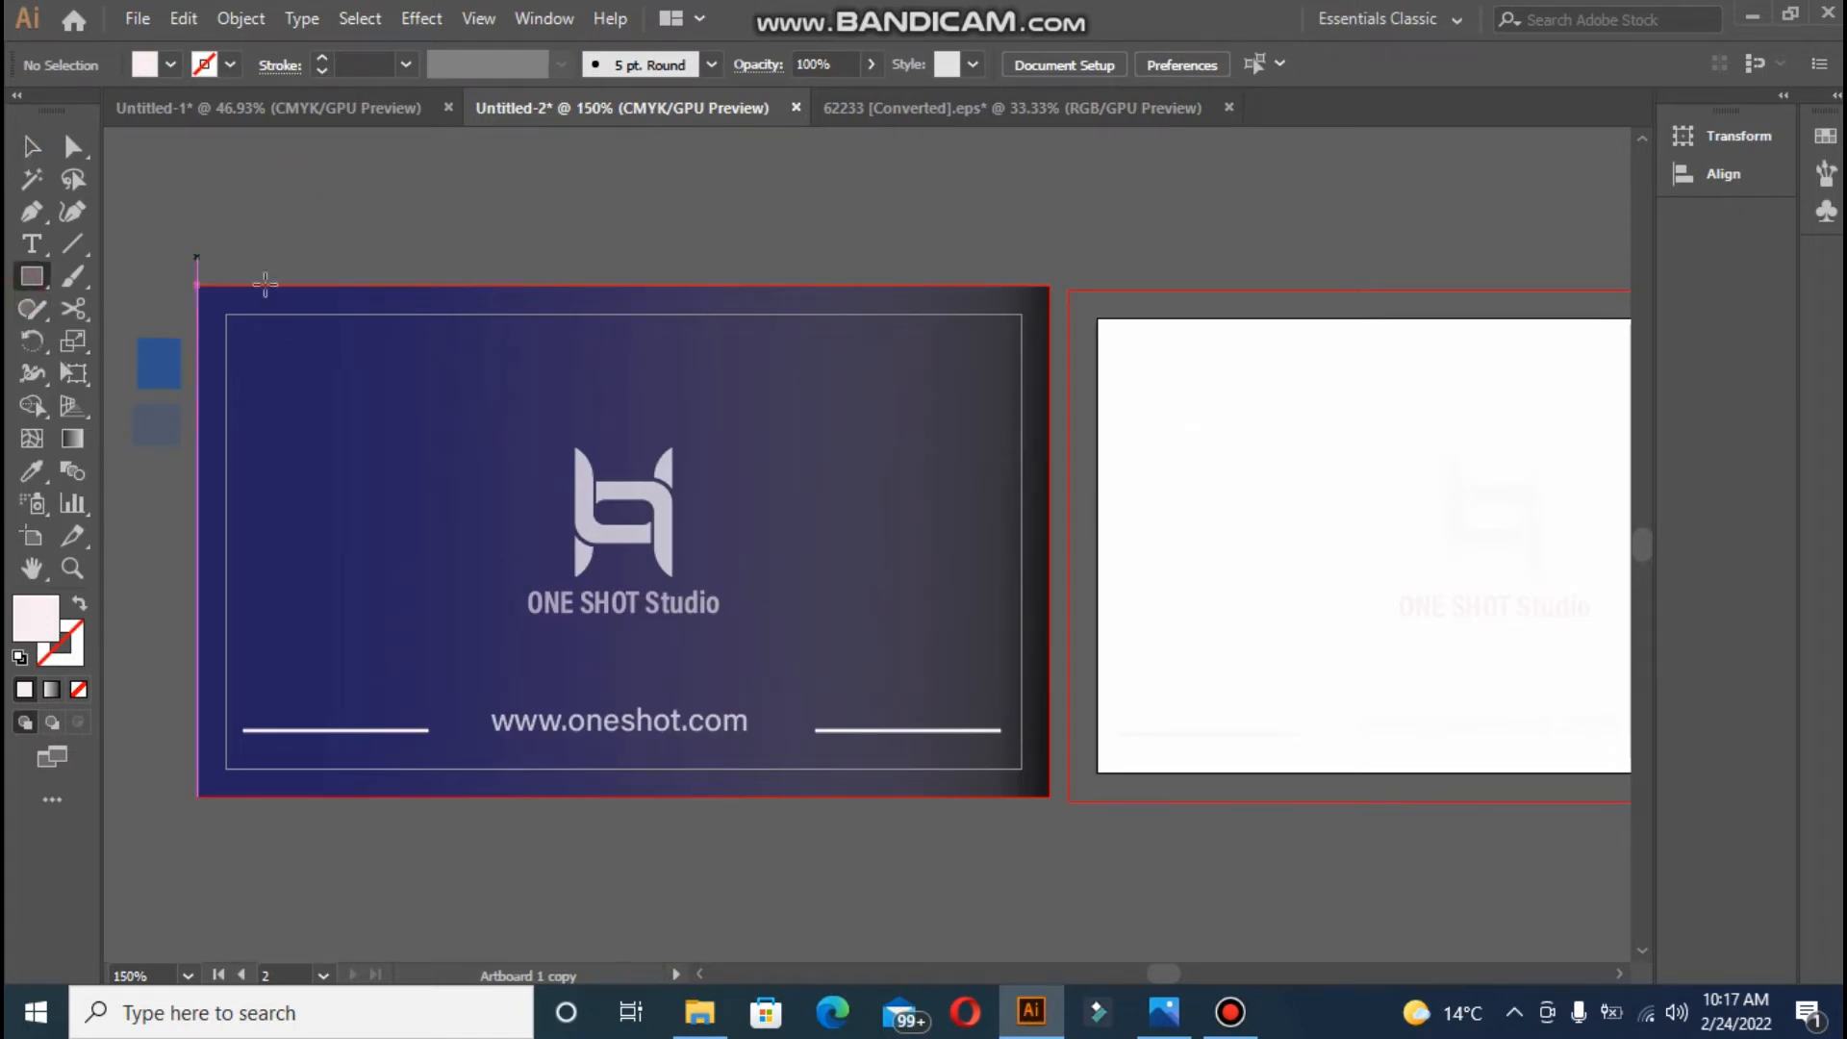
pyautogui.moveTo(1153, 974); pyautogui.dragTo(1164, 974)
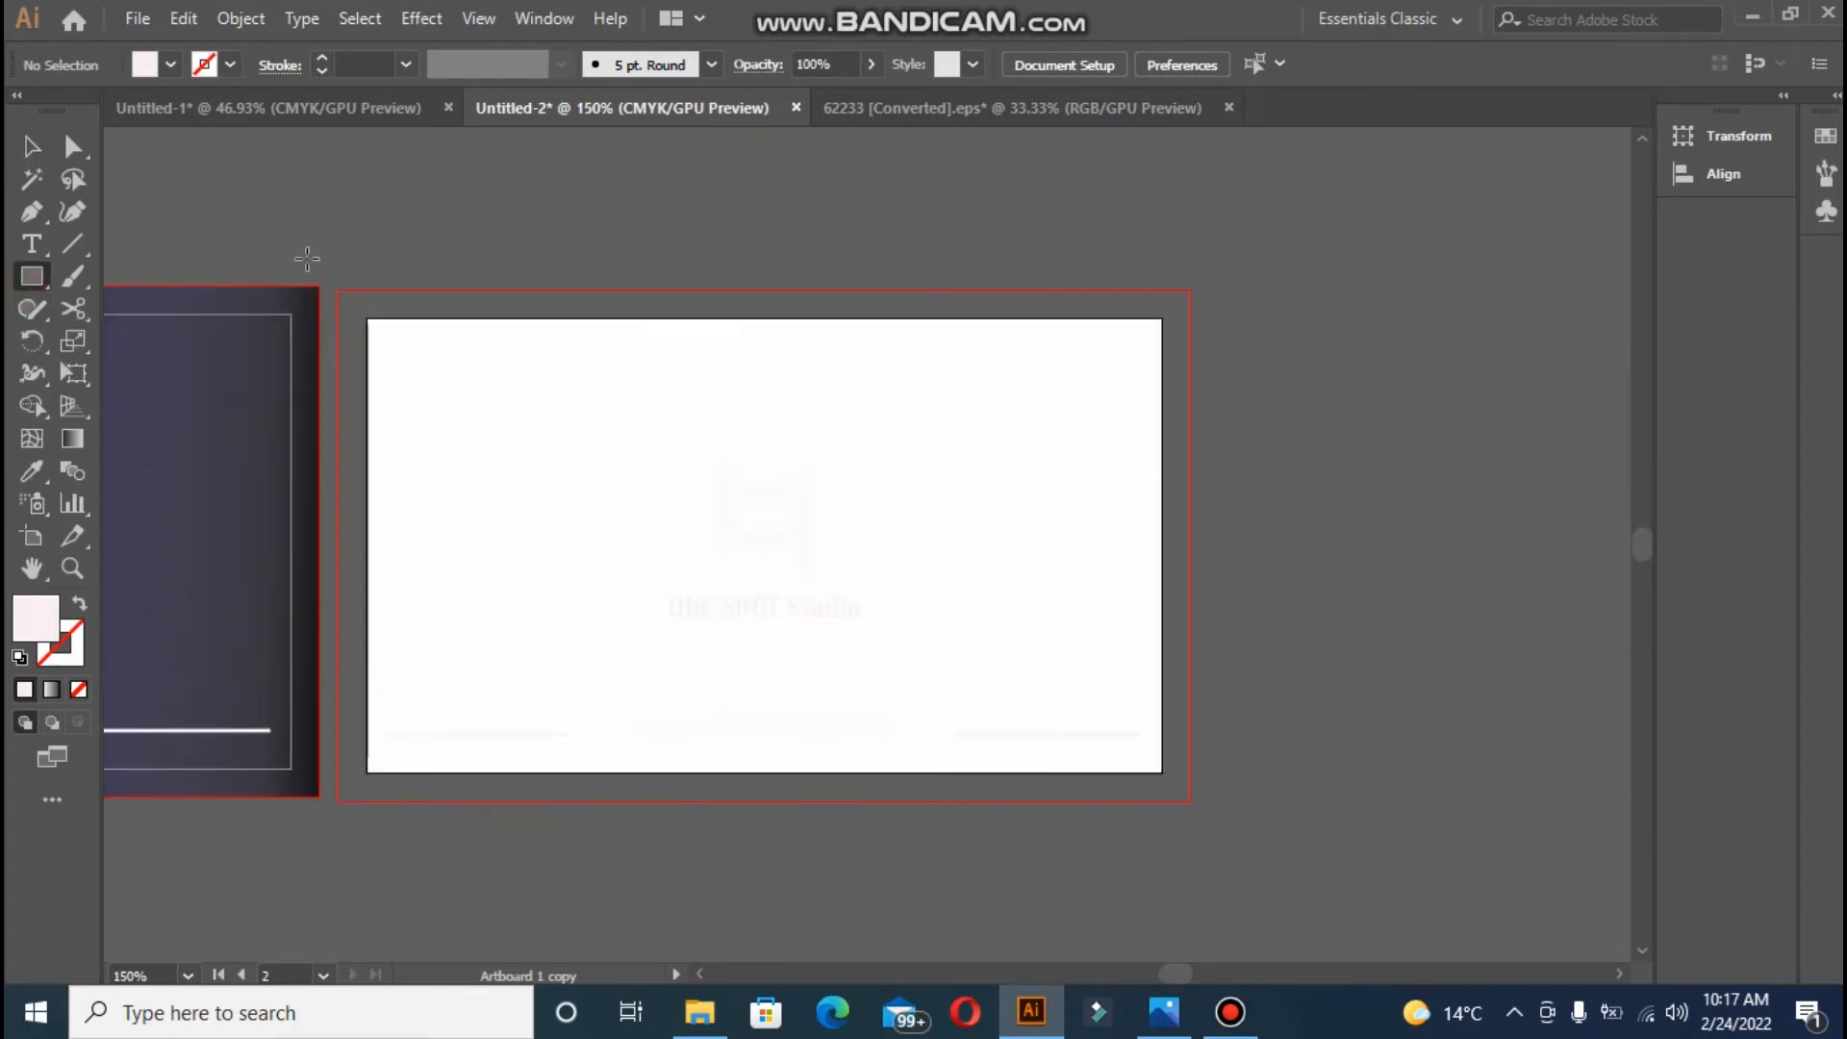
pyautogui.moveTo(338, 286)
pyautogui.mouseDown()
pyautogui.moveTo(1114, 781)
pyautogui.moveTo(1191, 800)
pyautogui.mouseUp()
pyautogui.moveTo(1183, 977); pyautogui.dragTo(1174, 972)
pyautogui.click(31, 471)
# - Fill the back rectangle with the front's gradient and lock it
pyautogui.click(195, 392)
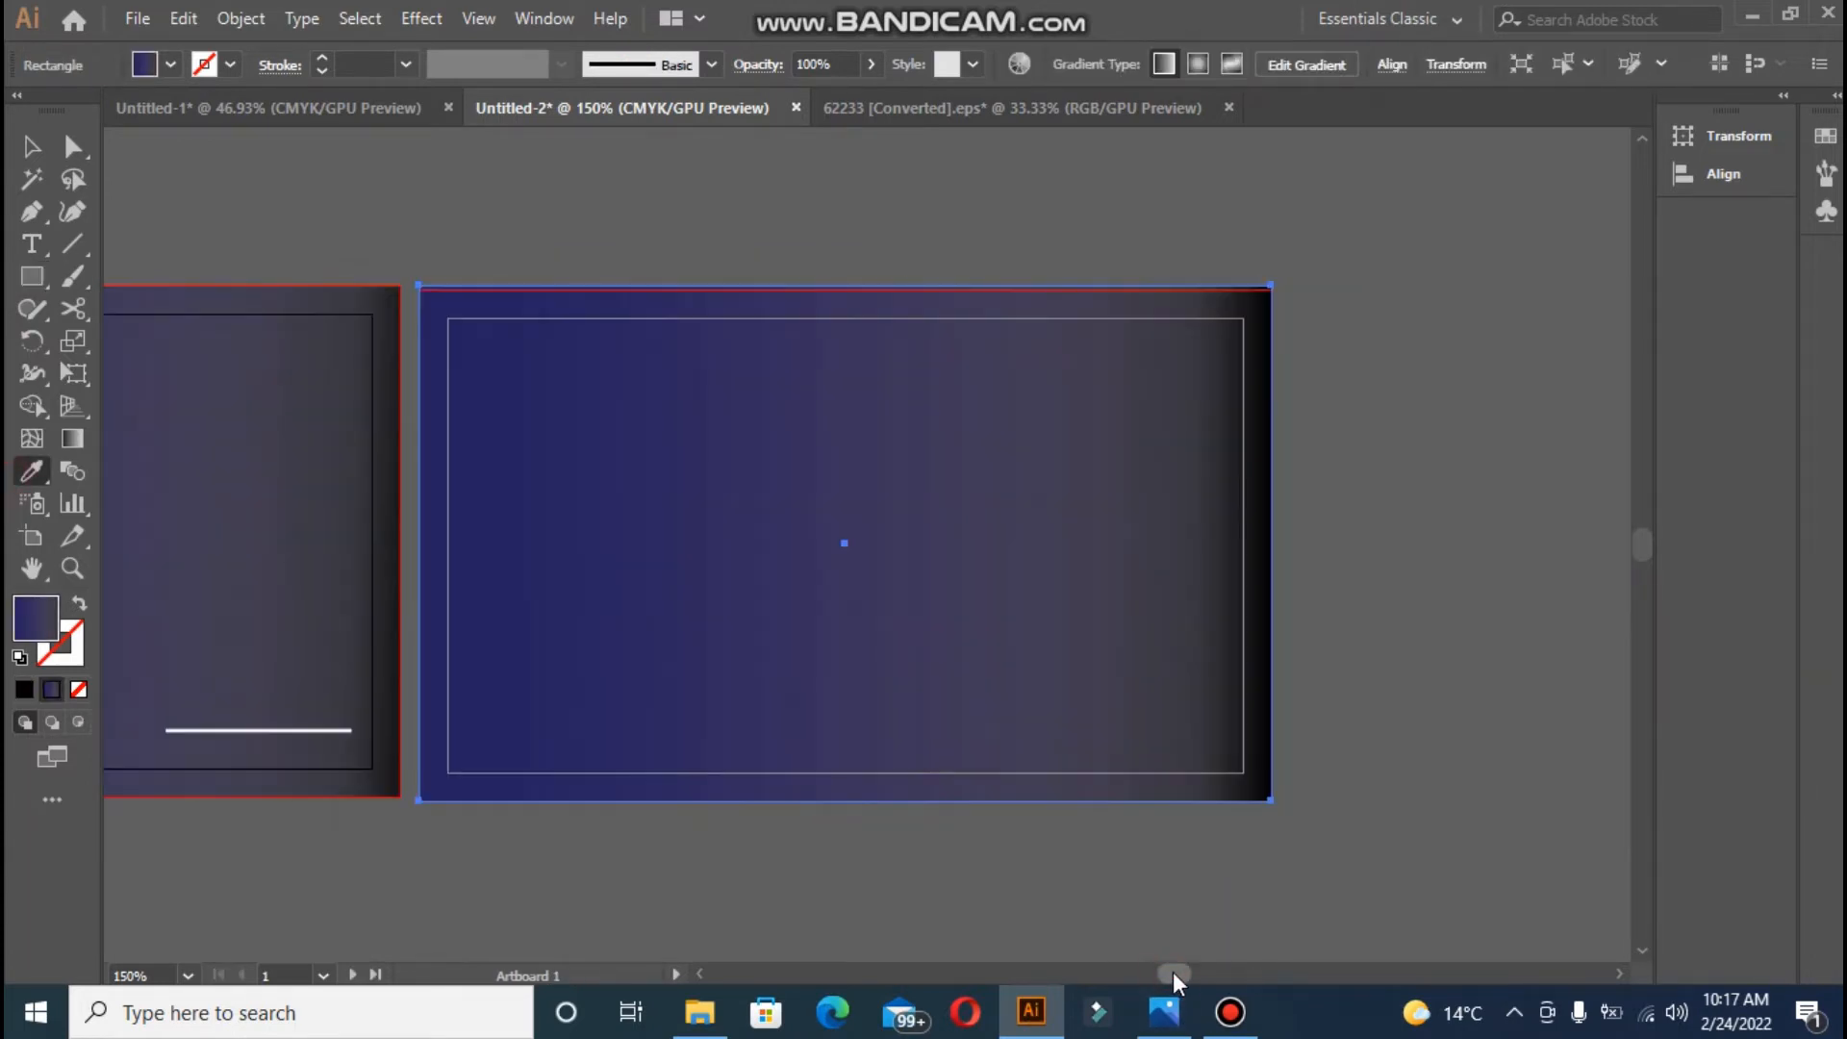
pyautogui.click(1230, 1012)
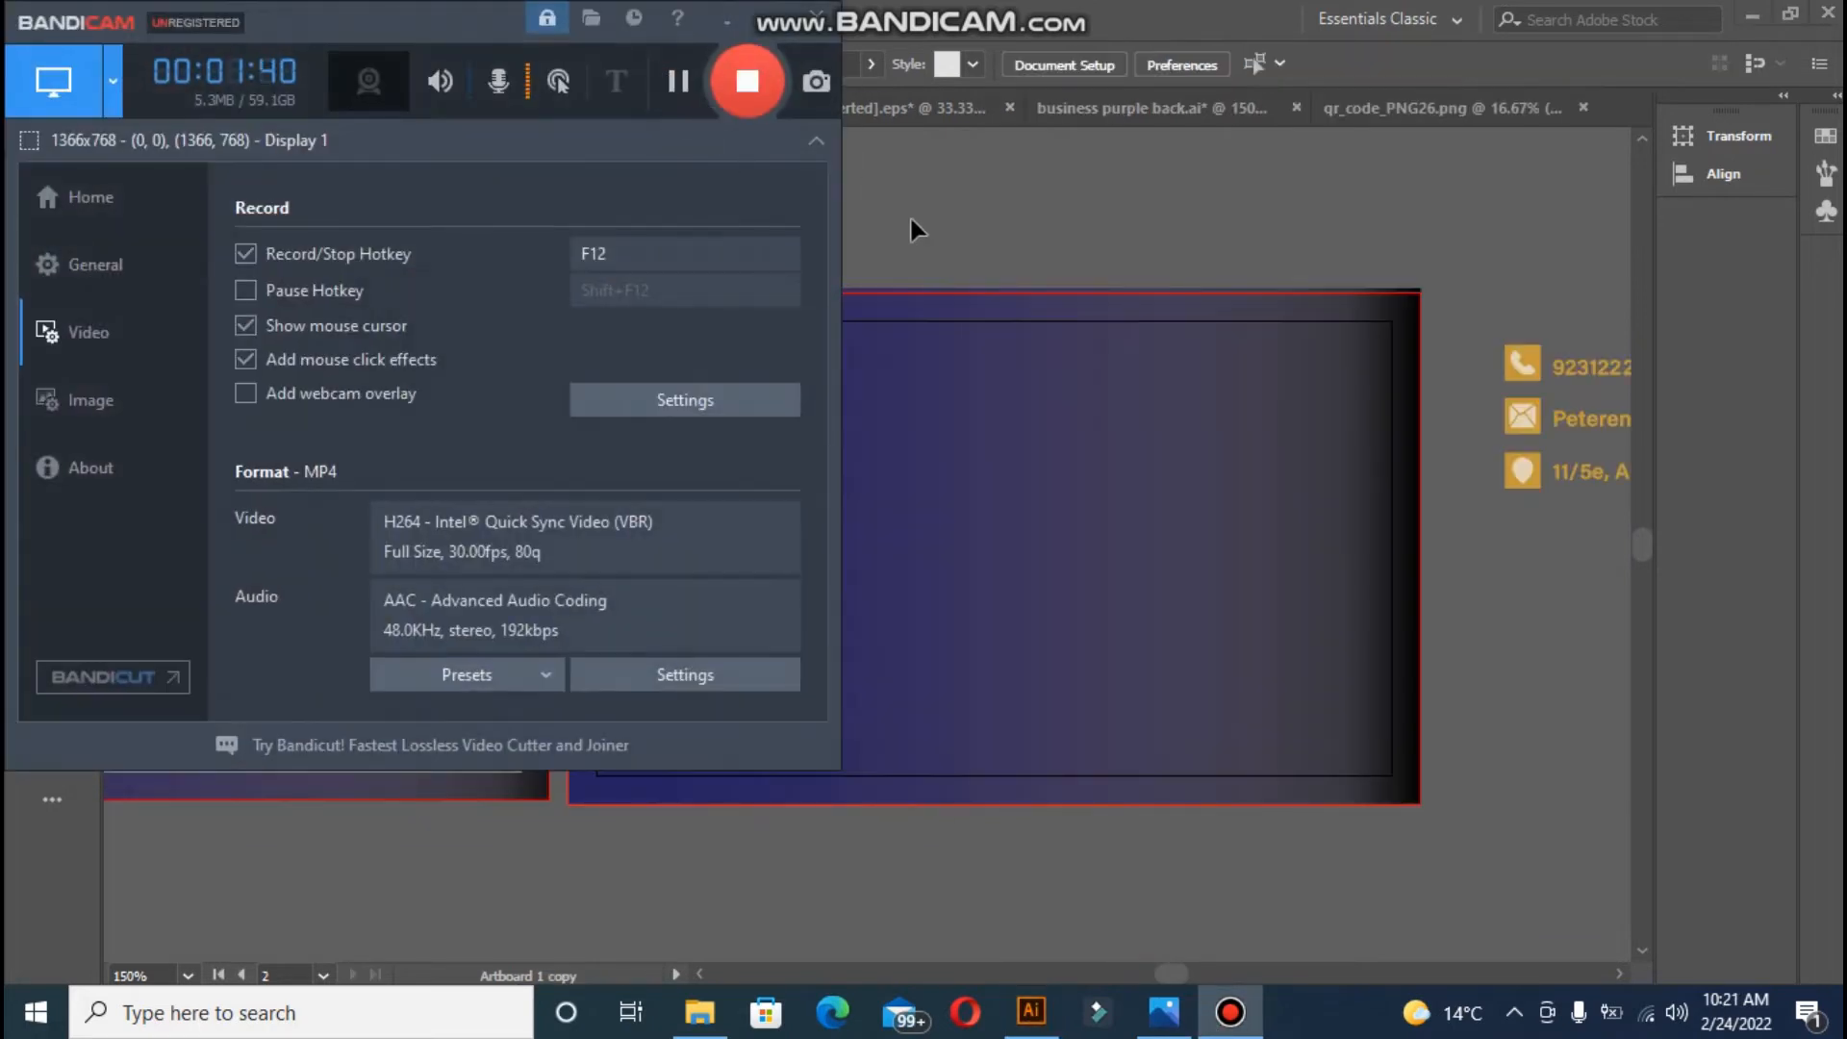
pyautogui.click(912, 219)
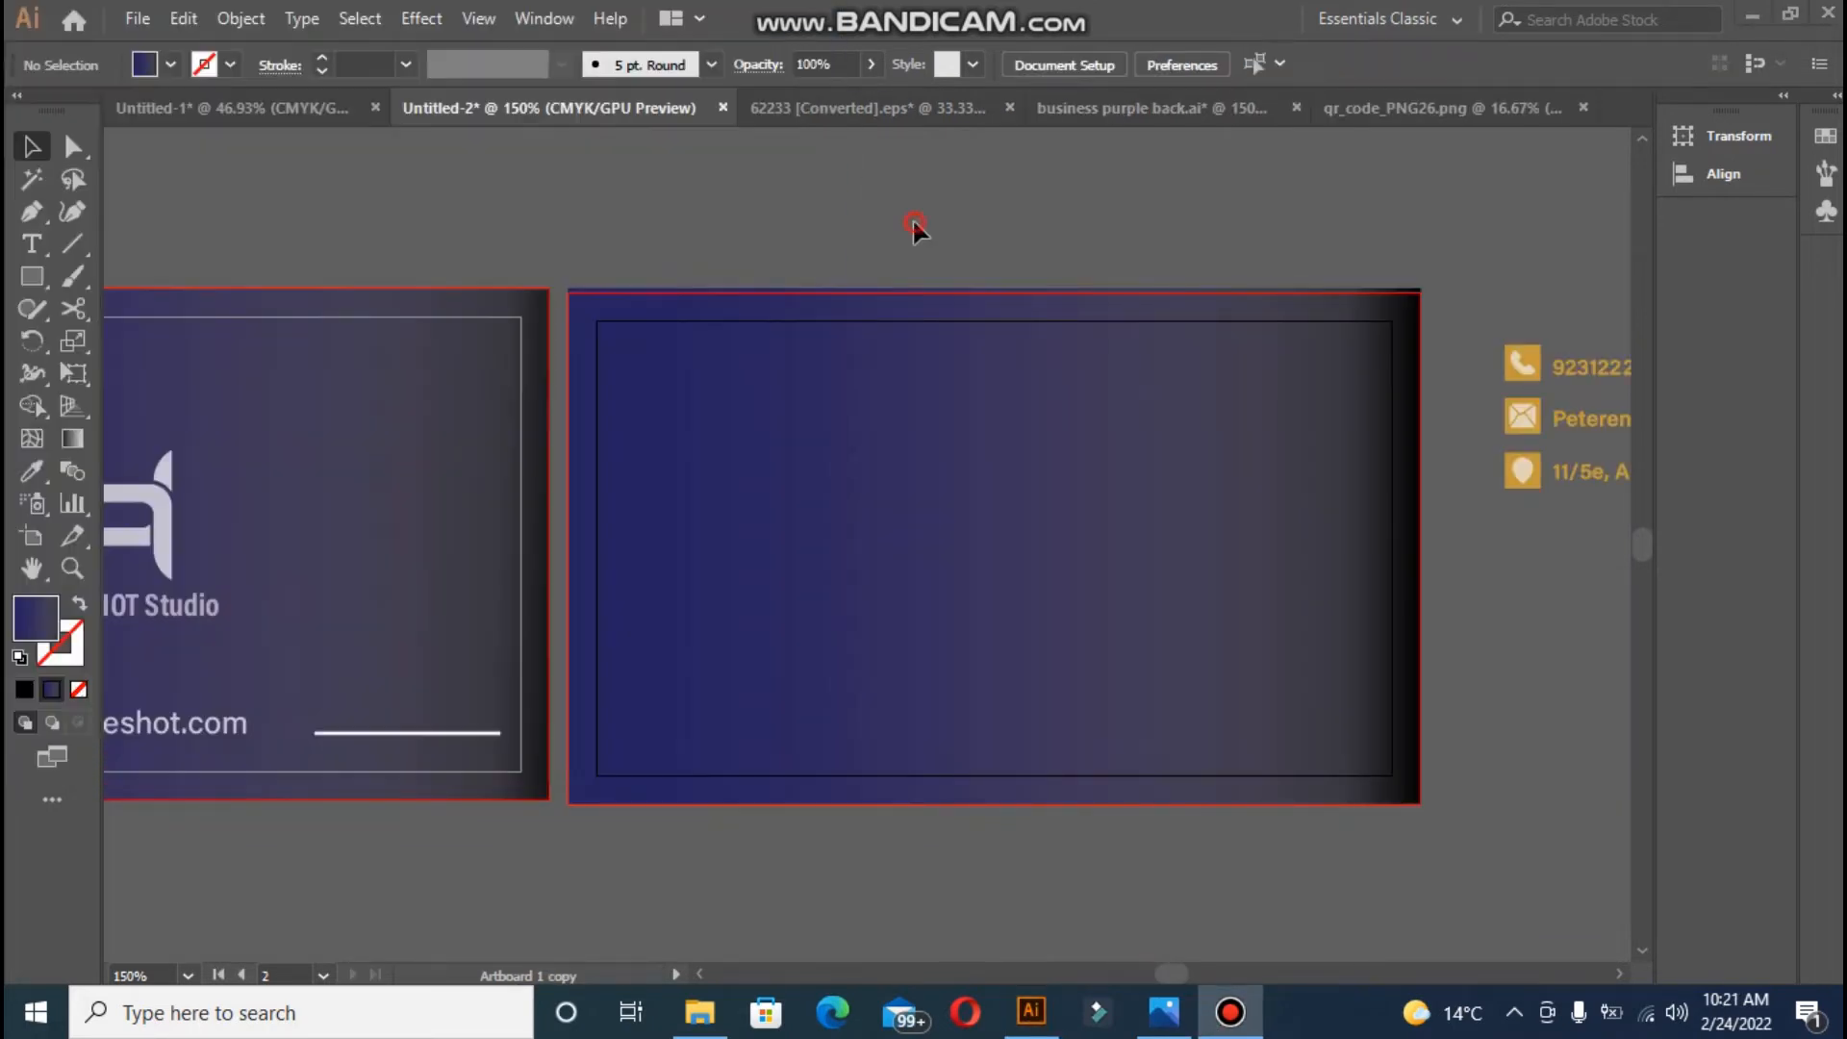
pyautogui.click(906, 377)
pyautogui.hotkey('ctrl', '2')
# - Copy the logo and ONE SHOT Studio text onto the back card and bring them to front
pyautogui.click(1062, 359)
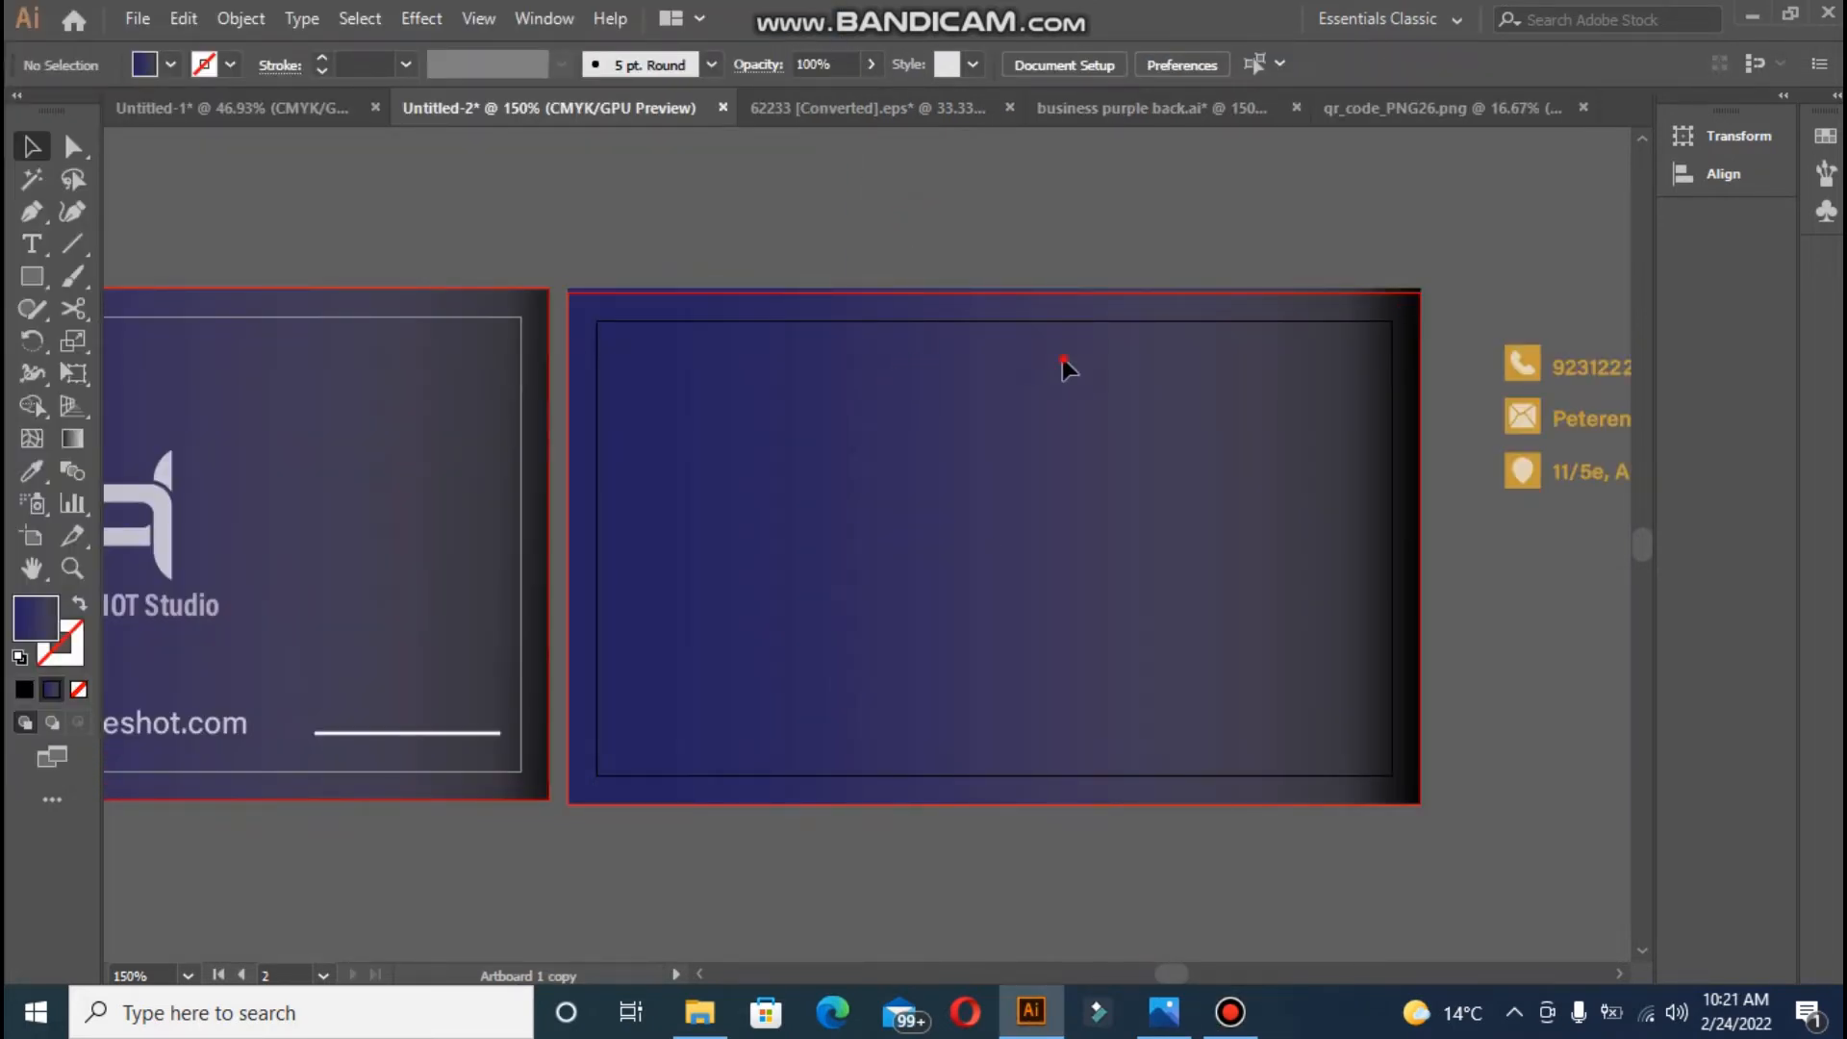
pyautogui.click(166, 500)
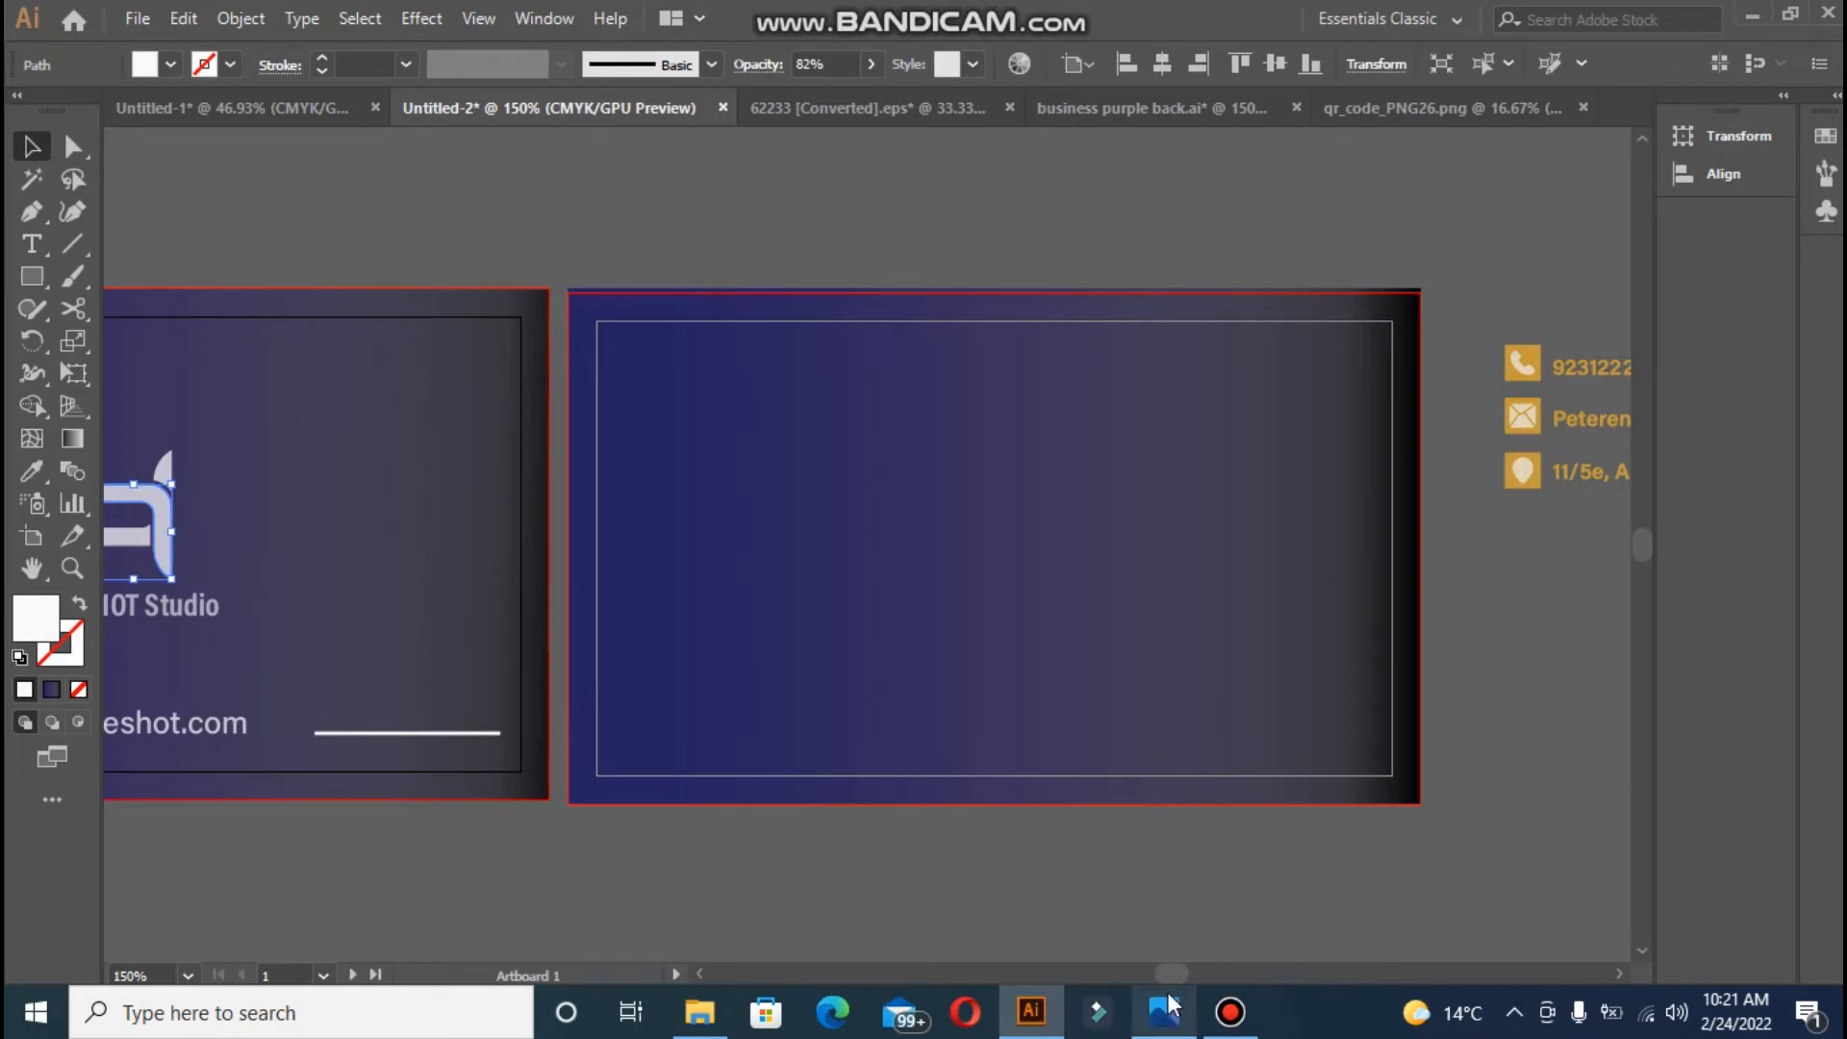
pyautogui.moveTo(1172, 973); pyautogui.dragTo(1166, 974)
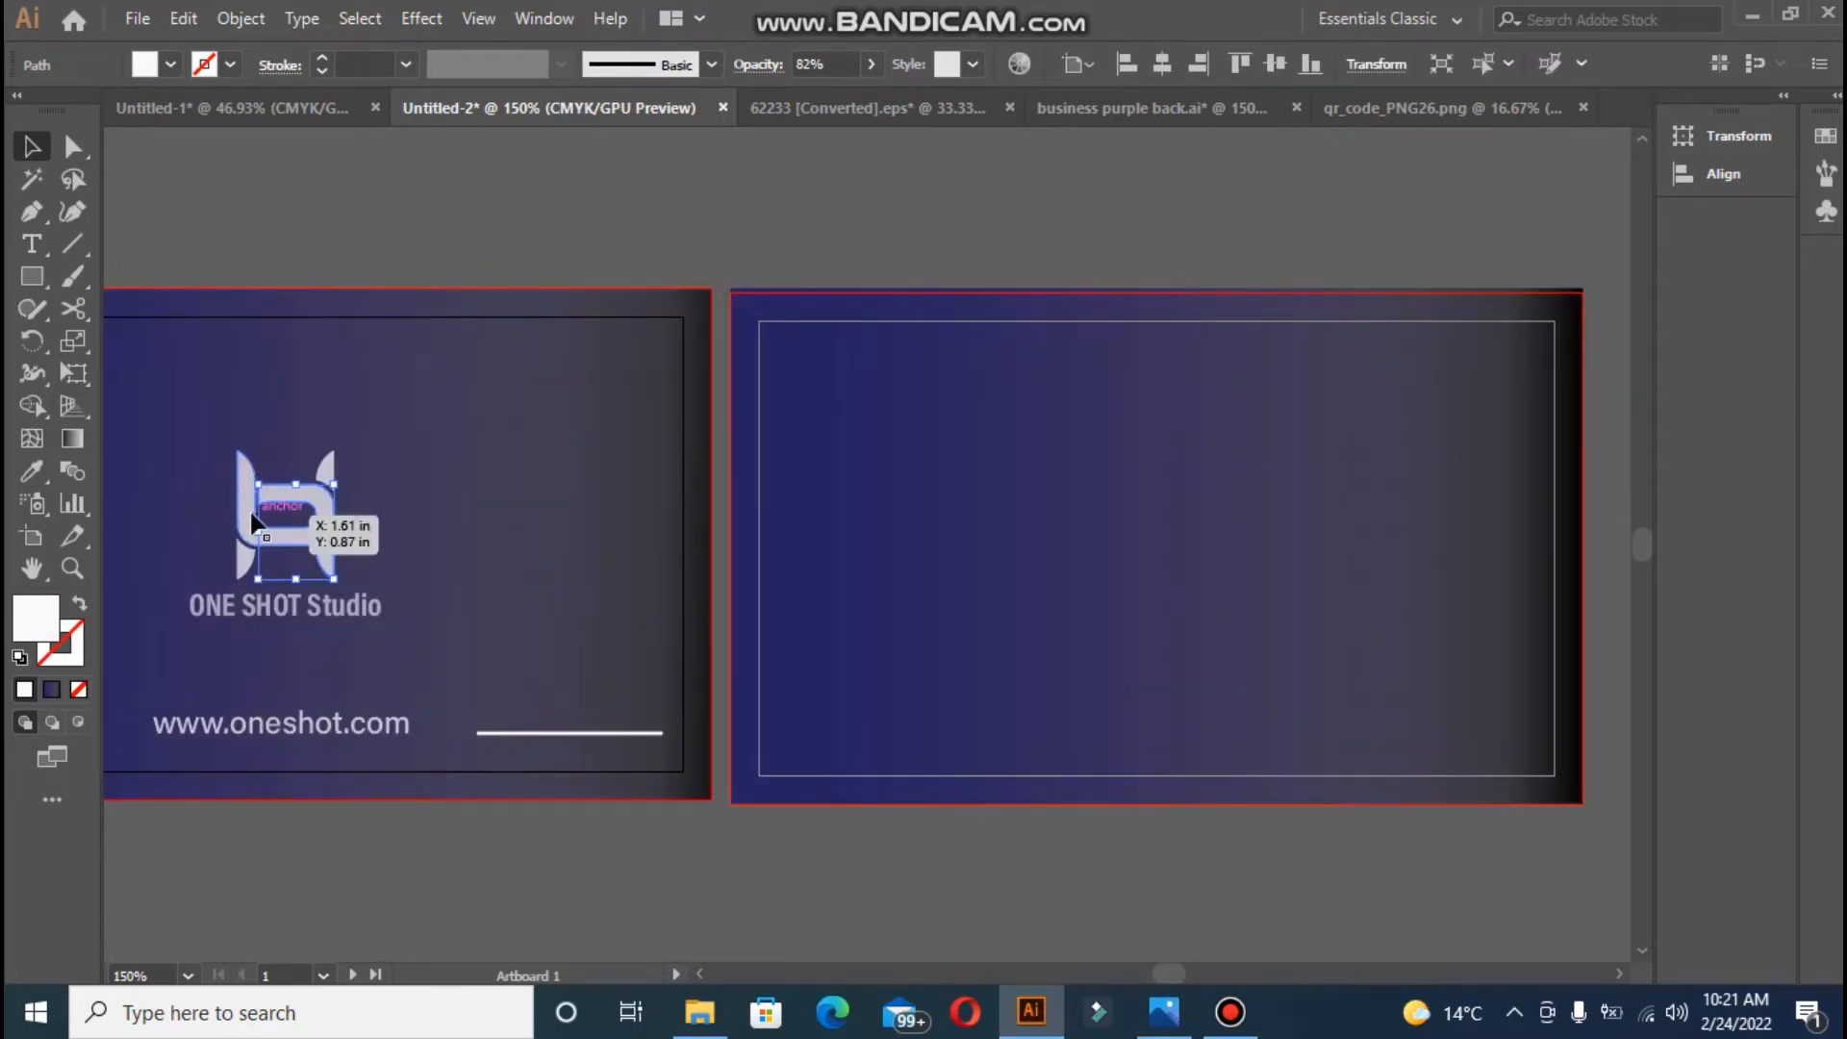
pyautogui.keyDown('shift'); pyautogui.click(246, 563); pyautogui.keyUp('shift')
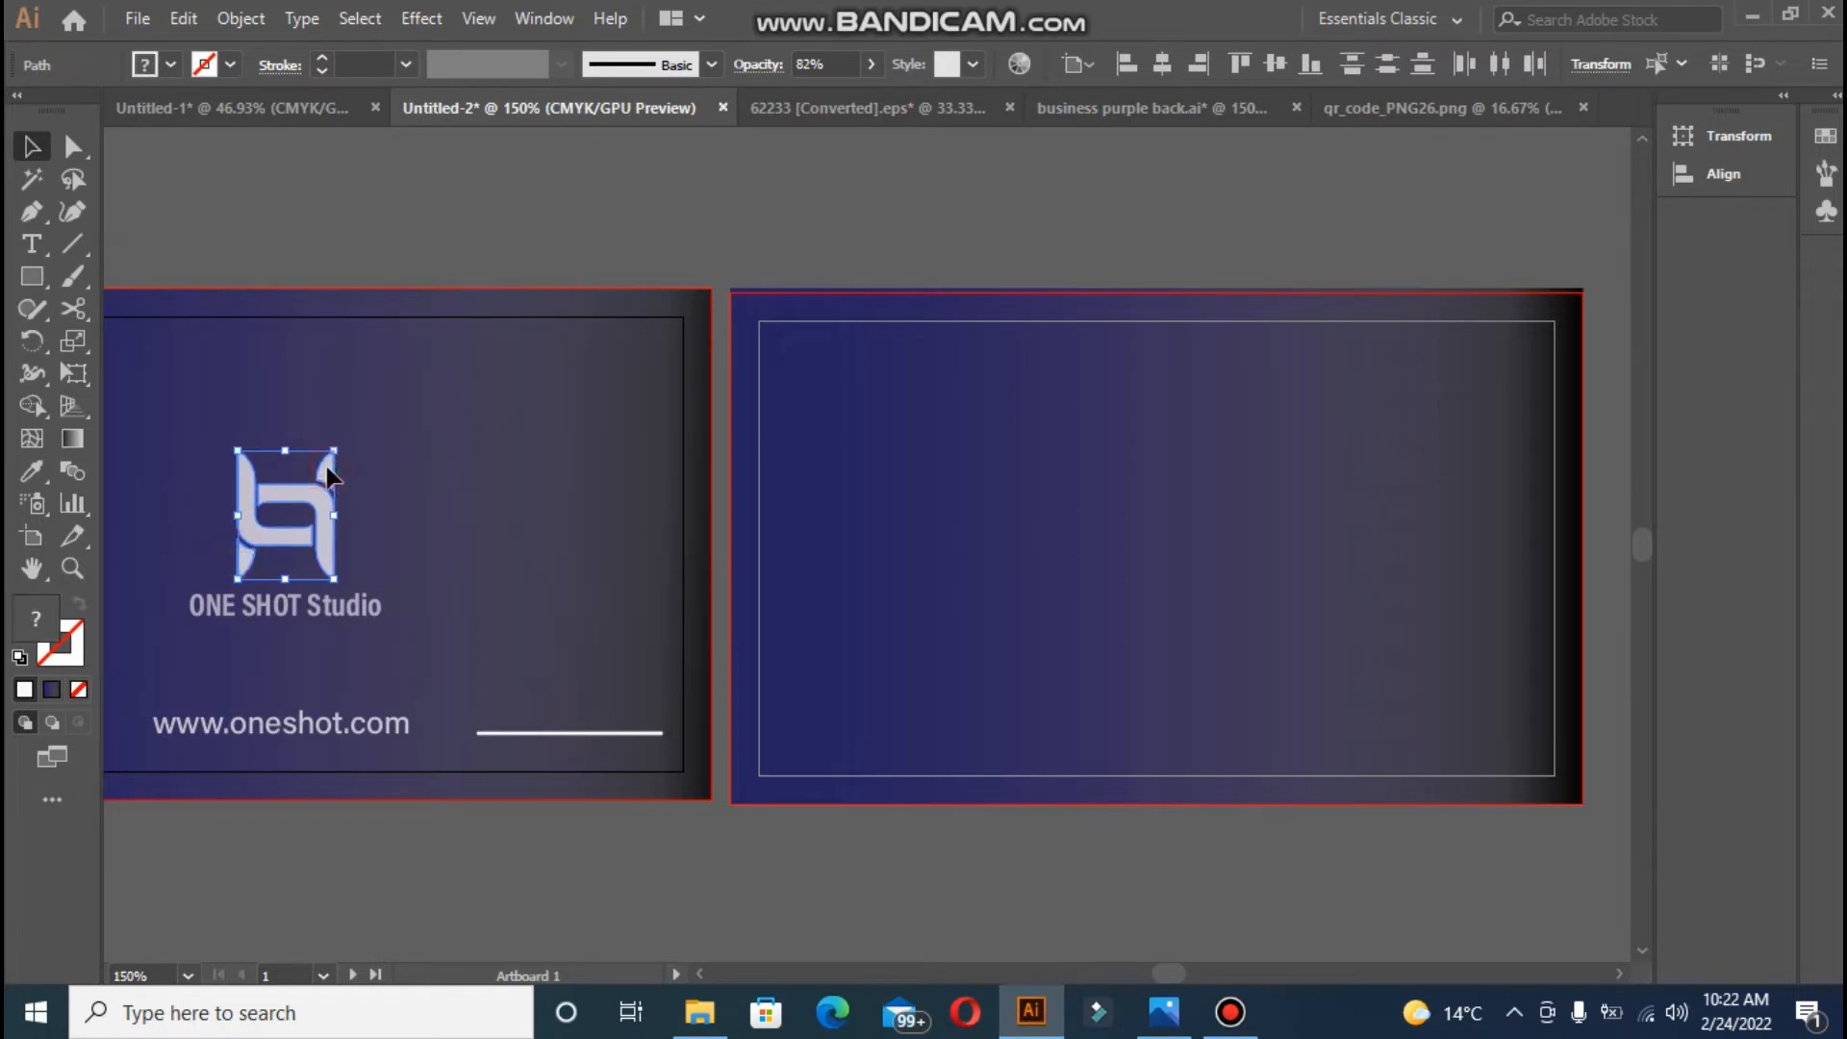
pyautogui.keyDown('shift'); pyautogui.click(288, 614); pyautogui.keyUp('shift')
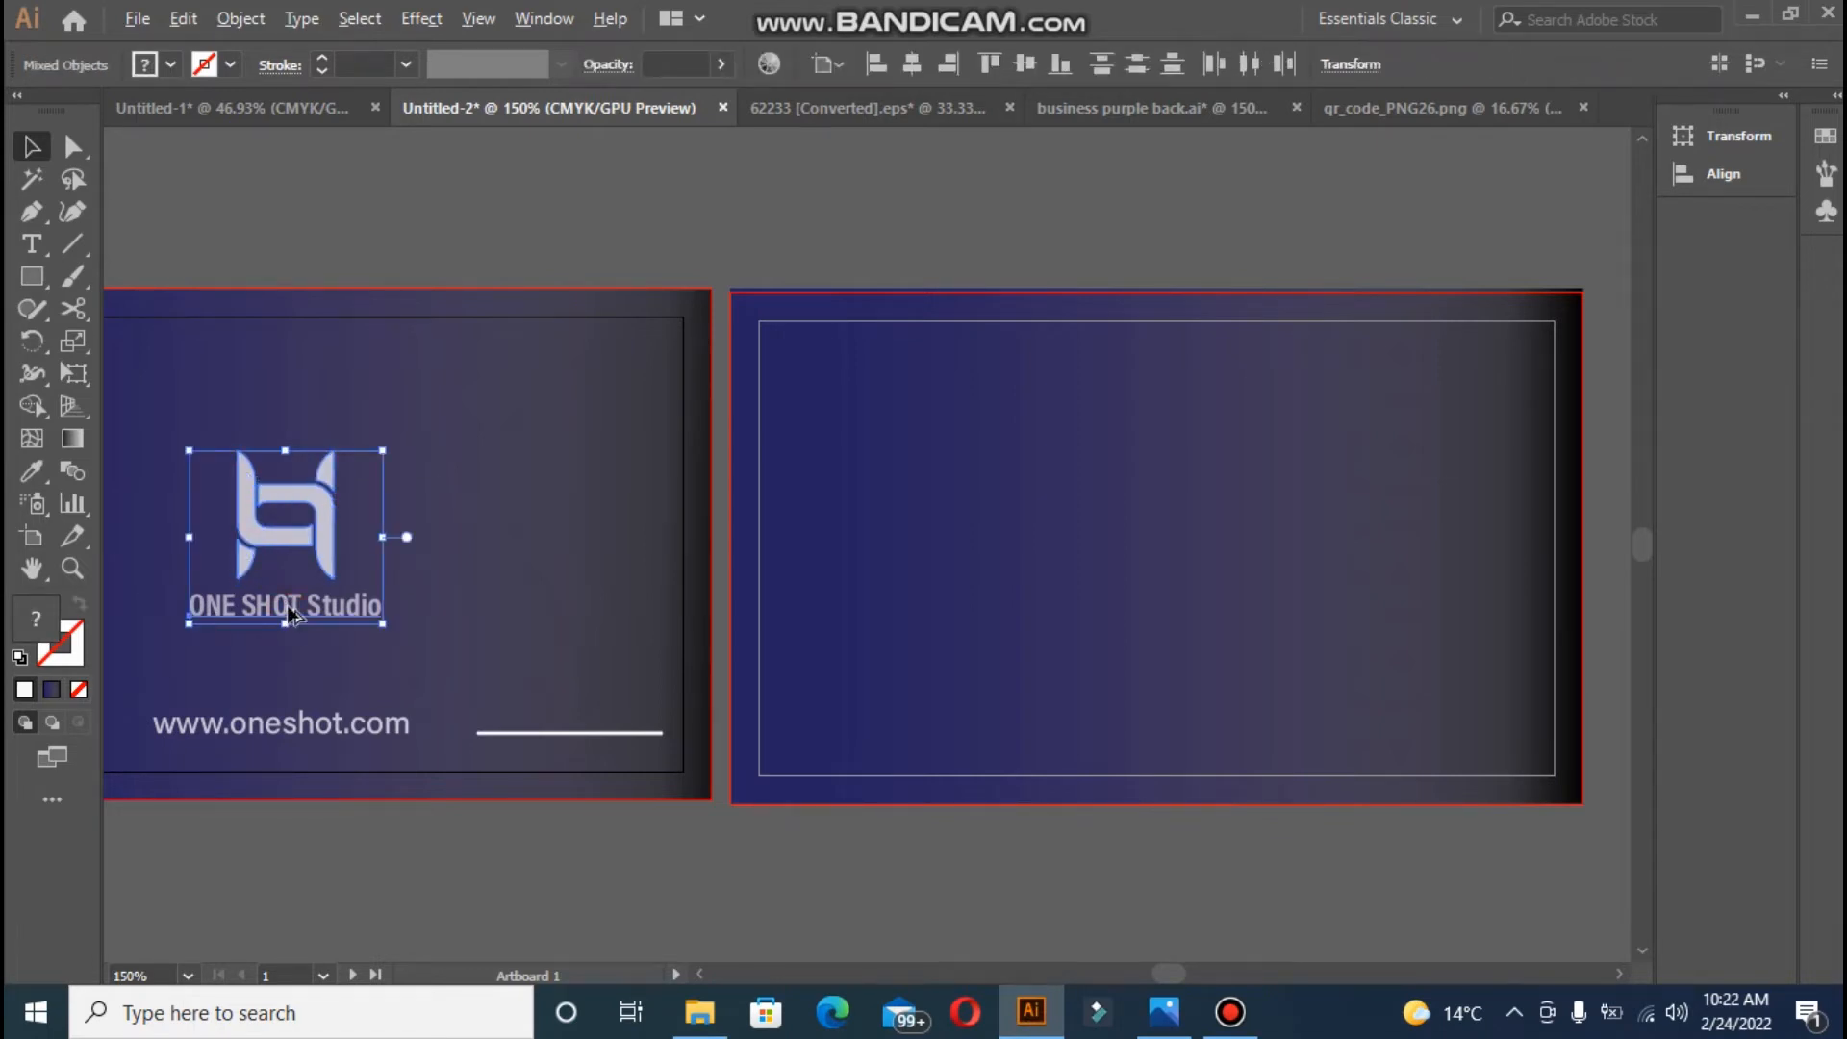
pyautogui.moveTo(288, 613); pyautogui.dragTo(1335, 616)
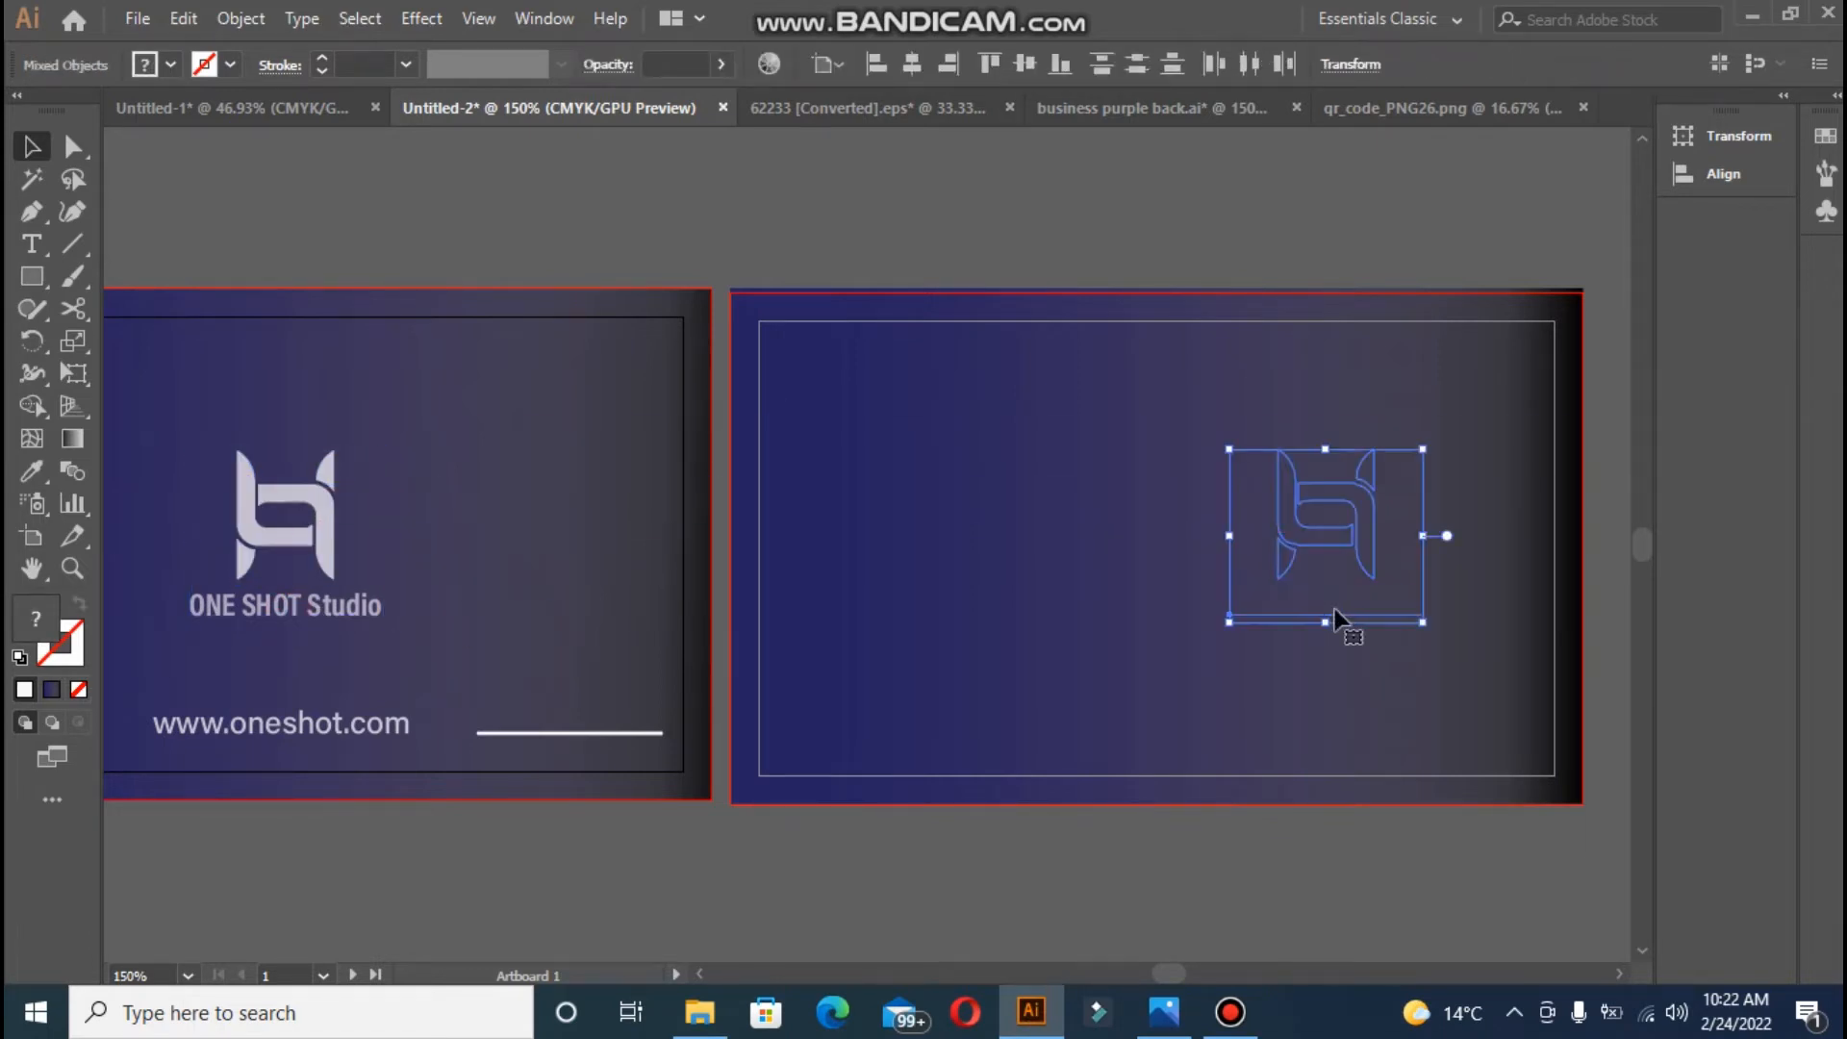
pyautogui.rightClick(1345, 546)
pyautogui.click(1106, 684)
# - Shrink the copied logo and text into the back card's top-right, then switch to qr_code_PNG26.png
pyautogui.moveTo(1343, 532); pyautogui.dragTo(1422, 450)
pyautogui.moveTo(1337, 354); pyautogui.dragTo(1359, 370)
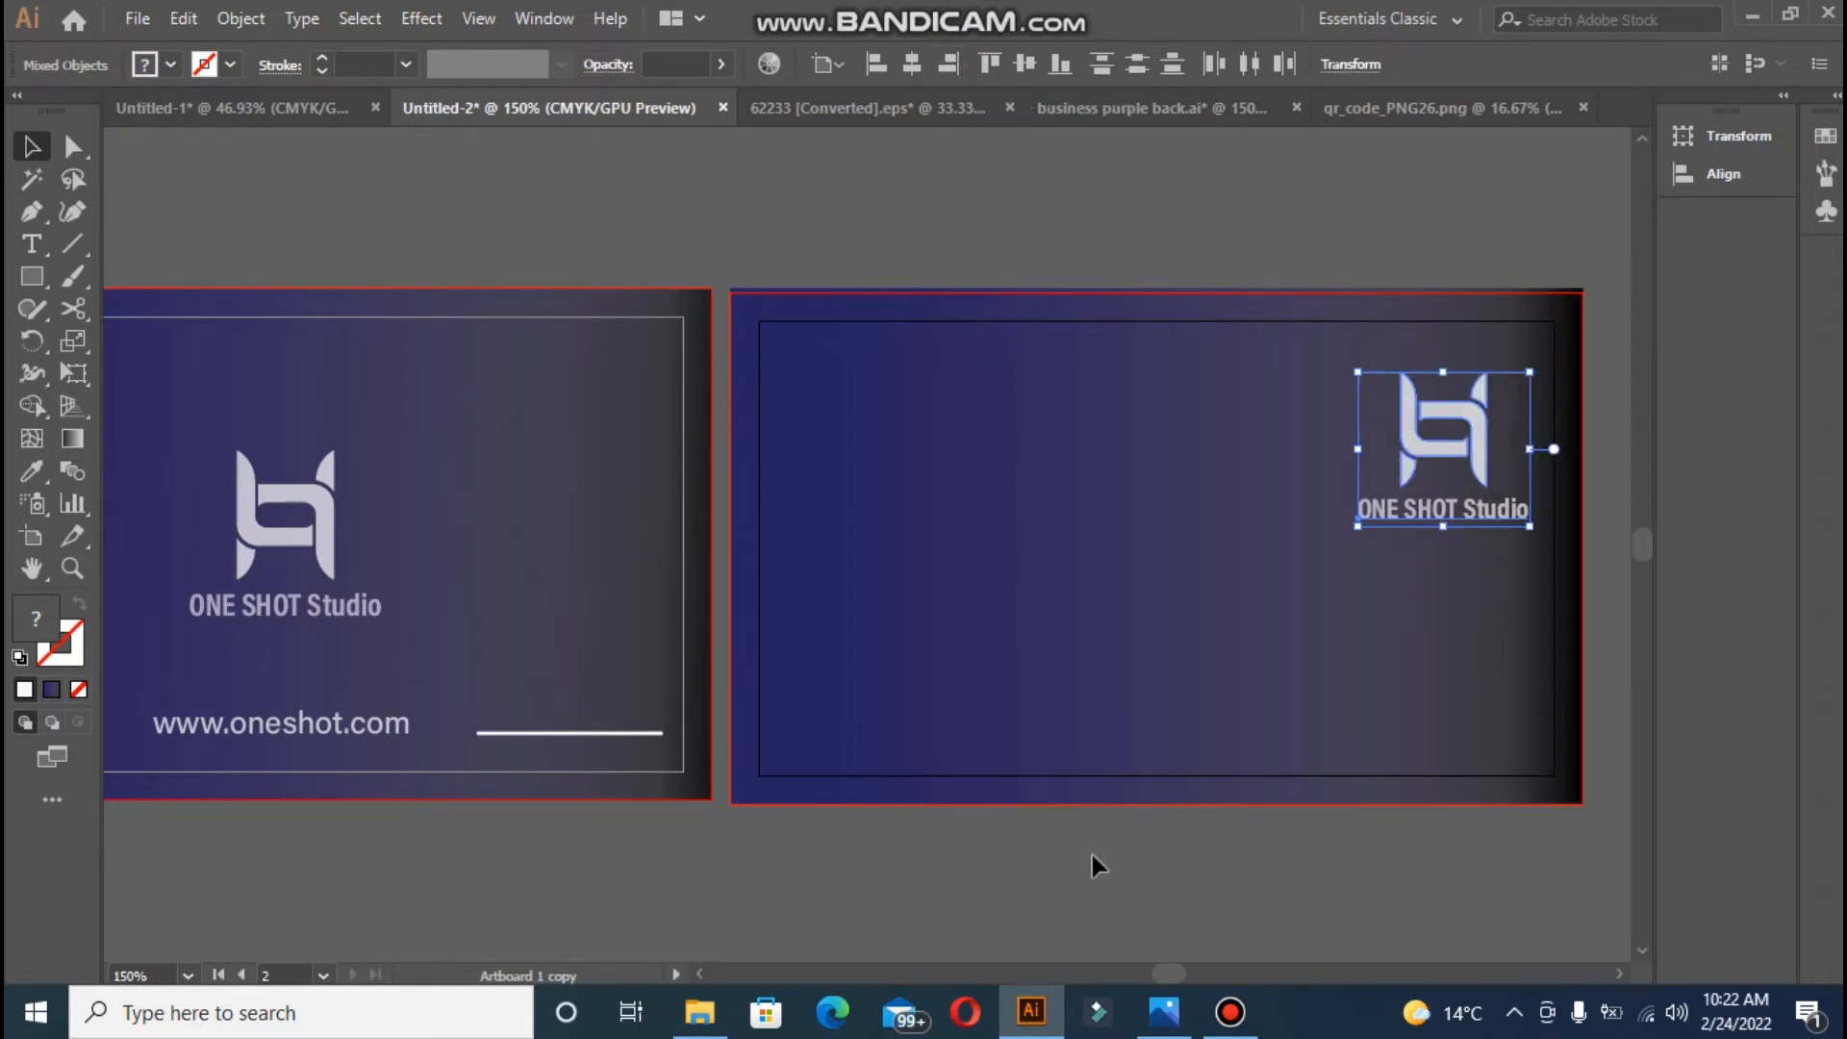
pyautogui.moveTo(1163, 970); pyautogui.dragTo(1166, 969)
pyautogui.press('Left')
pyautogui.press('Left')
pyautogui.press('Left')
pyautogui.press('Left')
pyautogui.press('Left')
pyautogui.press('Left')
pyautogui.press('Left')
pyautogui.press('Left')
pyautogui.press('Left')
pyautogui.press('Left')
pyautogui.press('Left')
pyautogui.press('Left')
pyautogui.press('Left')
pyautogui.press('Left')
pyautogui.press('Left')
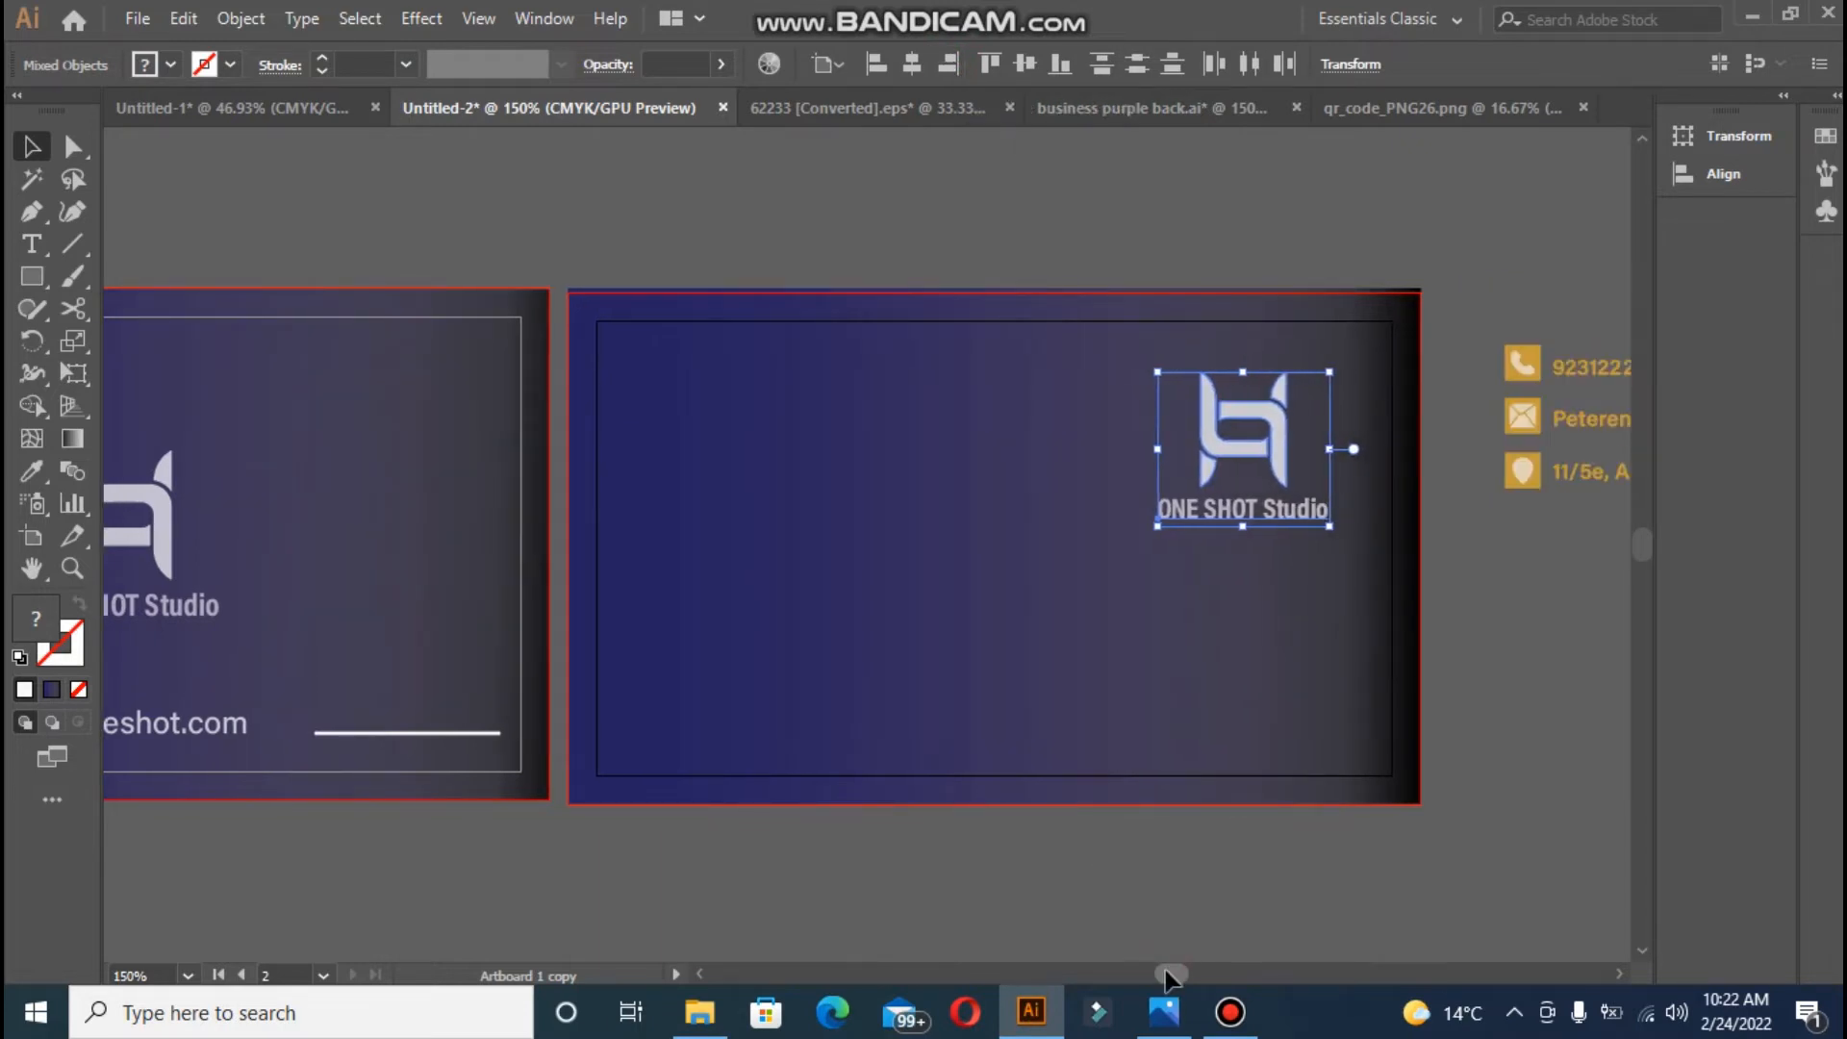
pyautogui.press('Left')
pyautogui.press('Left')
pyautogui.press('Left')
pyautogui.press('Left')
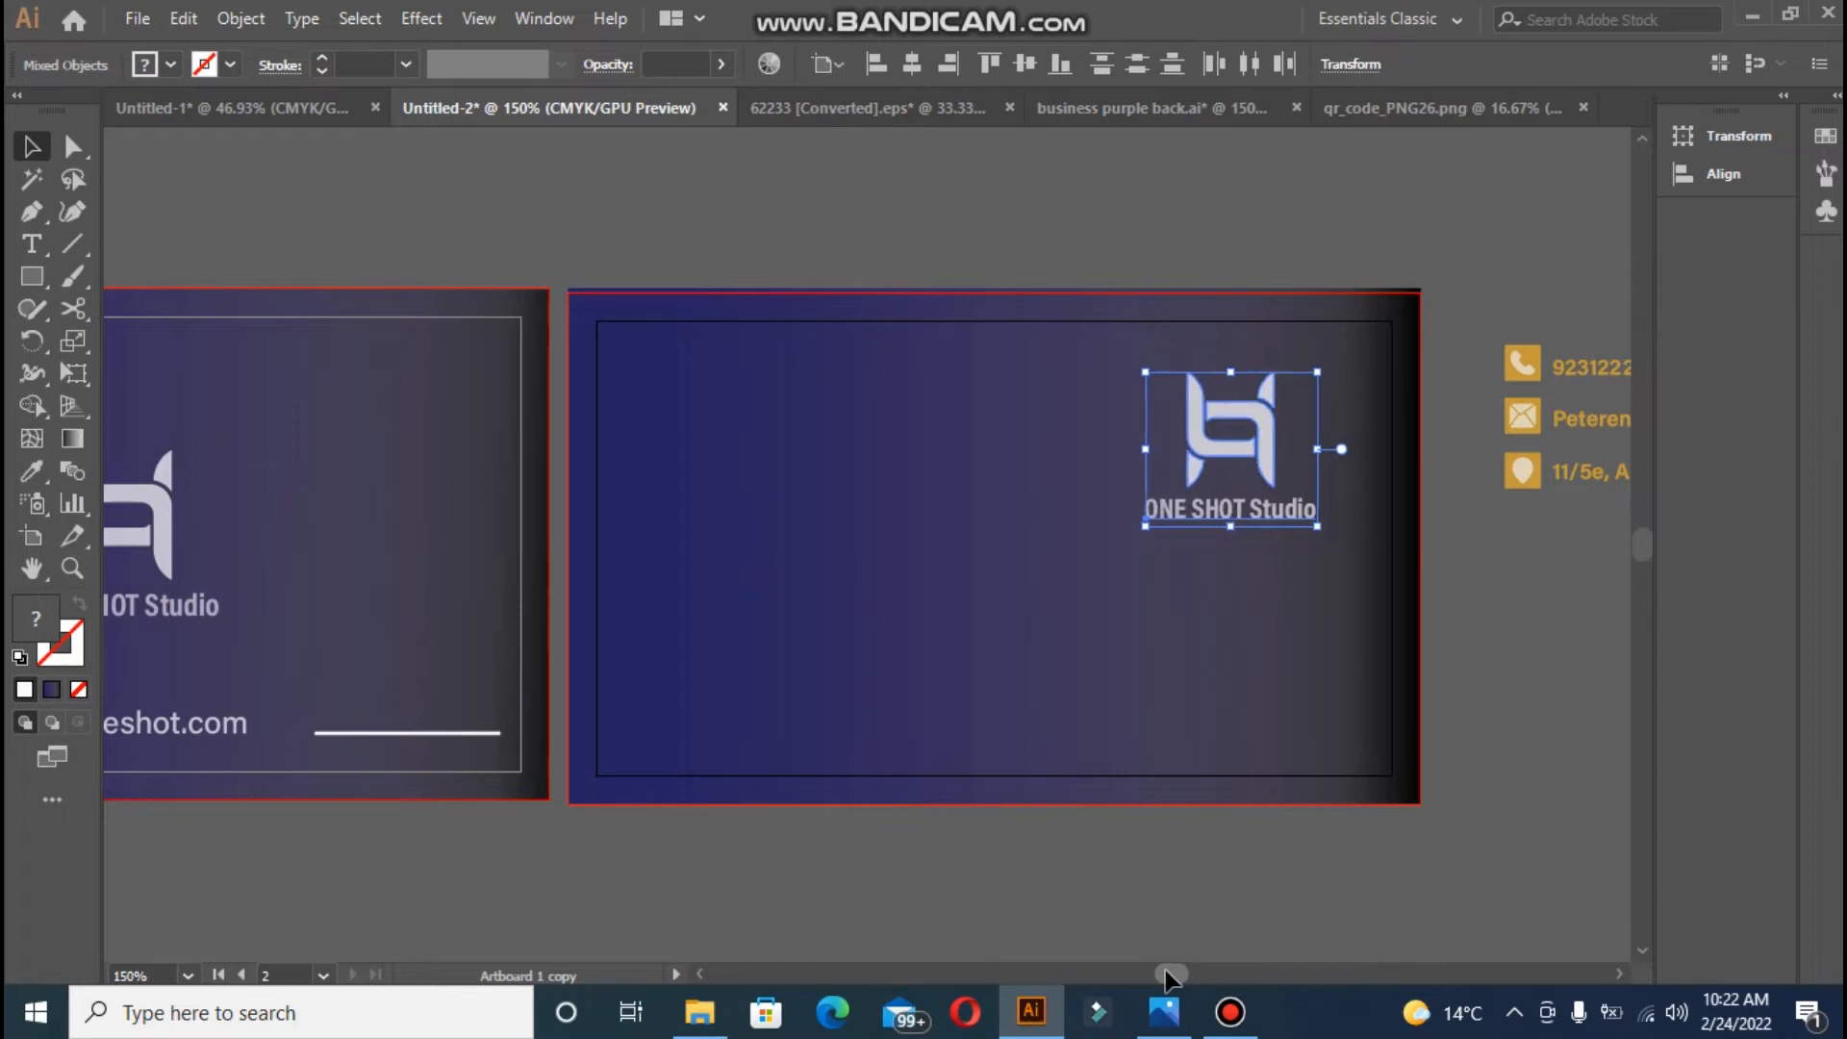
pyautogui.press('Left')
pyautogui.press('Left')
pyautogui.click(1407, 111)
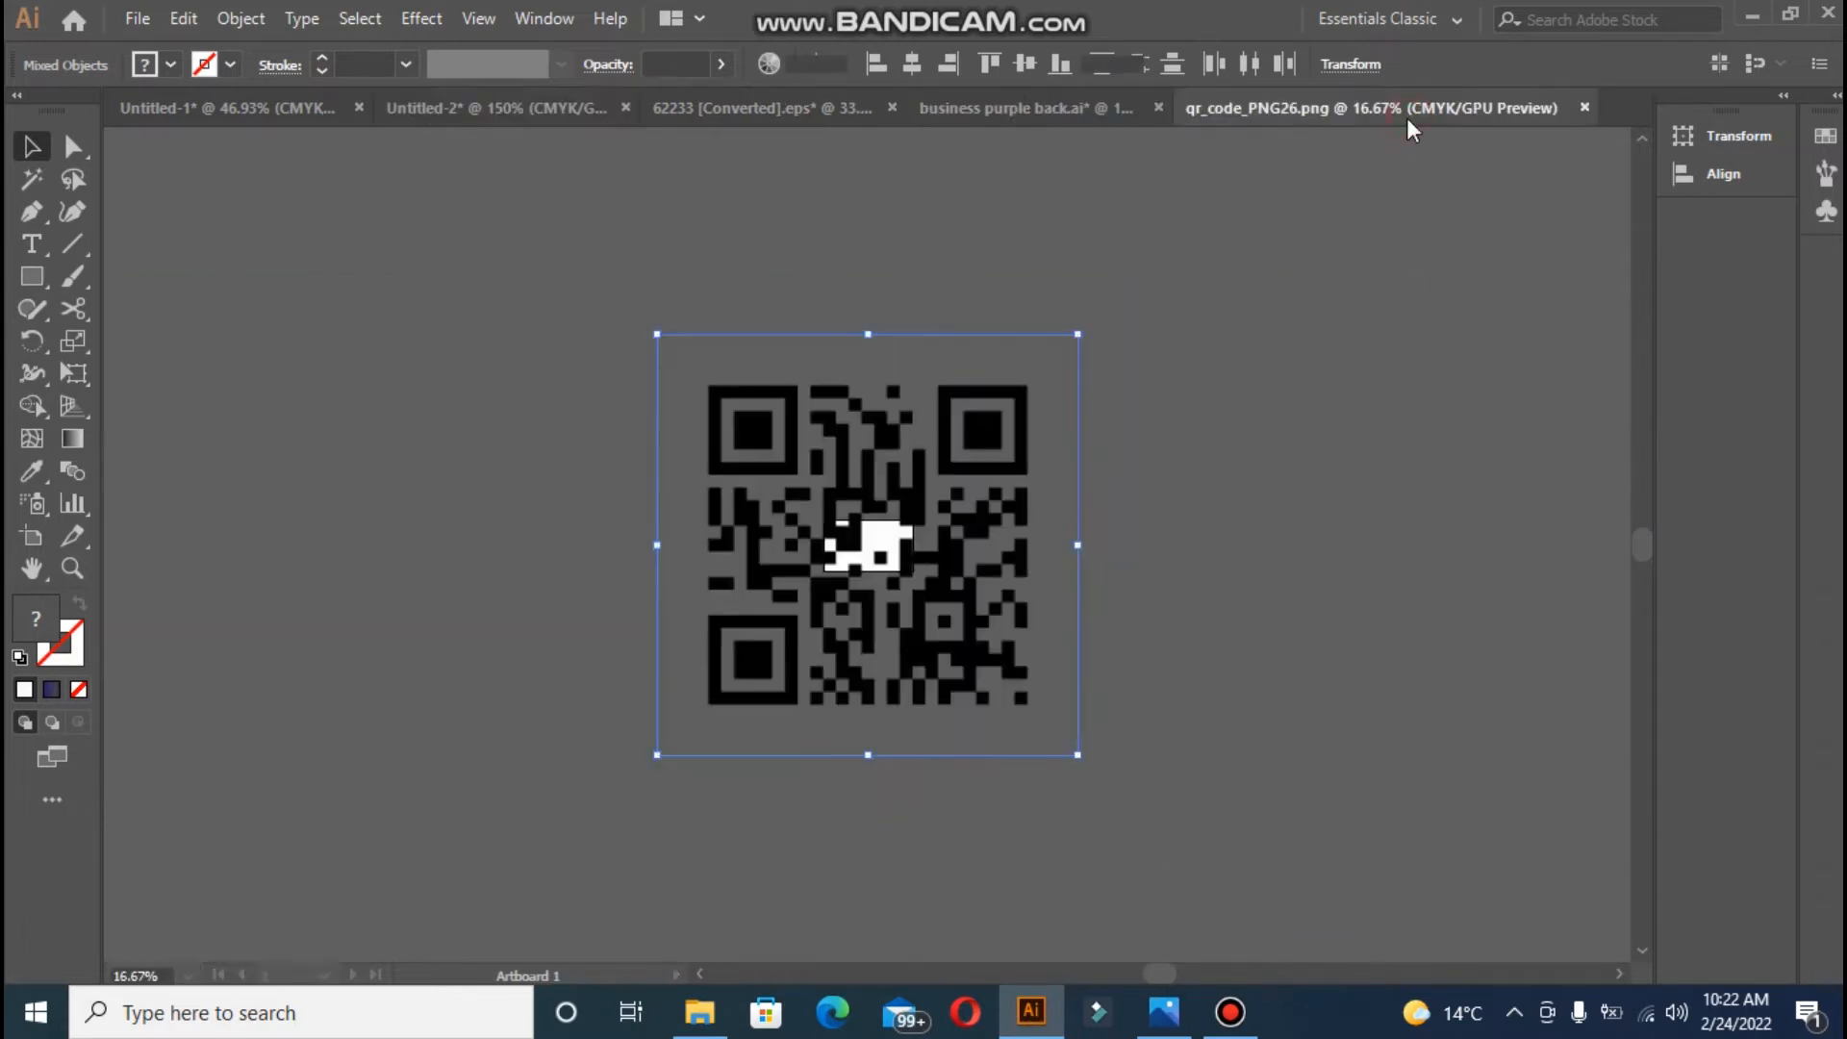
# - Back in the card document, delete the stray small path on the back card
pyautogui.click(545, 105)
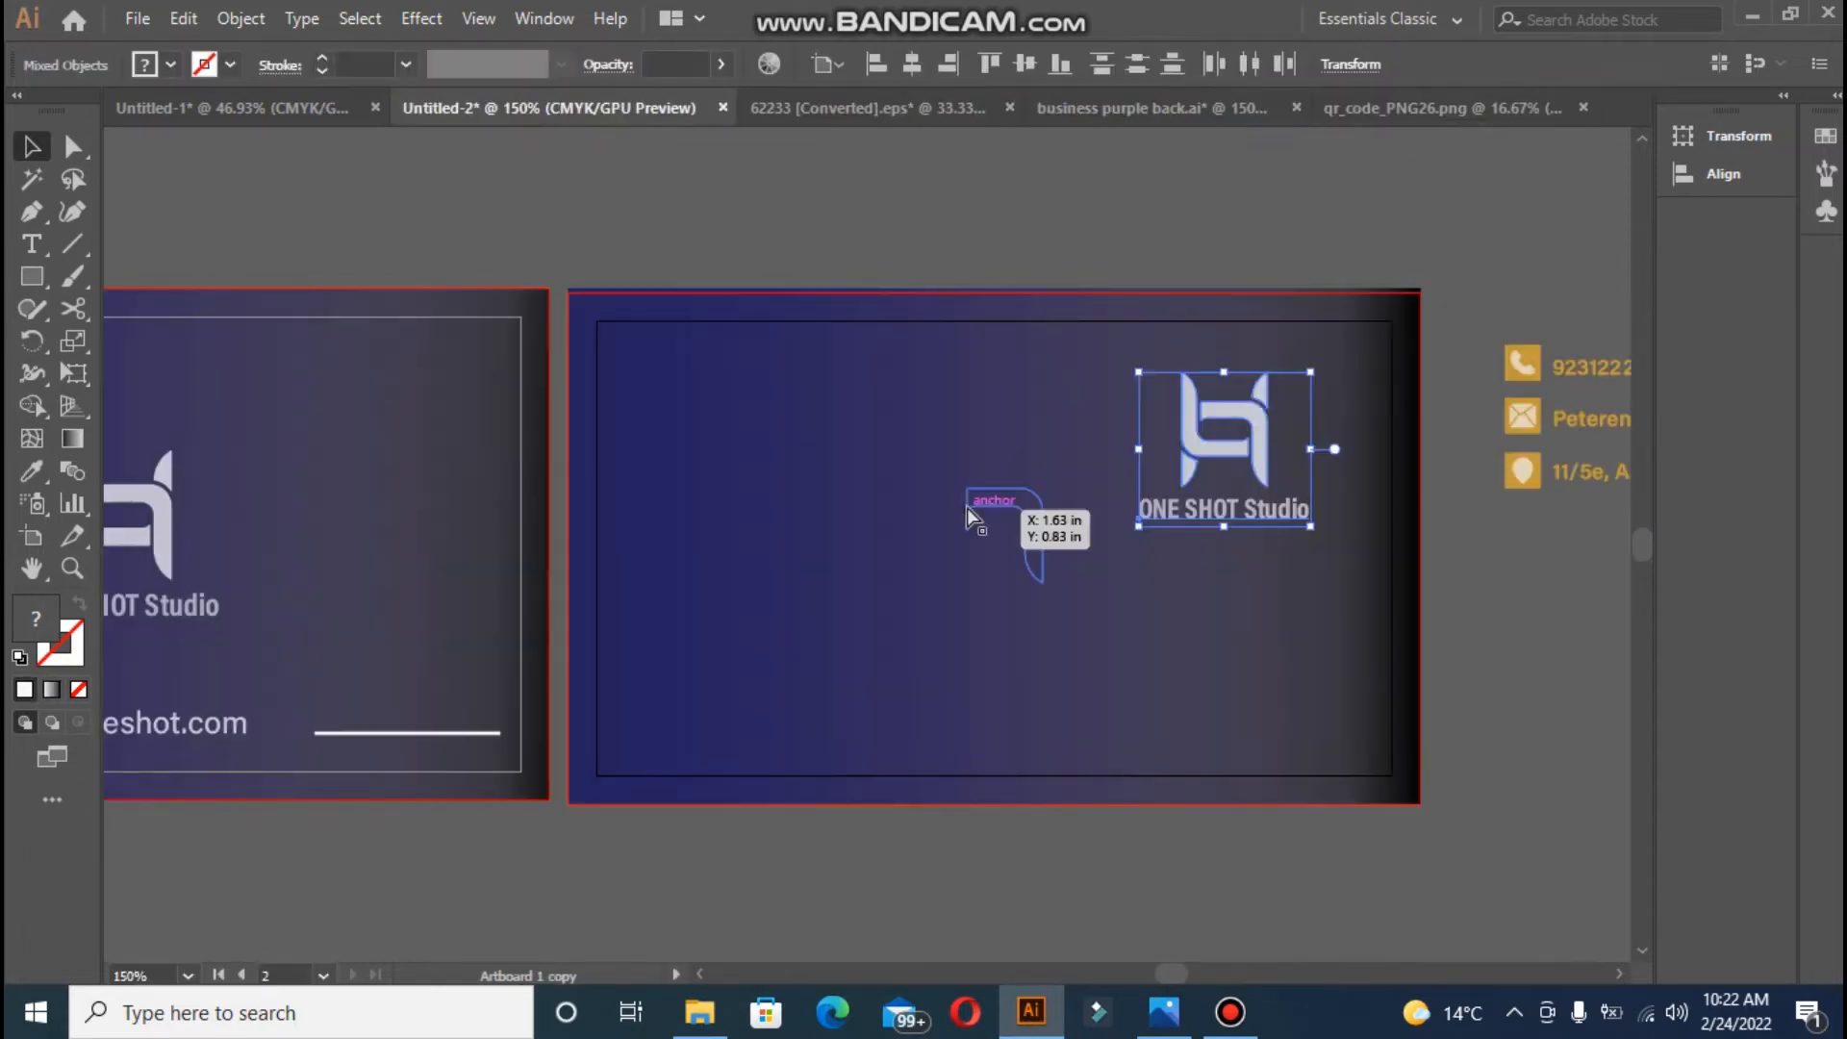
pyautogui.click(994, 517)
pyautogui.press('Delete')
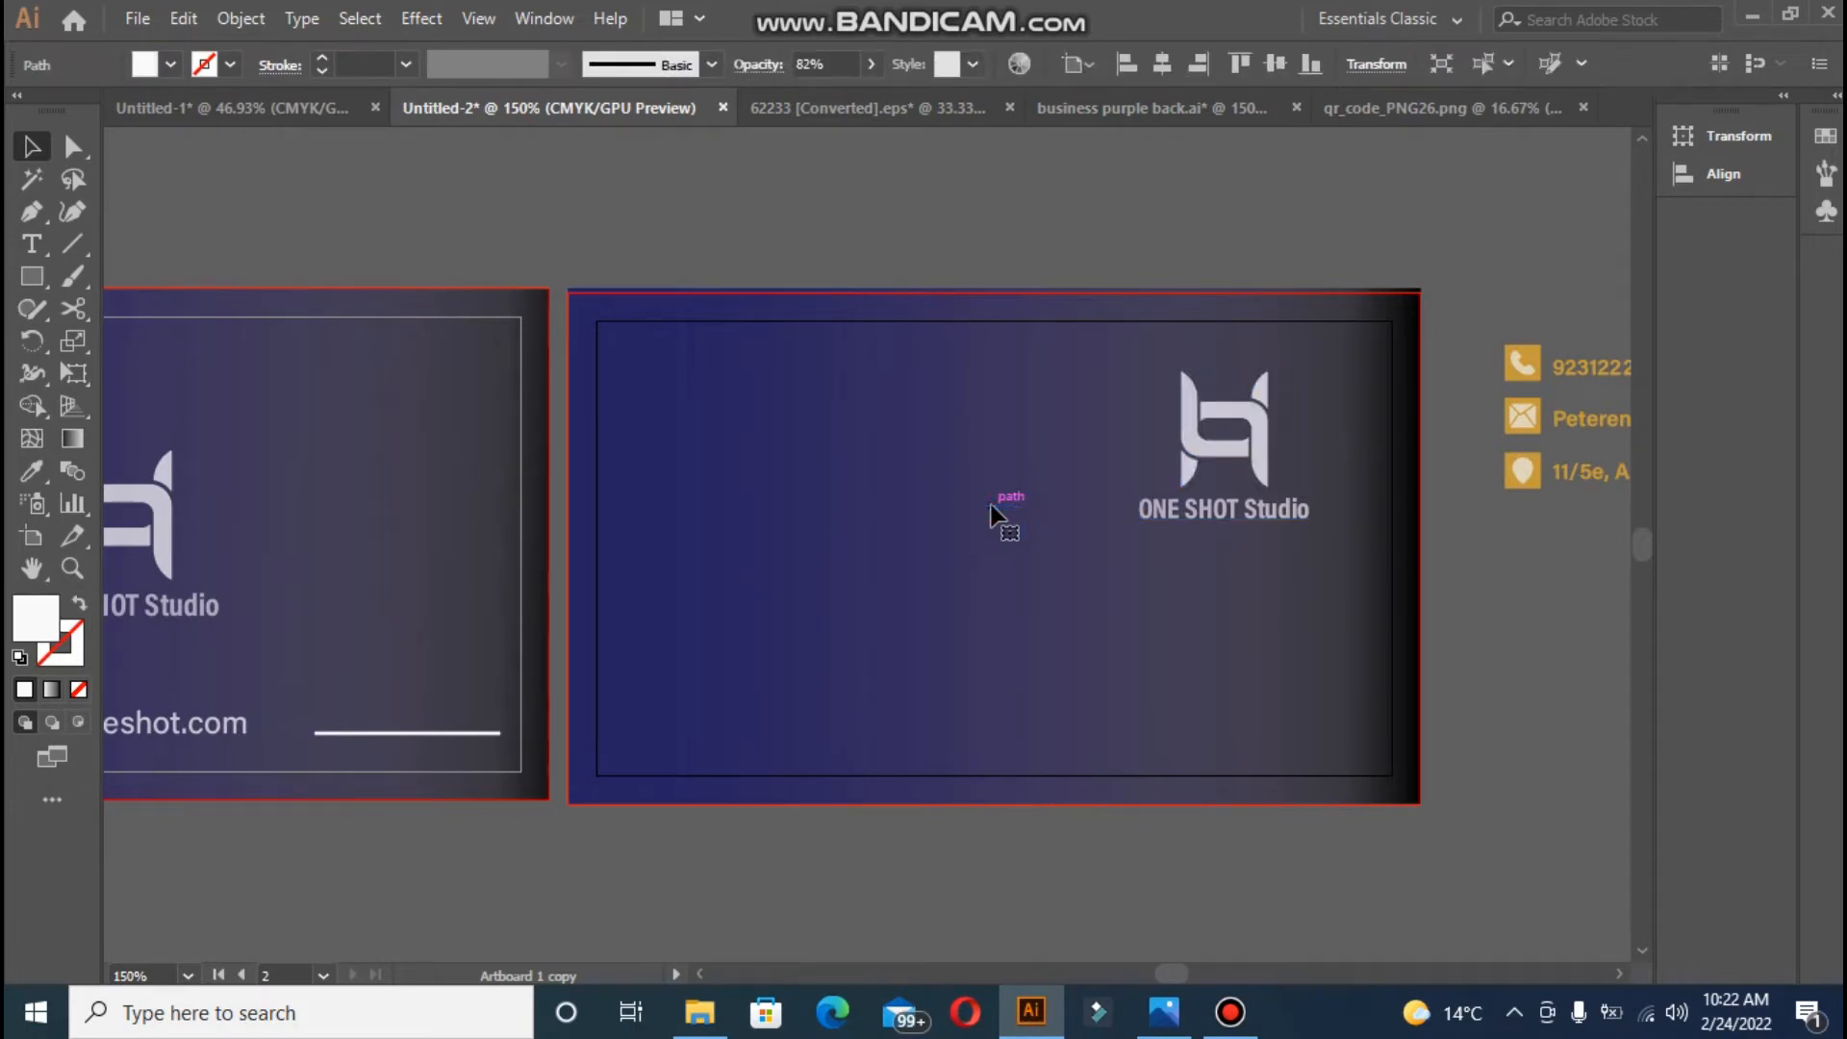
# - Paste the QR code, shrink it to a small square, and place it over the back card
pyautogui.moveTo(1174, 972); pyautogui.dragTo(1172, 971)
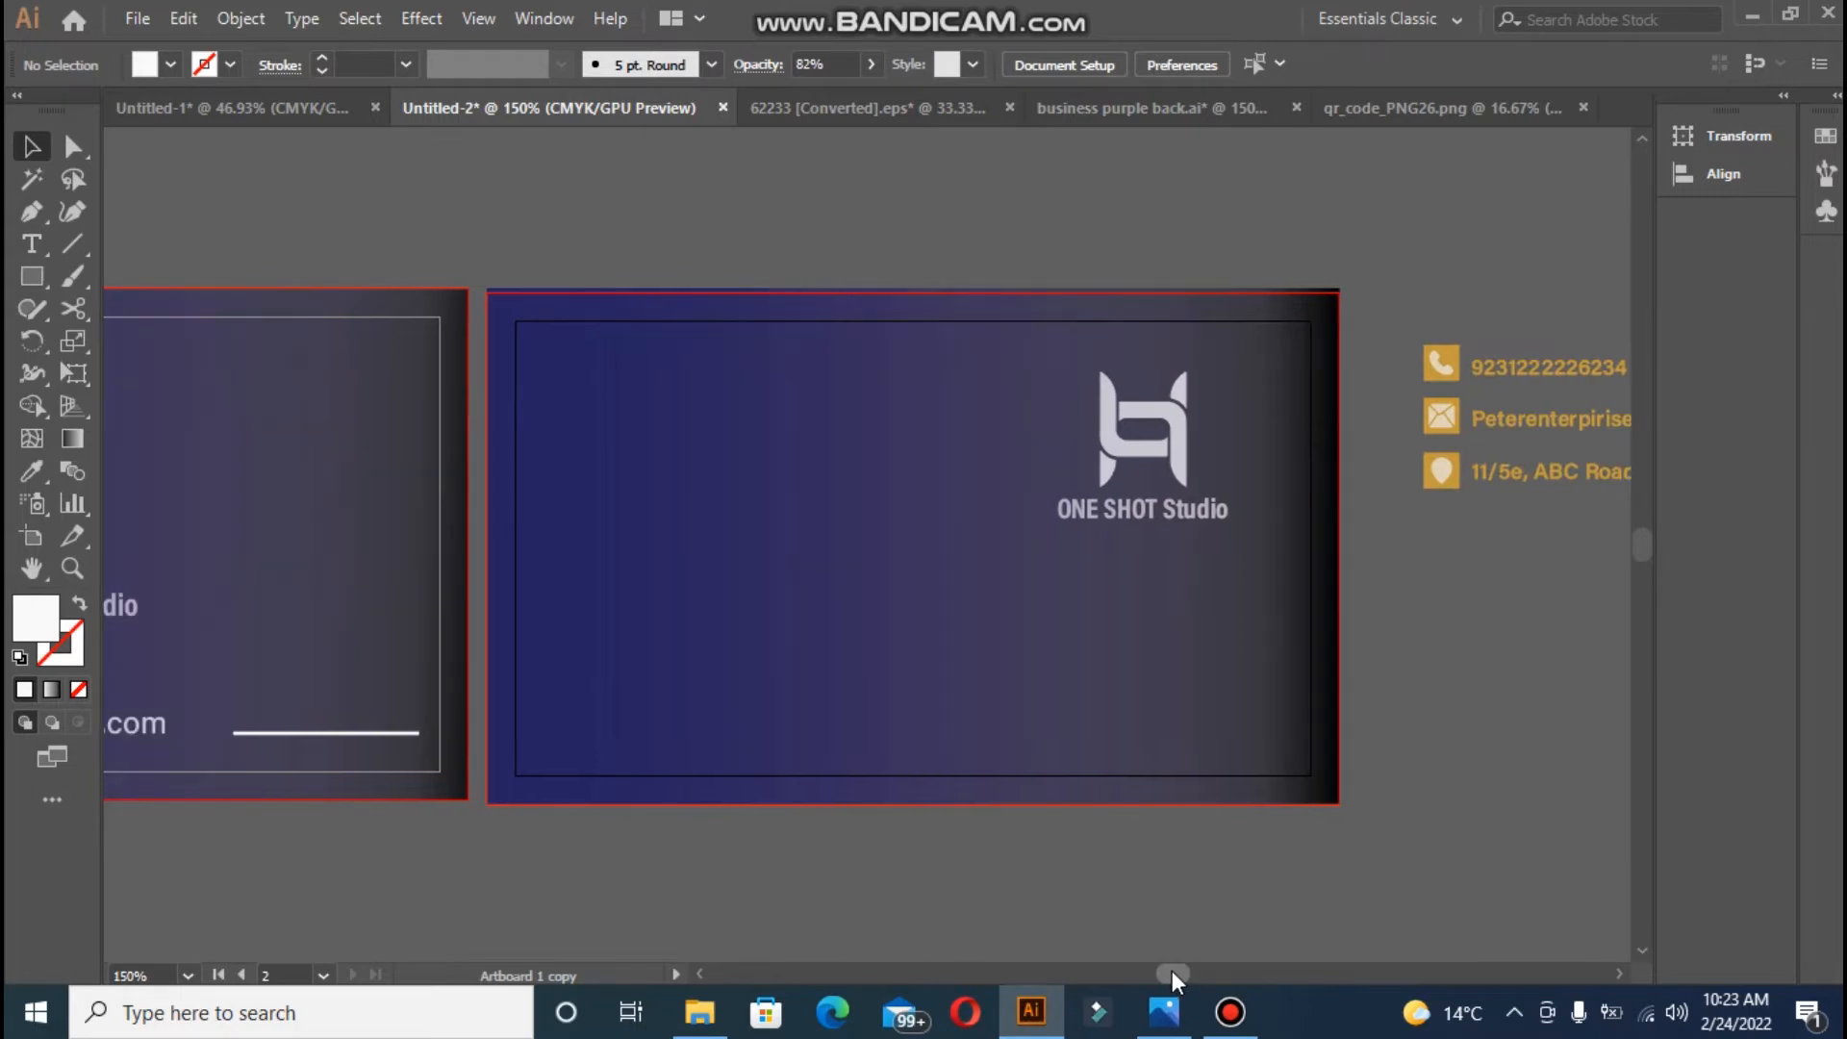
pyautogui.hotkey('ctrl', 'v')
pyautogui.hotkey('ctrl', '-')
pyautogui.hotkey('ctrl', '-')
pyautogui.hotkey('ctrl', '-')
pyautogui.hotkey('ctrl', '-')
pyautogui.hotkey('ctrl', '-')
pyautogui.hotkey('ctrl', '-')
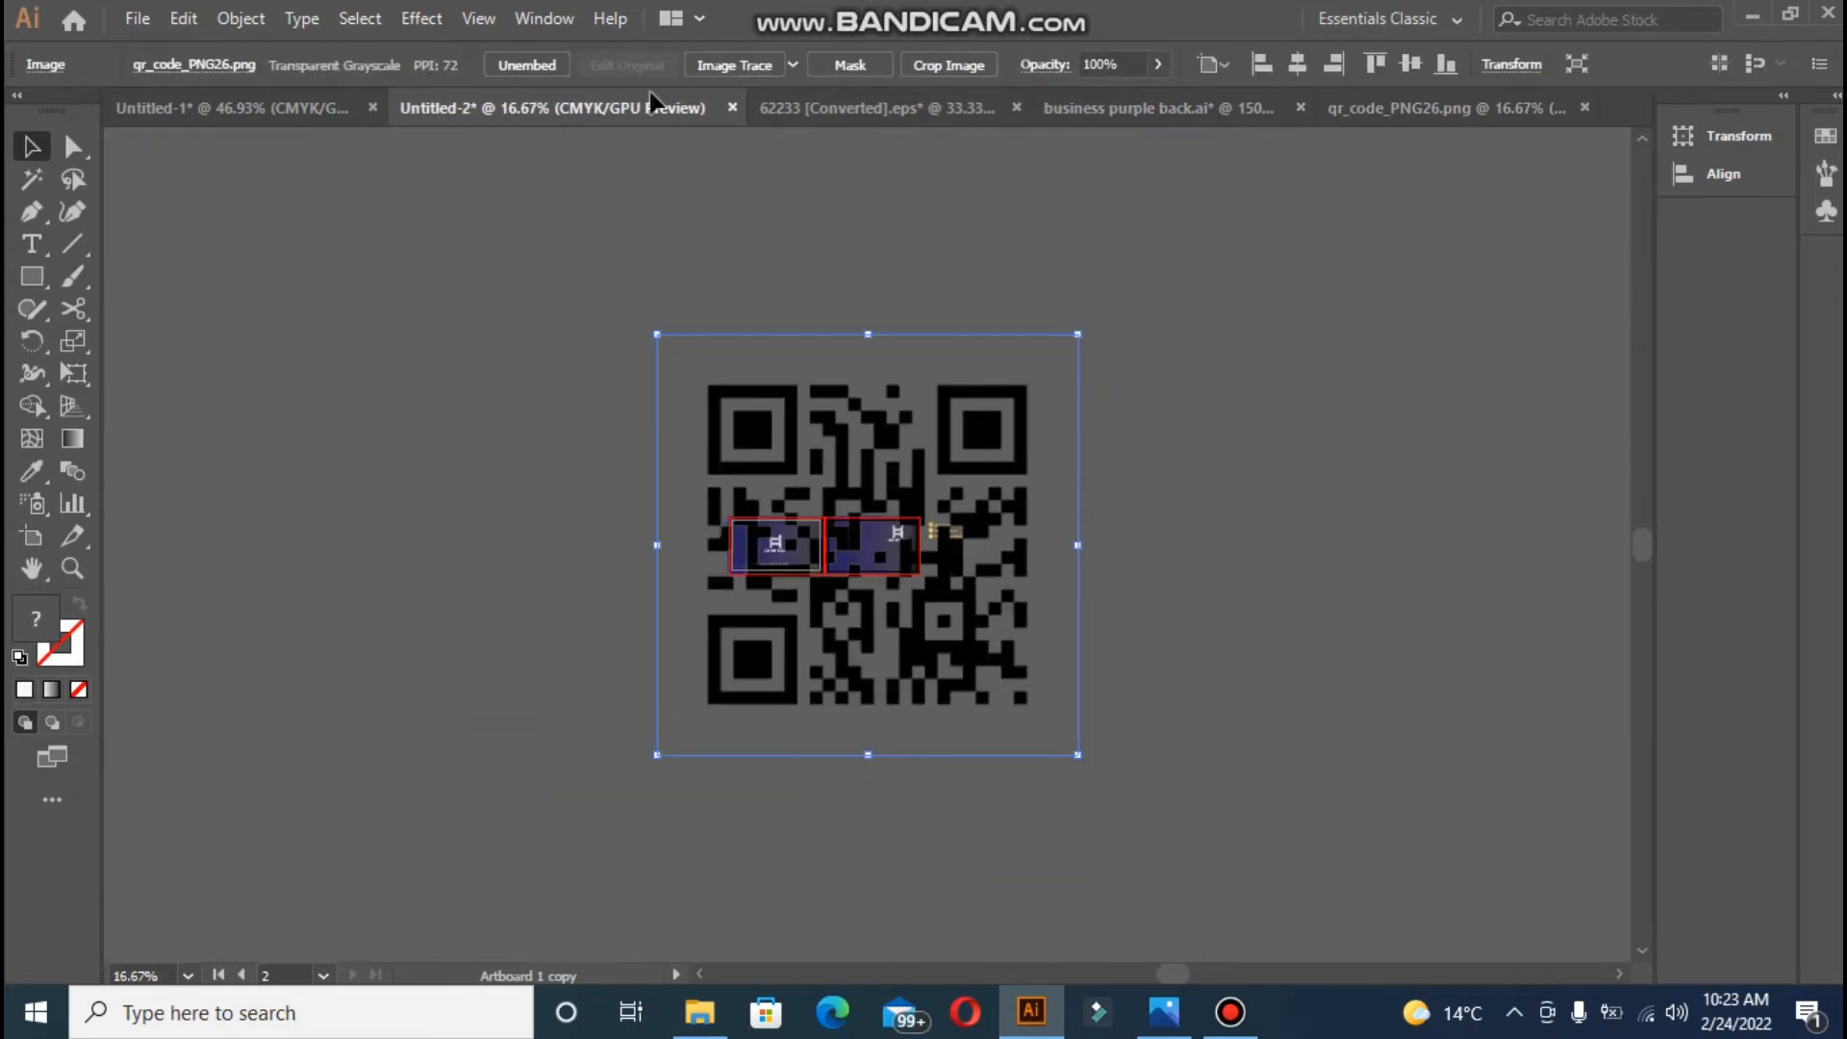
pyautogui.moveTo(657, 332); pyautogui.dragTo(1002, 680)
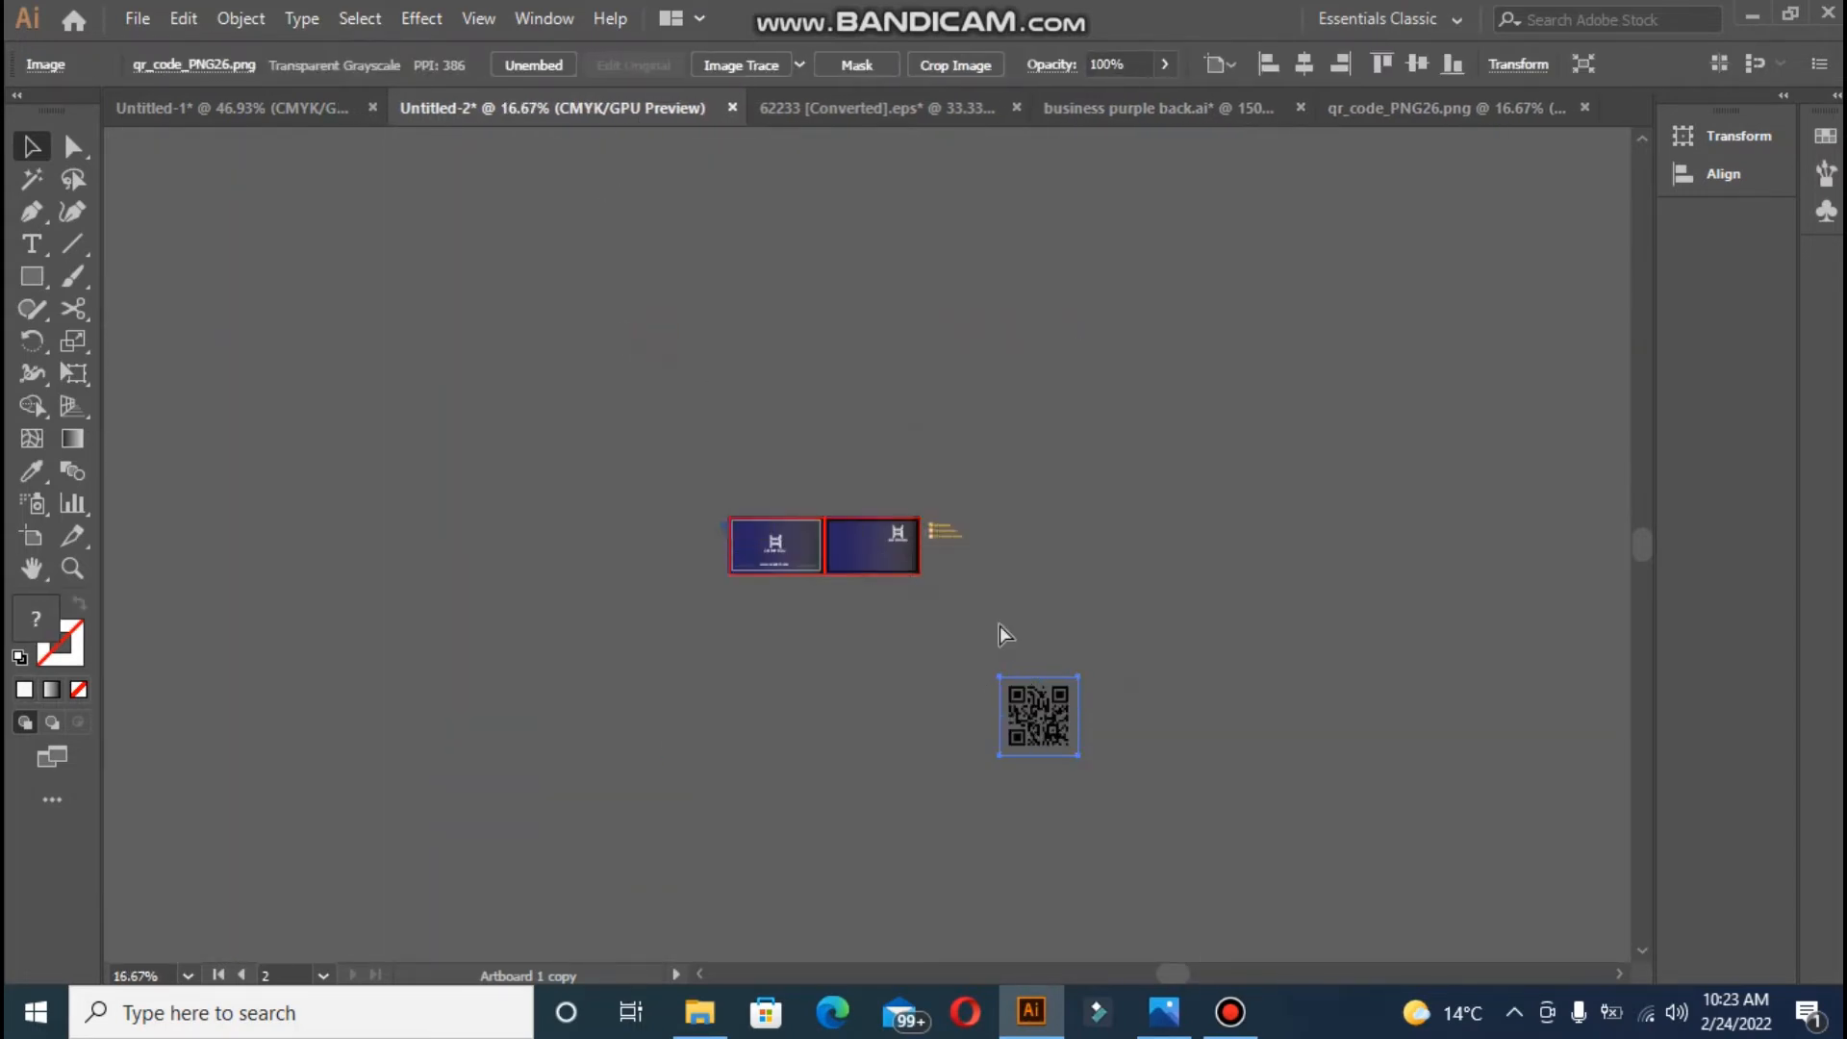
pyautogui.hotkey('ctrl', '+')
pyautogui.hotkey('ctrl', '+')
pyautogui.hotkey('ctrl', '+')
pyautogui.moveTo(887, 543); pyautogui.dragTo(652, 259)
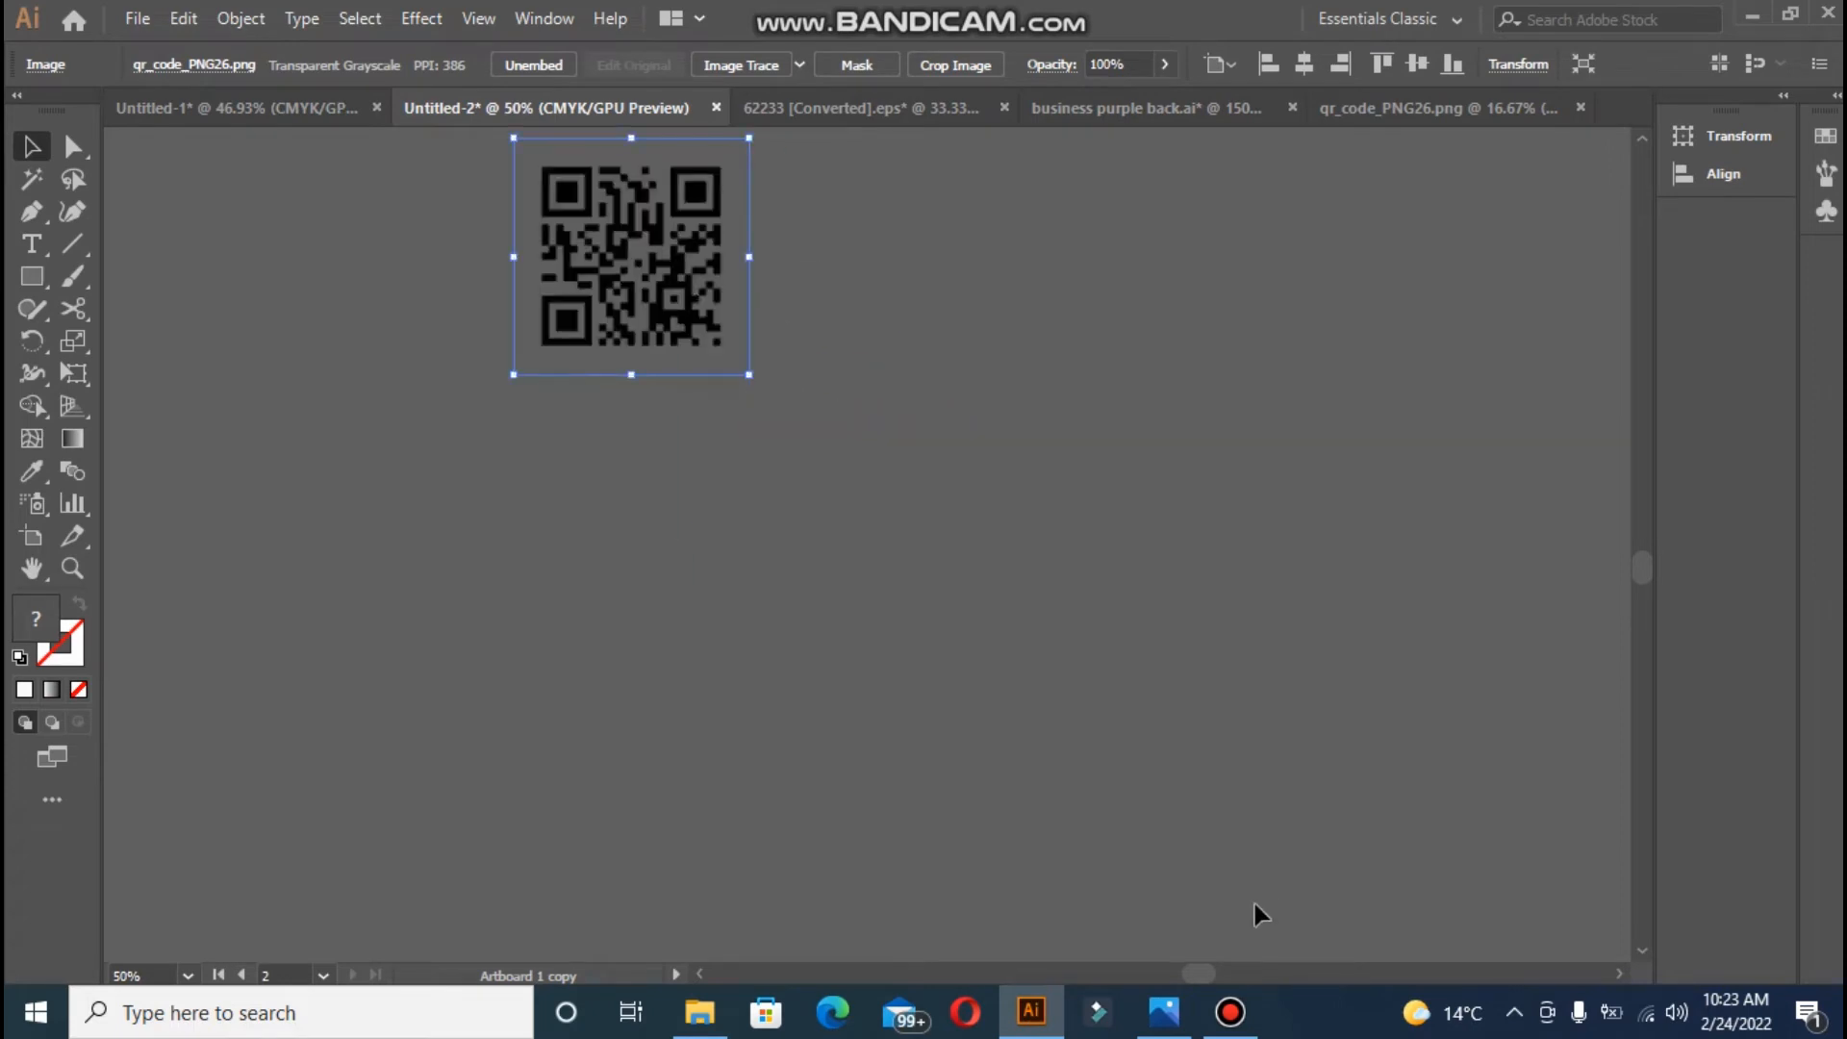
pyautogui.moveTo(1206, 976); pyautogui.dragTo(1163, 973)
pyautogui.hotkey('ctrl', '-')
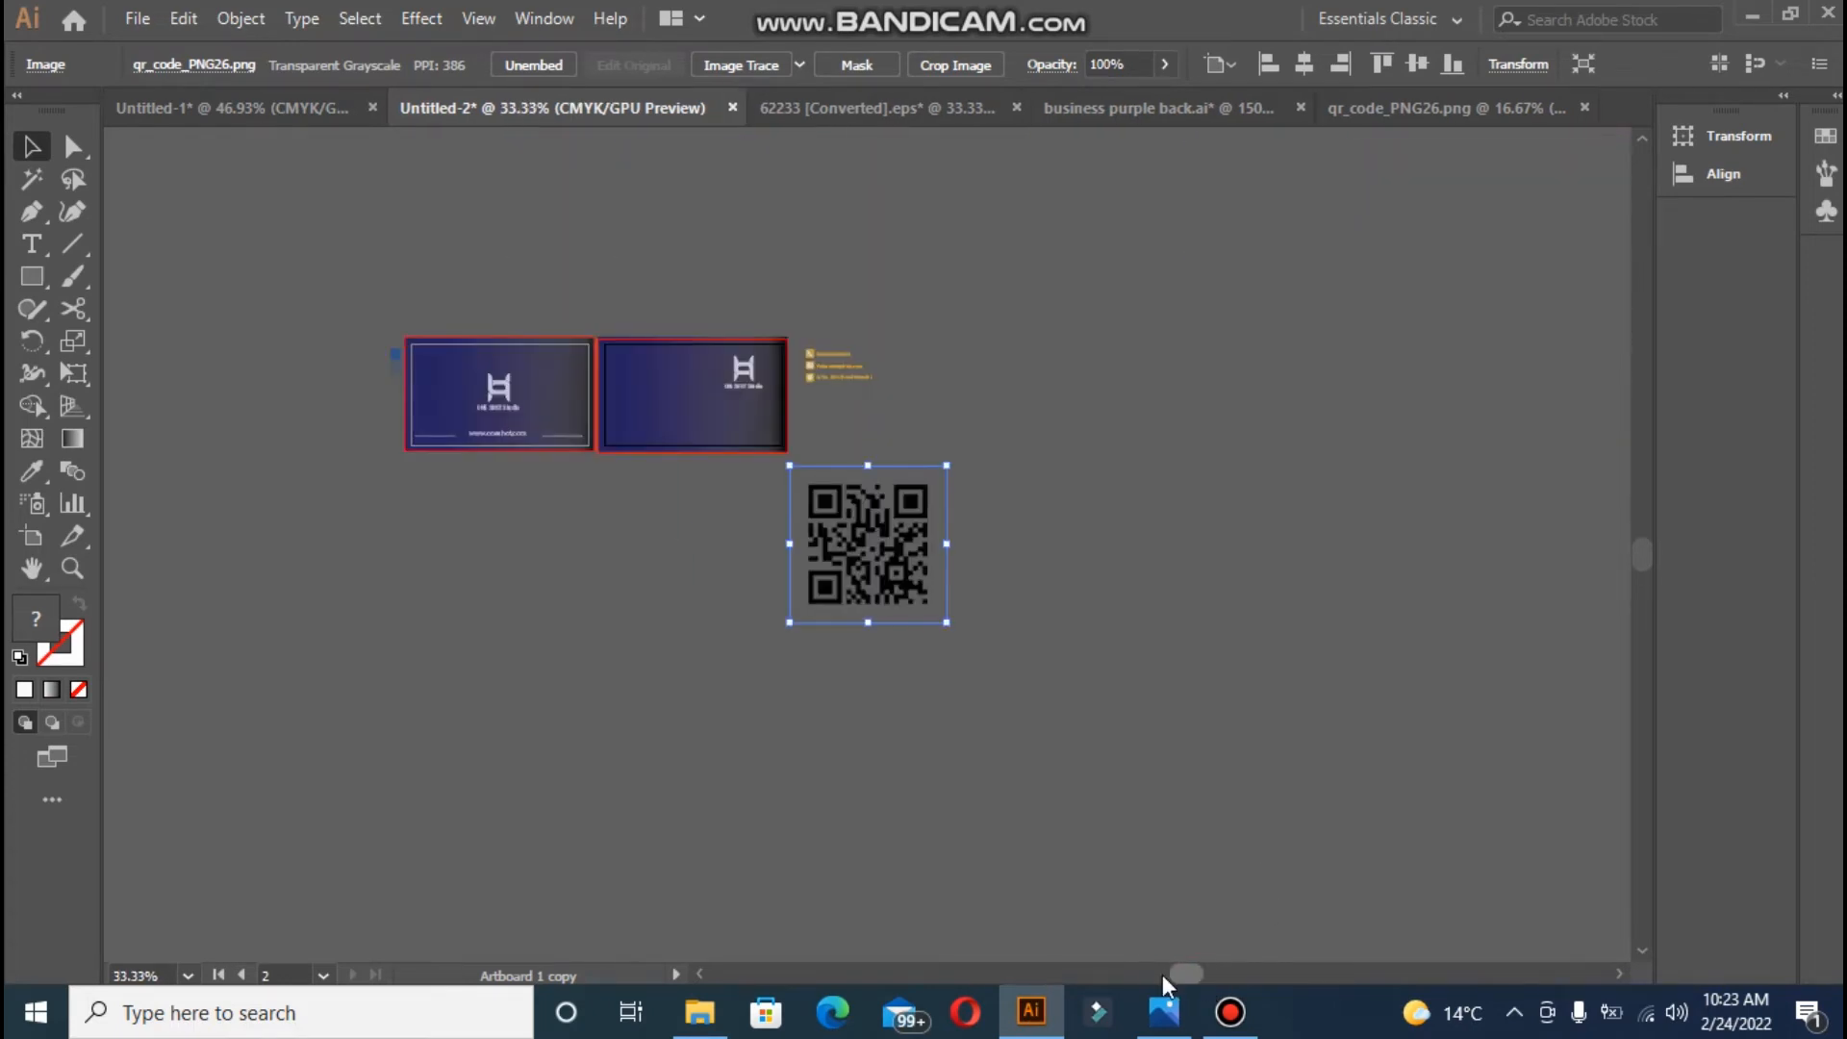
pyautogui.moveTo(812, 507); pyautogui.dragTo(568, 324)
pyautogui.click(712, 412)
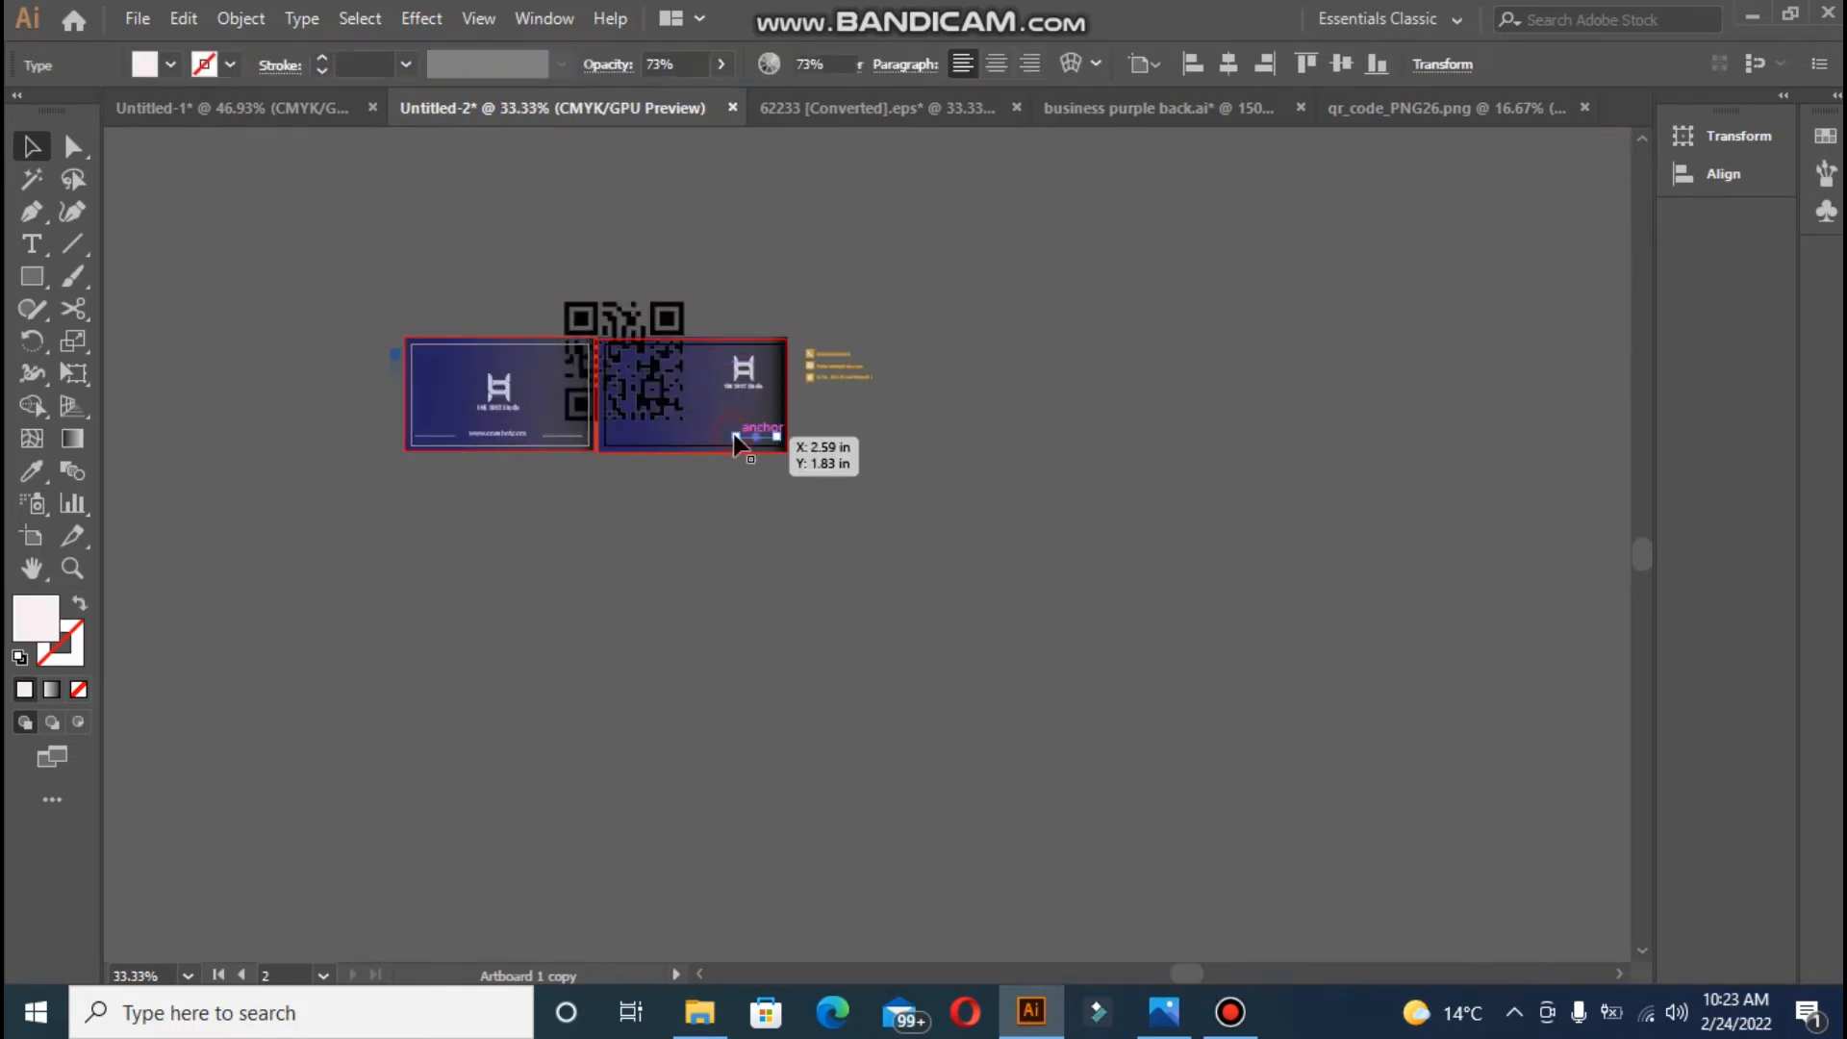
pyautogui.click(737, 438)
pyautogui.hotkey('ctrl', '0')
pyautogui.click(1060, 760)
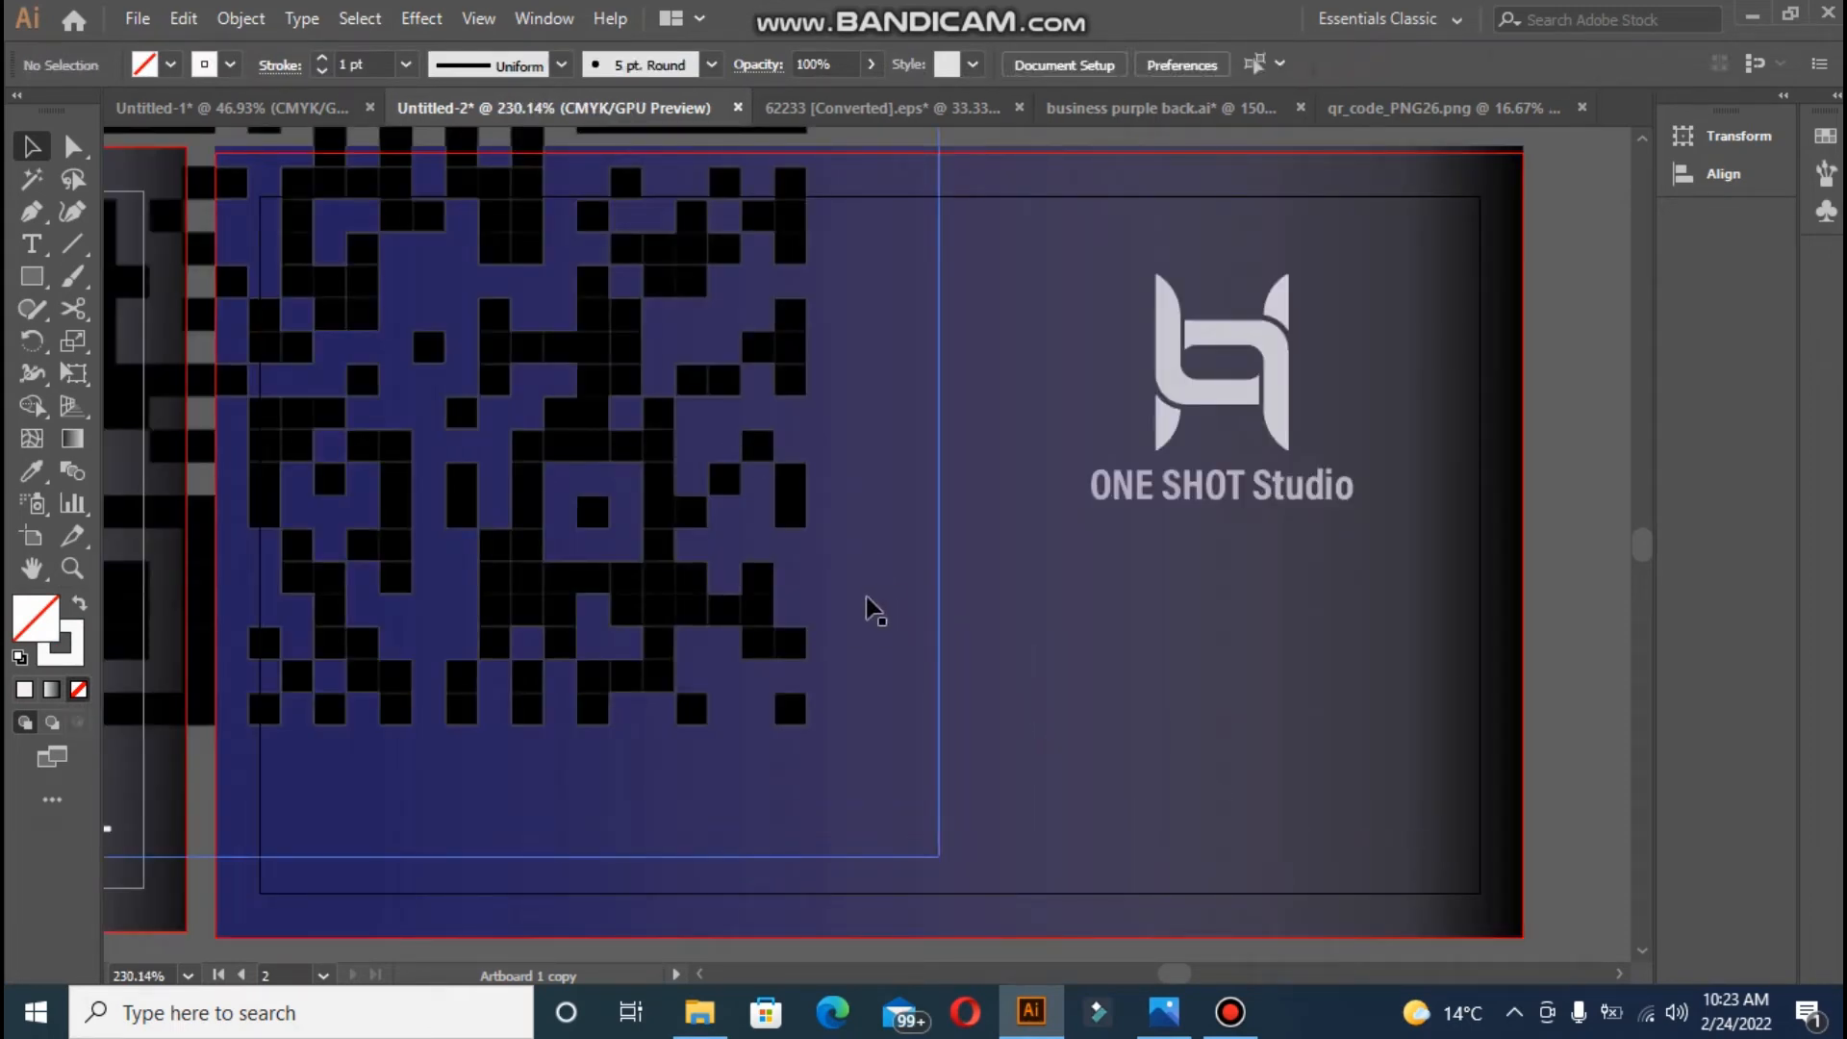
# - Shrink the QR code and move it into the back card's lower-right corner
pyautogui.click(738, 549)
pyautogui.moveTo(939, 856); pyautogui.dragTo(601, 474)
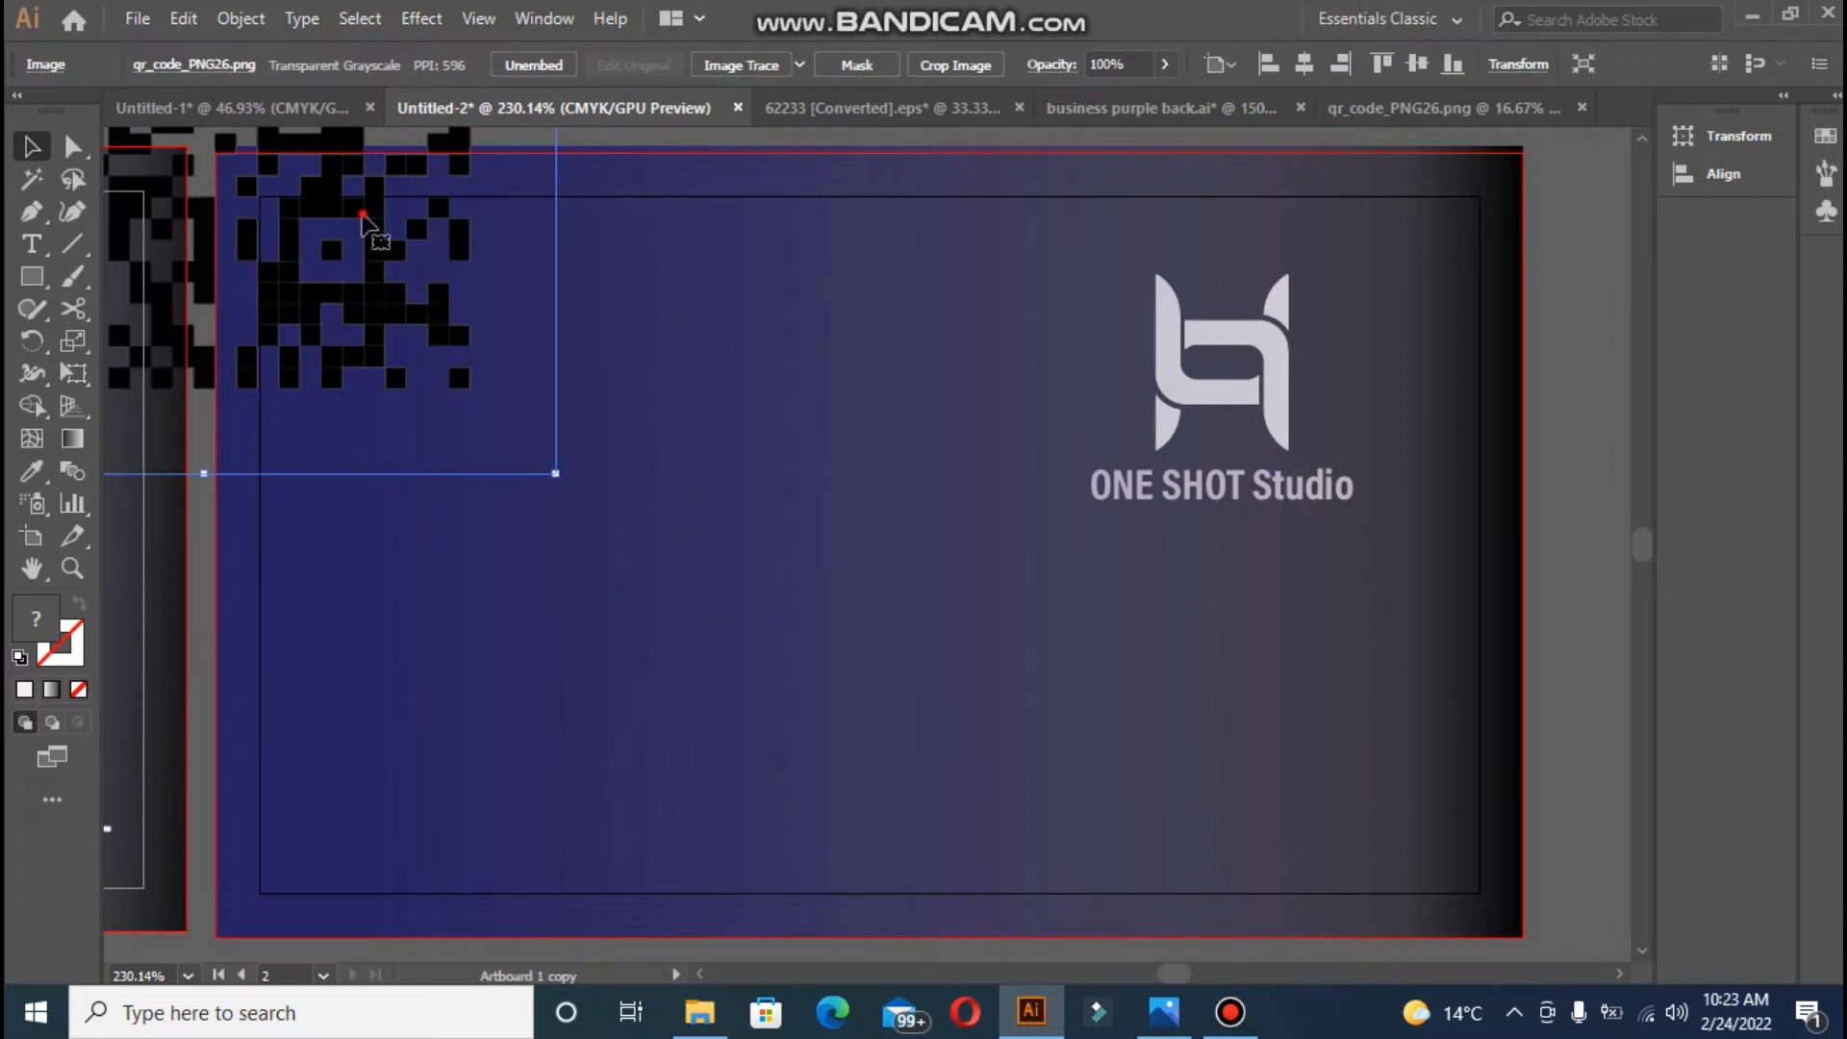
pyautogui.moveTo(366, 219); pyautogui.dragTo(996, 745)
pyautogui.moveTo(484, 303); pyautogui.dragTo(908, 730)
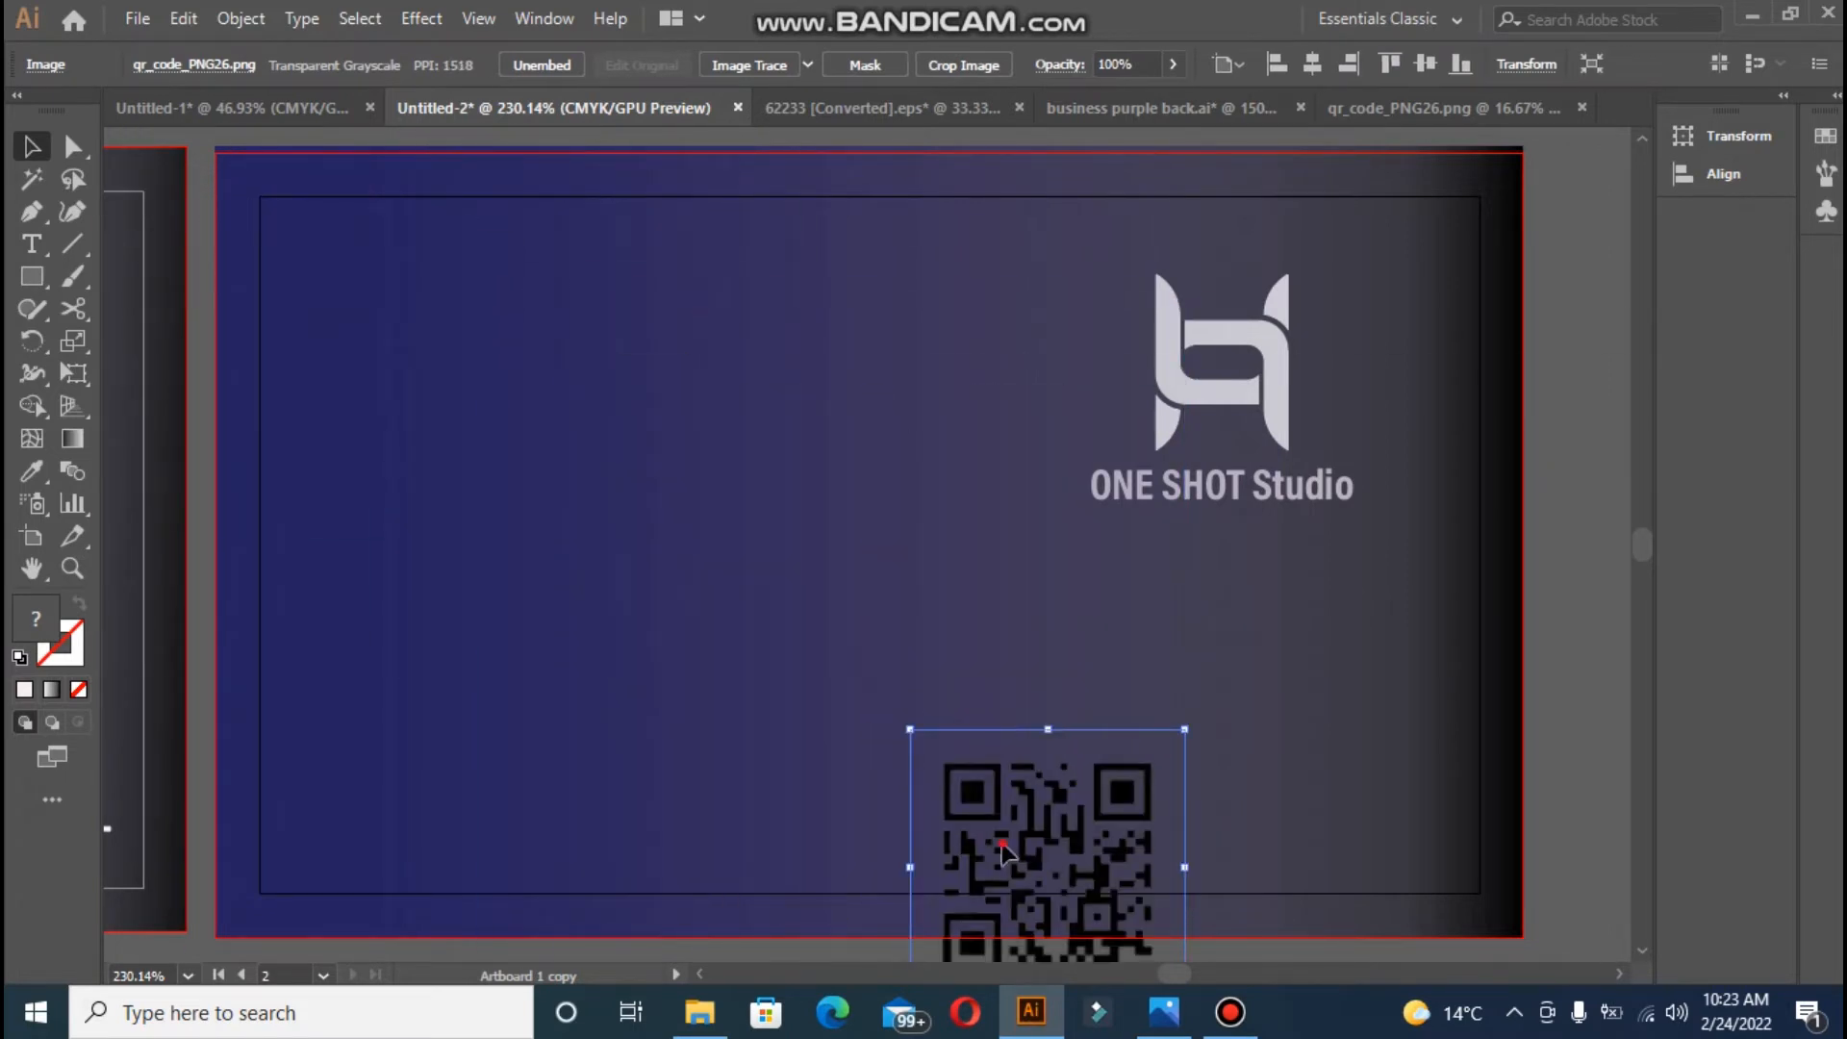
pyautogui.moveTo(995, 845); pyautogui.dragTo(1208, 718)
pyautogui.moveTo(1116, 606); pyautogui.dragTo(1215, 697)
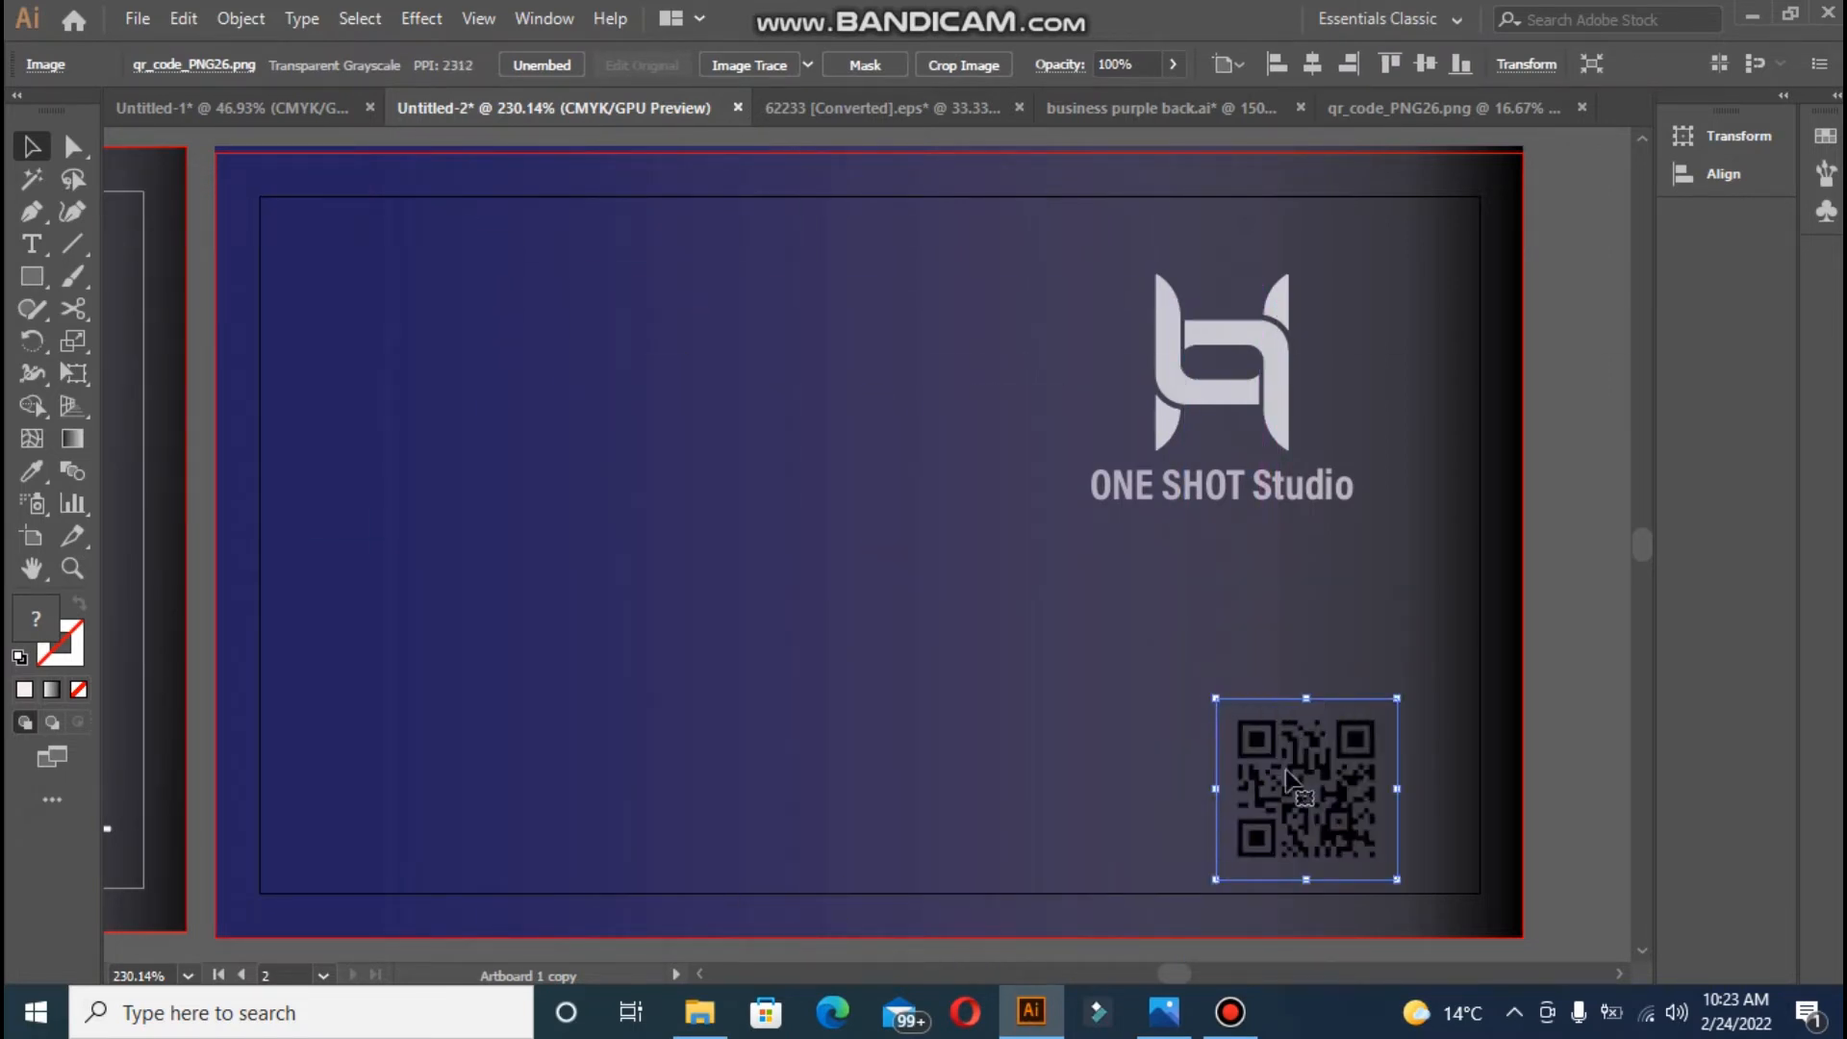
pyautogui.moveTo(1294, 780); pyautogui.dragTo(1222, 752)
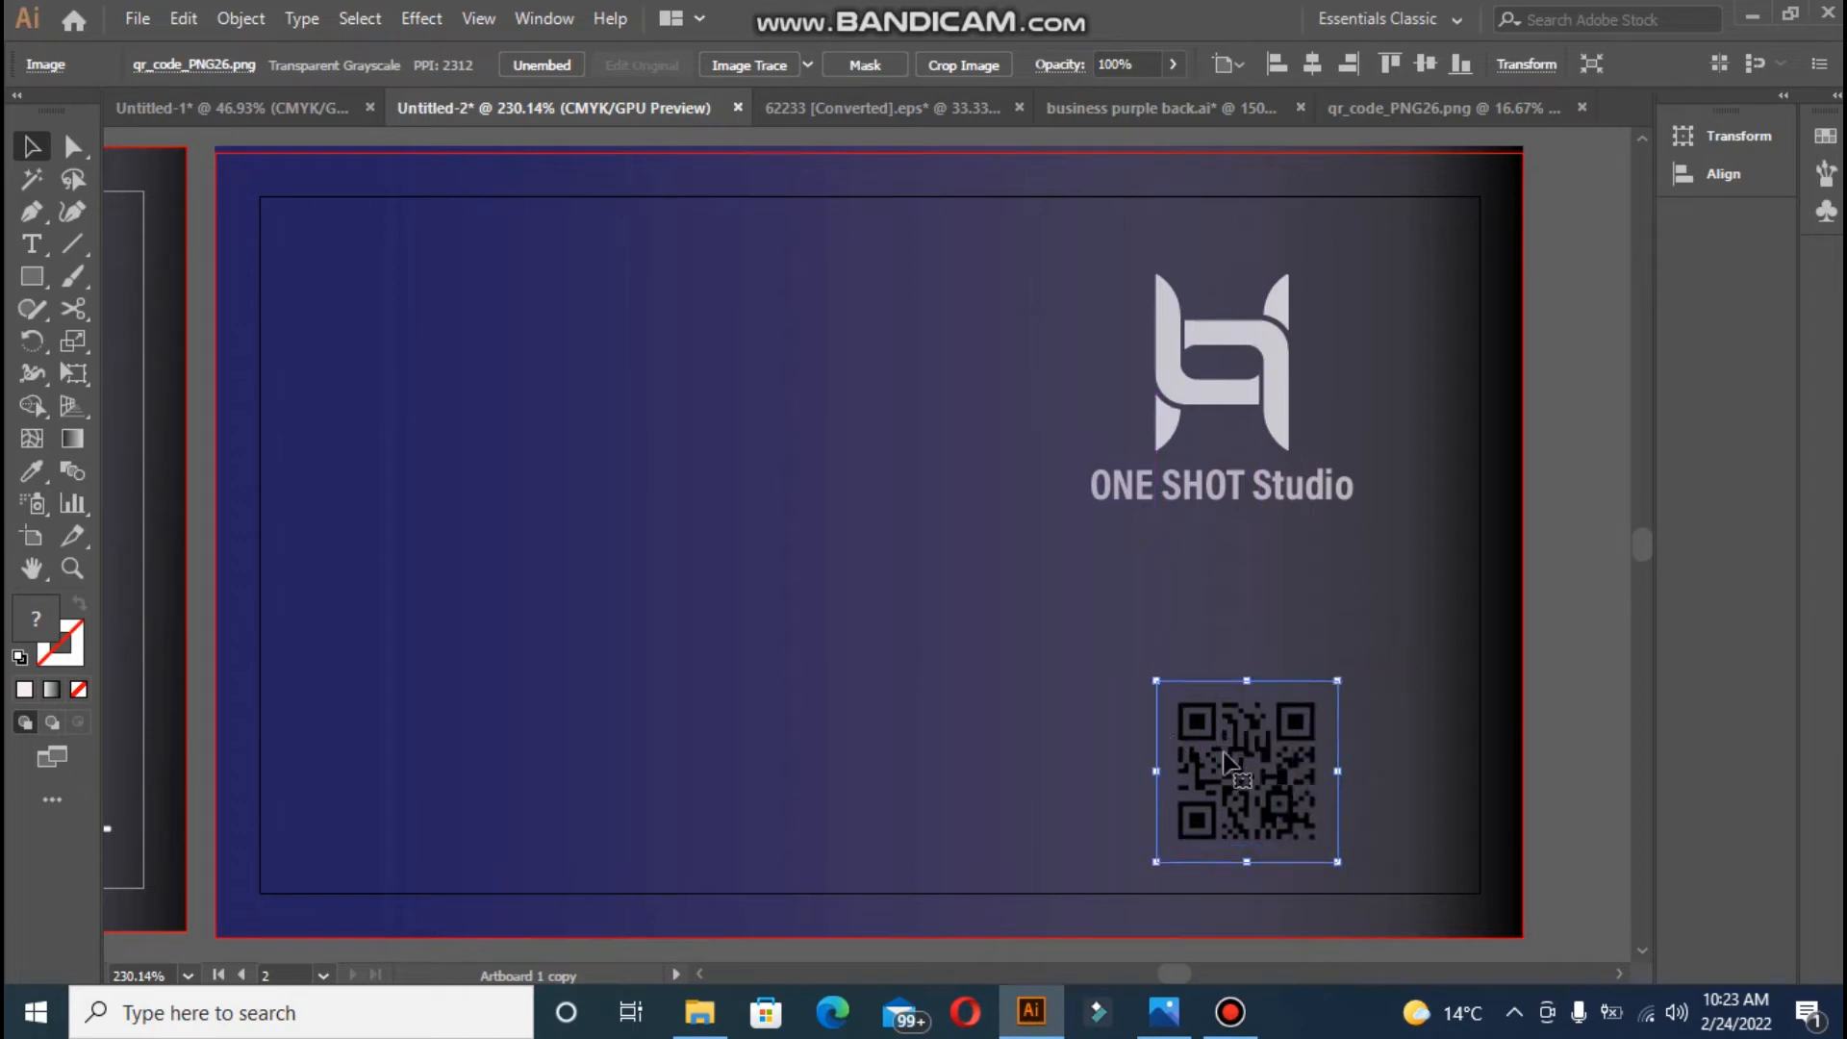
# - Fine-tune the QR code's position slightly up and left in the corner
pyautogui.click(848, 549)
pyautogui.click(836, 538)
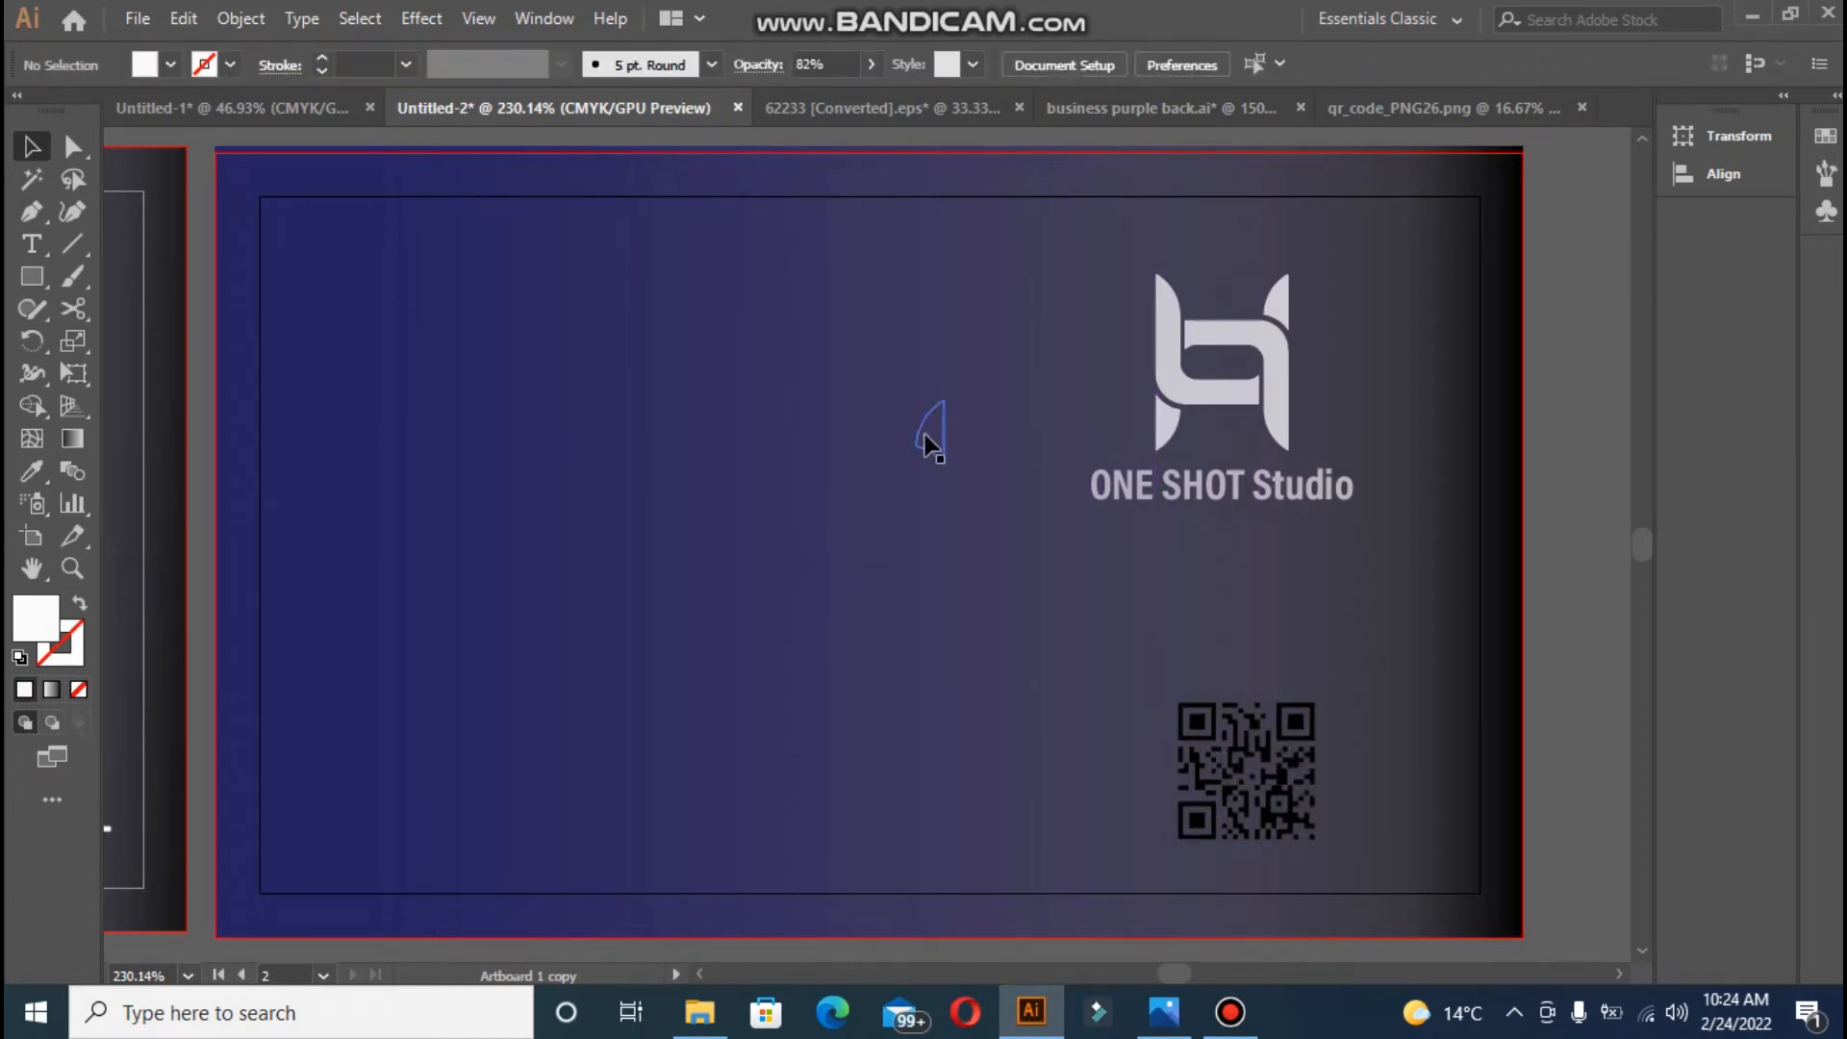
pyautogui.click(914, 649)
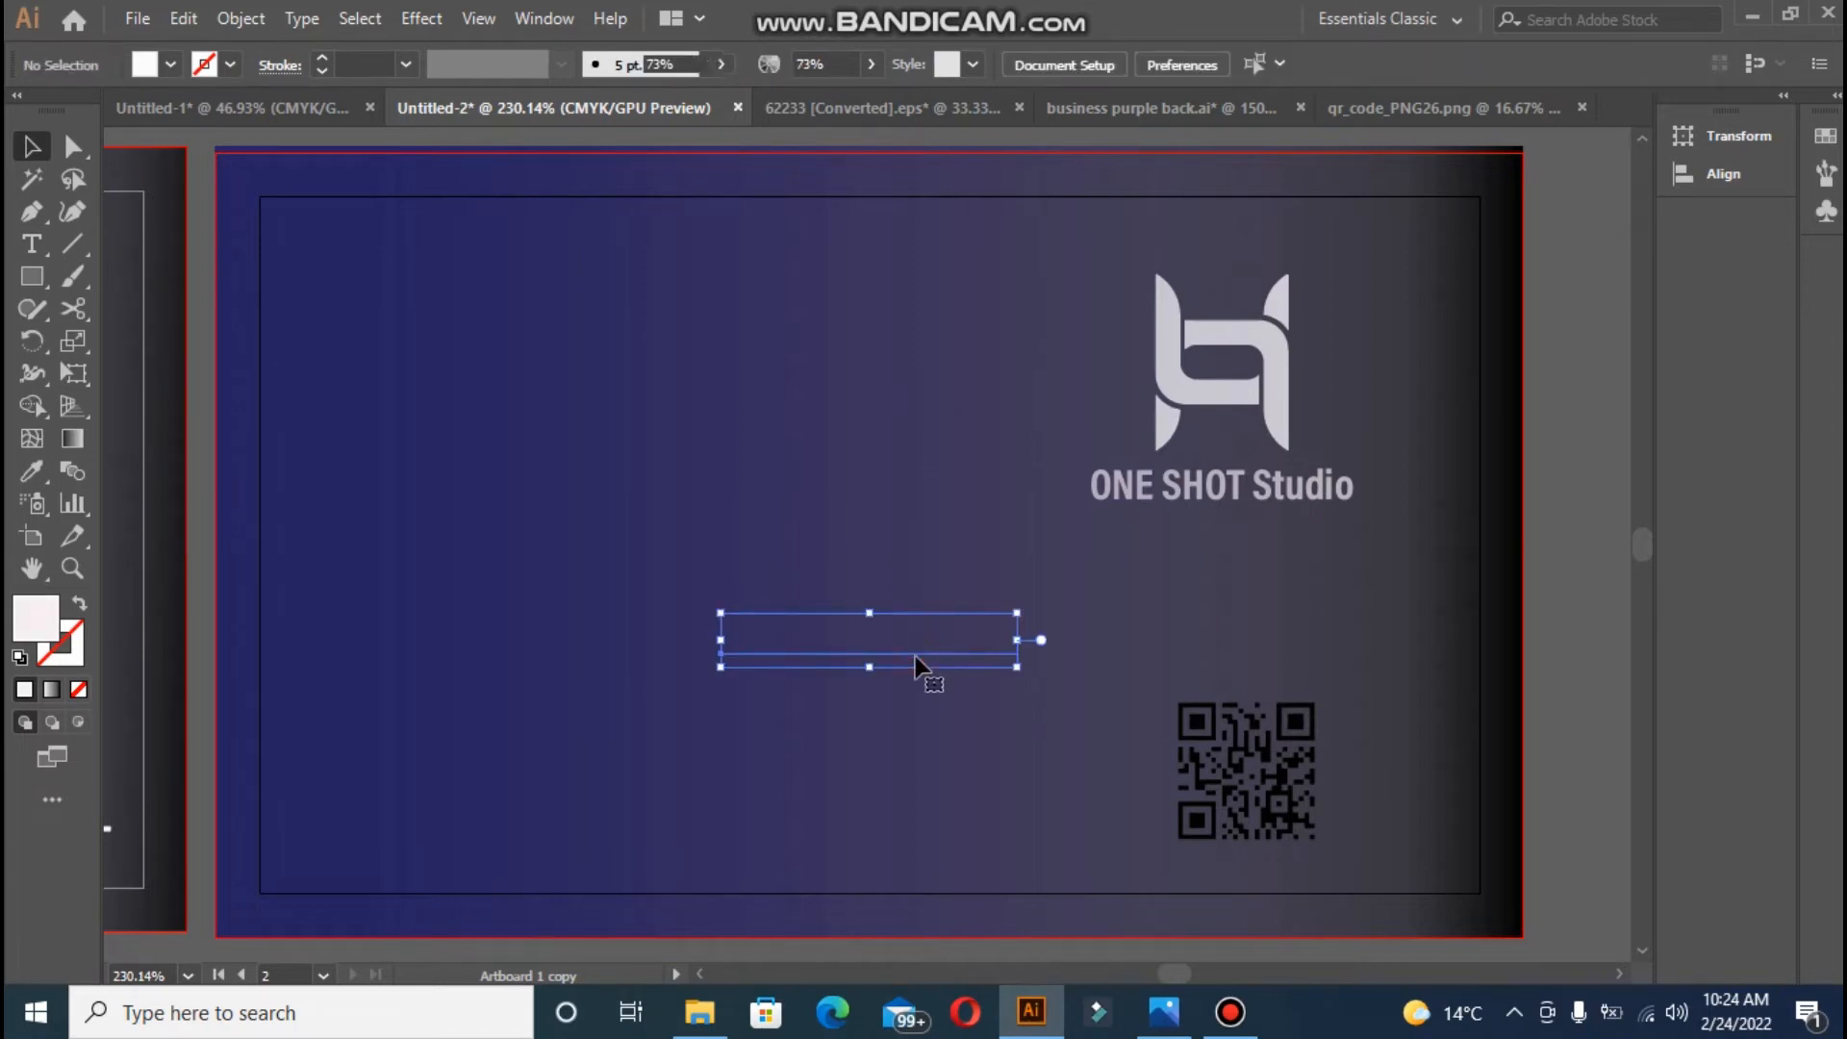
pyautogui.click(851, 778)
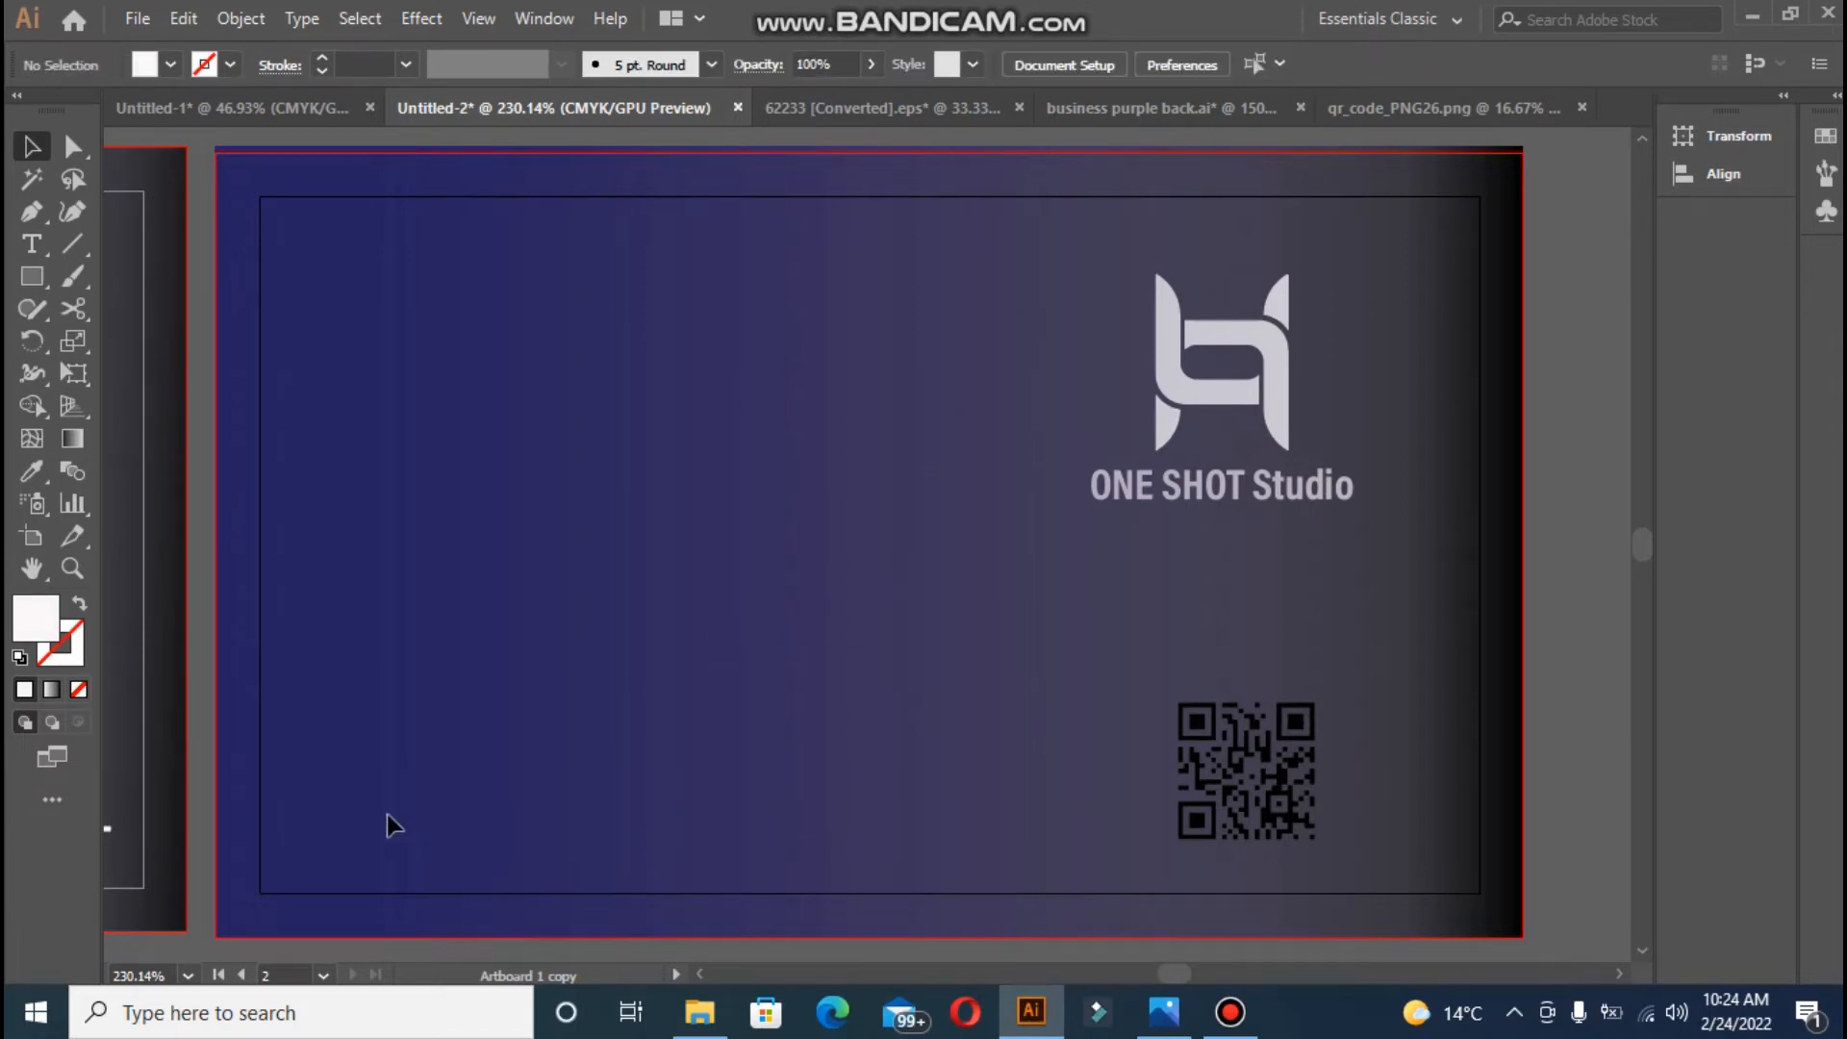
pyautogui.click(514, 837)
pyautogui.click(546, 853)
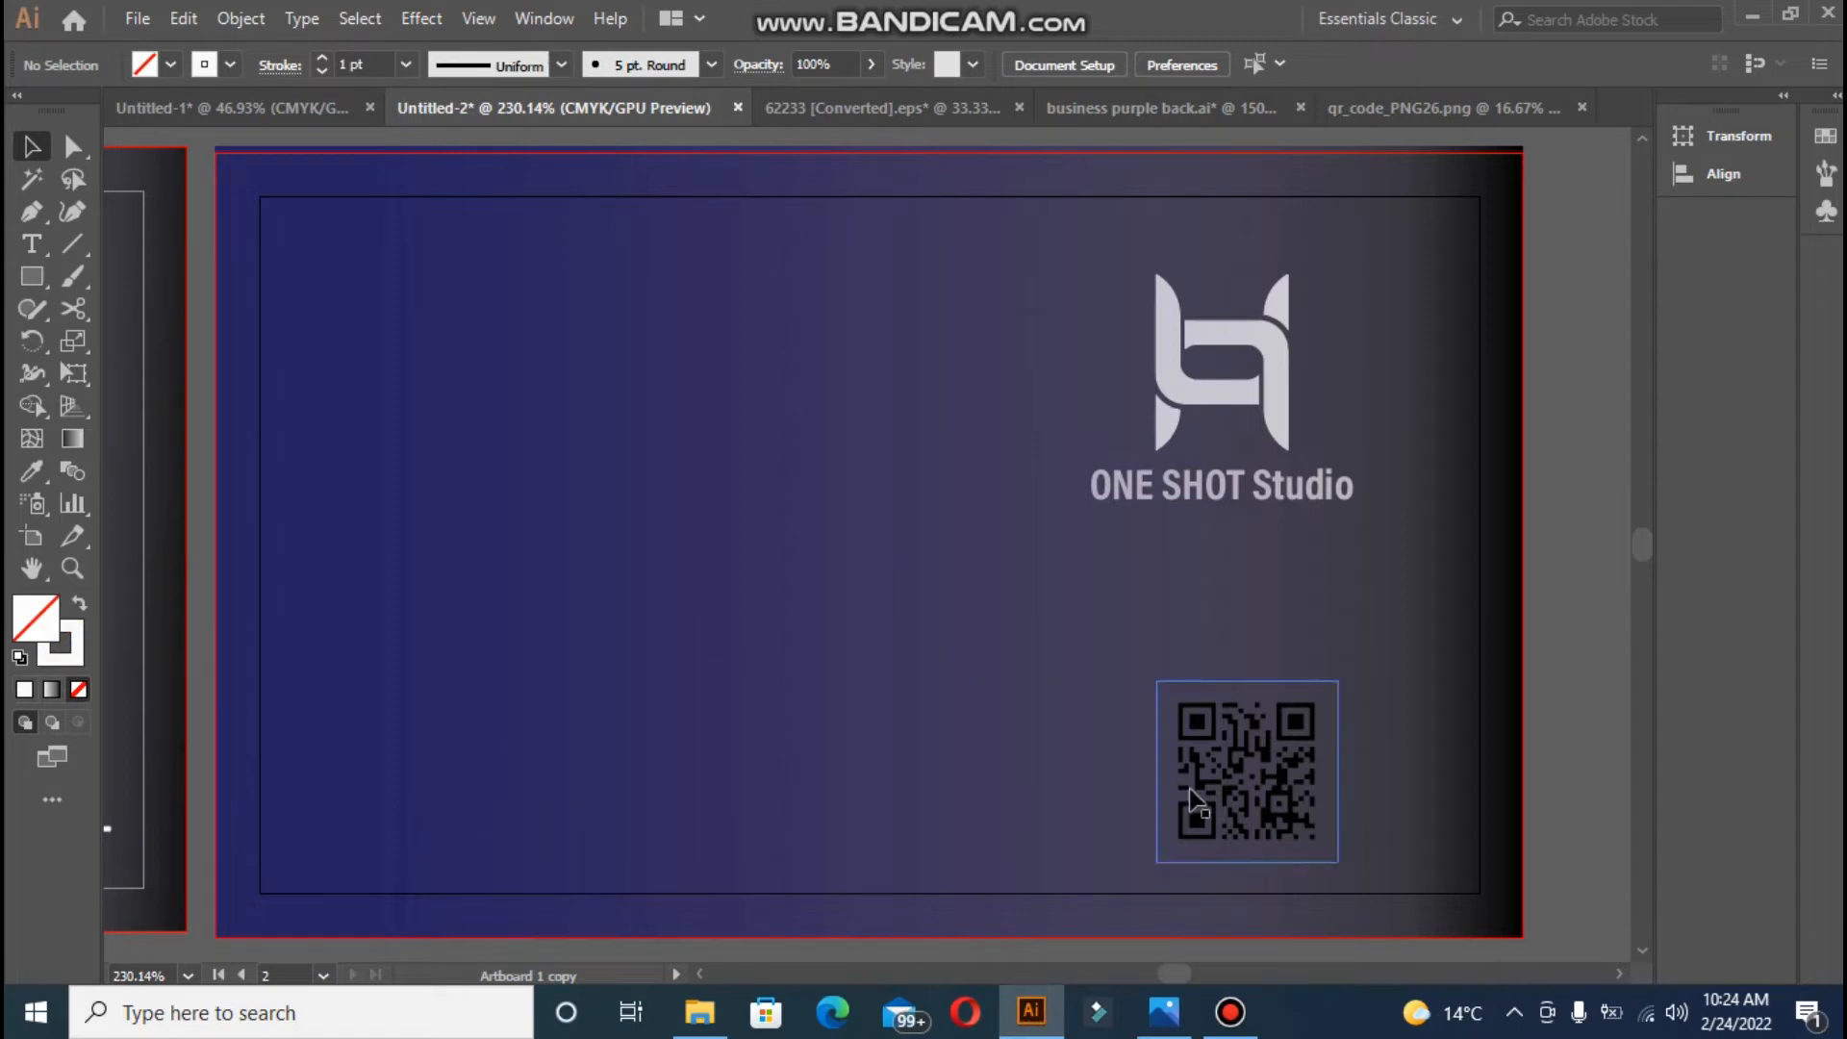
pyautogui.moveTo(1206, 795); pyautogui.dragTo(1196, 779)
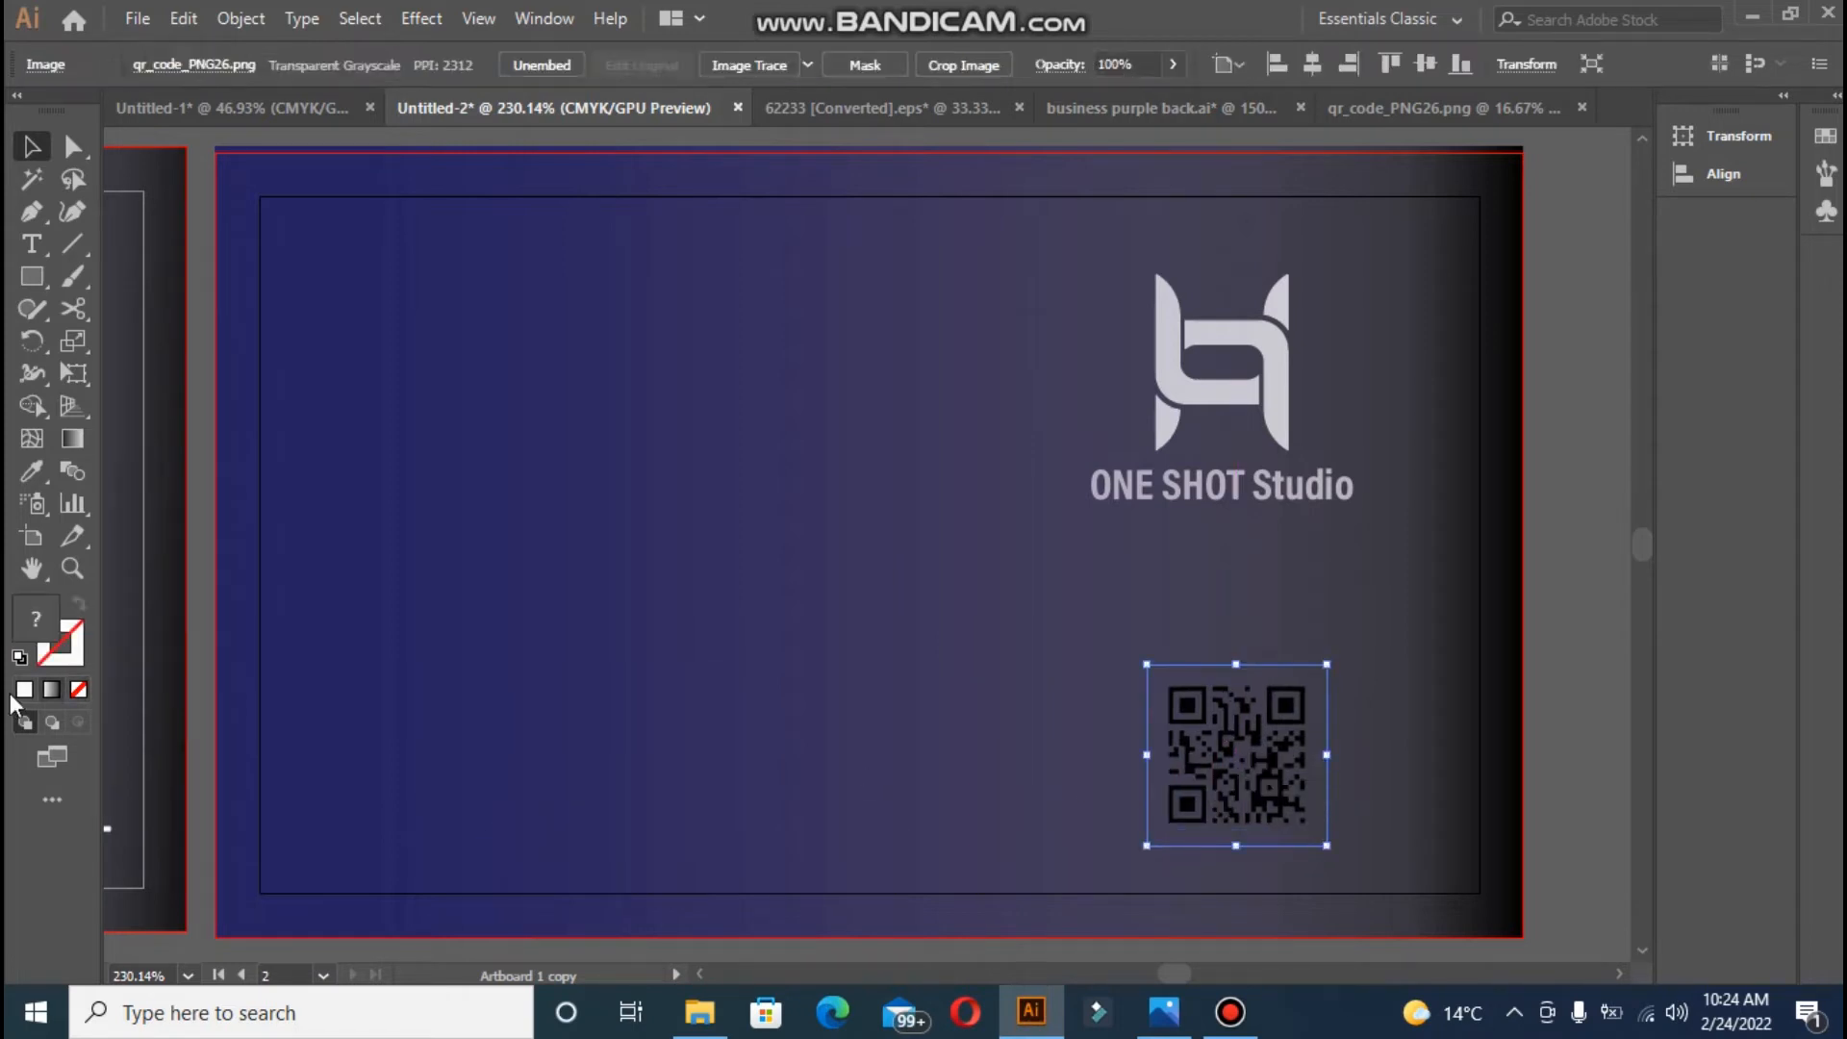
# - Copy the logo's lighter look onto the QR code with the Eyedropper, giving it 82% opacity
pyautogui.click(32, 470)
pyautogui.click(1175, 383)
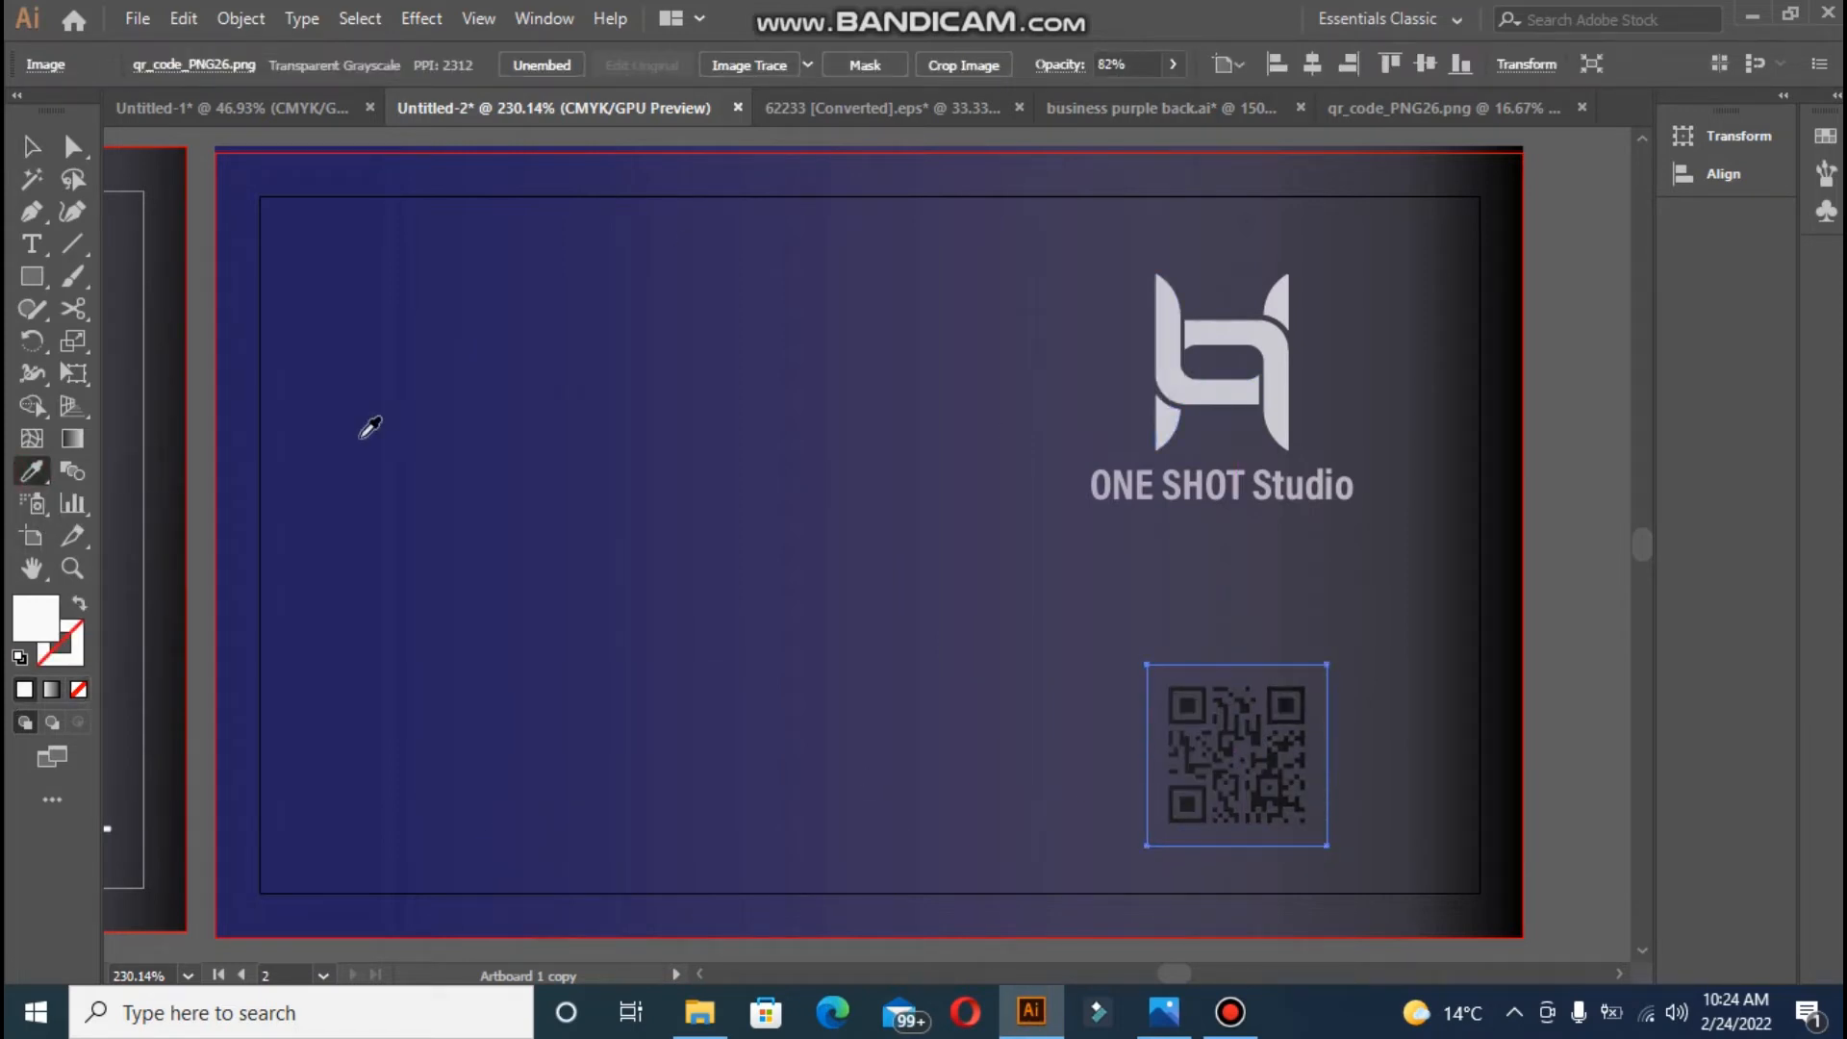
pyautogui.click(19, 141)
pyautogui.click(656, 519)
pyautogui.click(1190, 803)
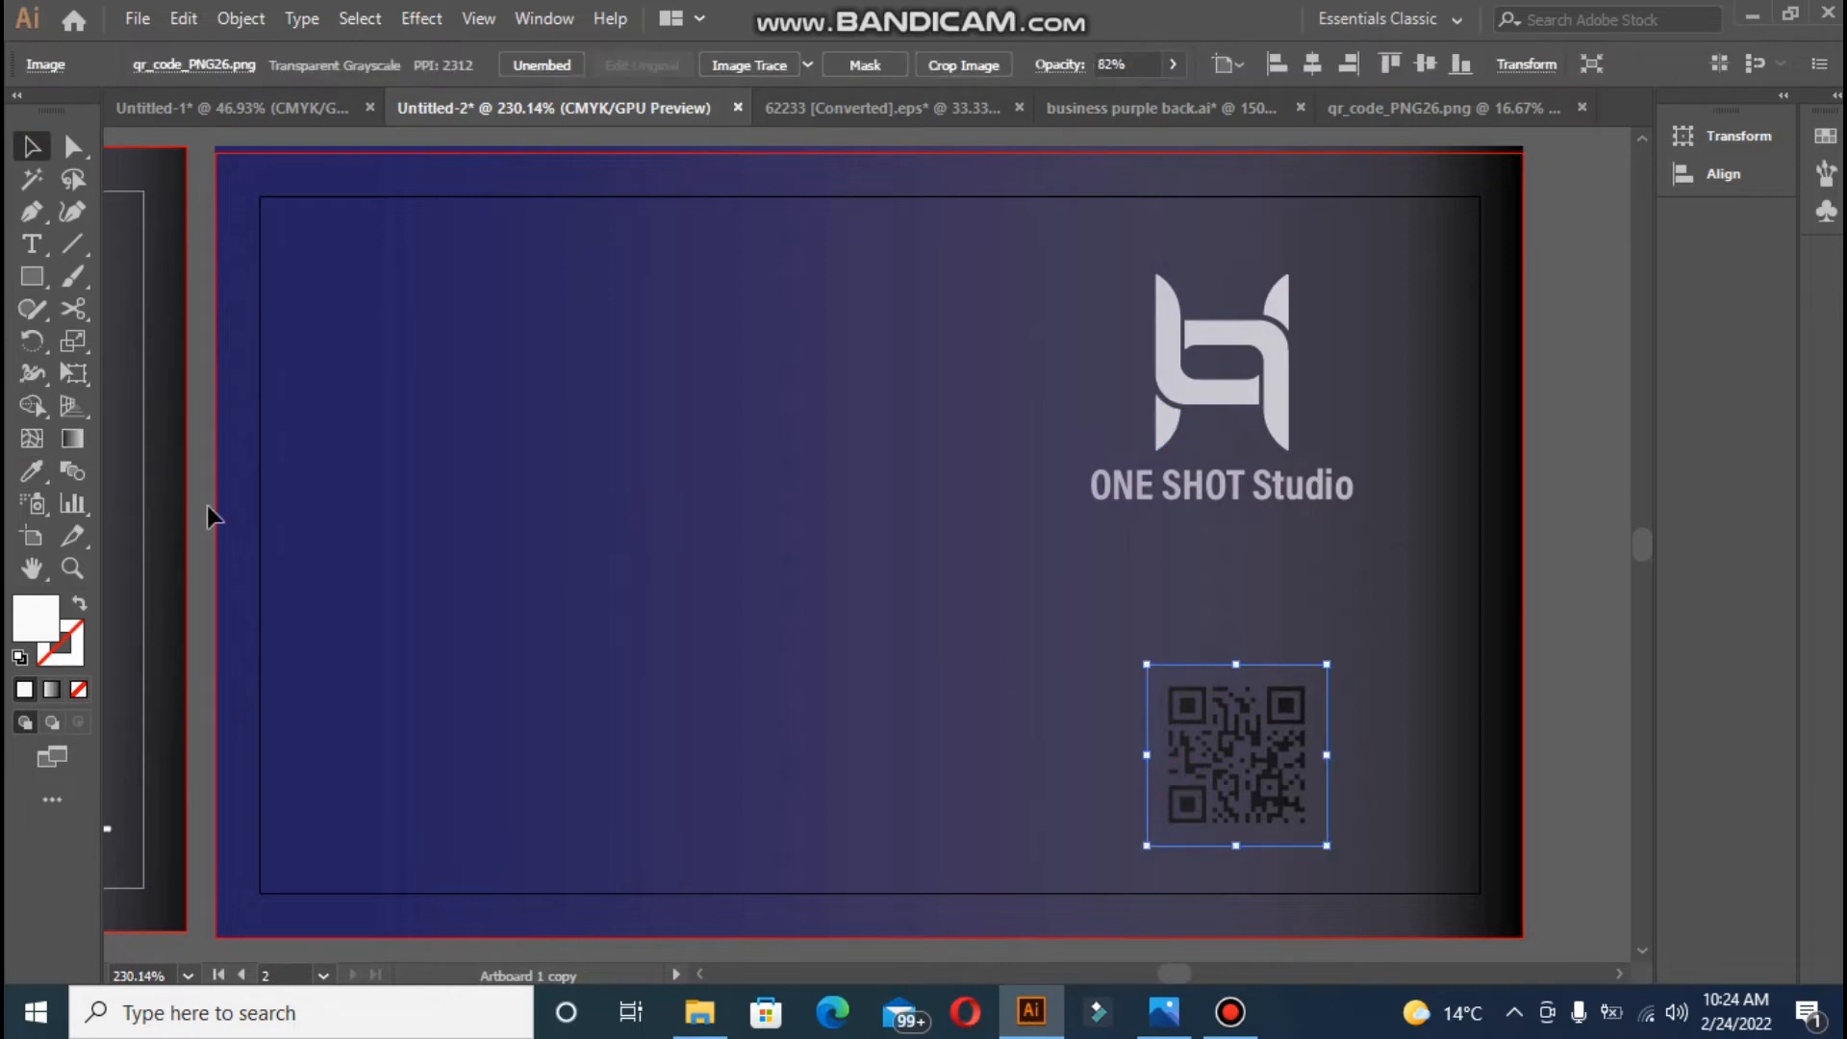
# - Set the selected fill colour to dark brown 604545
pyautogui.doubleClick(32, 625)
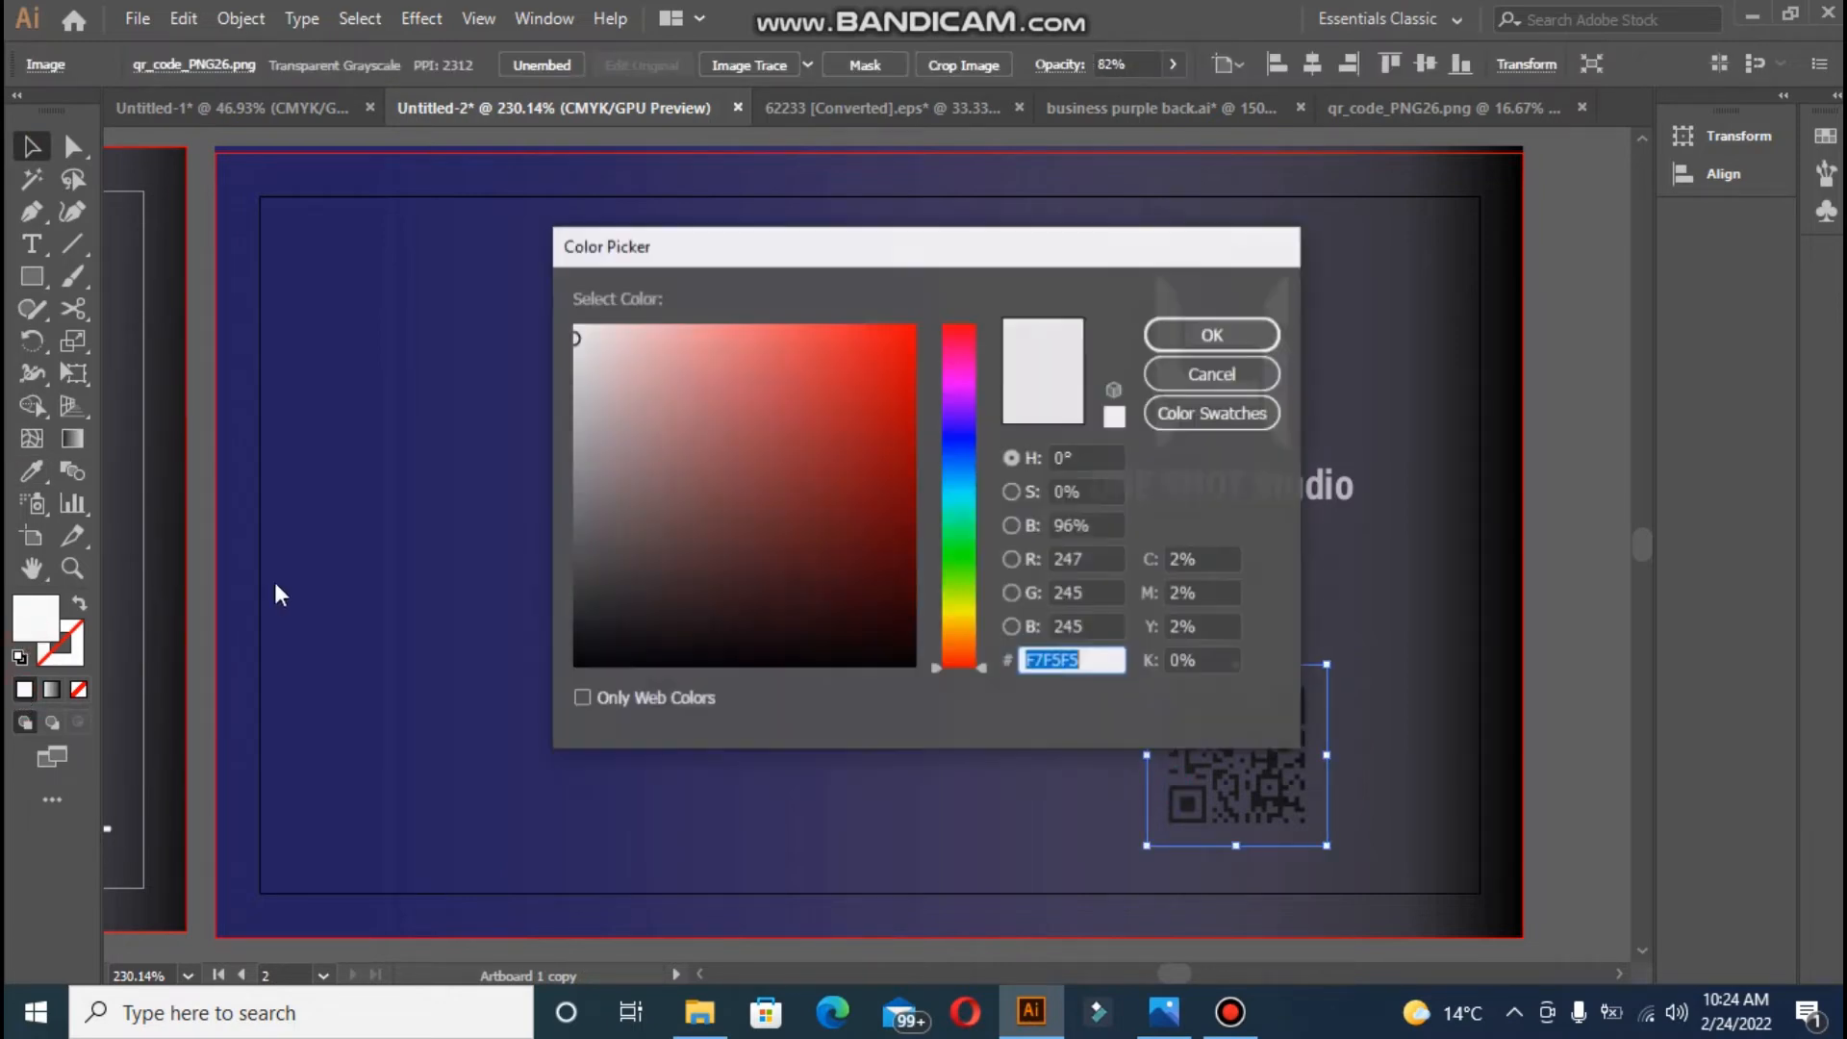
pyautogui.click(674, 537)
pyautogui.click(1235, 334)
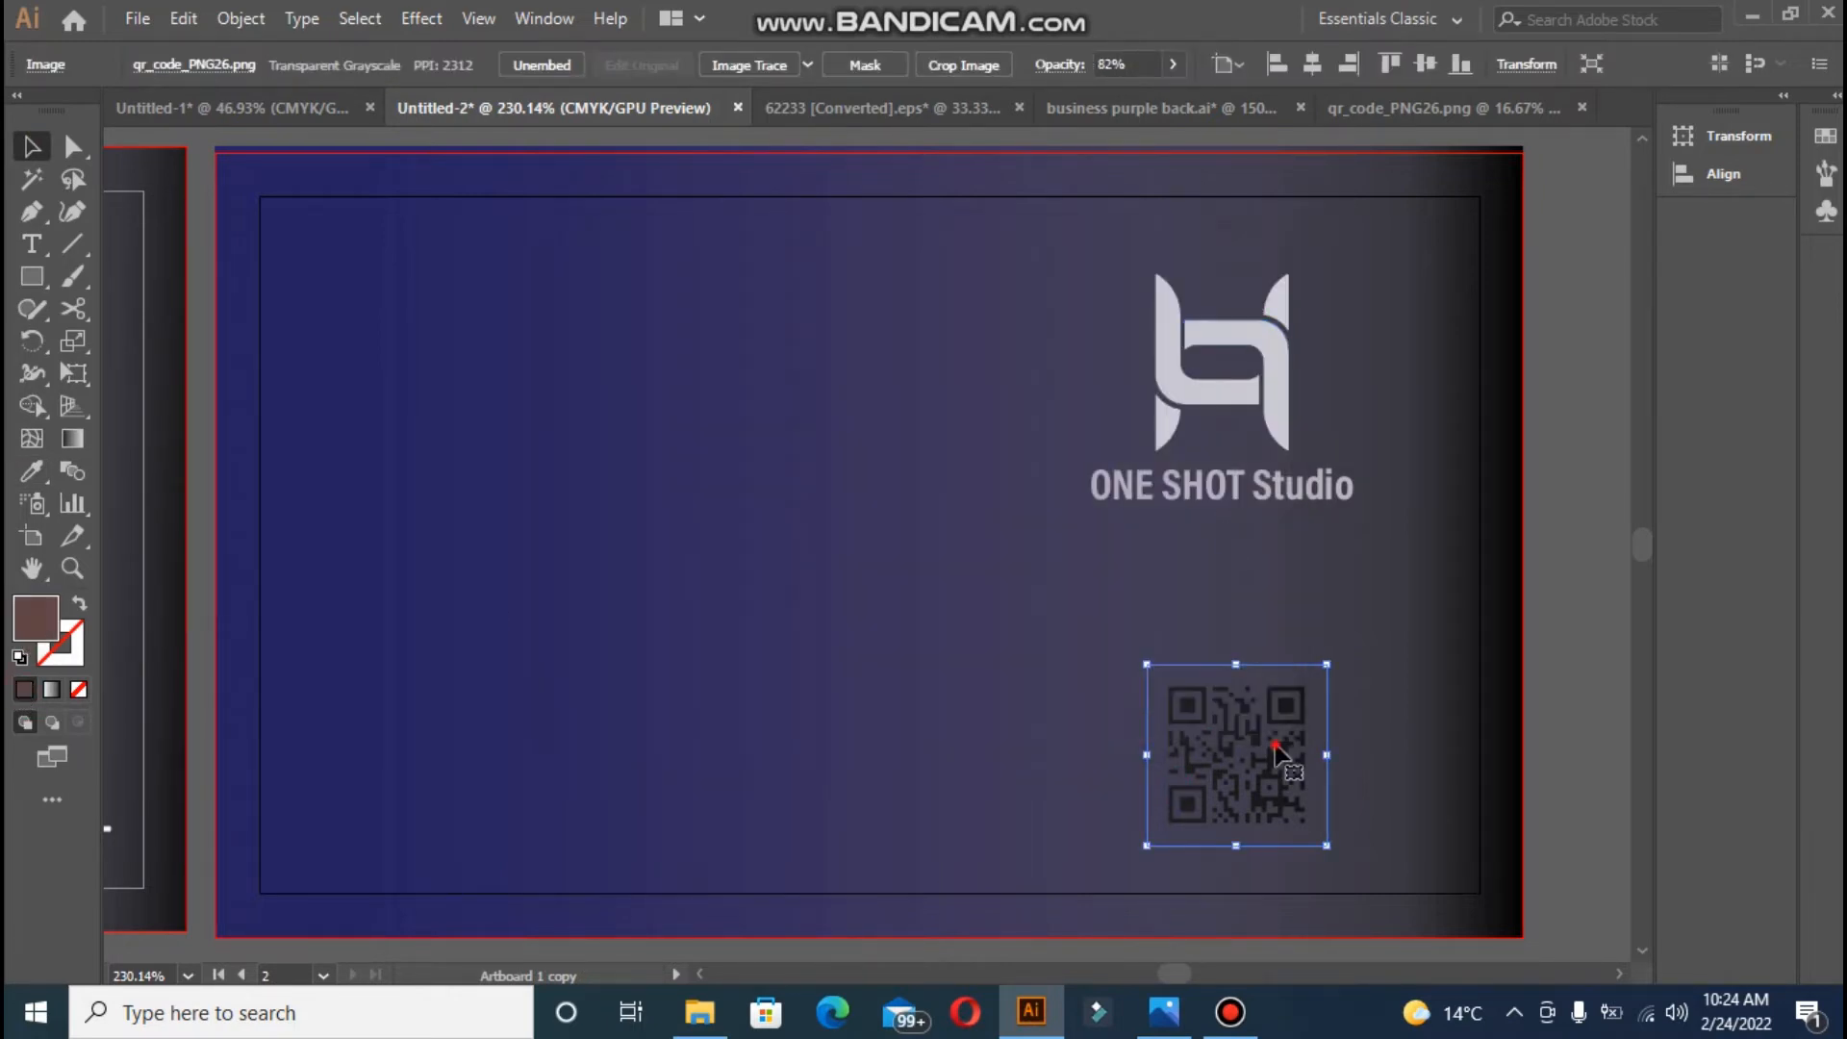
pyautogui.click(1607, 580)
pyautogui.click(1231, 695)
pyautogui.click(30, 279)
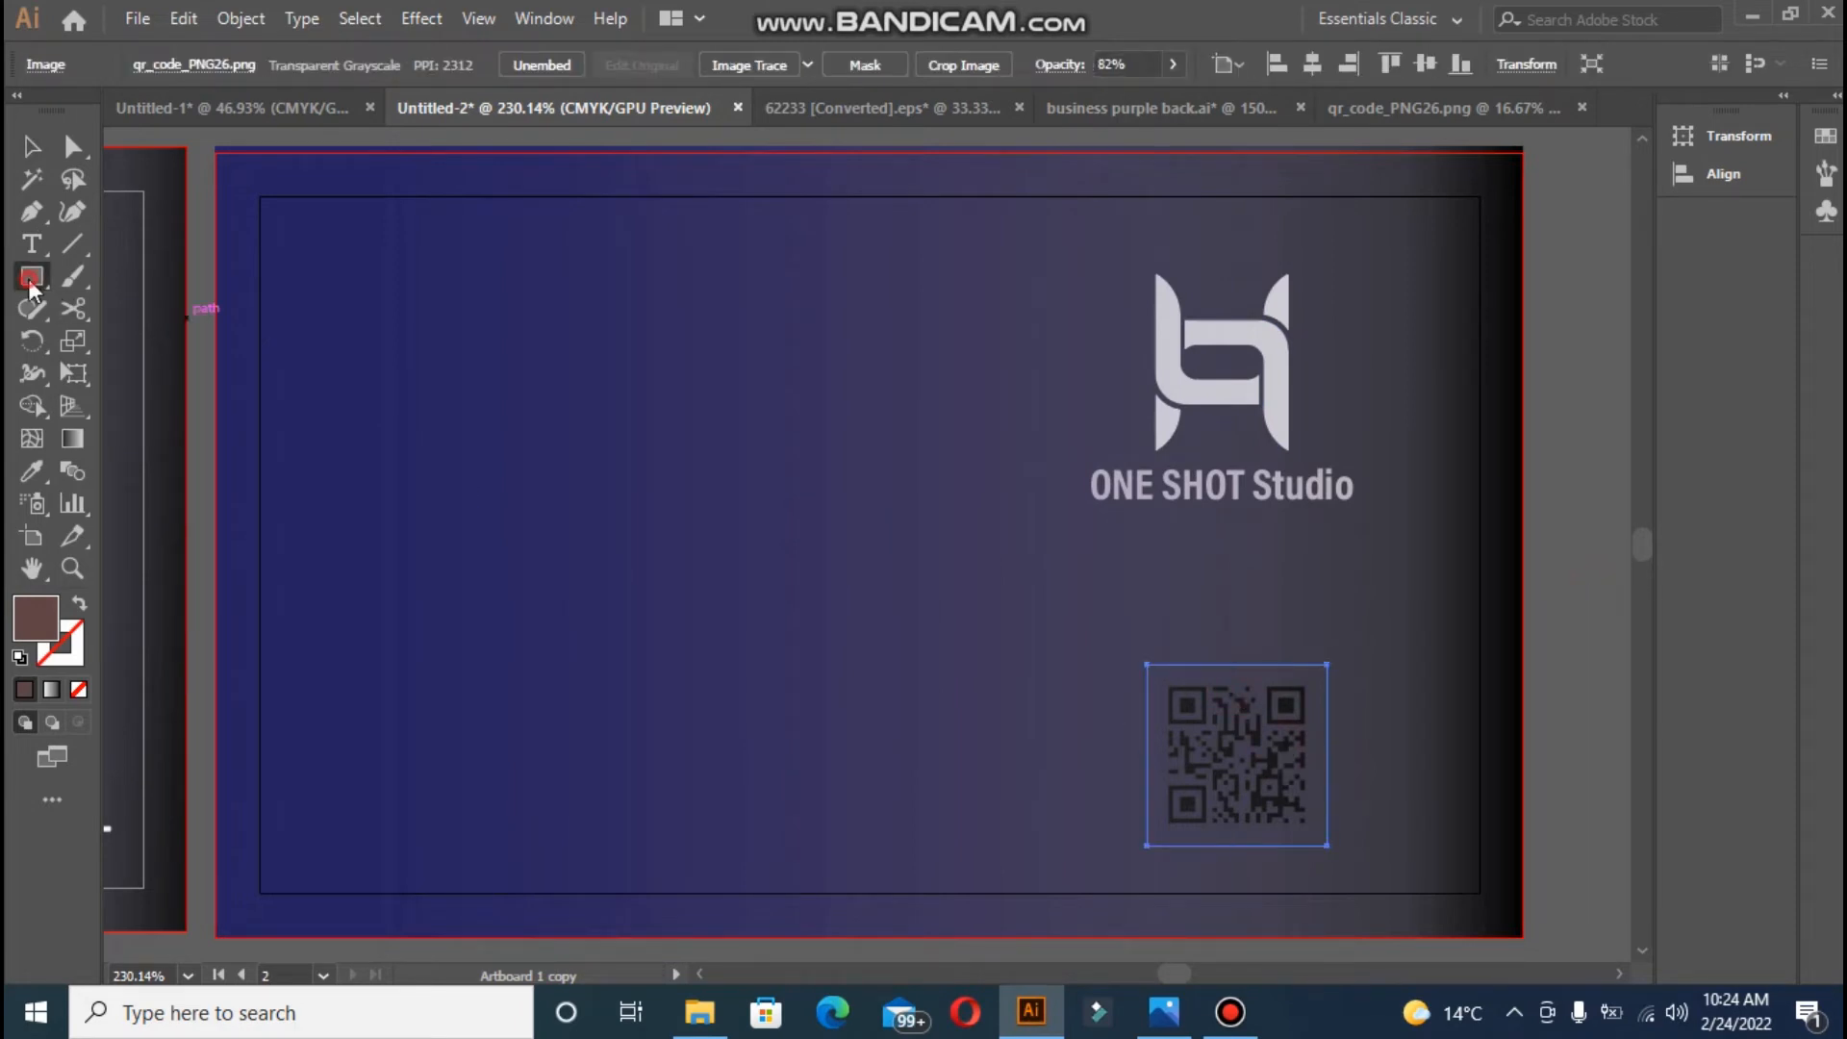
# - Draw a square over the QR code and send it behind the code
pyautogui.moveTo(1125, 647)
pyautogui.mouseDown()
pyautogui.moveTo(1203, 674)
pyautogui.moveTo(1335, 871)
pyautogui.mouseUp()
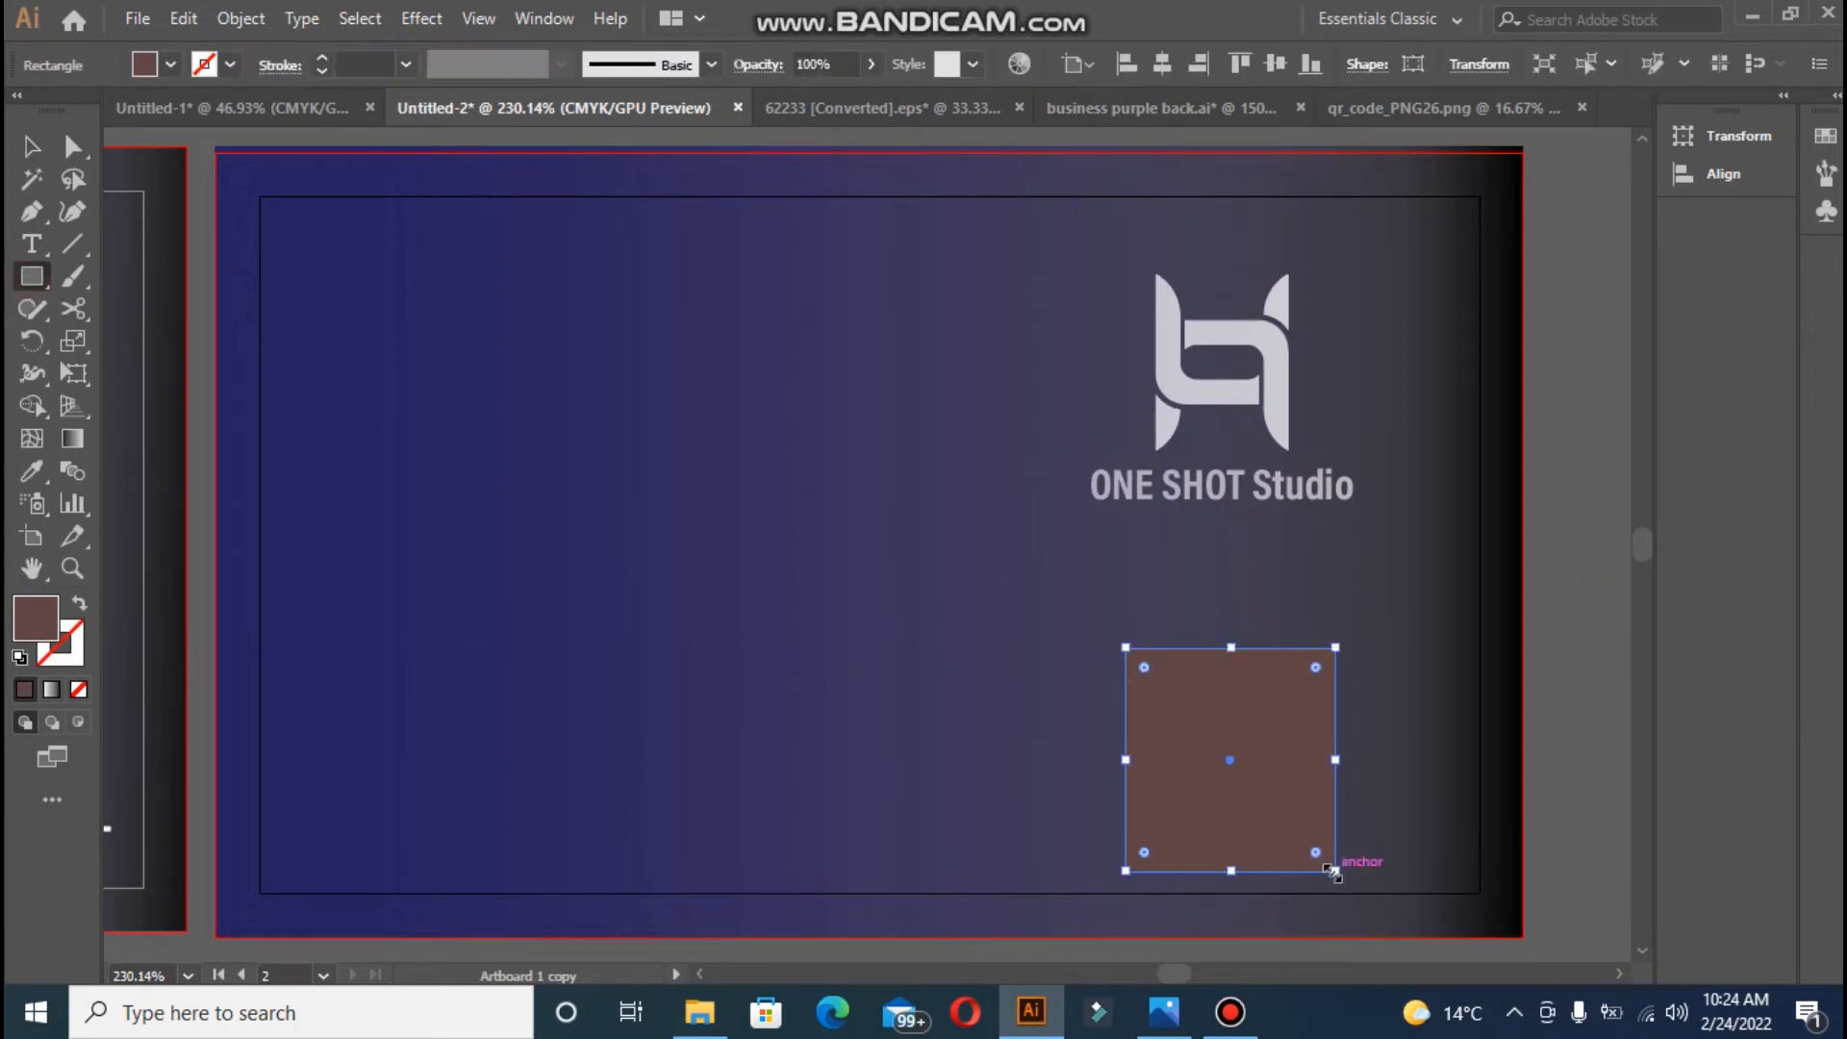
pyautogui.rightClick(1281, 816)
pyautogui.moveTo(1497, 676)
pyautogui.click(1209, 756)
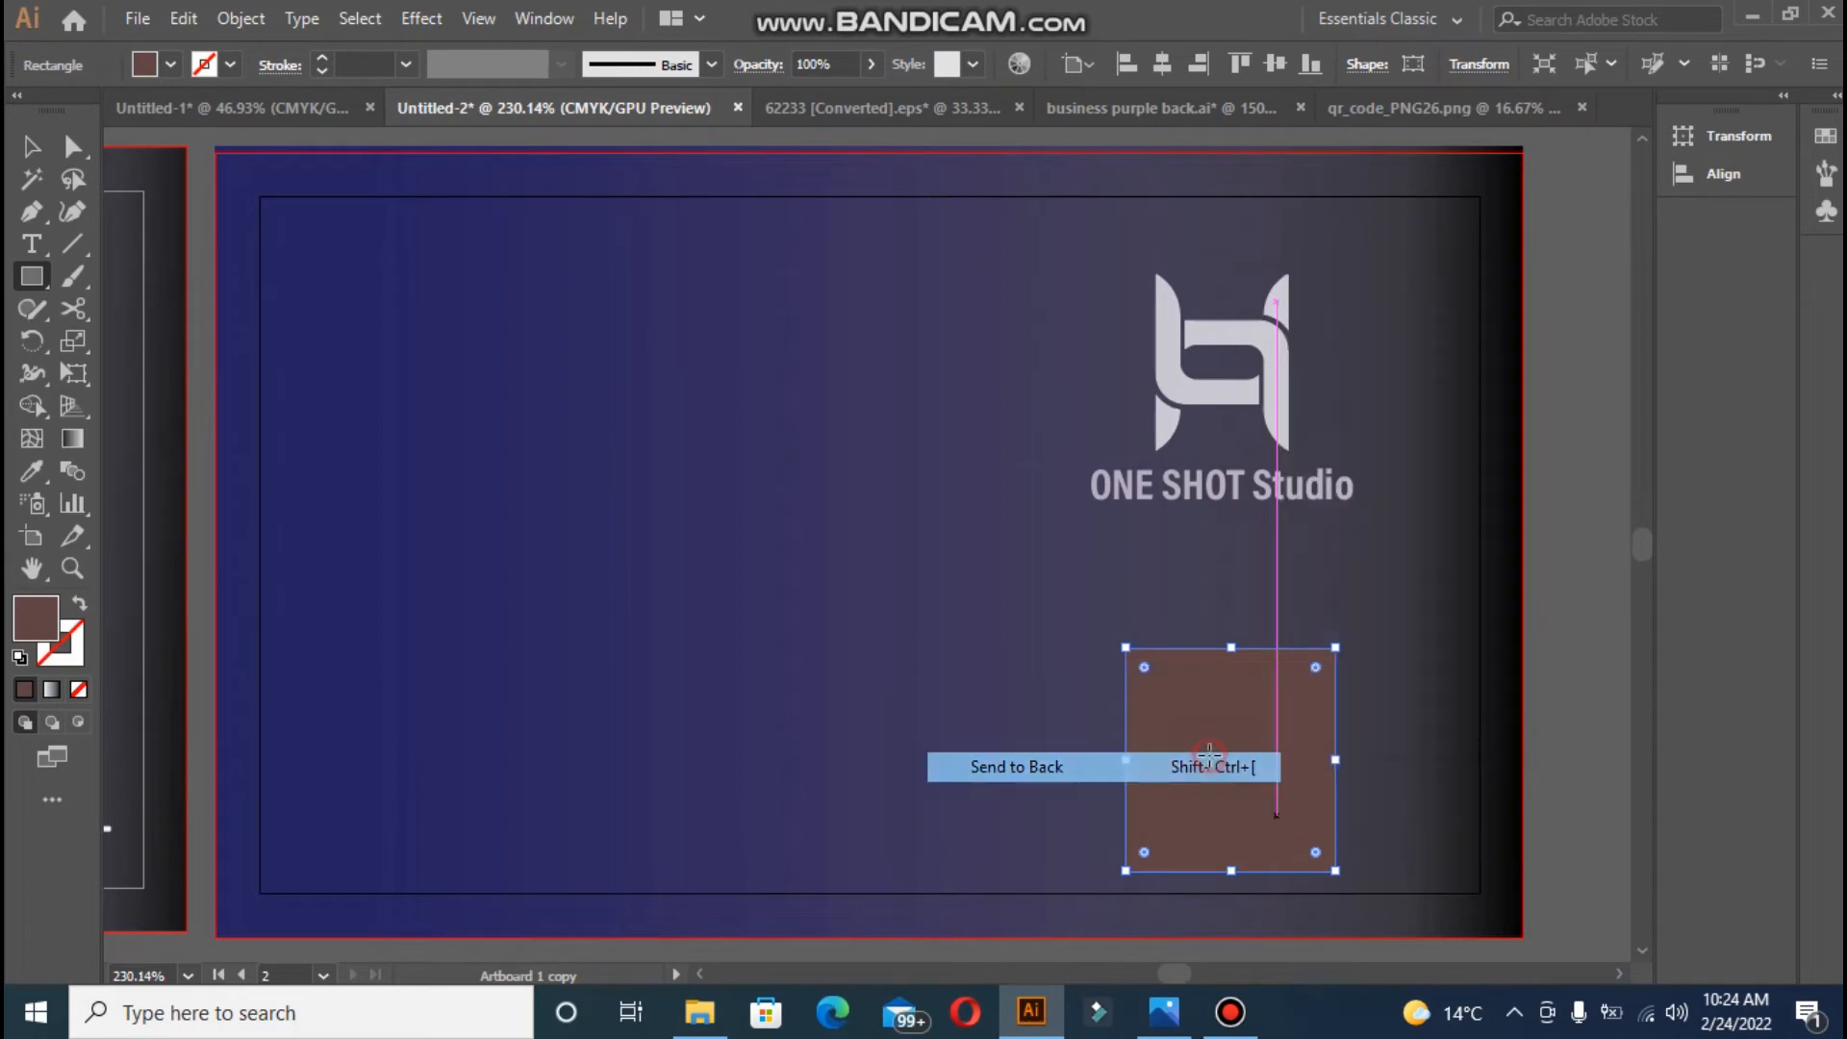
pyautogui.hotkey('ctrl', 'z')
pyautogui.rightClick(1212, 760)
pyautogui.moveTo(1427, 619)
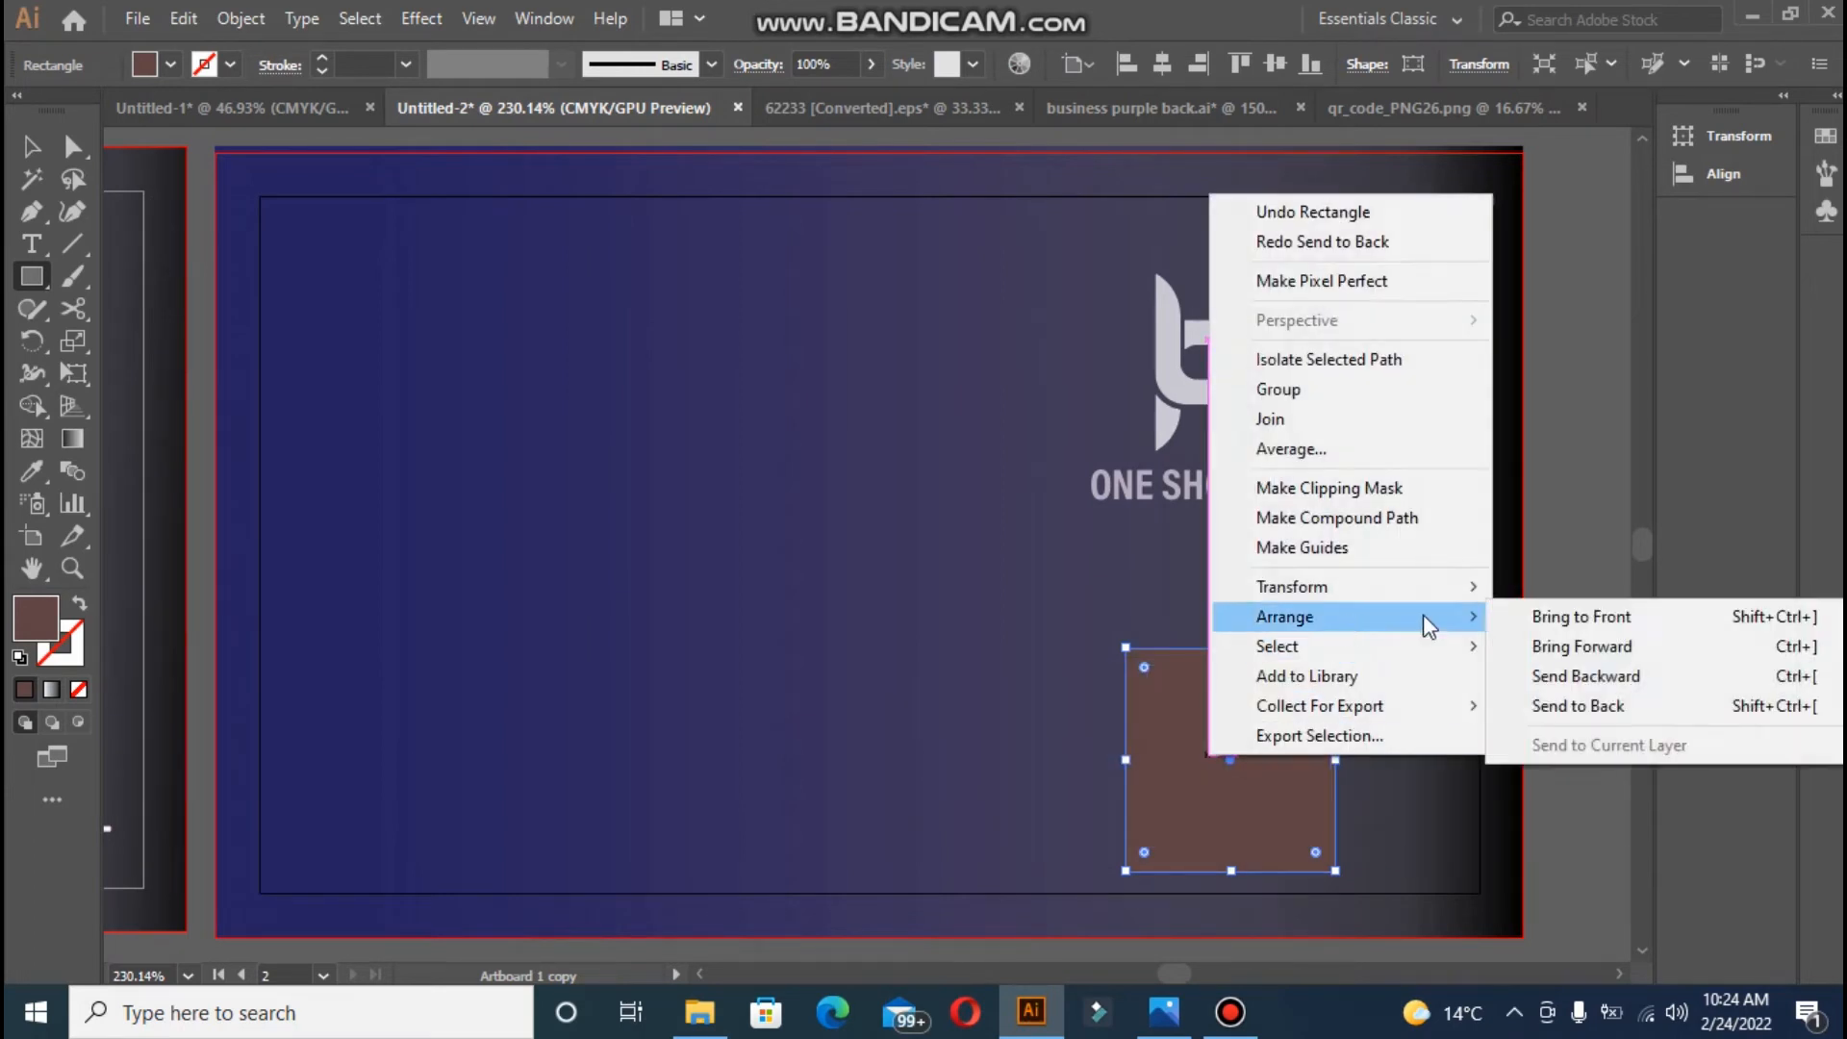
pyautogui.click(1578, 705)
# - Fill the new square with near-white
pyautogui.doubleClick(44, 611)
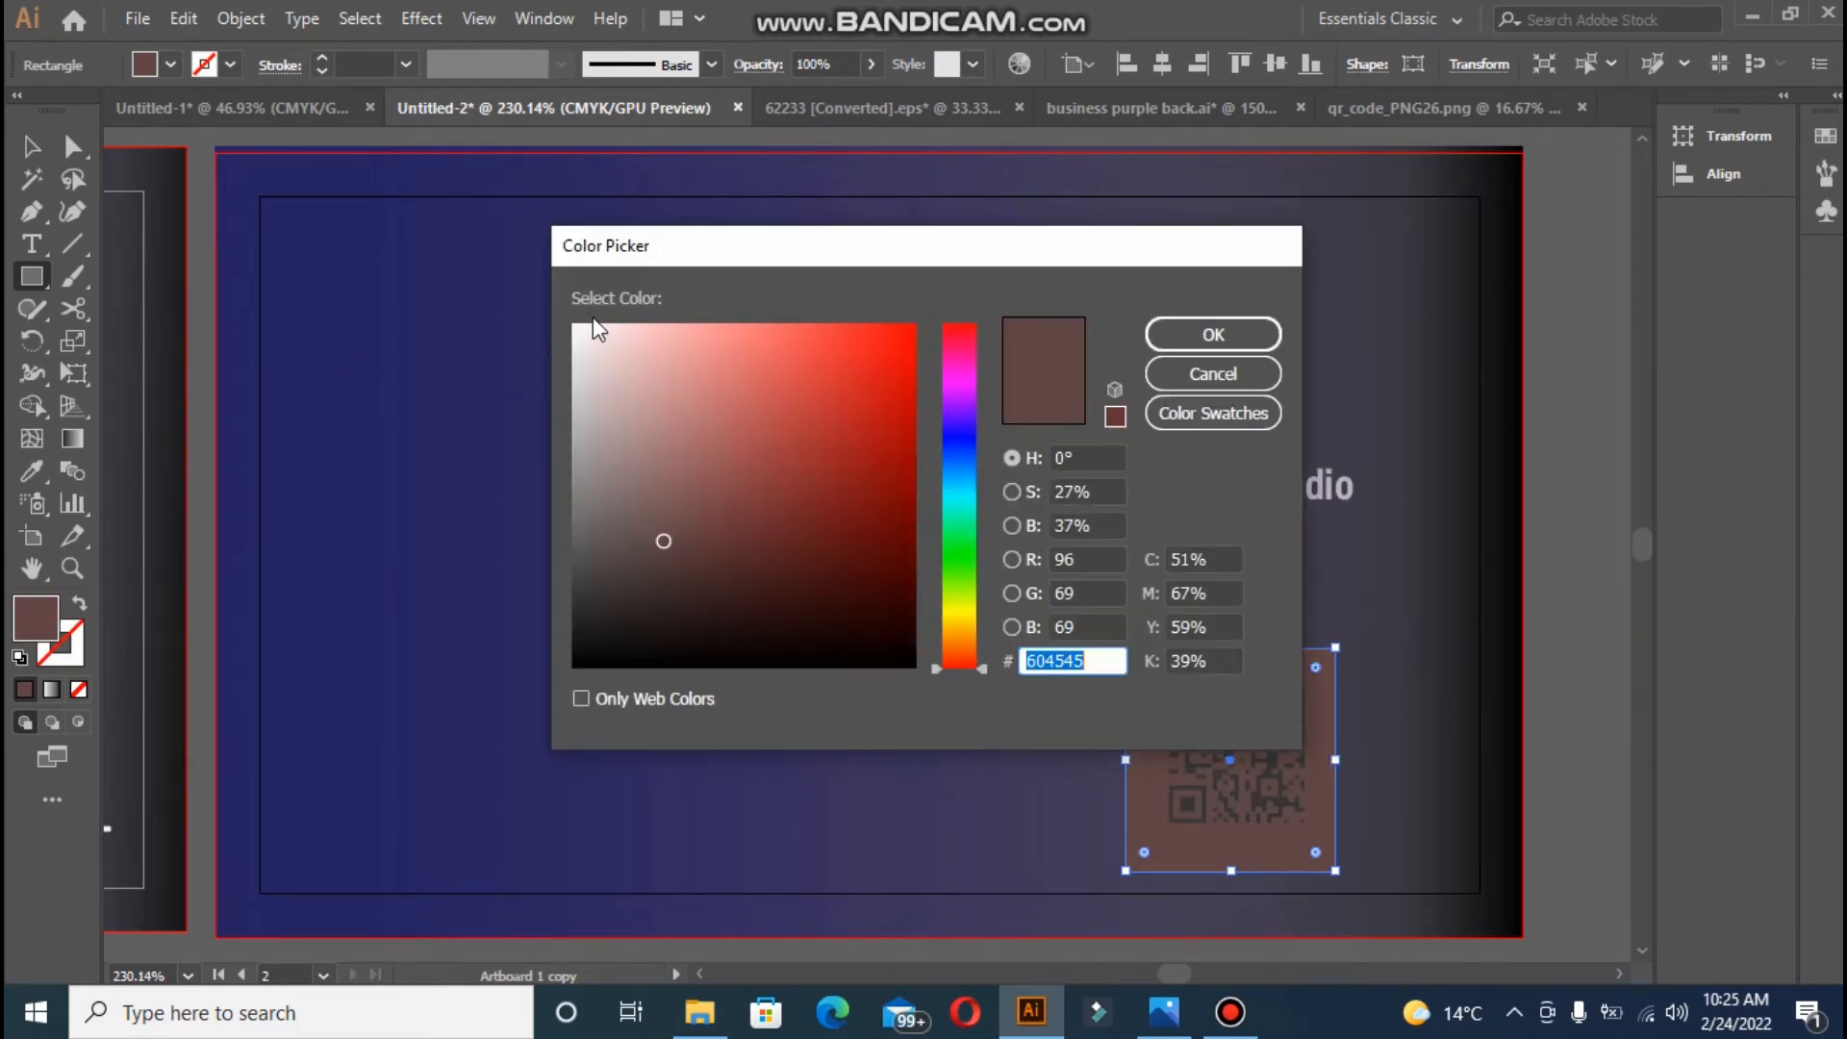
pyautogui.click(578, 324)
pyautogui.click(1210, 334)
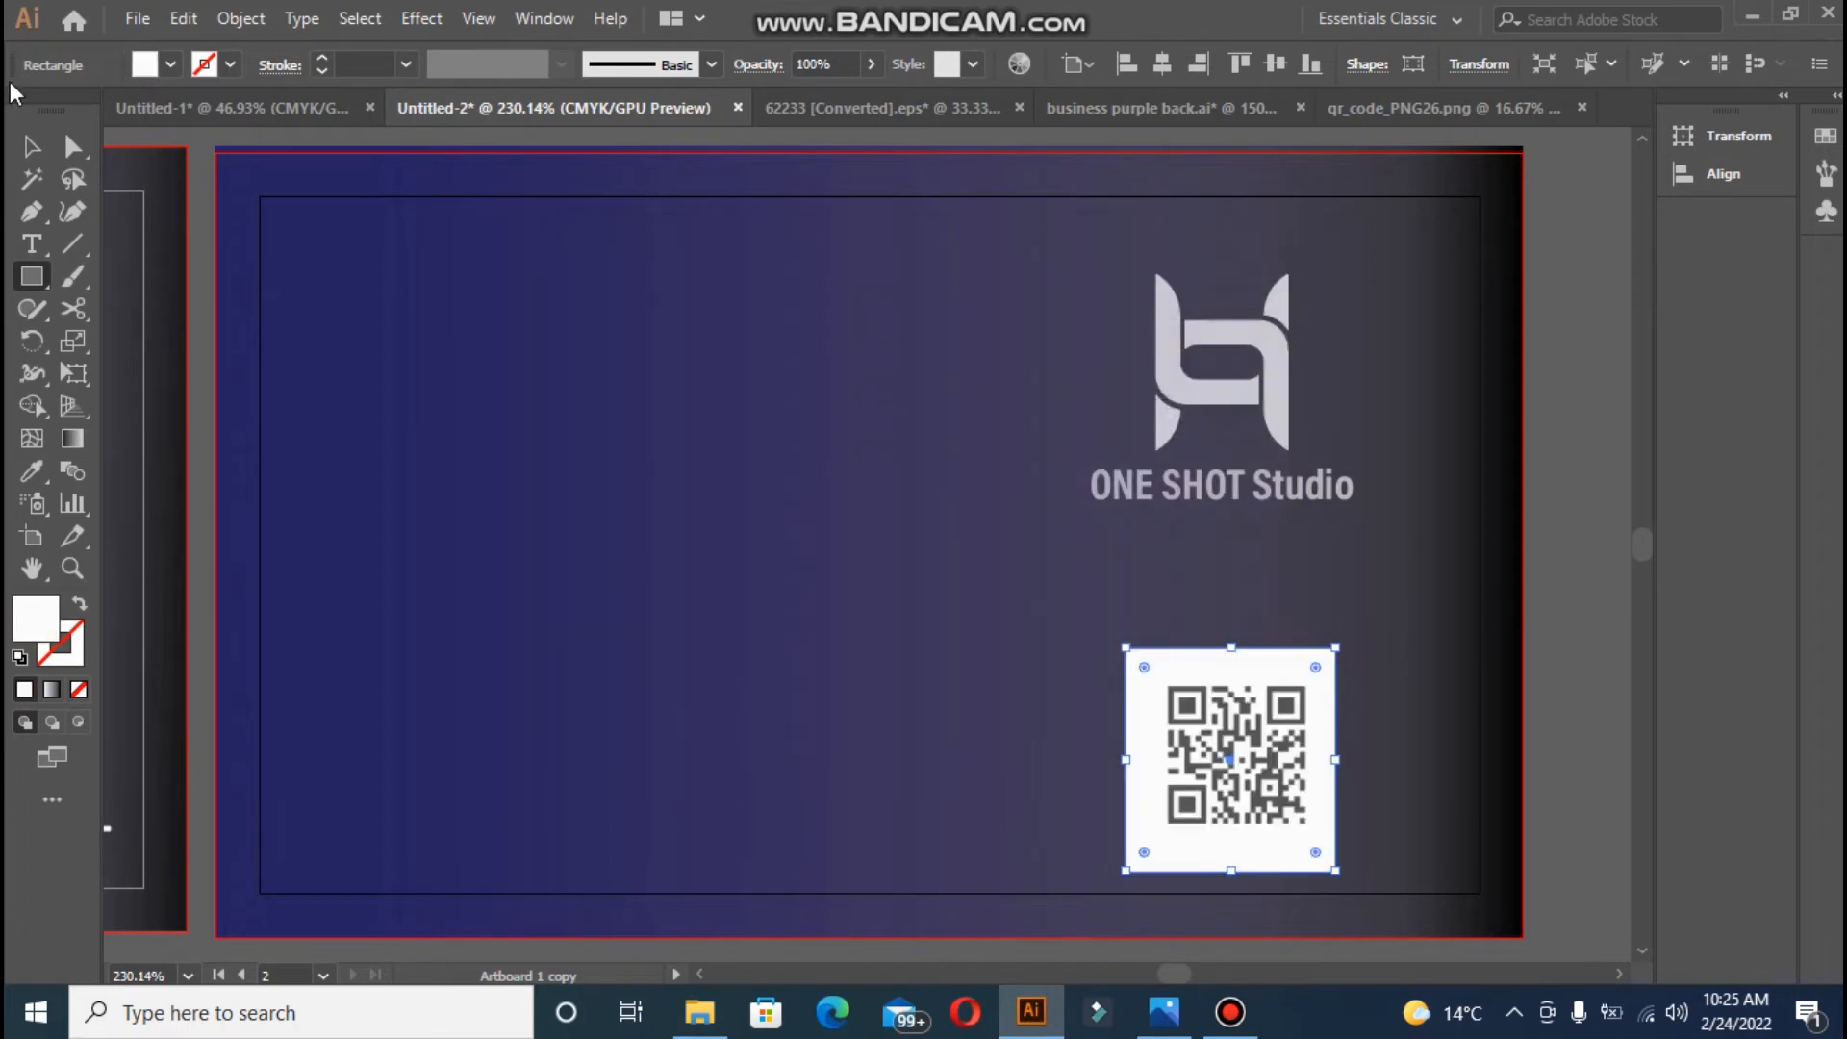
pyautogui.click(31, 146)
# - Match the square to the logo's pale grey colour and 82% opacity with the Eyedropper
pyautogui.click(1548, 743)
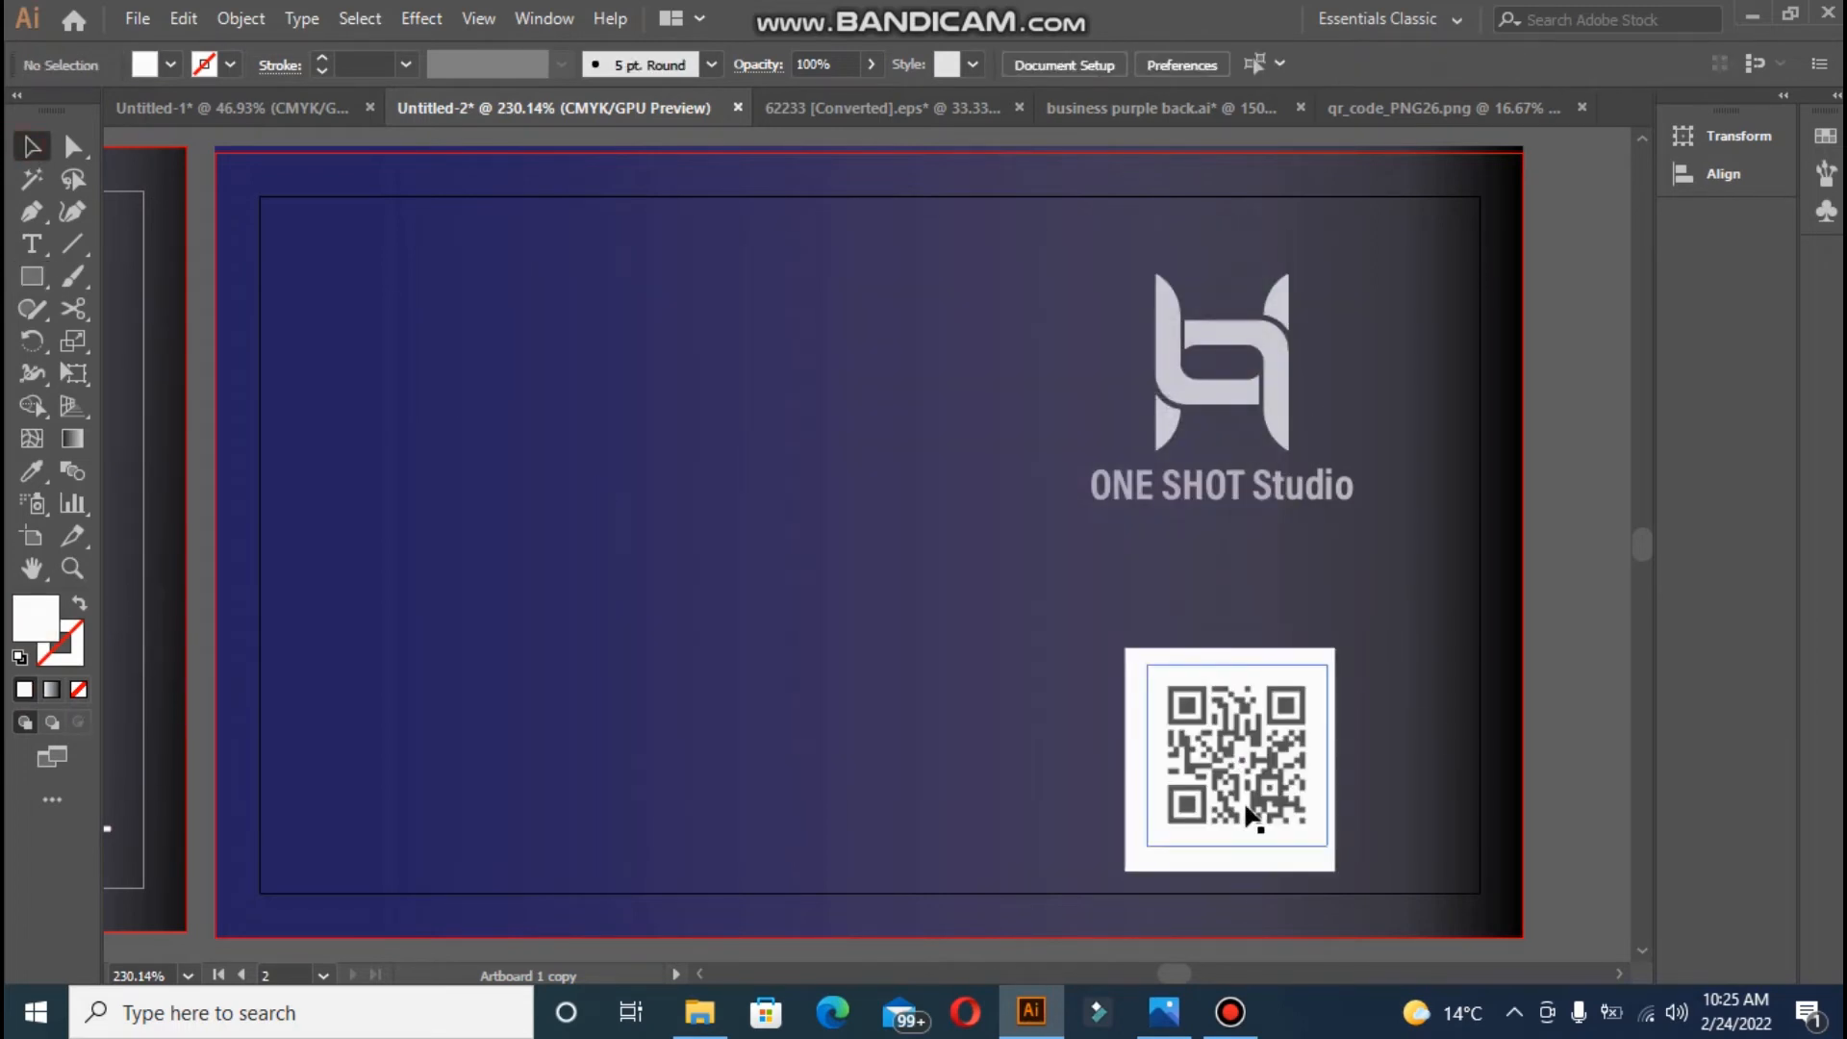
pyautogui.click(1246, 871)
pyautogui.click(31, 471)
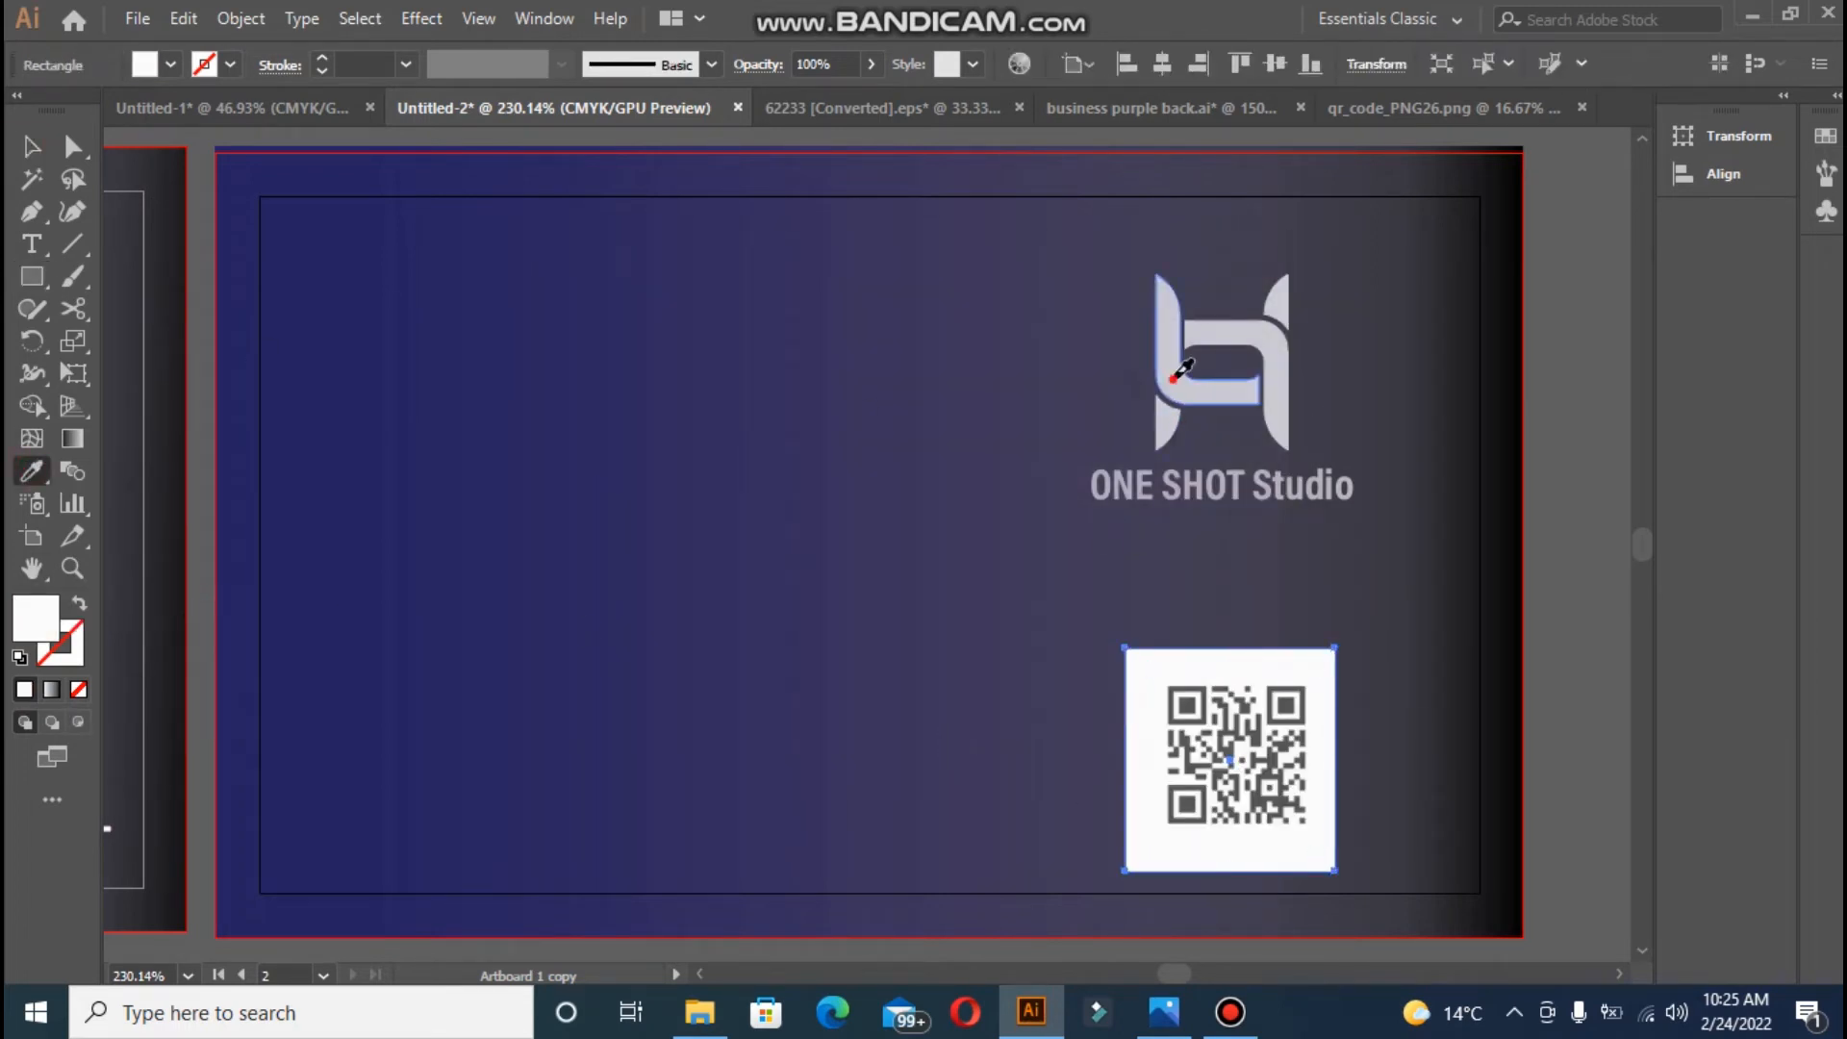
pyautogui.click(1170, 383)
# - Centre the QR code horizontally and vertically on the square as the key object
pyautogui.click(32, 146)
pyautogui.click(1183, 751)
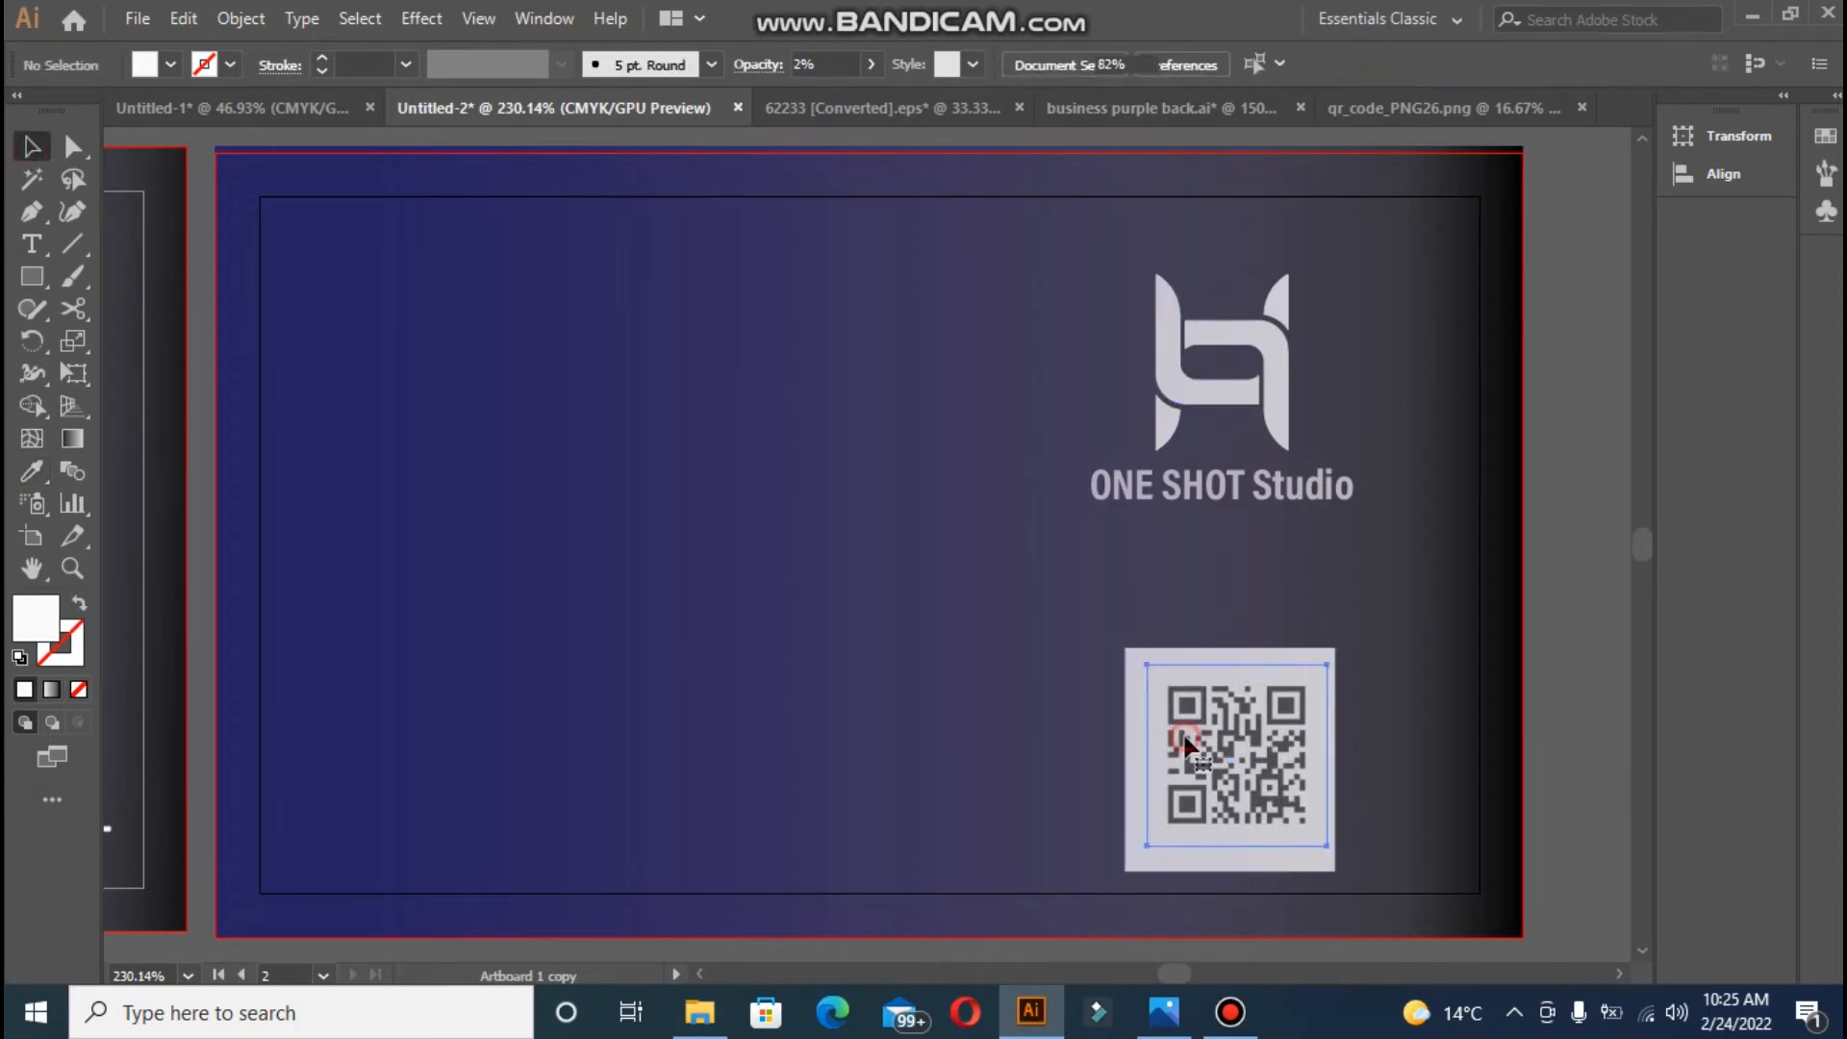
pyautogui.keyDown('shift'); pyautogui.click(1193, 648); pyautogui.keyUp('shift')
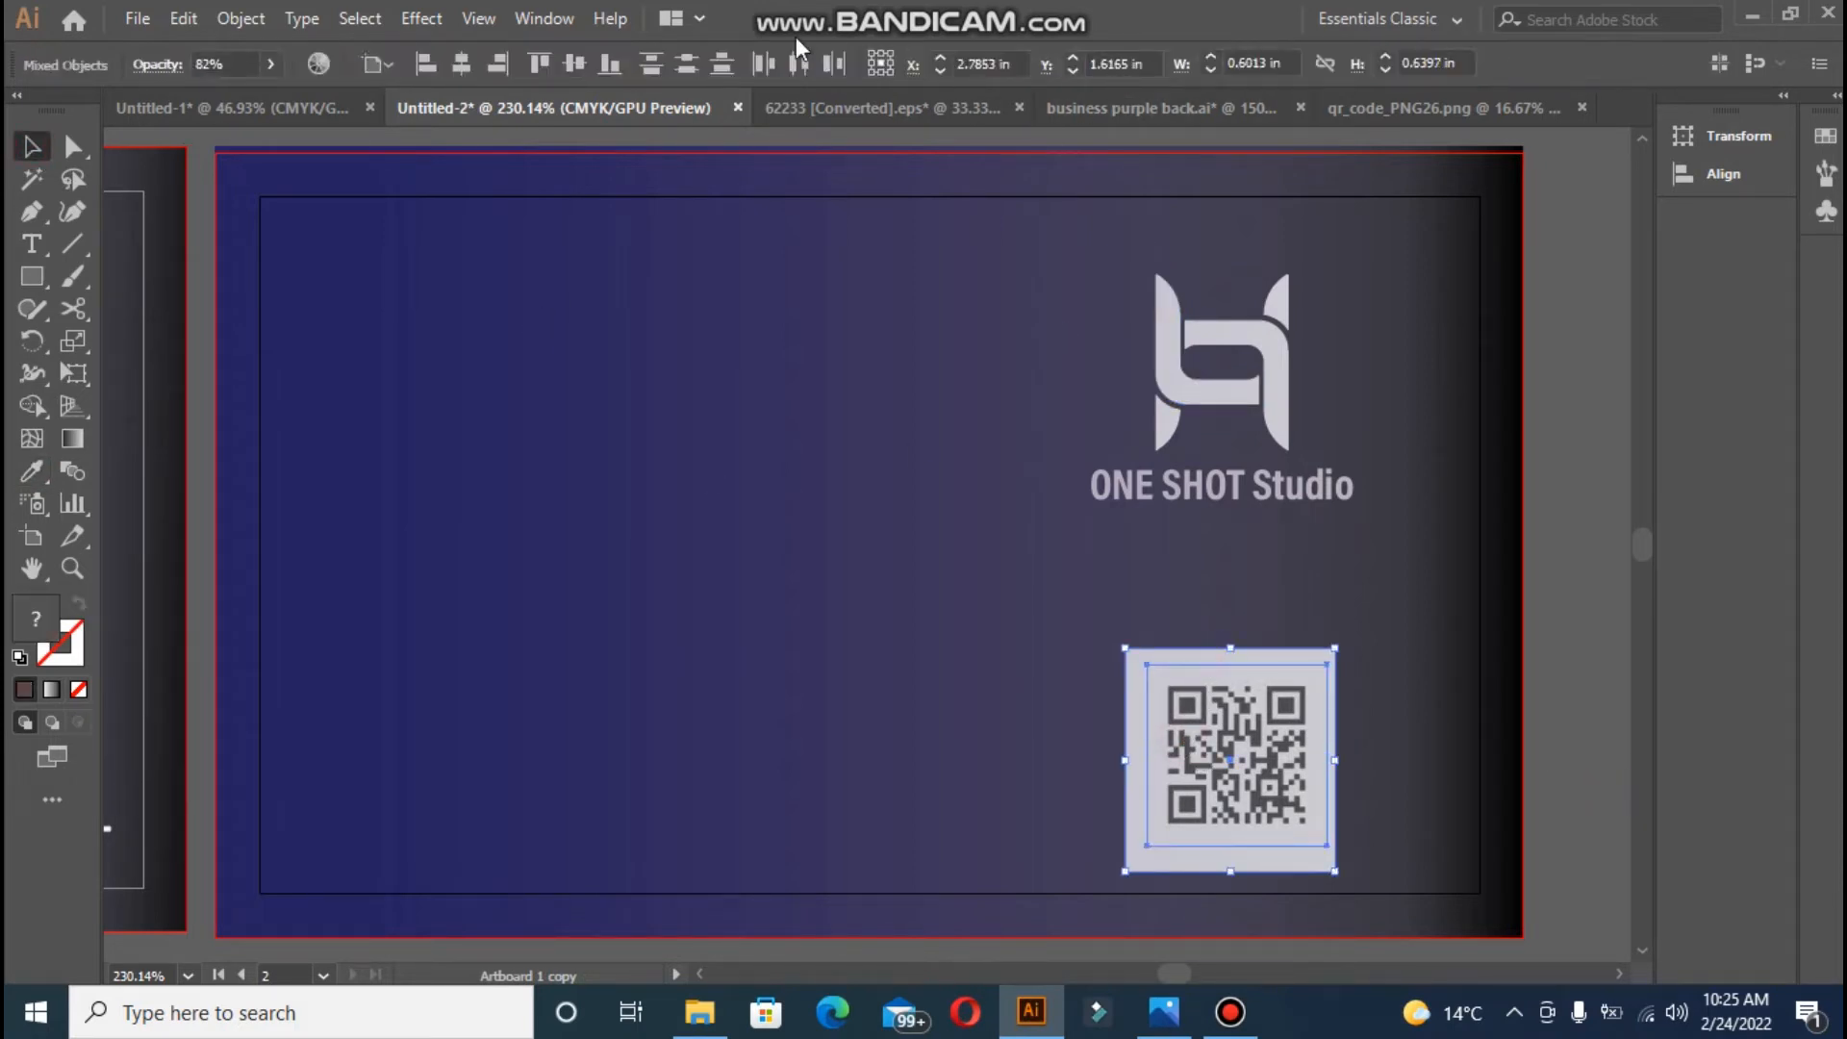
pyautogui.click(1316, 654)
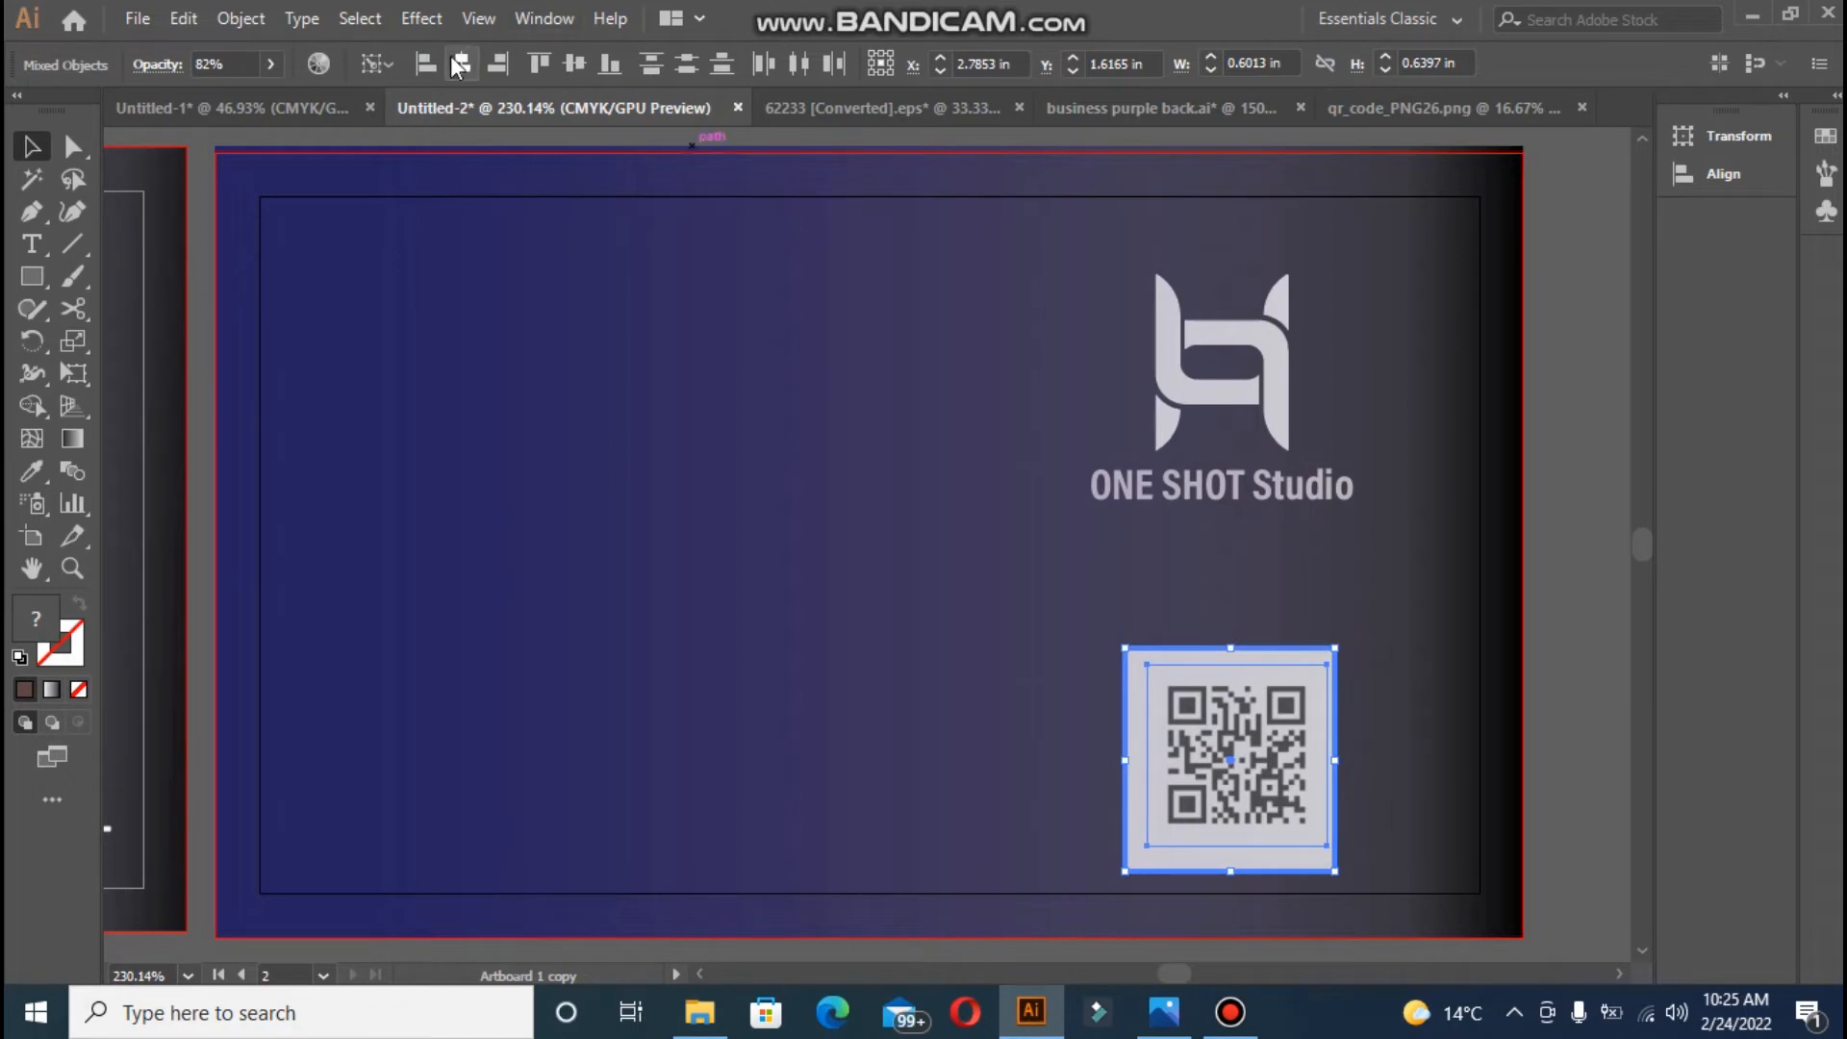
pyautogui.click(460, 65)
pyautogui.click(574, 64)
pyautogui.click(1568, 733)
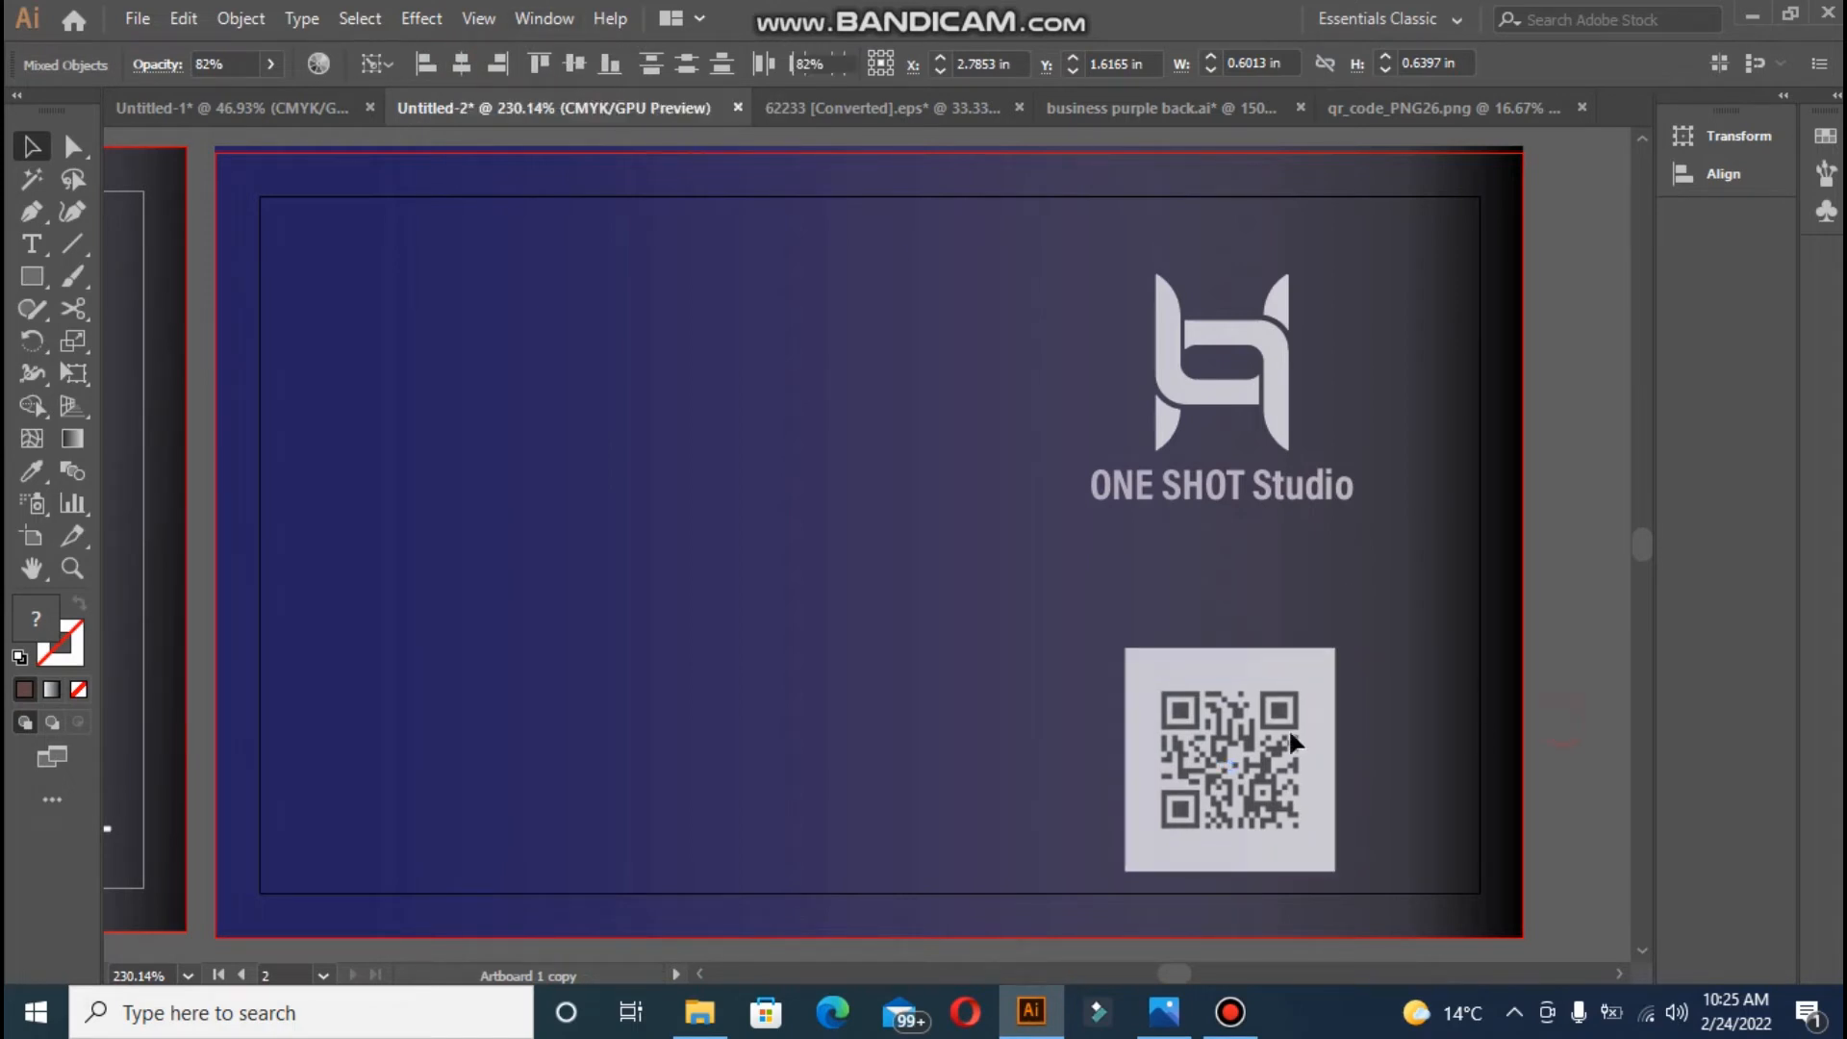
pyautogui.click(1256, 737)
pyautogui.doubleClick(43, 625)
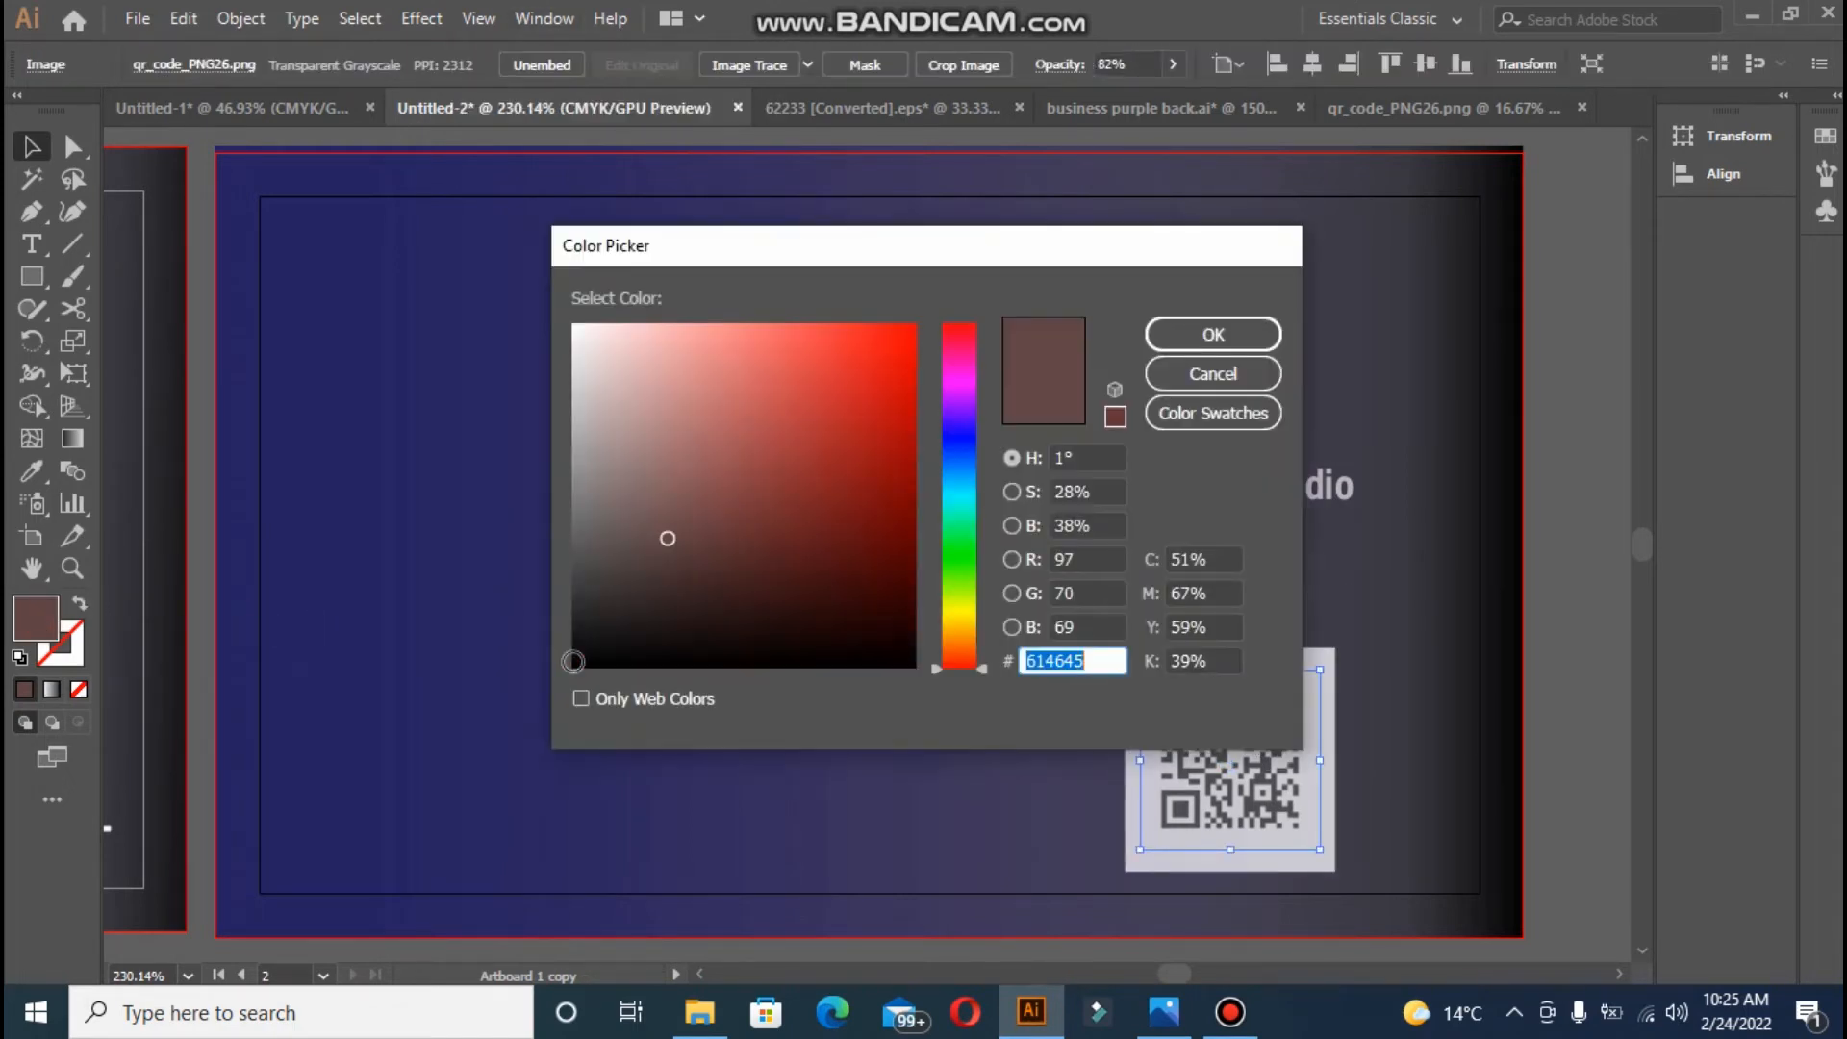
# - Set the fill to near-black 020202 and bring the QR image to the front
pyautogui.write('020202')
pyautogui.click(1202, 332)
pyautogui.rightClick(1193, 758)
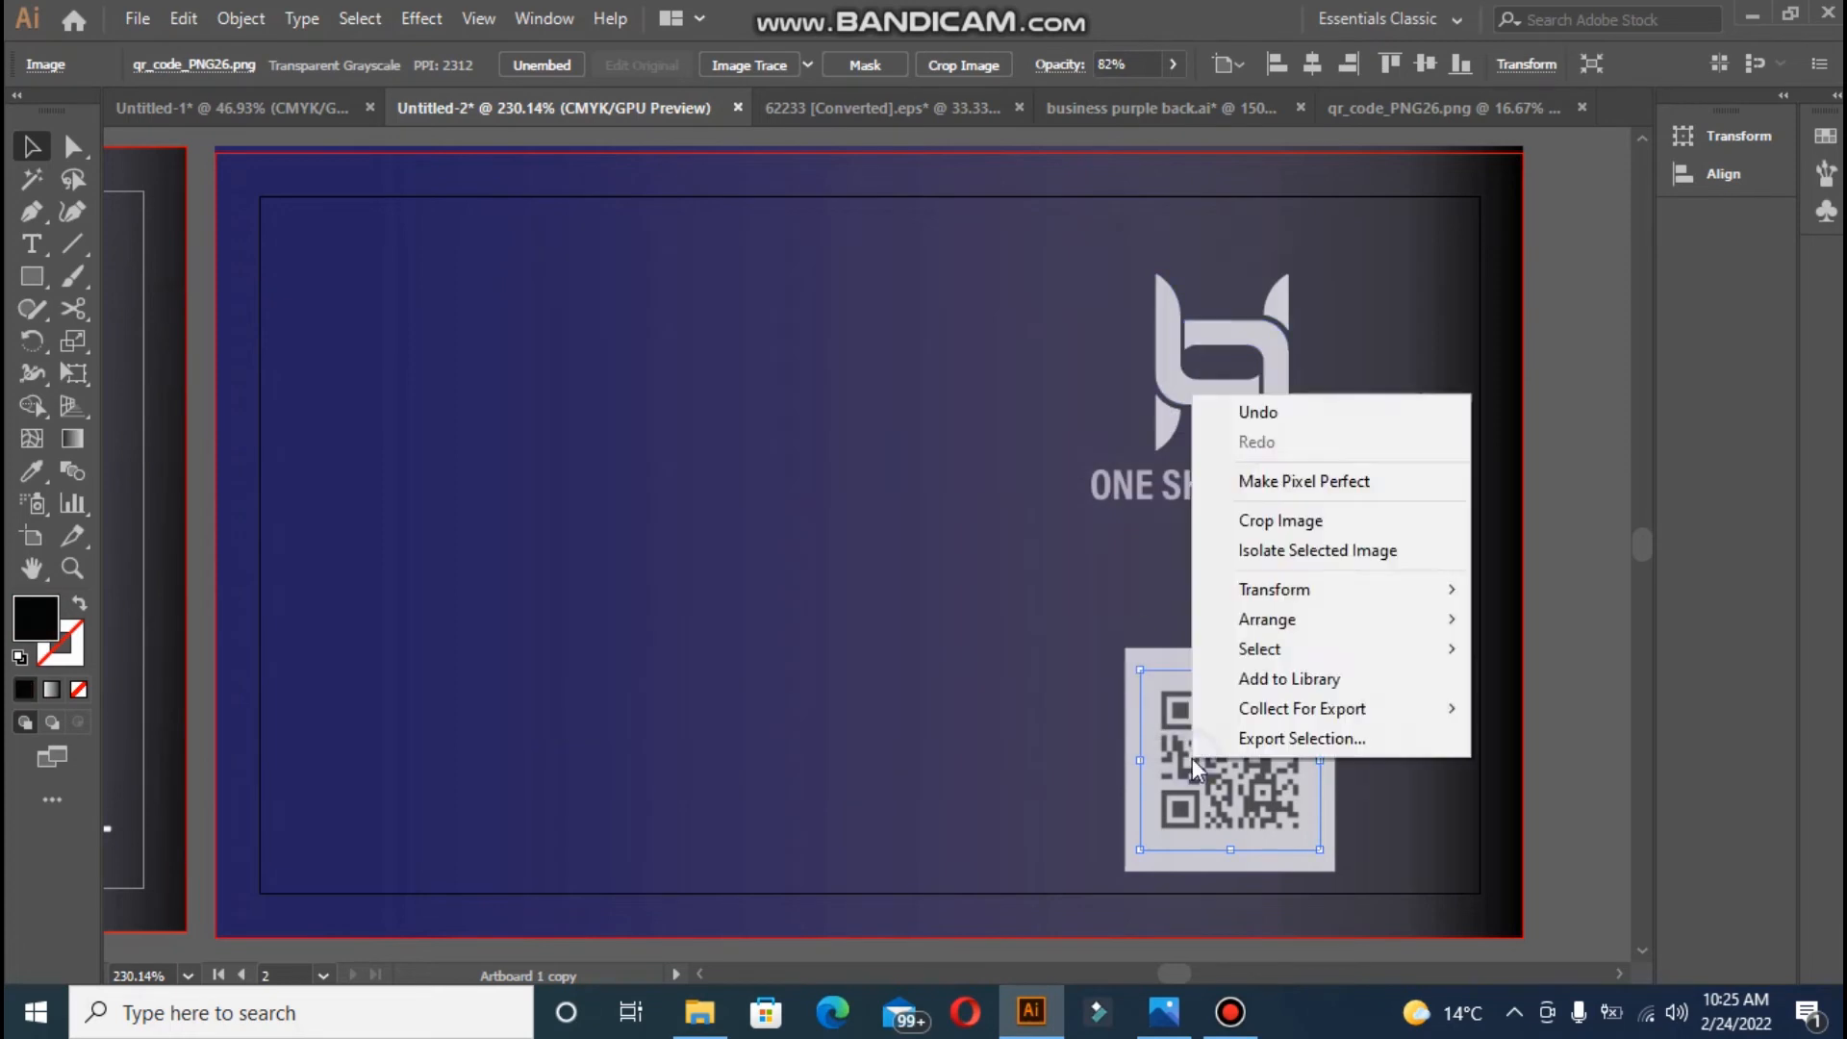
pyautogui.moveTo(1415, 612)
pyautogui.click(1494, 620)
pyautogui.click(1567, 661)
pyautogui.click(1222, 745)
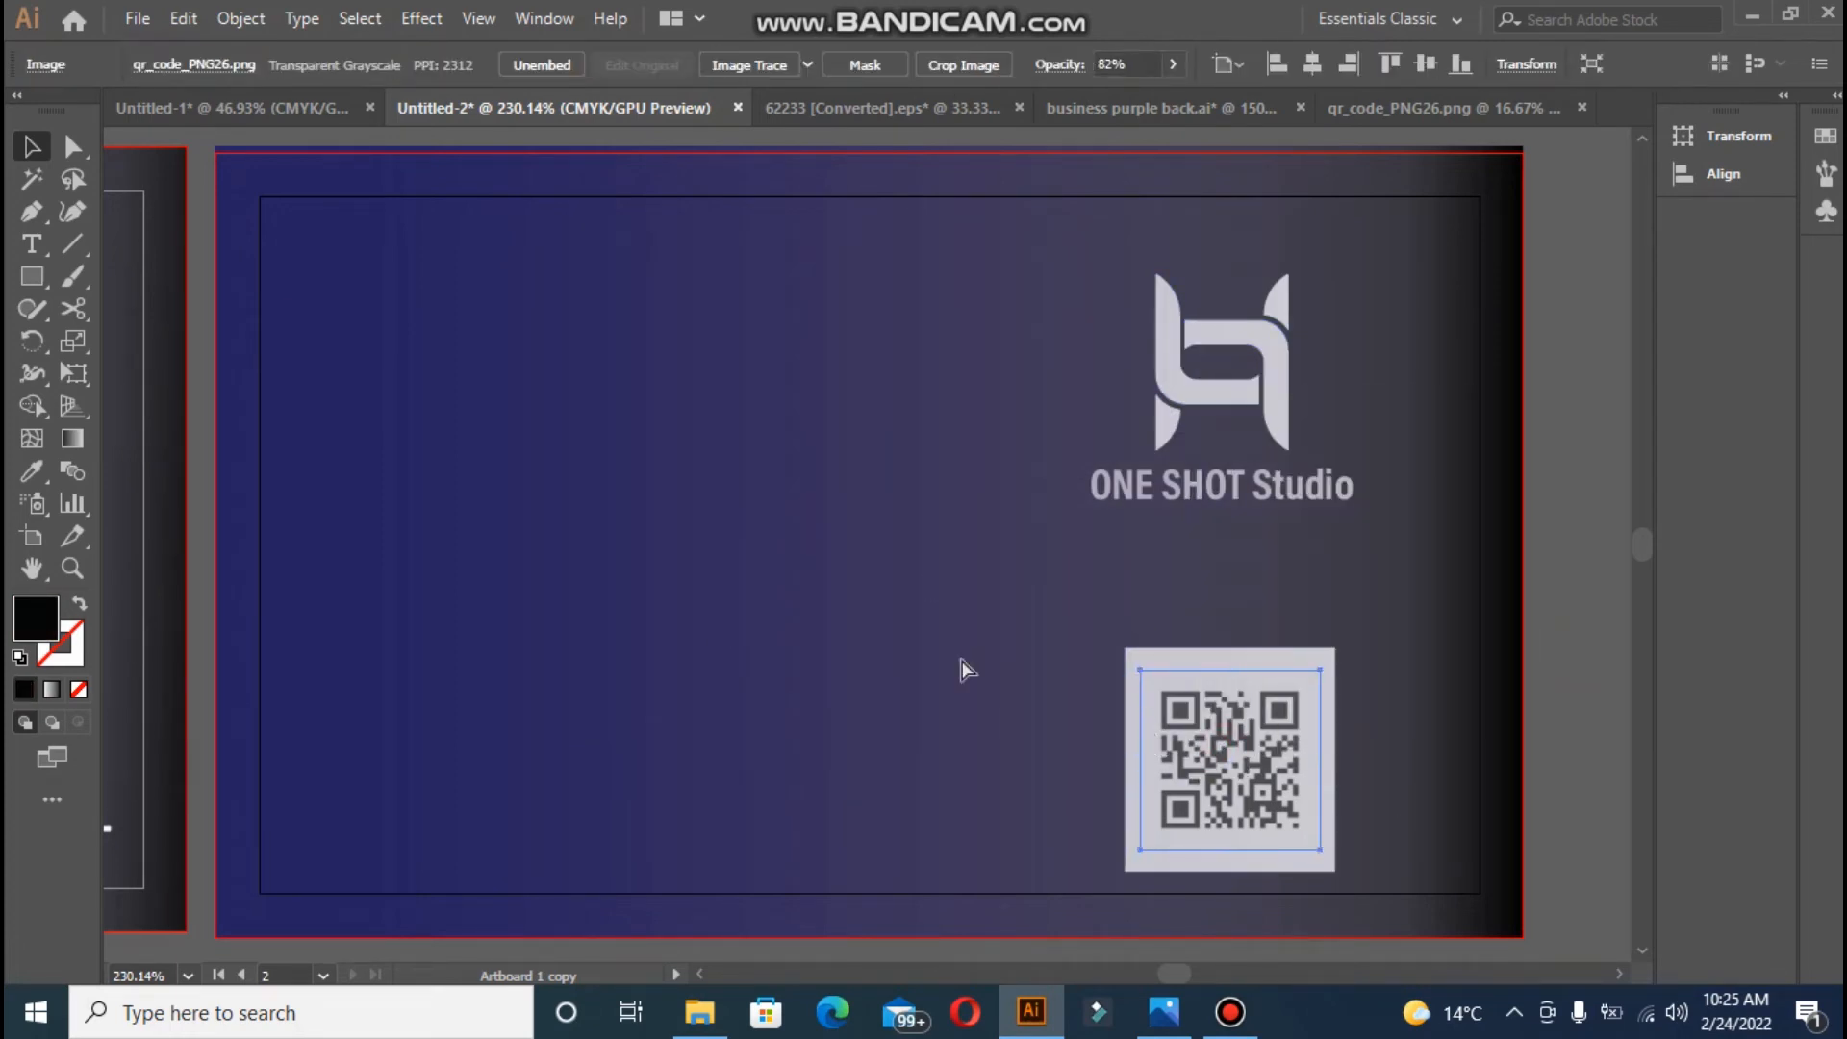
# - Paste a fresh copy of the QR image, shrink it, and move it onto the back card
pyautogui.hotkey('ctrl', 'v')
pyautogui.hotkey('ctrl', '-')
pyautogui.hotkey('ctrl', '-')
pyautogui.hotkey('ctrl', '-')
pyautogui.hotkey('ctrl', '-')
pyautogui.hotkey('ctrl', '-')
pyautogui.hotkey('ctrl', '-')
pyautogui.hotkey('ctrl', '-')
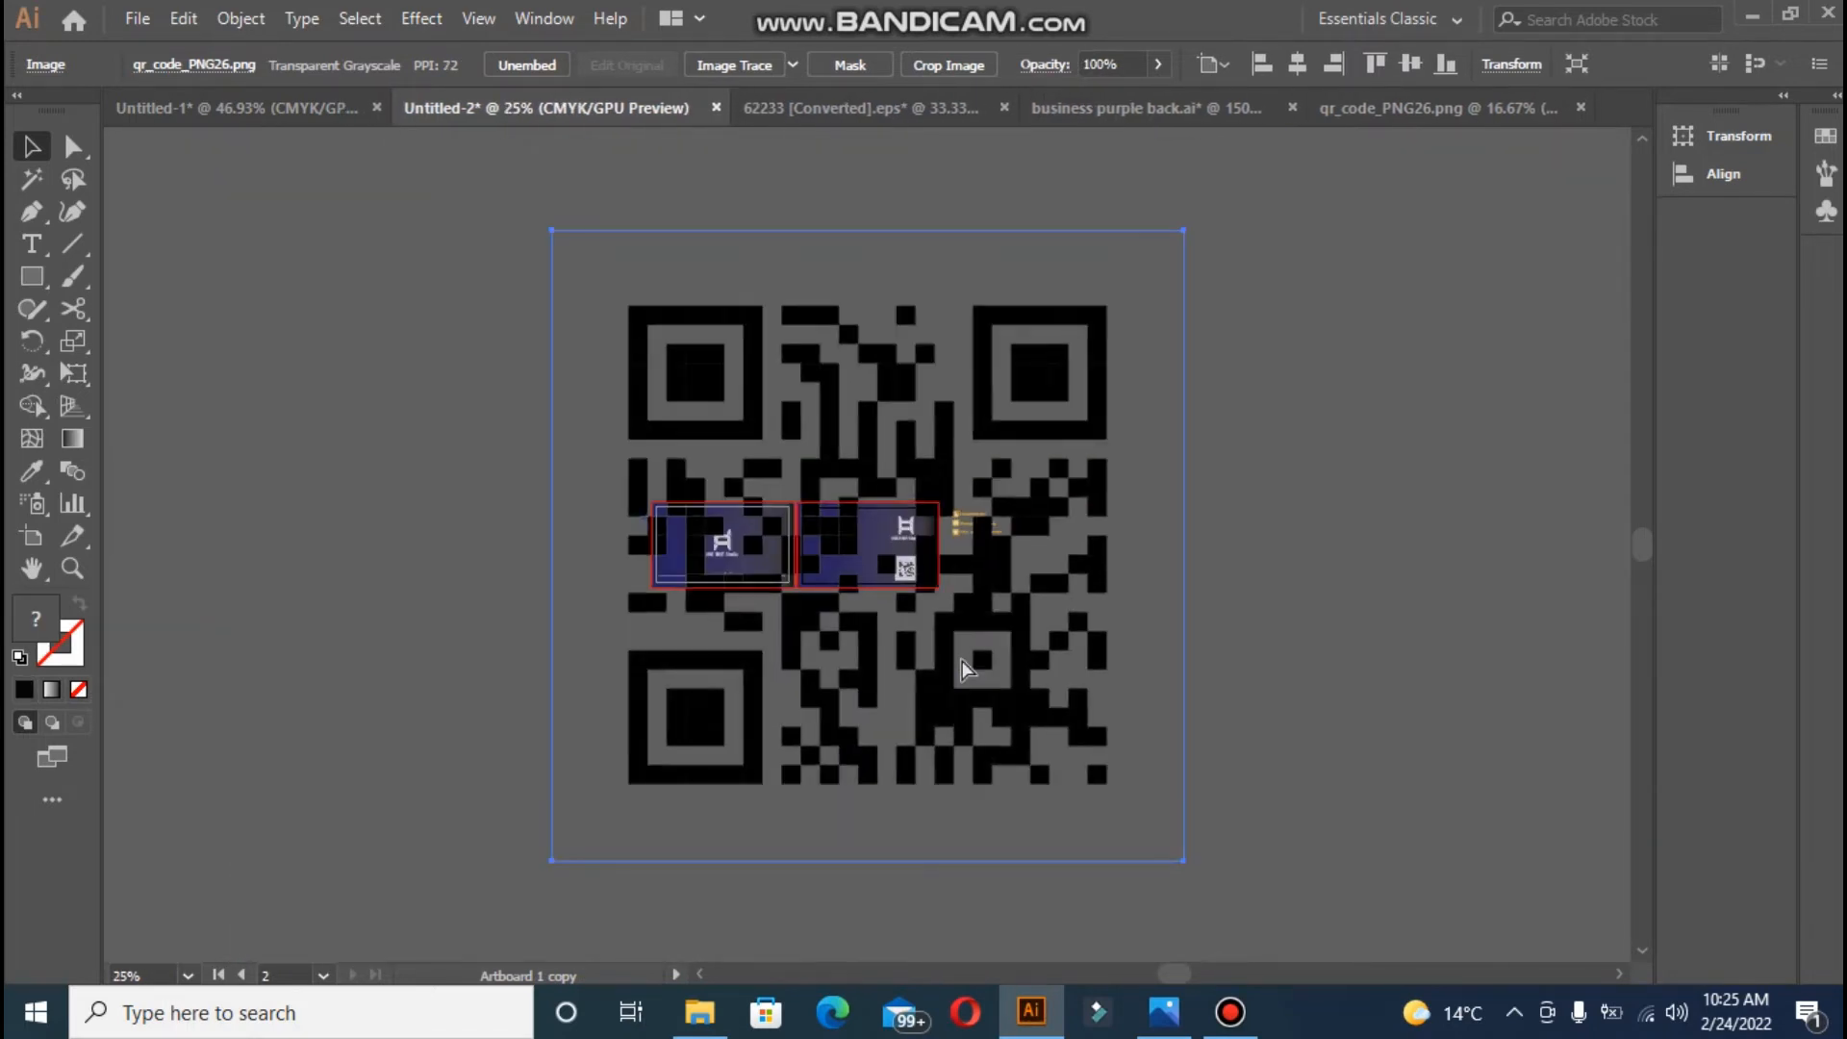
pyautogui.hotkey('ctrl', '-')
pyautogui.moveTo(660, 330); pyautogui.dragTo(827, 552)
pyautogui.hotkey('ctrl', '+')
pyautogui.hotkey('ctrl', '+')
pyautogui.hotkey('ctrl', '+')
pyautogui.hotkey('ctrl', '+')
pyautogui.hotkey('ctrl', '+')
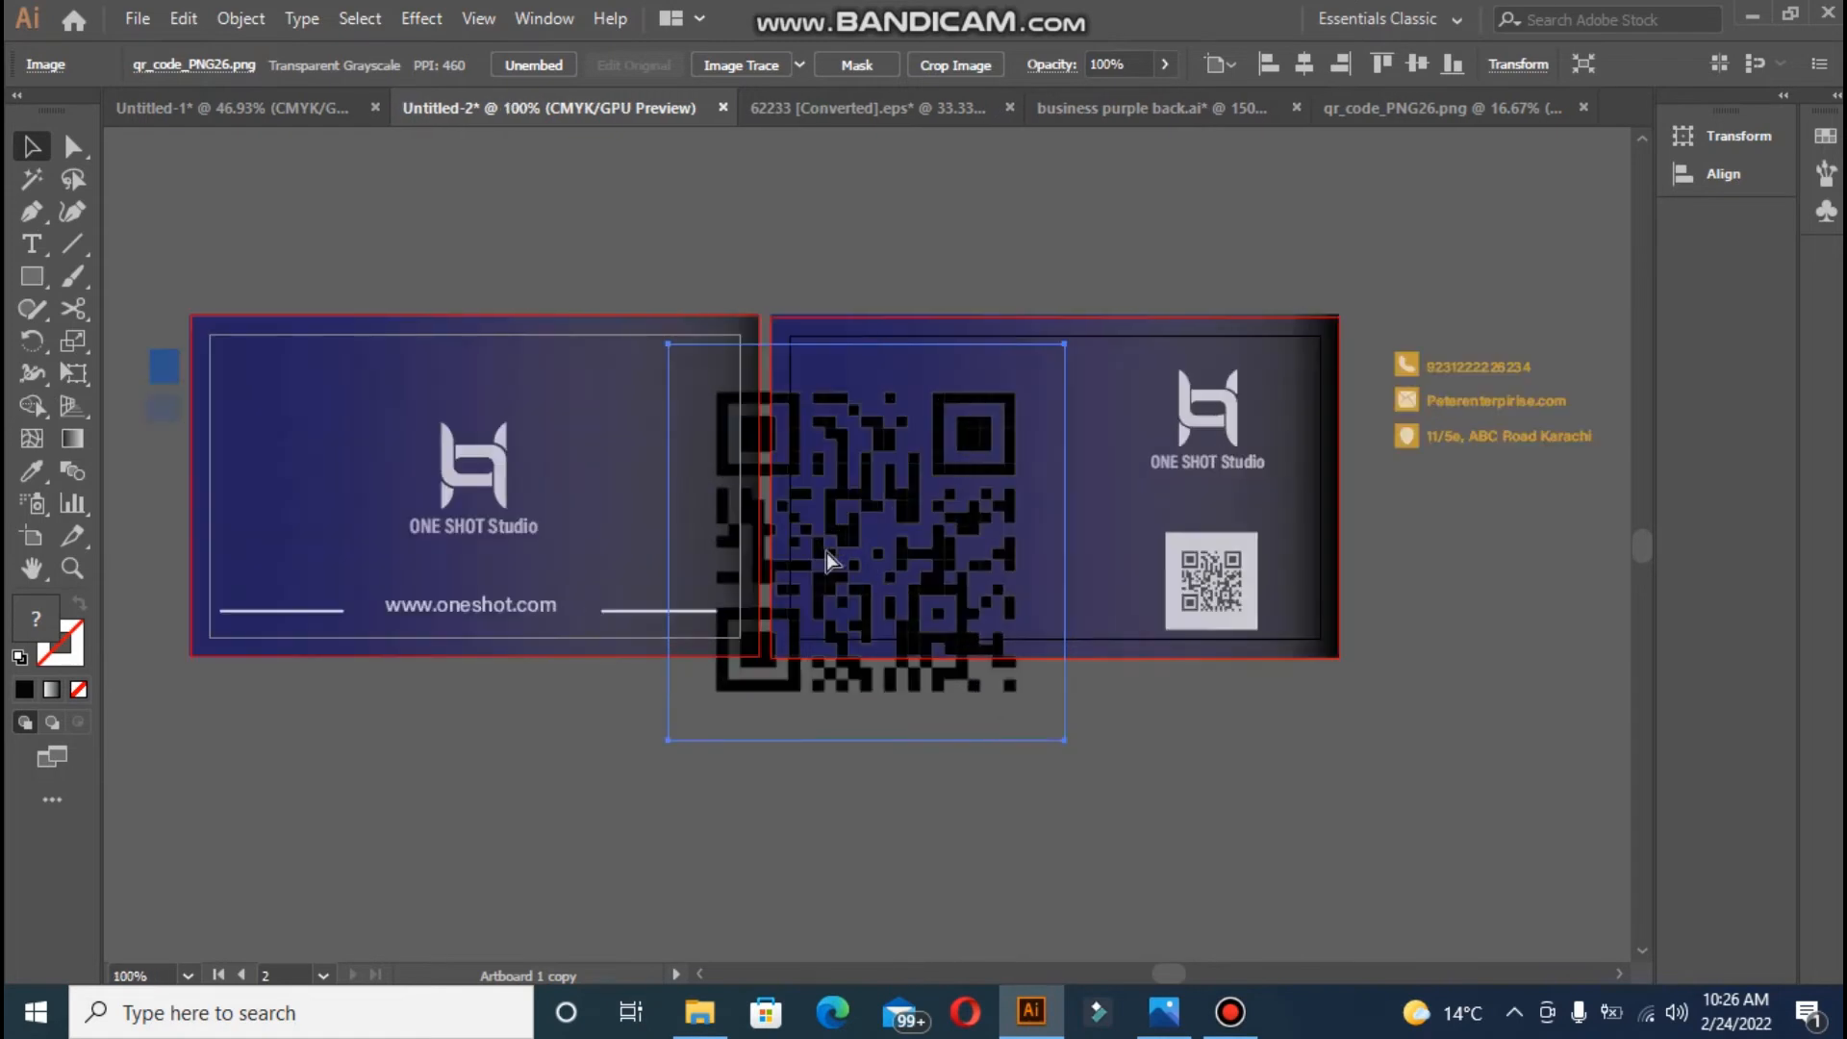
pyautogui.hotkey('ctrl', '+')
pyautogui.click(568, 247)
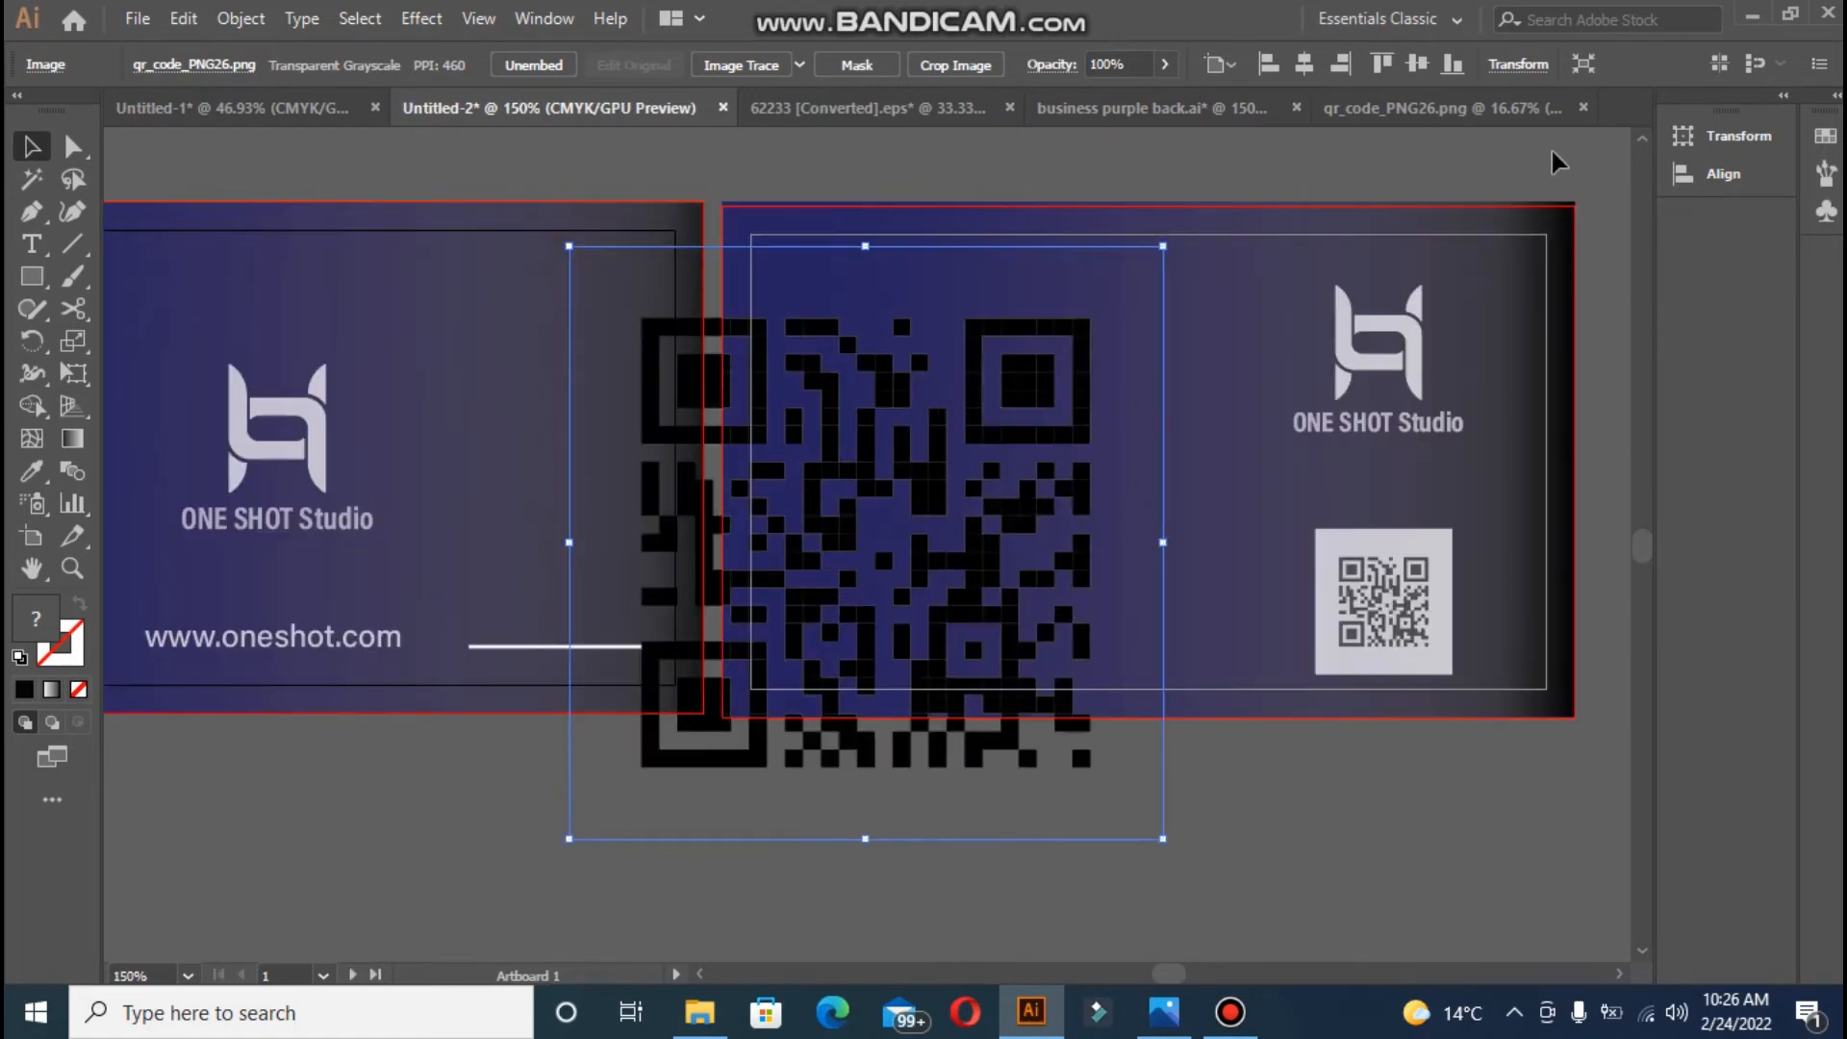
pyautogui.moveTo(567, 247); pyautogui.dragTo(1010, 680)
pyautogui.moveTo(1077, 752); pyautogui.dragTo(1370, 576)
# - Delete the old small QR code and size the new one to fit the light square
pyautogui.click(1344, 606)
pyautogui.press('Delete')
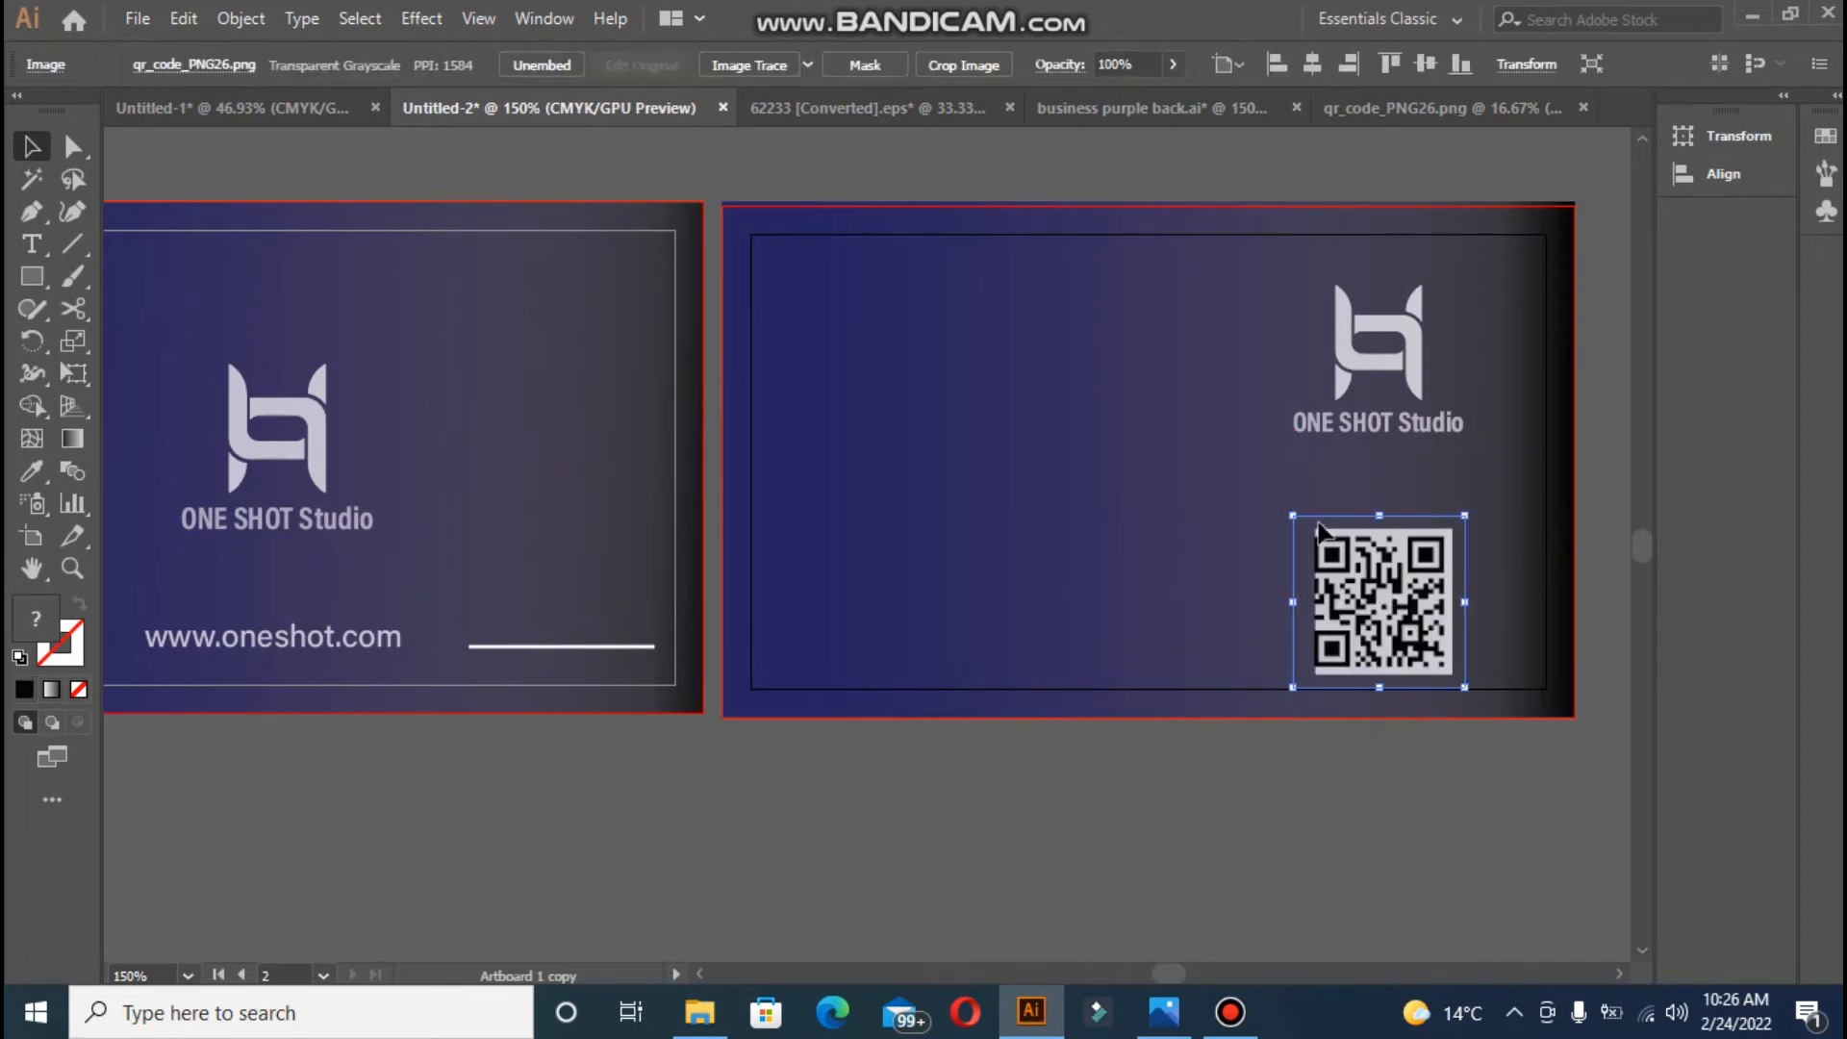
pyautogui.moveTo(1295, 520); pyautogui.dragTo(1350, 574)
pyautogui.moveTo(1405, 633); pyautogui.dragTo(1382, 606)
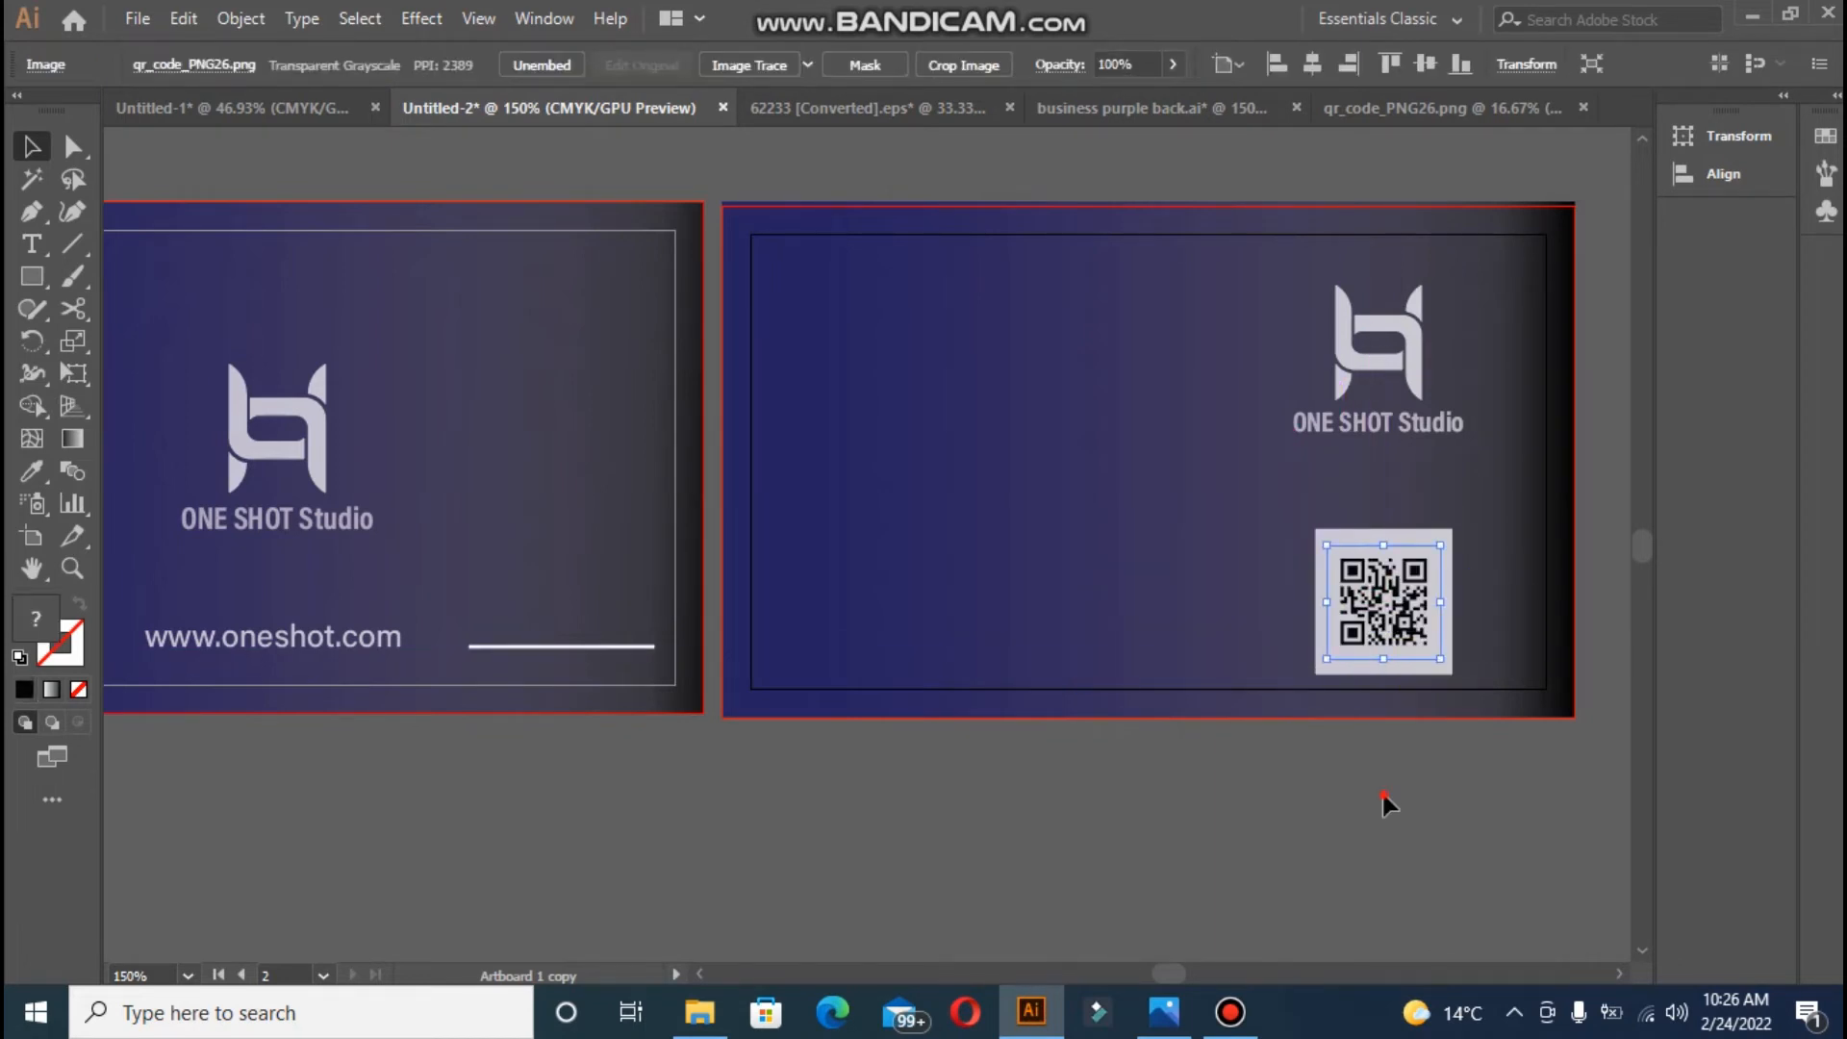
pyautogui.click(1382, 796)
pyautogui.click(1391, 654)
pyautogui.click(1481, 822)
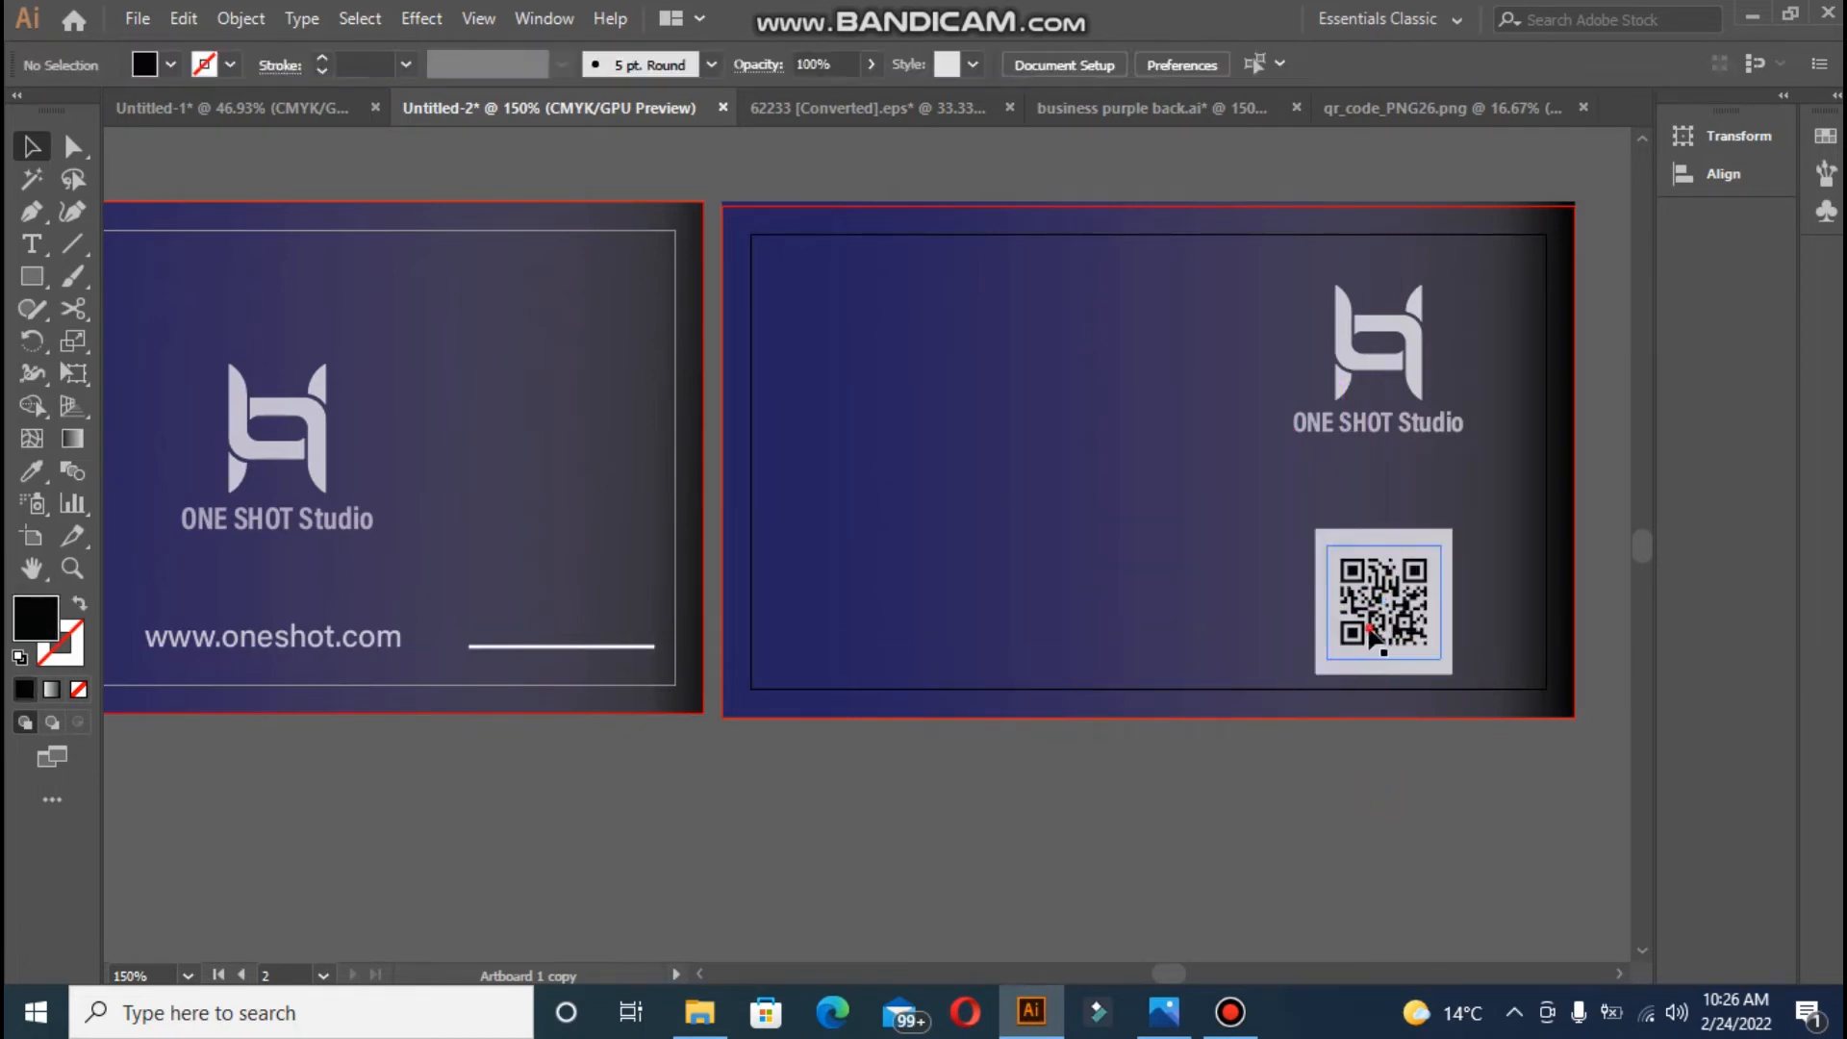
pyautogui.click(1422, 539)
pyautogui.moveTo(1451, 532); pyautogui.dragTo(1453, 533)
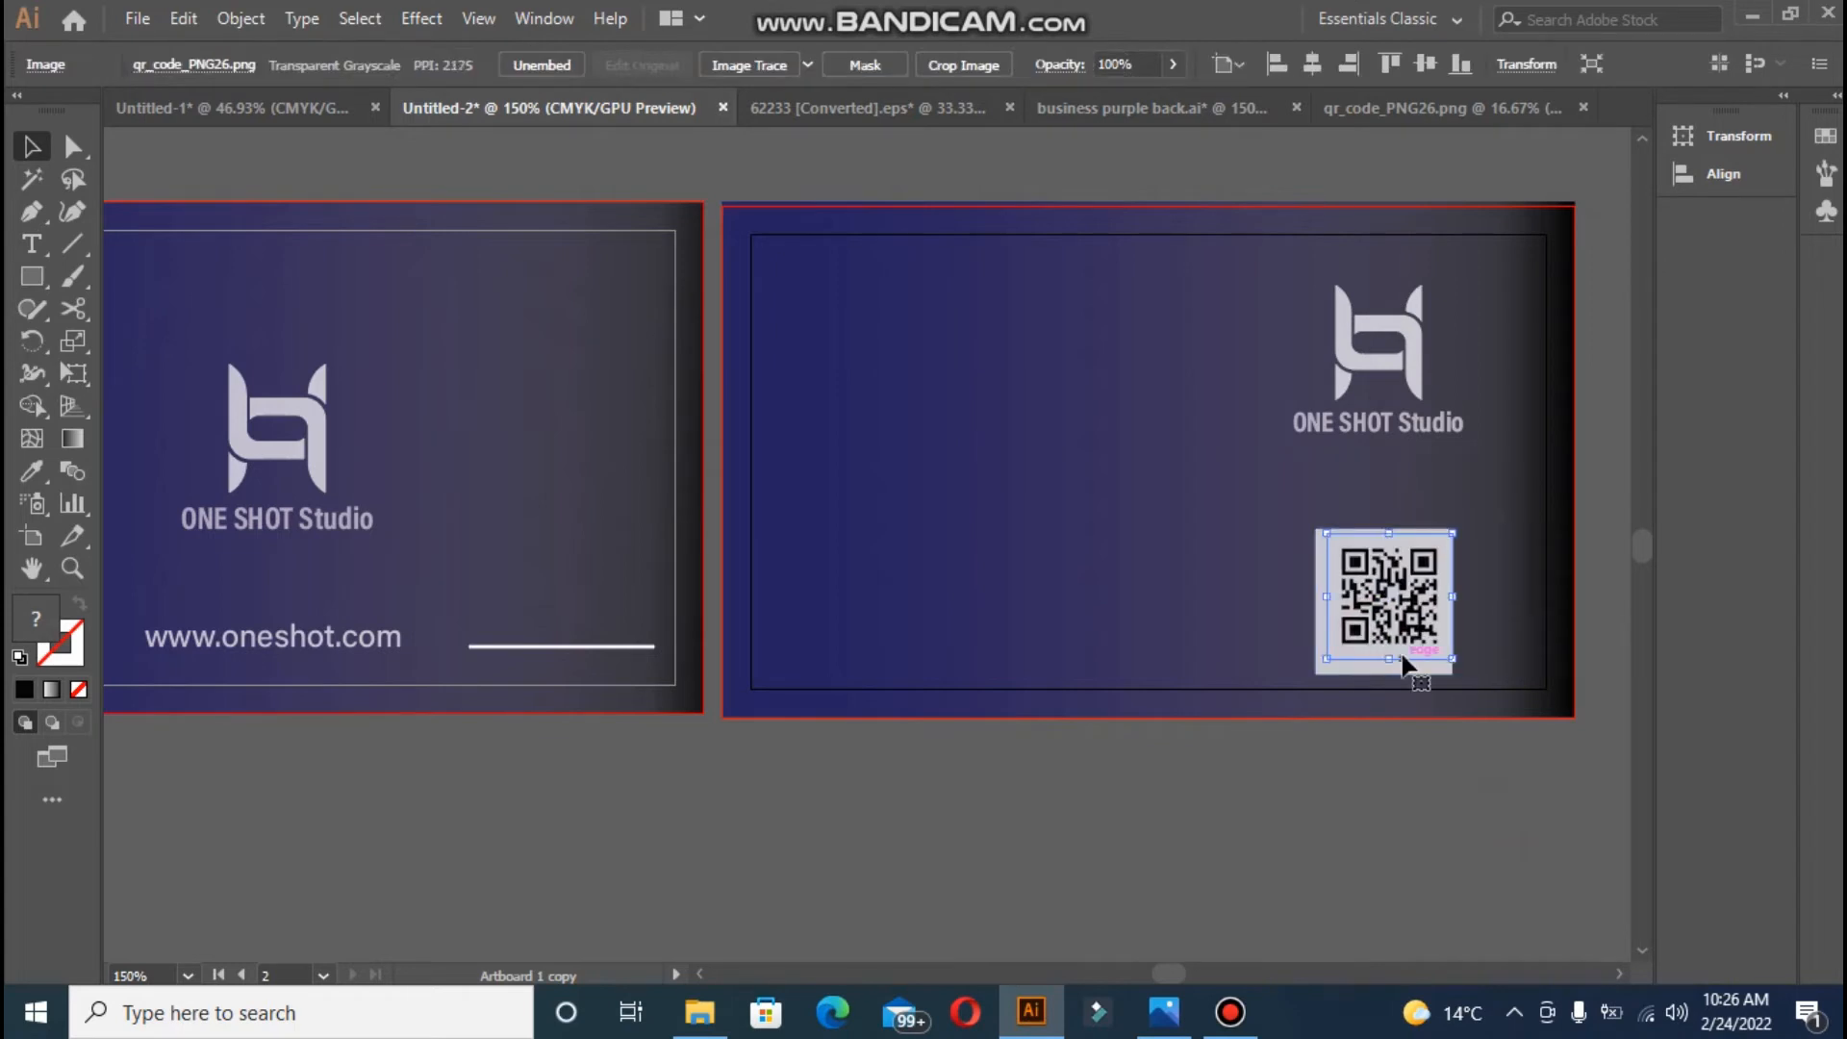
# - Centre the new QR code horizontally and vertically on the light square
pyautogui.click(1249, 455)
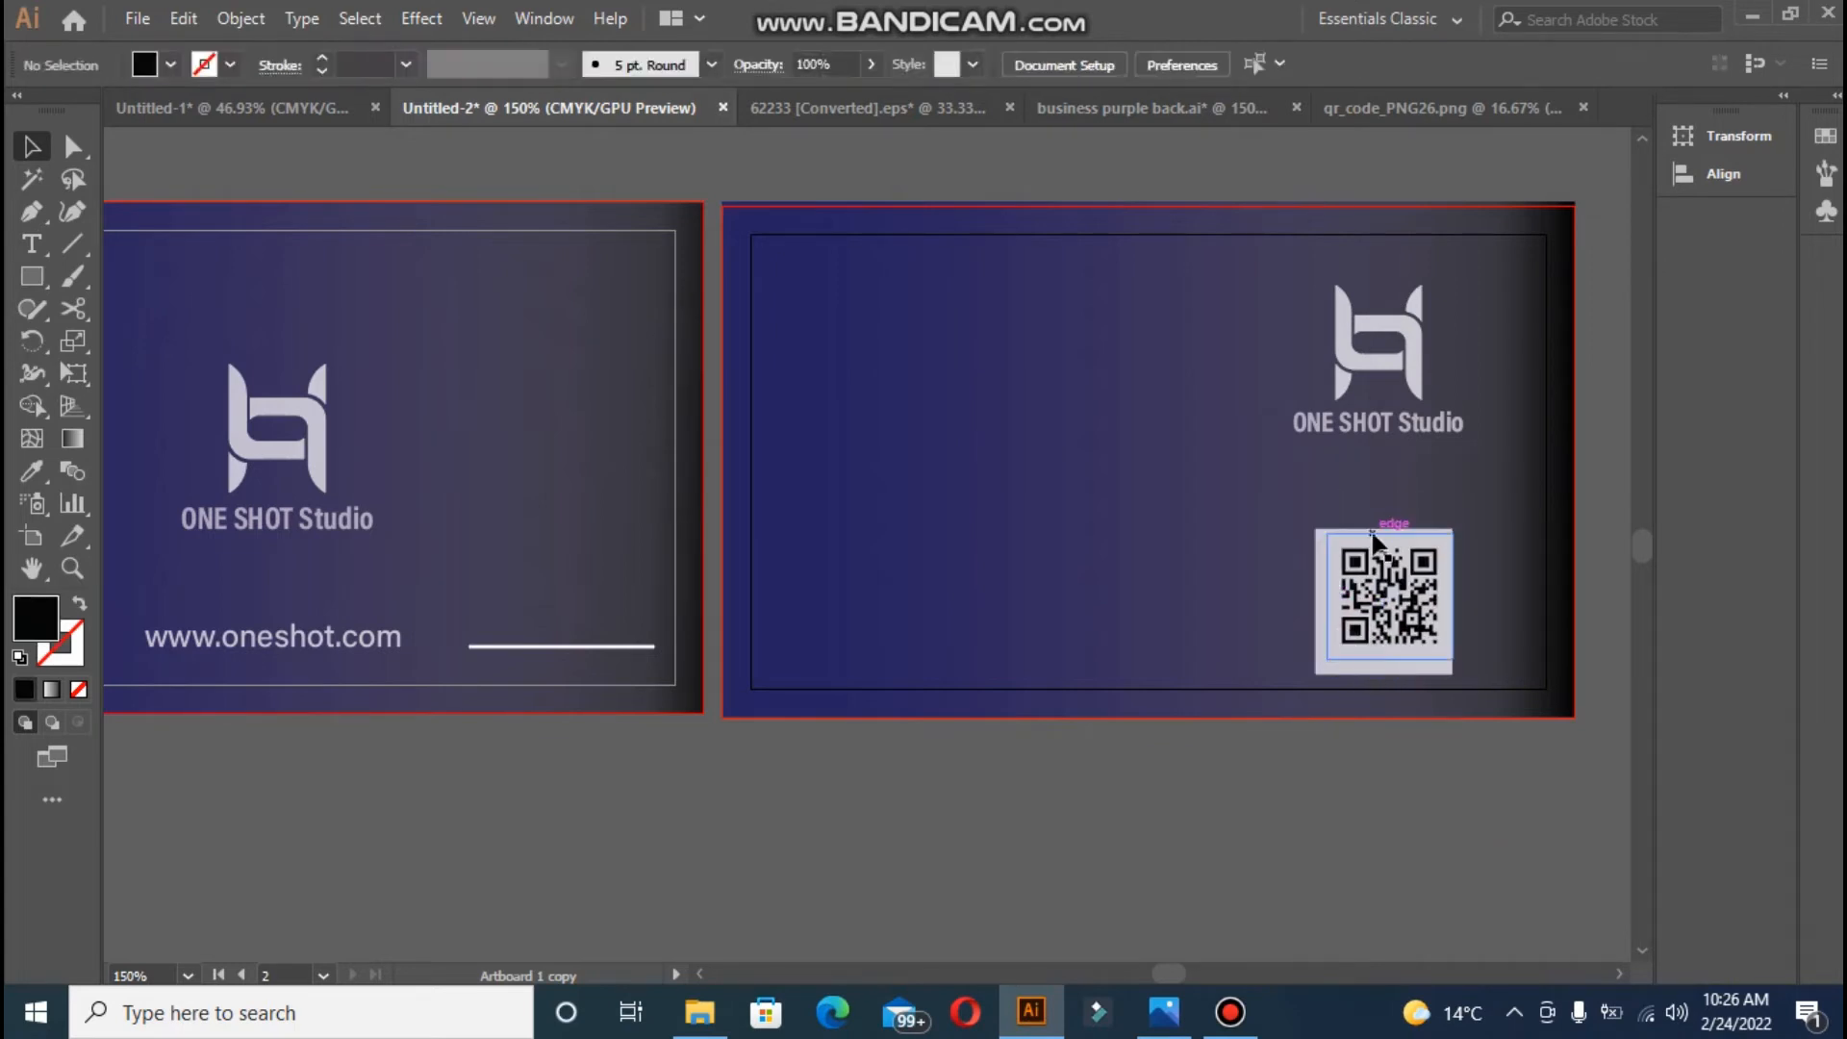
pyautogui.click(1364, 535)
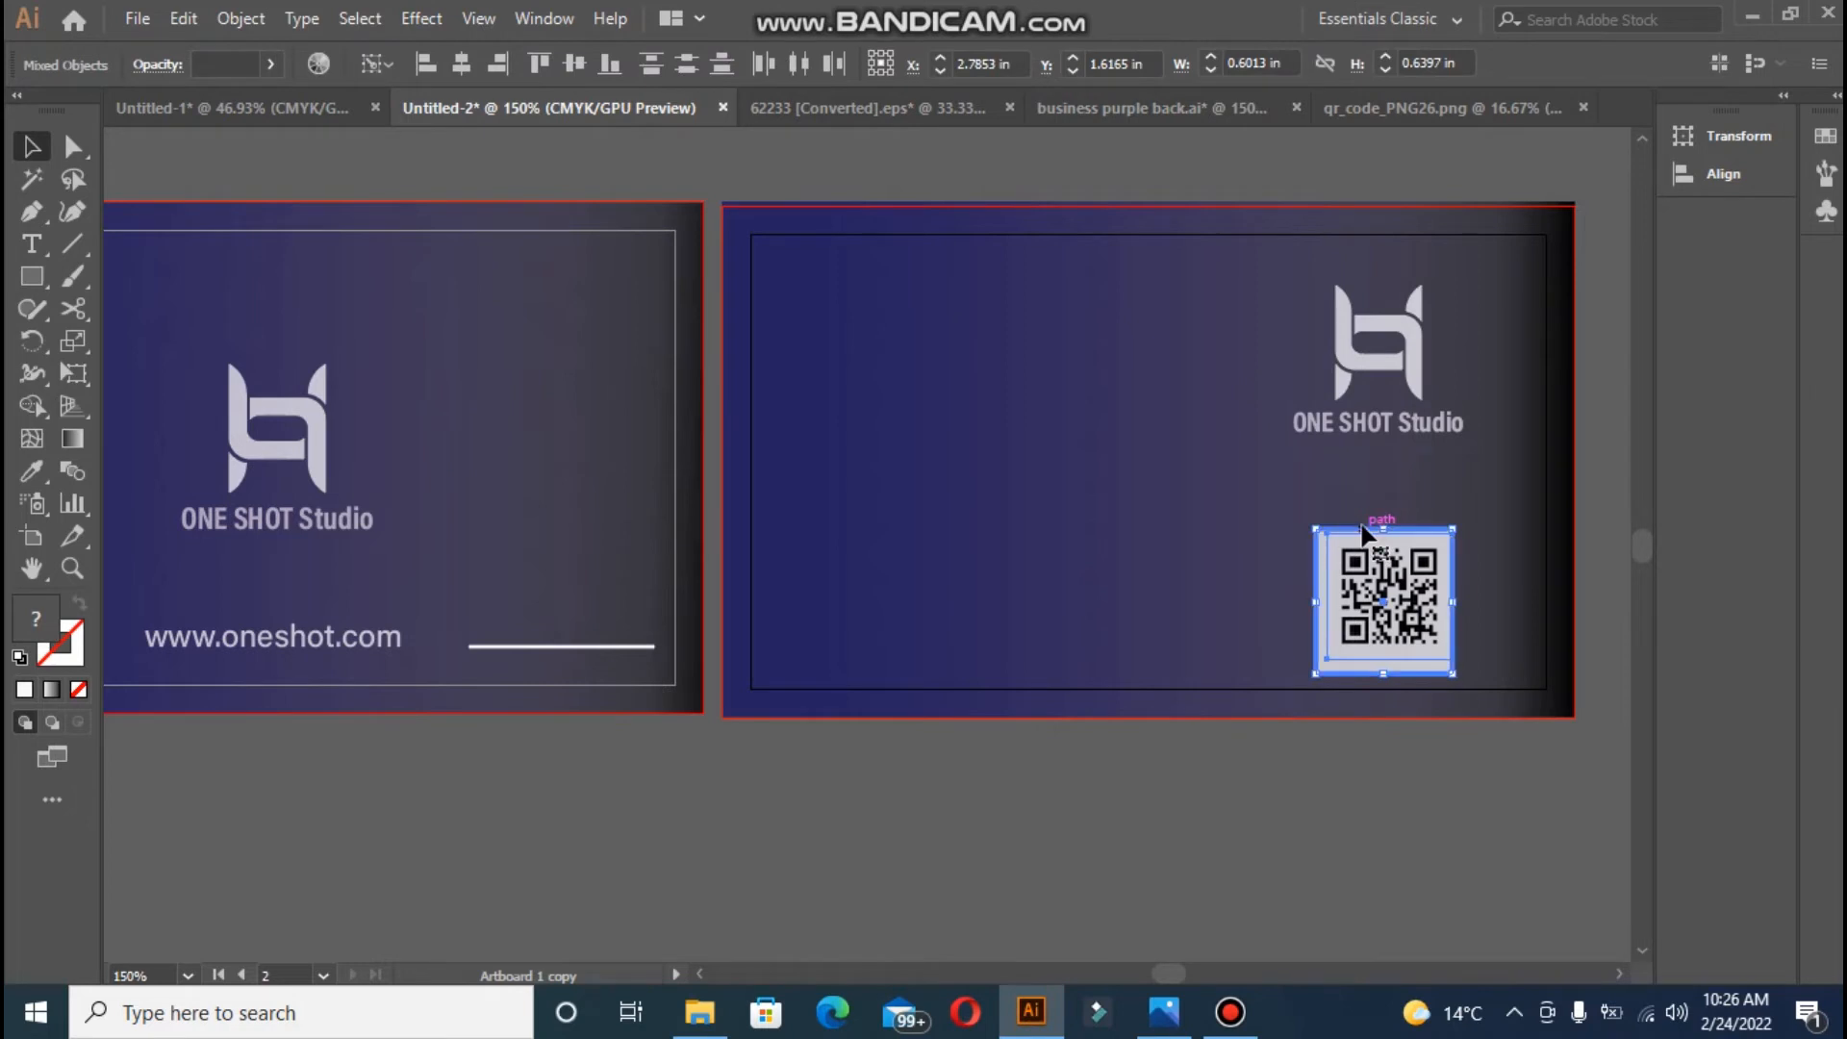
pyautogui.click(460, 63)
pyautogui.click(575, 63)
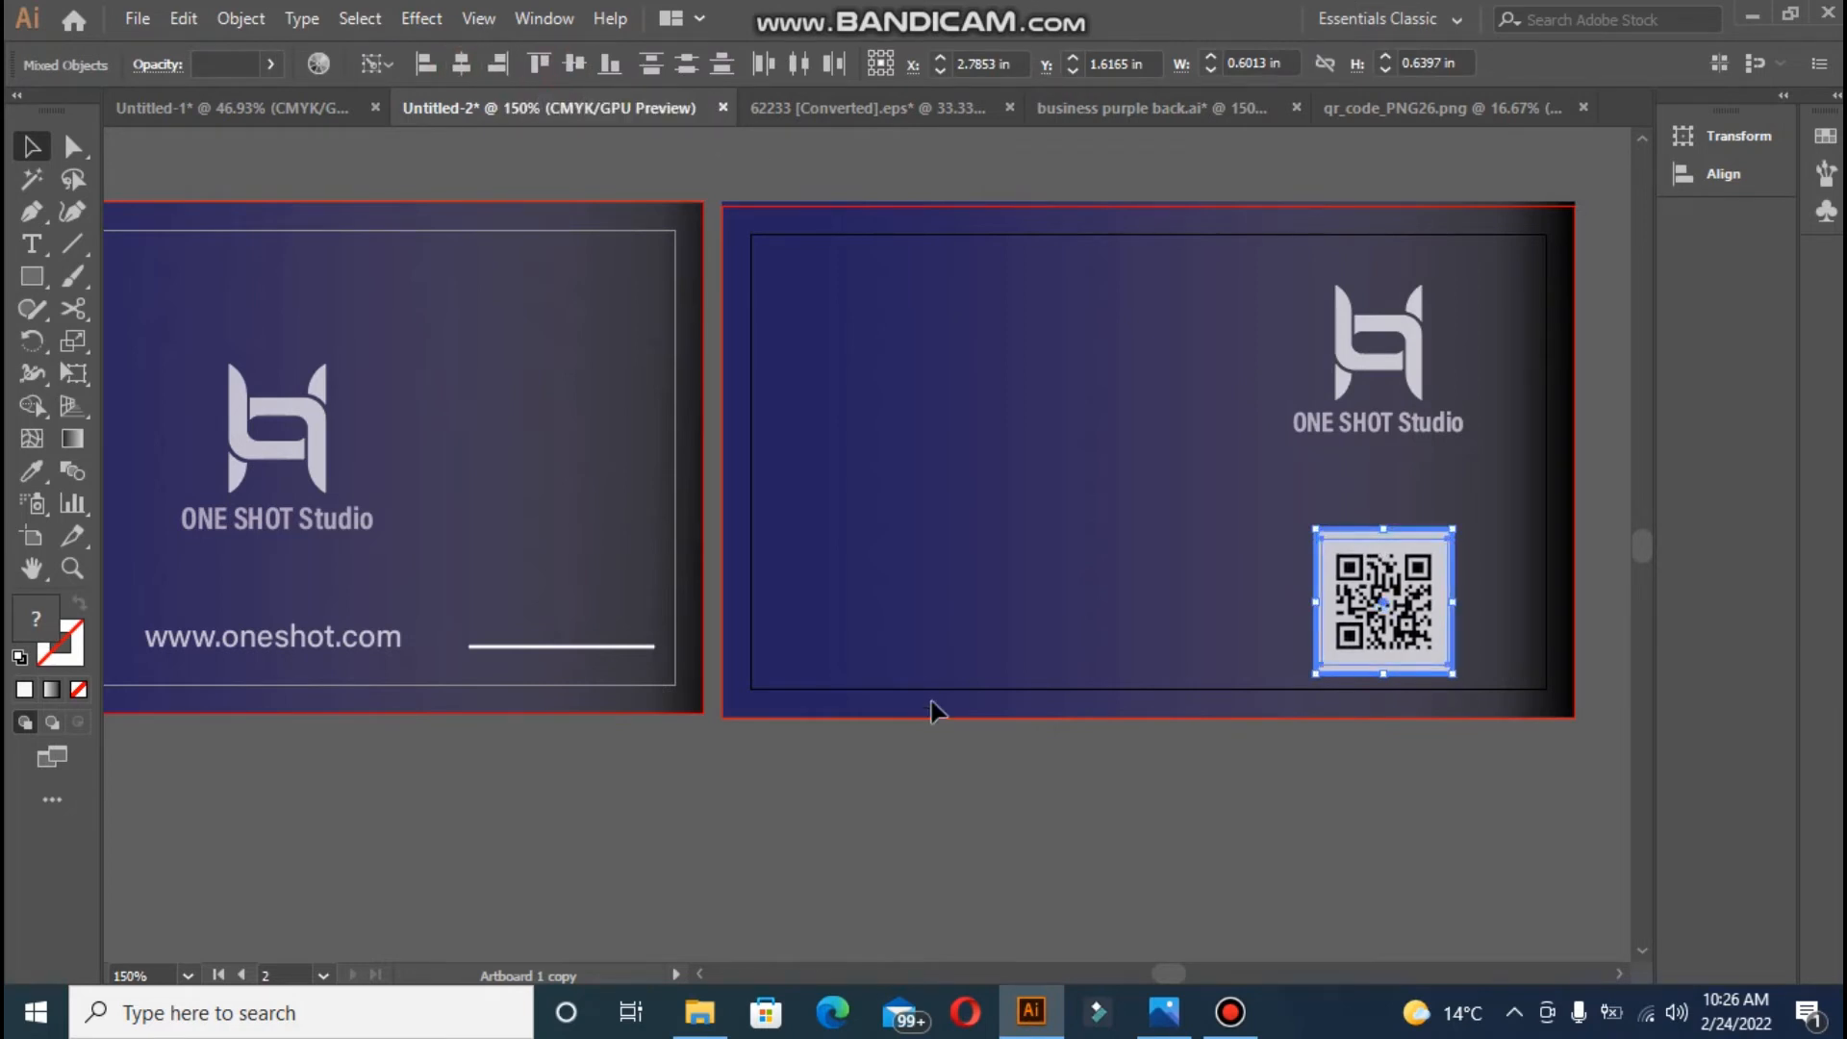
pyautogui.click(1001, 871)
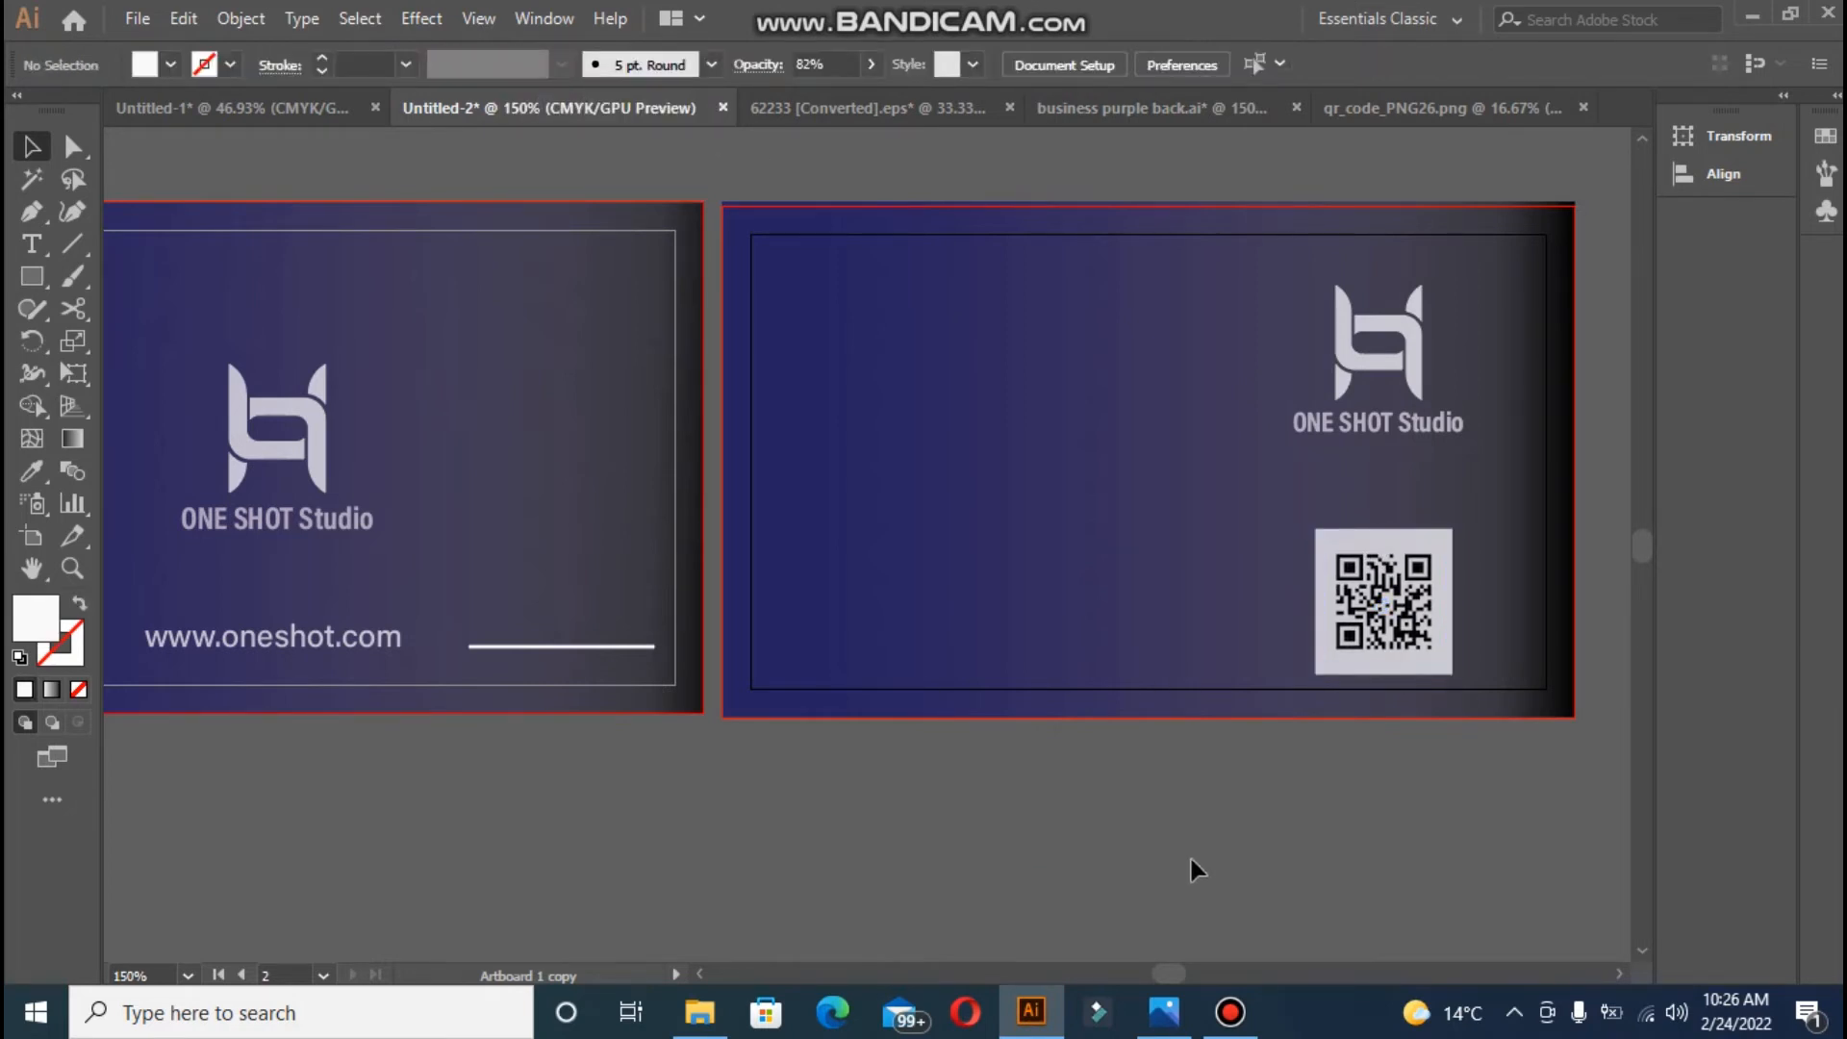
# - Add the cardholder's name at the back card's top-left, coloured like the logo's white
pyautogui.click(34, 252)
pyautogui.click(783, 275)
pyautogui.press('BackSpace')
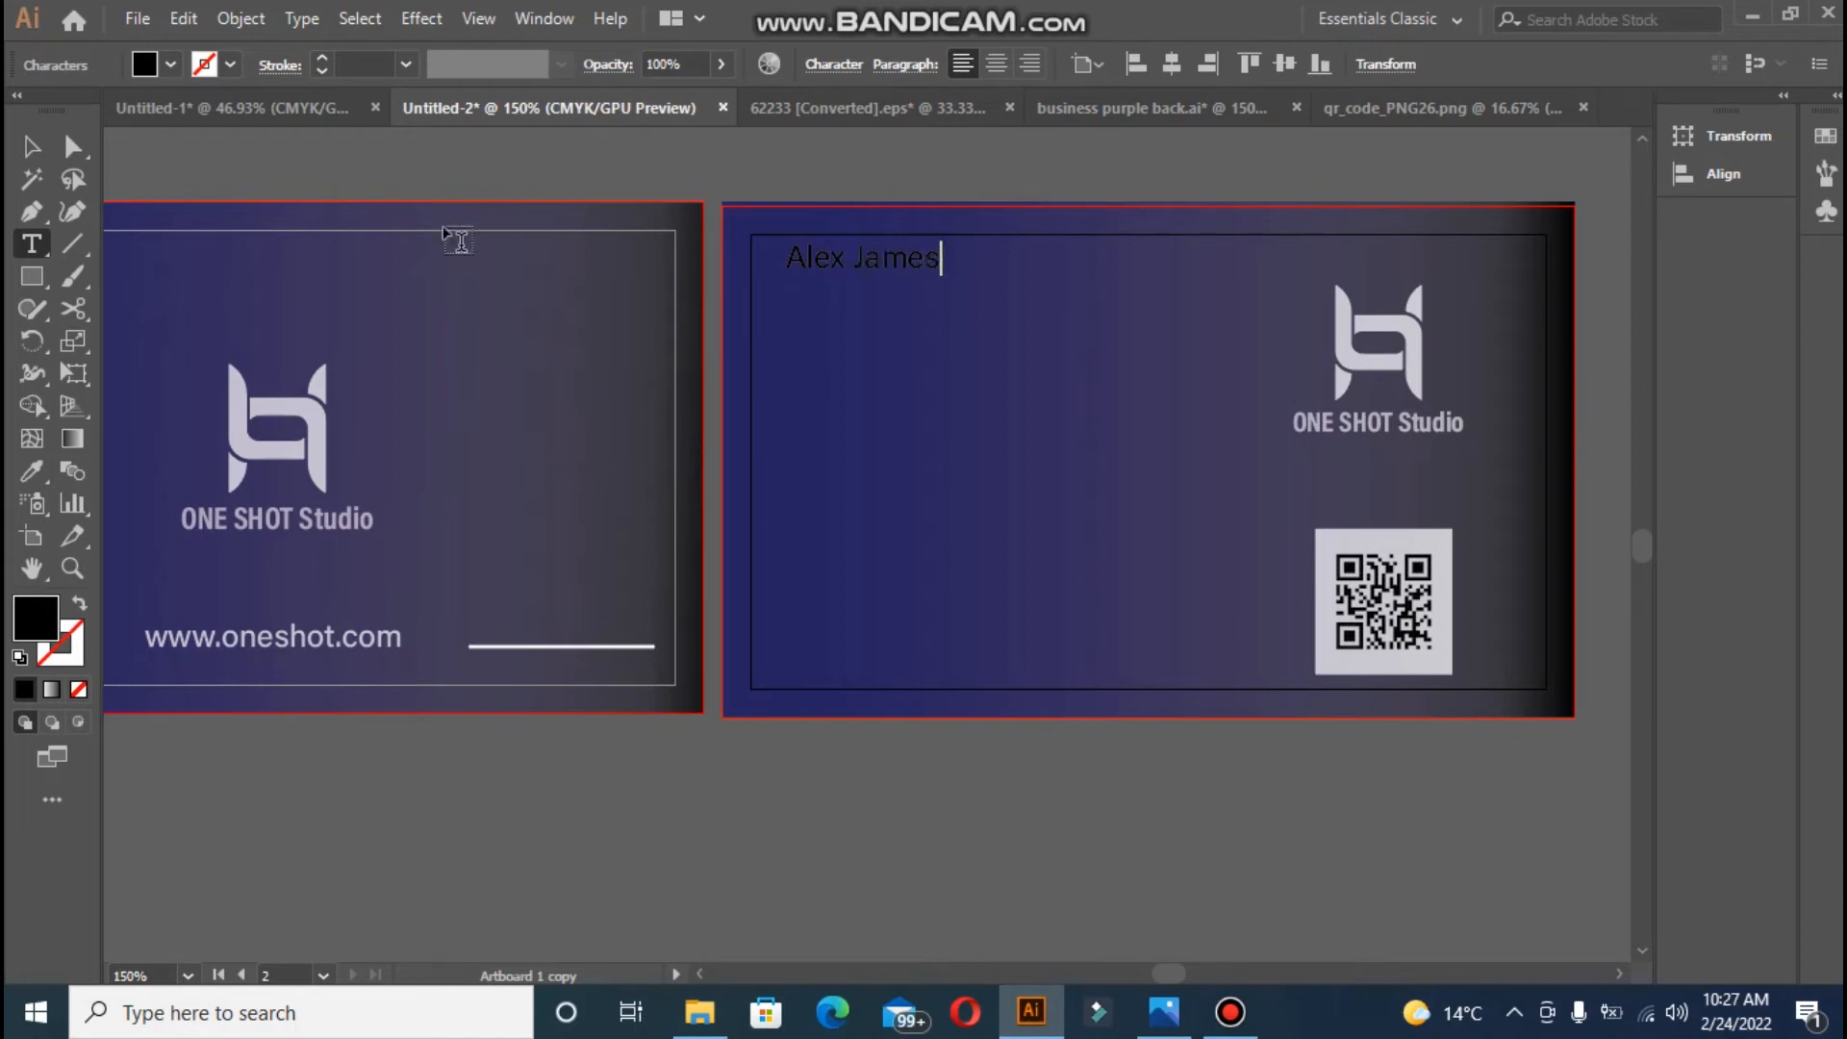
pyautogui.click(32, 147)
pyautogui.moveTo(816, 268); pyautogui.dragTo(821, 301)
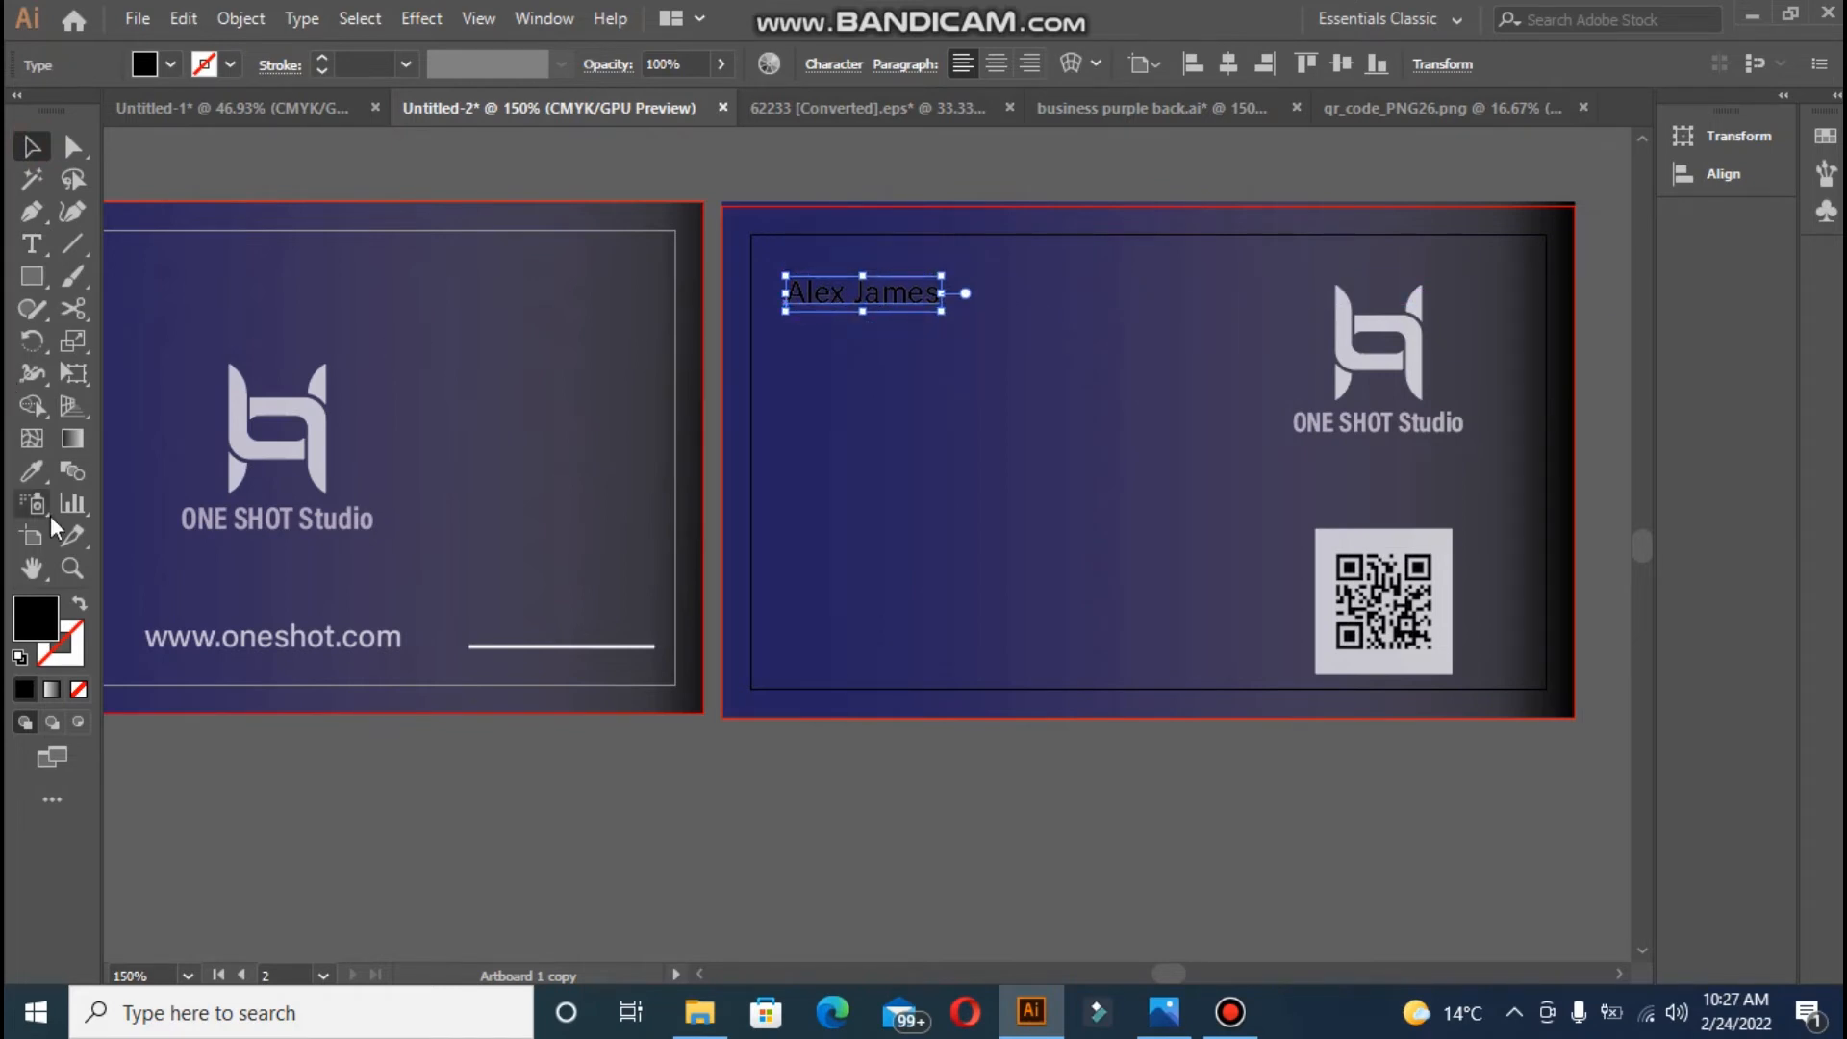
pyautogui.click(39, 478)
pyautogui.click(236, 385)
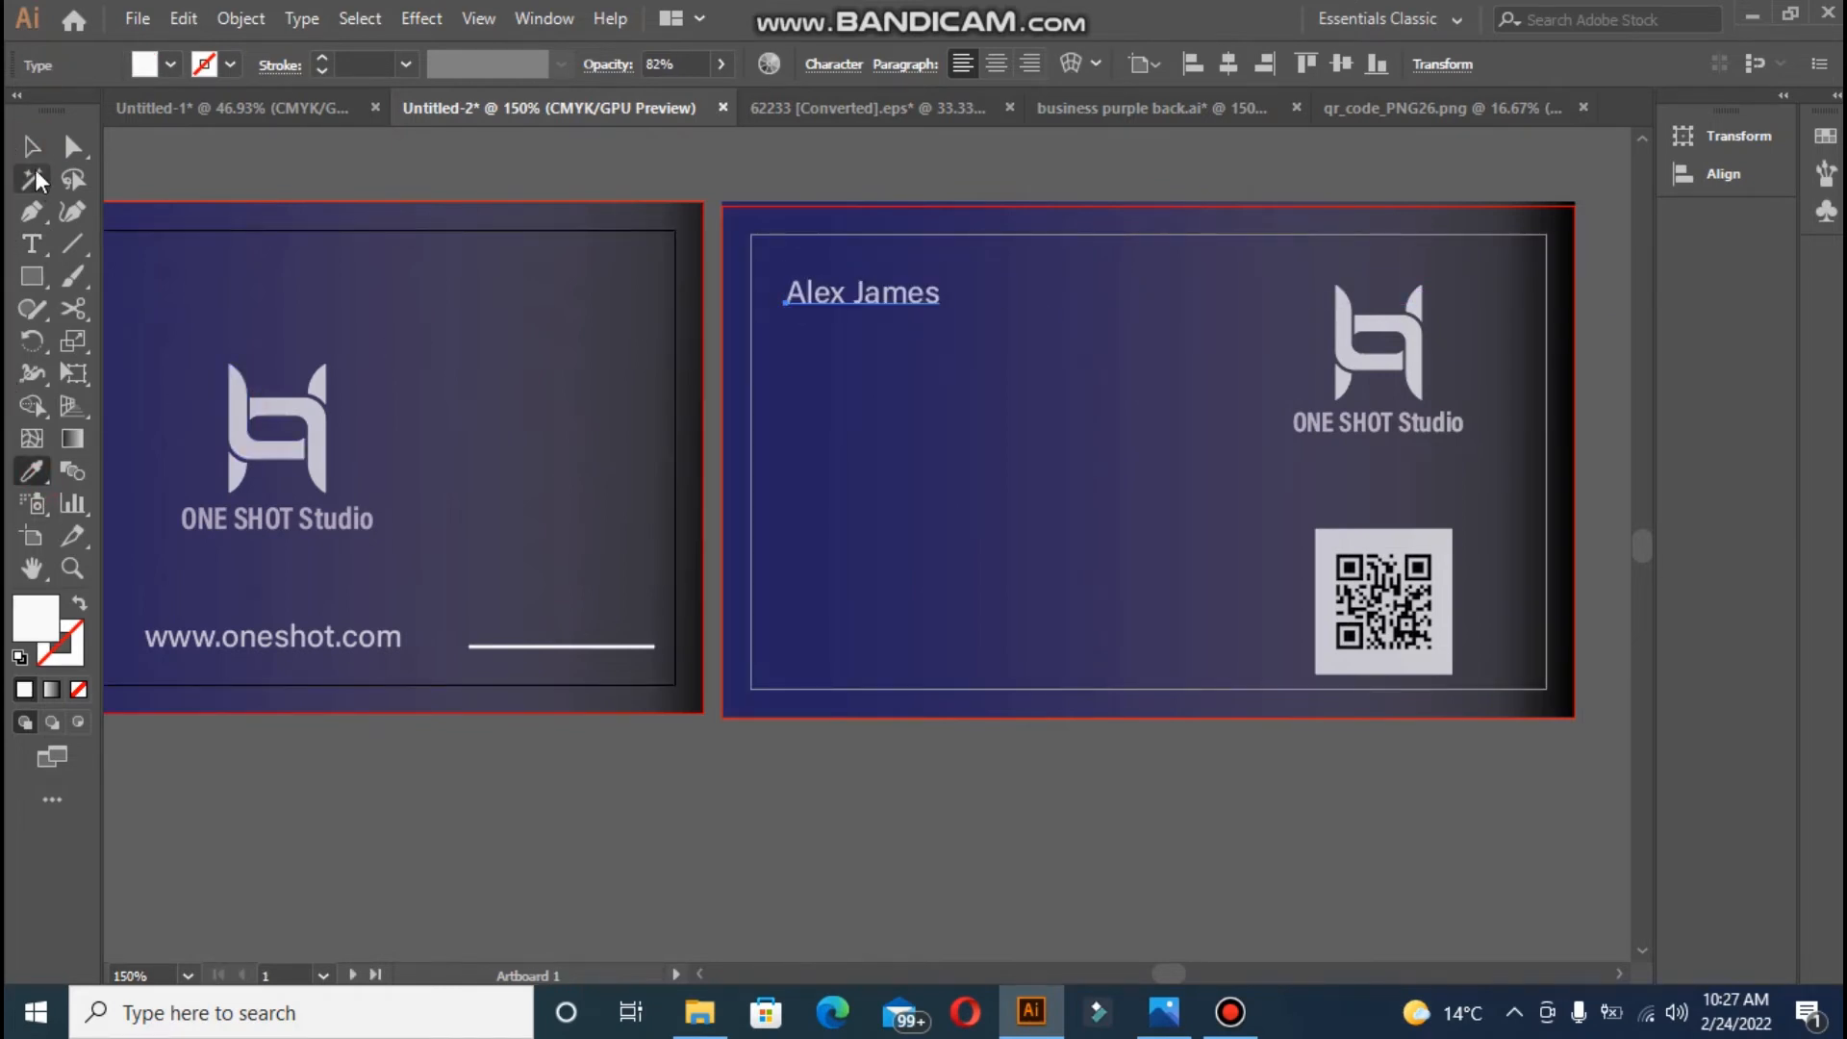
pyautogui.click(31, 147)
pyautogui.click(898, 379)
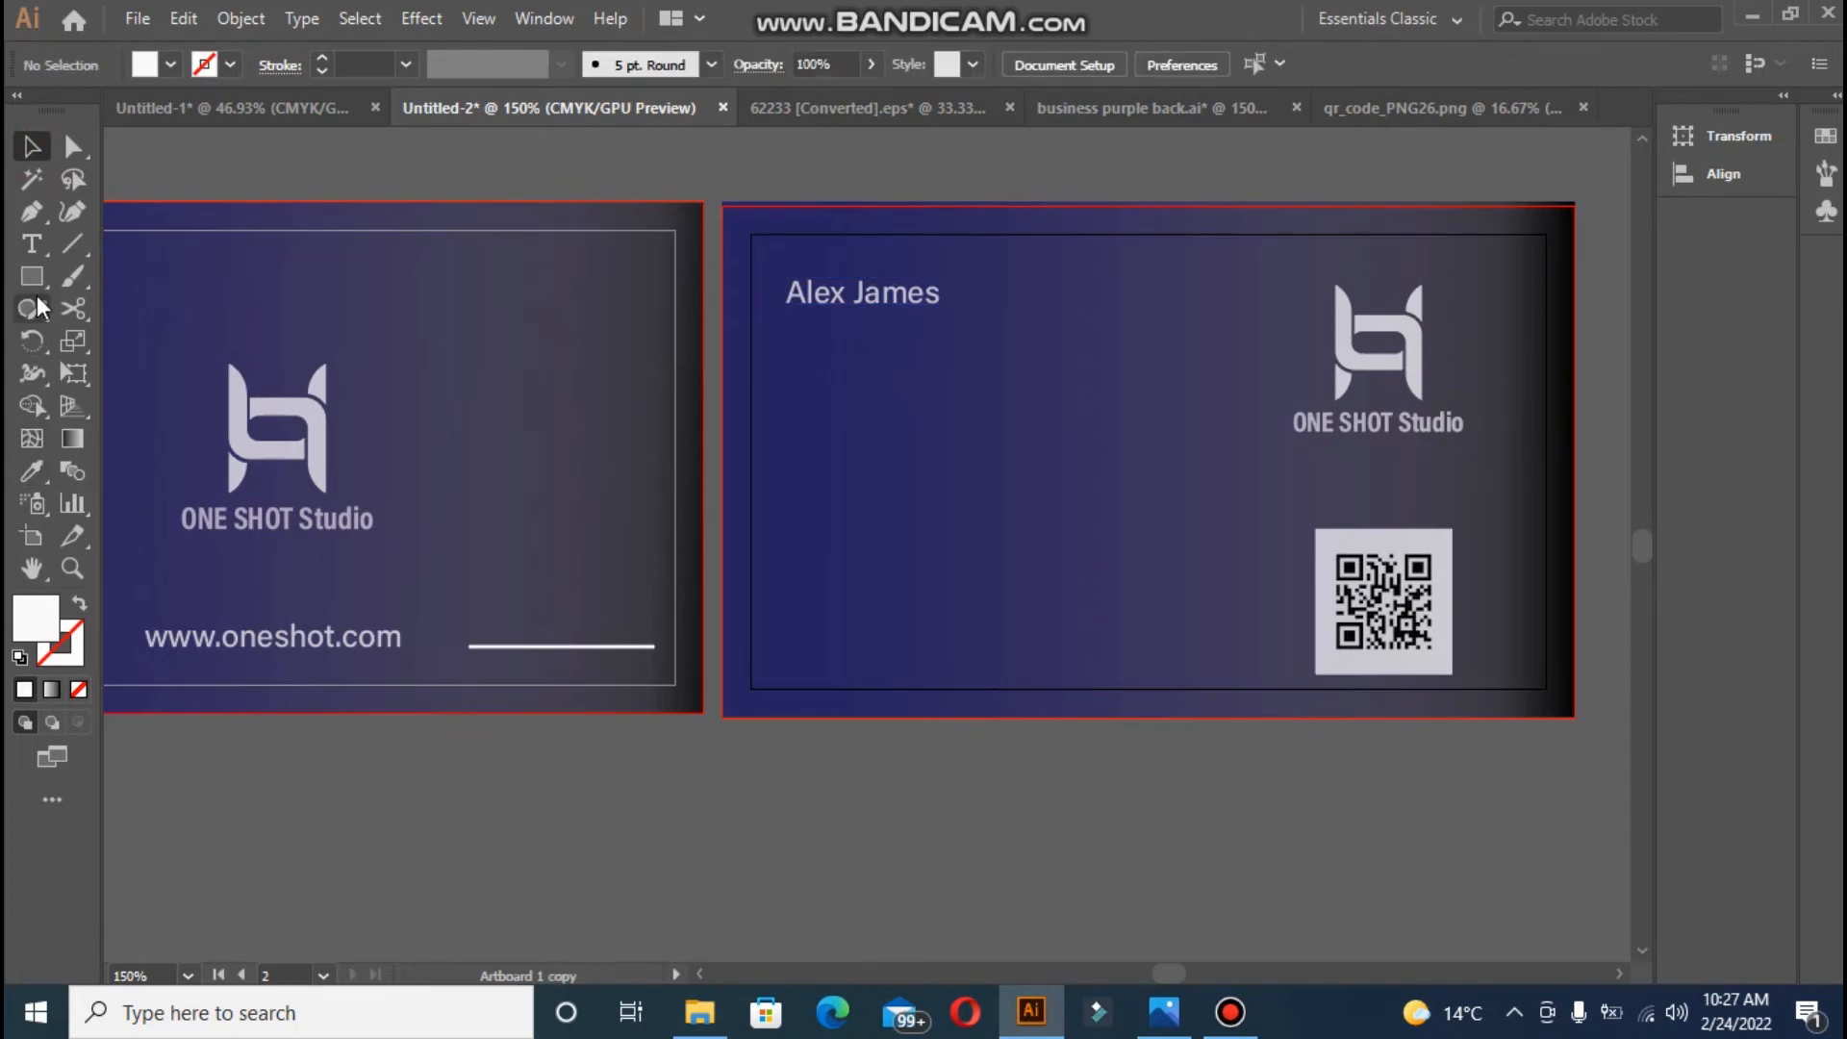
# - Add 'Creative Manager' below the name and give it the logo's white at 82% opacity
pyautogui.click(28, 246)
pyautogui.click(811, 337)
pyautogui.press('BackSpace')
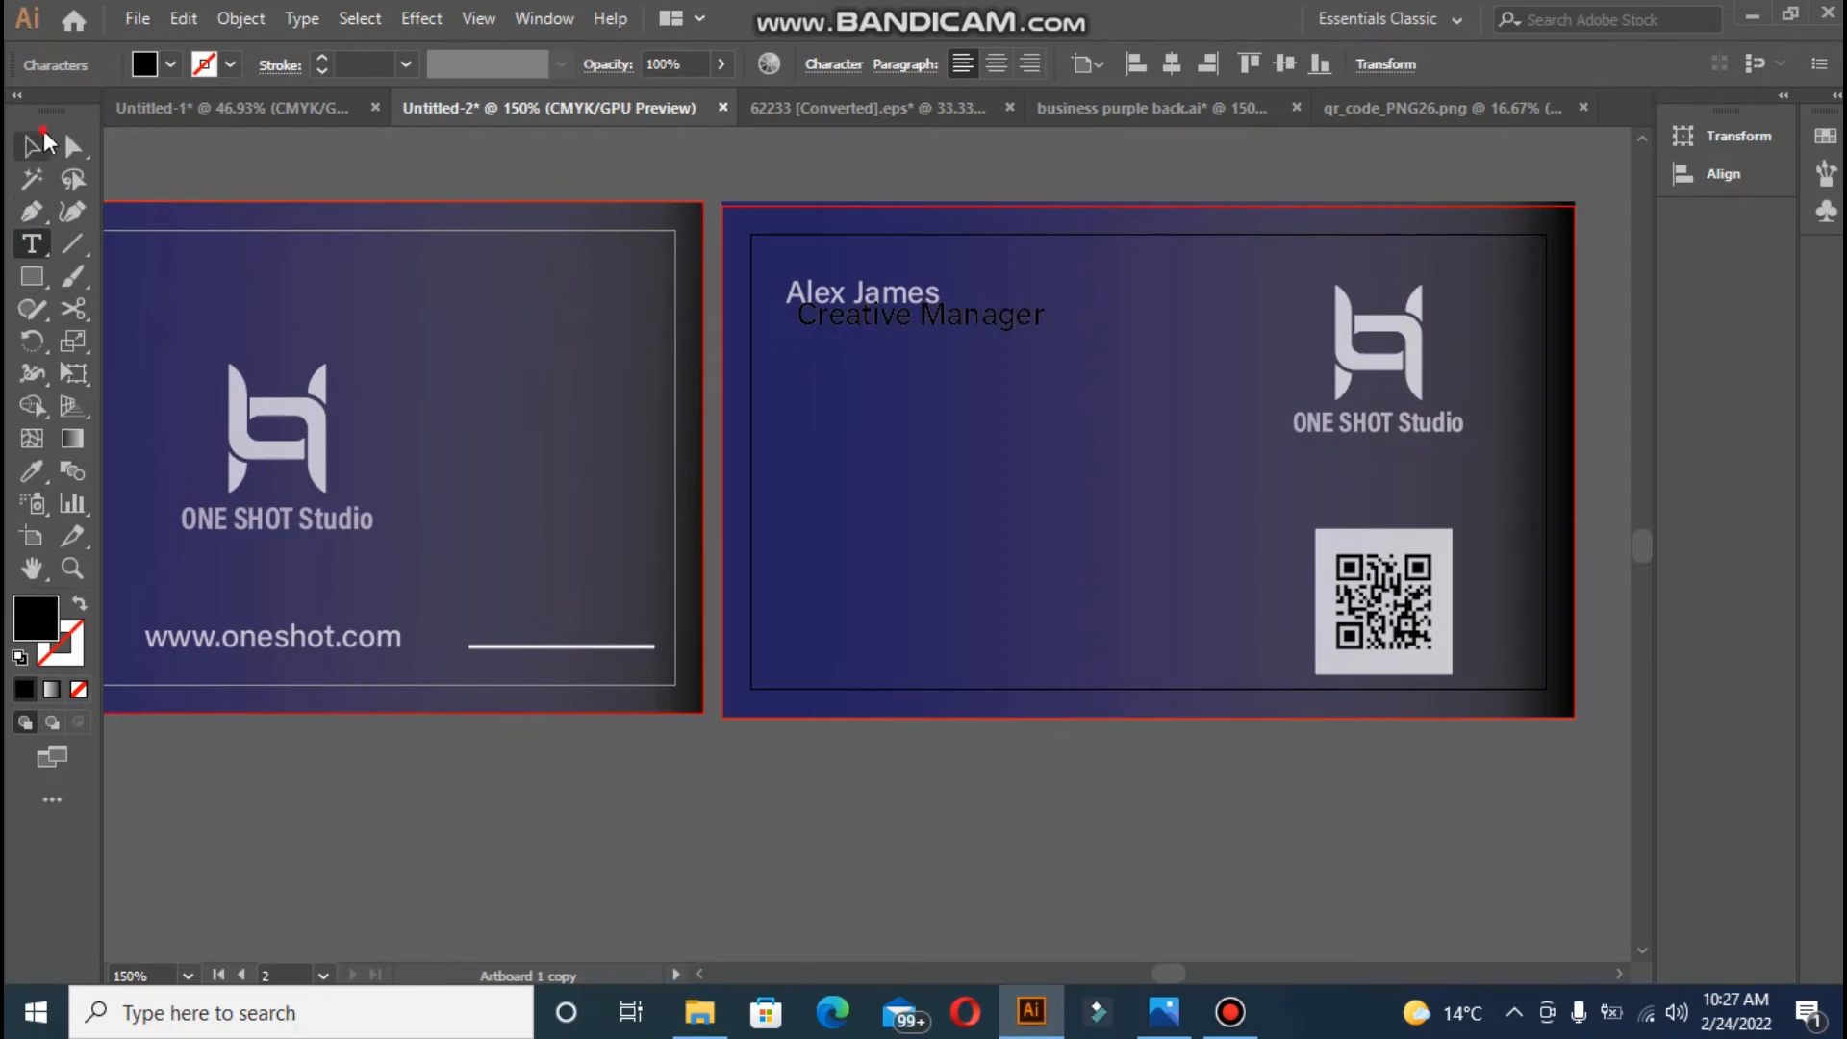
pyautogui.click(32, 144)
pyautogui.moveTo(847, 331); pyautogui.dragTo(837, 345)
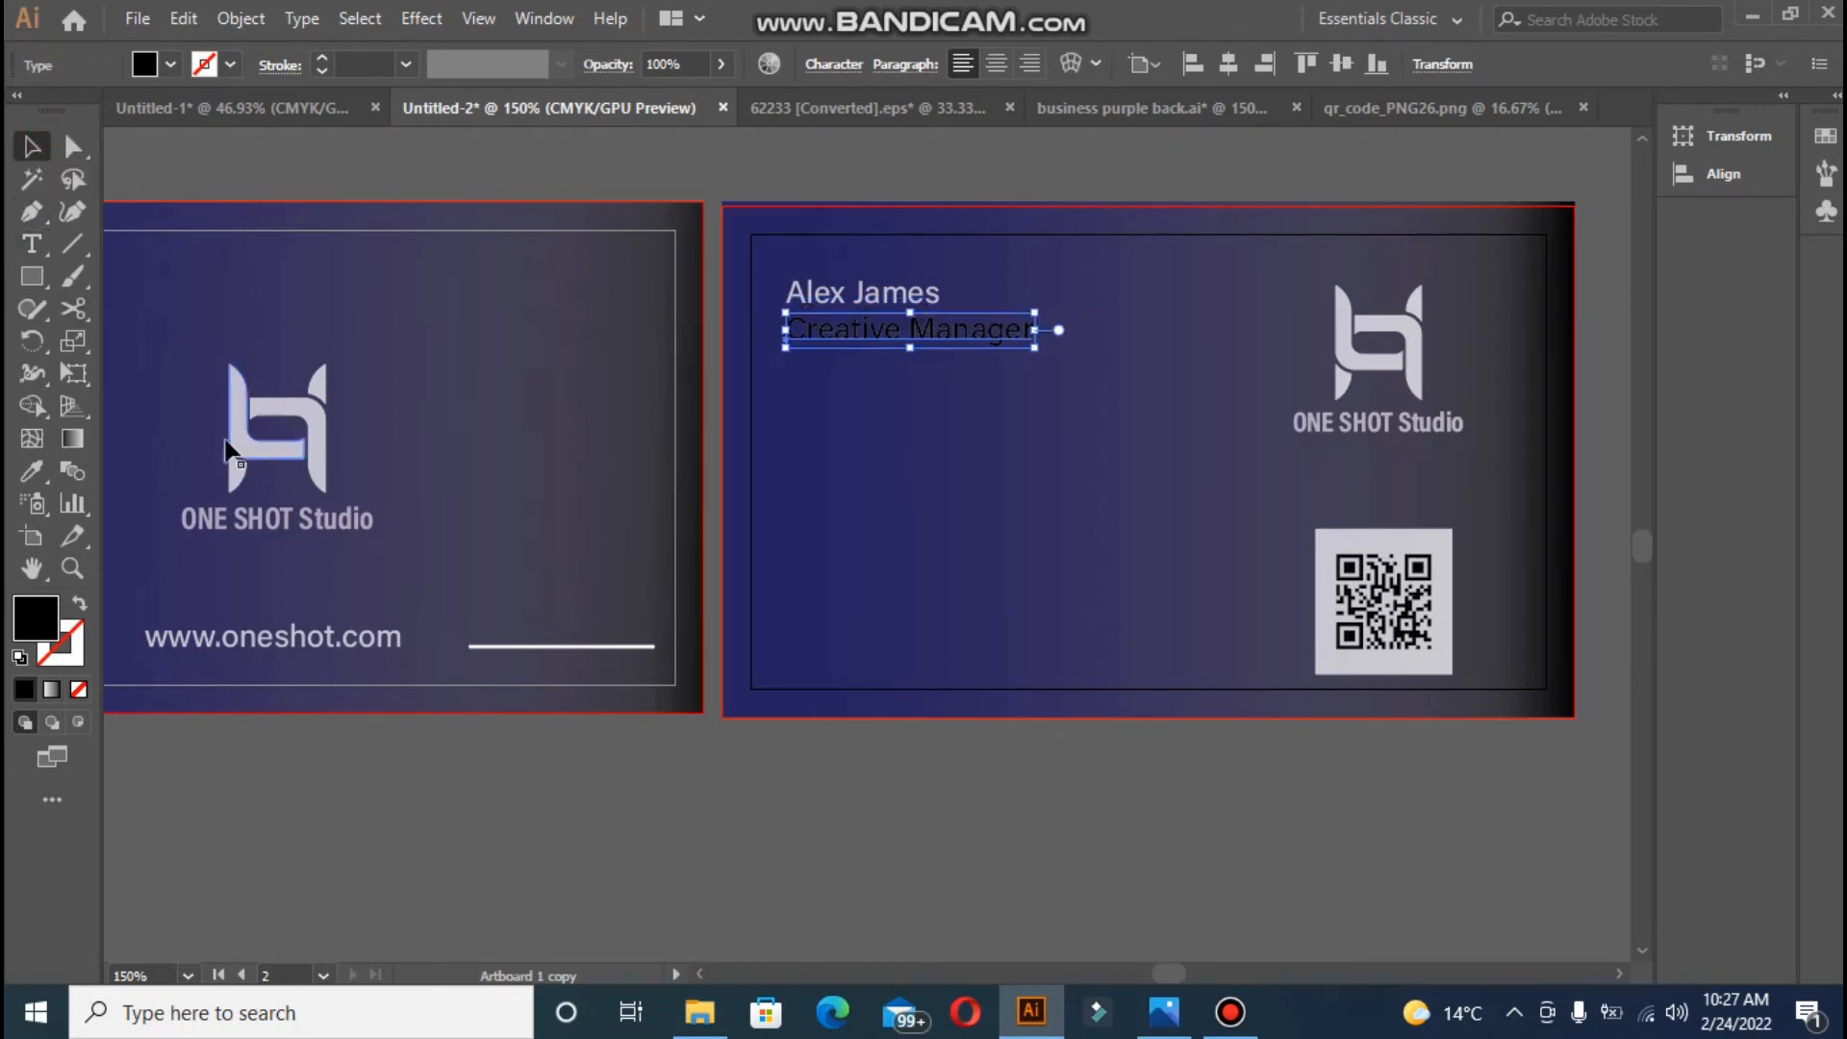
pyautogui.press('i')
pyautogui.click(233, 424)
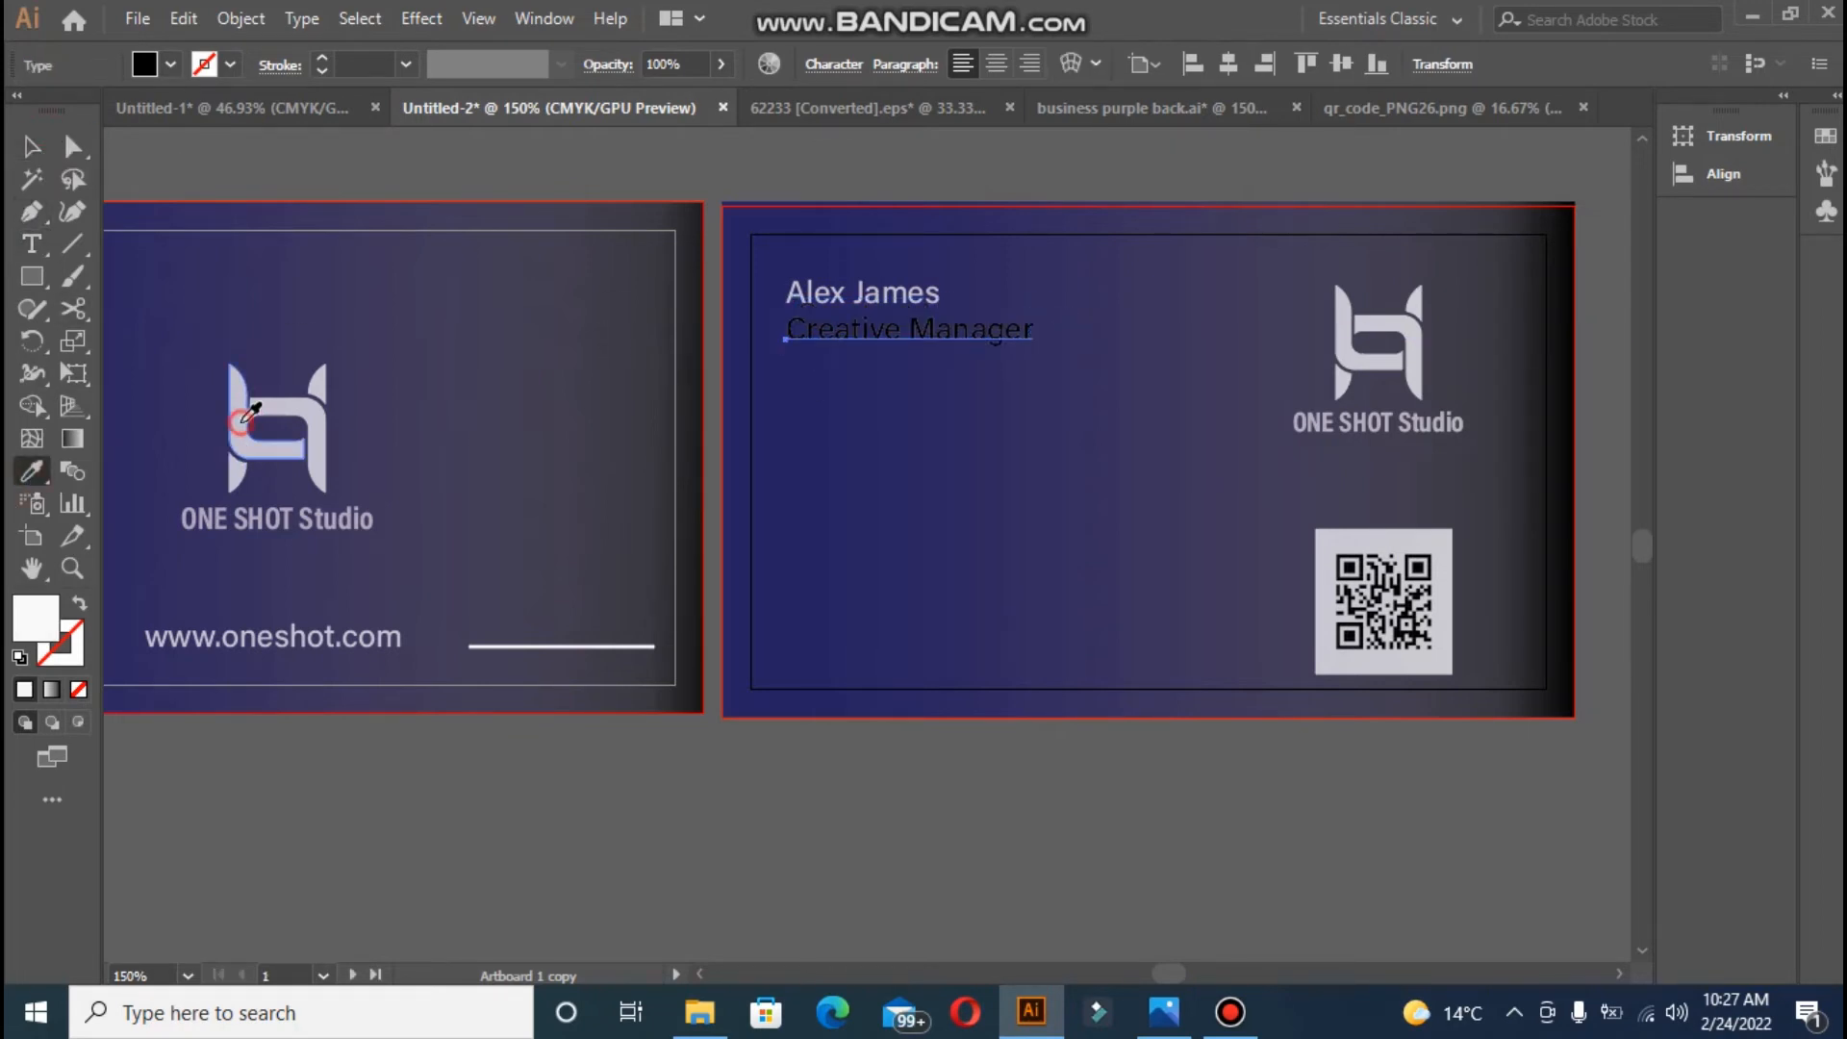
pyautogui.click(833, 65)
# - Style the title as Regular, 8 pt, with 7 pt leading and -2 tracking
pyautogui.click(808, 146)
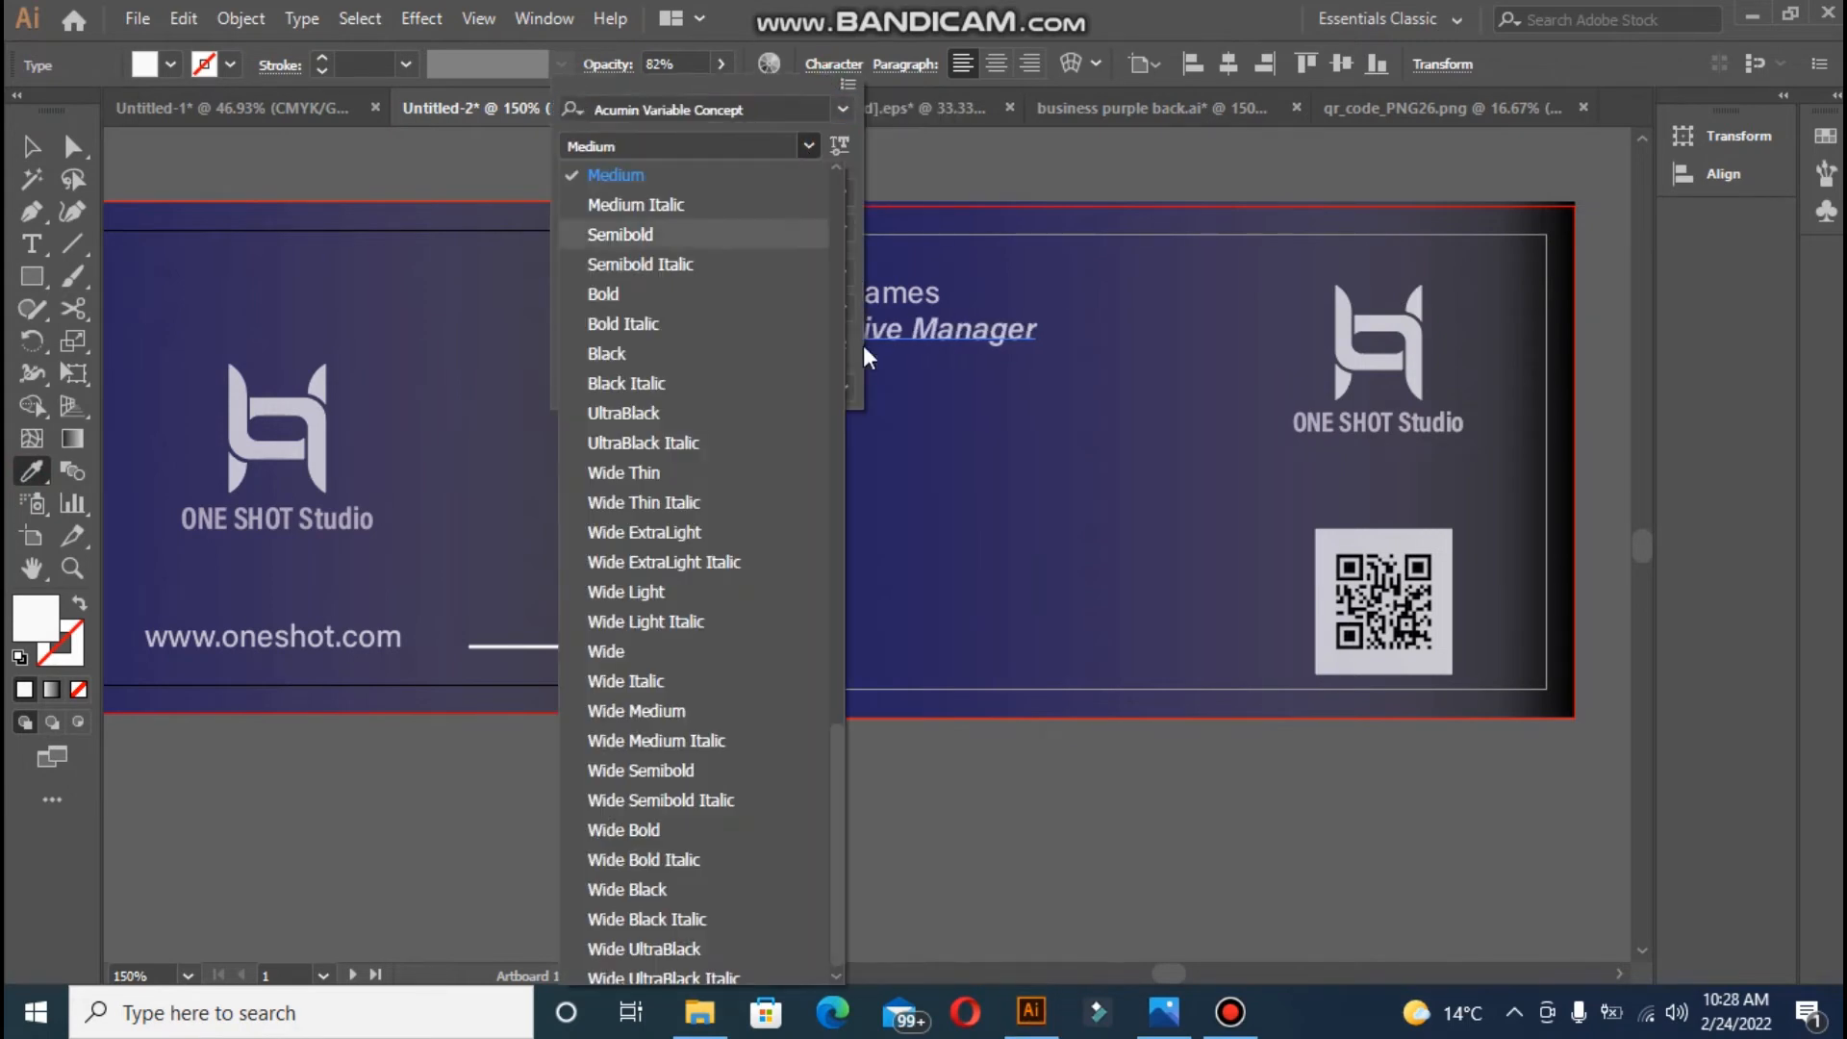
pyautogui.scroll(3, 837, 760)
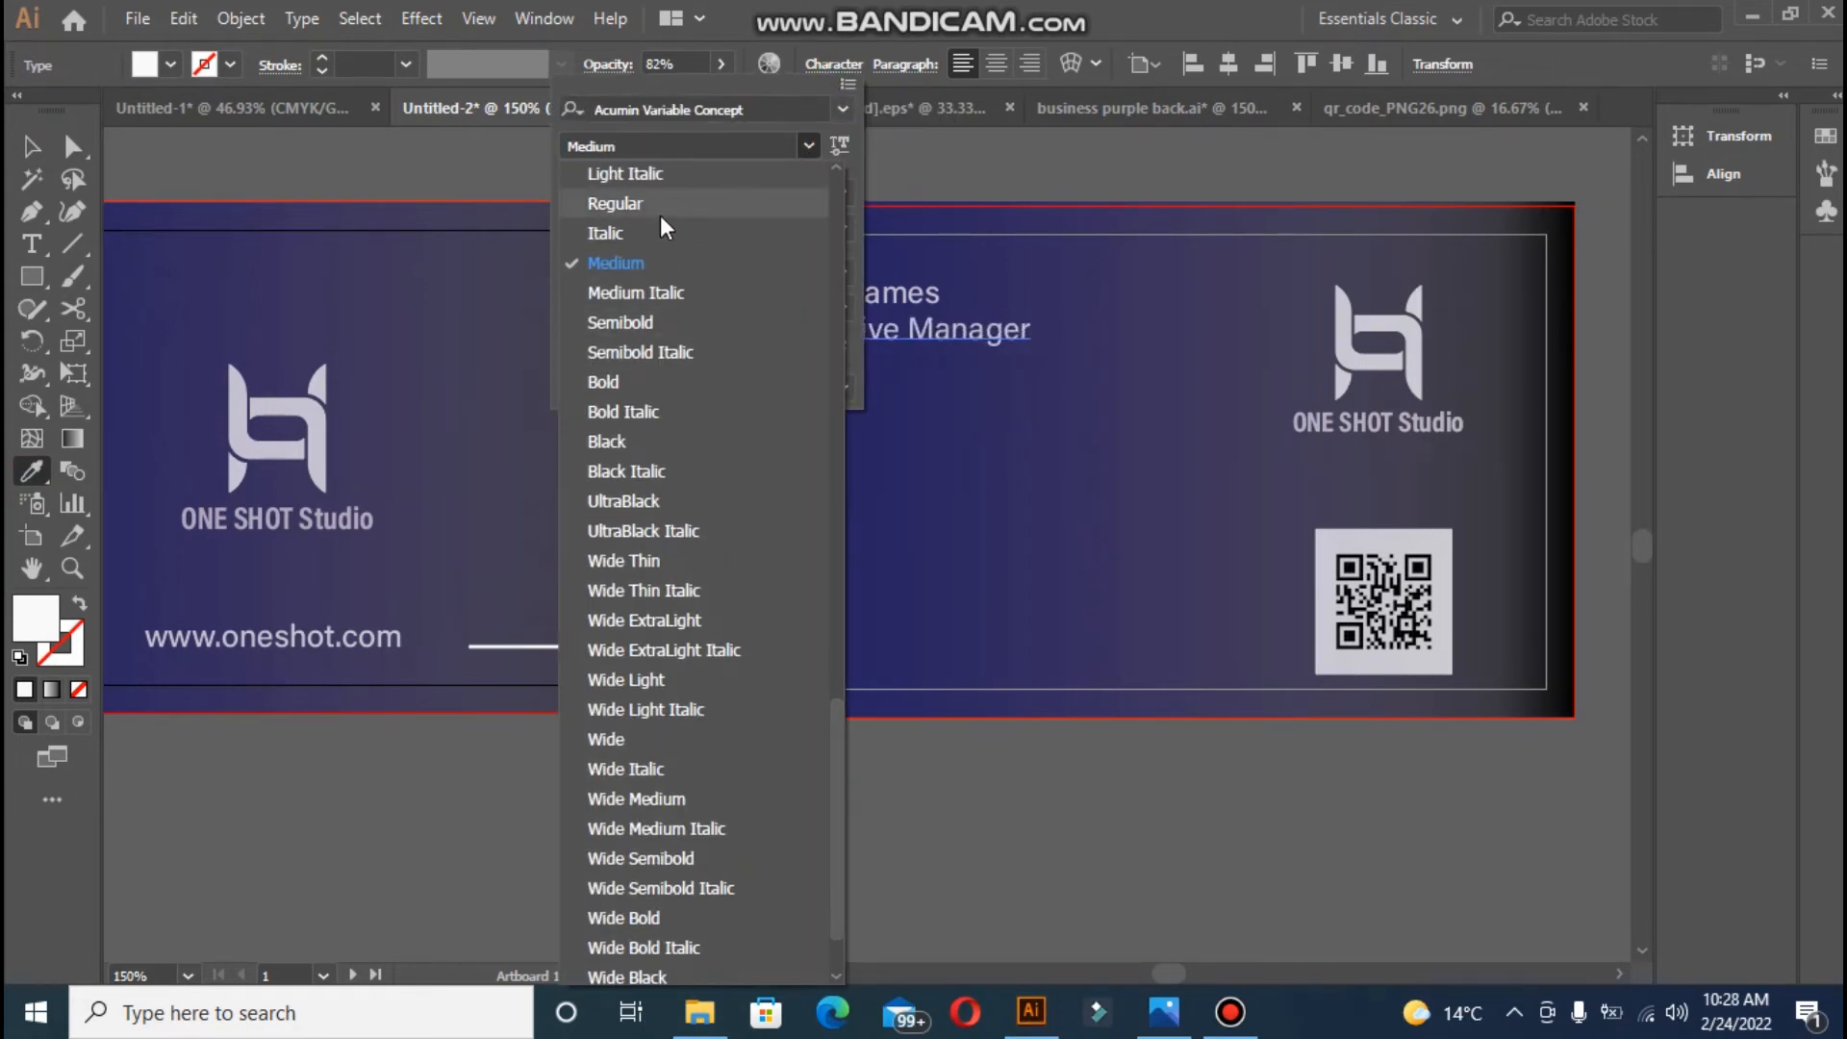
pyautogui.click(660, 212)
pyautogui.click(601, 200)
pyautogui.click(600, 200)
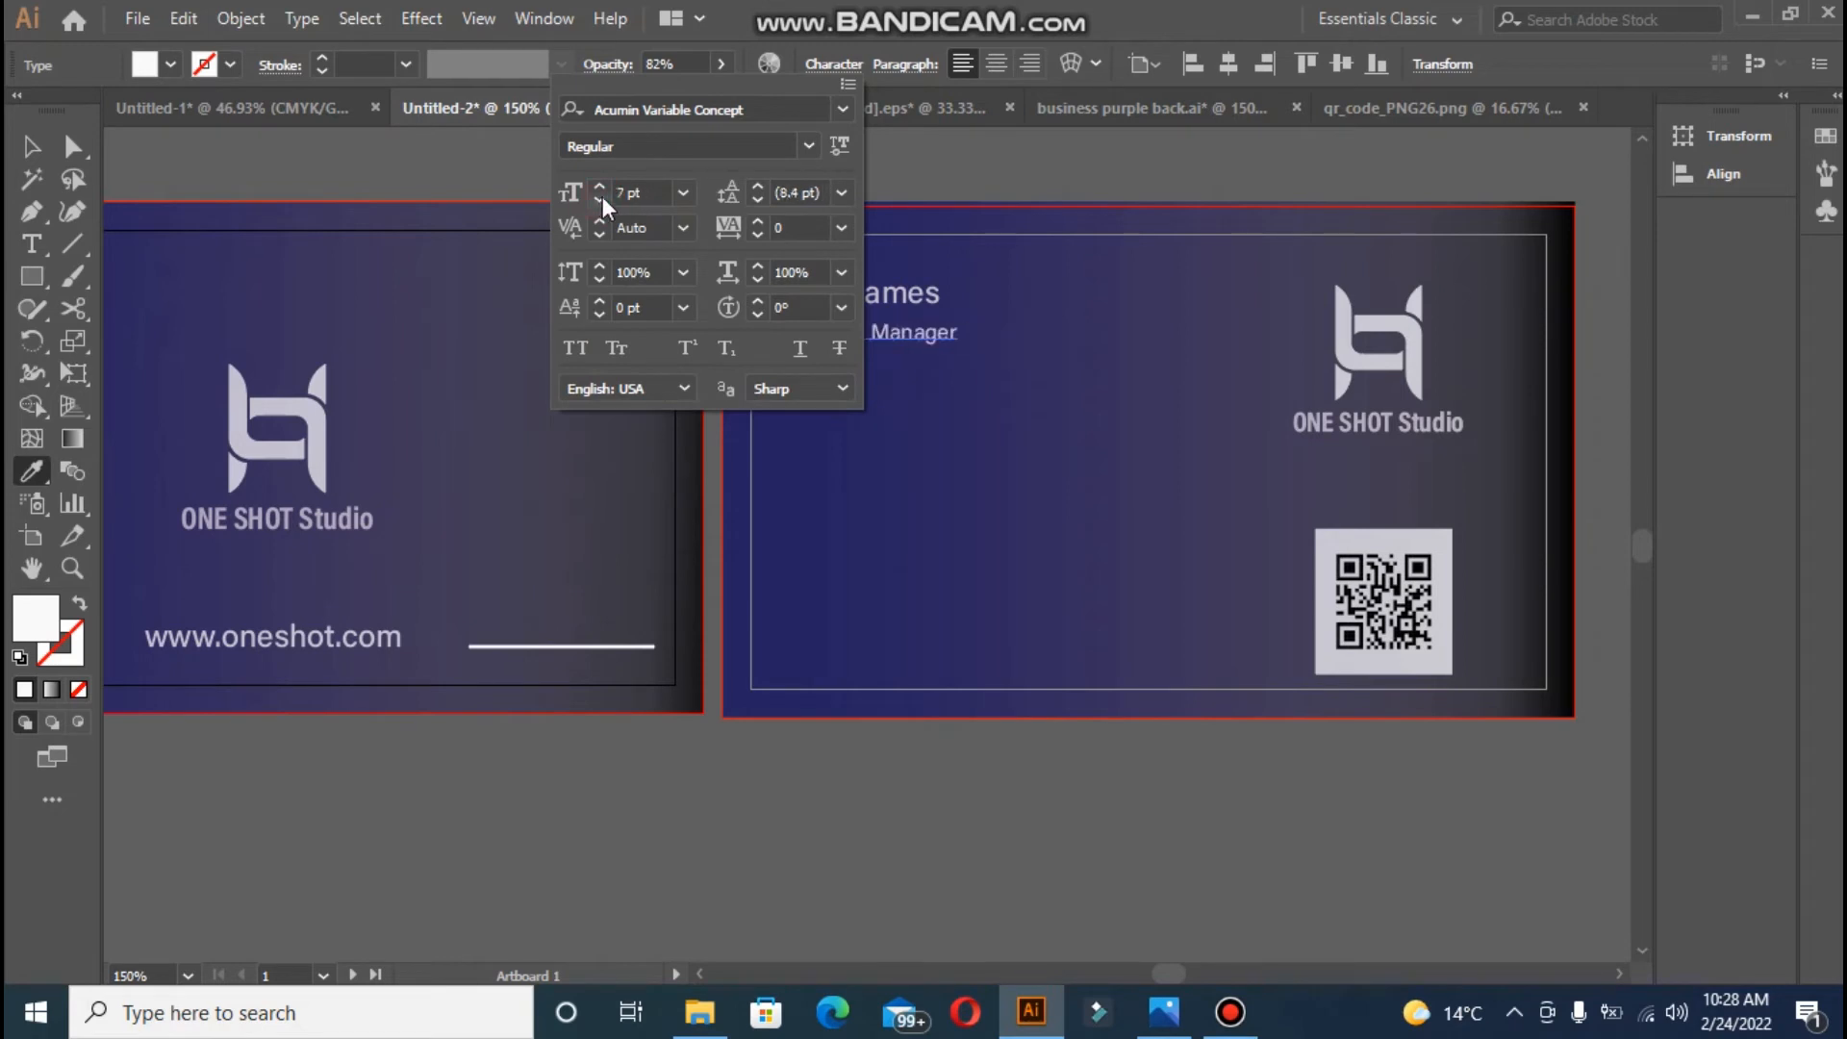
pyautogui.click(926, 183)
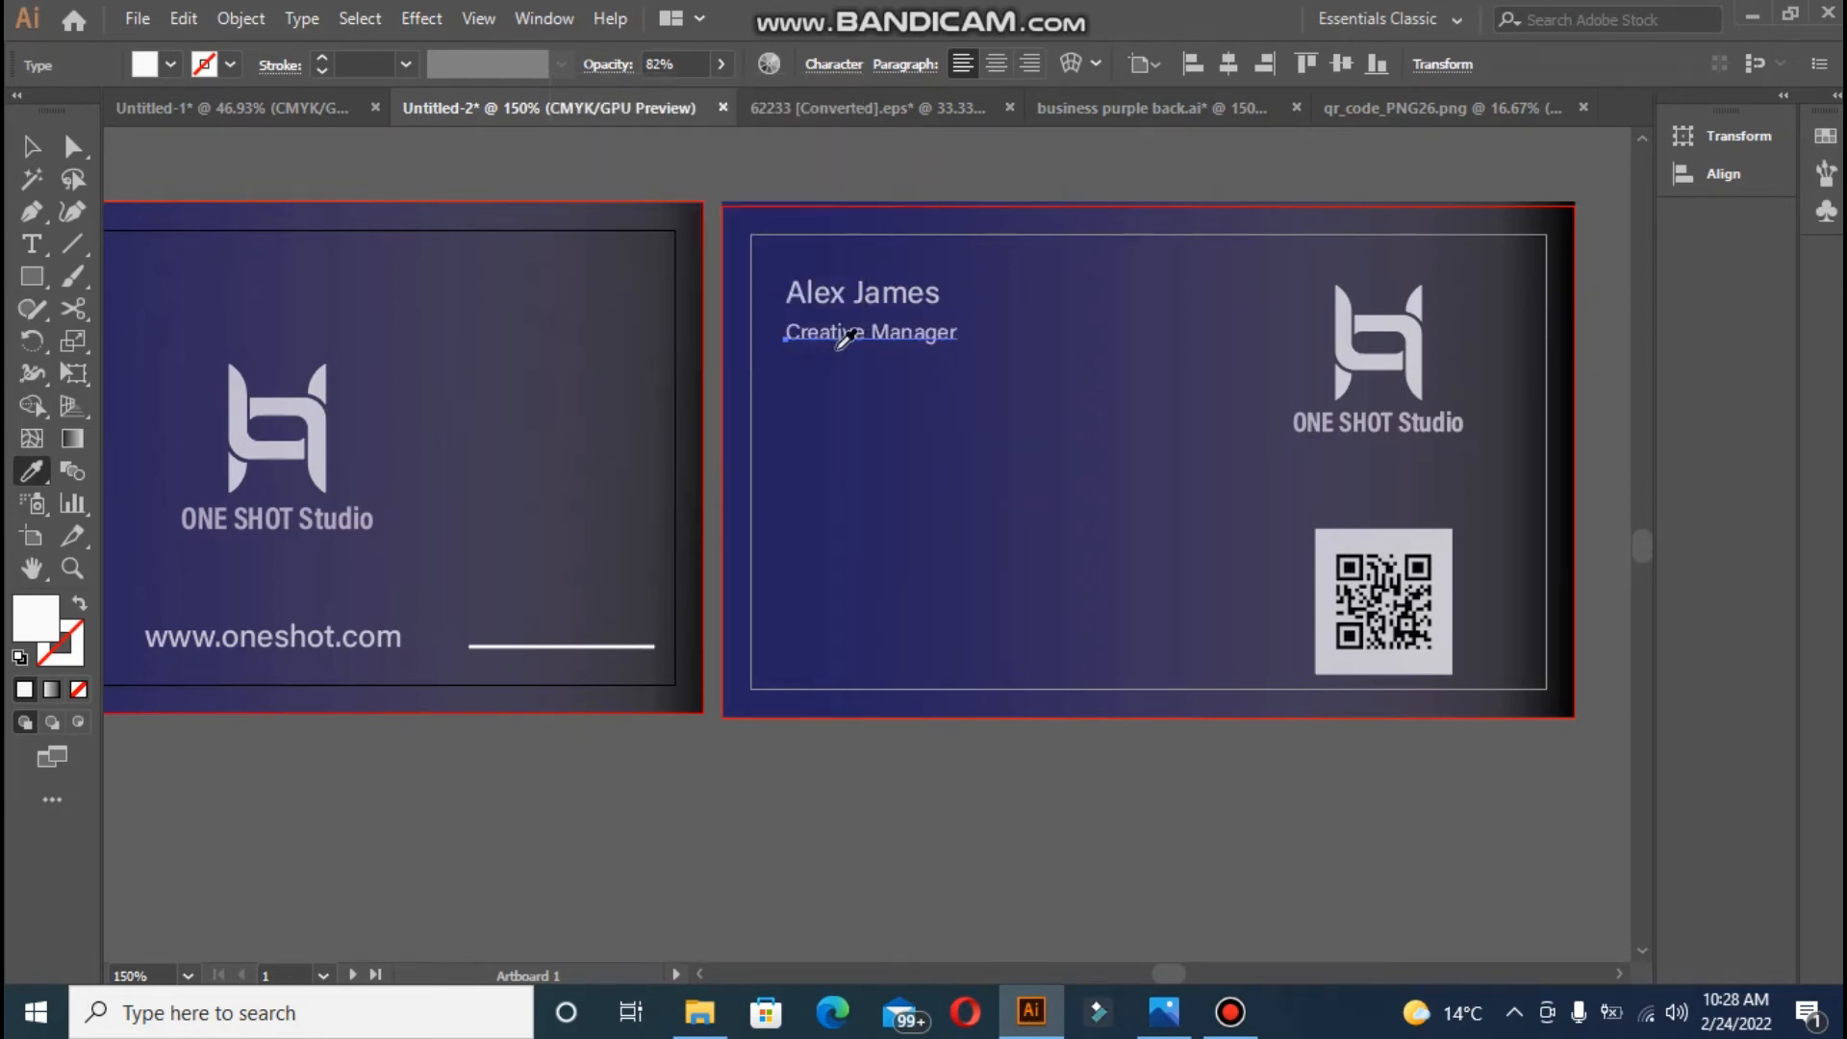
pyautogui.click(825, 66)
pyautogui.click(598, 189)
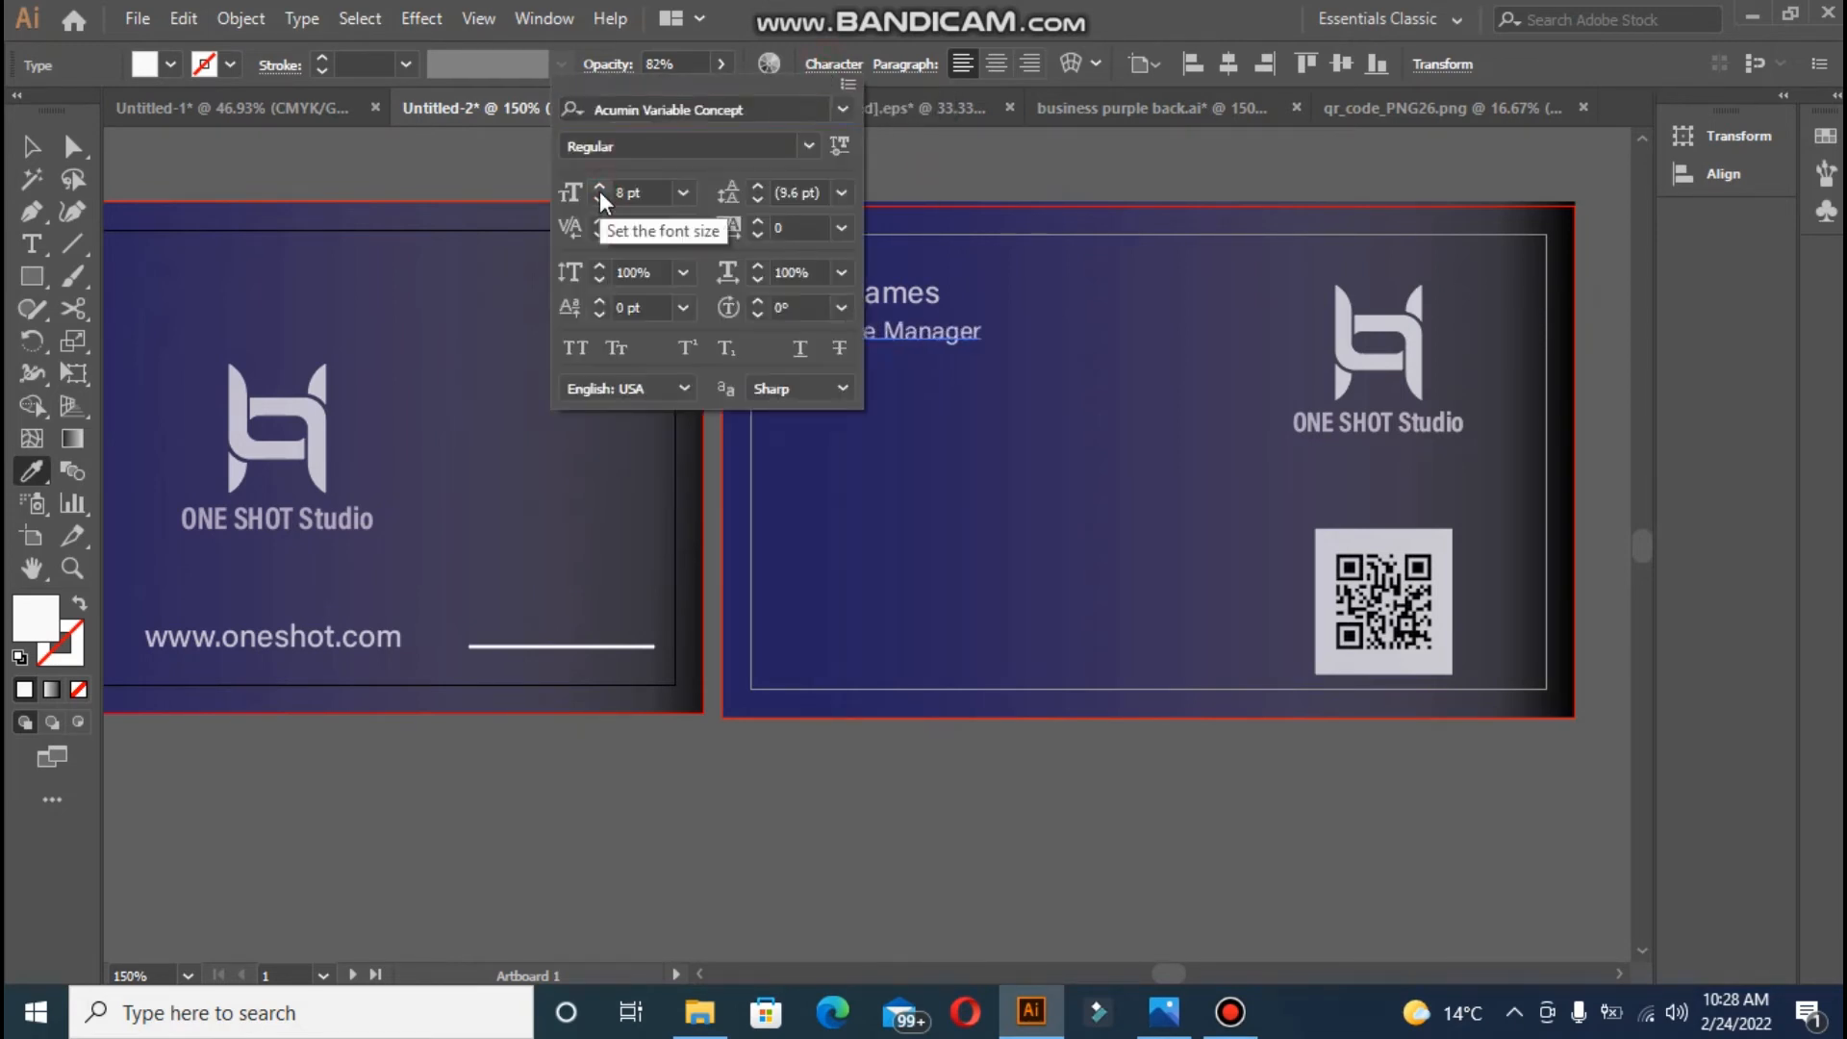
pyautogui.click(758, 197)
pyautogui.click(759, 197)
pyautogui.click(758, 197)
pyautogui.click(758, 235)
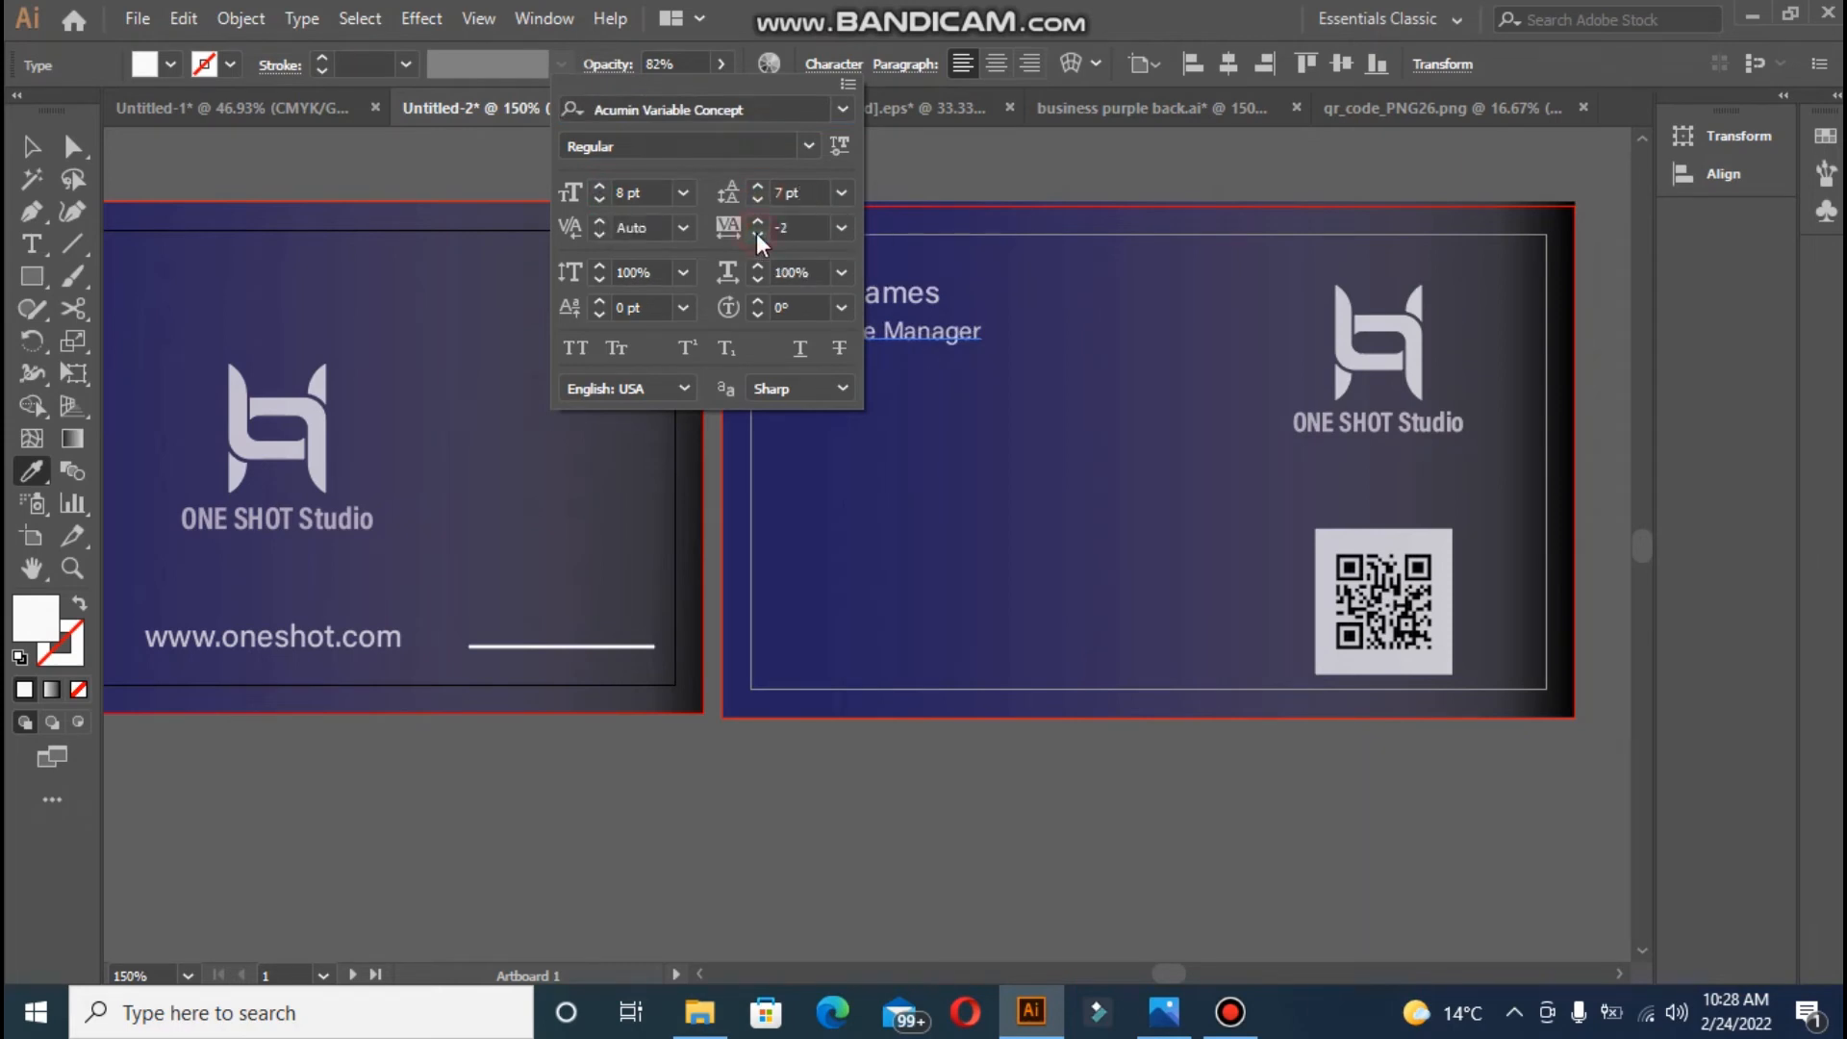
pyautogui.click(967, 181)
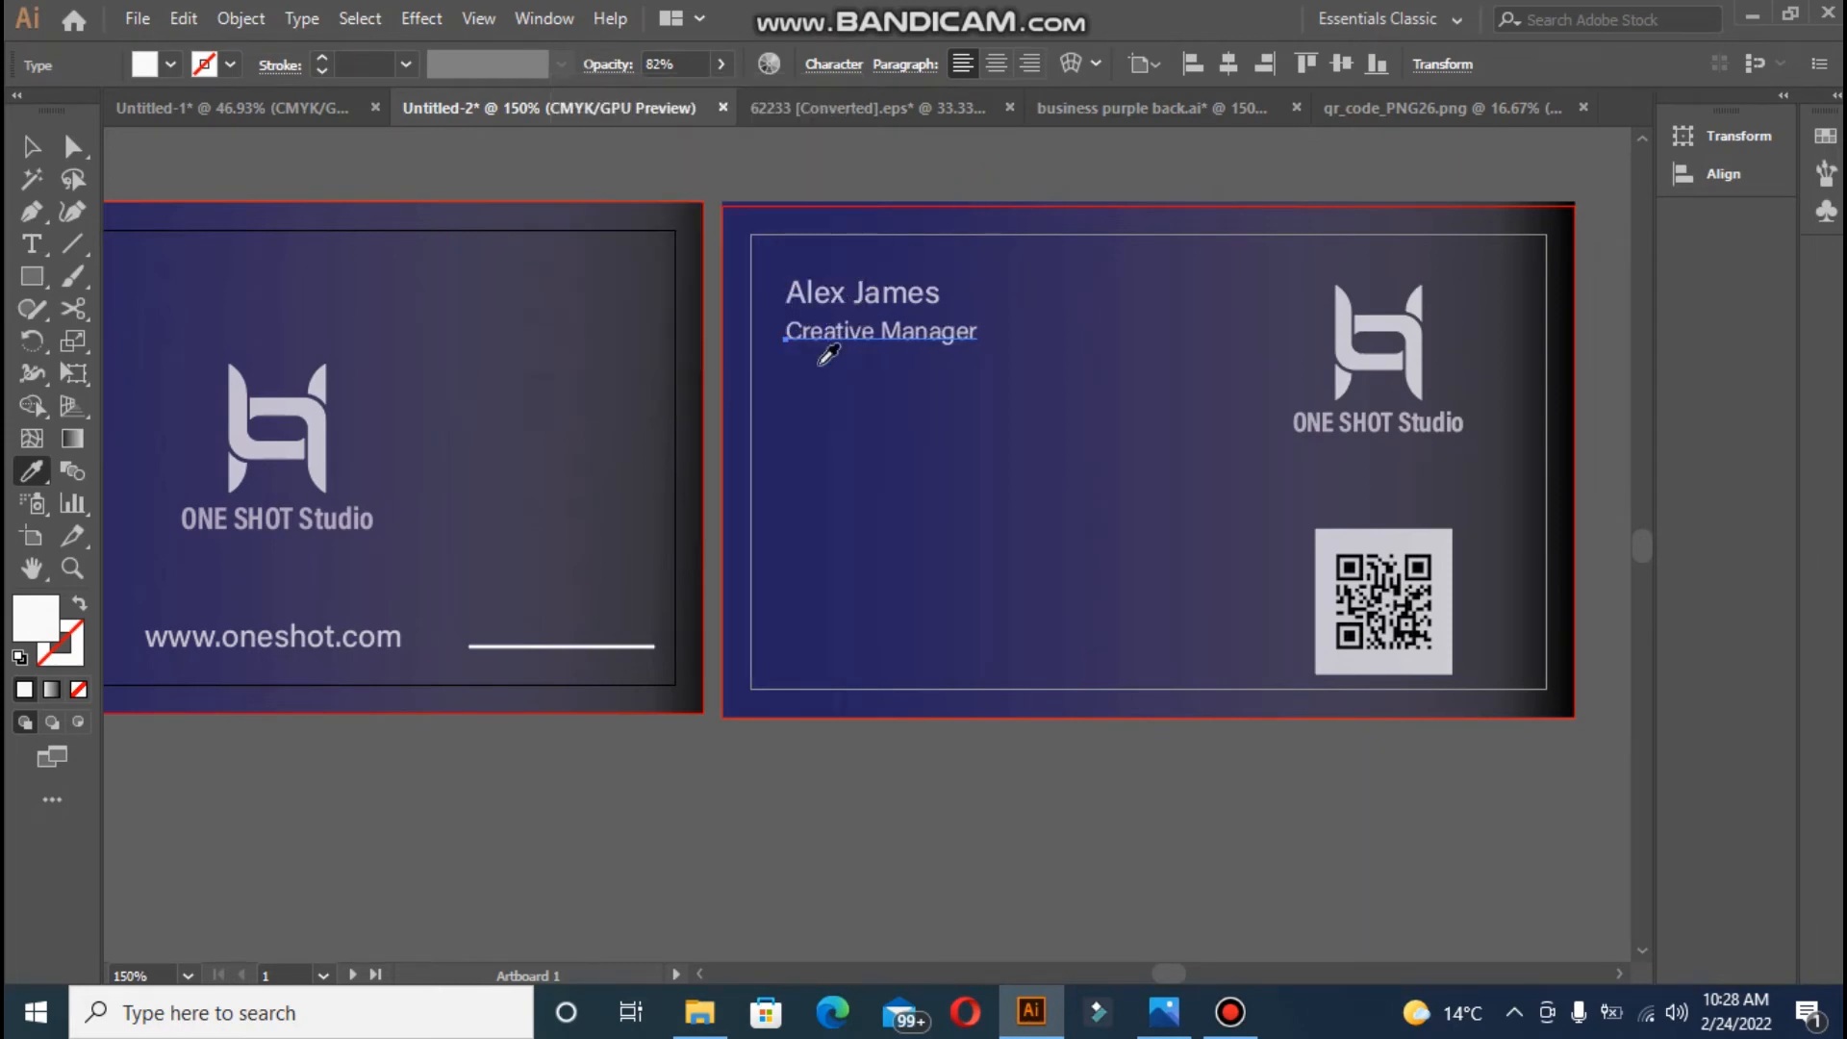
# - Move 'Creative Manager' down and nudge it left to line up beneath the name
pyautogui.click(32, 143)
pyautogui.moveTo(852, 332); pyautogui.dragTo(852, 345)
pyautogui.click(806, 179)
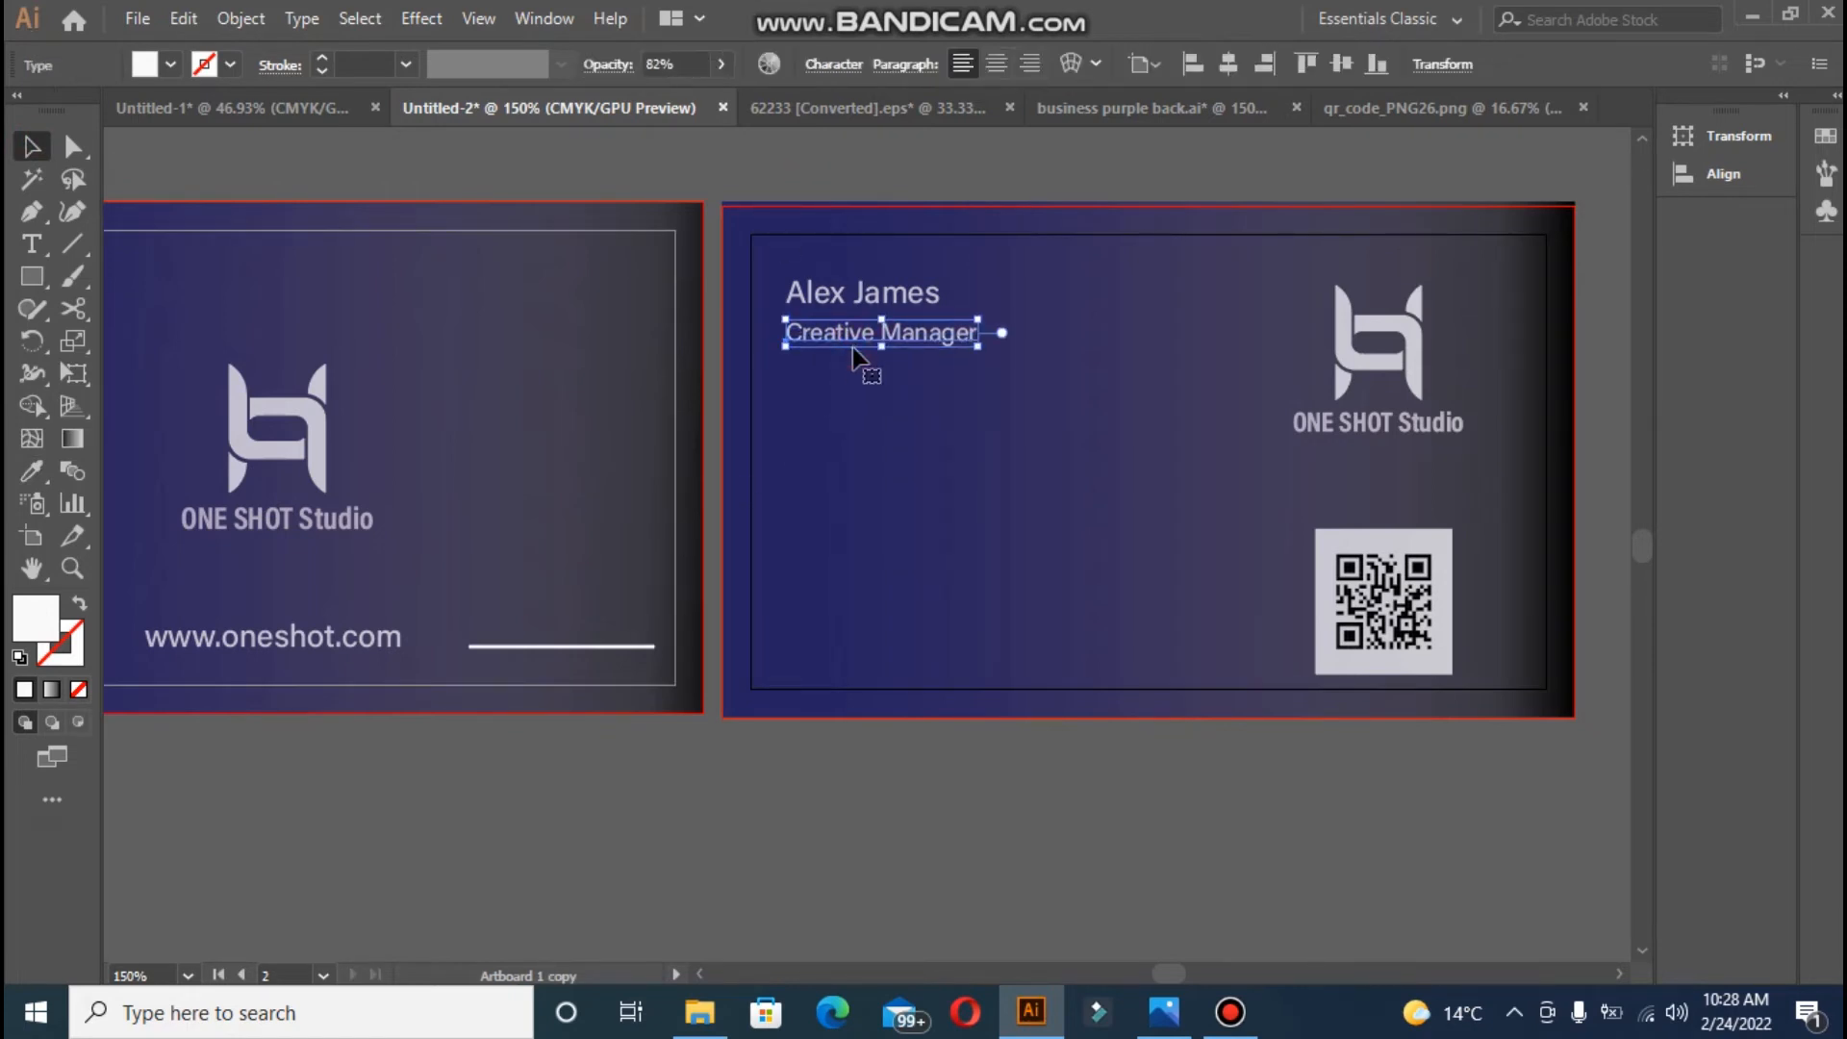
pyautogui.click(706, 226)
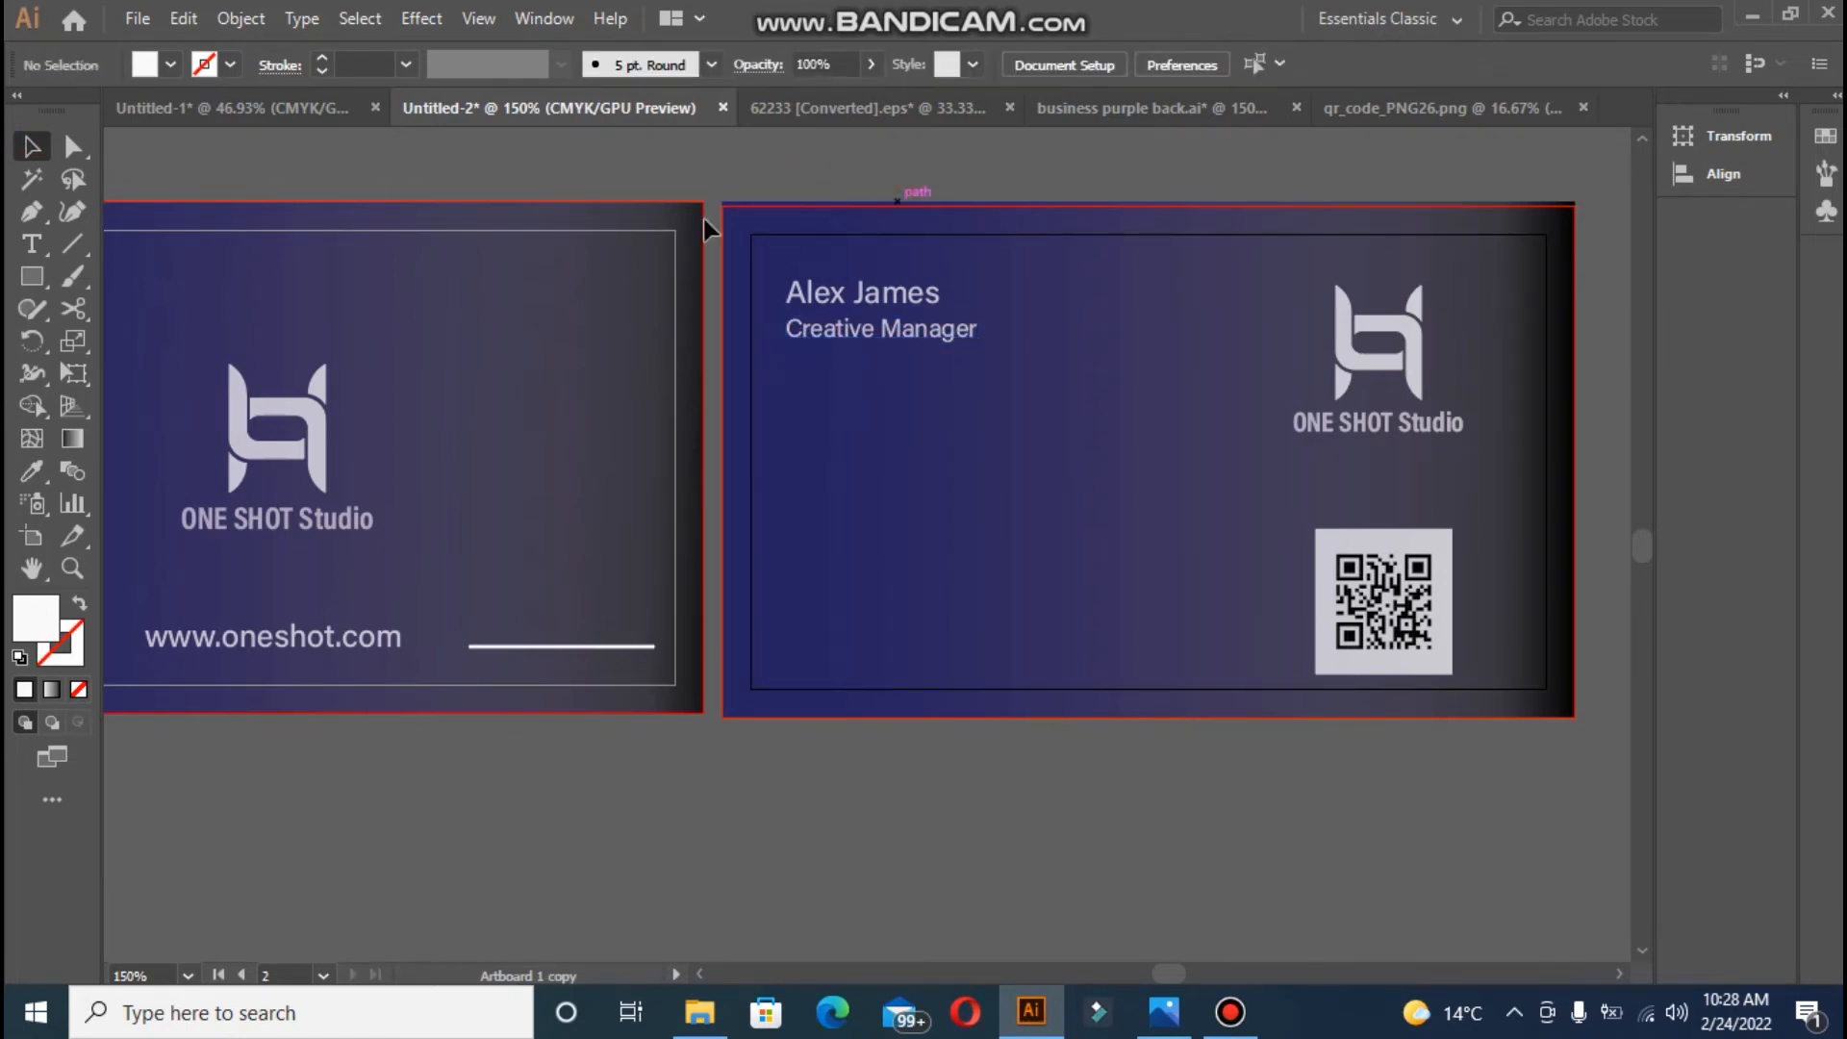
pyautogui.click(810, 327)
pyautogui.press('Left')
pyautogui.click(847, 160)
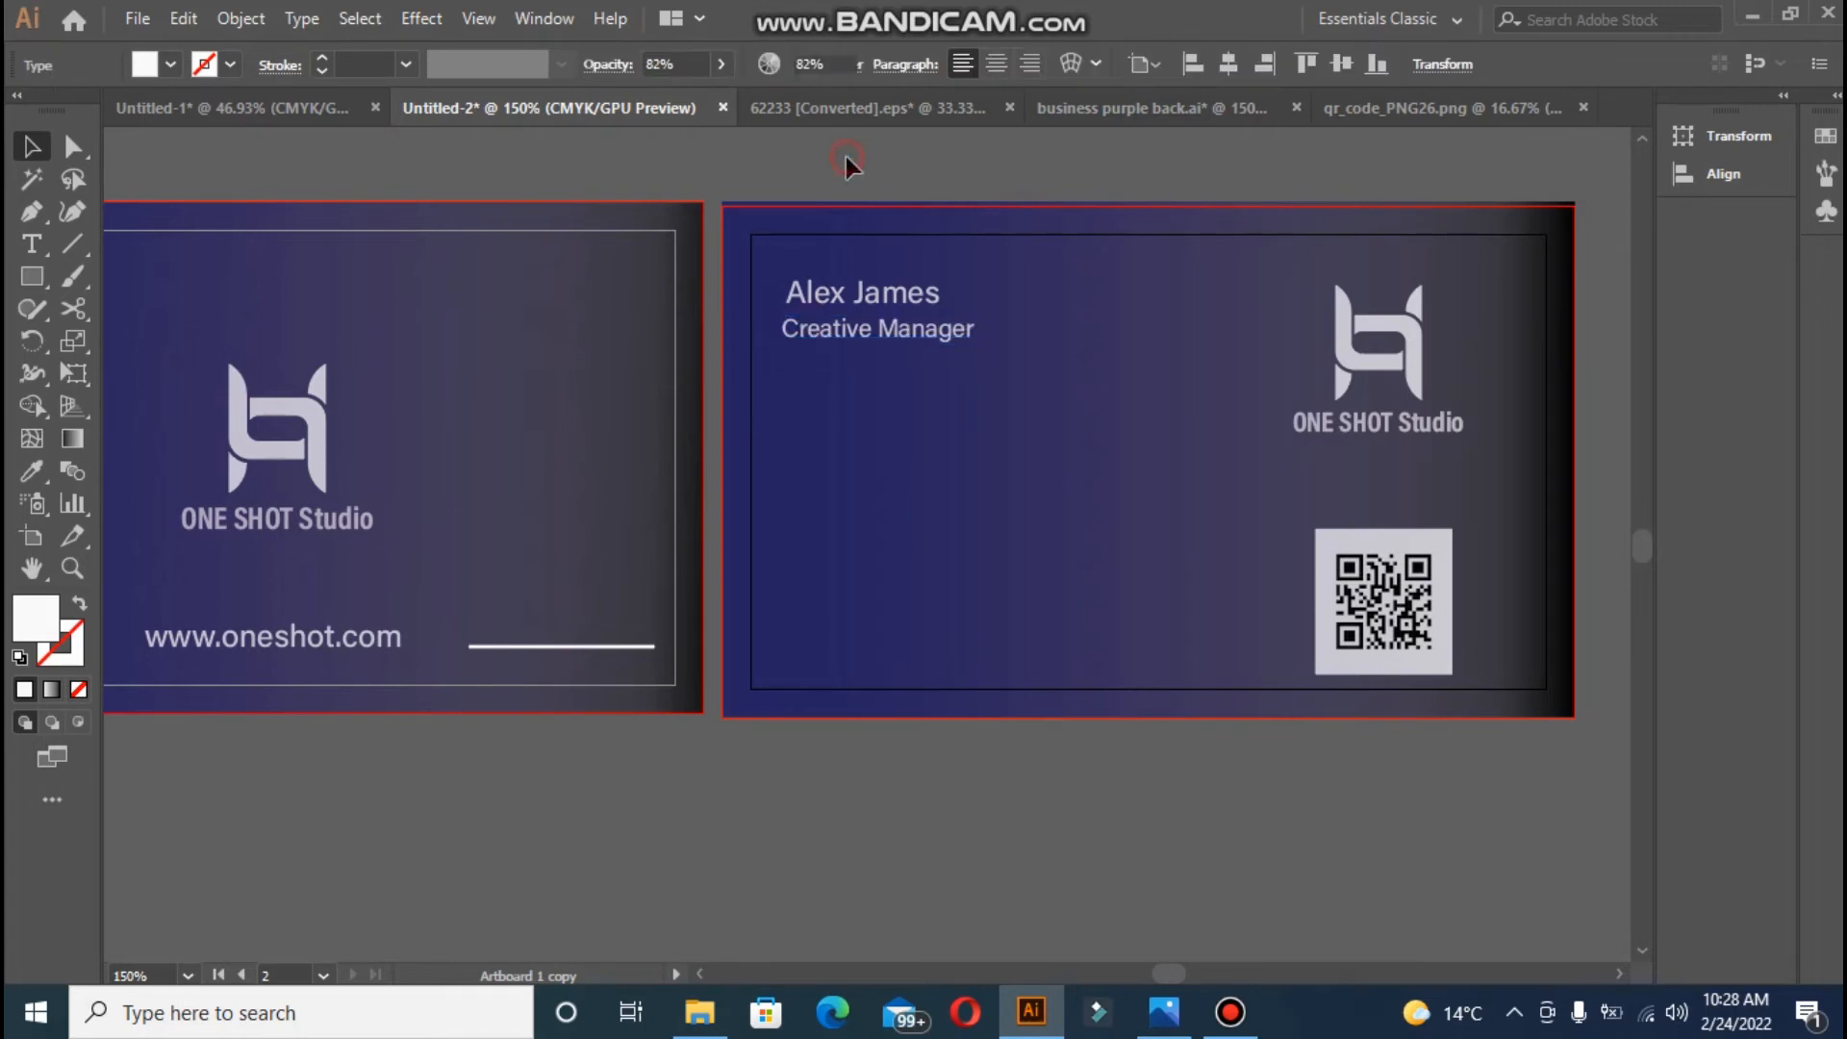
# - Draw a short line below 'Creative Manager' and swap fill and stroke to make it white
pyautogui.click(69, 243)
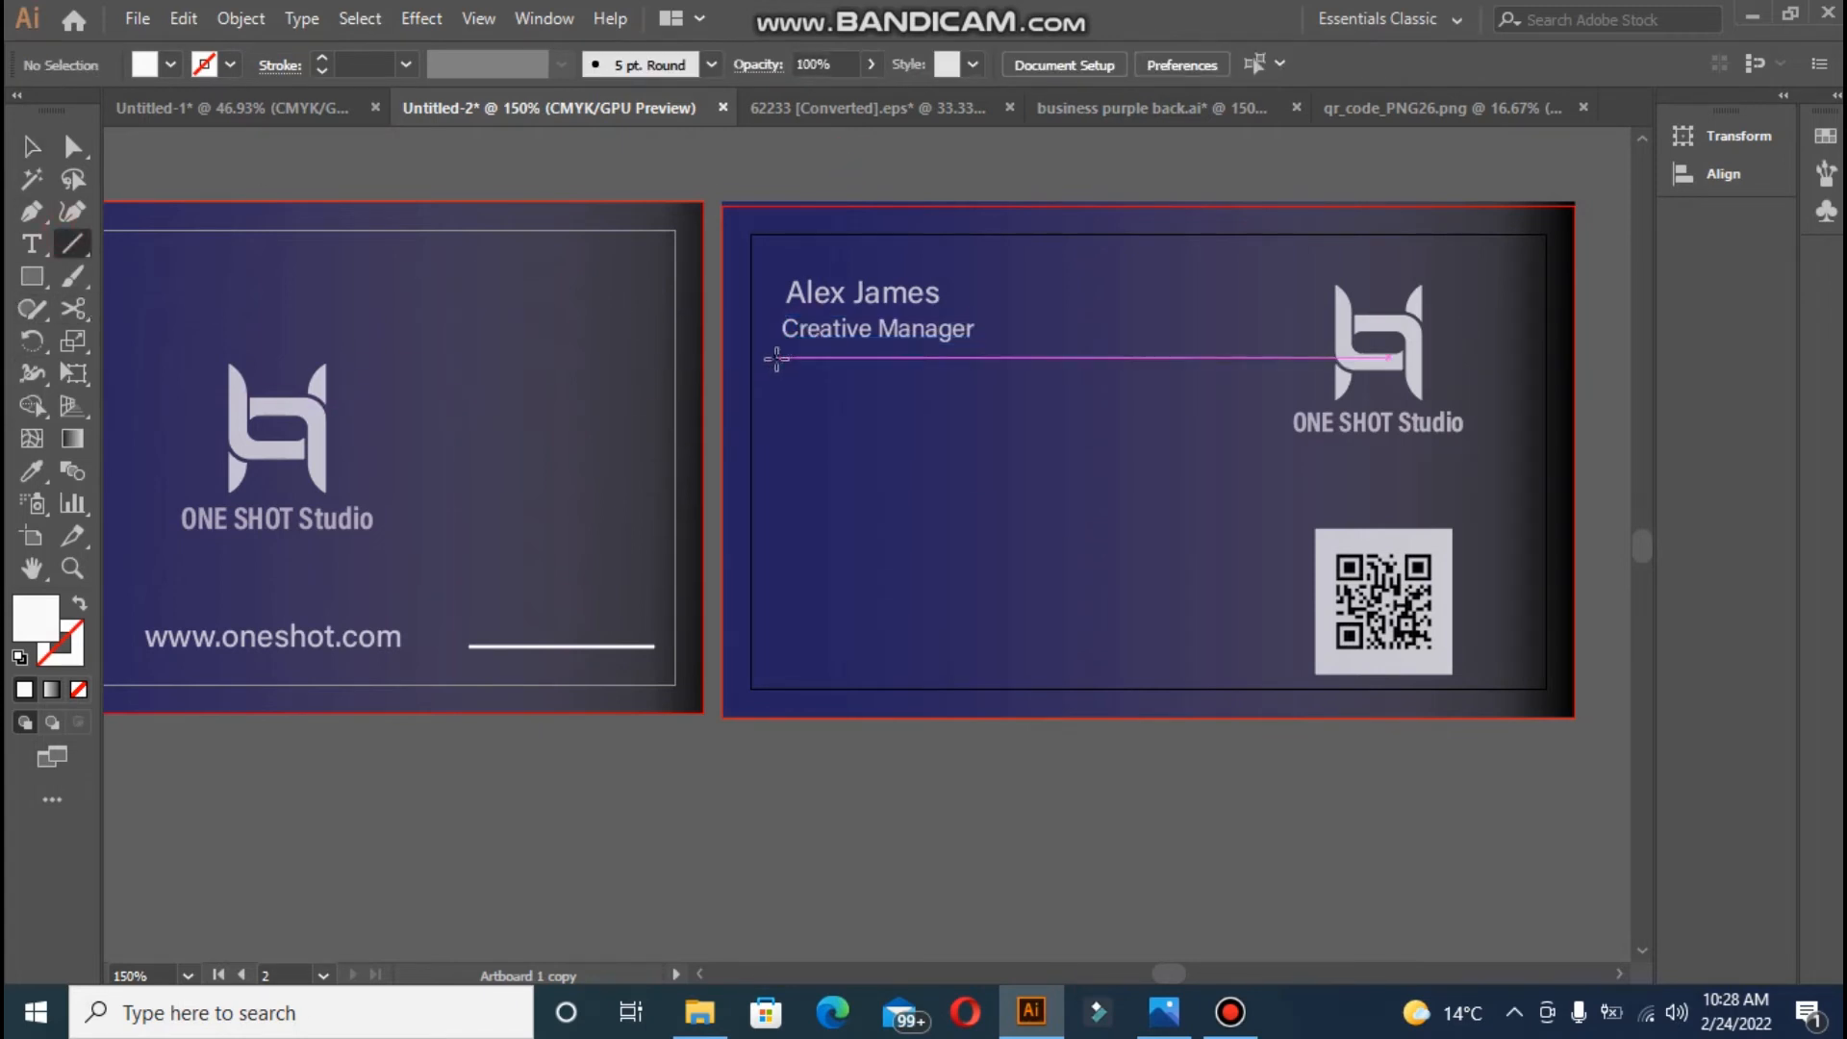
pyautogui.moveTo(774, 357)
pyautogui.mouseDown()
pyautogui.moveTo(763, 347)
pyautogui.moveTo(798, 345)
pyautogui.mouseUp()
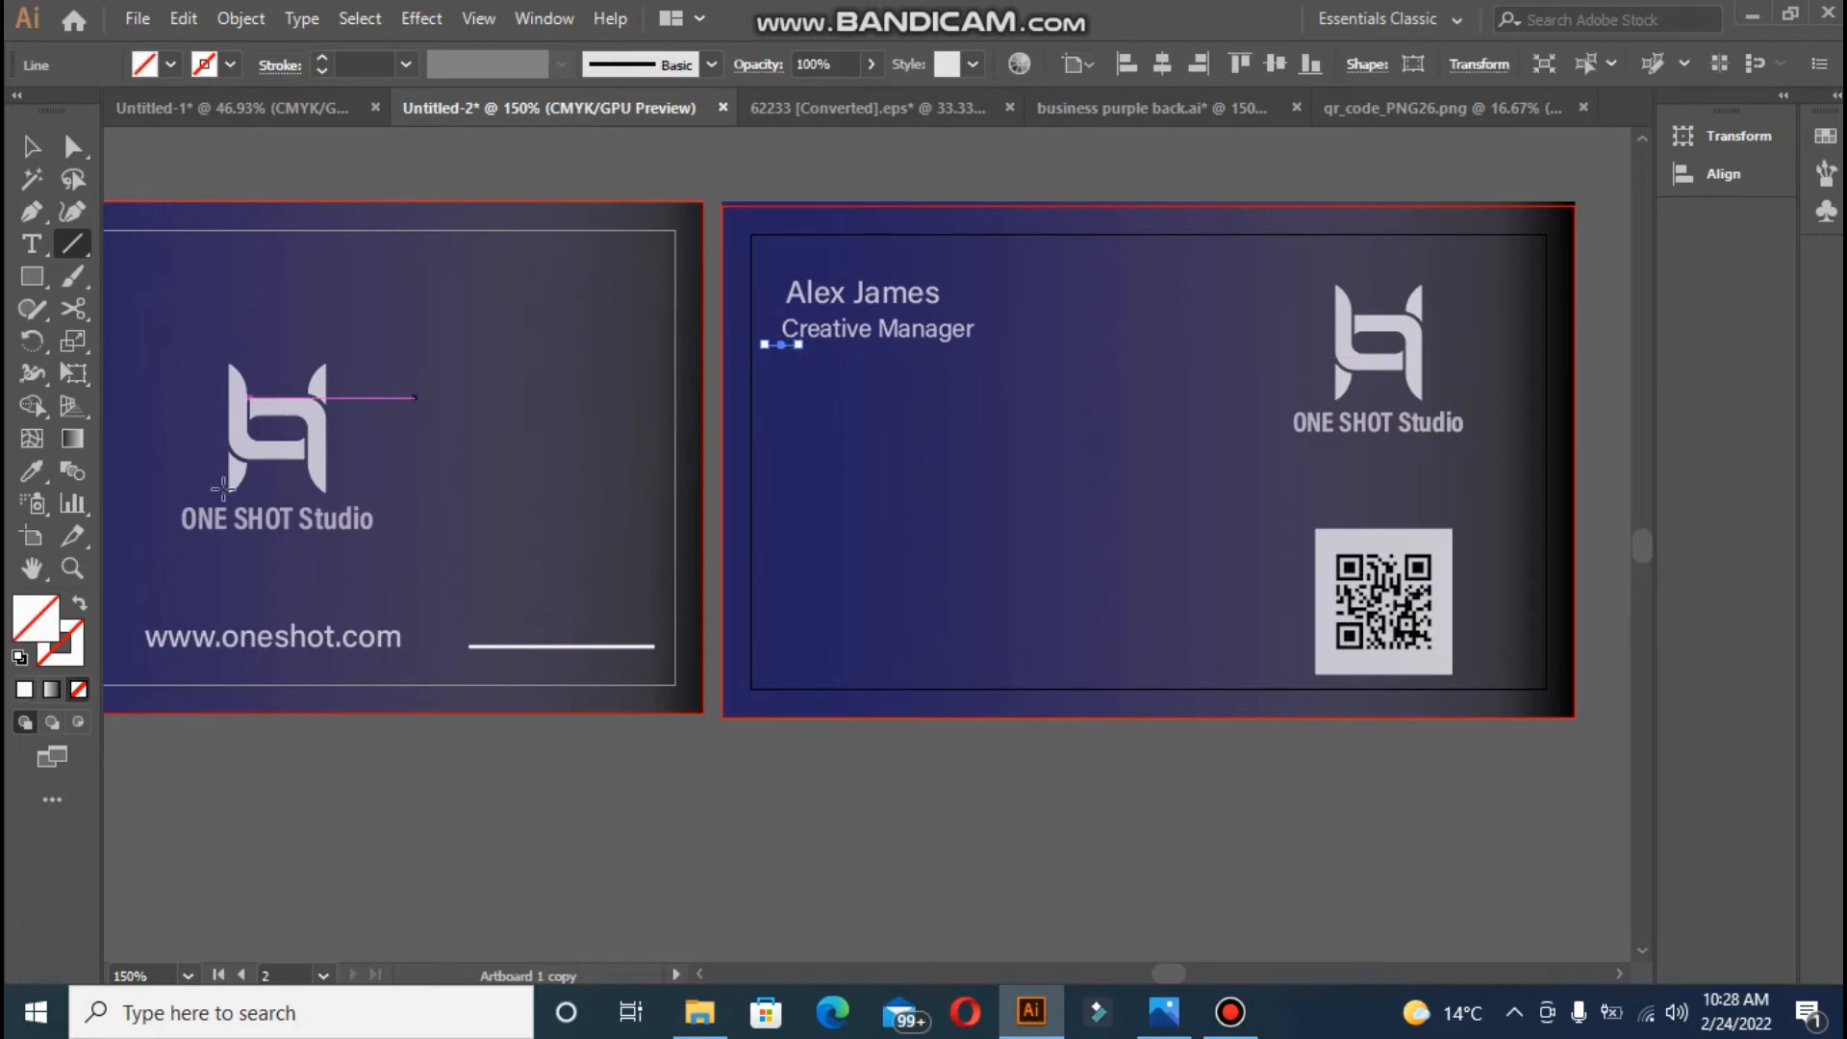
pyautogui.click(23, 692)
pyautogui.click(80, 604)
pyautogui.click(1286, 196)
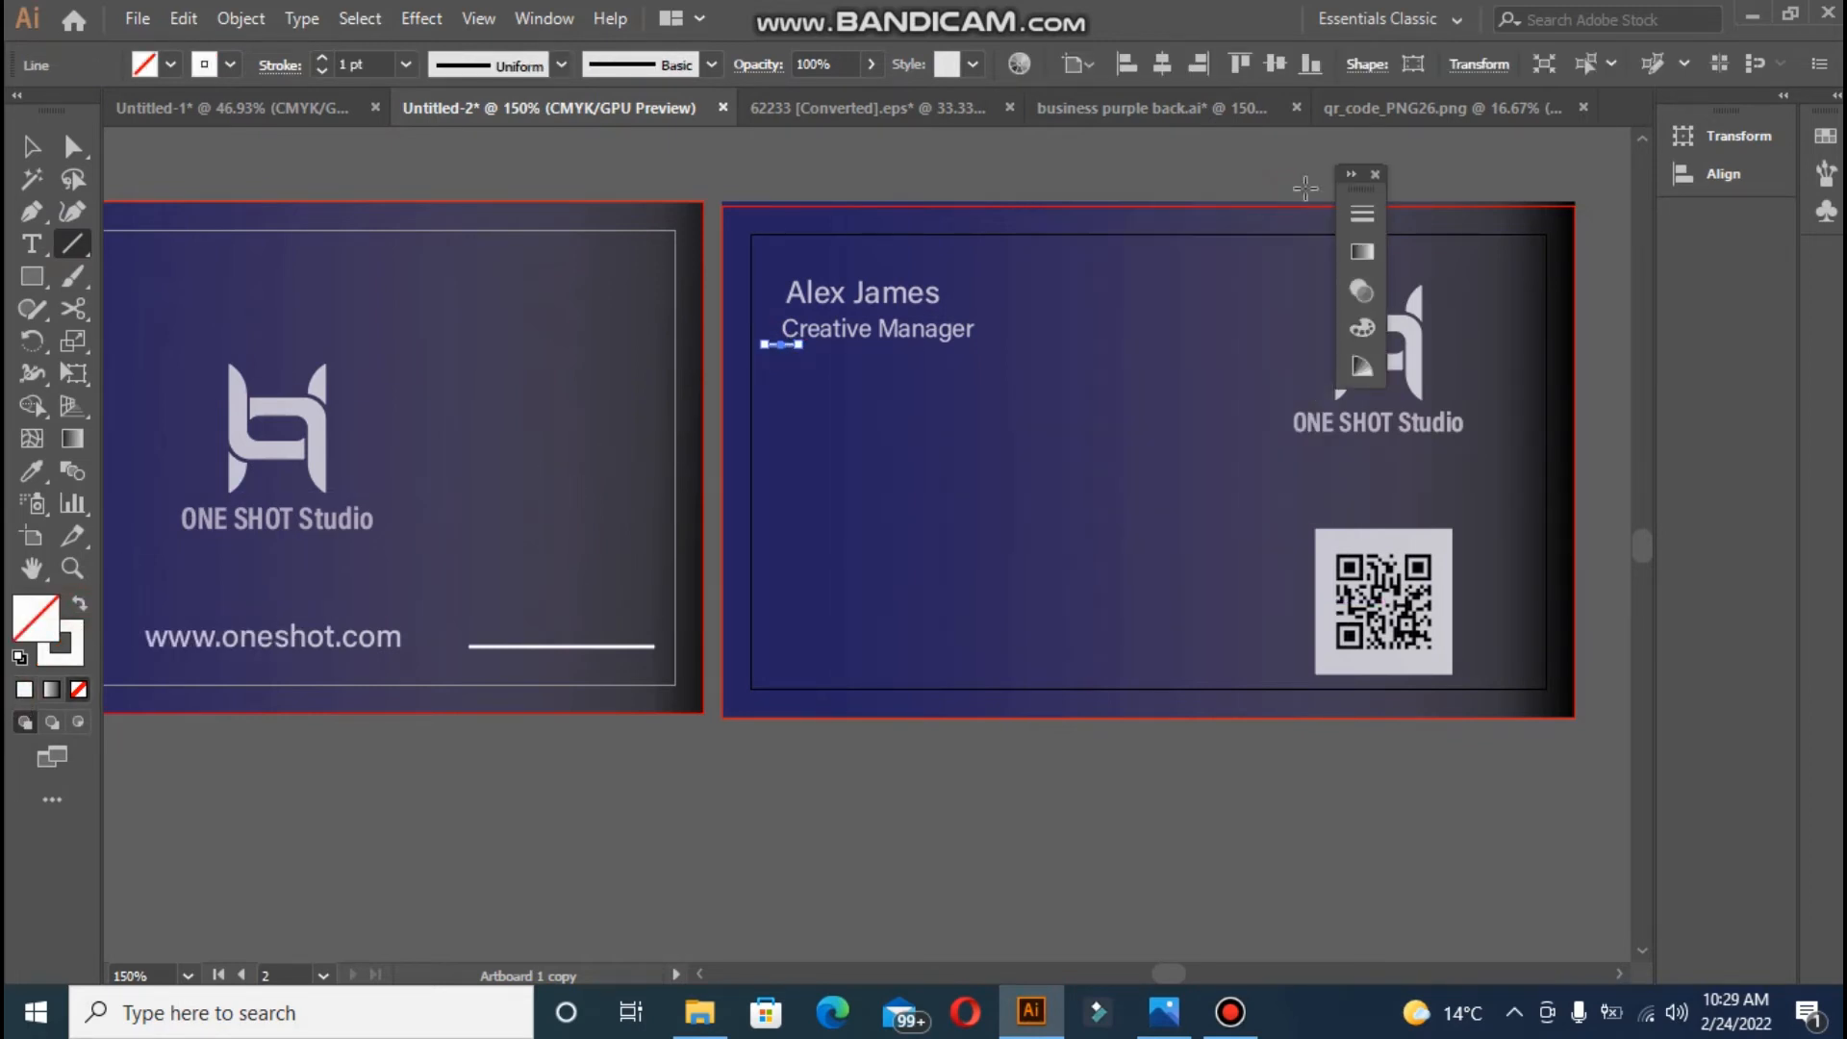
pyautogui.click(1375, 174)
# - Match the line to the logo's appearance and give it a 0.75 pt white stroke
pyautogui.click(32, 471)
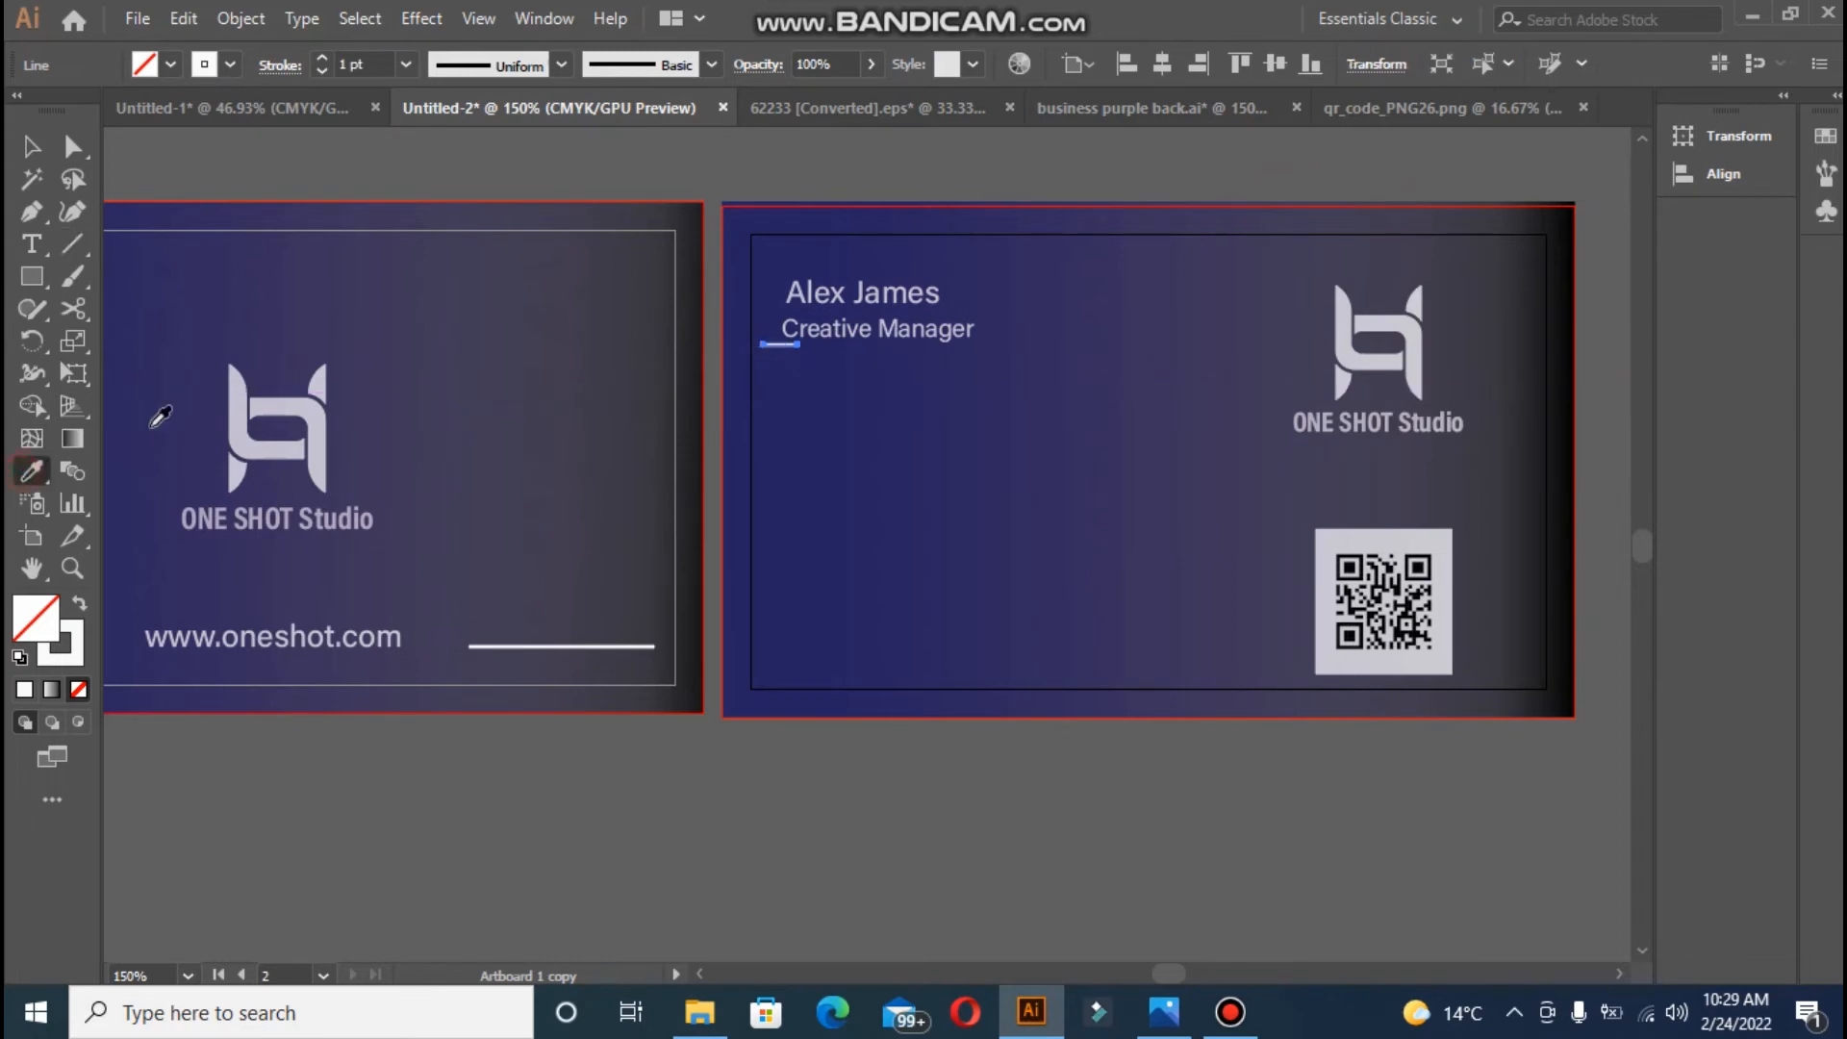
pyautogui.click(243, 397)
pyautogui.click(32, 146)
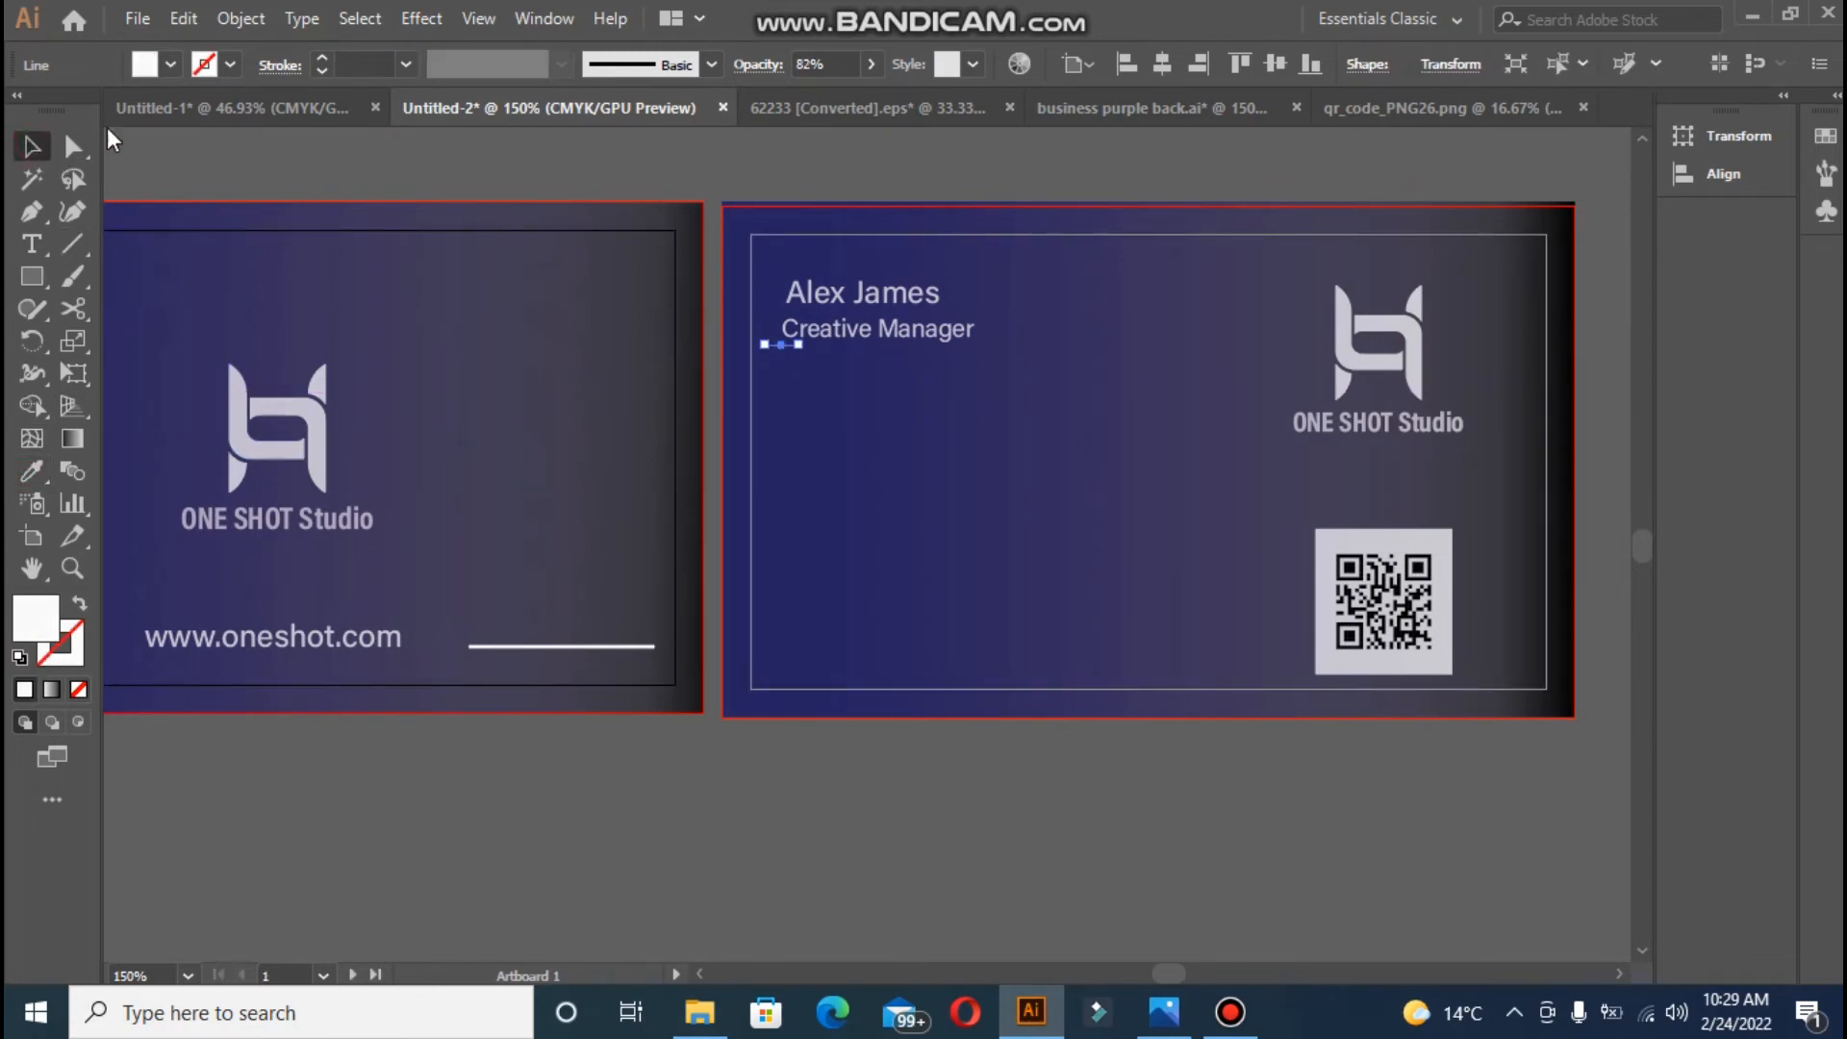
pyautogui.click(319, 61)
pyautogui.click(775, 349)
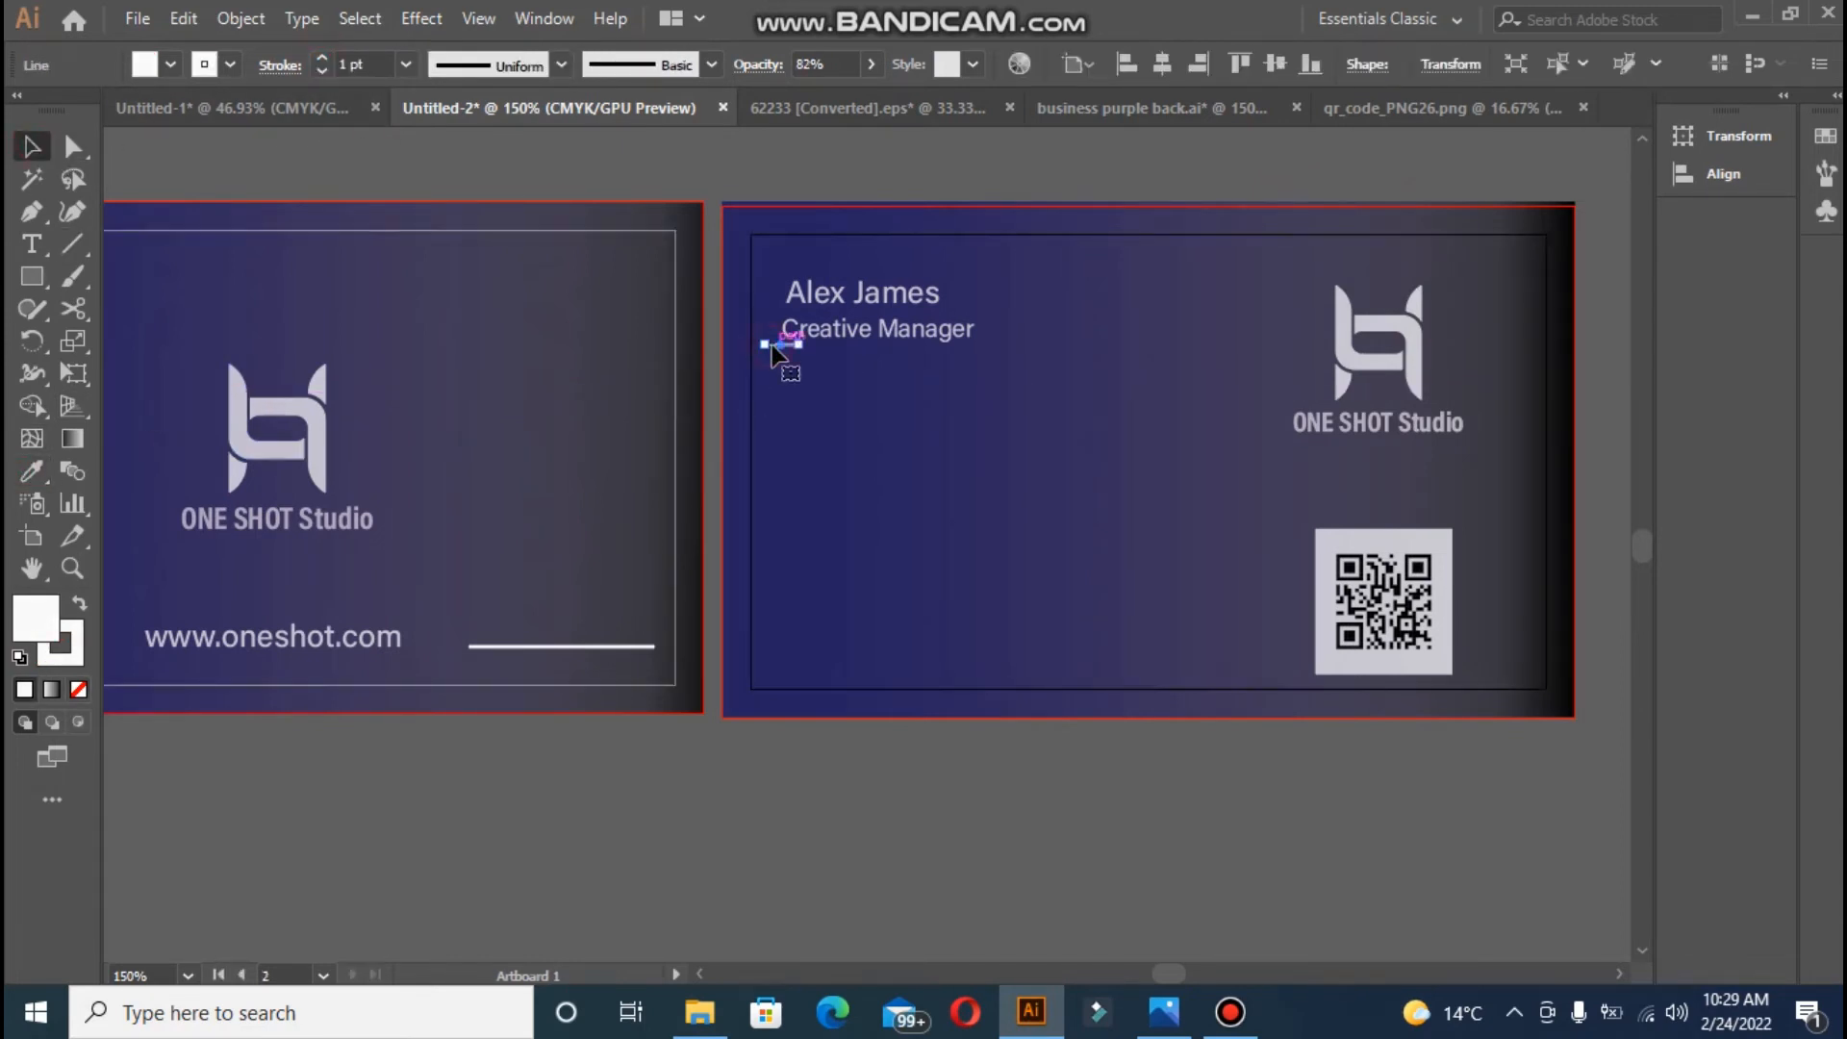
pyautogui.click(678, 164)
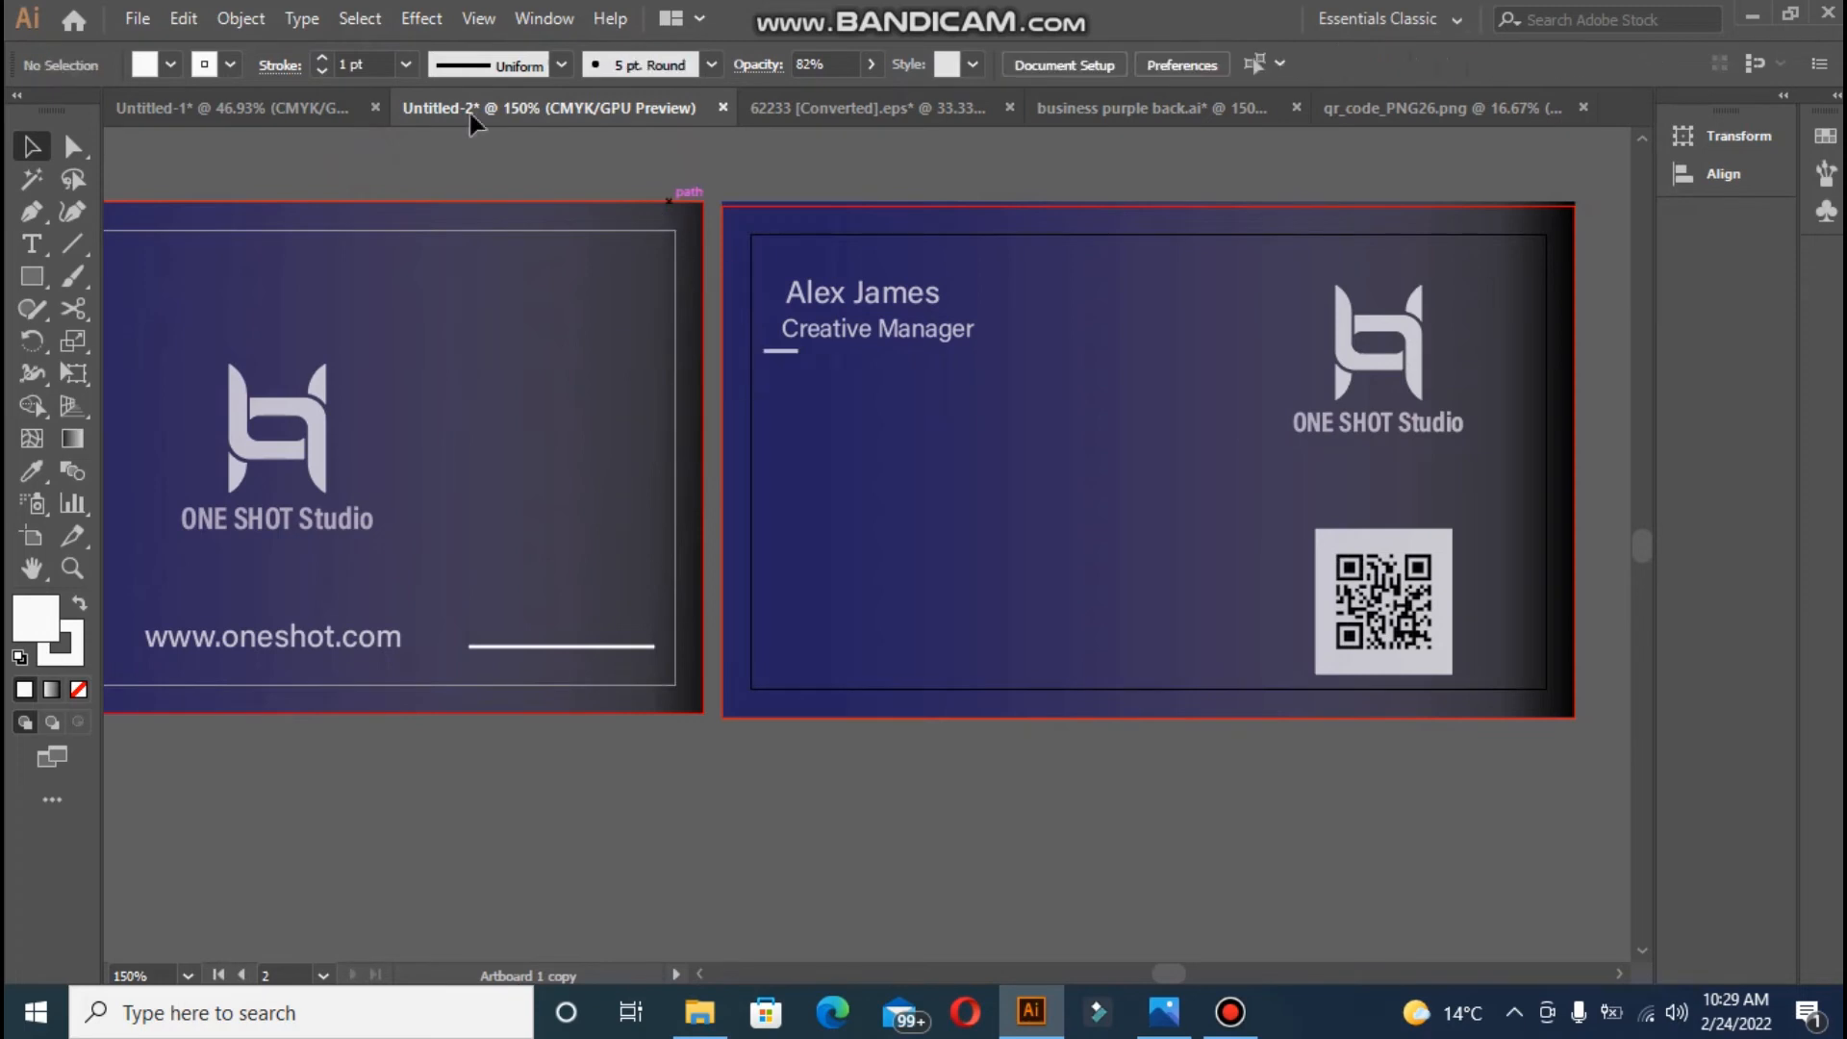
pyautogui.click(781, 350)
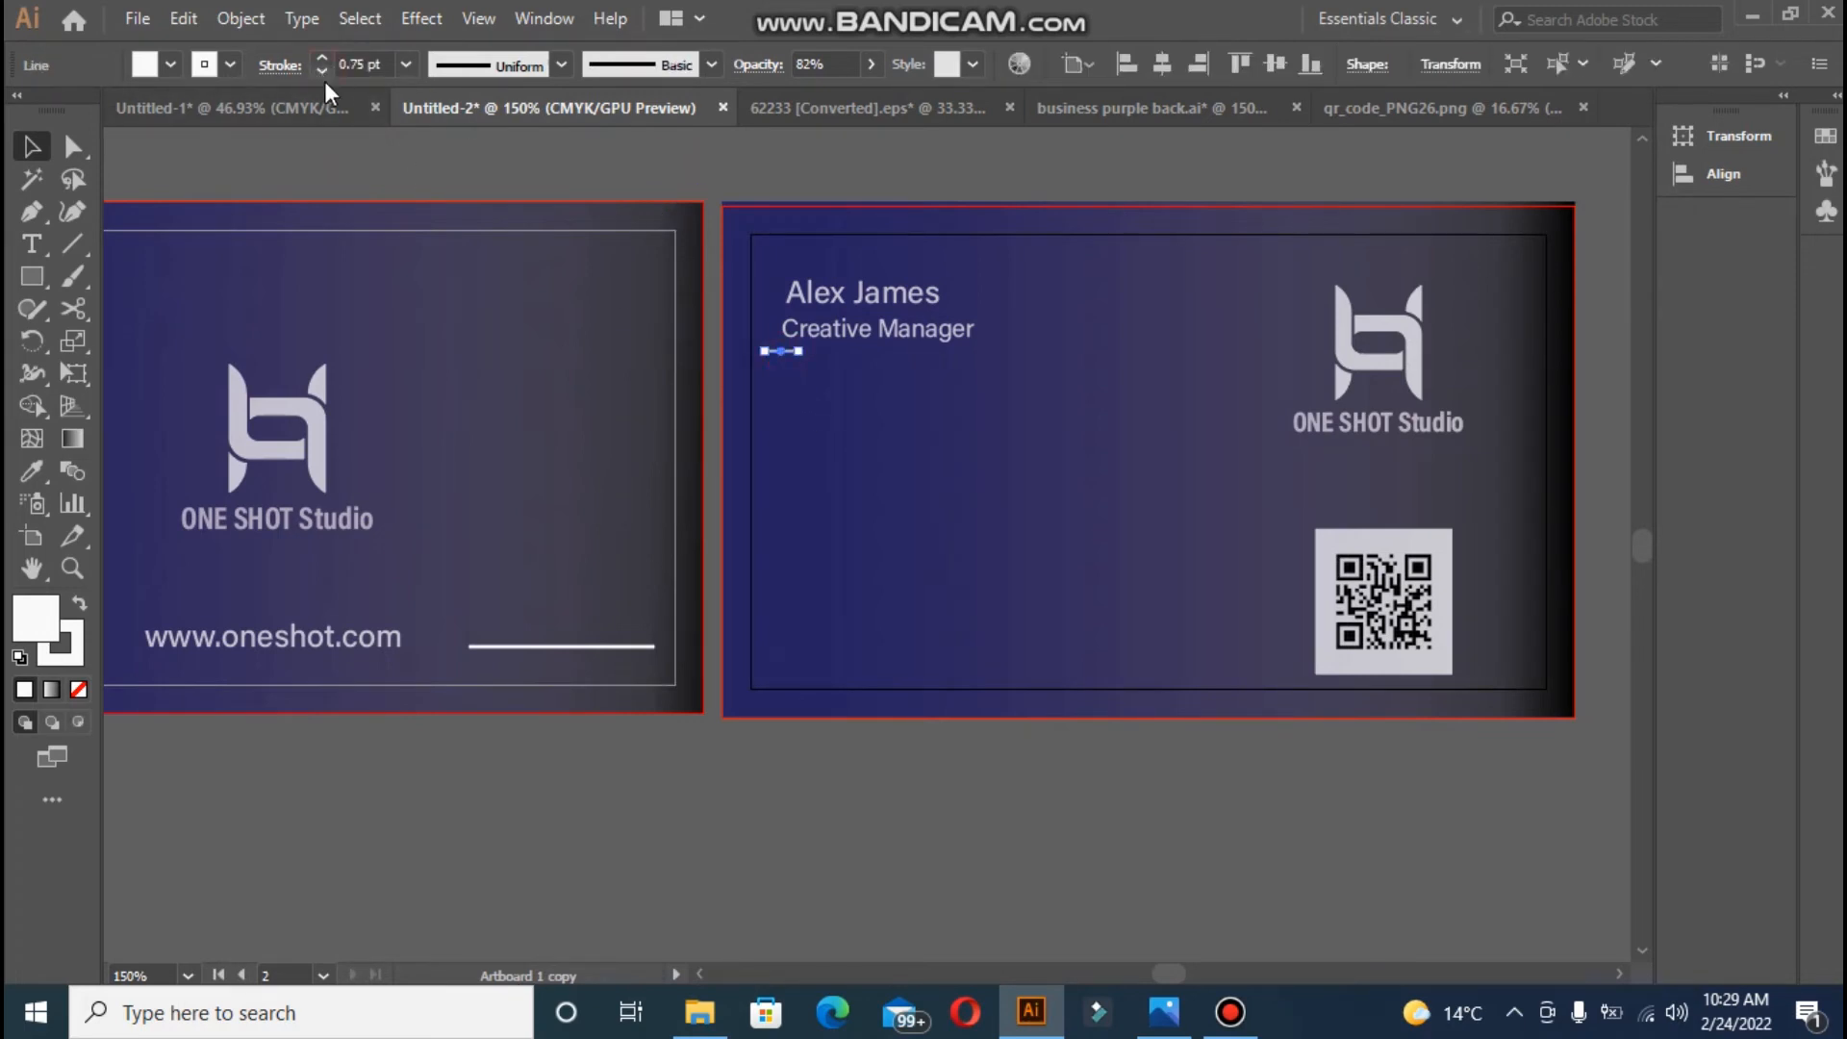
pyautogui.click(375, 157)
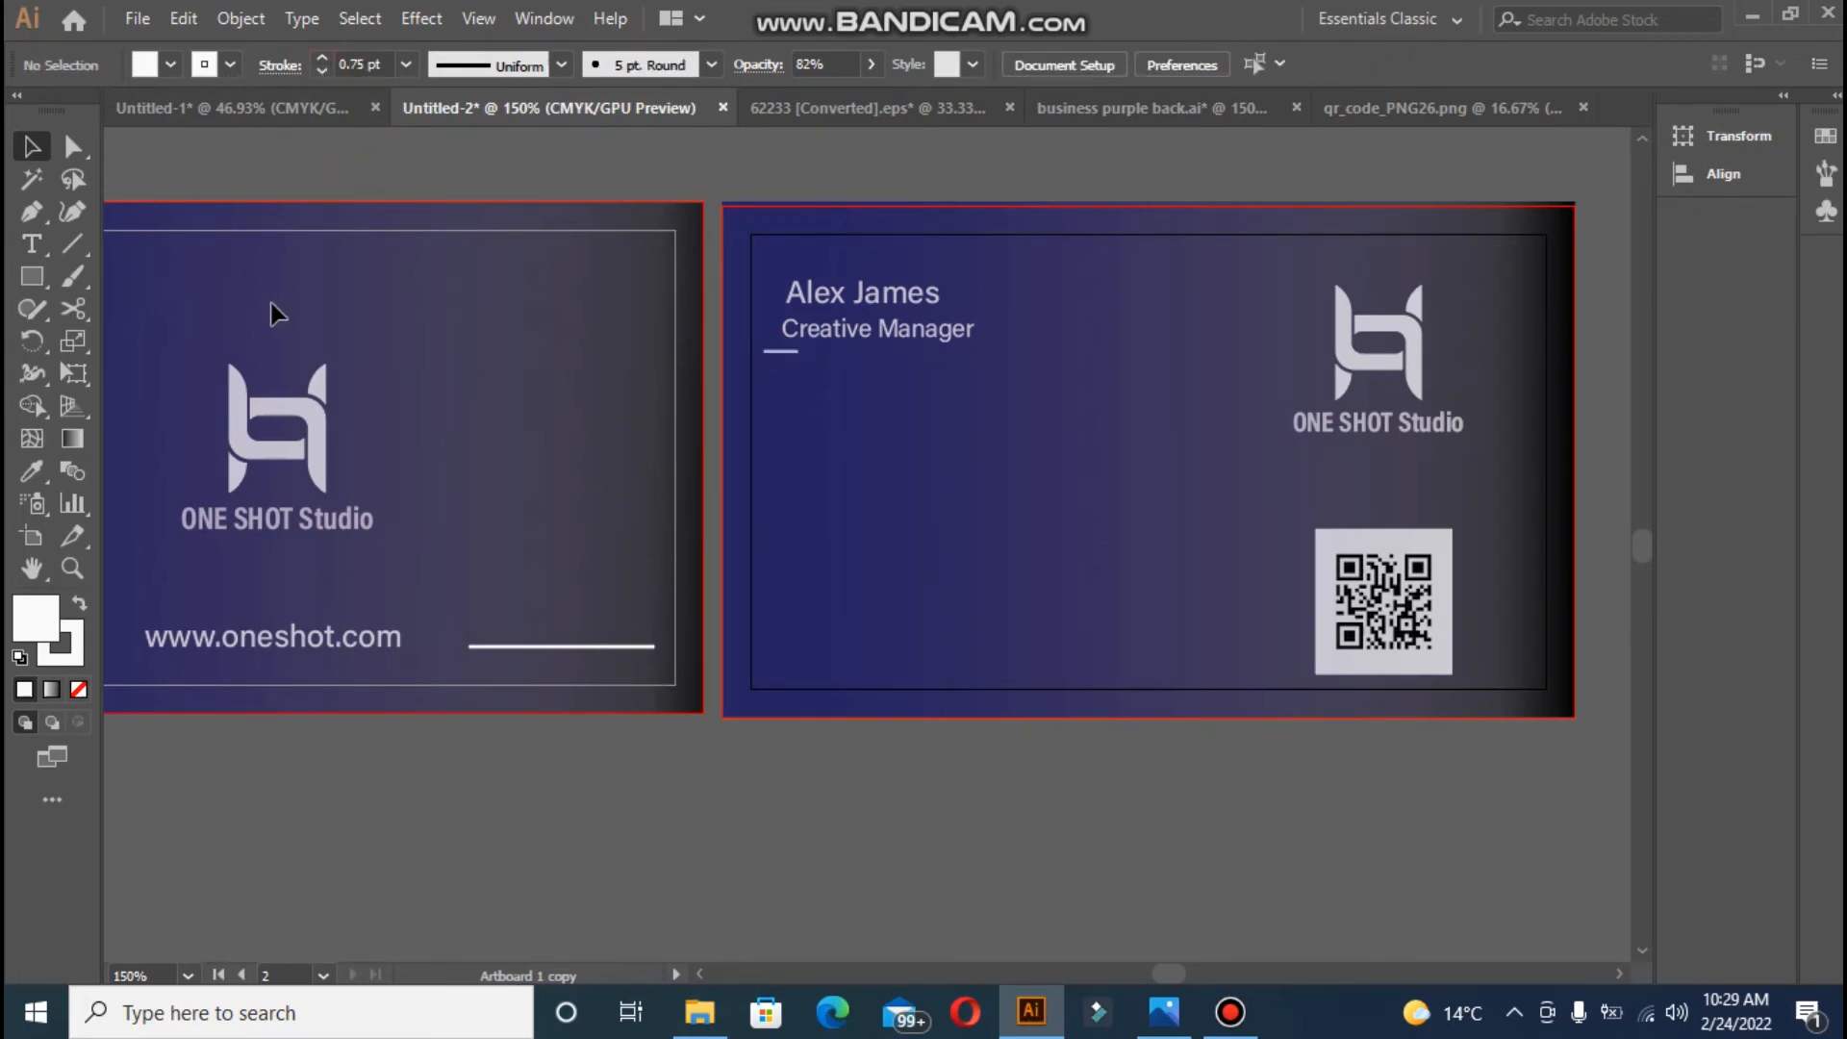
pyautogui.click(33, 244)
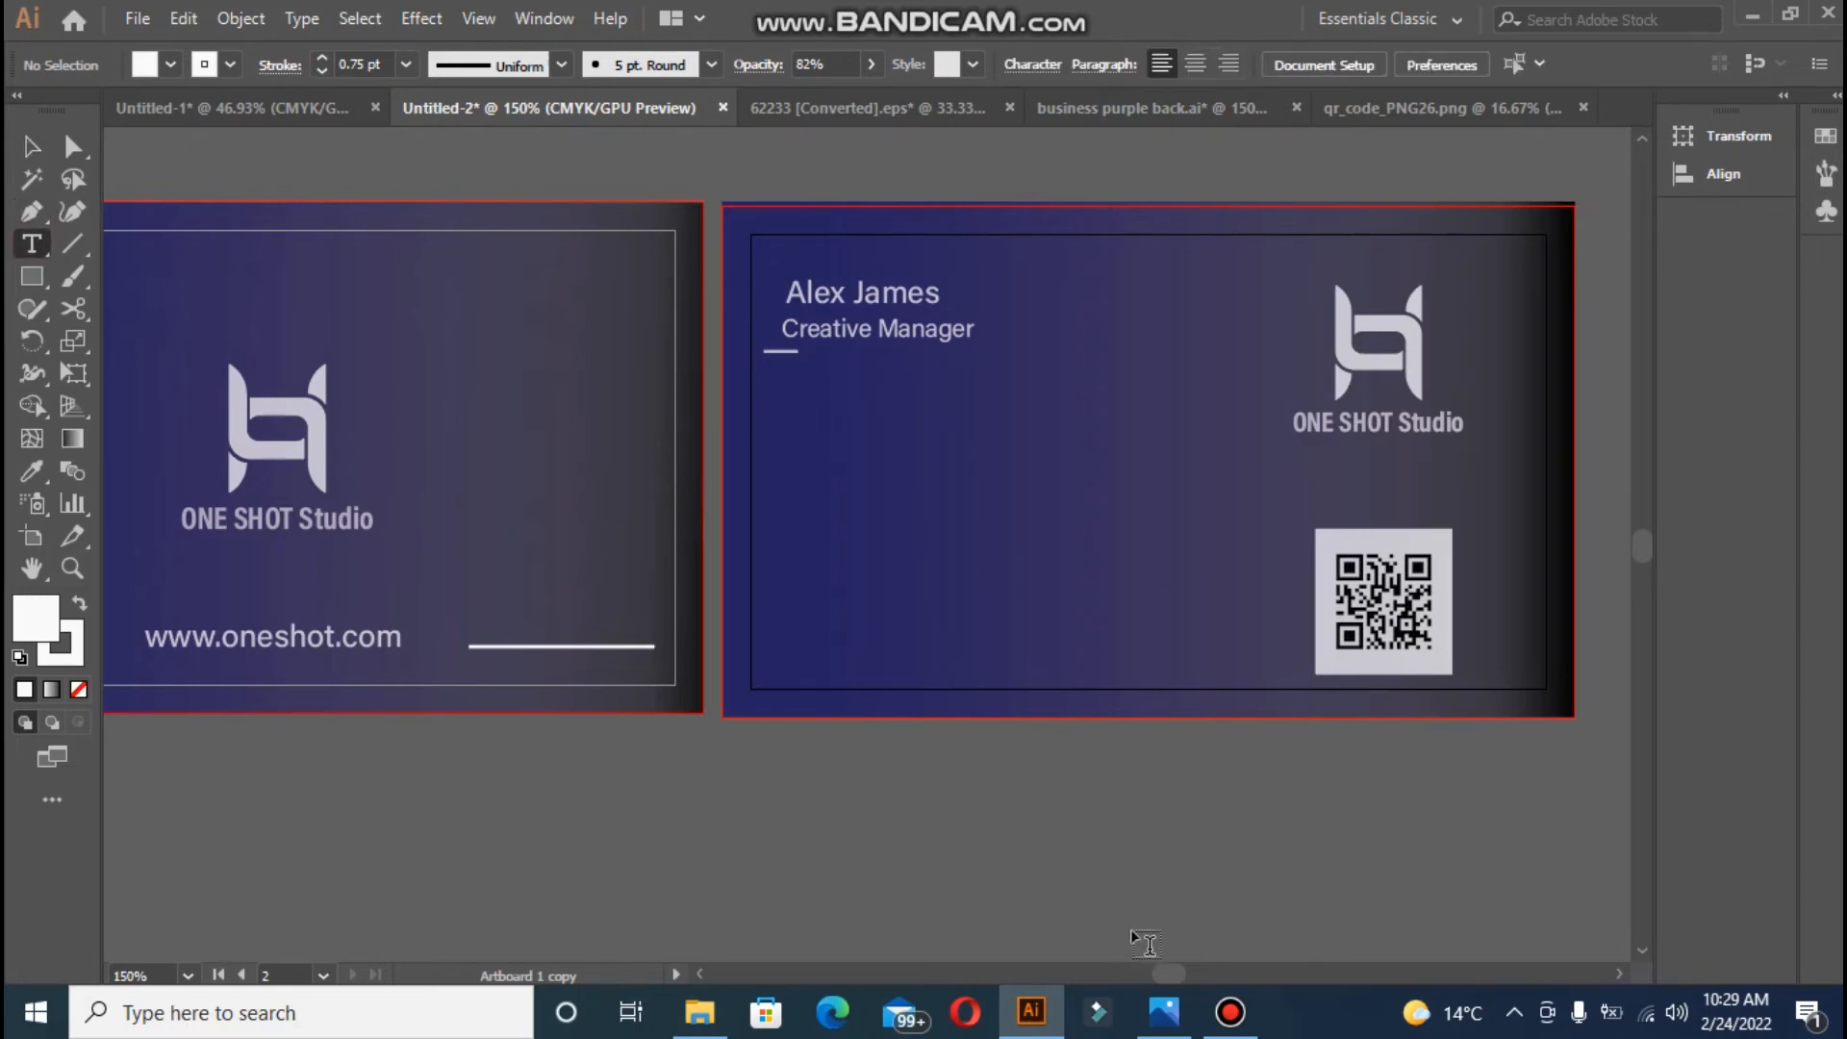
pyautogui.moveTo(1162, 975); pyautogui.dragTo(1165, 974)
# - Move the three orange contact items onto the card just under the title
pyautogui.click(31, 146)
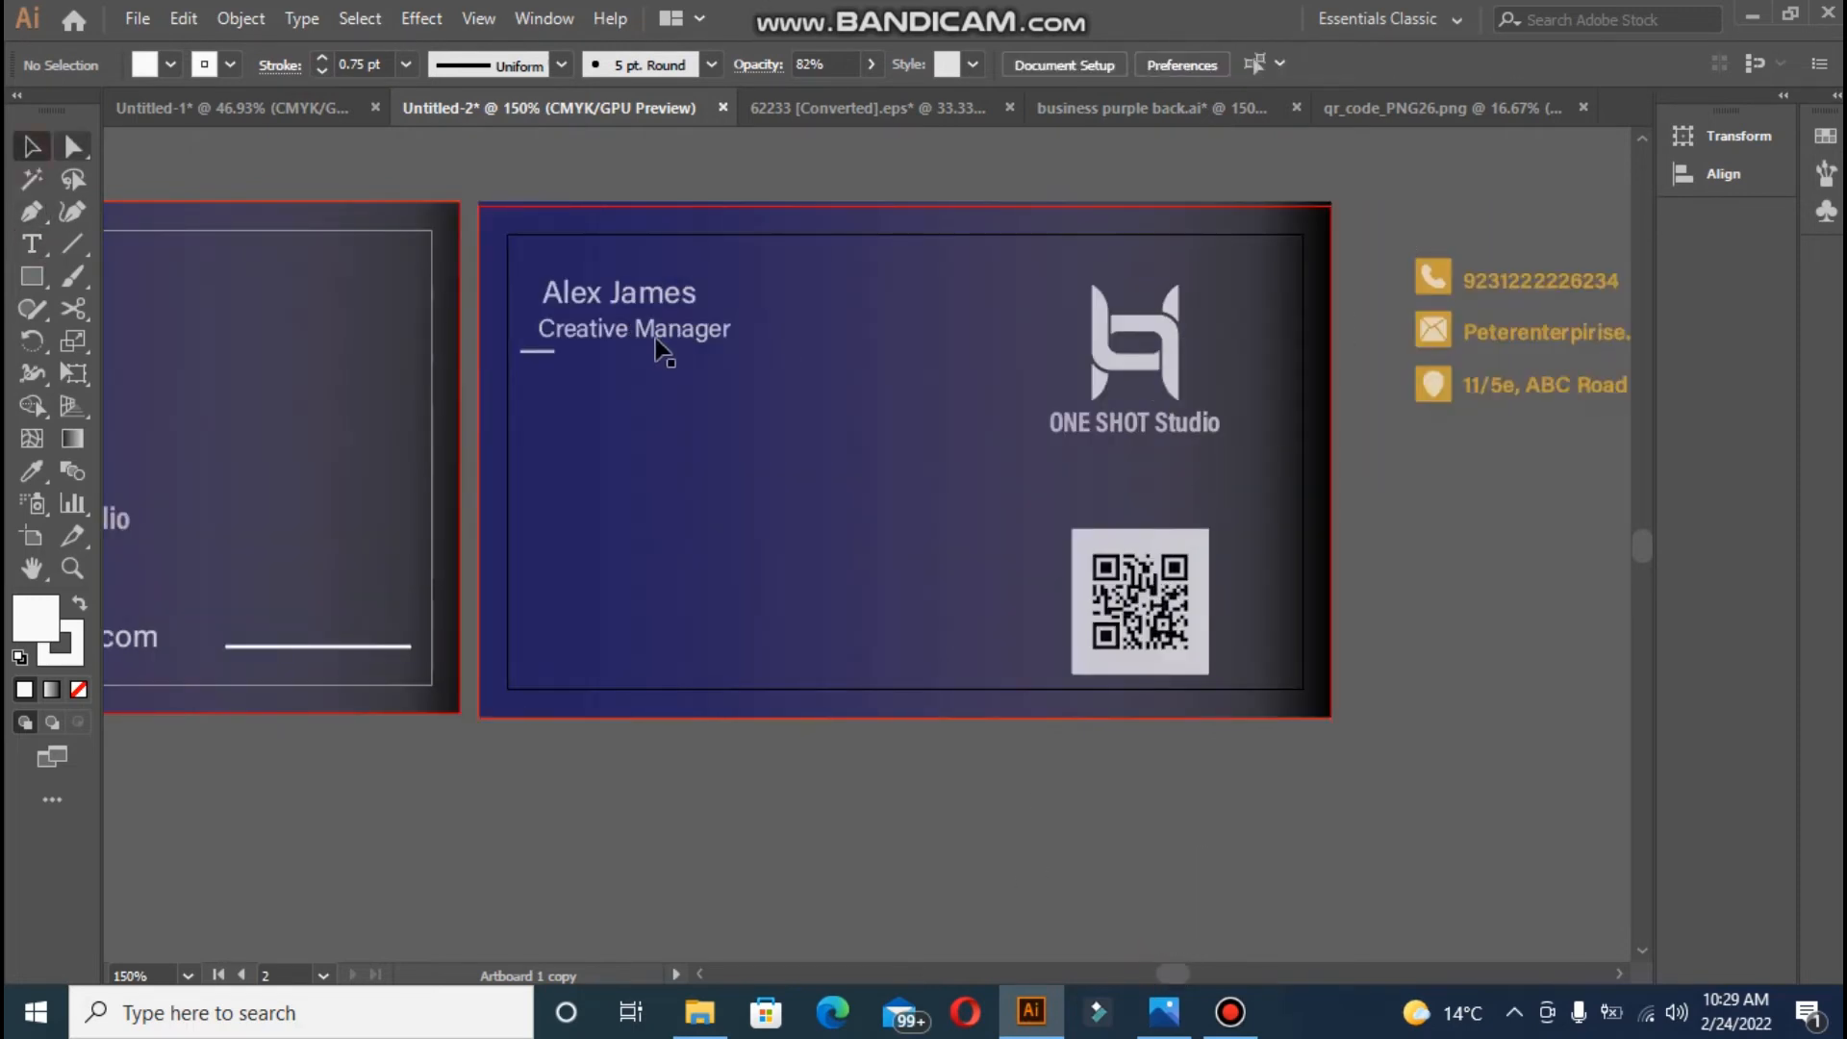
pyautogui.moveTo(1572, 437); pyautogui.dragTo(1573, 438)
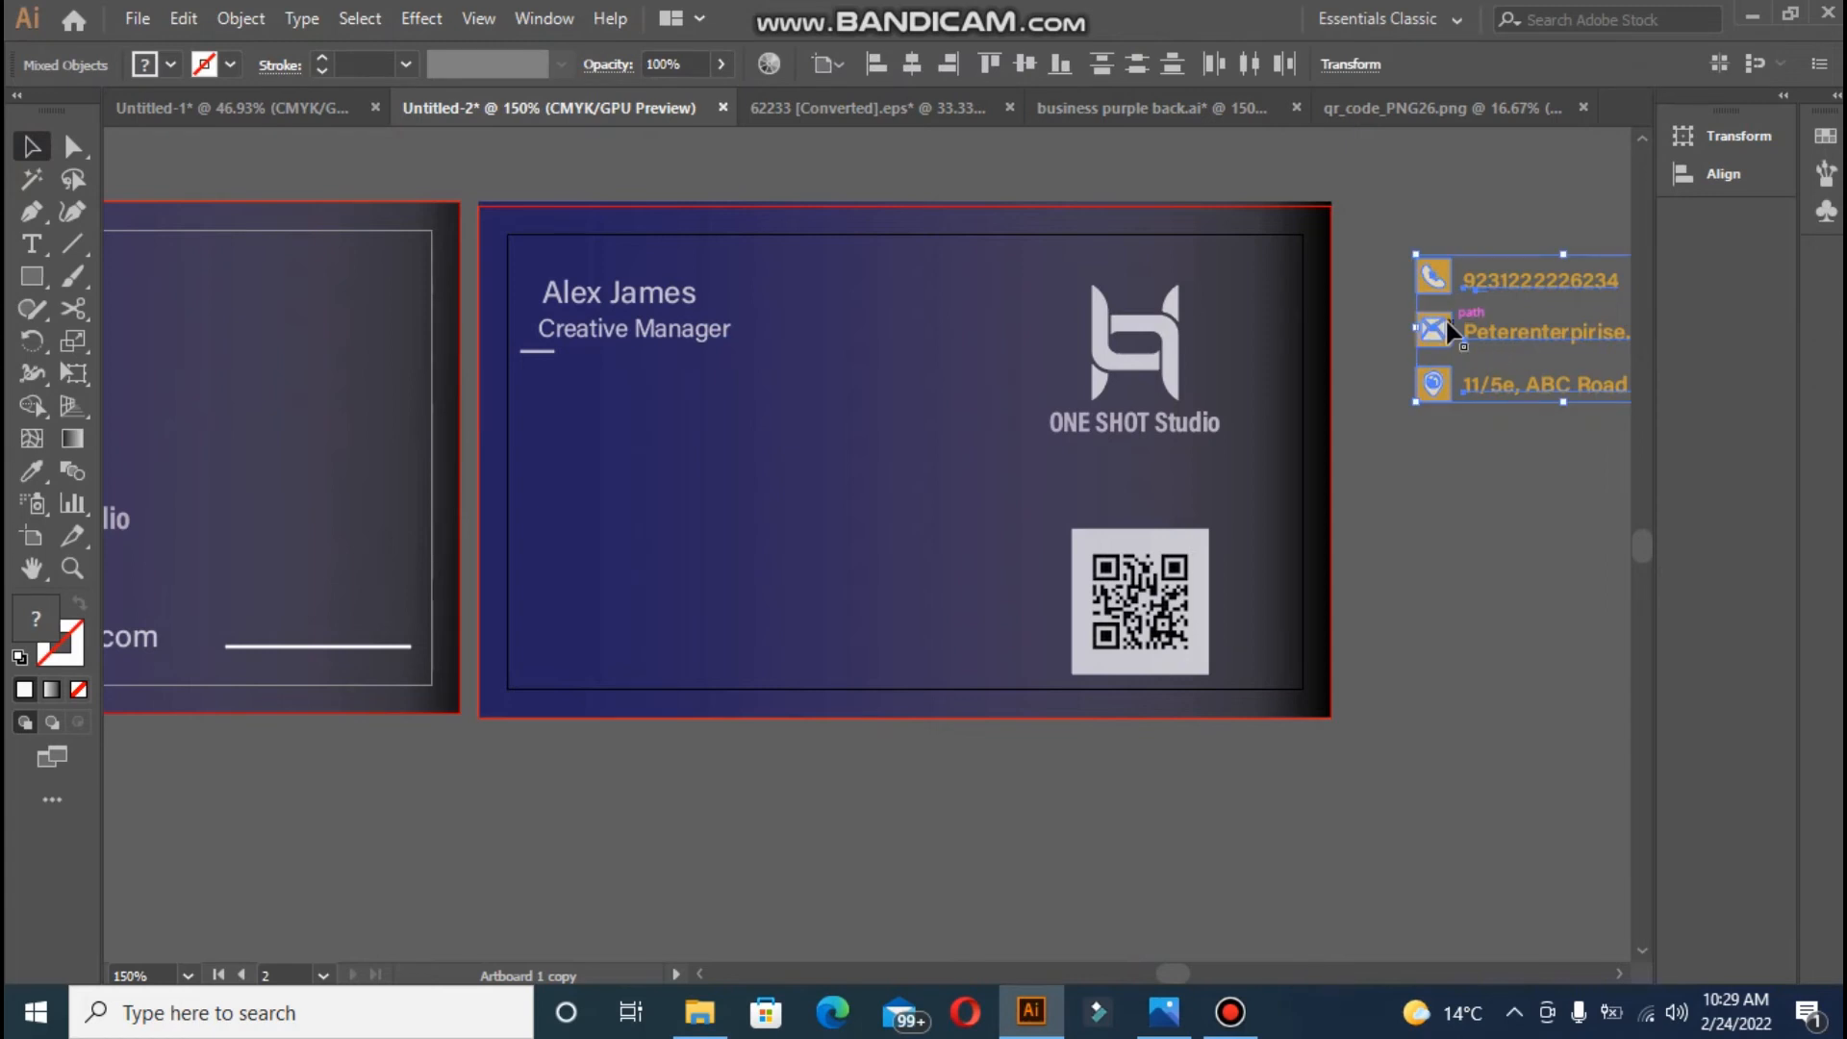
pyautogui.moveTo(1445, 318); pyautogui.dragTo(562, 454)
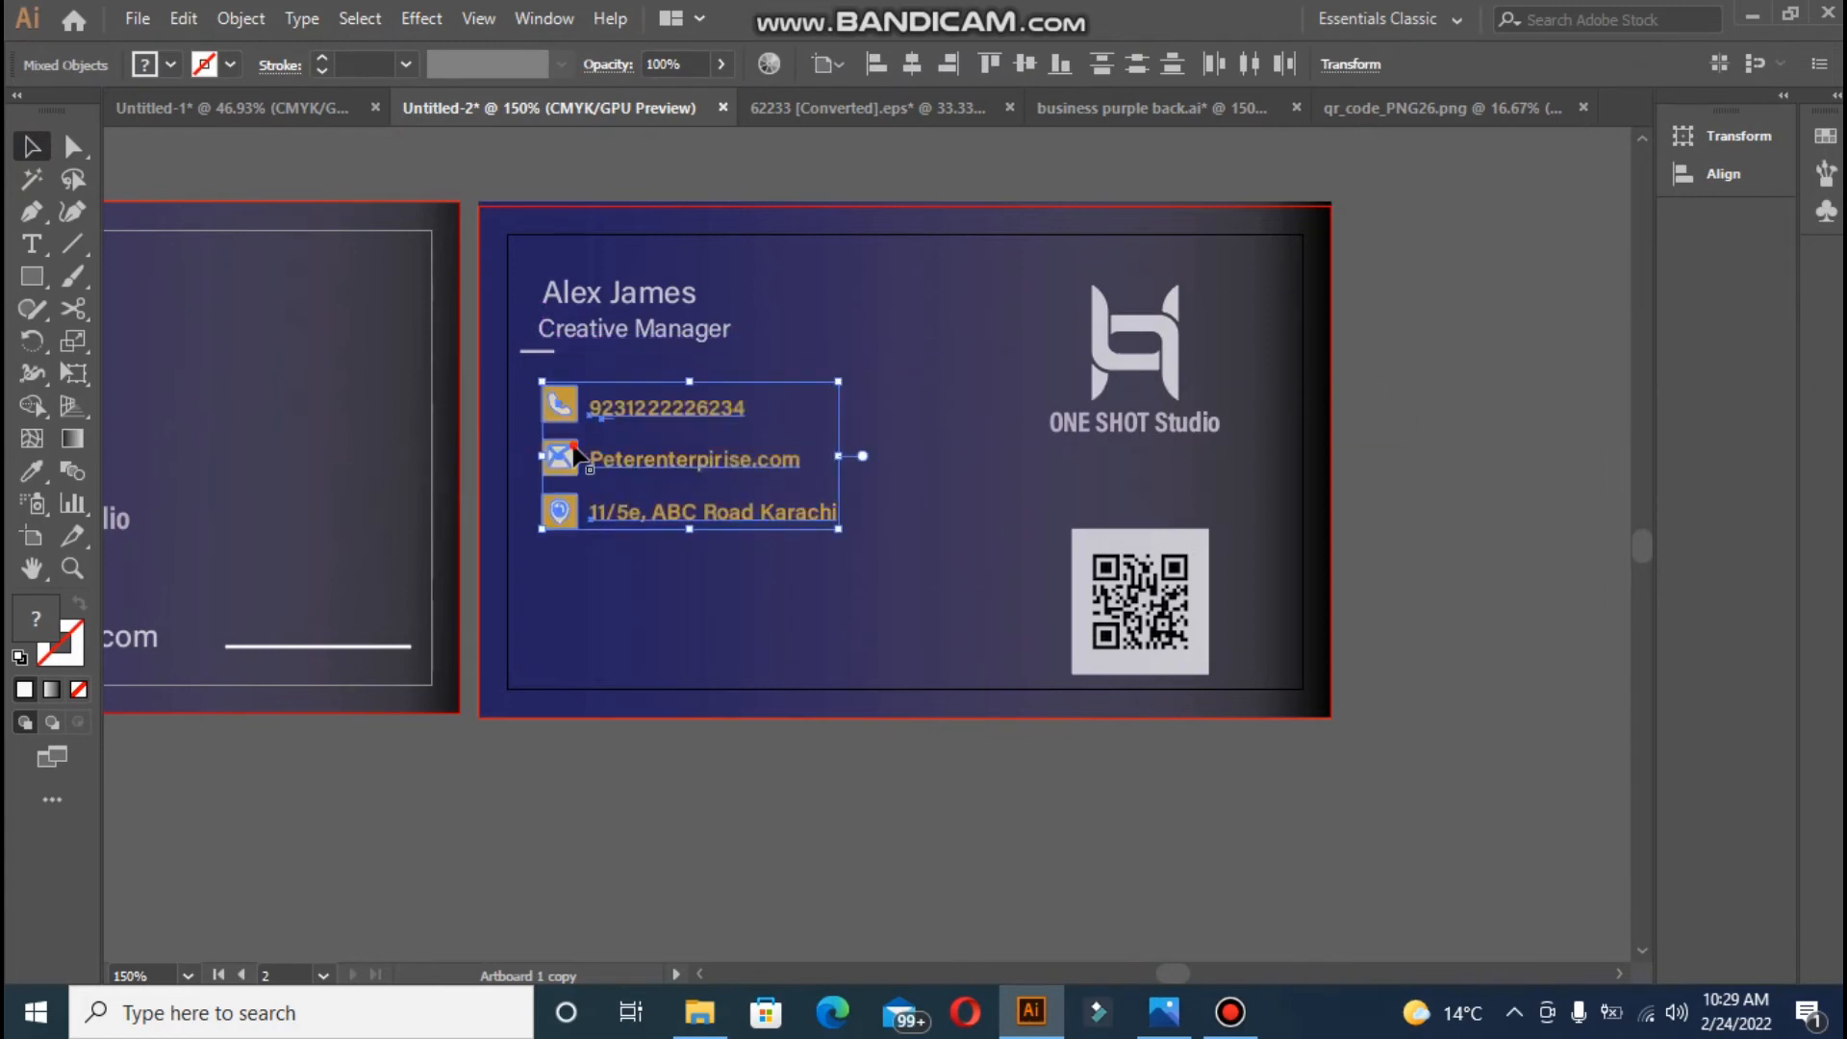
pyautogui.press('Right')
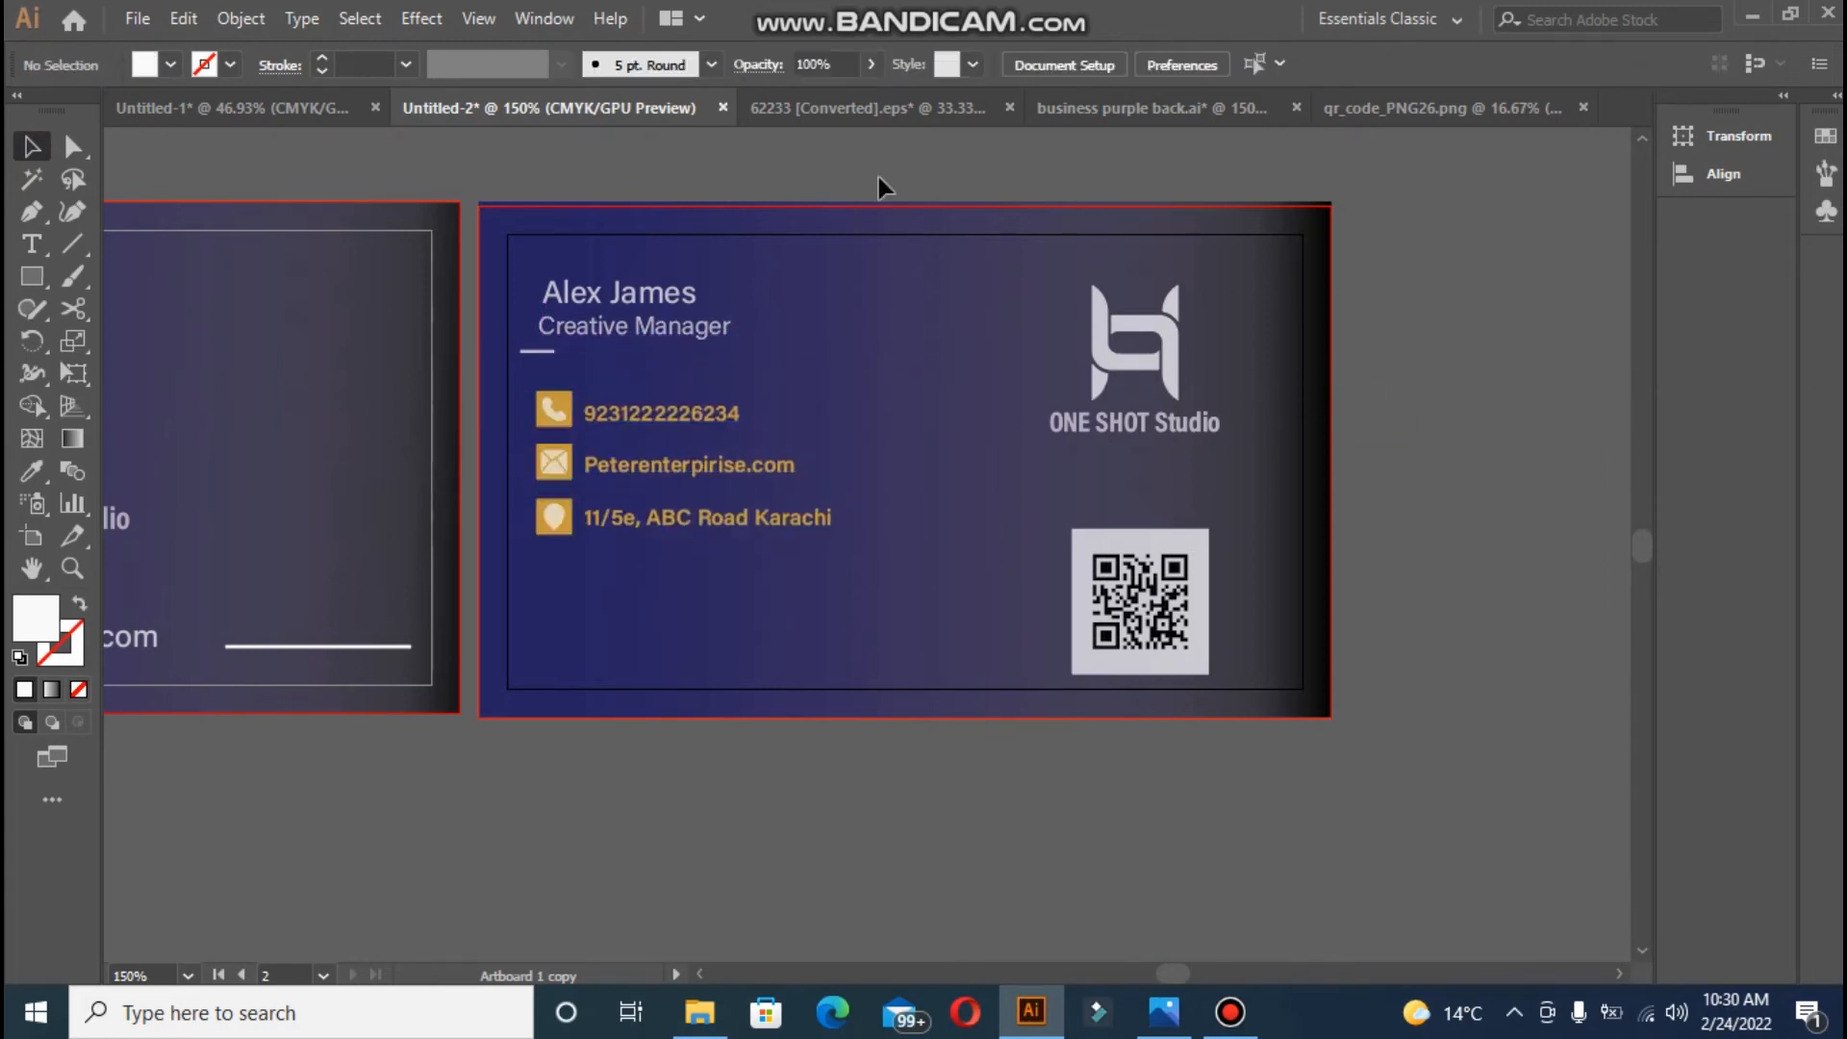
# - Give the icon squares the logo's light colour and fill the icon symbols with the card's dark blue
pyautogui.click(563, 524)
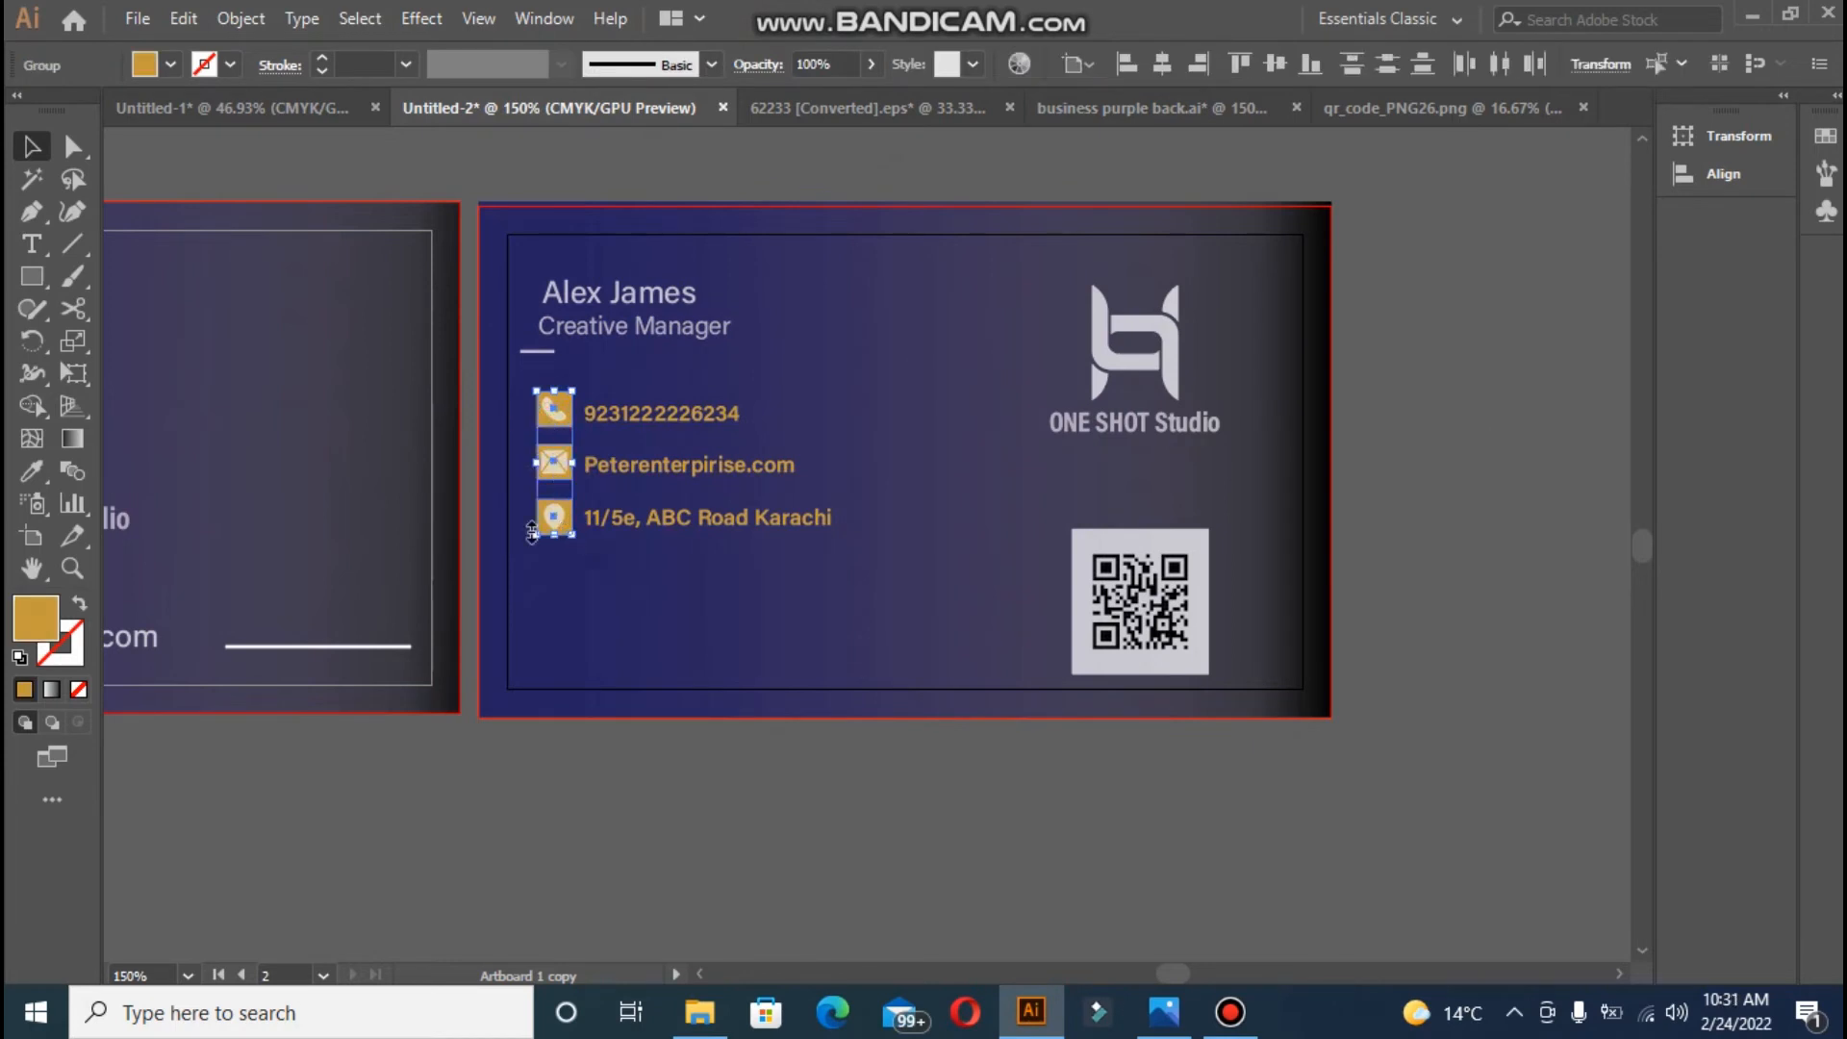
pyautogui.click(35, 471)
pyautogui.click(695, 295)
pyautogui.click(33, 147)
pyautogui.click(557, 416)
pyautogui.keyDown('shift'); pyautogui.click(555, 464); pyautogui.keyUp('shift')
pyautogui.keyDown('shift'); pyautogui.click(557, 514); pyautogui.keyUp('shift')
pyautogui.click(35, 471)
pyautogui.click(520, 433)
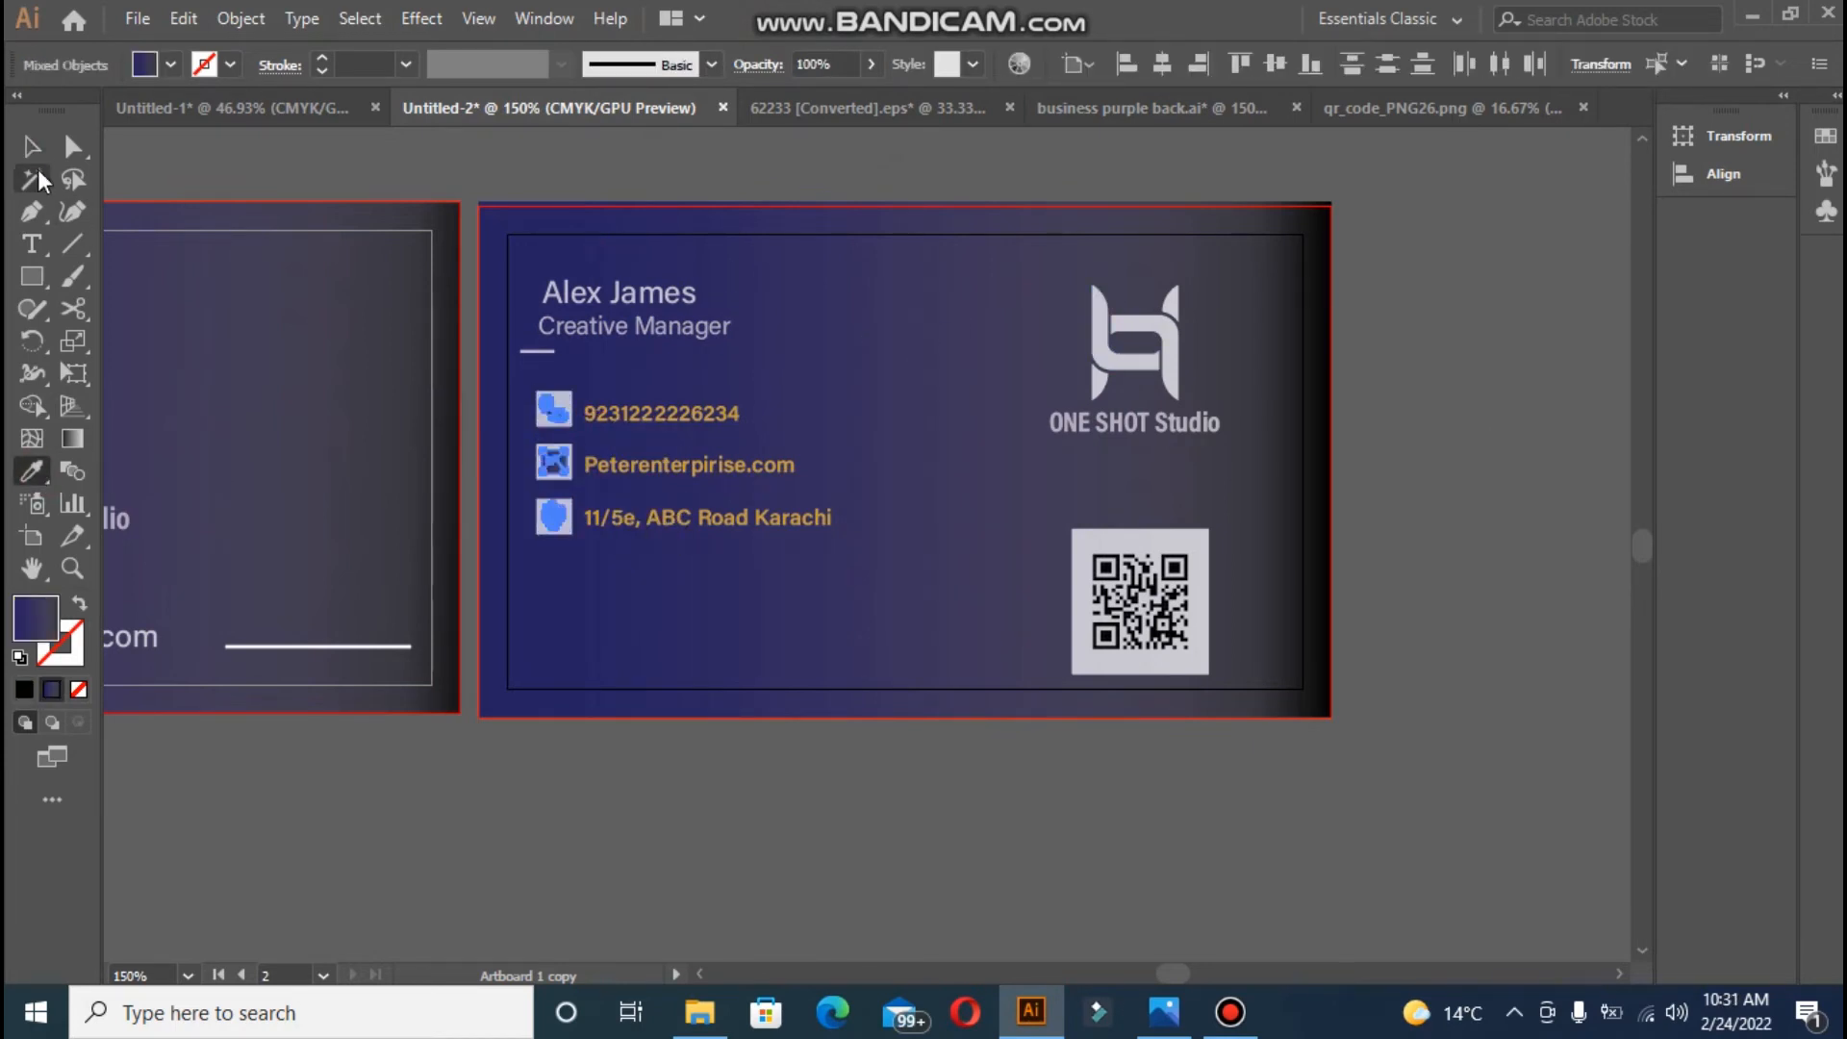
# - Recolour the phone, website and address text lines to the logo's light colour
pyautogui.click(33, 147)
pyautogui.click(664, 414)
pyautogui.keyDown('shift'); pyautogui.click(668, 465); pyautogui.keyUp('shift')
pyautogui.keyDown('shift'); pyautogui.click(673, 518); pyautogui.keyUp('shift')
pyautogui.click(33, 471)
pyautogui.click(1171, 332)
# - Select the whole contact block, icons included, and nudge it into place under the title
pyautogui.click(33, 147)
pyautogui.keyDown('shift'); pyautogui.click(557, 409); pyautogui.keyUp('shift')
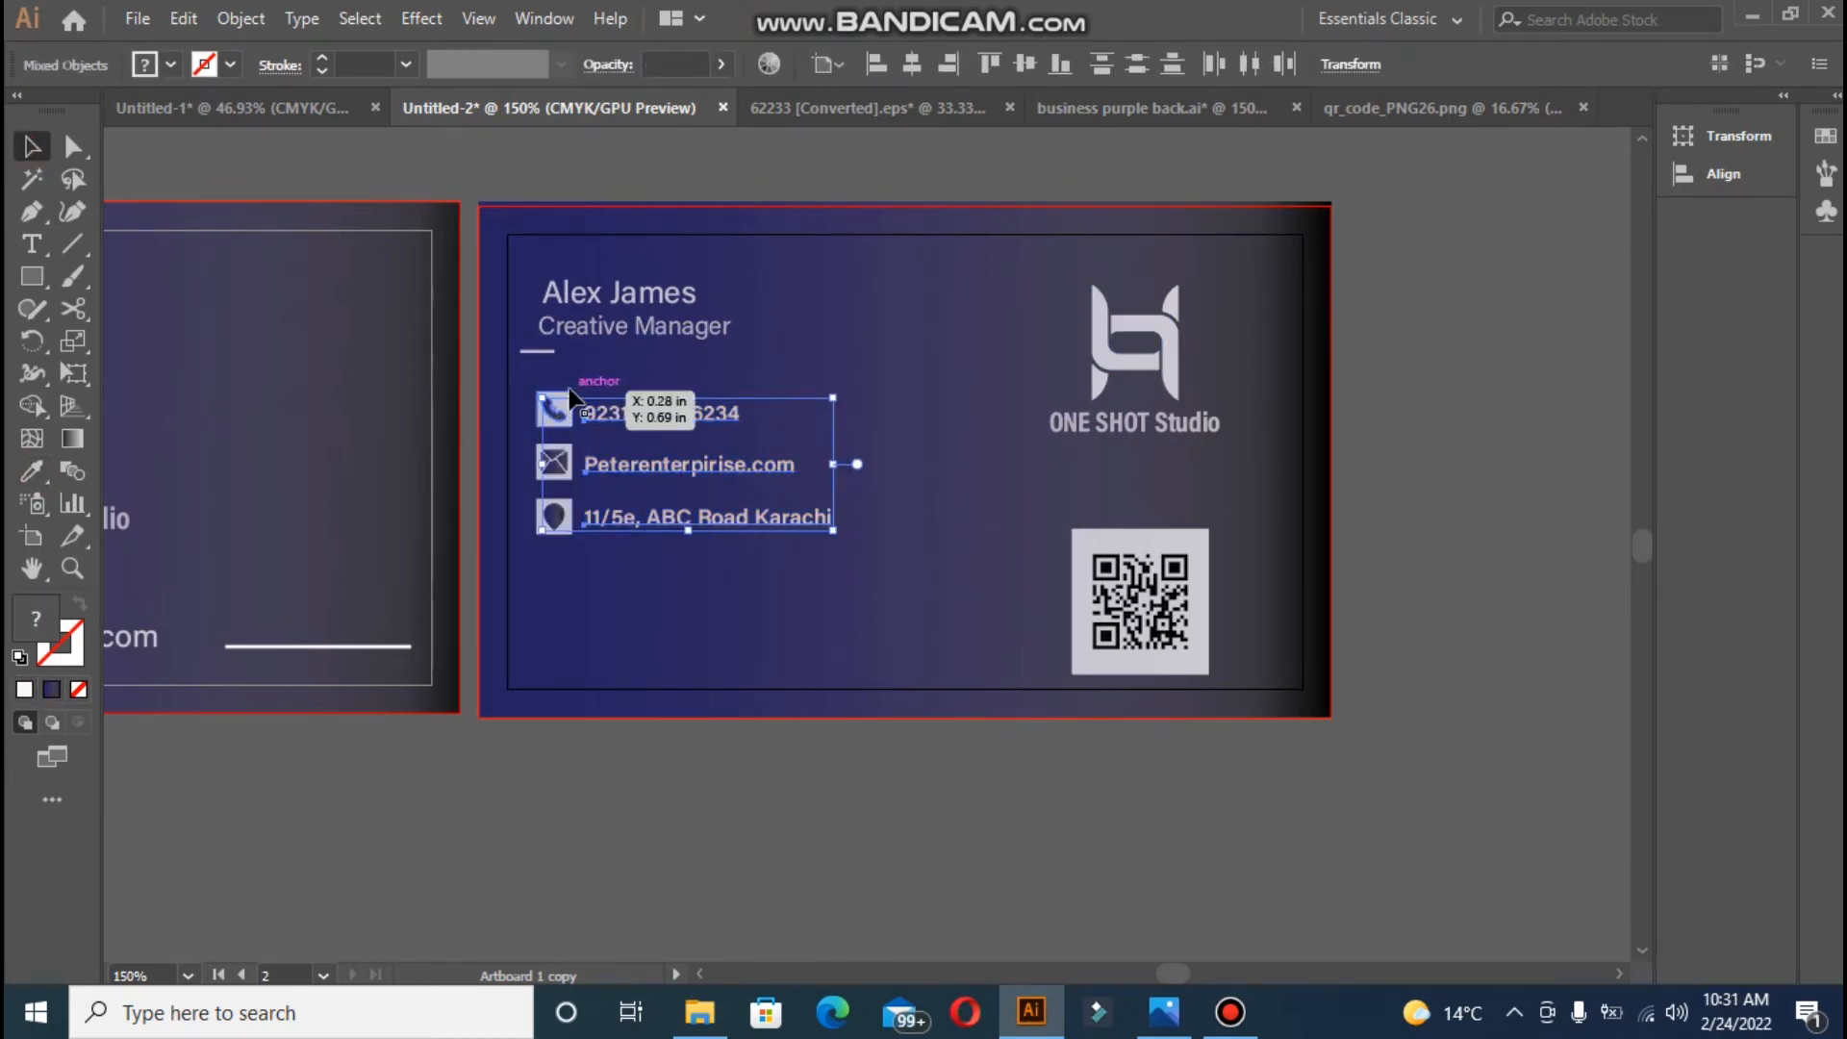
pyautogui.keyDown('shift'); pyautogui.click(568, 393); pyautogui.keyUp('shift')
pyautogui.keyDown('shift'); pyautogui.click(561, 454); pyautogui.keyUp('shift')
pyautogui.keyDown('shift'); pyautogui.click(570, 478); pyautogui.keyUp('shift')
pyautogui.keyDown('shift'); pyautogui.click(558, 520); pyautogui.keyUp('shift')
pyautogui.keyDown('shift'); pyautogui.click(568, 532); pyautogui.keyUp('shift')
pyautogui.press('Down')
pyautogui.press('Down')
pyautogui.press('Down')
pyautogui.press('Down')
pyautogui.press('Down')
pyautogui.press('Down')
pyautogui.press('Left')
pyautogui.press('Left')
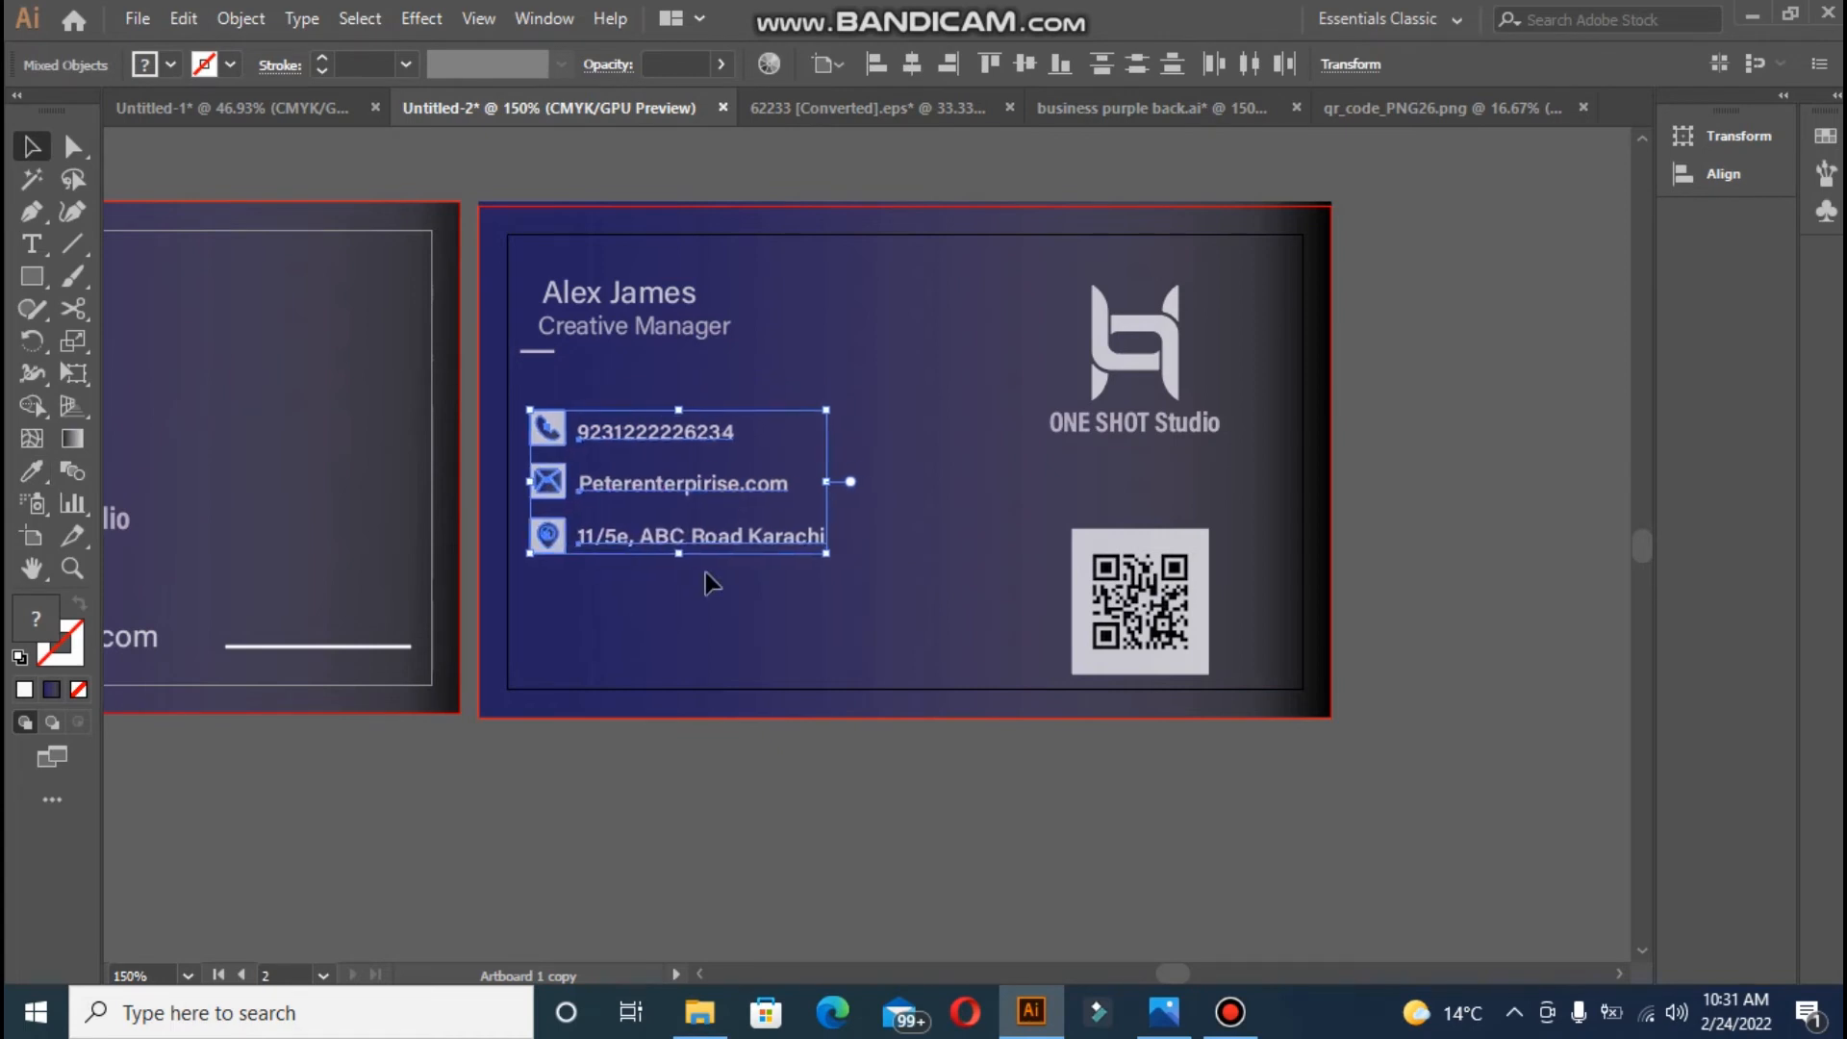
pyautogui.moveTo(639, 432); pyautogui.dragTo(644, 435)
pyautogui.press('Left')
pyautogui.press('Left')
pyautogui.click(754, 420)
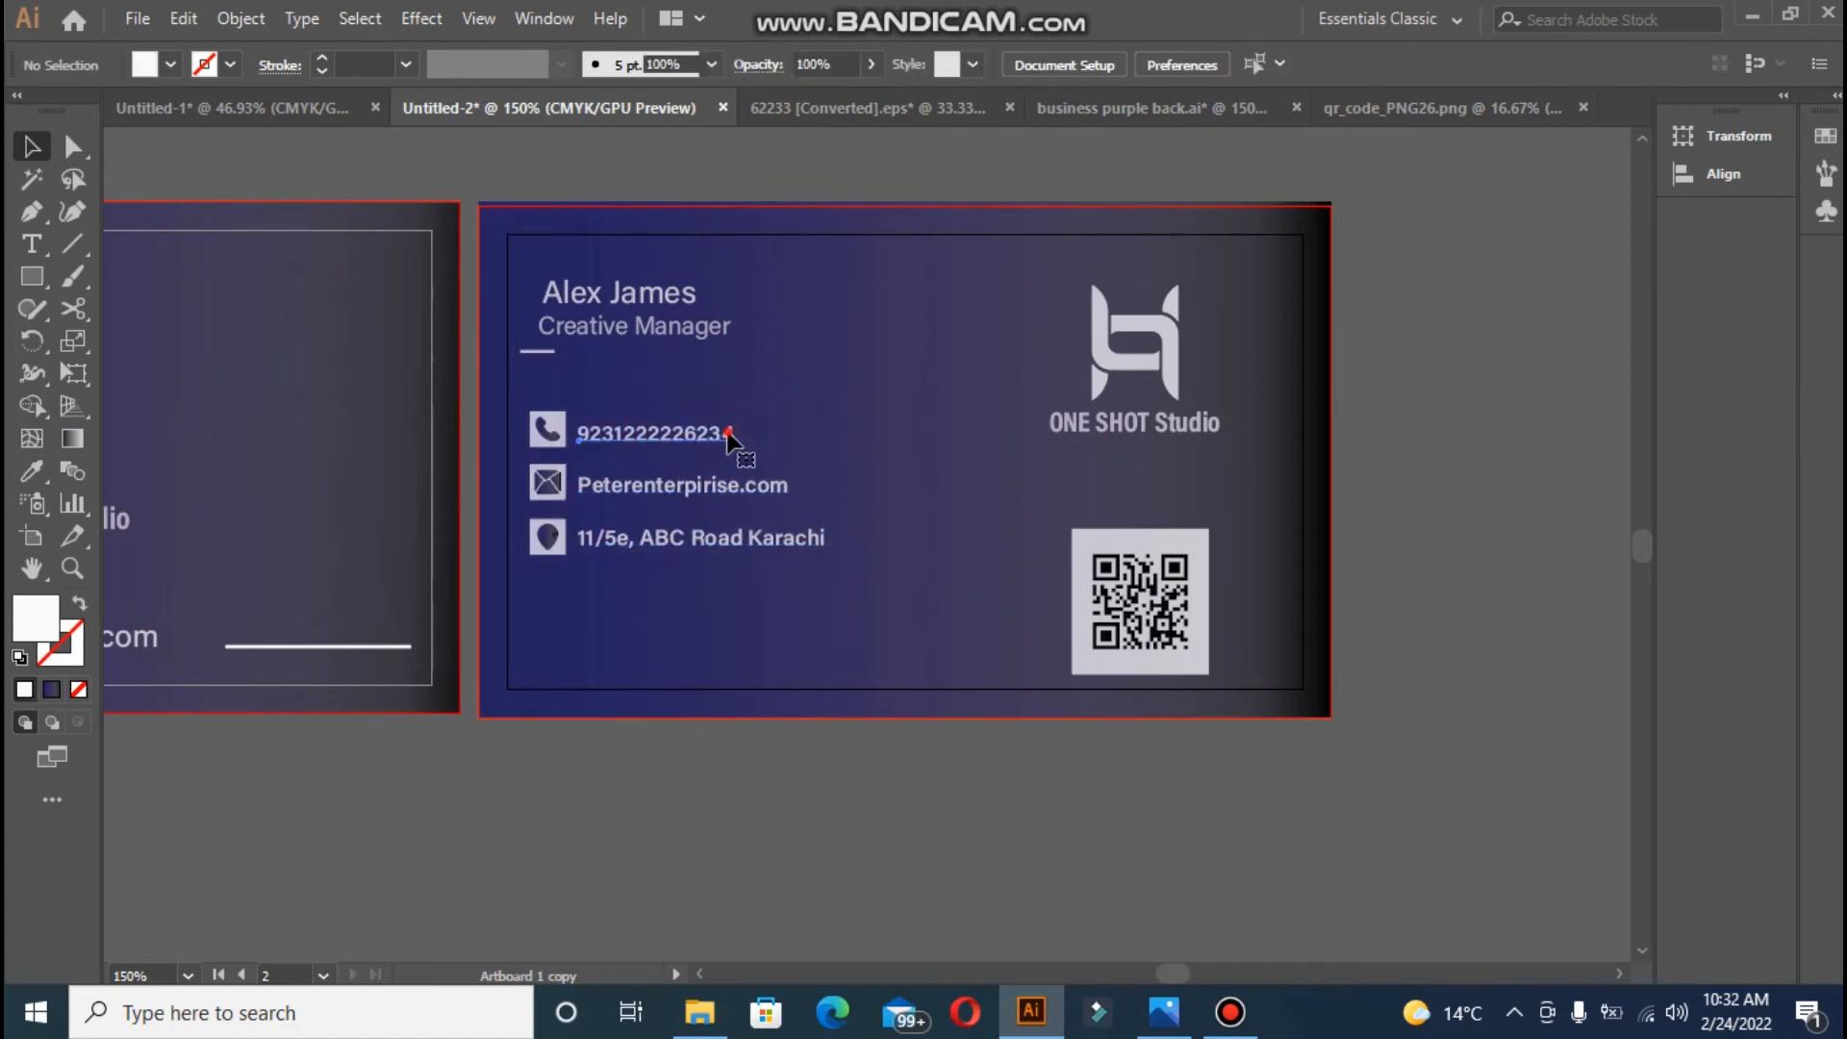
# - Shift the e-mail and address rows and their icons down to make room
pyautogui.doubleClick(728, 433)
pyautogui.click(31, 145)
pyautogui.click(558, 476)
pyautogui.keyDown('shift'); pyautogui.click(560, 534); pyautogui.keyUp('shift')
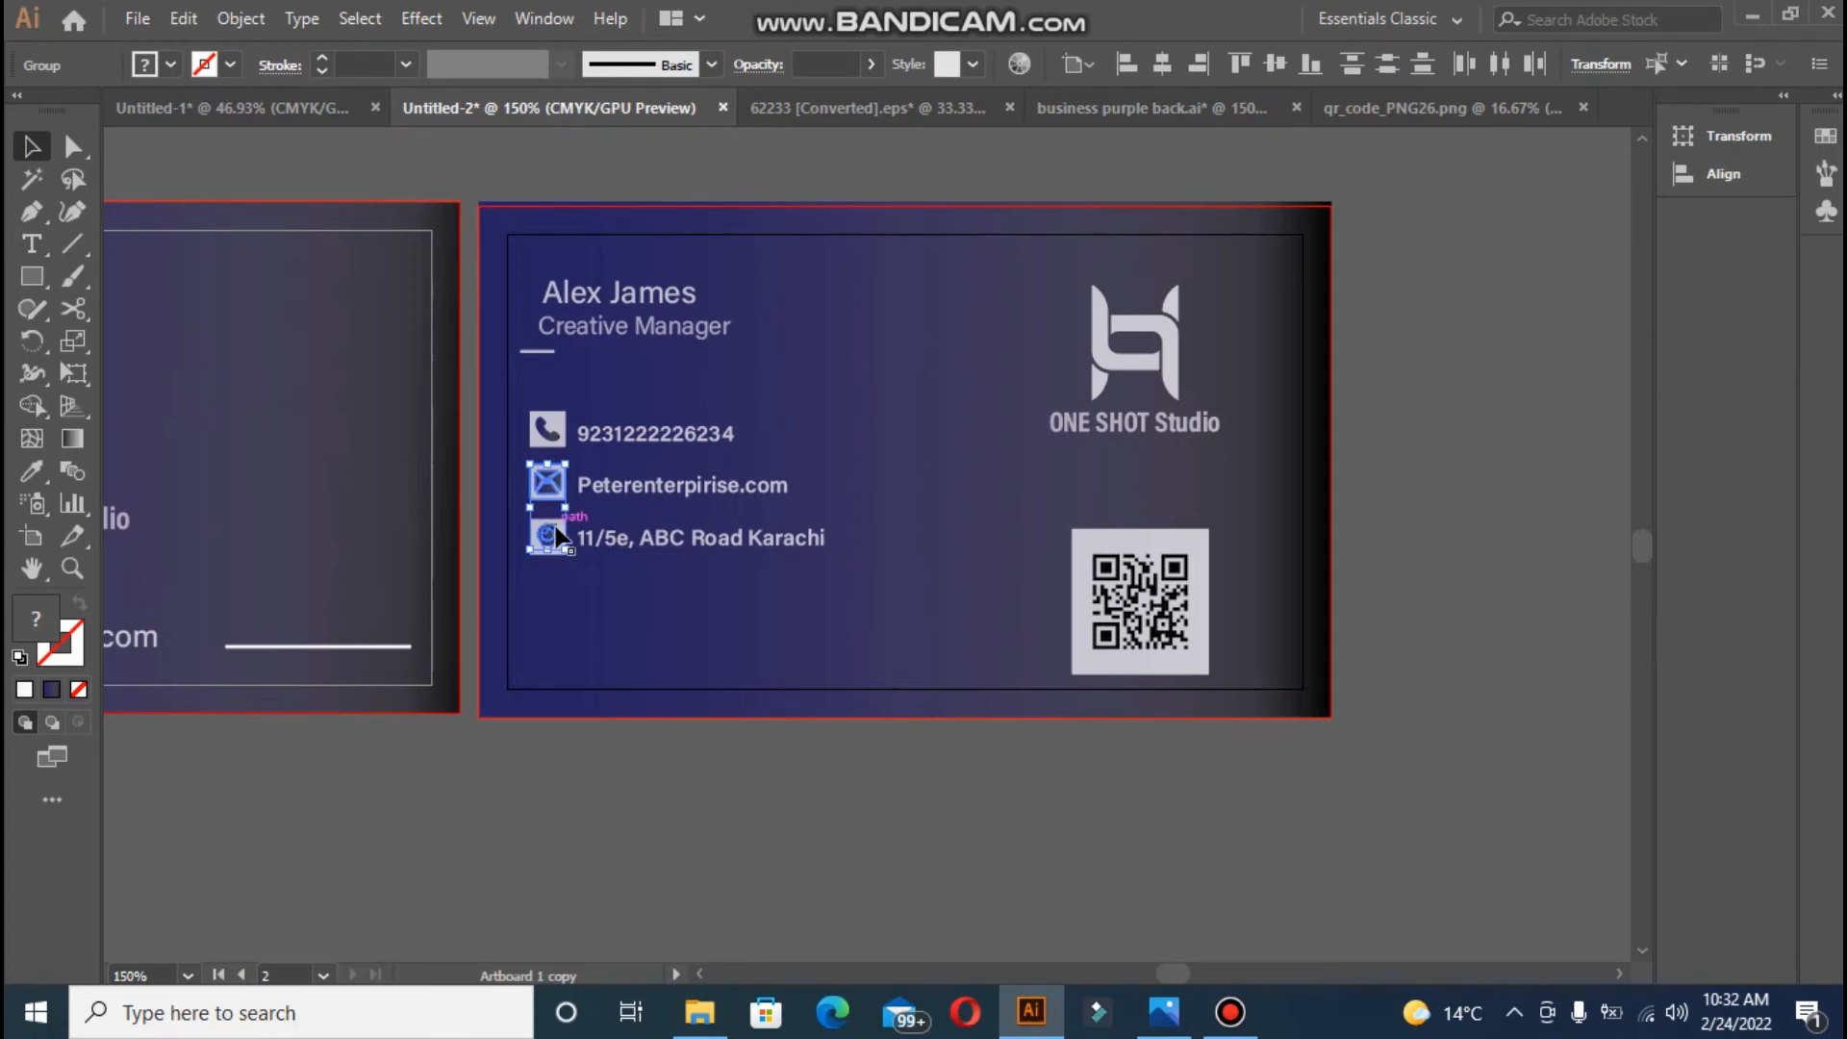
pyautogui.press('Down')
pyautogui.press('Down')
pyautogui.press('Down')
pyautogui.press('Down')
pyautogui.press('Down')
pyautogui.press('Down')
pyautogui.click(639, 450)
# - Add a second phone number line below the first and colour it white
pyautogui.doubleClick(733, 433)
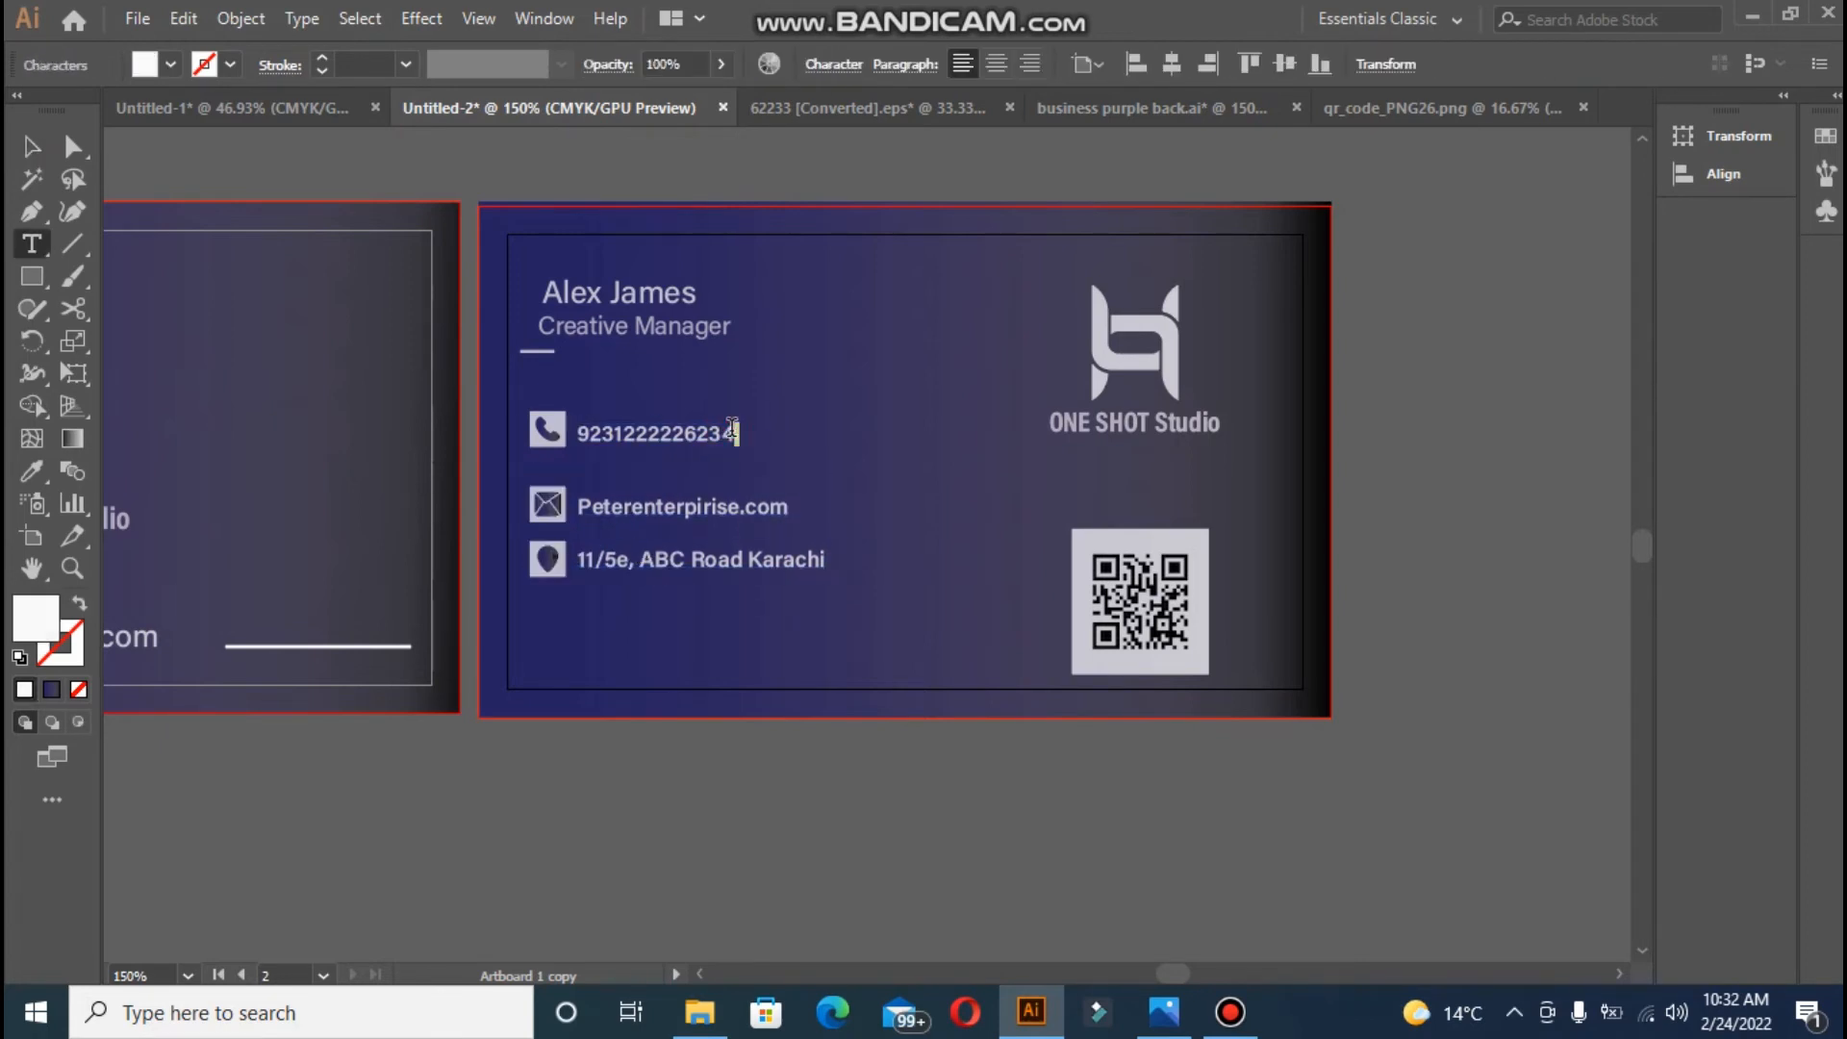
pyautogui.click(32, 148)
pyautogui.click(31, 244)
pyautogui.click(576, 449)
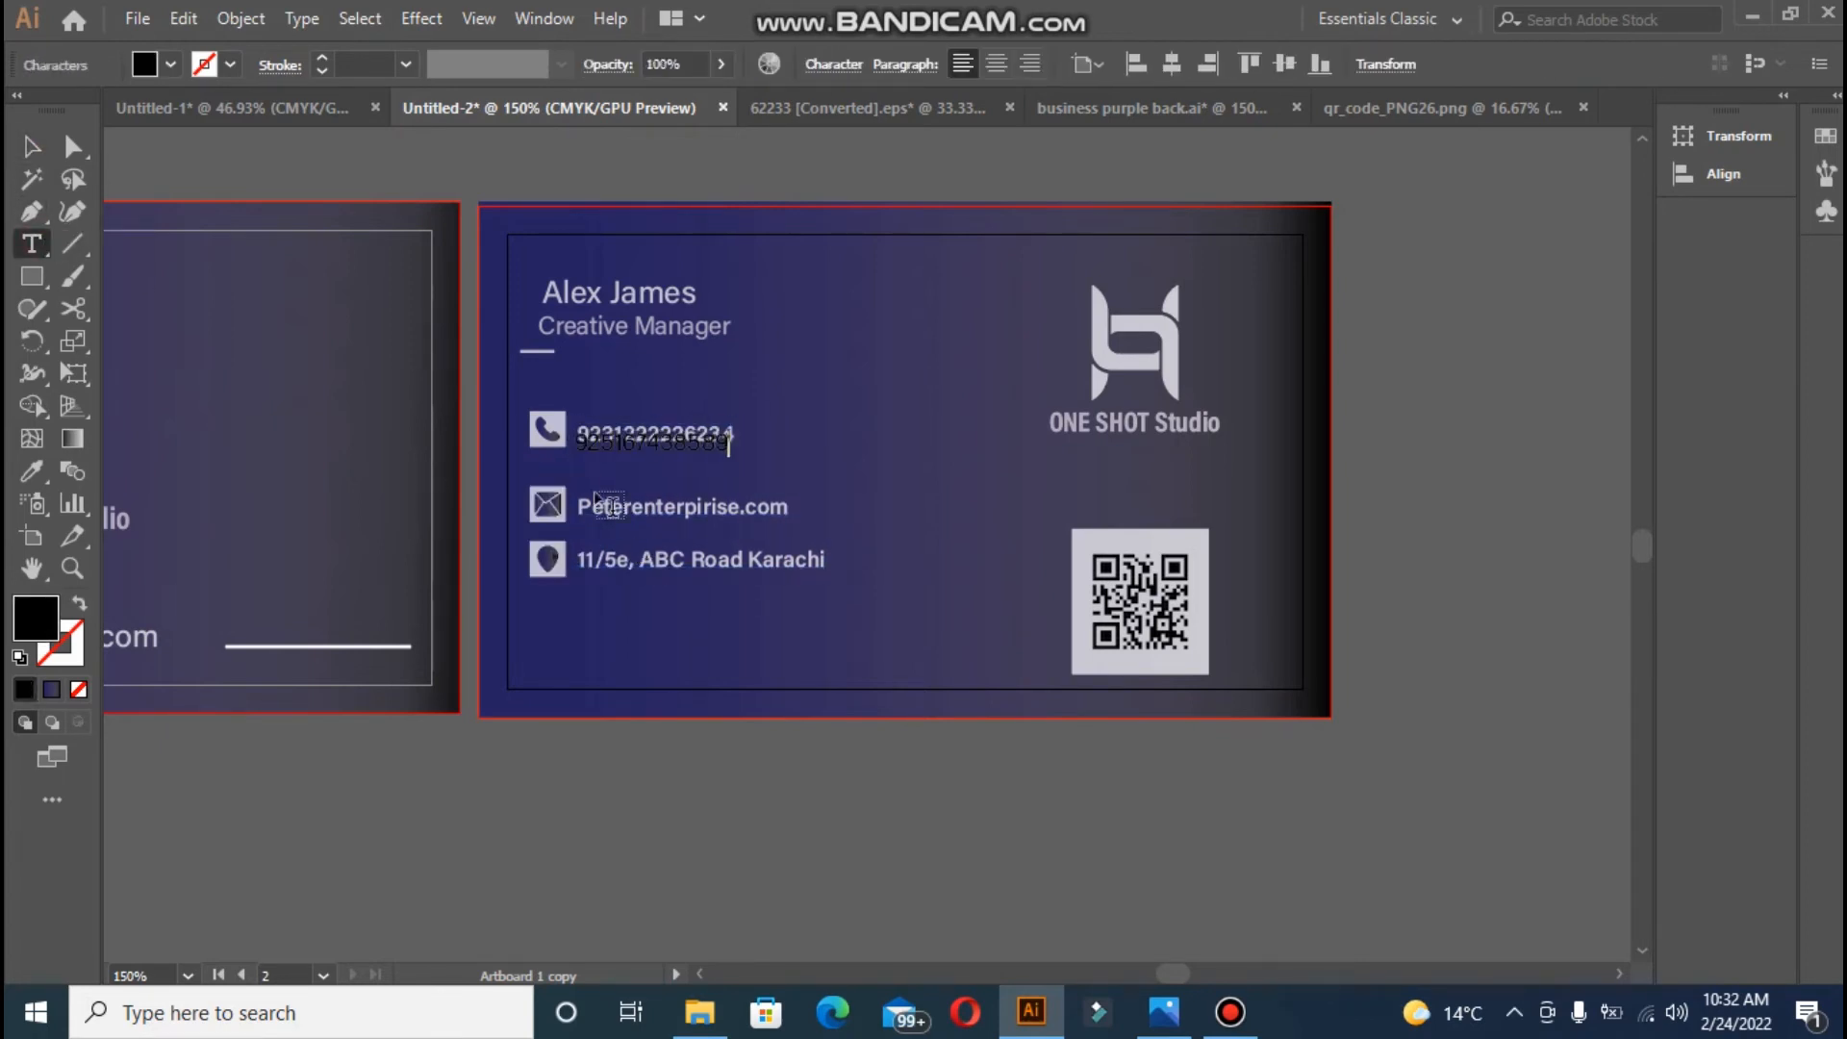
pyautogui.click(32, 147)
pyautogui.moveTo(589, 449); pyautogui.dragTo(591, 468)
pyautogui.click(32, 471)
pyautogui.click(536, 423)
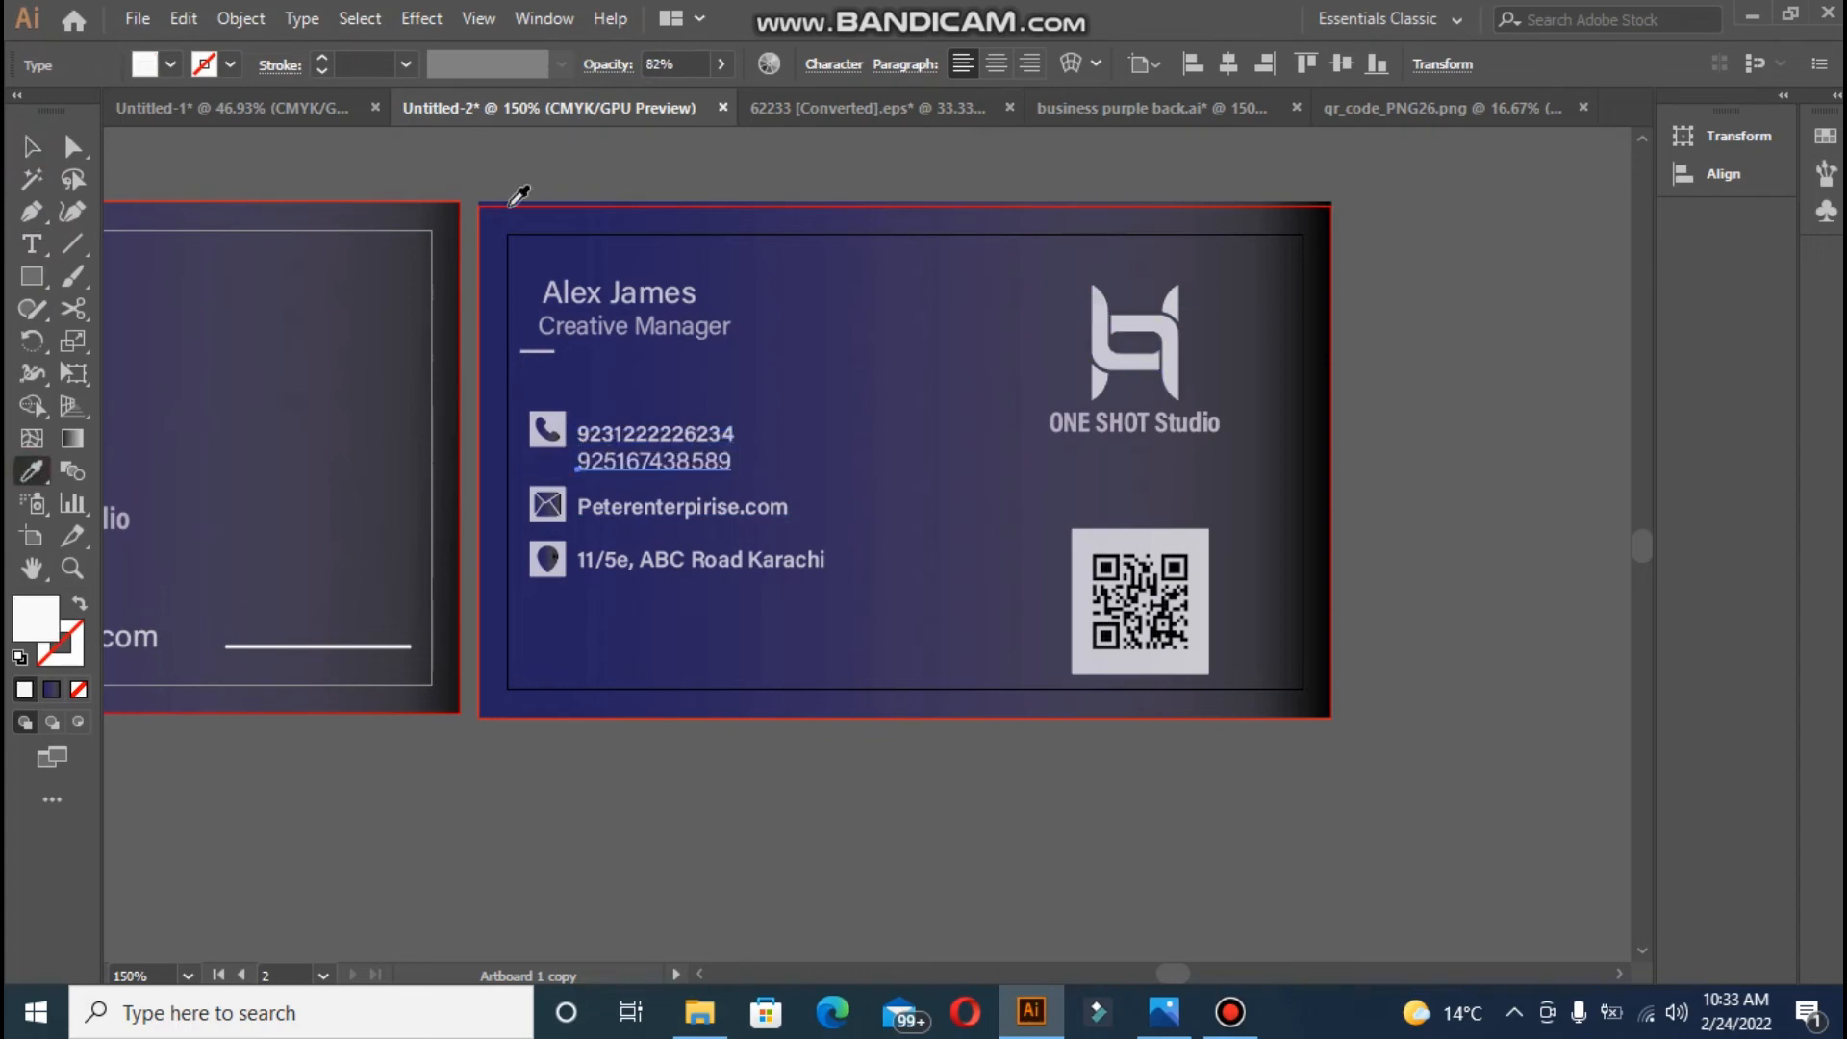
pyautogui.click(32, 147)
pyautogui.click(518, 385)
# - Make the phone glyph white
pyautogui.click(531, 440)
pyautogui.press('Delete')
pyautogui.hotkey('ctrl', 'z')
pyautogui.click(617, 487)
pyautogui.click(551, 430)
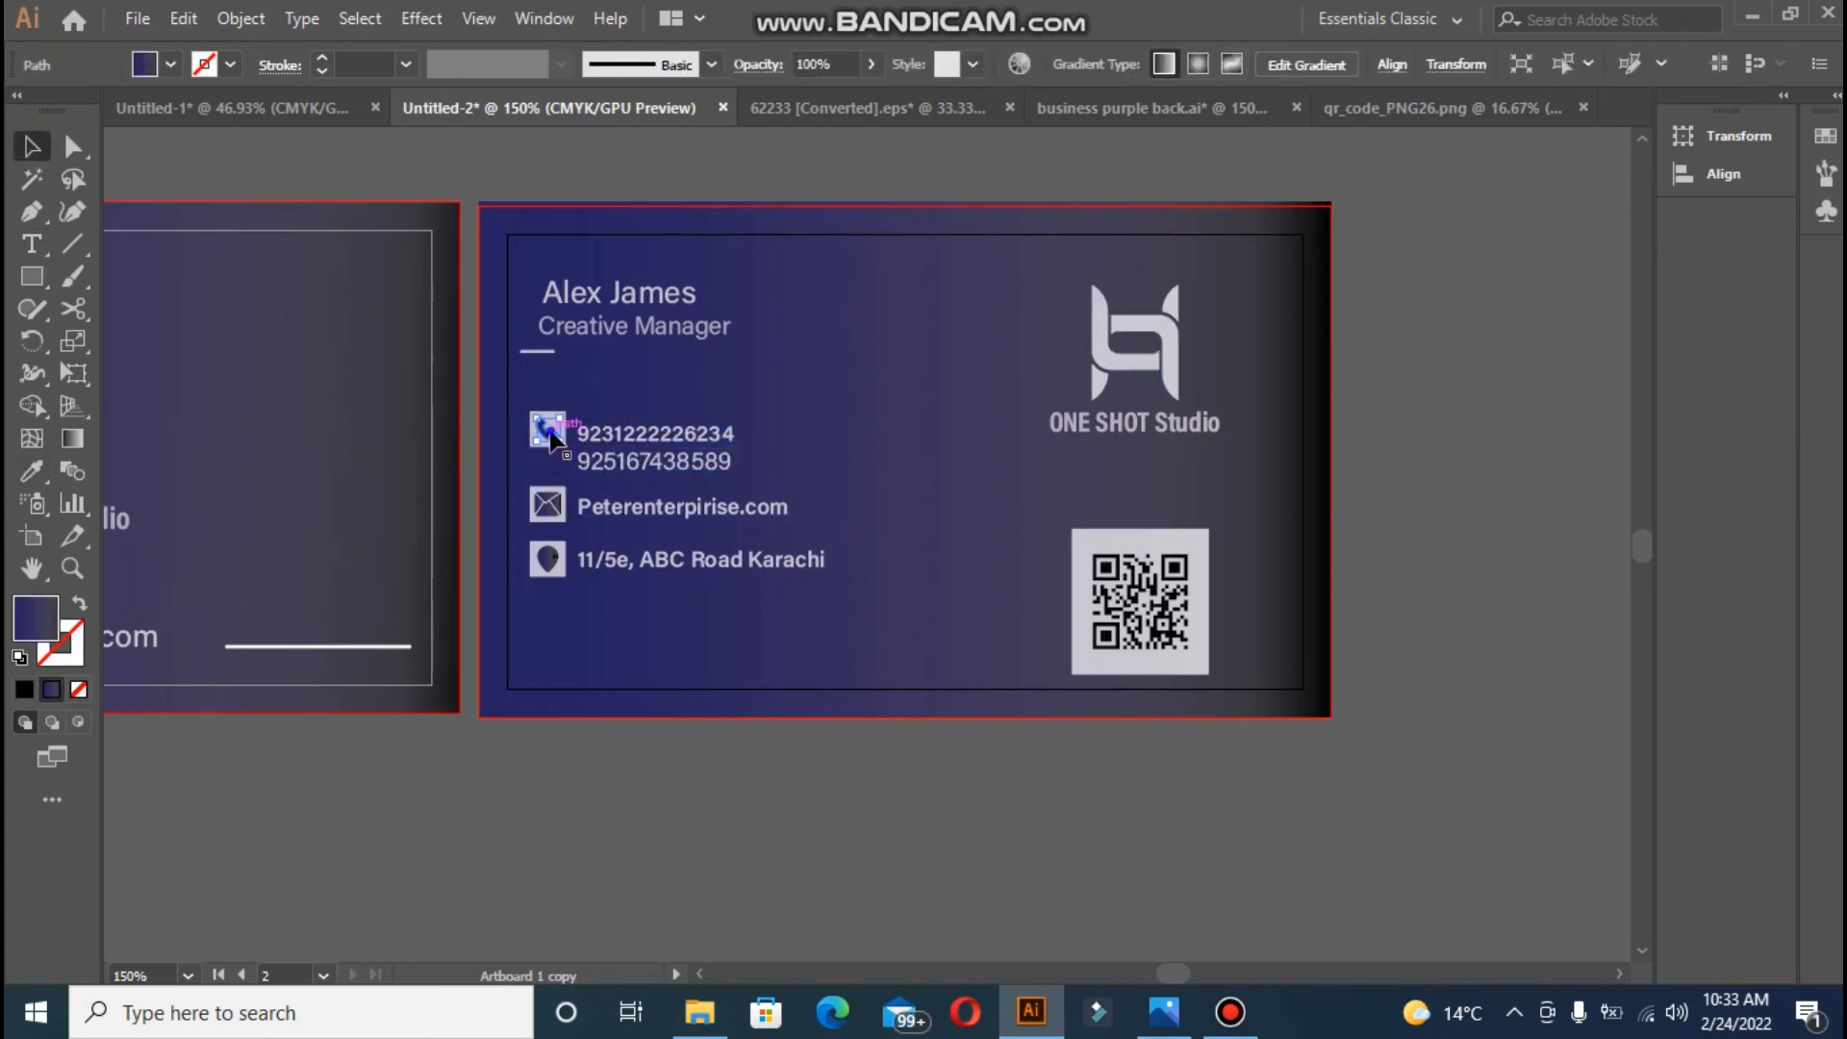
pyautogui.rightClick(550, 424)
pyautogui.click(37, 472)
pyautogui.click(535, 423)
pyautogui.click(31, 148)
# - Delete the white square behind the phone glyph, then reposition and resize the glyph
pyautogui.click(520, 387)
pyautogui.click(561, 416)
pyautogui.press('Delete')
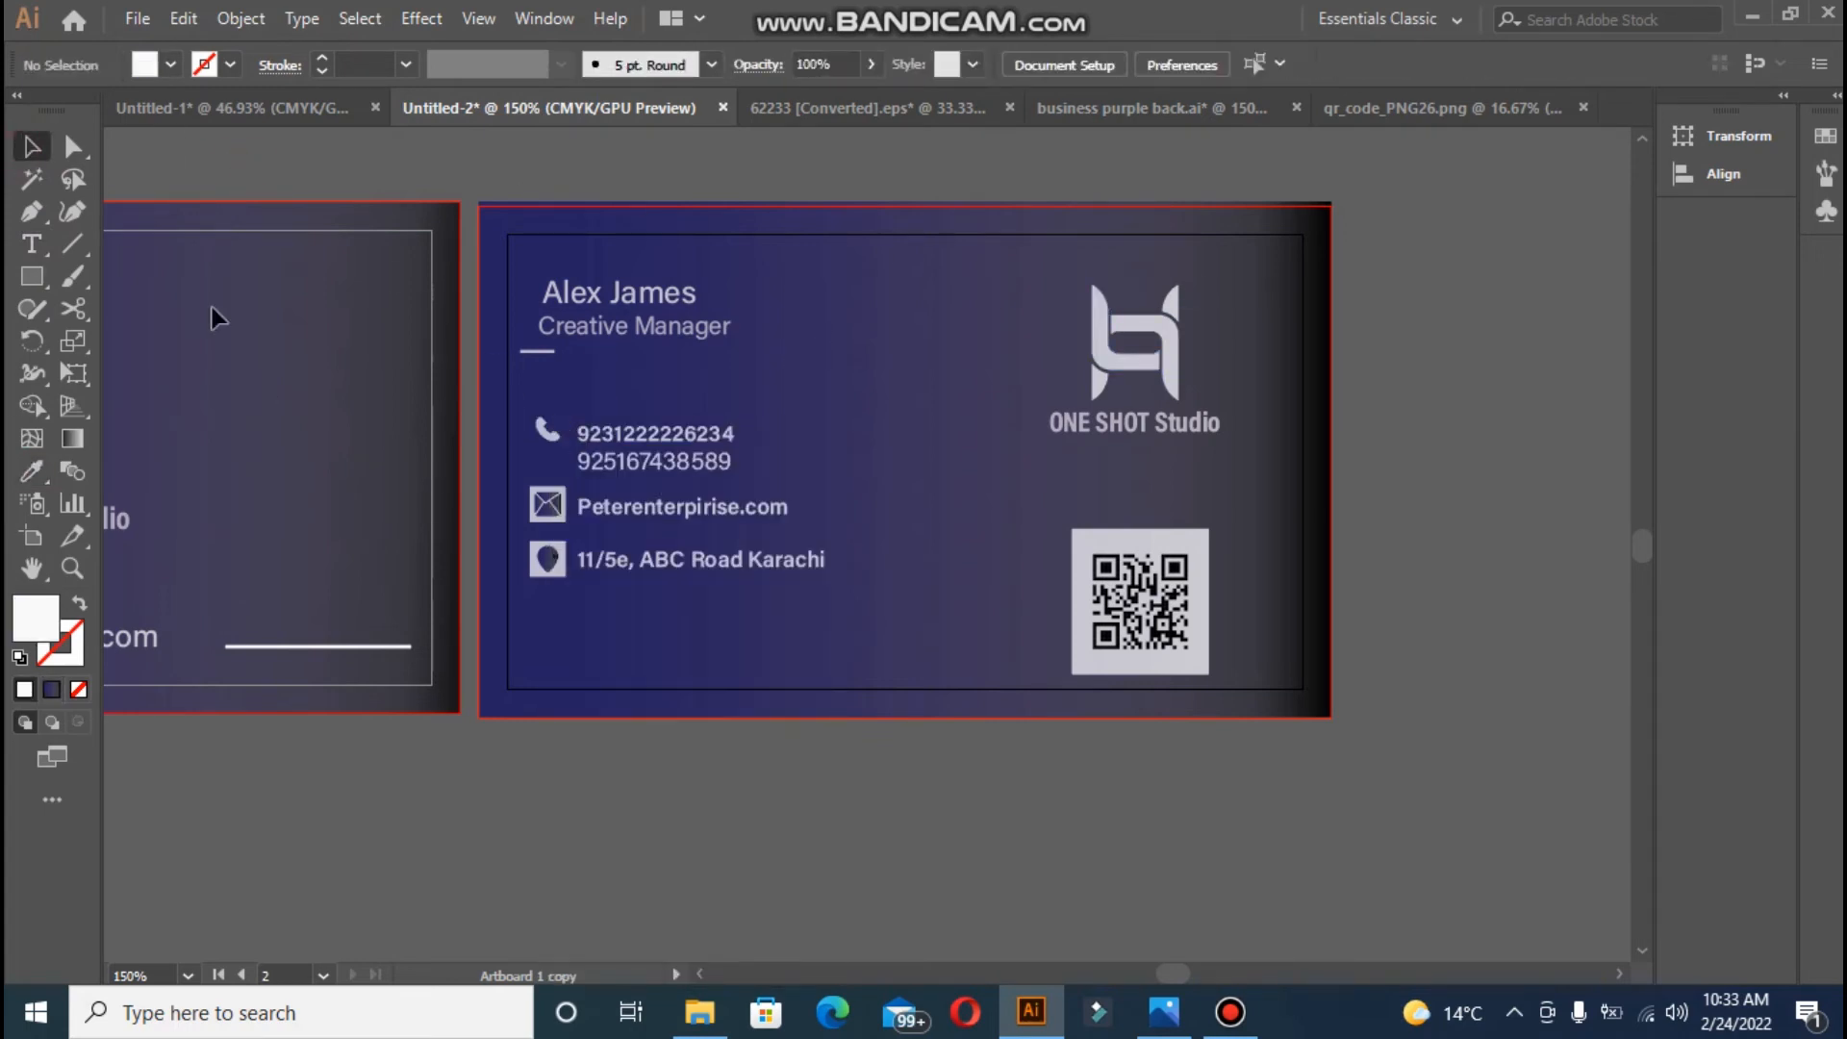
pyautogui.moveTo(547, 431); pyautogui.dragTo(561, 458)
pyautogui.click(557, 460)
pyautogui.click(576, 416)
pyautogui.click(557, 450)
# - Add a new text line containing the e-mail address
pyautogui.click(853, 194)
pyautogui.doubleClick(602, 523)
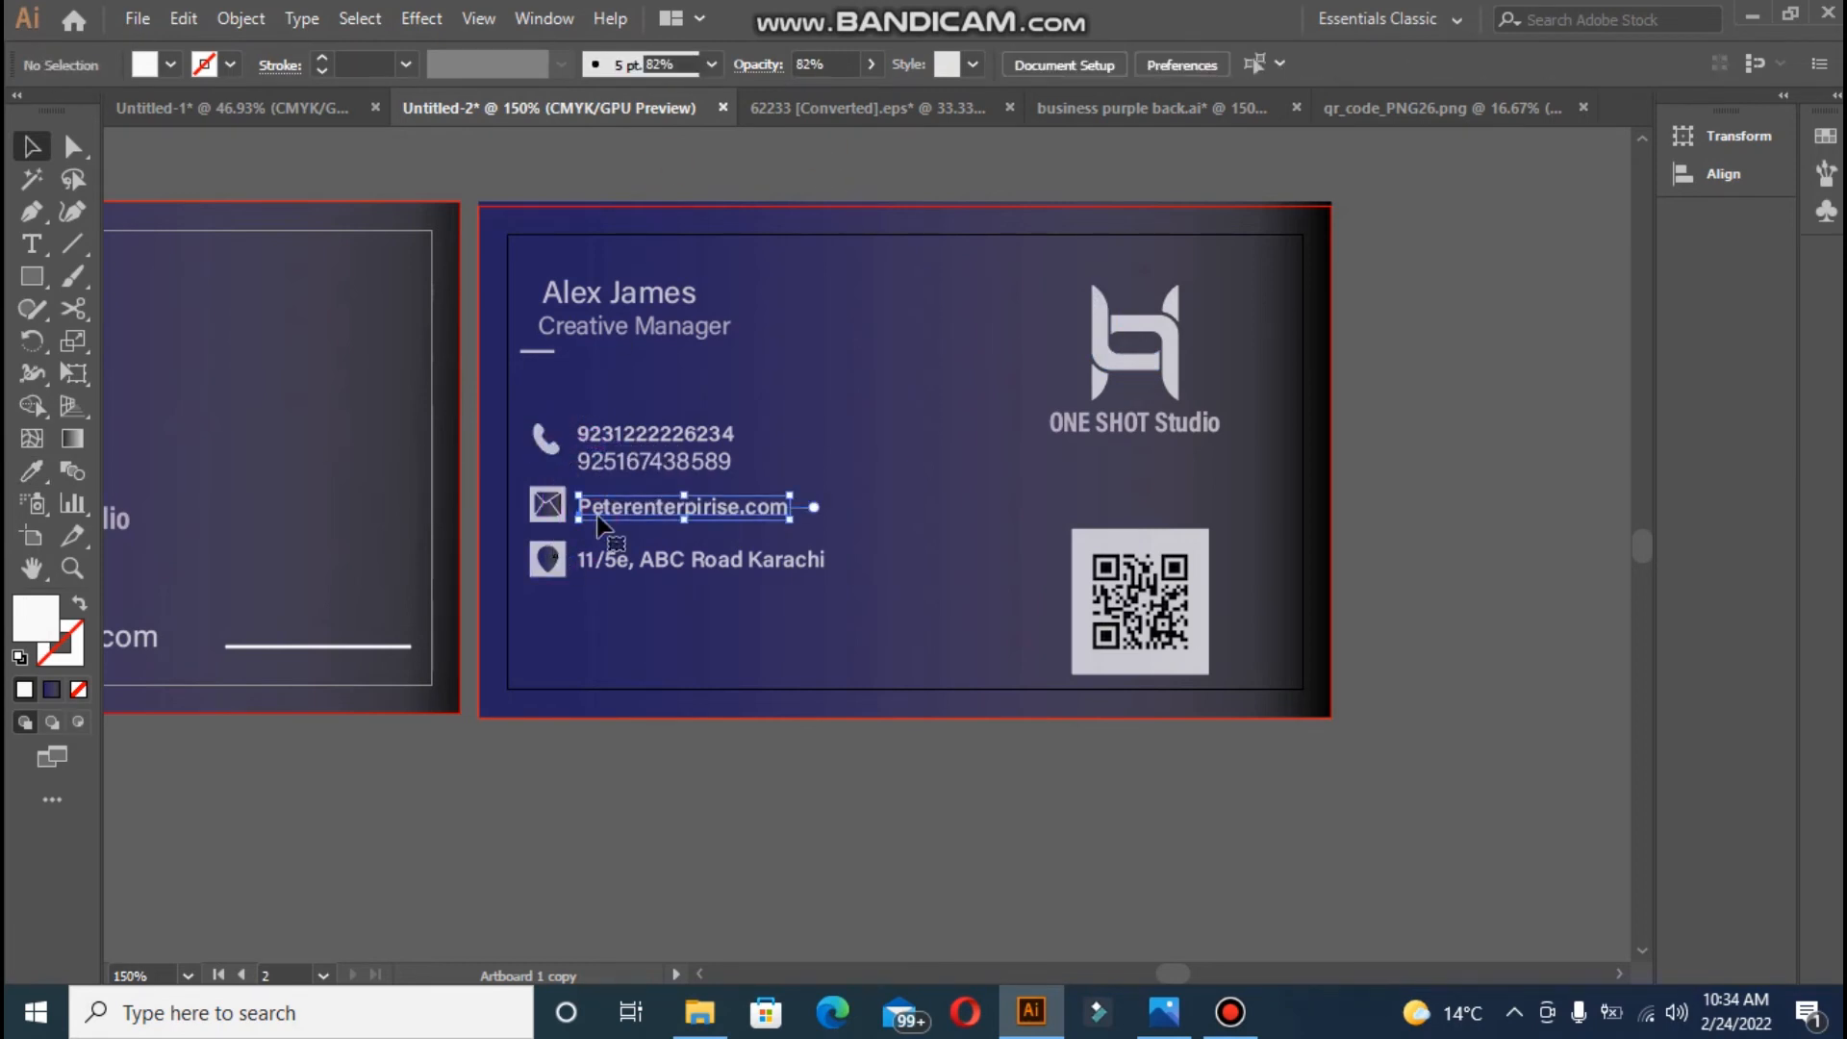
pyautogui.click(602, 524)
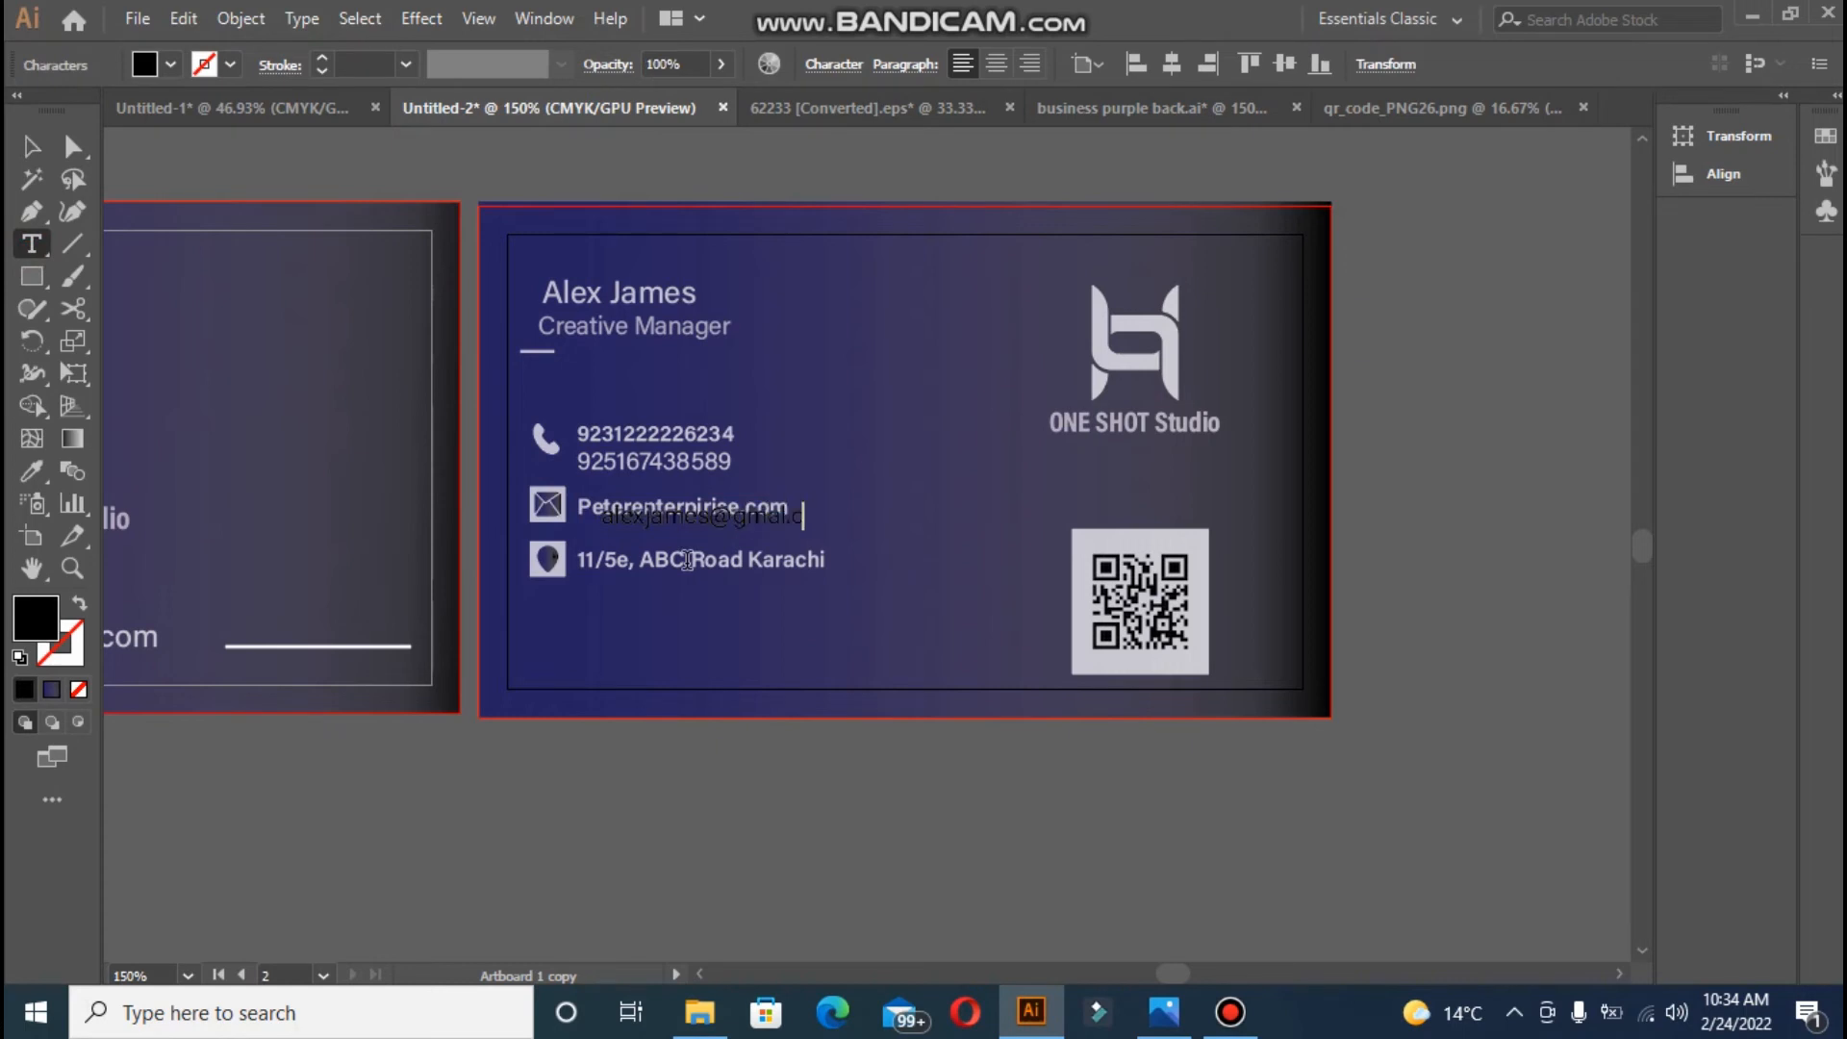
# - Create the second address line with an updated house number and white text style
pyautogui.click(32, 144)
pyautogui.moveTo(614, 596); pyautogui.dragTo(593, 597)
pyautogui.doubleClick(594, 596)
pyautogui.press('BackSpace')
pyautogui.press('BackSpace')
pyautogui.press('BackSpace')
pyautogui.write('13')
pyautogui.click(32, 472)
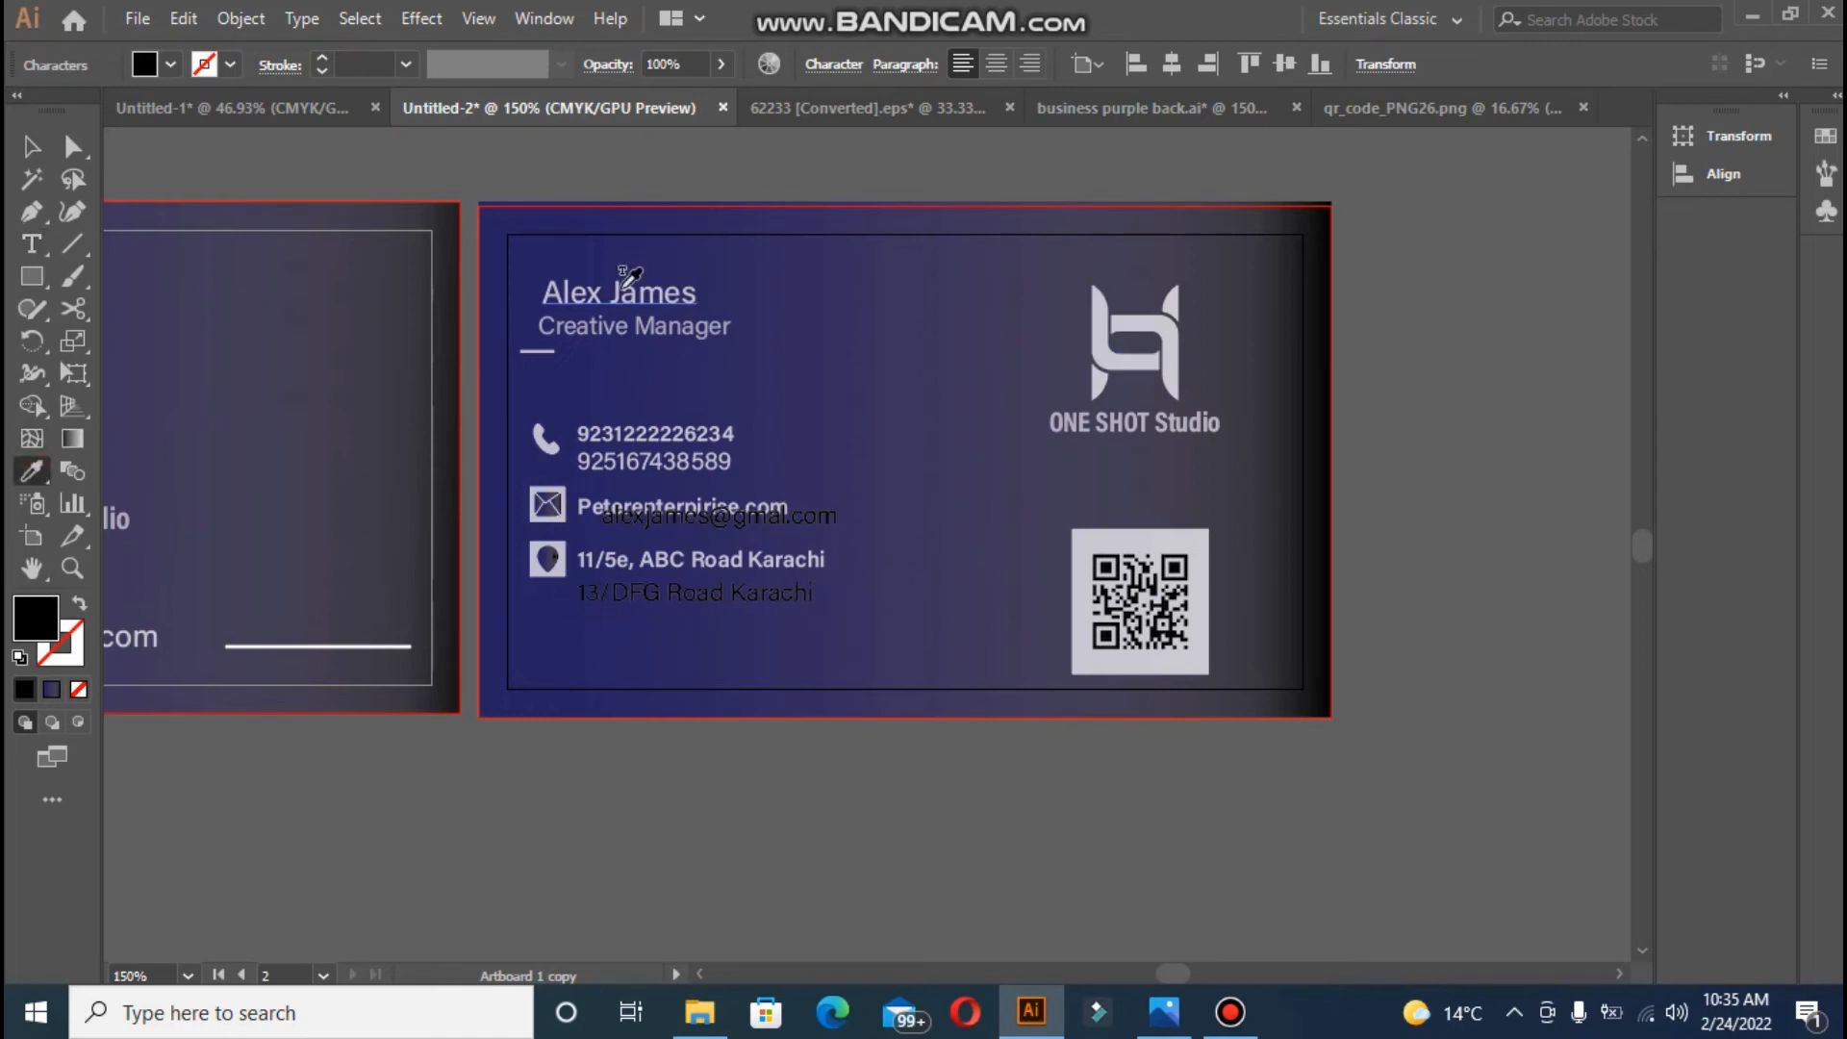
pyautogui.click(37, 150)
pyautogui.click(32, 471)
pyautogui.click(655, 464)
pyautogui.click(32, 146)
# - Align the second address line under the first, turn the pin white and delete its backing square
pyautogui.click(540, 575)
pyautogui.moveTo(612, 597); pyautogui.dragTo(873, 608)
pyautogui.click(536, 574)
pyautogui.click(548, 558)
pyautogui.click(31, 472)
pyautogui.click(1103, 350)
pyautogui.click(35, 148)
pyautogui.click(561, 574)
pyautogui.press('Delete')
pyautogui.click(547, 505)
# - Turn the mail icon white and shift the address block down
pyautogui.click(32, 471)
pyautogui.click(211, 230)
pyautogui.click(33, 146)
pyautogui.click(527, 537)
pyautogui.hotkey('shift', 'Down')
# - Place the white e-mail text under the website line, with the mail icon beside both lines
pyautogui.moveTo(809, 522); pyautogui.dragTo(785, 540)
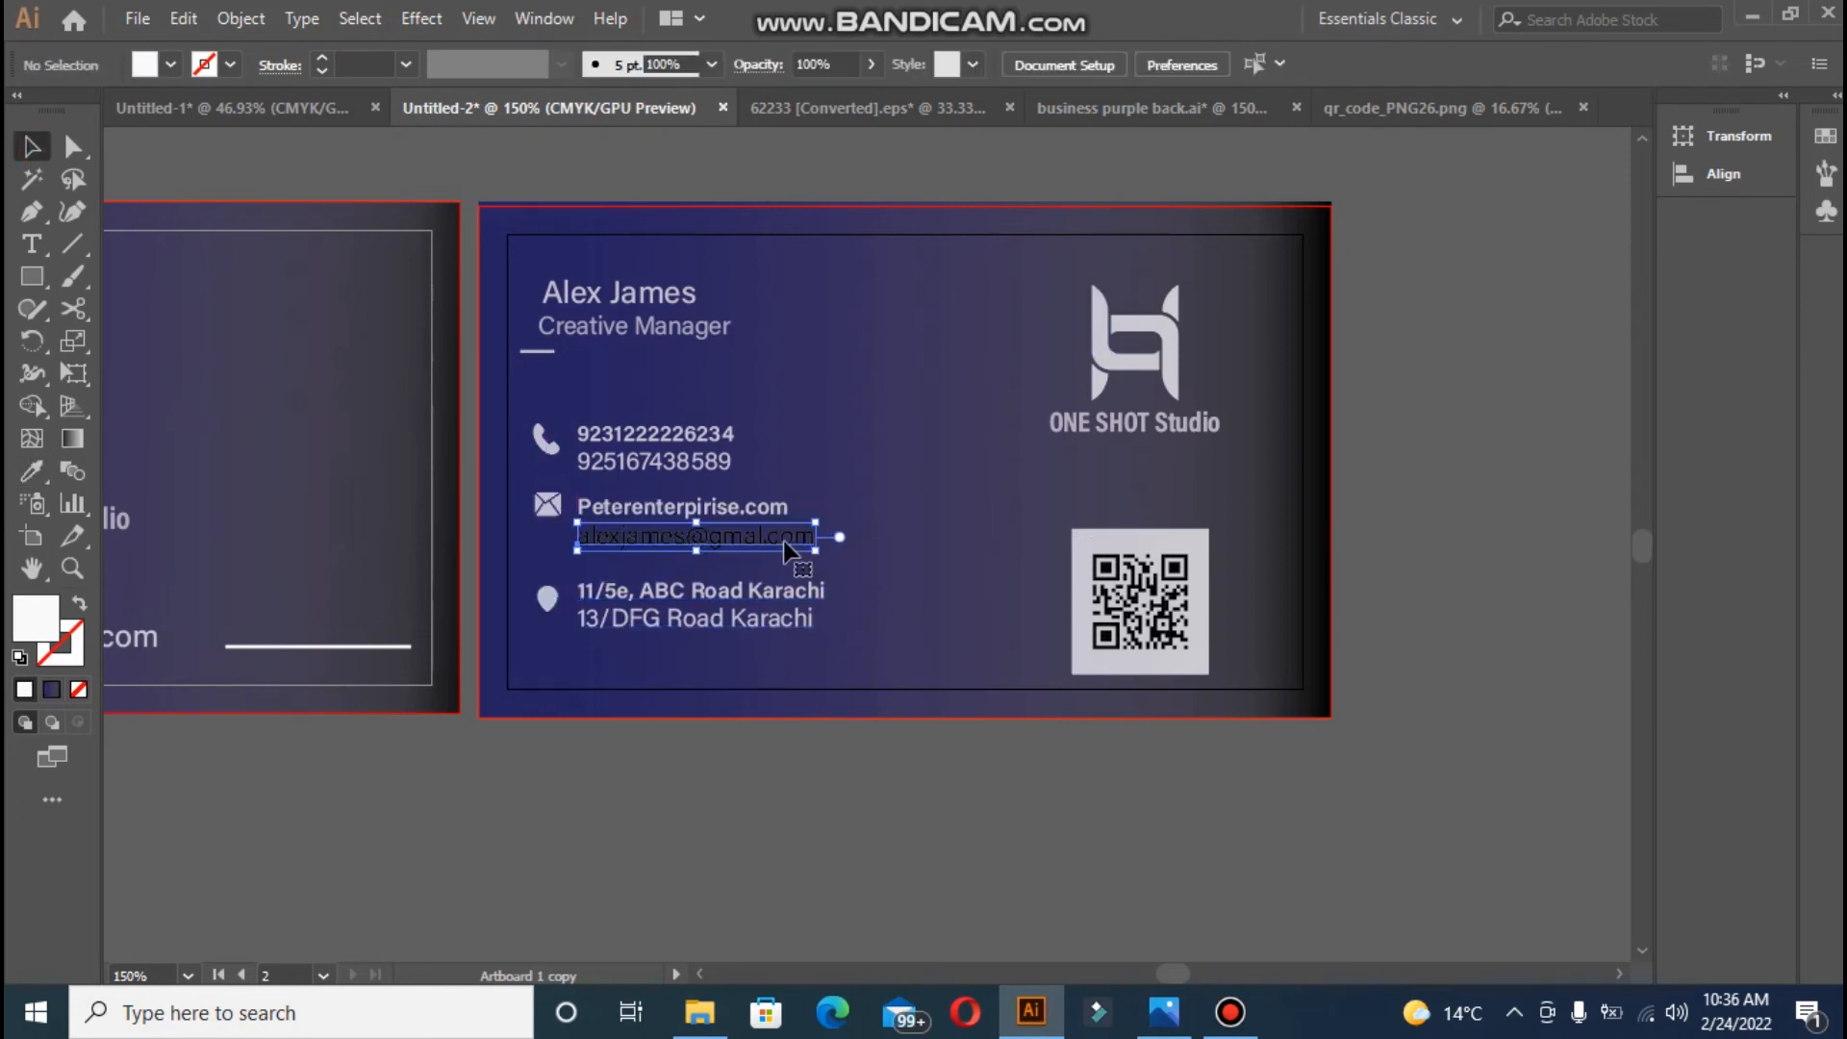
pyautogui.click(32, 472)
pyautogui.click(670, 459)
pyautogui.click(35, 150)
pyautogui.moveTo(553, 507); pyautogui.dragTo(553, 523)
pyautogui.click(608, 178)
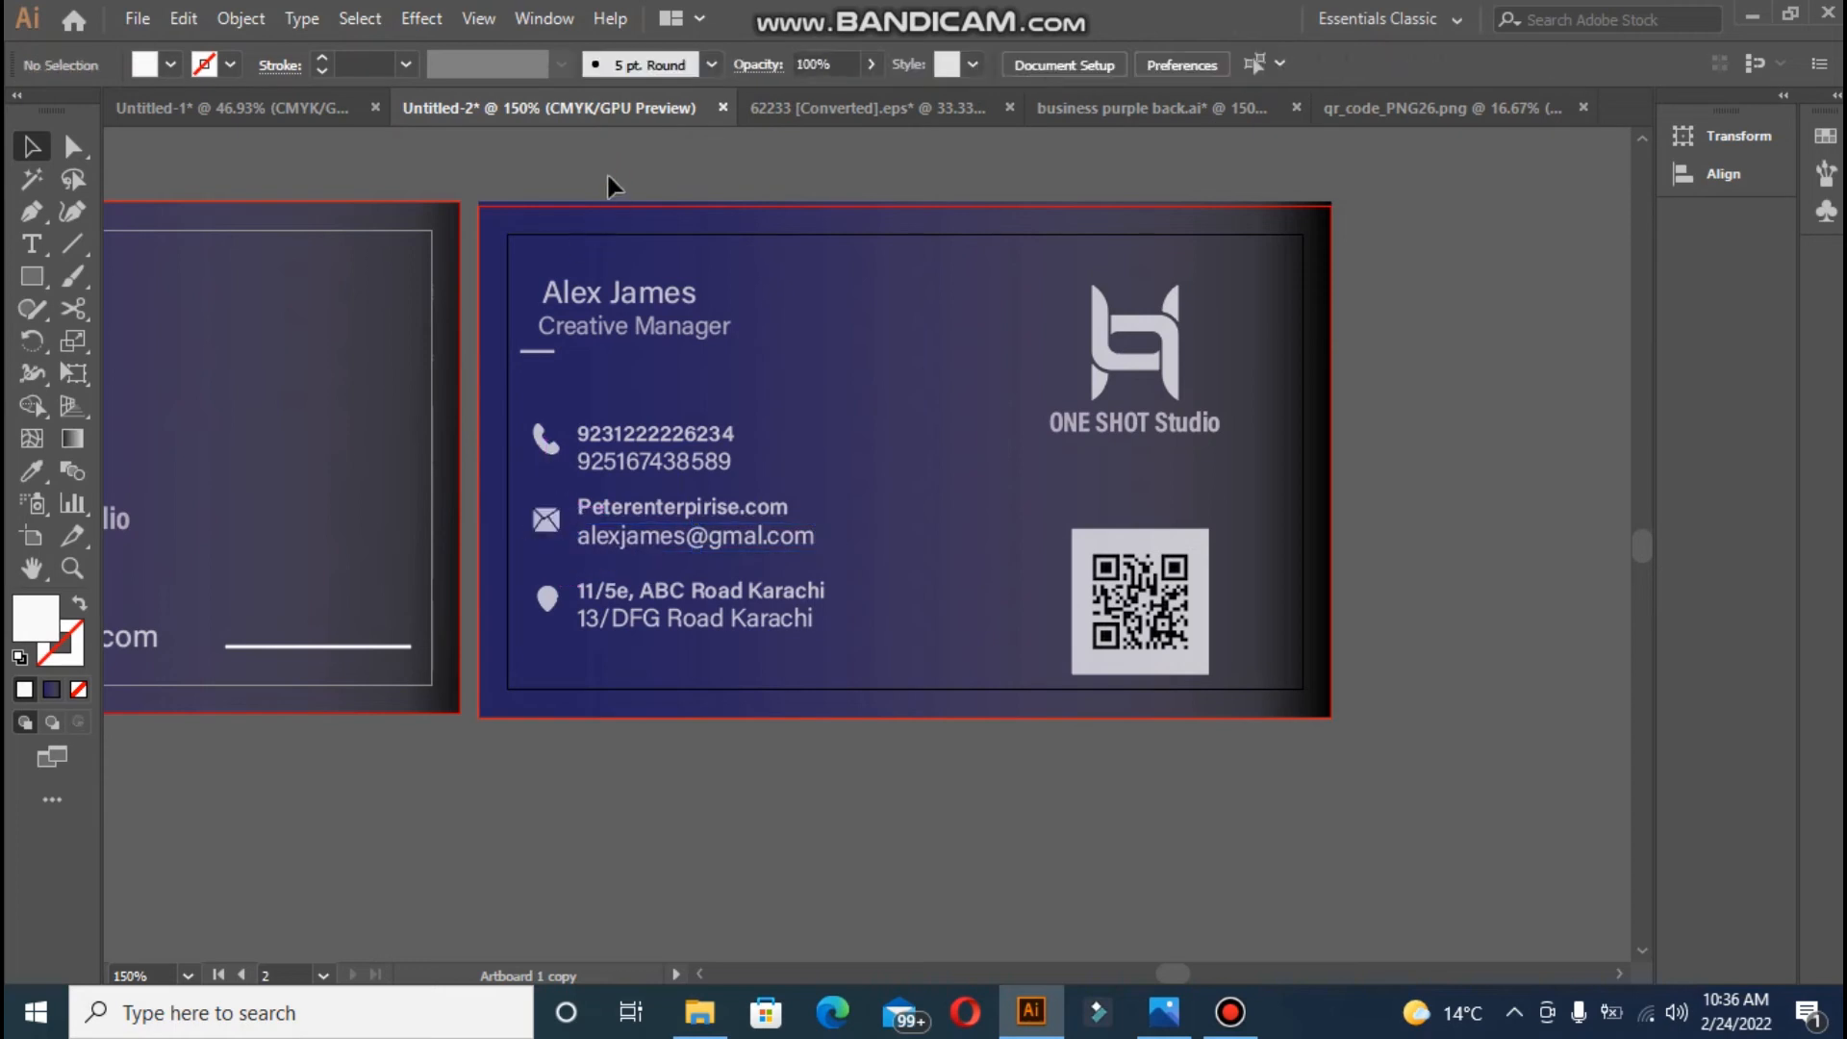
# - Set the six contact text lines to the SemiCondensed font style after trying Condensed Medium, Bold and Regular
pyautogui.click(605, 433)
pyautogui.keyDown('shift'); pyautogui.click(610, 461); pyautogui.keyUp('shift')
pyautogui.keyDown('shift'); pyautogui.click(618, 508); pyautogui.keyUp('shift')
pyautogui.keyDown('shift'); pyautogui.click(630, 536); pyautogui.keyUp('shift')
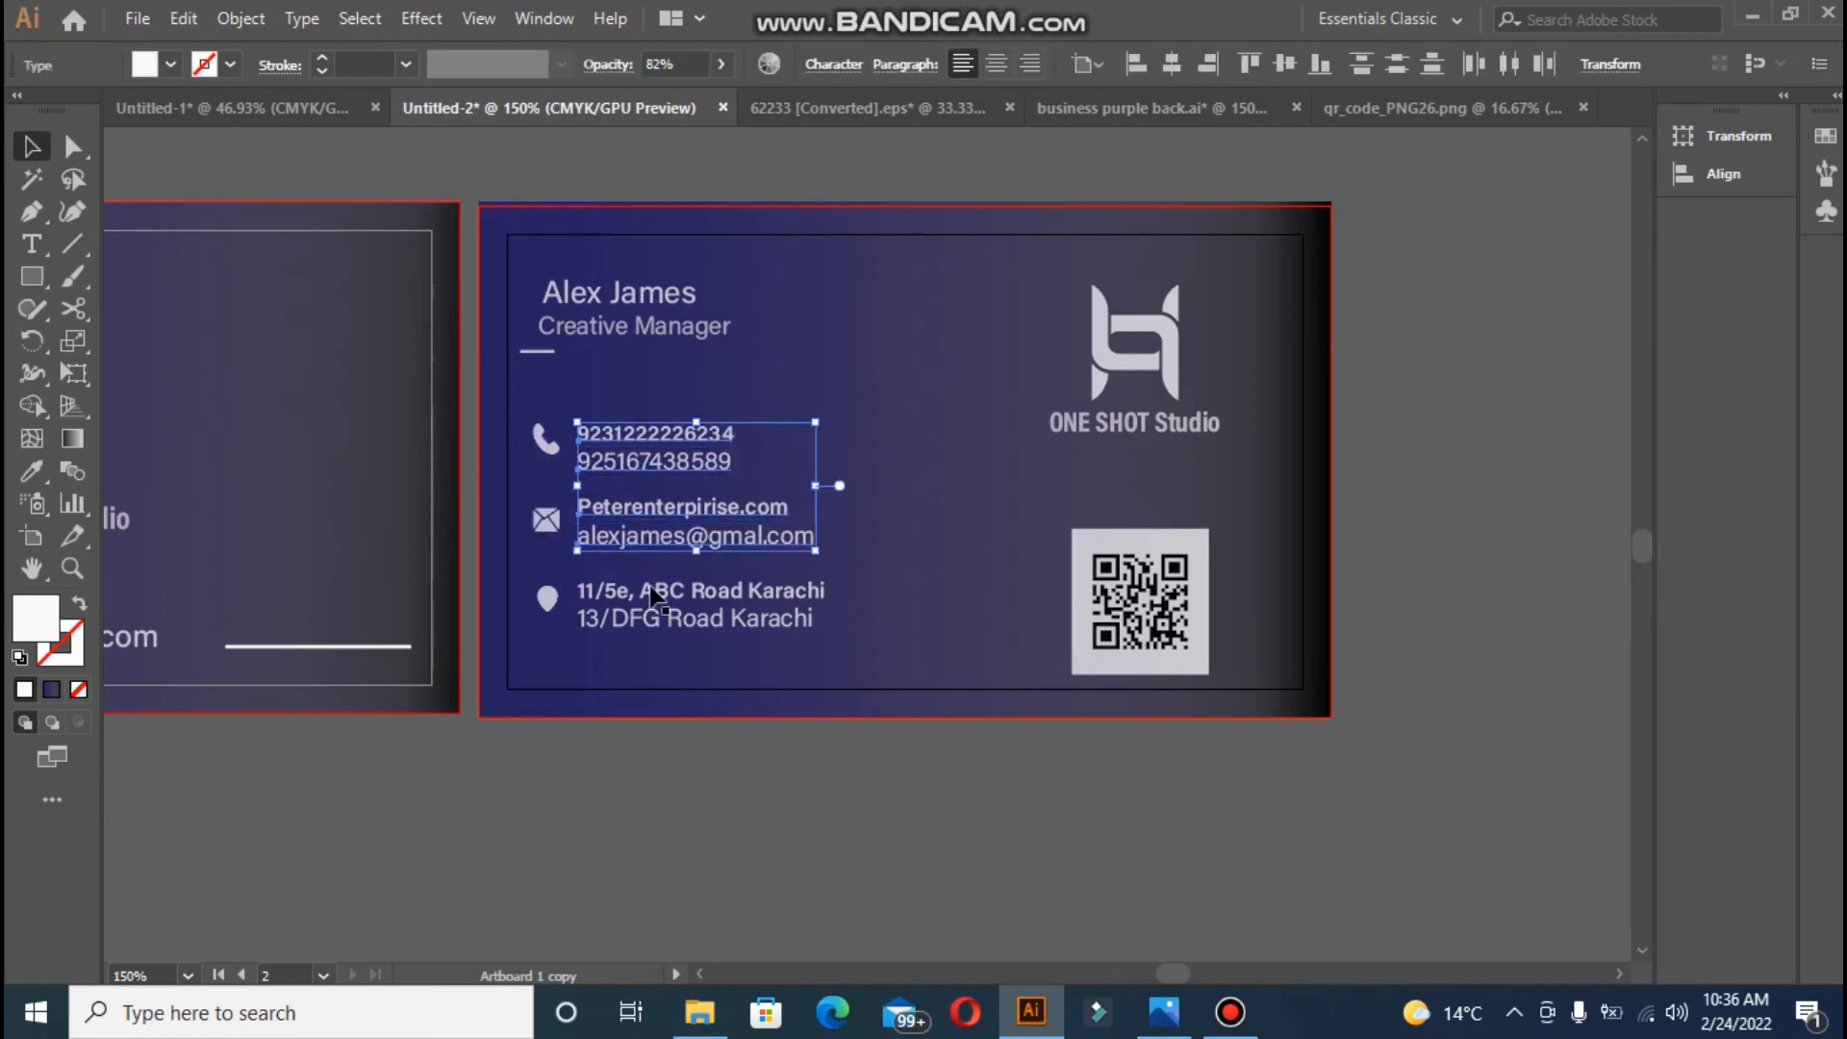
pyautogui.keyDown('shift'); pyautogui.click(646, 589); pyautogui.keyUp('shift')
pyautogui.keyDown('shift'); pyautogui.click(650, 618); pyautogui.keyUp('shift')
pyautogui.click(814, 65)
pyautogui.click(811, 148)
pyautogui.click(717, 350)
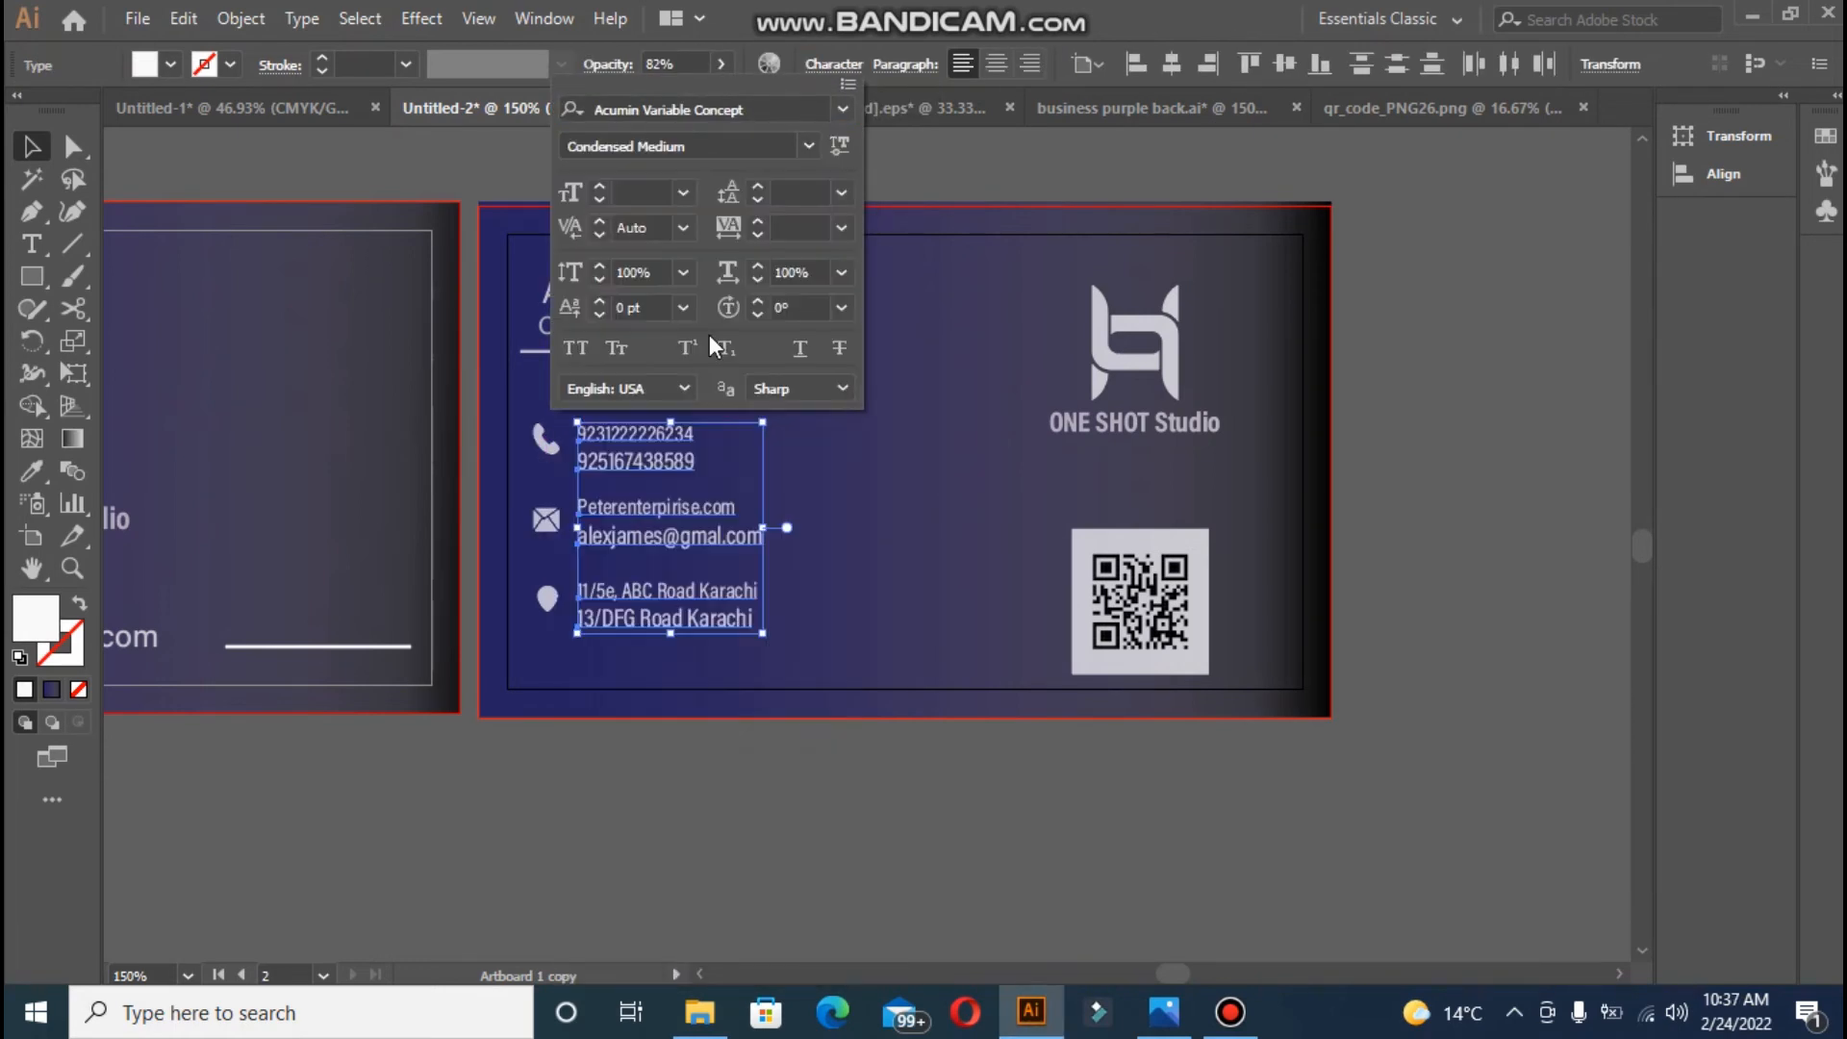
pyautogui.click(810, 146)
pyautogui.click(731, 293)
pyautogui.click(808, 146)
pyautogui.scroll(-4, 842, 639)
pyautogui.click(674, 745)
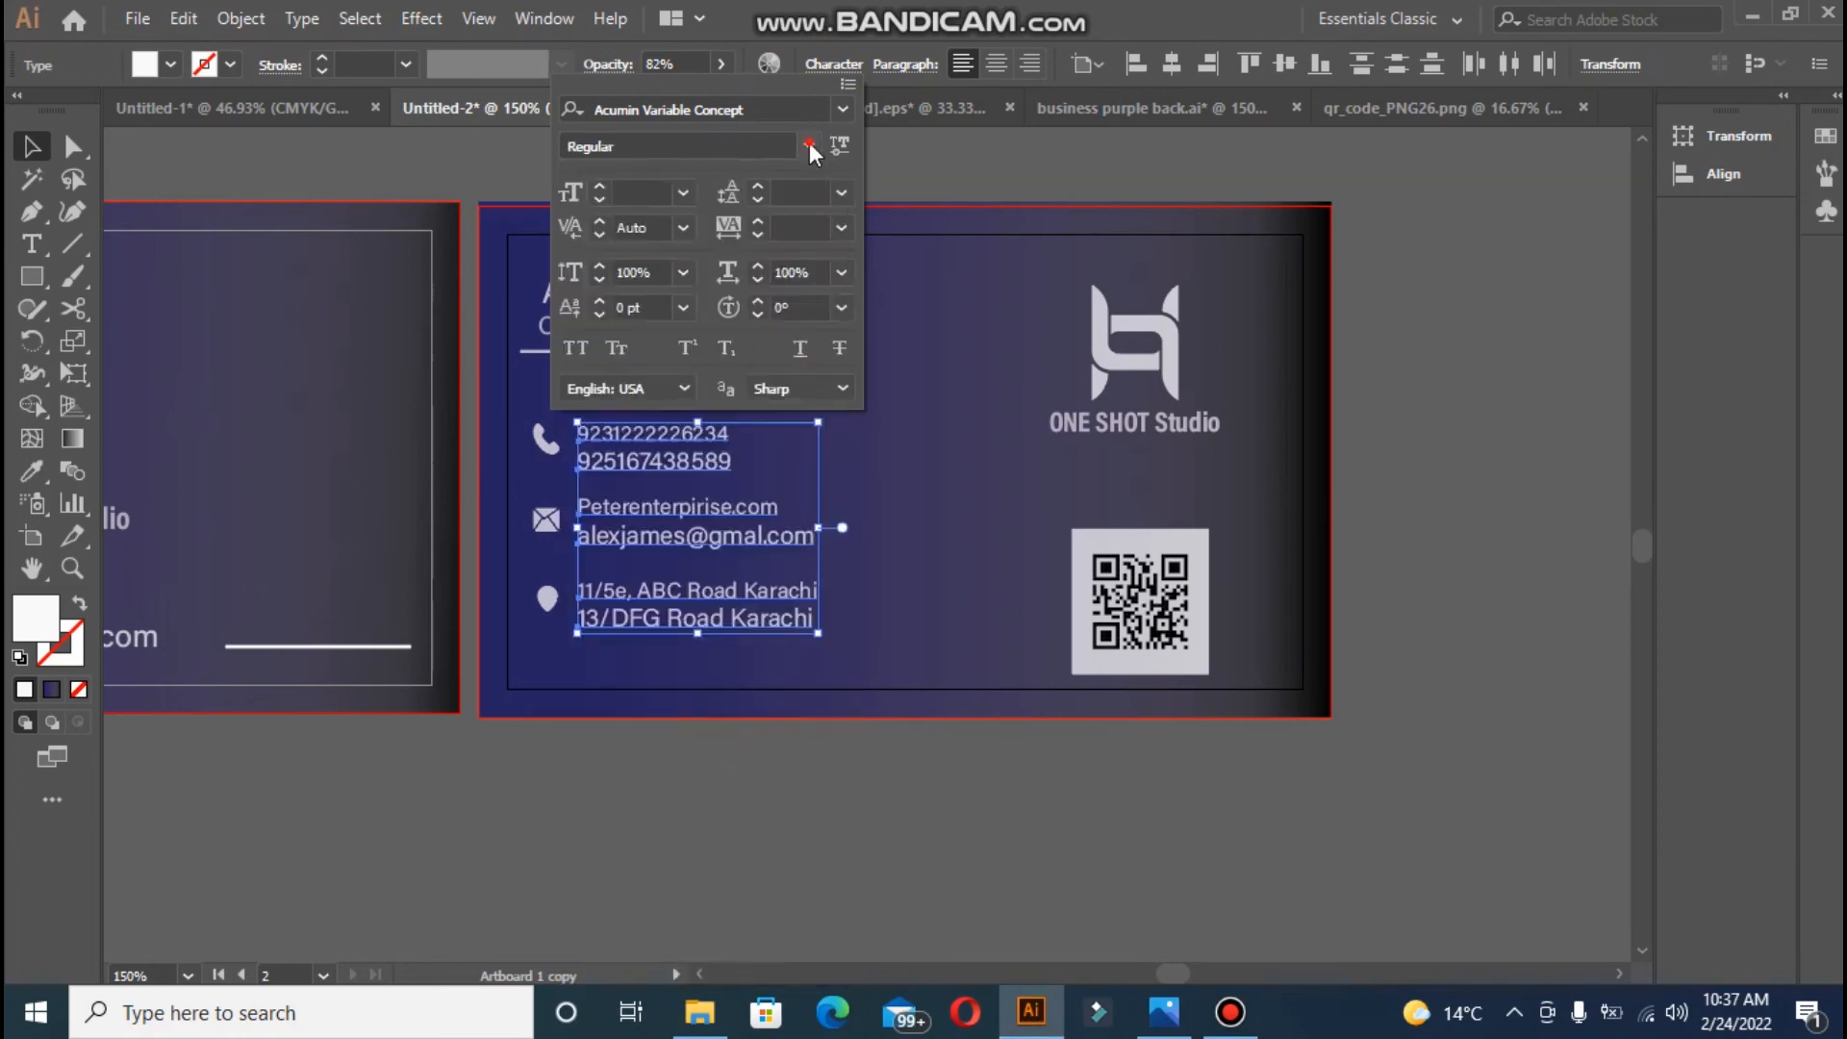
pyautogui.click(809, 146)
pyautogui.moveTo(835, 750); pyautogui.dragTo(833, 563)
pyautogui.click(713, 406)
pyautogui.click(834, 64)
pyautogui.click(839, 157)
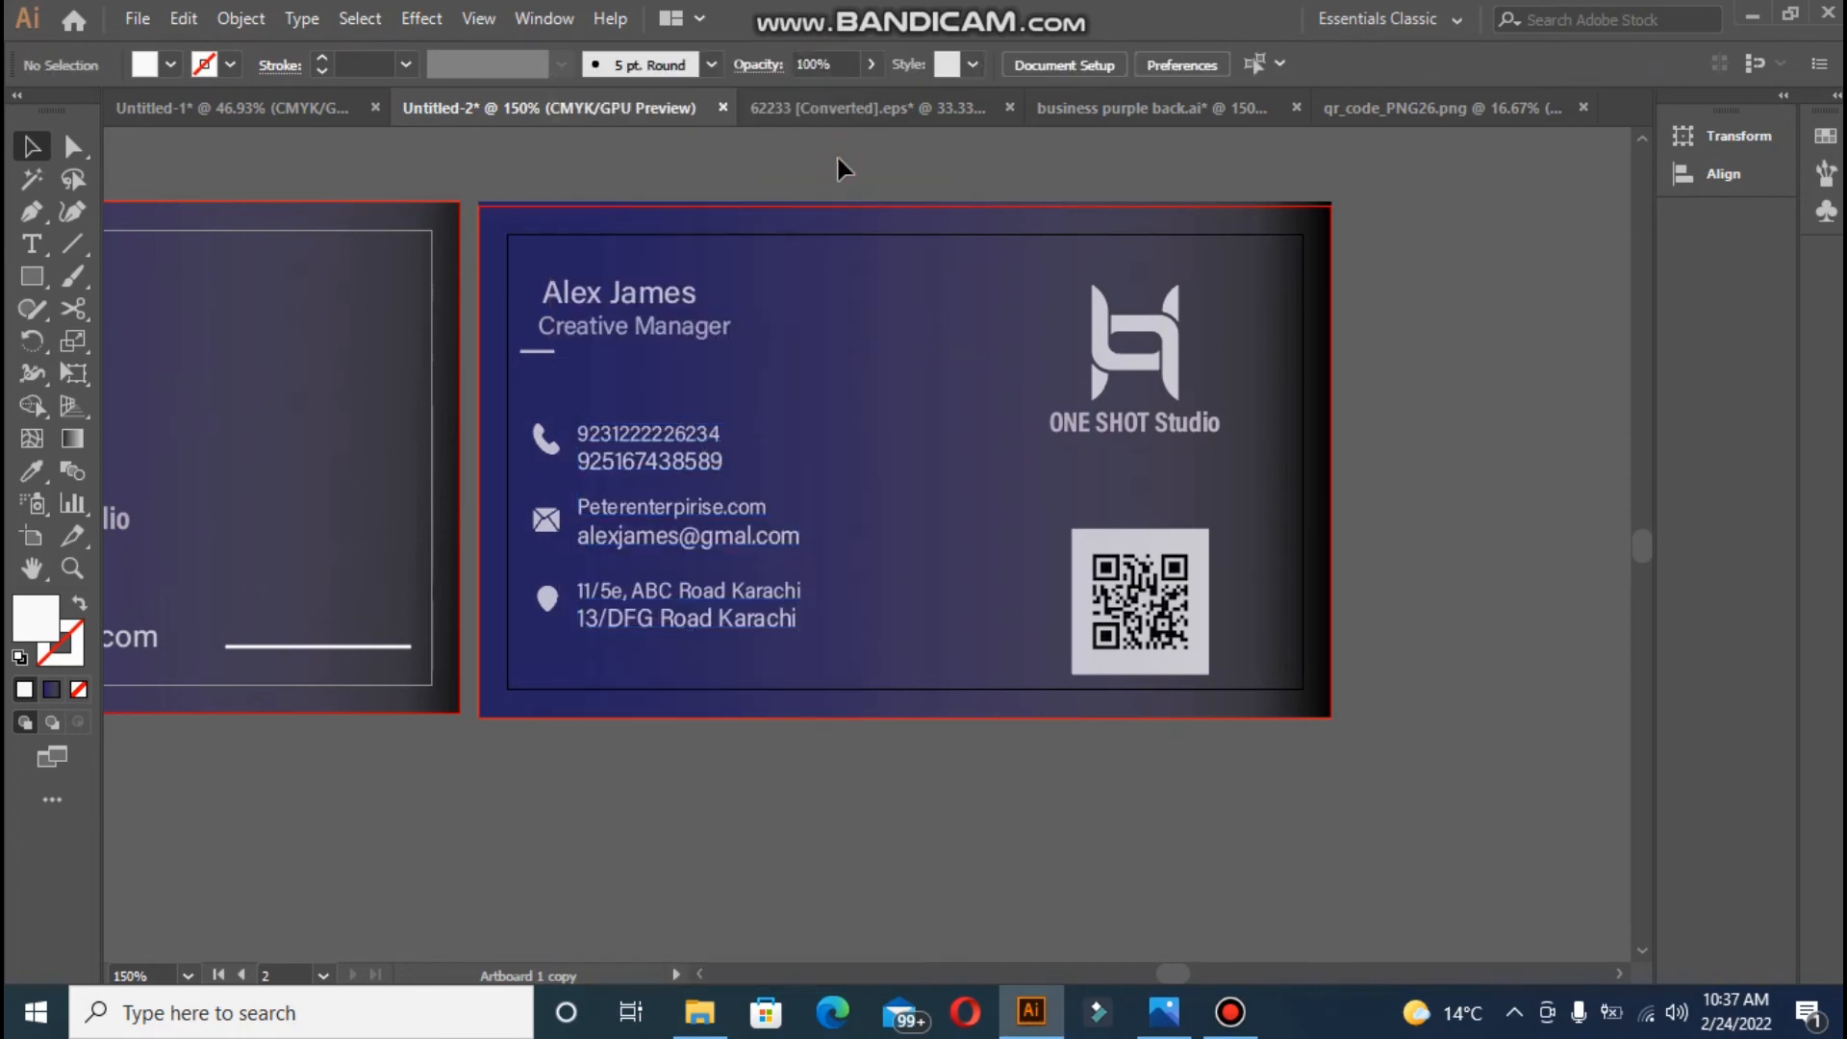
# - Draw a short white 0.75 pt divider line under the phone numbers
pyautogui.click(553, 594)
pyautogui.keyDown('shift'); pyautogui.click(551, 526); pyautogui.keyUp('shift')
pyautogui.keyDown('shift'); pyautogui.click(551, 441); pyautogui.keyUp('shift')
pyautogui.click(1231, 1012)
pyautogui.click(727, 20)
pyautogui.click(73, 244)
pyautogui.moveTo(521, 480); pyautogui.dragTo(615, 480)
pyautogui.click(74, 653)
pyautogui.click(25, 690)
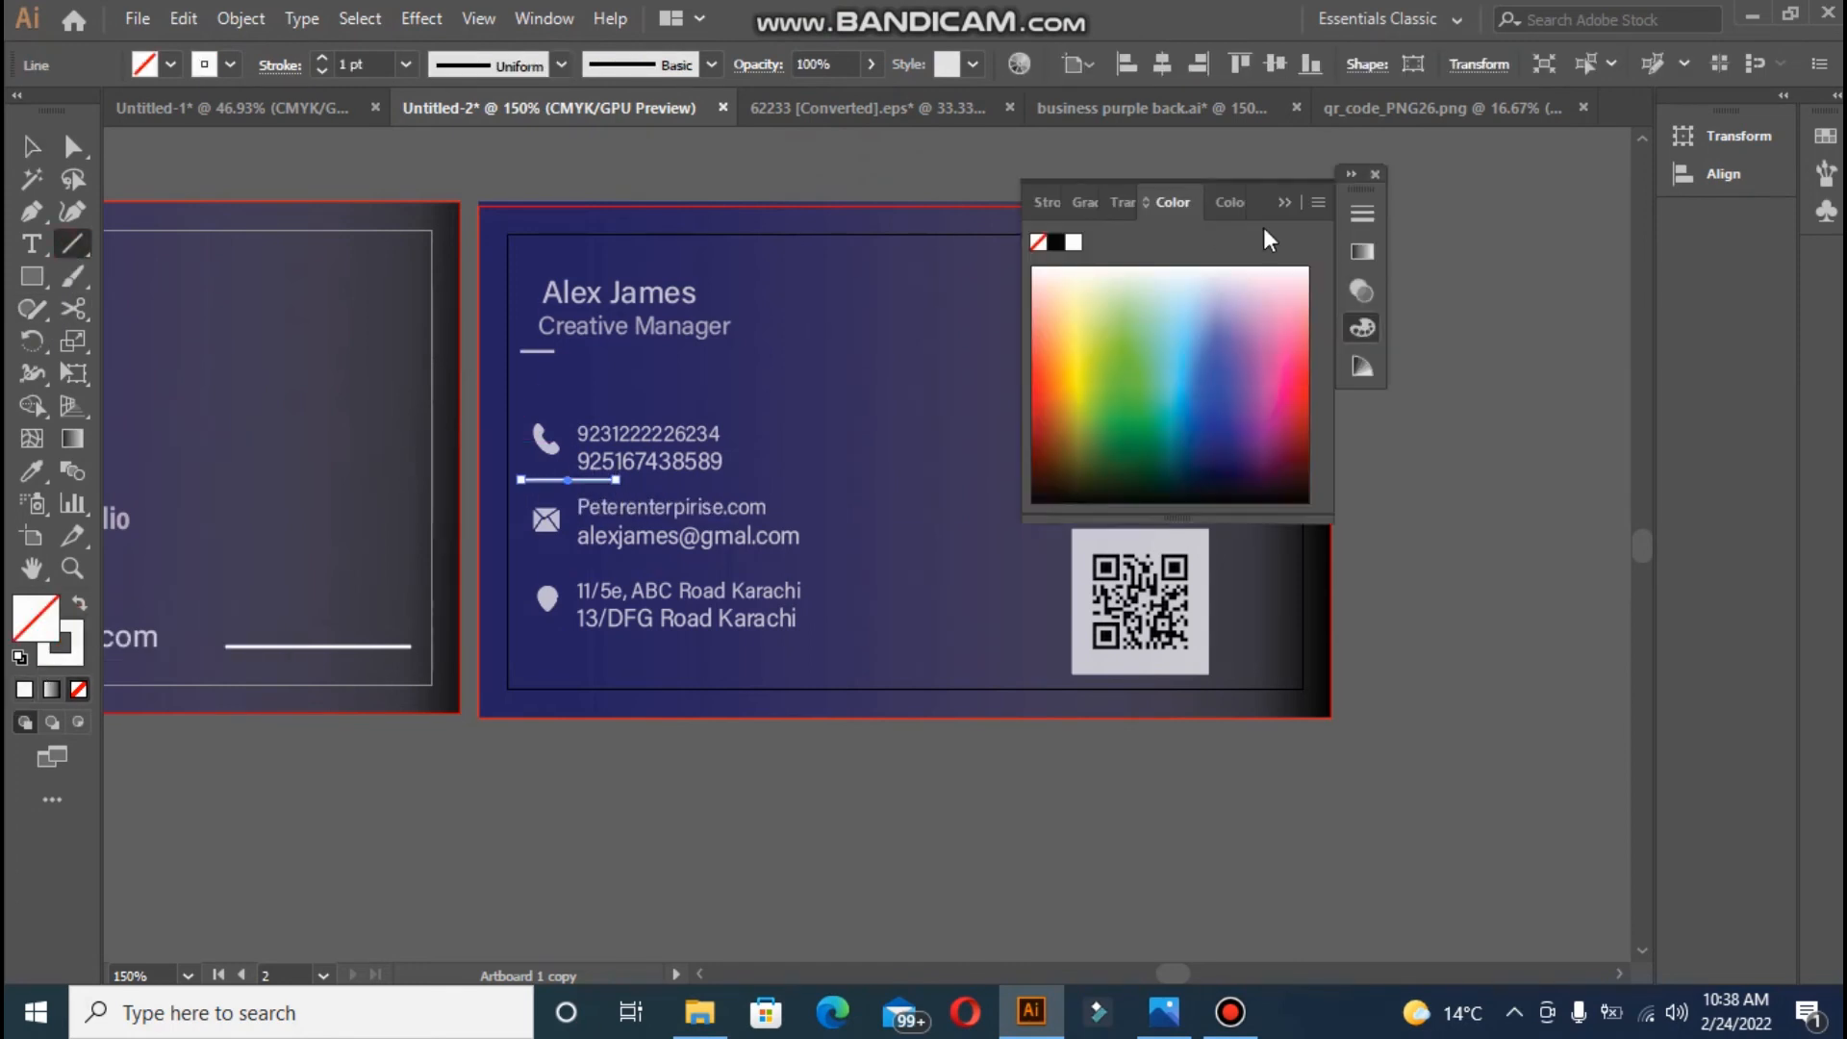
pyautogui.click(1287, 201)
pyautogui.click(33, 473)
pyautogui.click(1104, 337)
pyautogui.click(323, 58)
pyautogui.click(322, 58)
pyautogui.click(322, 58)
pyautogui.click(32, 146)
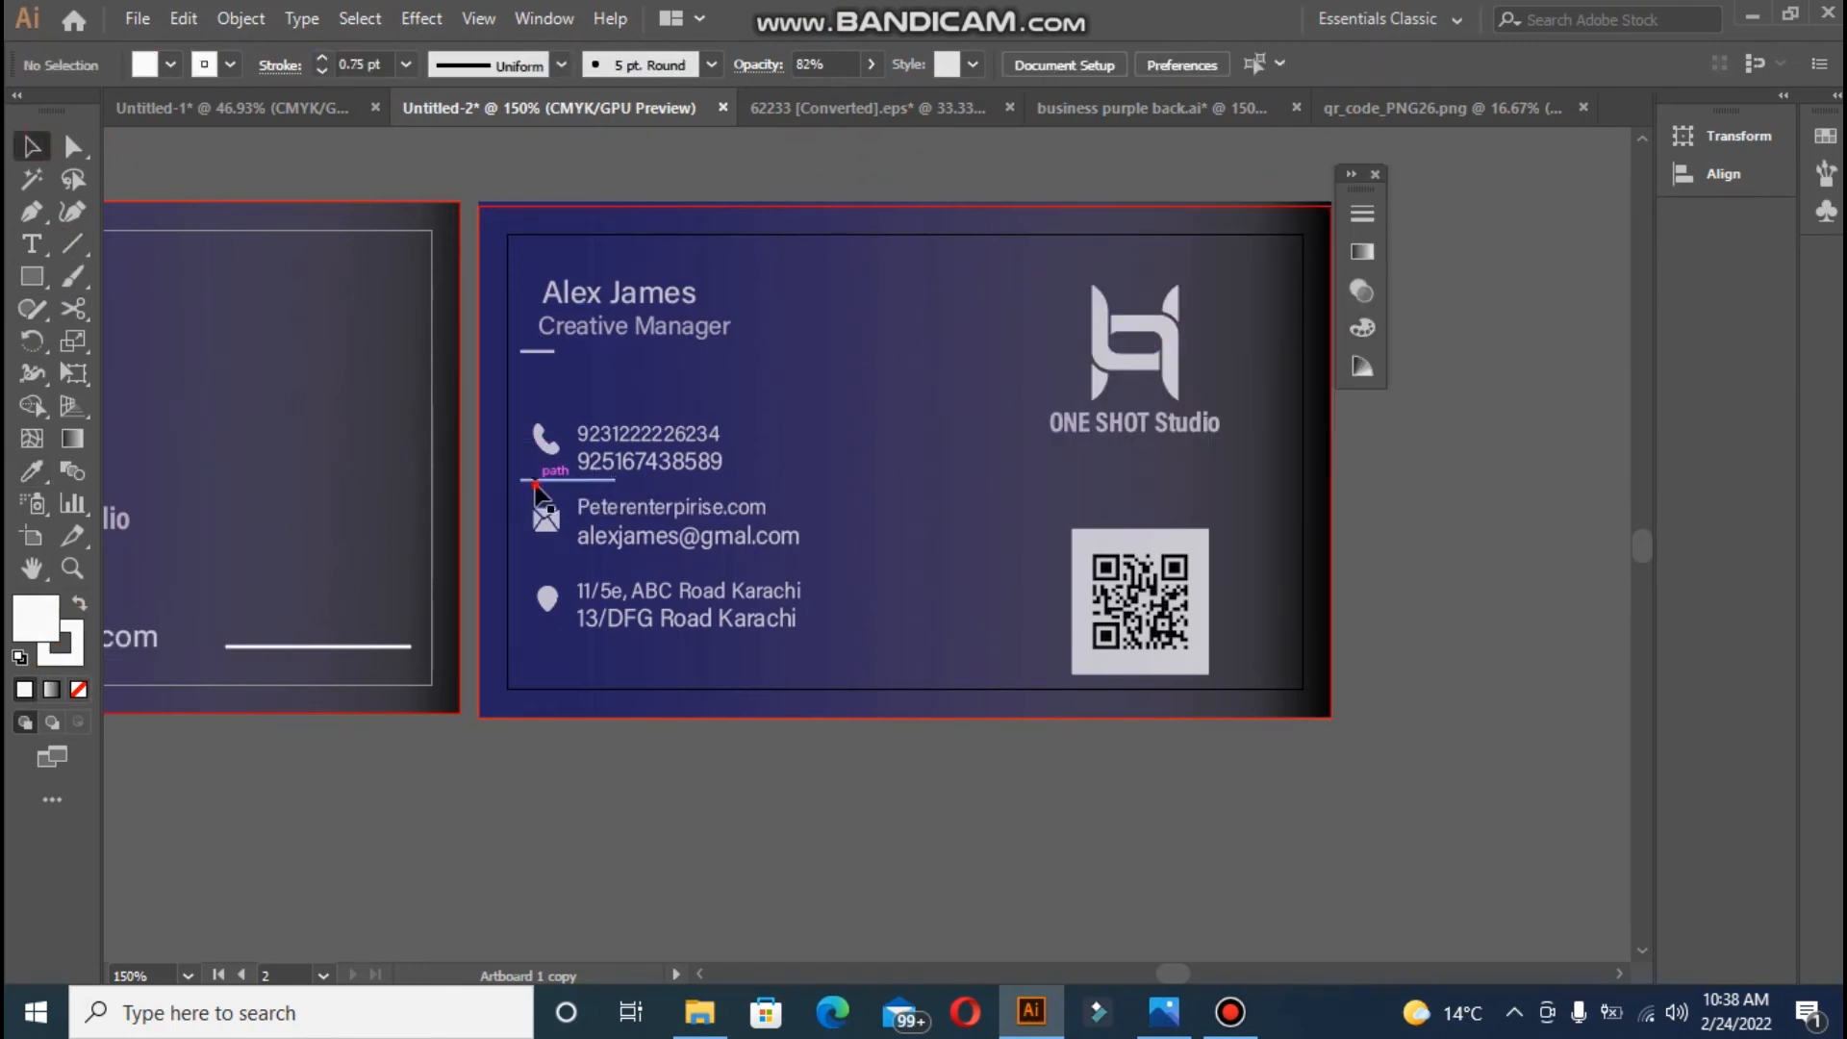
# - Copy the divider below the e-mail and address groups and nudge each group down into place
pyautogui.moveTo(557, 482); pyautogui.dragTo(541, 647)
pyautogui.click(562, 723)
pyautogui.moveTo(530, 571); pyautogui.dragTo(800, 631)
pyautogui.press('Down')
pyautogui.press('Down')
pyautogui.moveTo(520, 501); pyautogui.dragTo(745, 534)
pyautogui.press('Down')
pyautogui.press('Down')
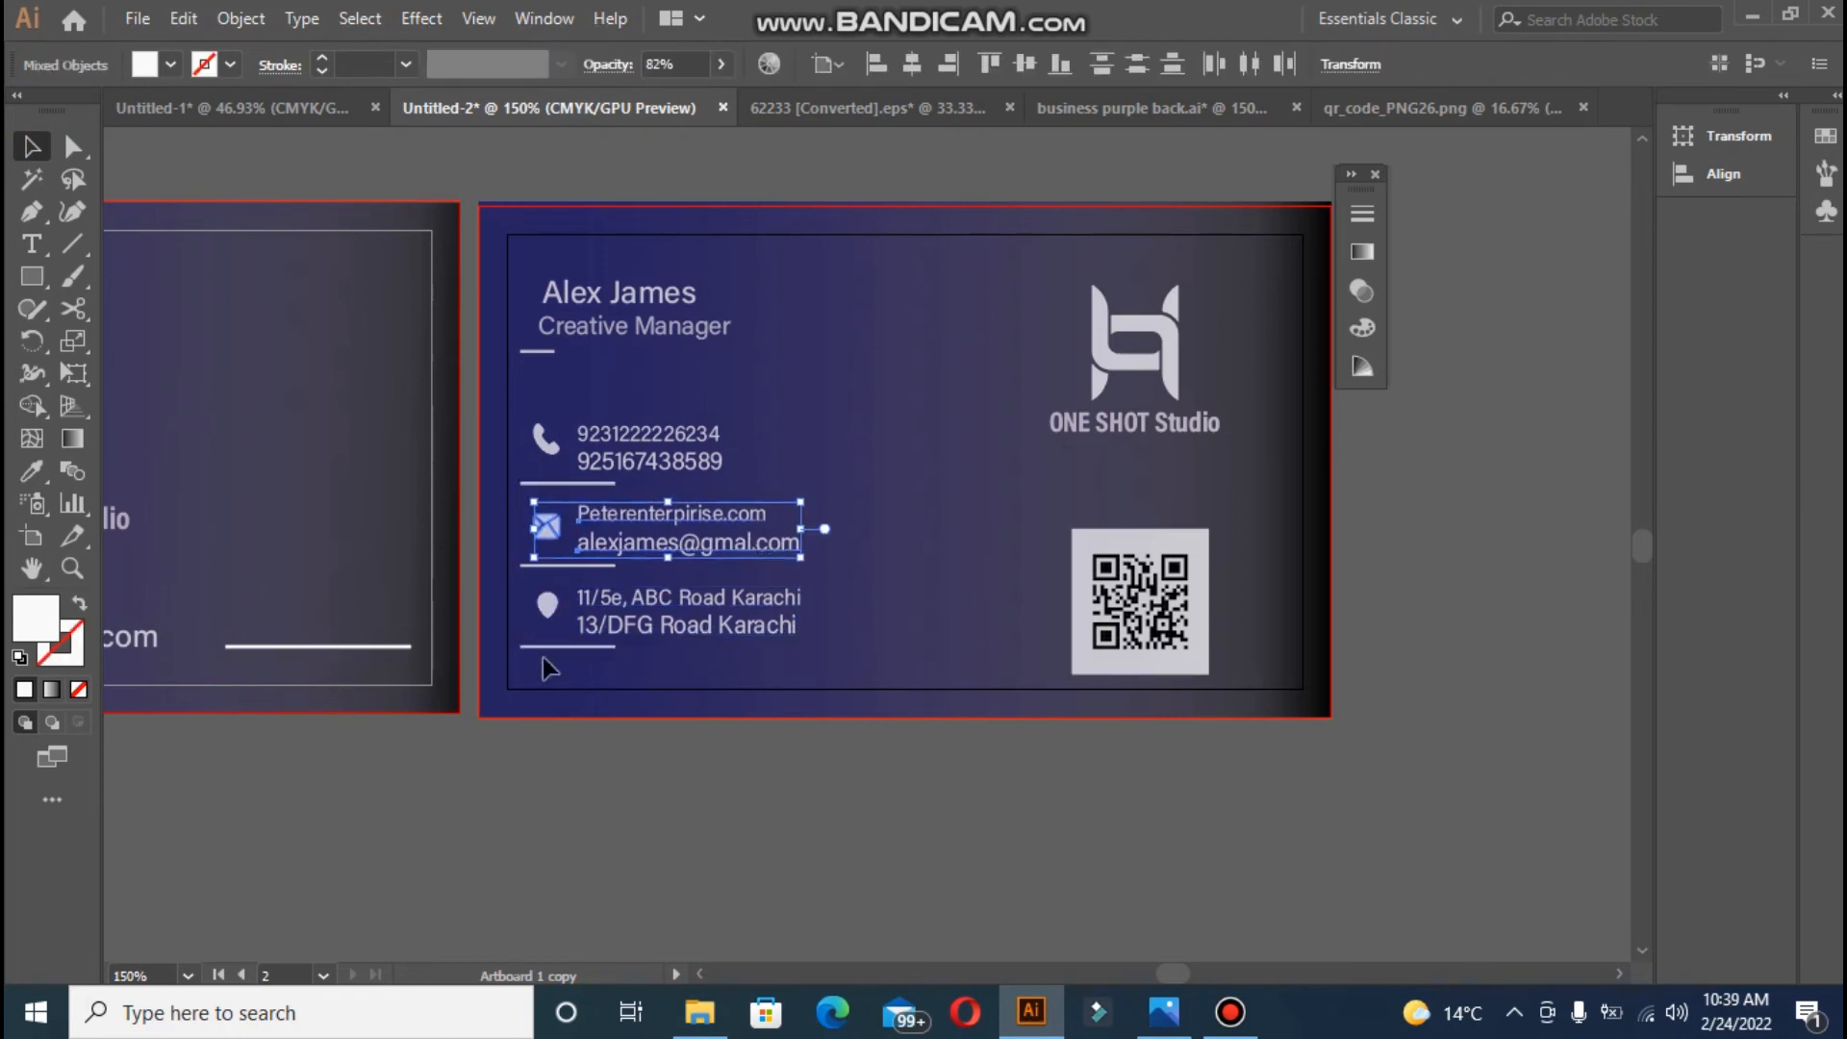
pyautogui.click(577, 566)
pyautogui.press('Down')
pyautogui.press('Down')
# - Nudge the phone icon, second number and divider down slightly on the card back
pyautogui.click(552, 443)
pyautogui.keyDown('shift'); pyautogui.click(587, 483); pyautogui.keyUp('shift')
pyautogui.keyDown('shift'); pyautogui.click(644, 456); pyautogui.keyUp('shift')
pyautogui.press('Down')
pyautogui.click(570, 808)
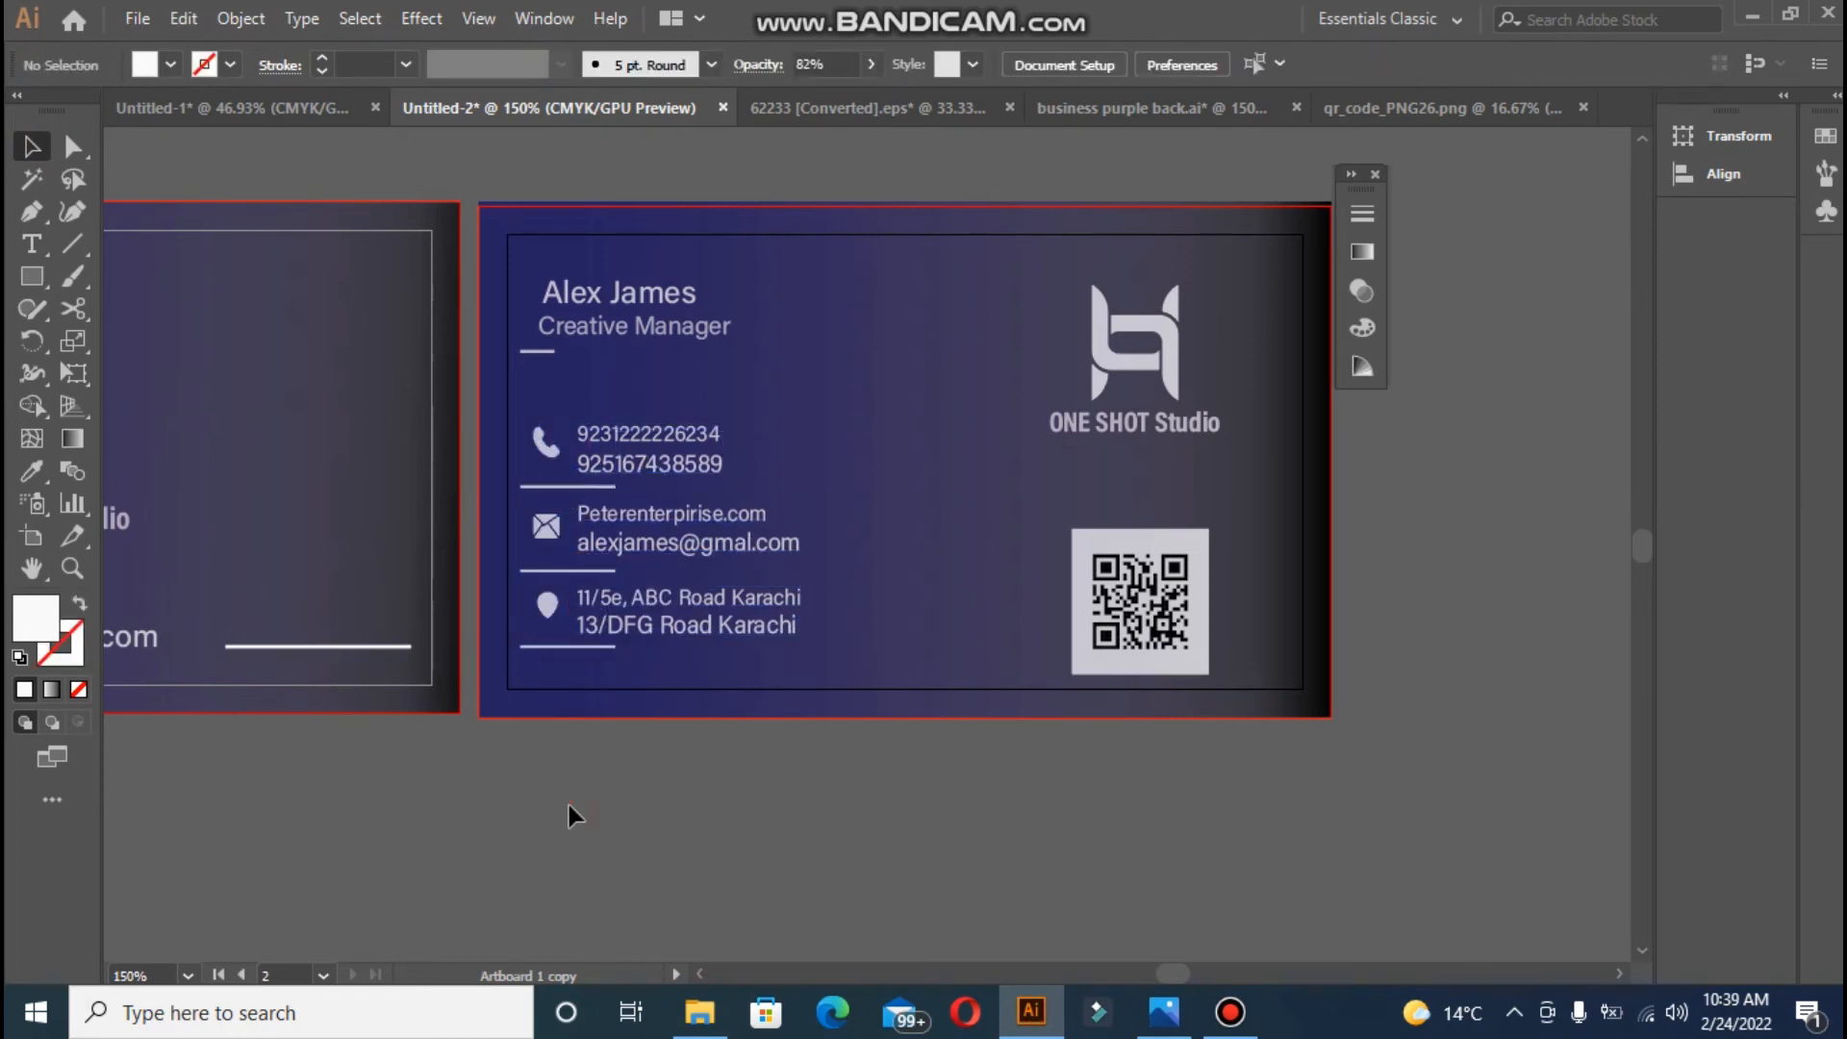
# - Move the QR code and its white backing up slightly
pyautogui.click(1172, 620)
pyautogui.keyDown('shift'); pyautogui.click(1176, 533); pyautogui.keyUp('shift')
pyautogui.press('Up')
pyautogui.press('Up')
pyautogui.press('Up')
pyautogui.press('Up')
pyautogui.press('Up')
# - Move the logo and ONE SHOT Studio text higher and scale them down
pyautogui.click(1165, 376)
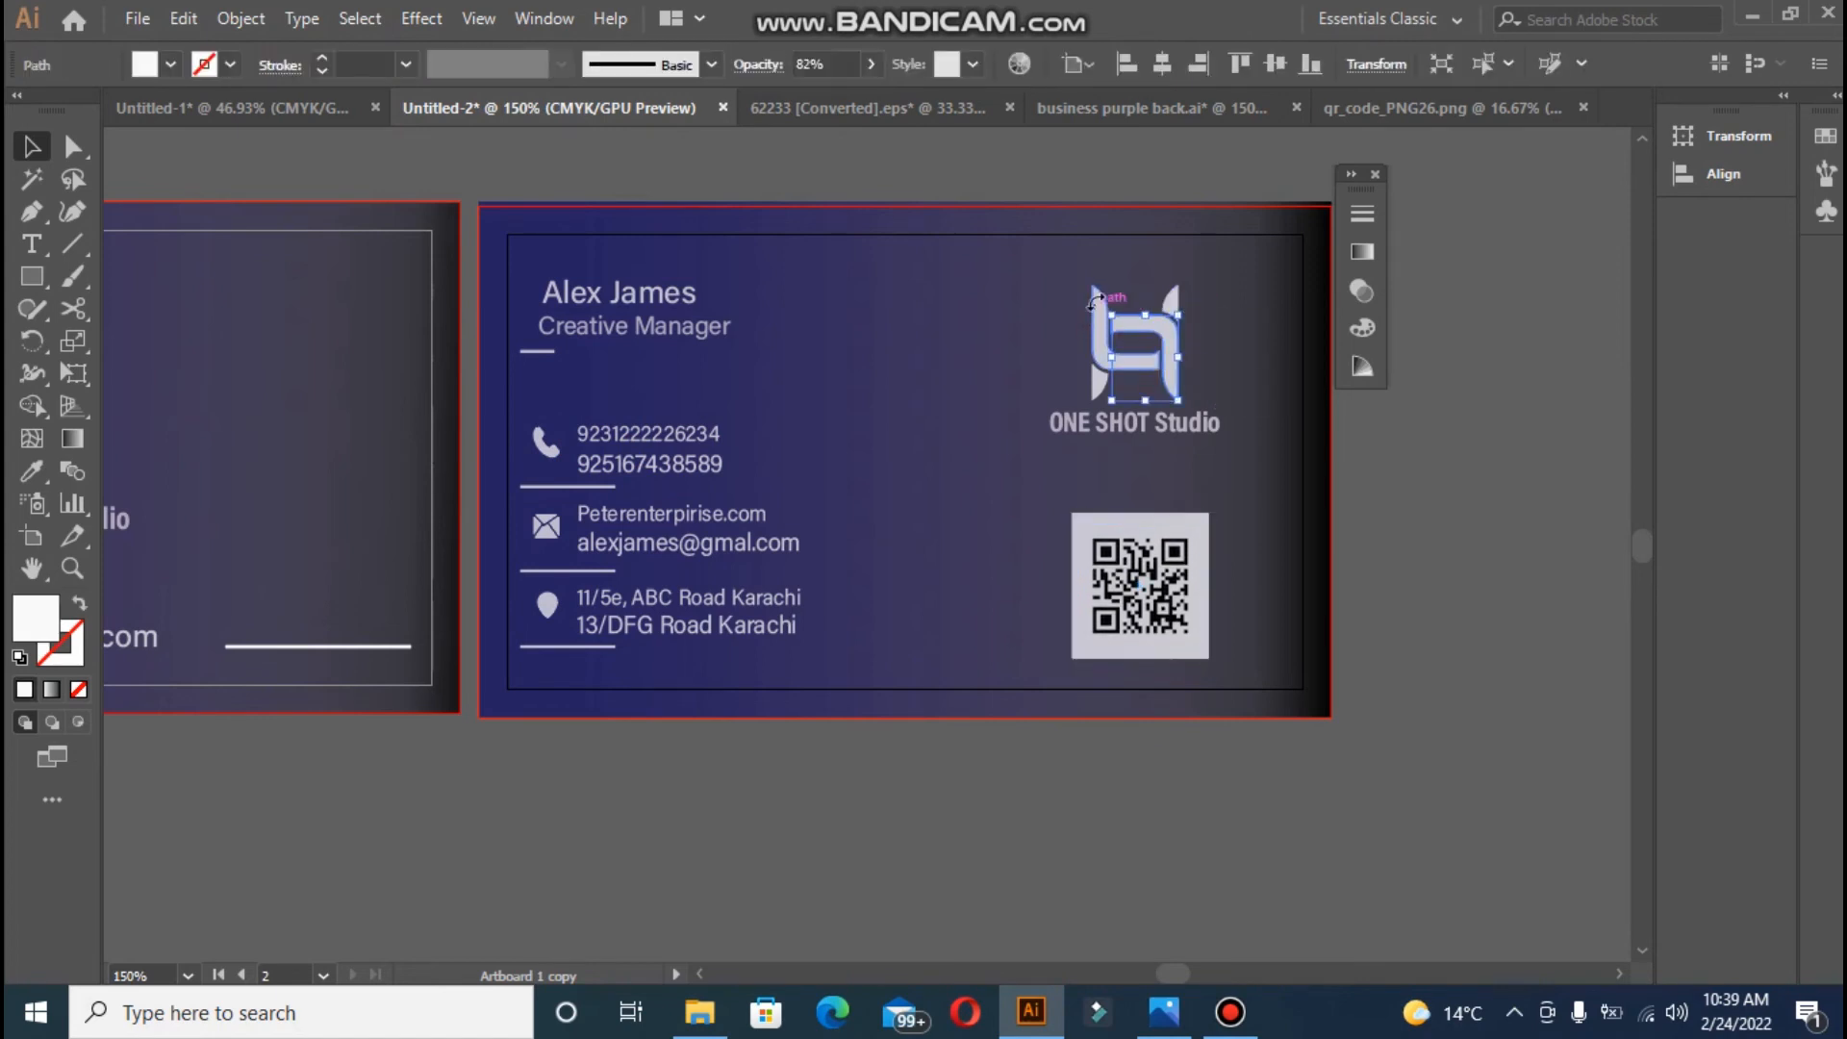
pyautogui.keyDown('shift'); pyautogui.click(1100, 377); pyautogui.keyUp('shift')
pyautogui.keyDown('shift'); pyautogui.click(1127, 438); pyautogui.keyUp('shift')
pyautogui.moveTo(1128, 438); pyautogui.dragTo(1121, 425)
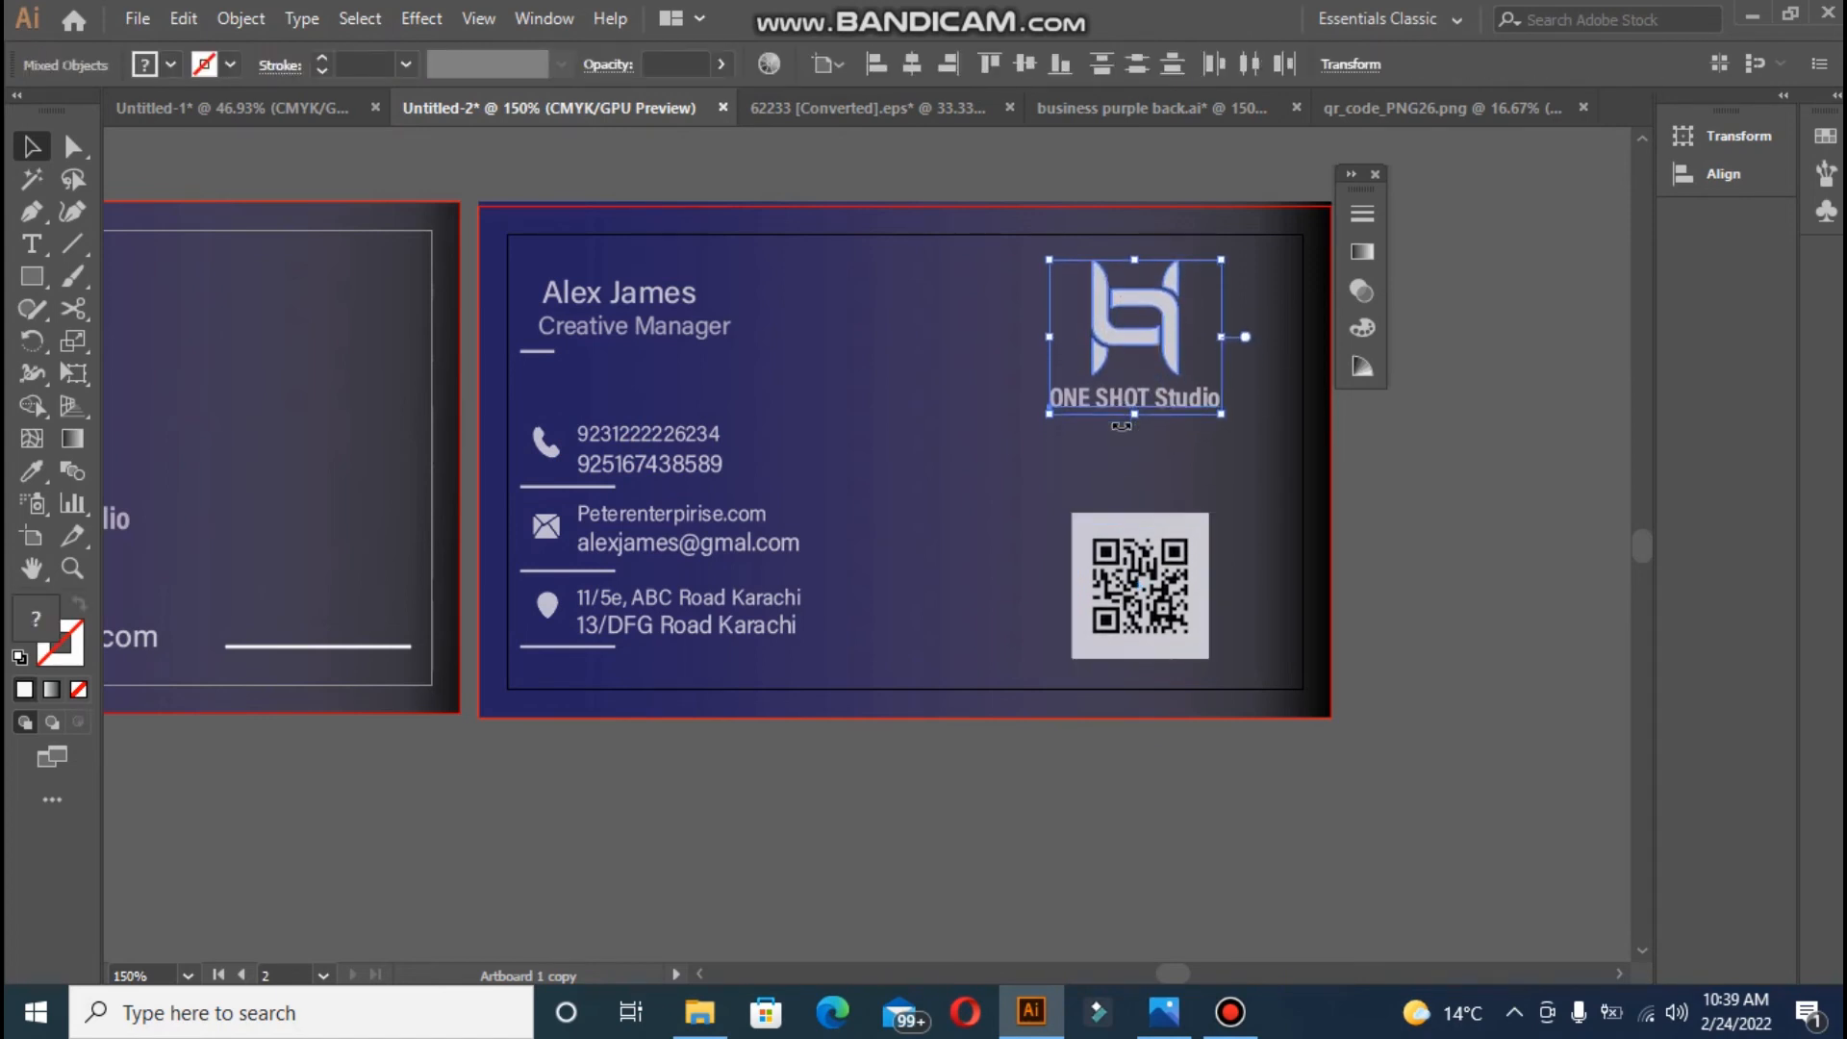
pyautogui.moveTo(1051, 262); pyautogui.dragTo(1105, 289)
pyautogui.click(799, 643)
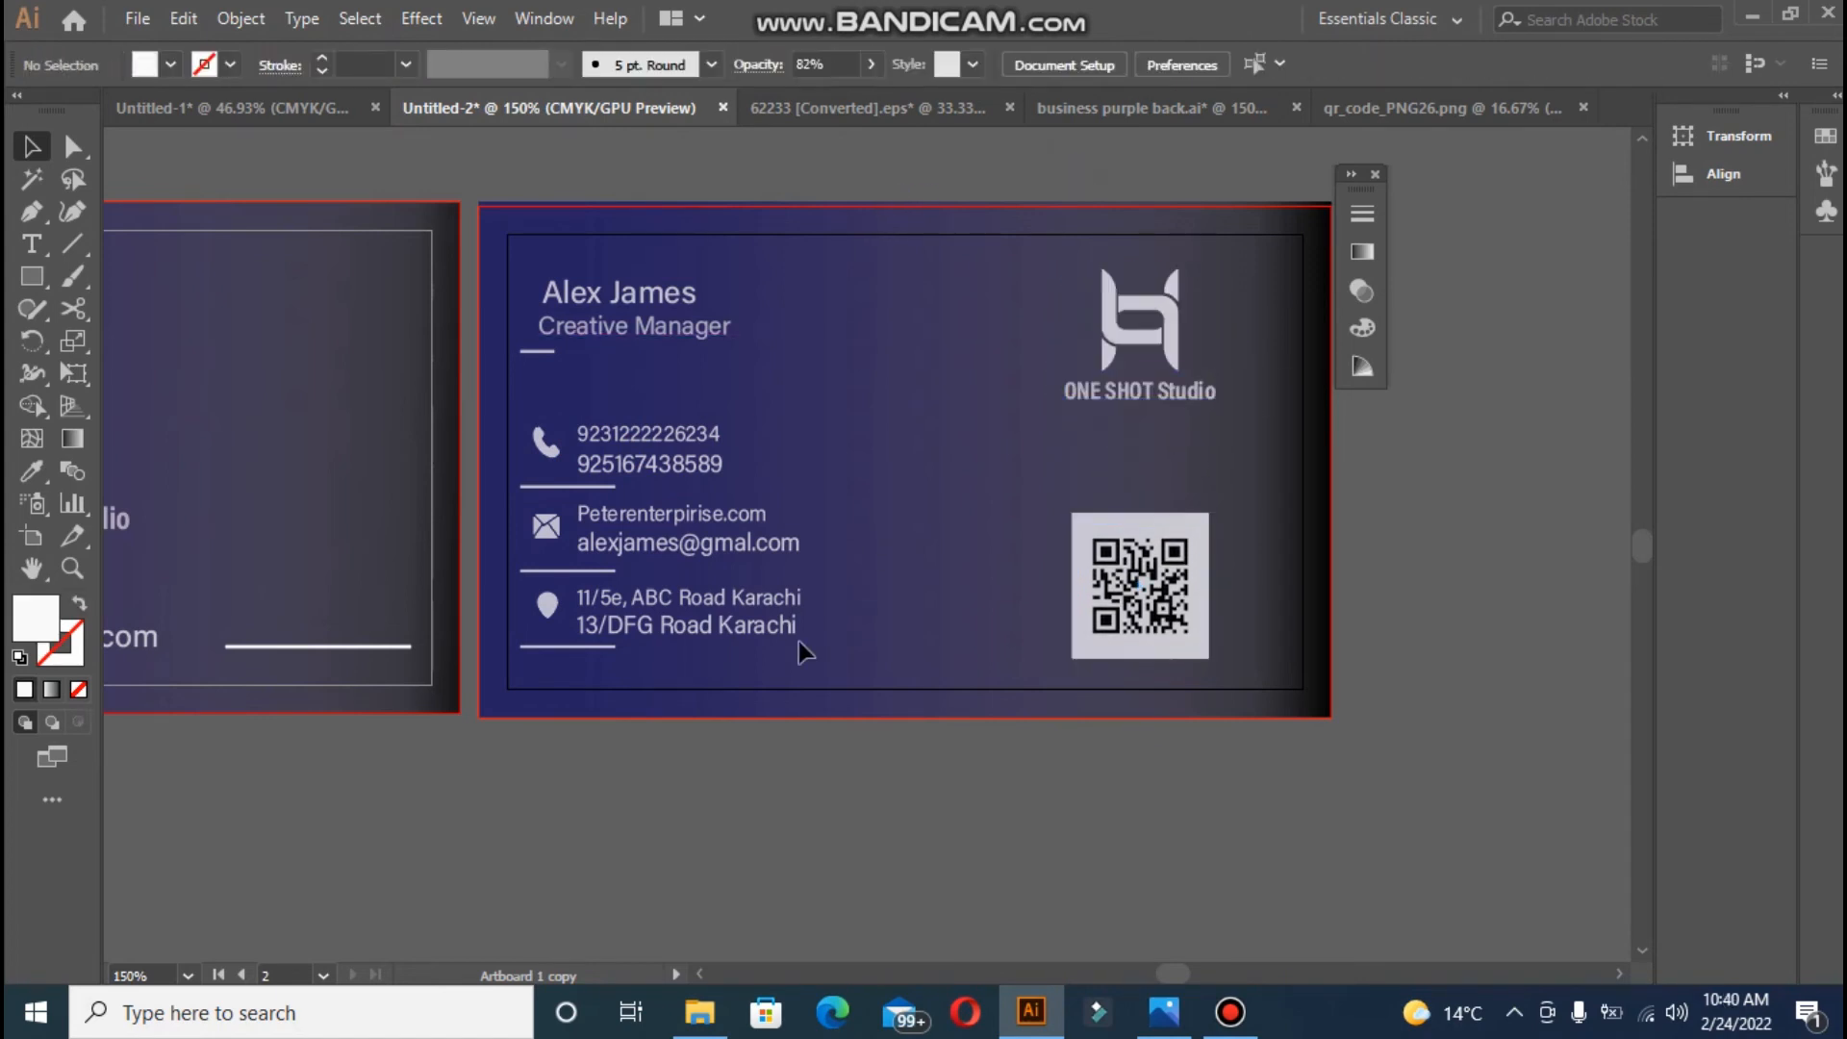
# - Give the front card's line the logo's appearance while keeping it a stroke
pyautogui.click(385, 646)
pyautogui.press('i')
pyautogui.click(1105, 312)
pyautogui.hotkey('shift', 'x')
pyautogui.press('v')
pyautogui.click(403, 782)
pyautogui.hotkey('ctrl', '-')
pyautogui.hotkey('ctrl', '-')
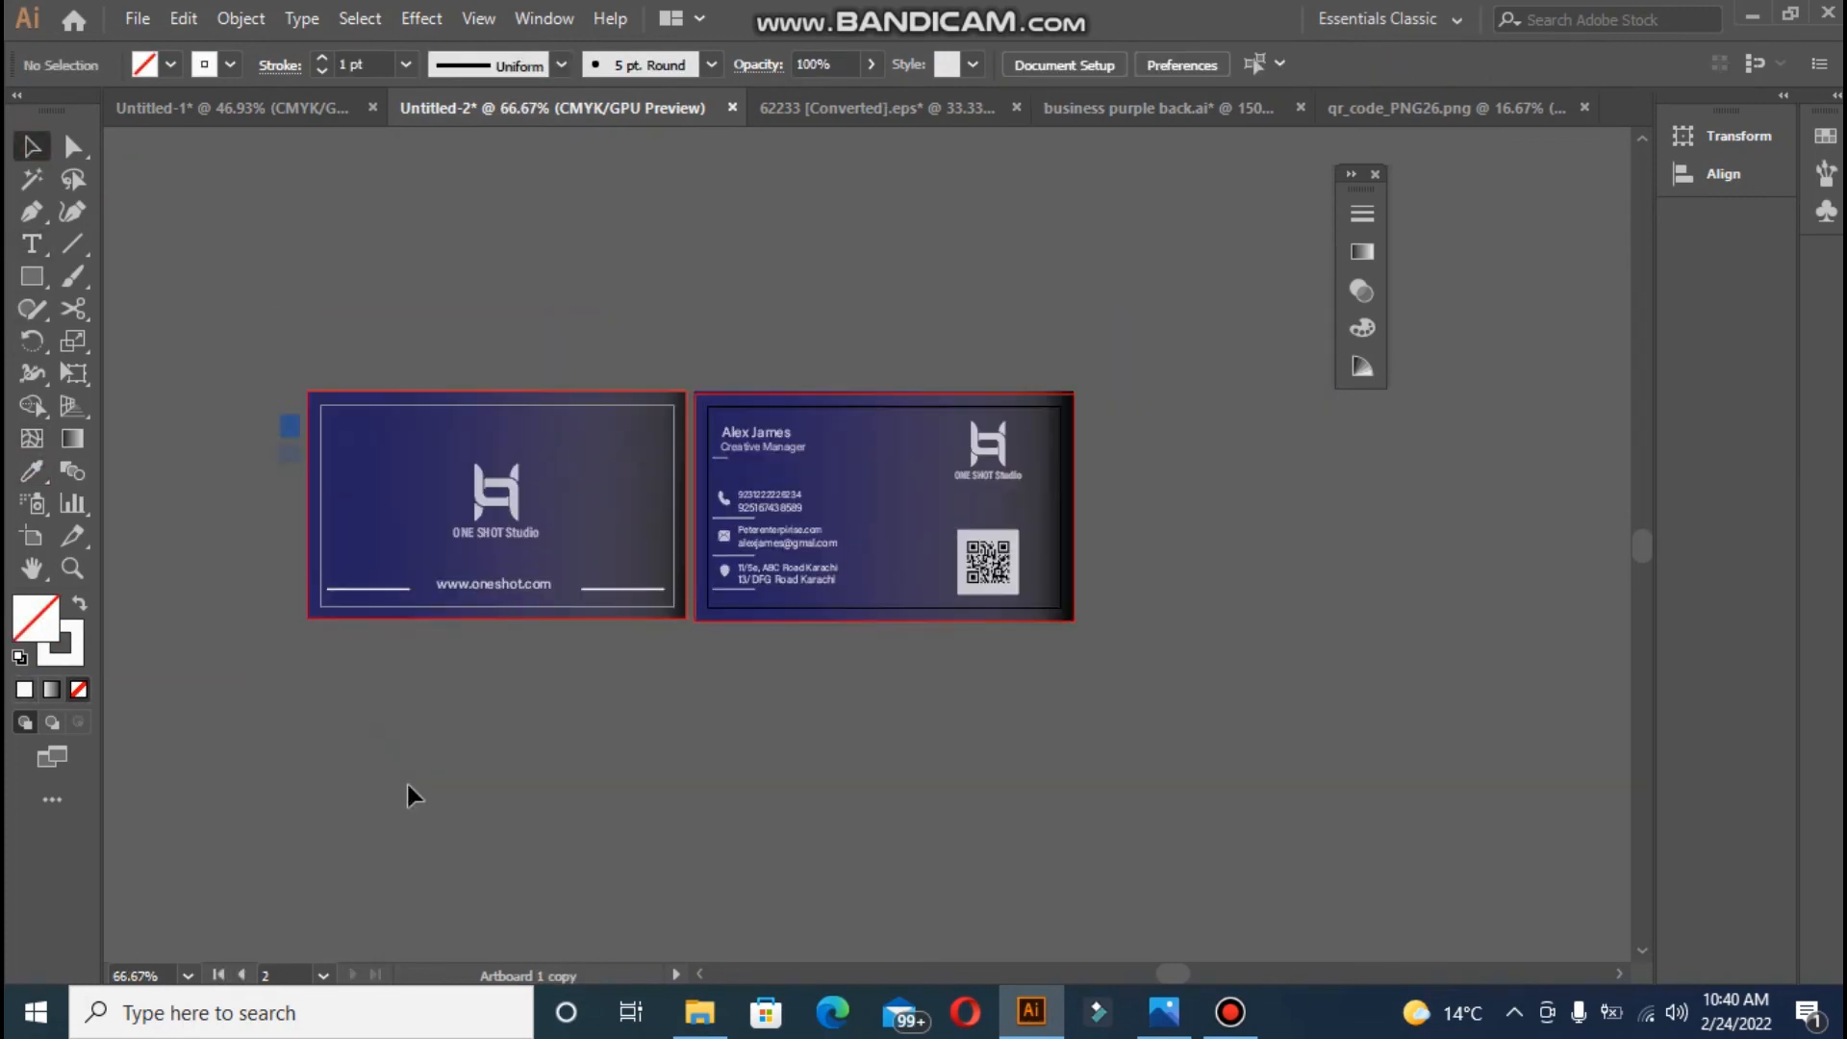
pyautogui.hotkey('ctrl', '+')
pyautogui.hotkey('ctrl', '+')
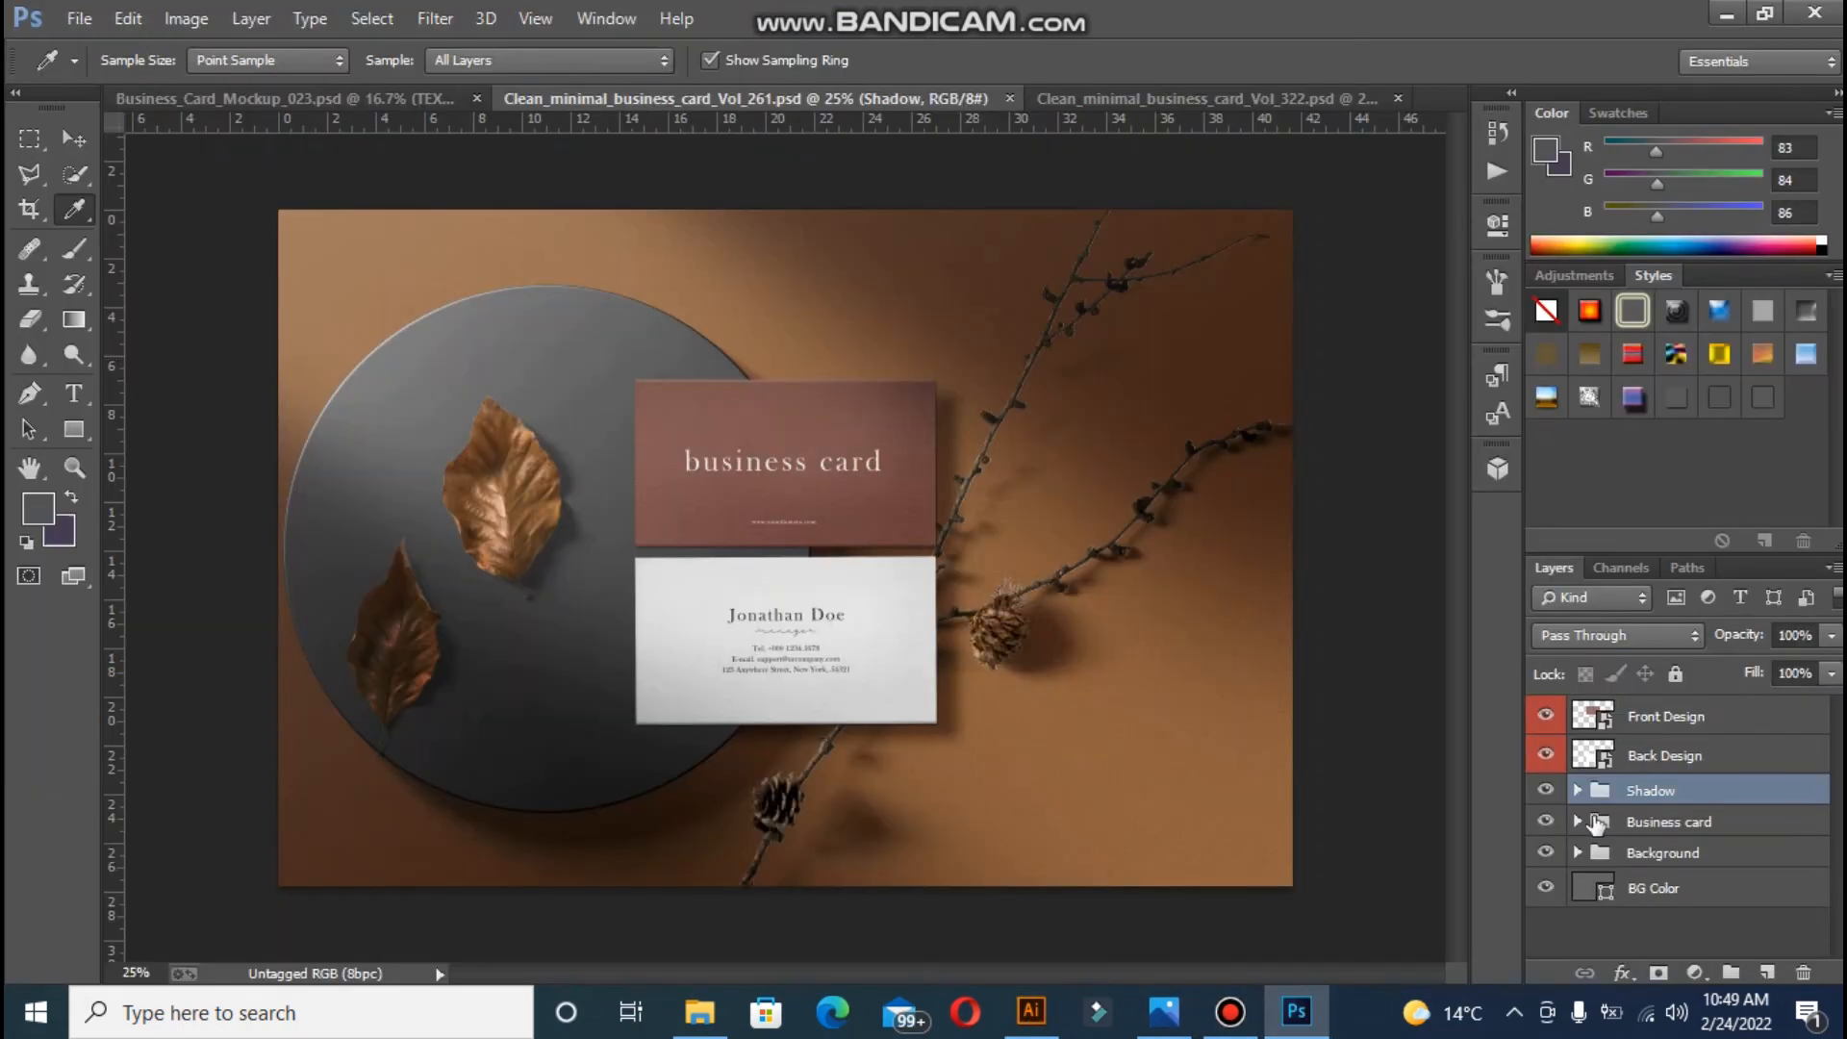
# - Open the Front Design smart object and dismiss the smart object and missing fonts warnings
pyautogui.doubleClick(1607, 720)
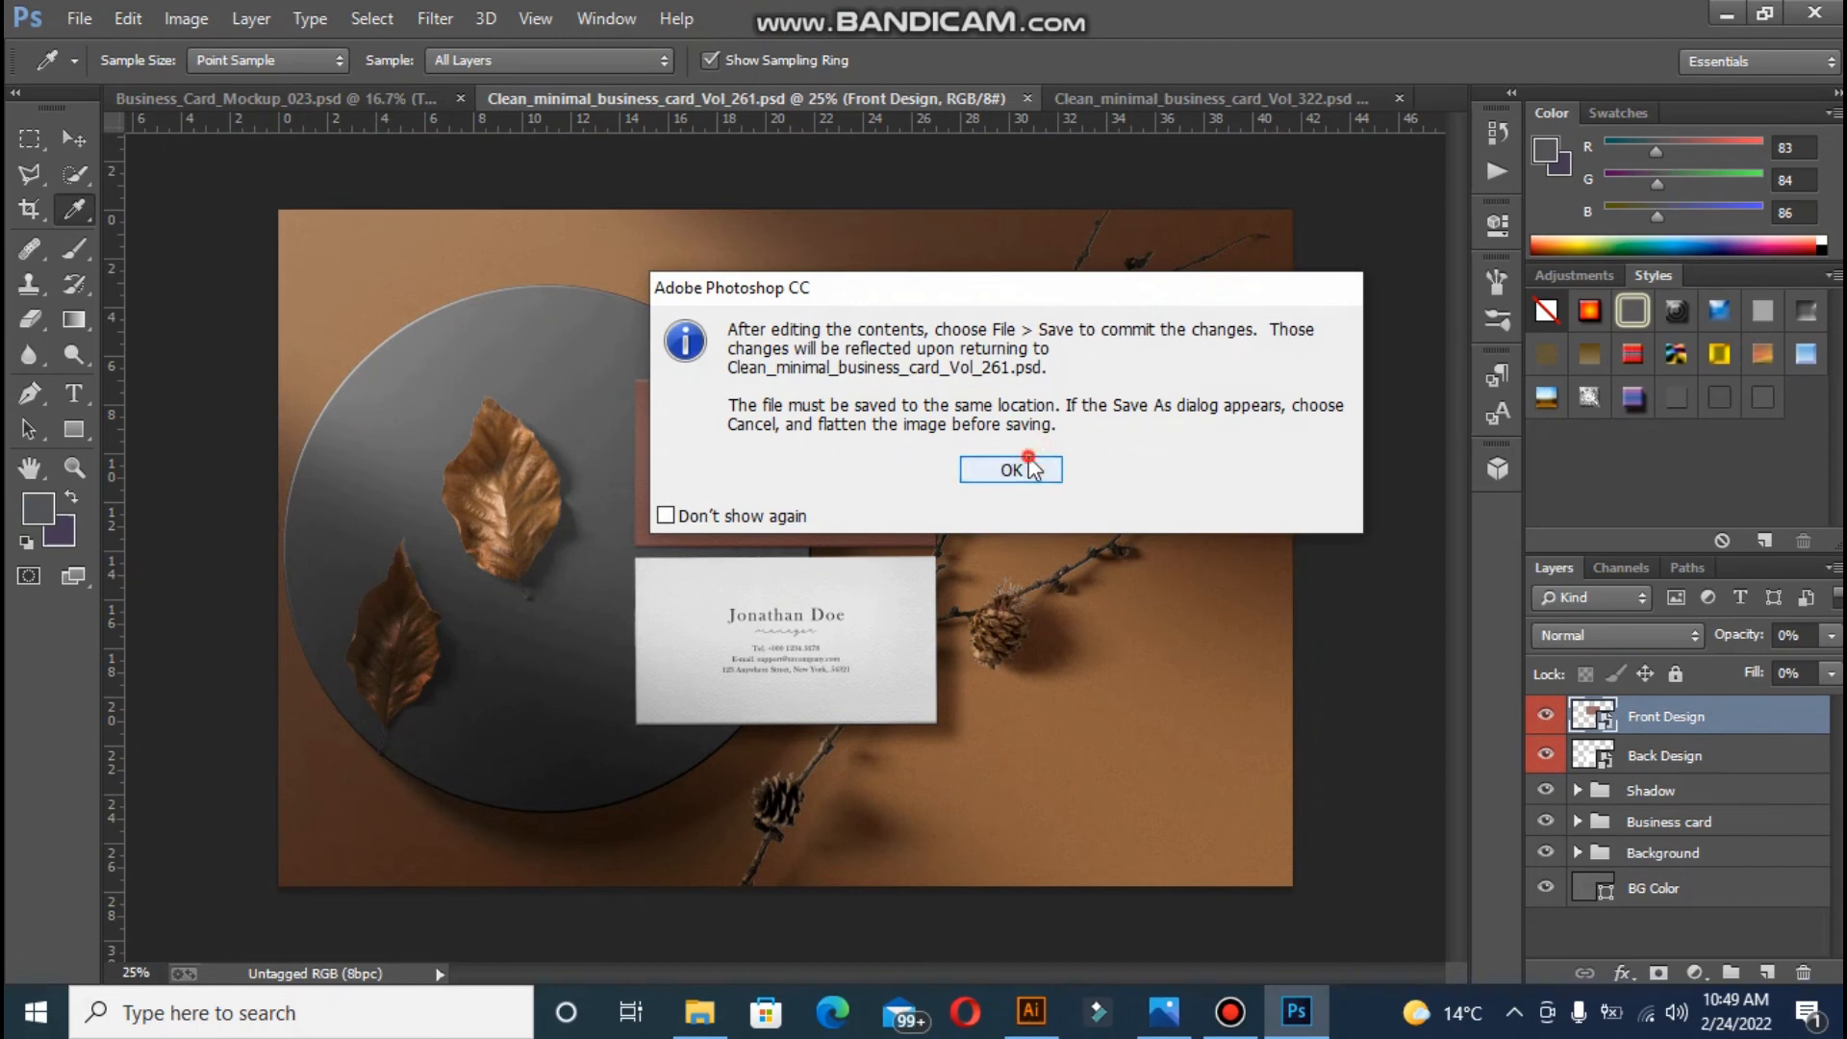
pyautogui.click(1025, 463)
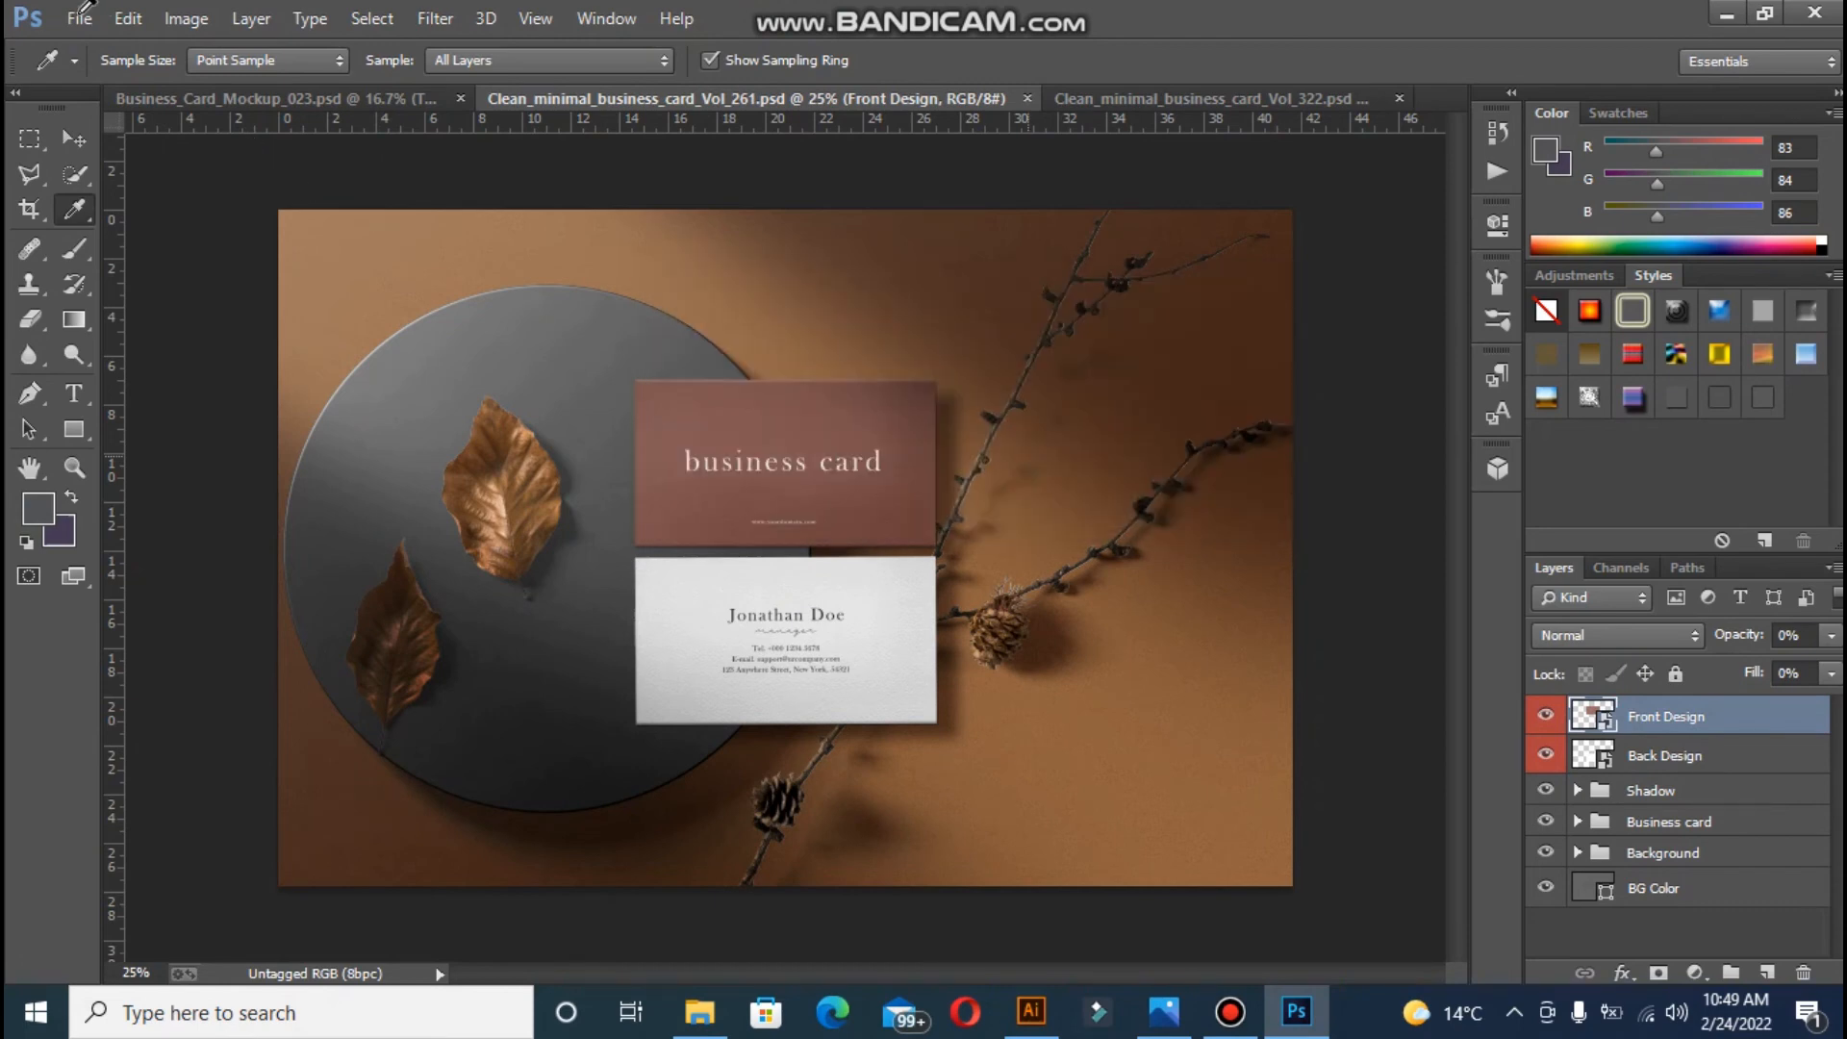
pyautogui.click(962, 453)
# - Open the business card simple-01 image from the design folder
pyautogui.click(79, 18)
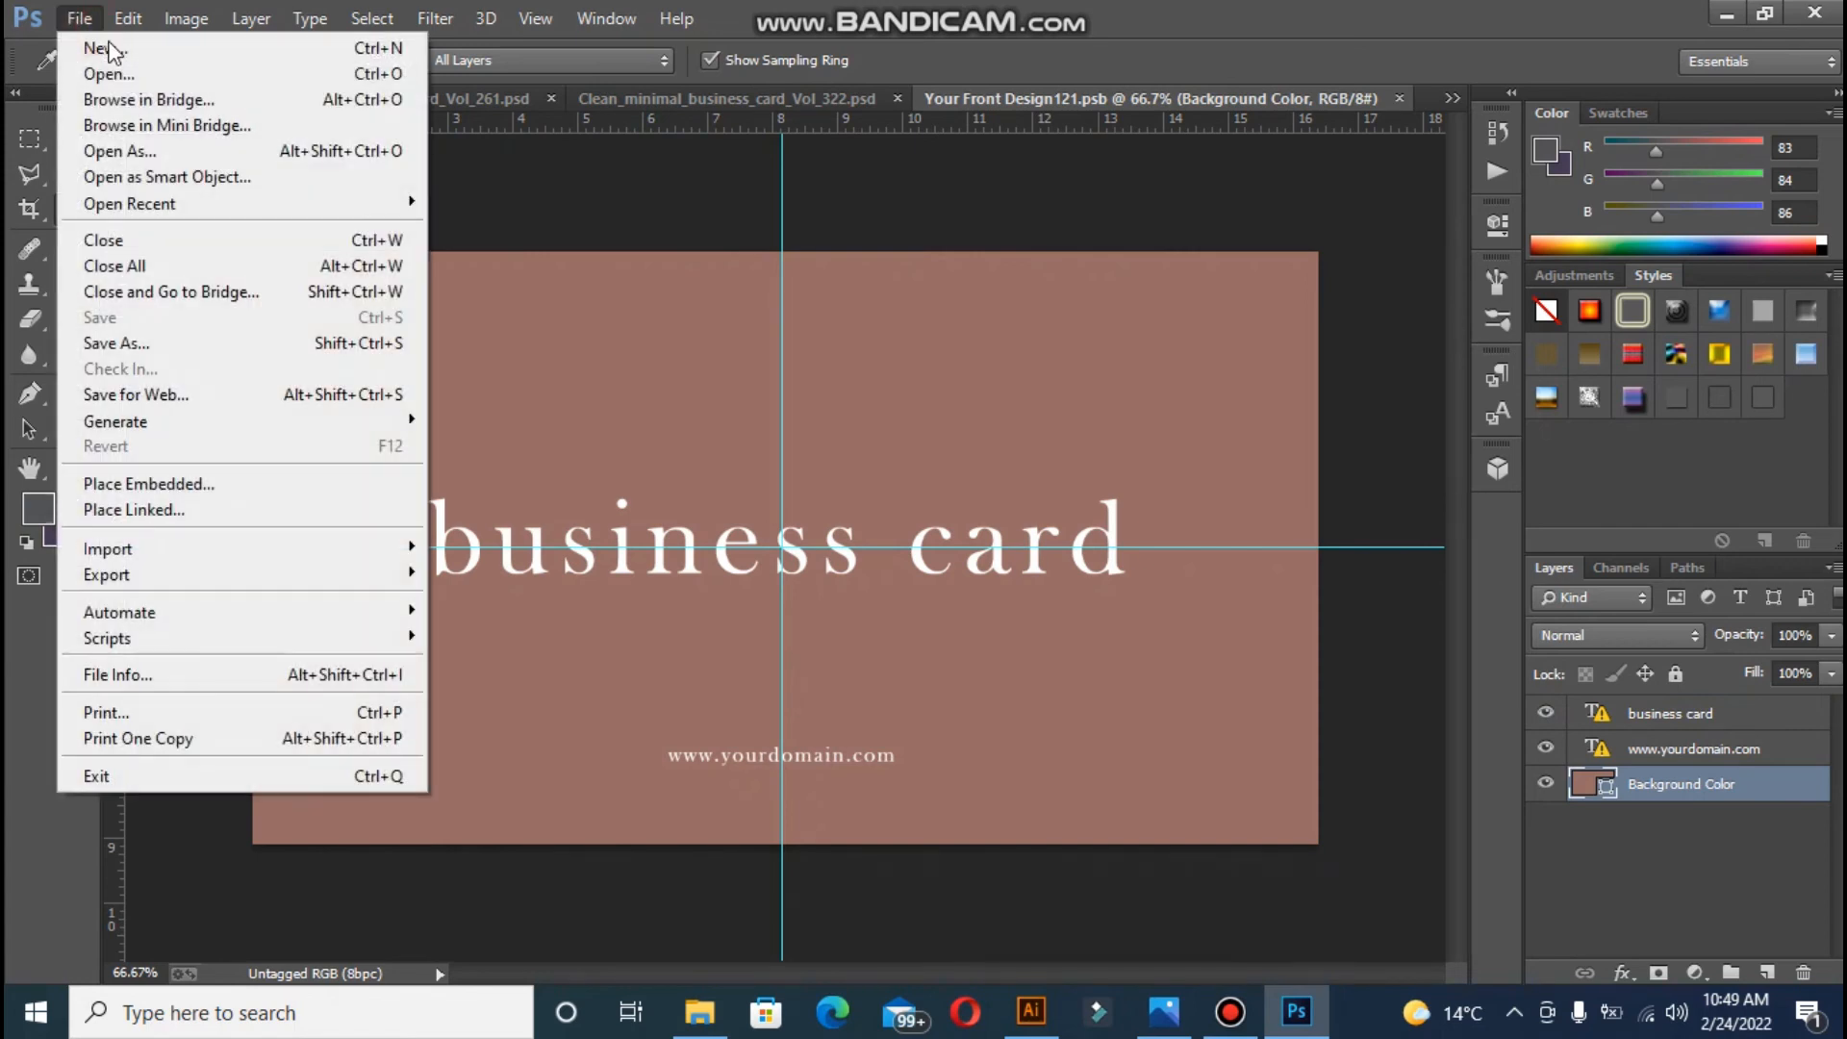
pyautogui.click(101, 70)
pyautogui.click(977, 188)
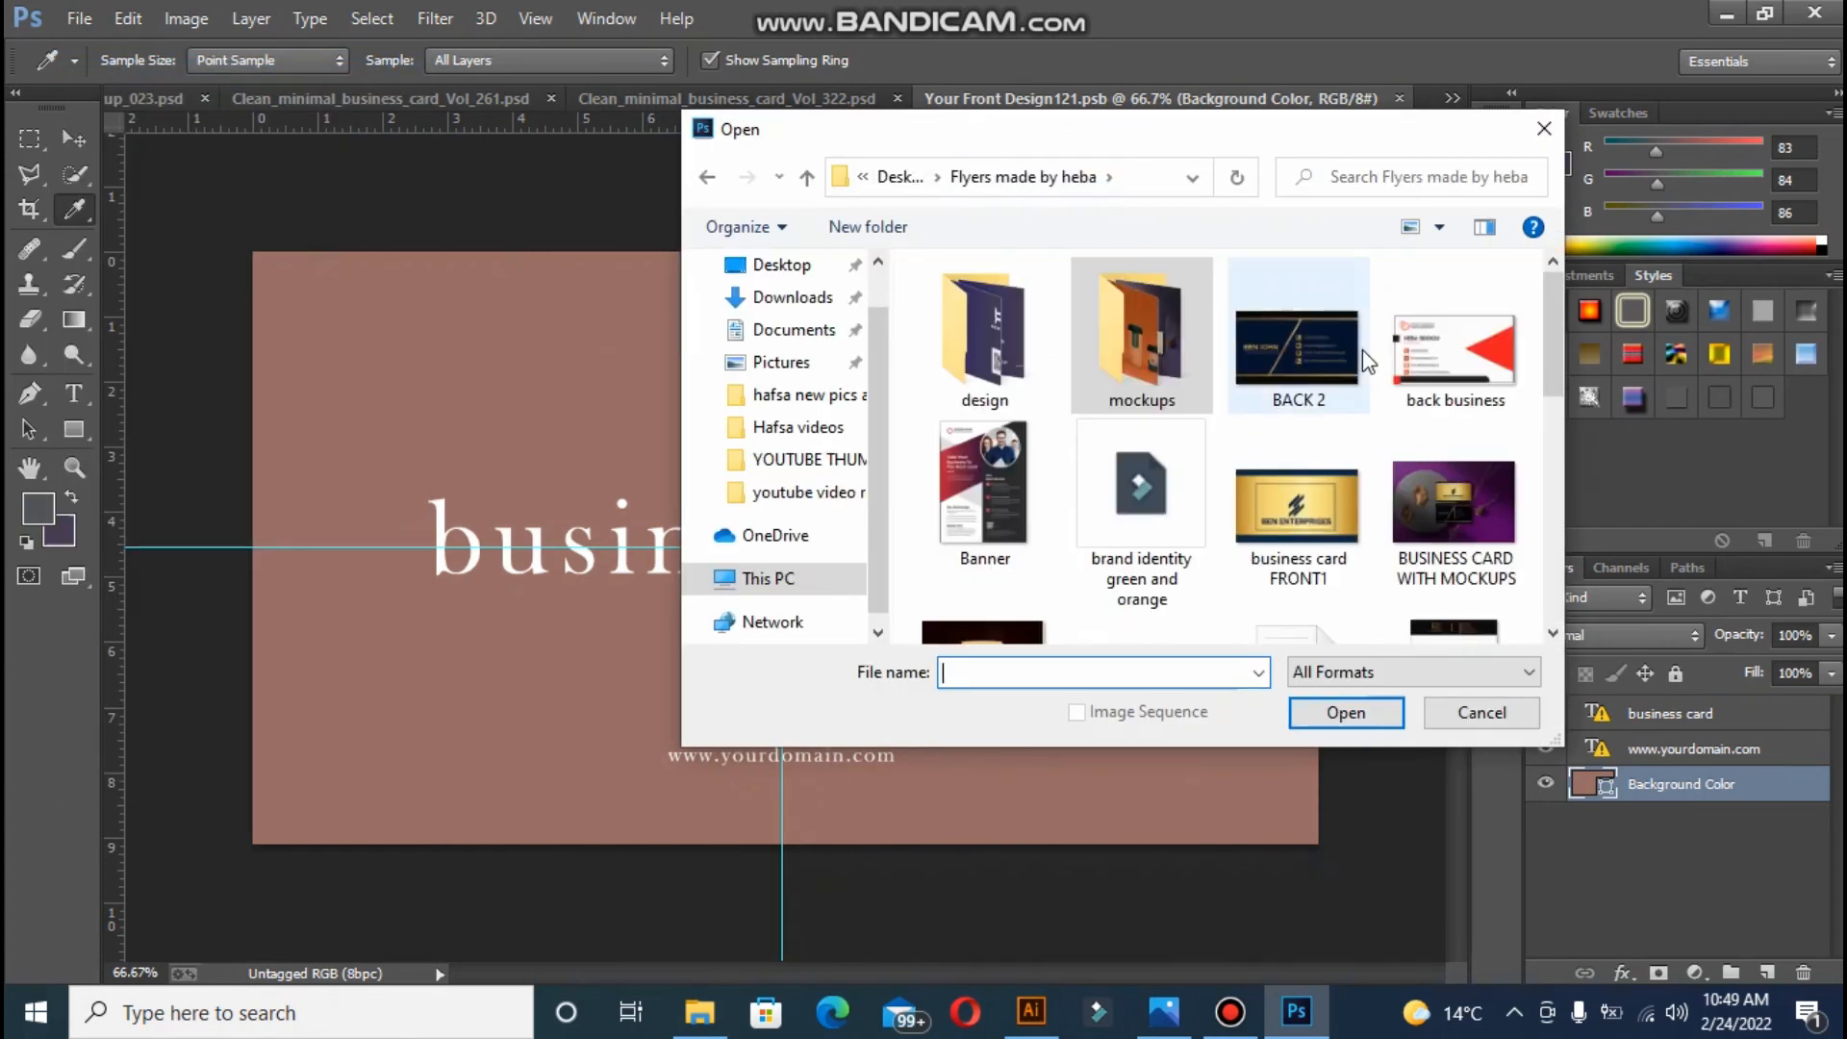
pyautogui.moveTo(1557, 354); pyautogui.dragTo(1556, 404)
pyautogui.doubleClick(1025, 326)
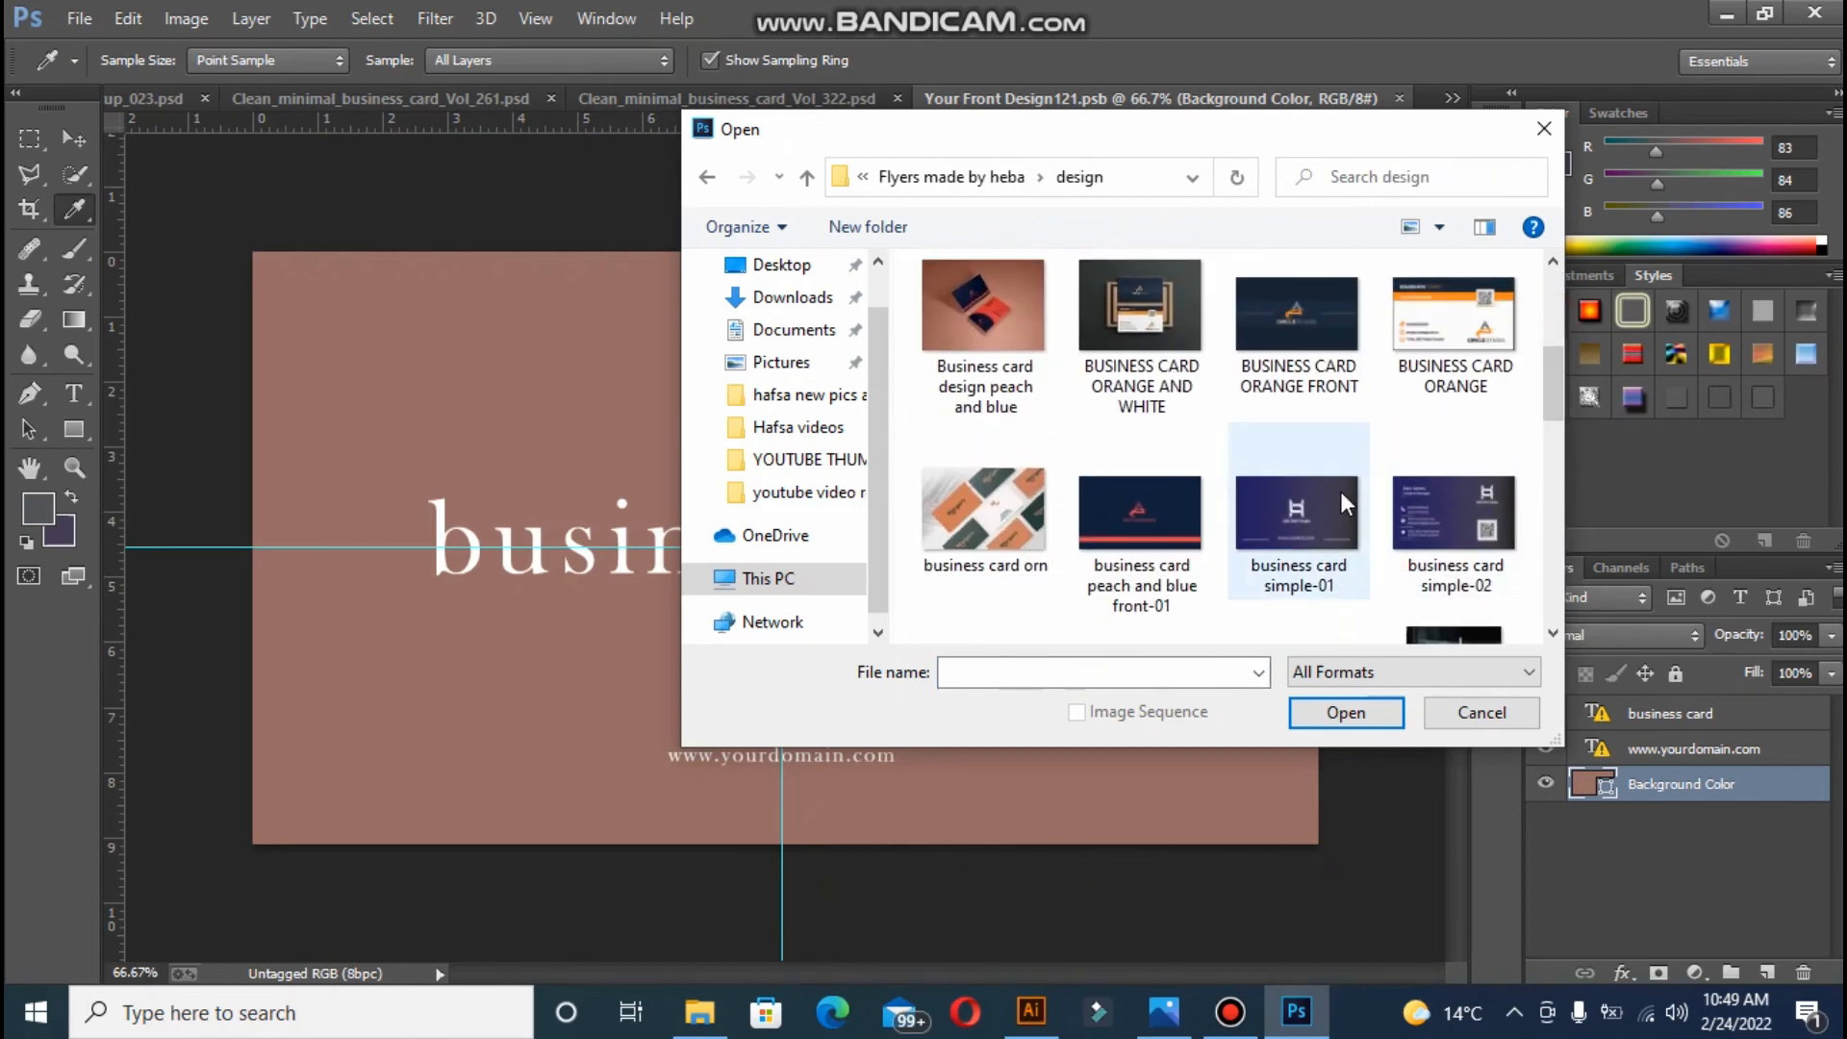
pyautogui.click(1342, 490)
pyautogui.click(1346, 712)
# - Copy the simple-01 card into Front Design and enlarge it to cover the card
pyautogui.hotkey('ctrl', 'a')
pyautogui.hotkey('ctrl', 'c')
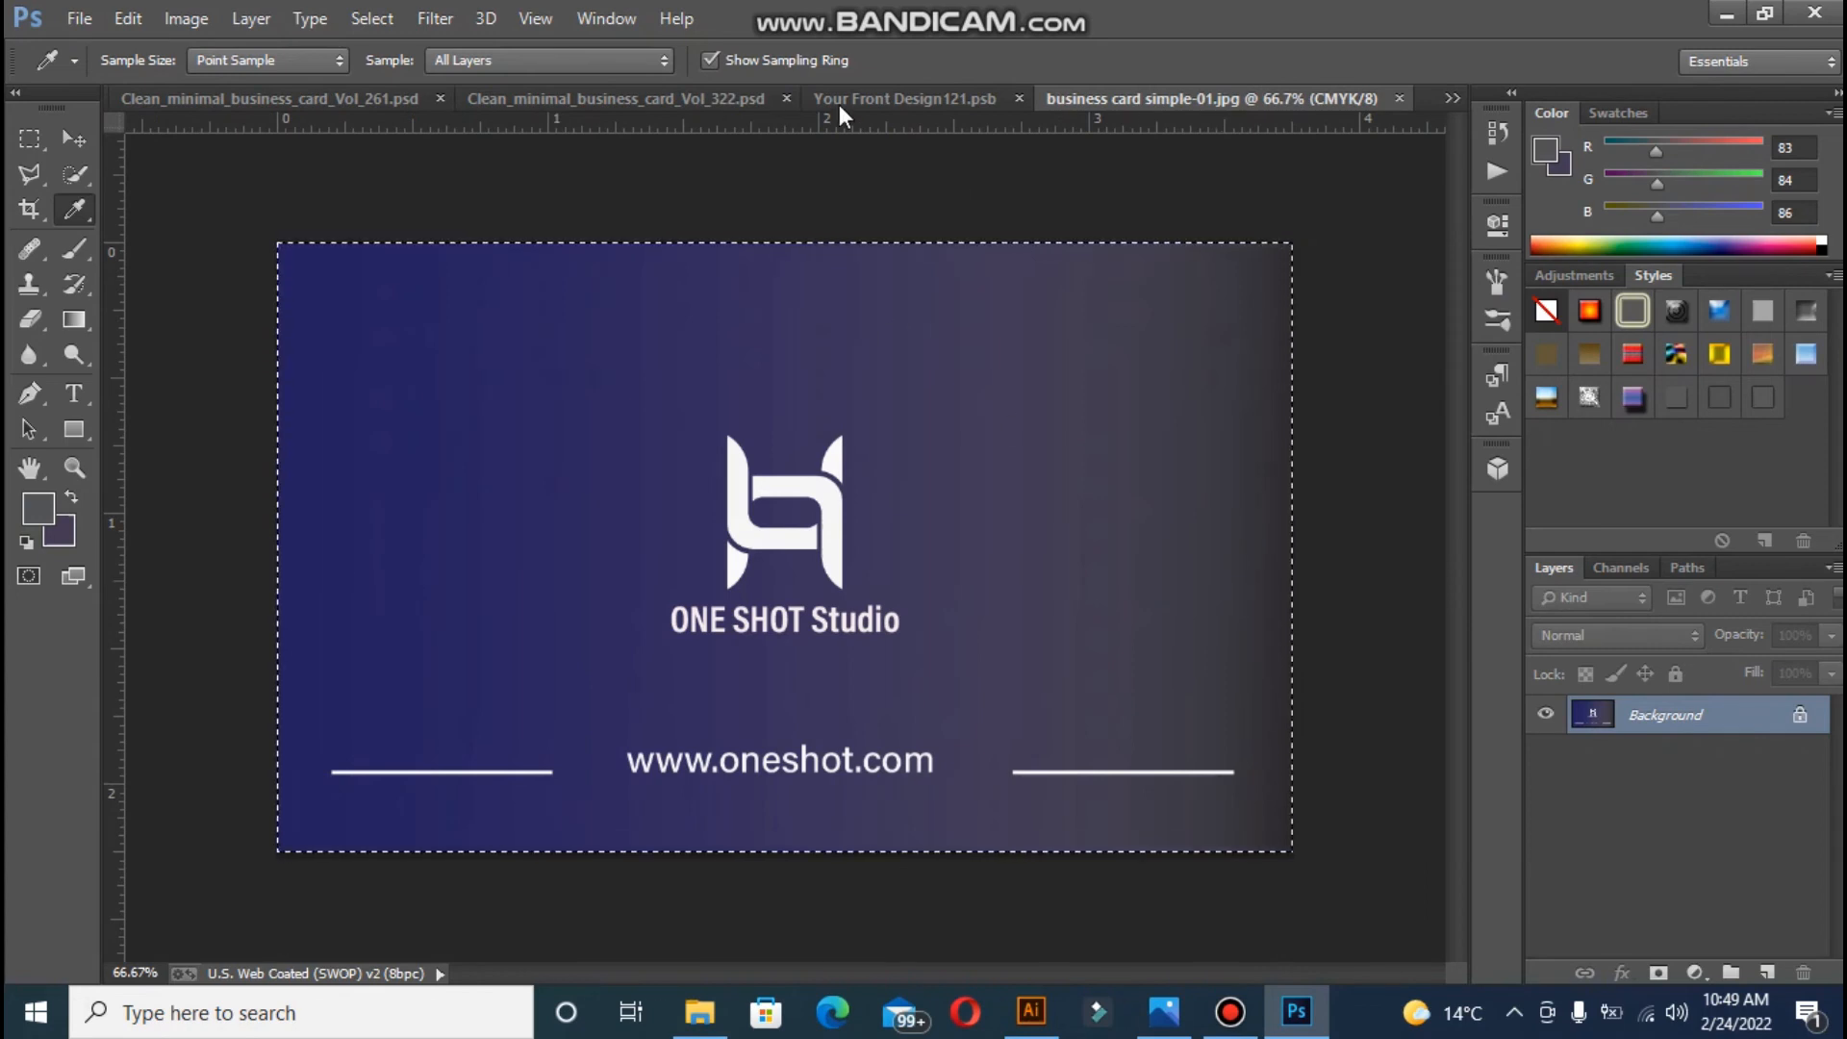
pyautogui.click(881, 96)
pyautogui.hotkey('ctrl', 'v')
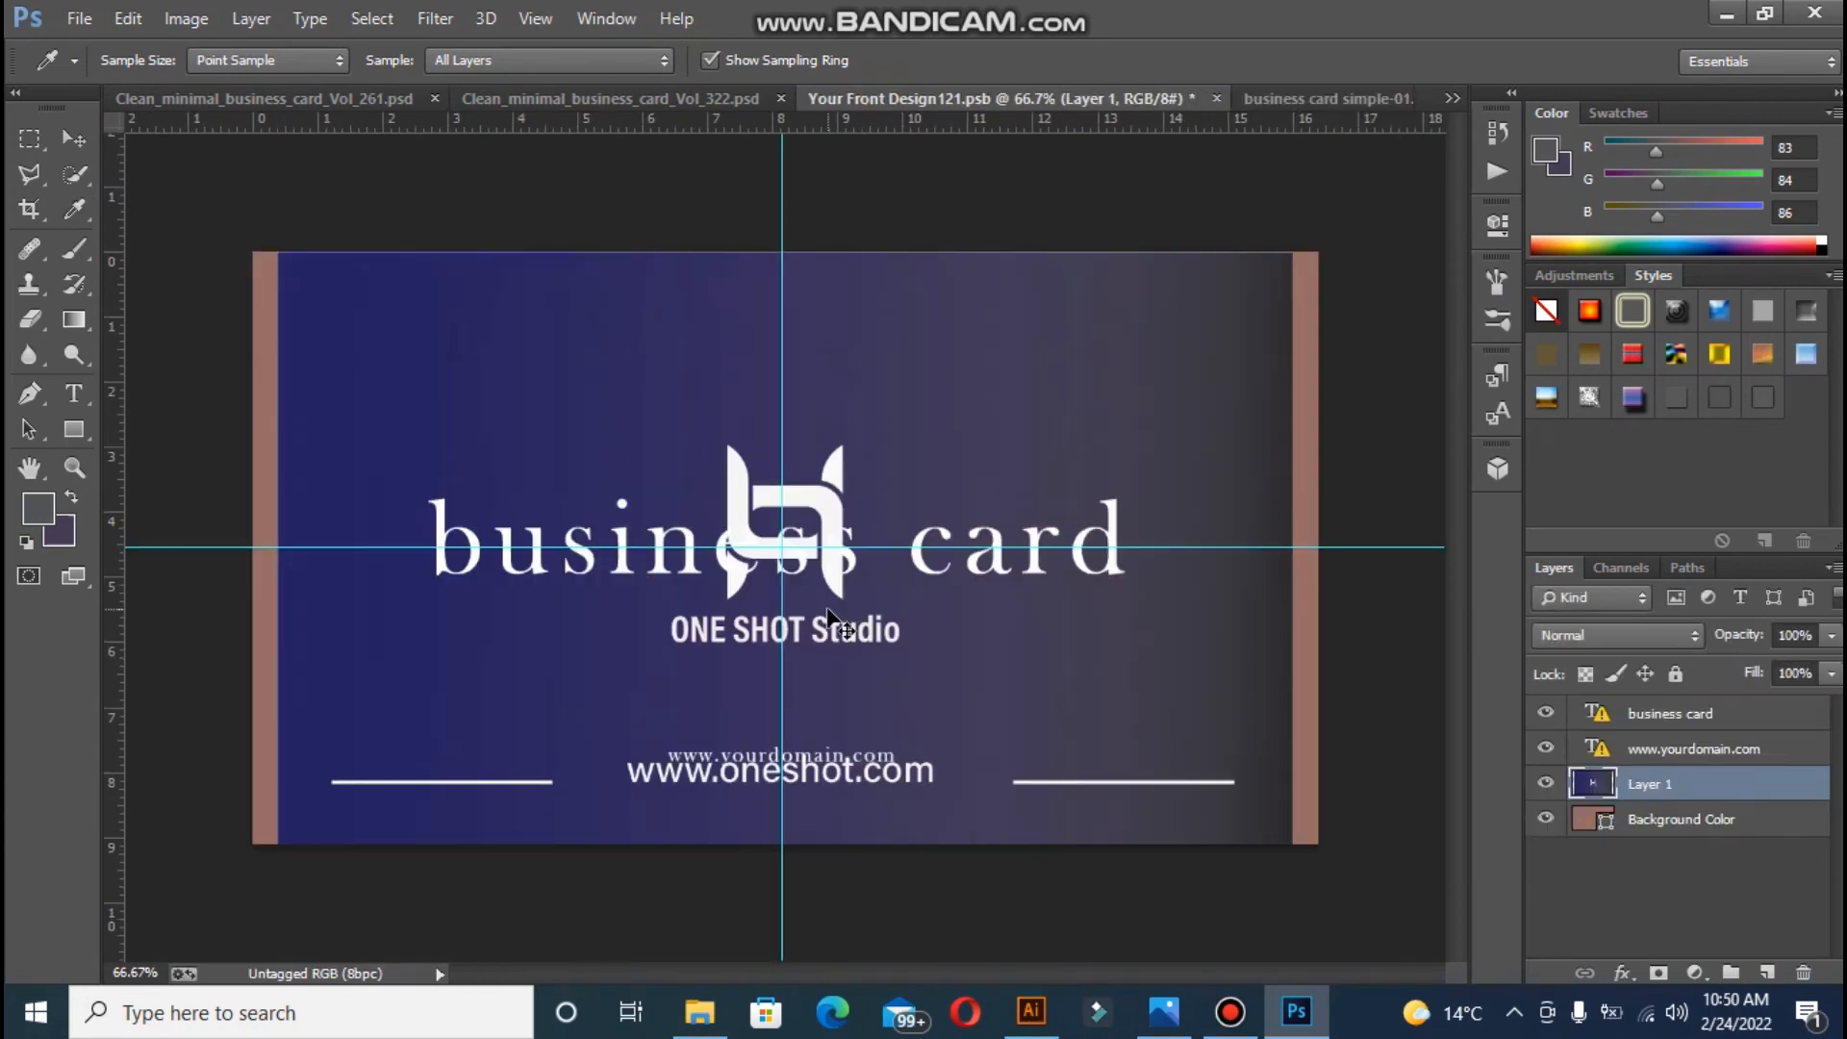
pyautogui.hotkey('ctrl', 't')
pyautogui.moveTo(265, 237); pyautogui.dragTo(243, 225)
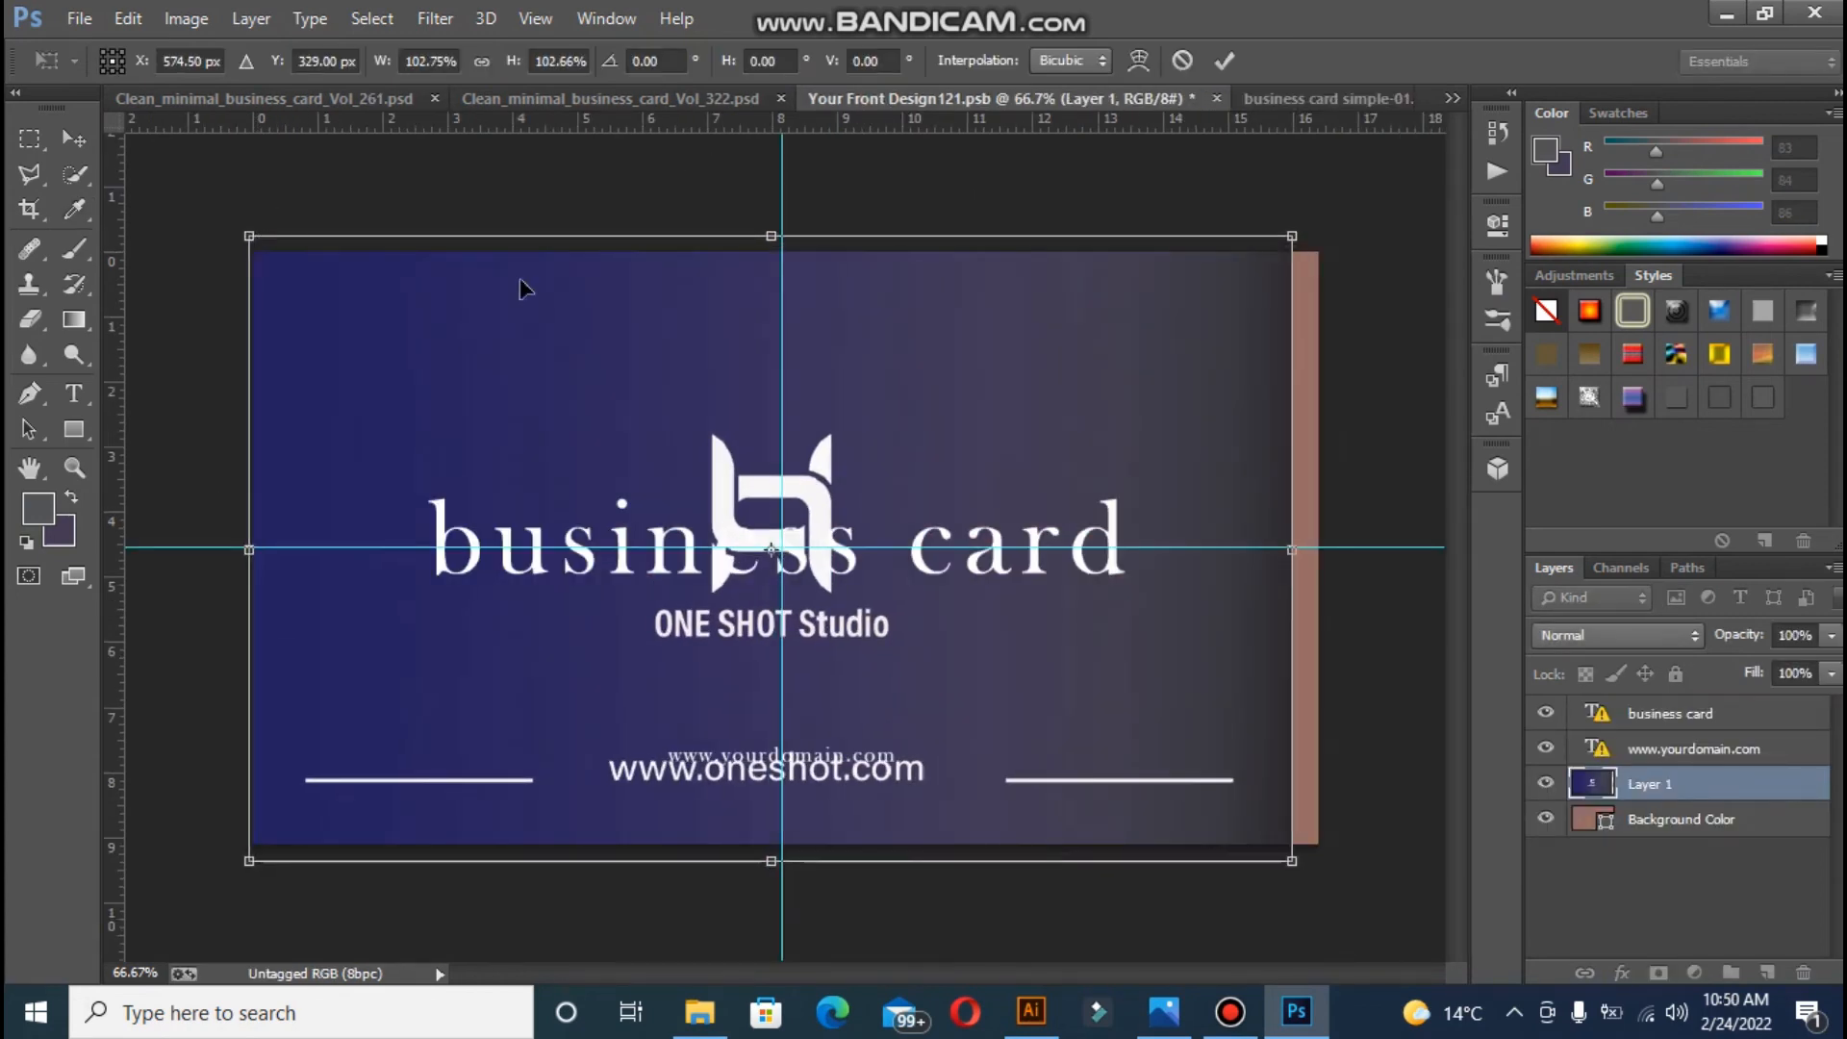
pyautogui.moveTo(1290, 859); pyautogui.dragTo(1333, 885)
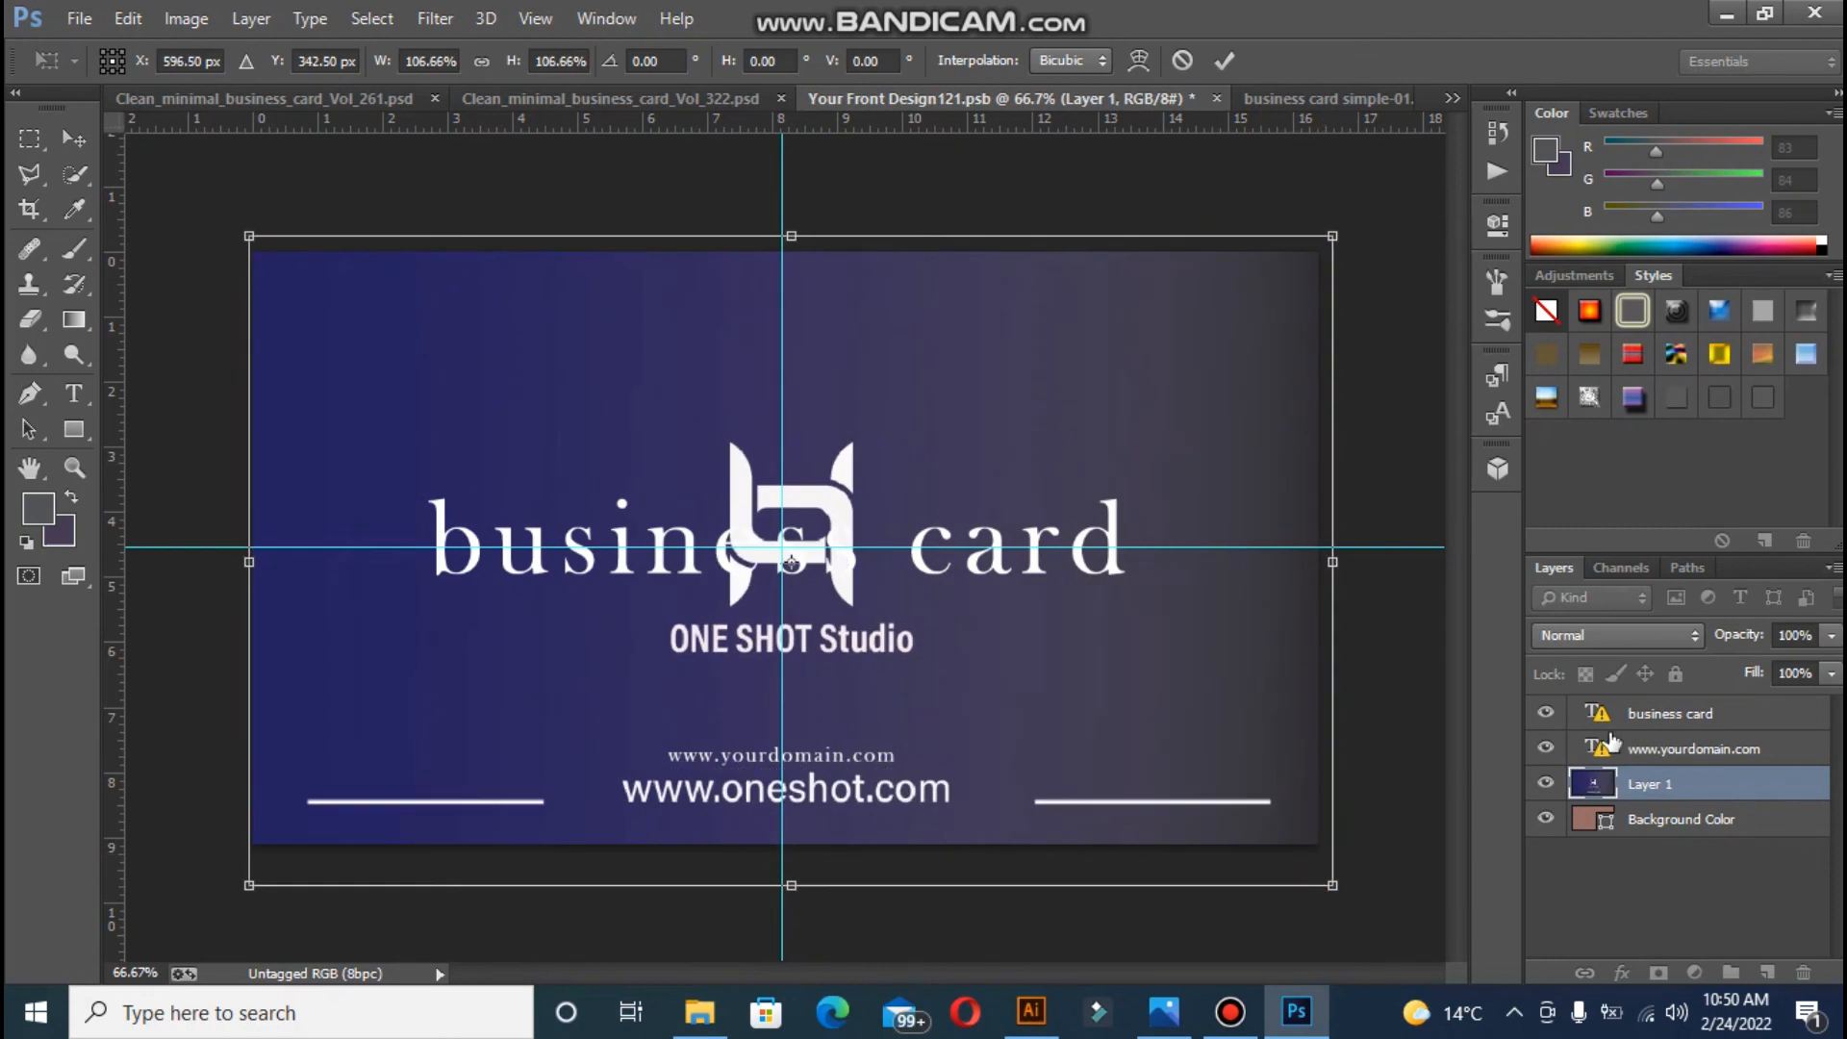
pyautogui.press('Return')
pyautogui.click(1546, 714)
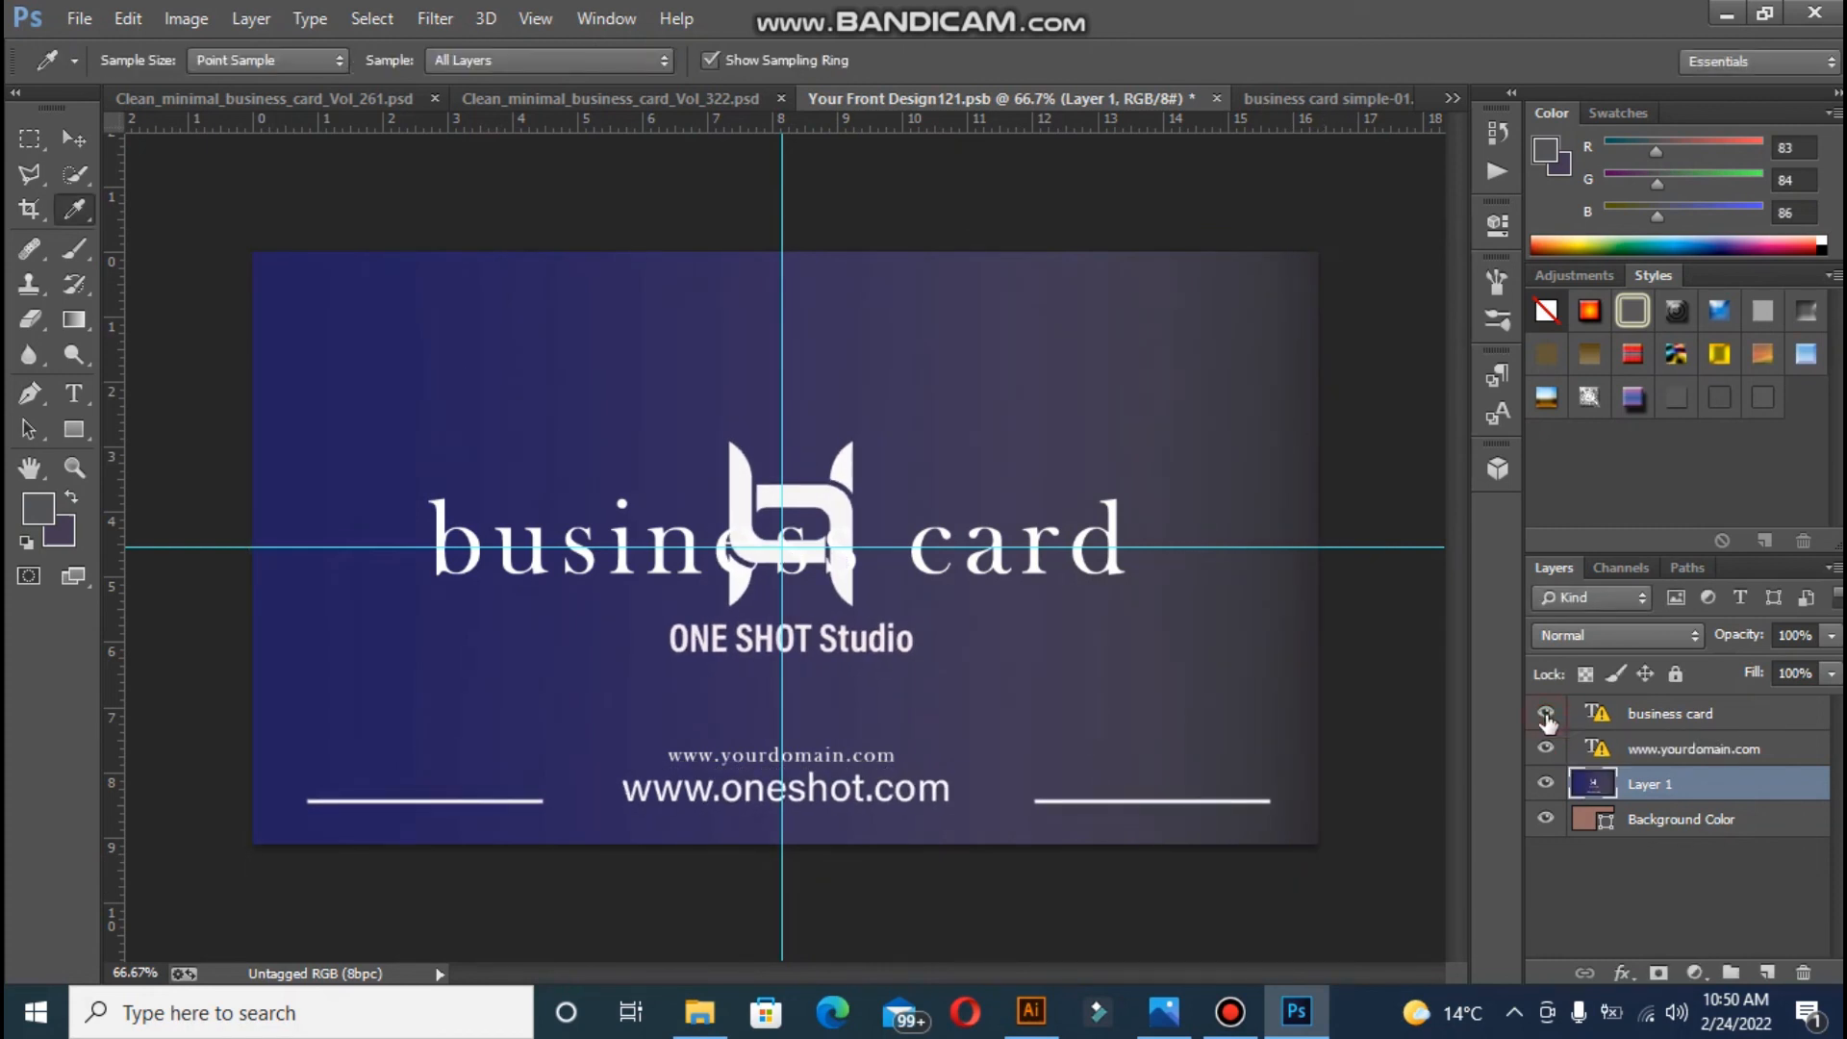
pyautogui.click(1546, 748)
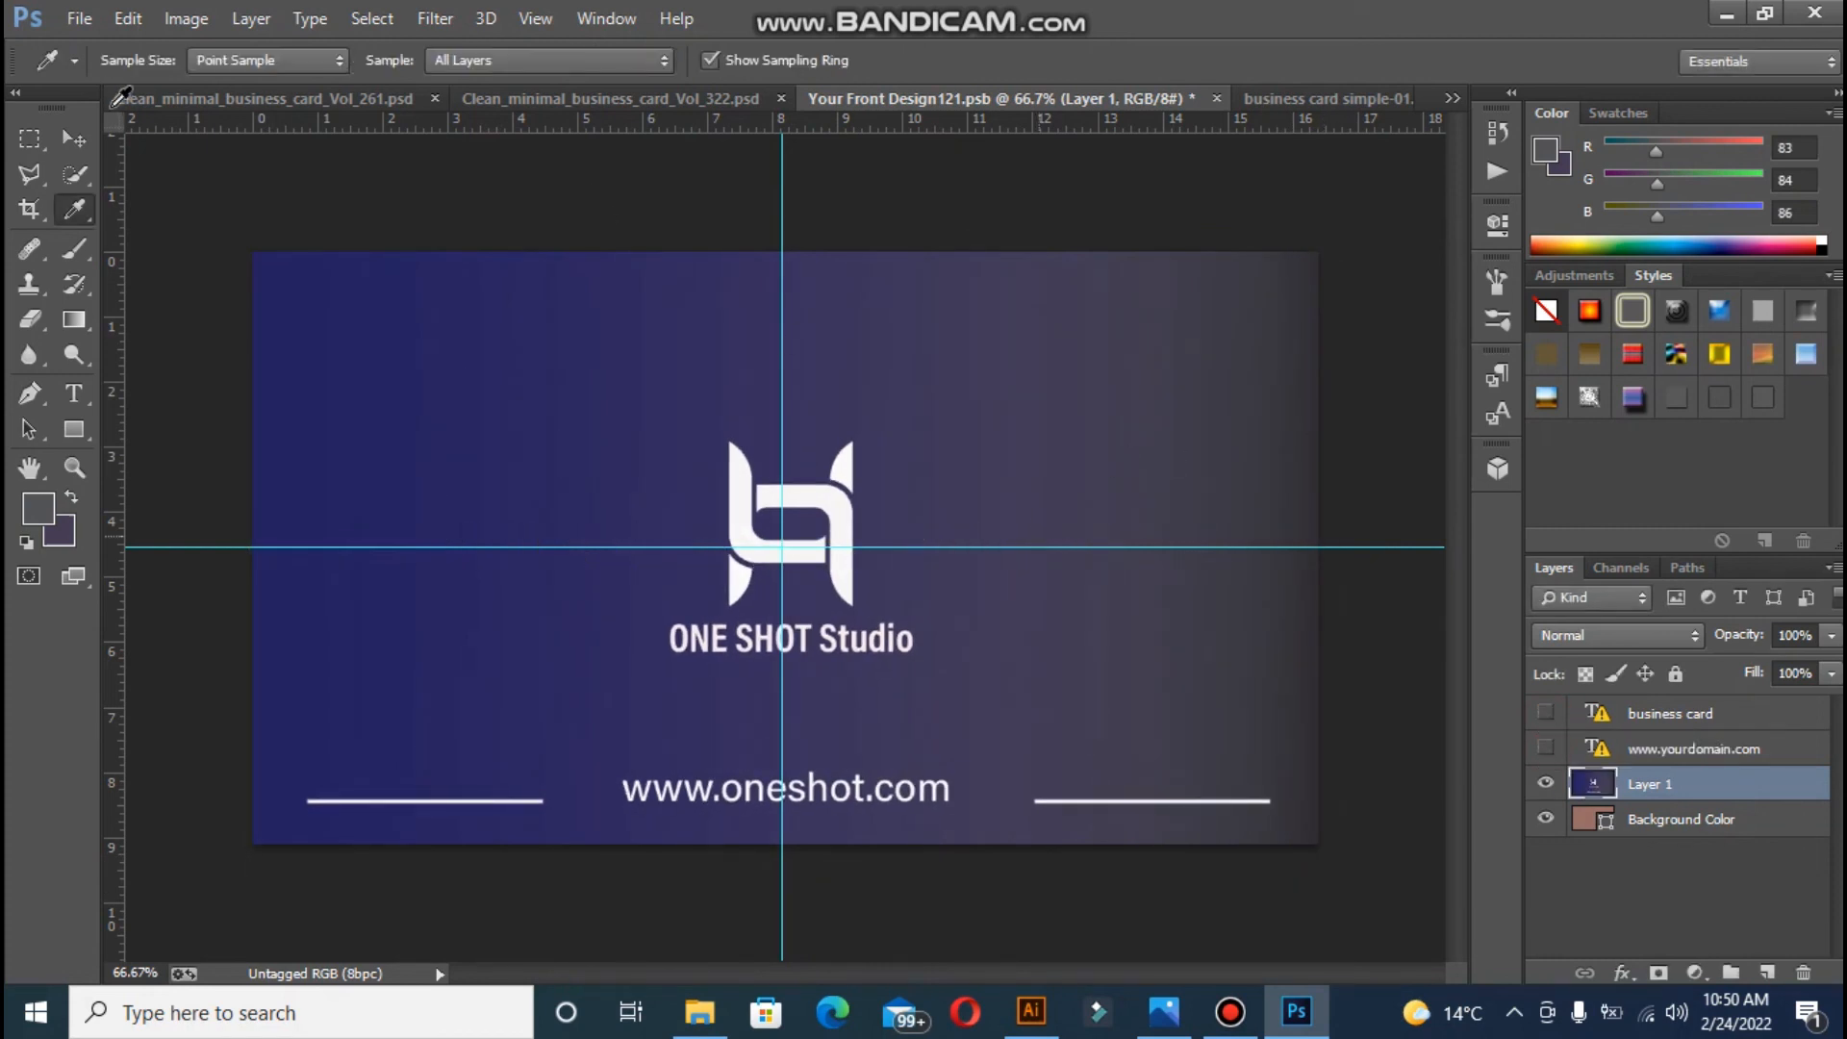
pyautogui.press('v')
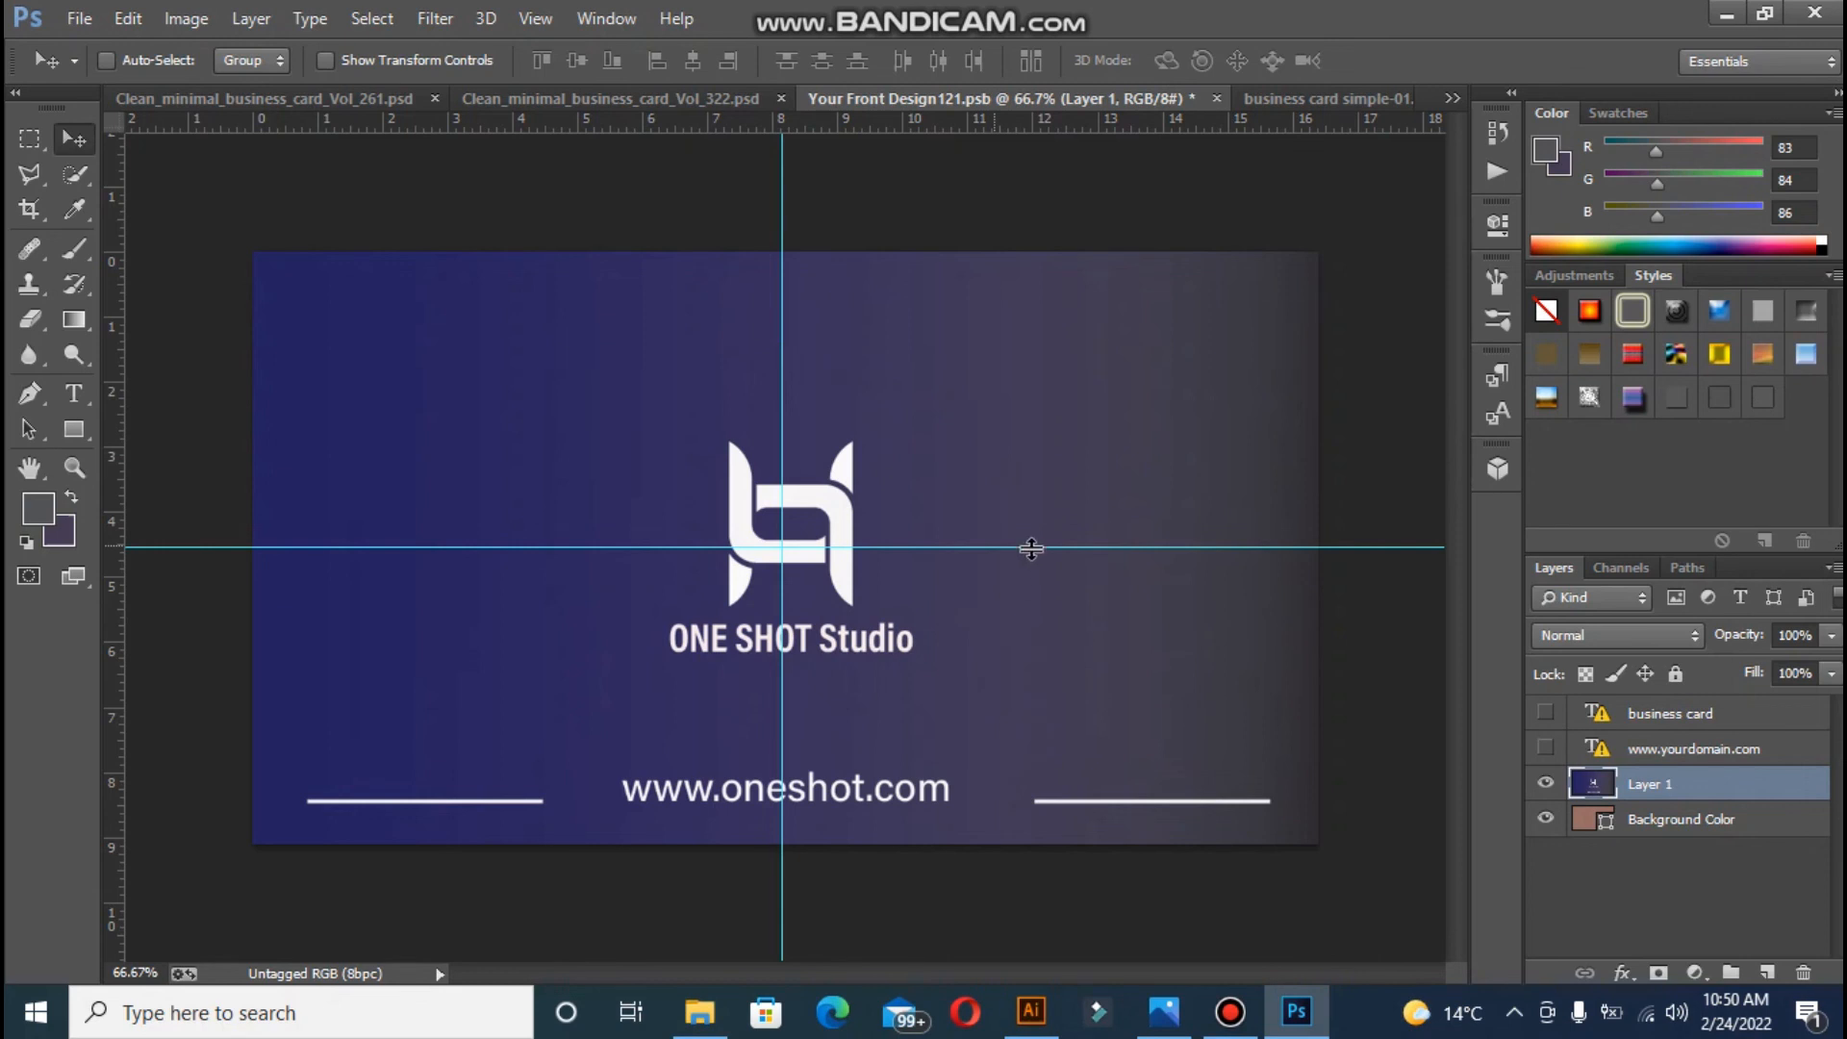
pyautogui.hotkey('ctrl', 'z')
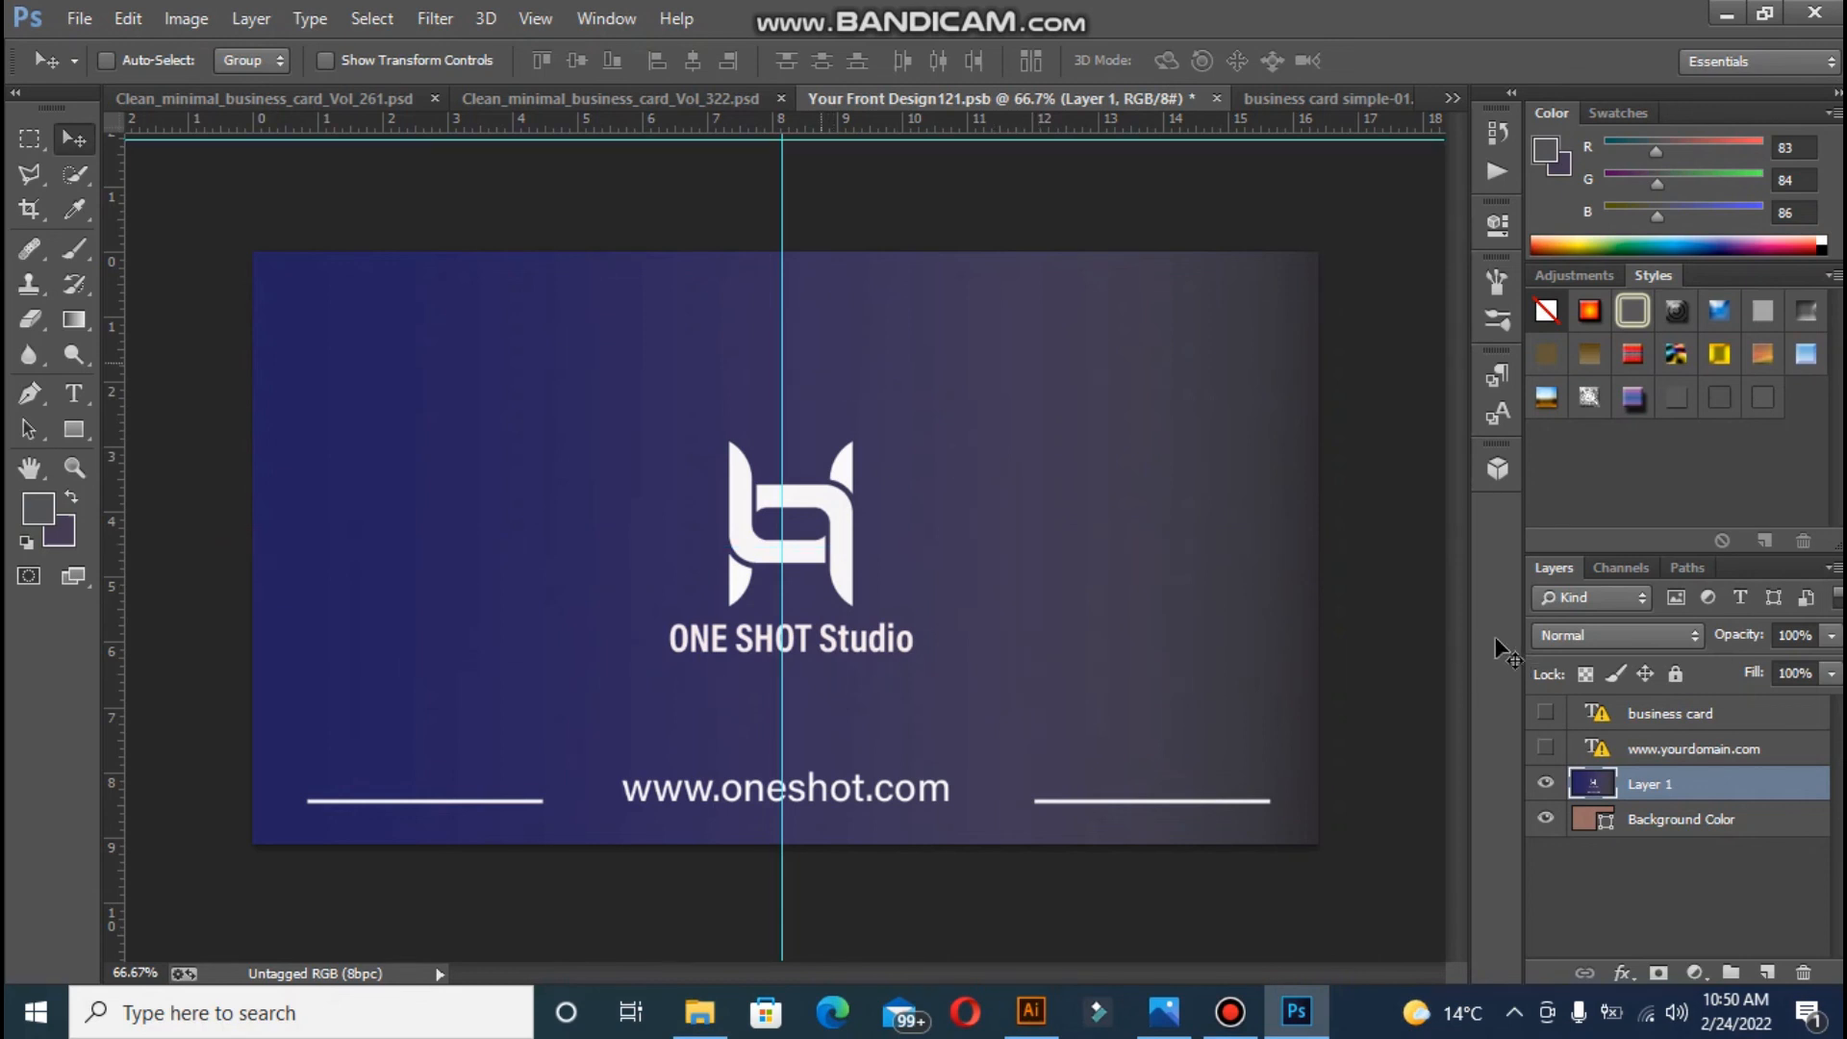
pyautogui.hotkey('ctrl', 'z')
pyautogui.moveTo(795, 556); pyautogui.dragTo(791, 520)
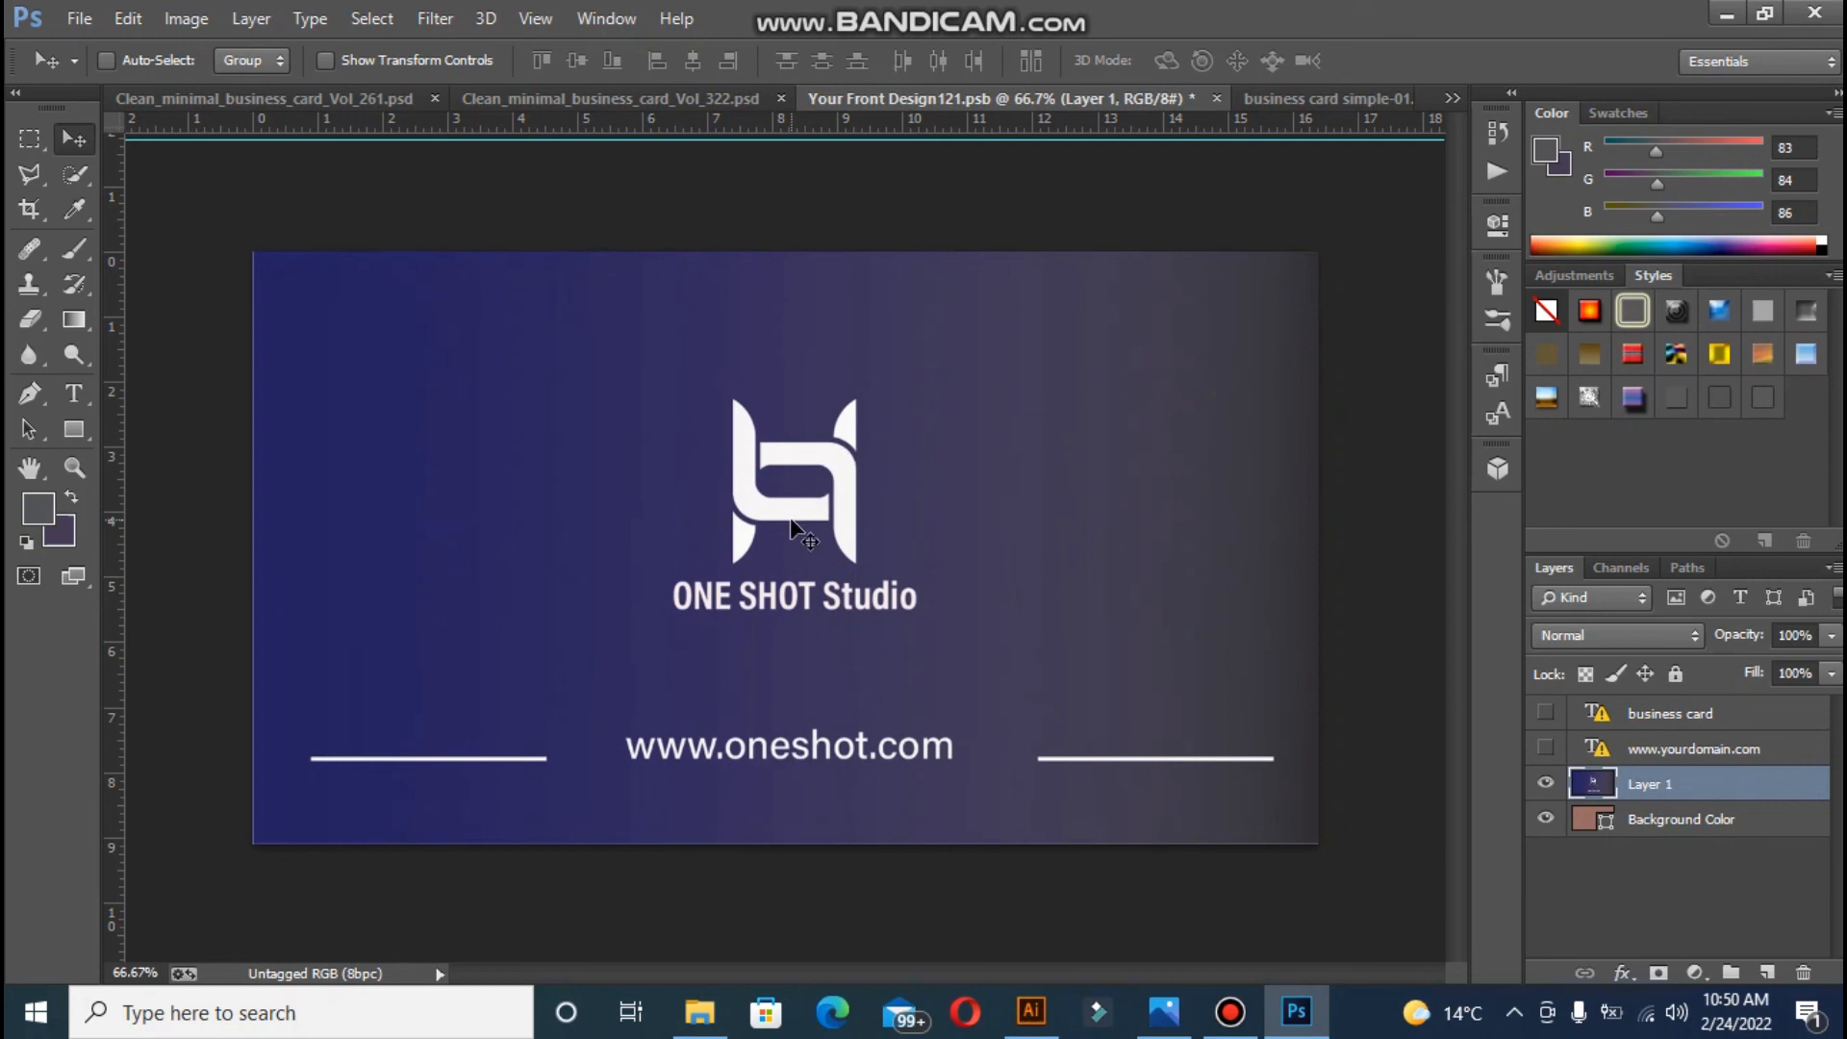
# - Save and close the front design, returning to the Clean_minimal_business_card_Vol_261 mockup
pyautogui.click(1217, 98)
pyautogui.press('Return')
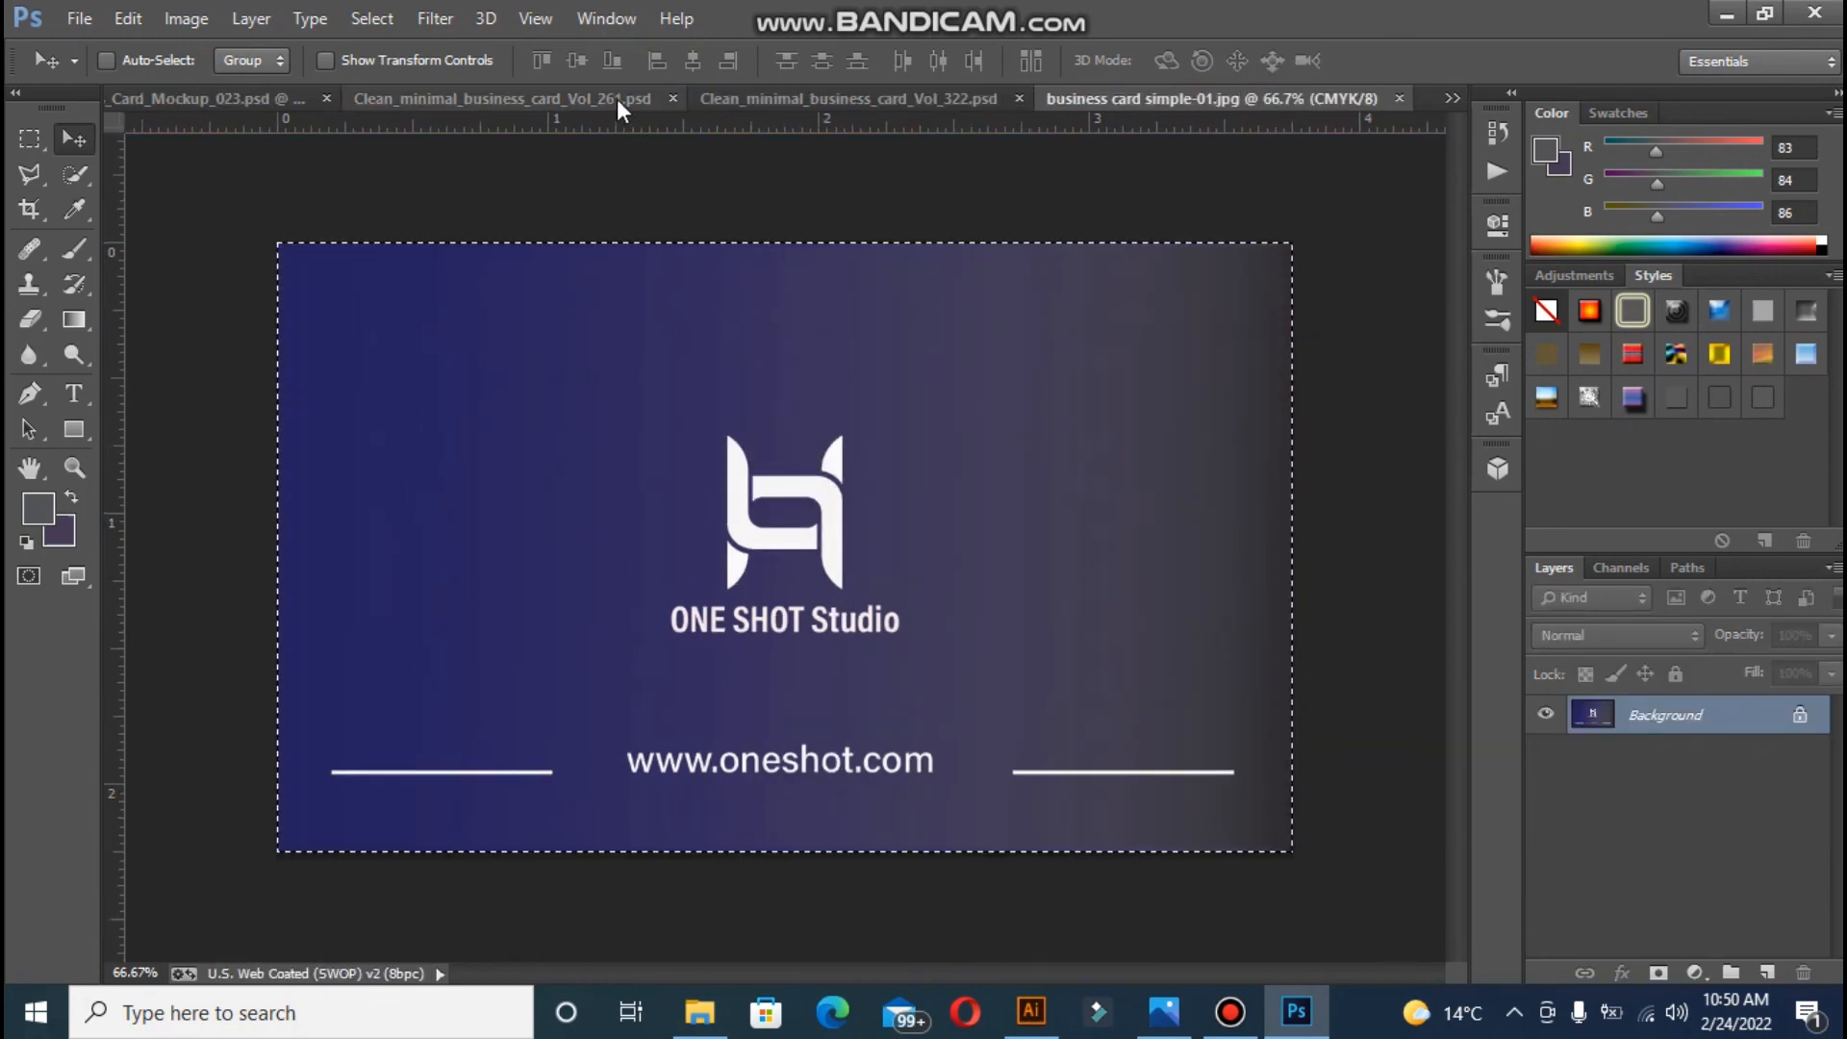
pyautogui.click(637, 100)
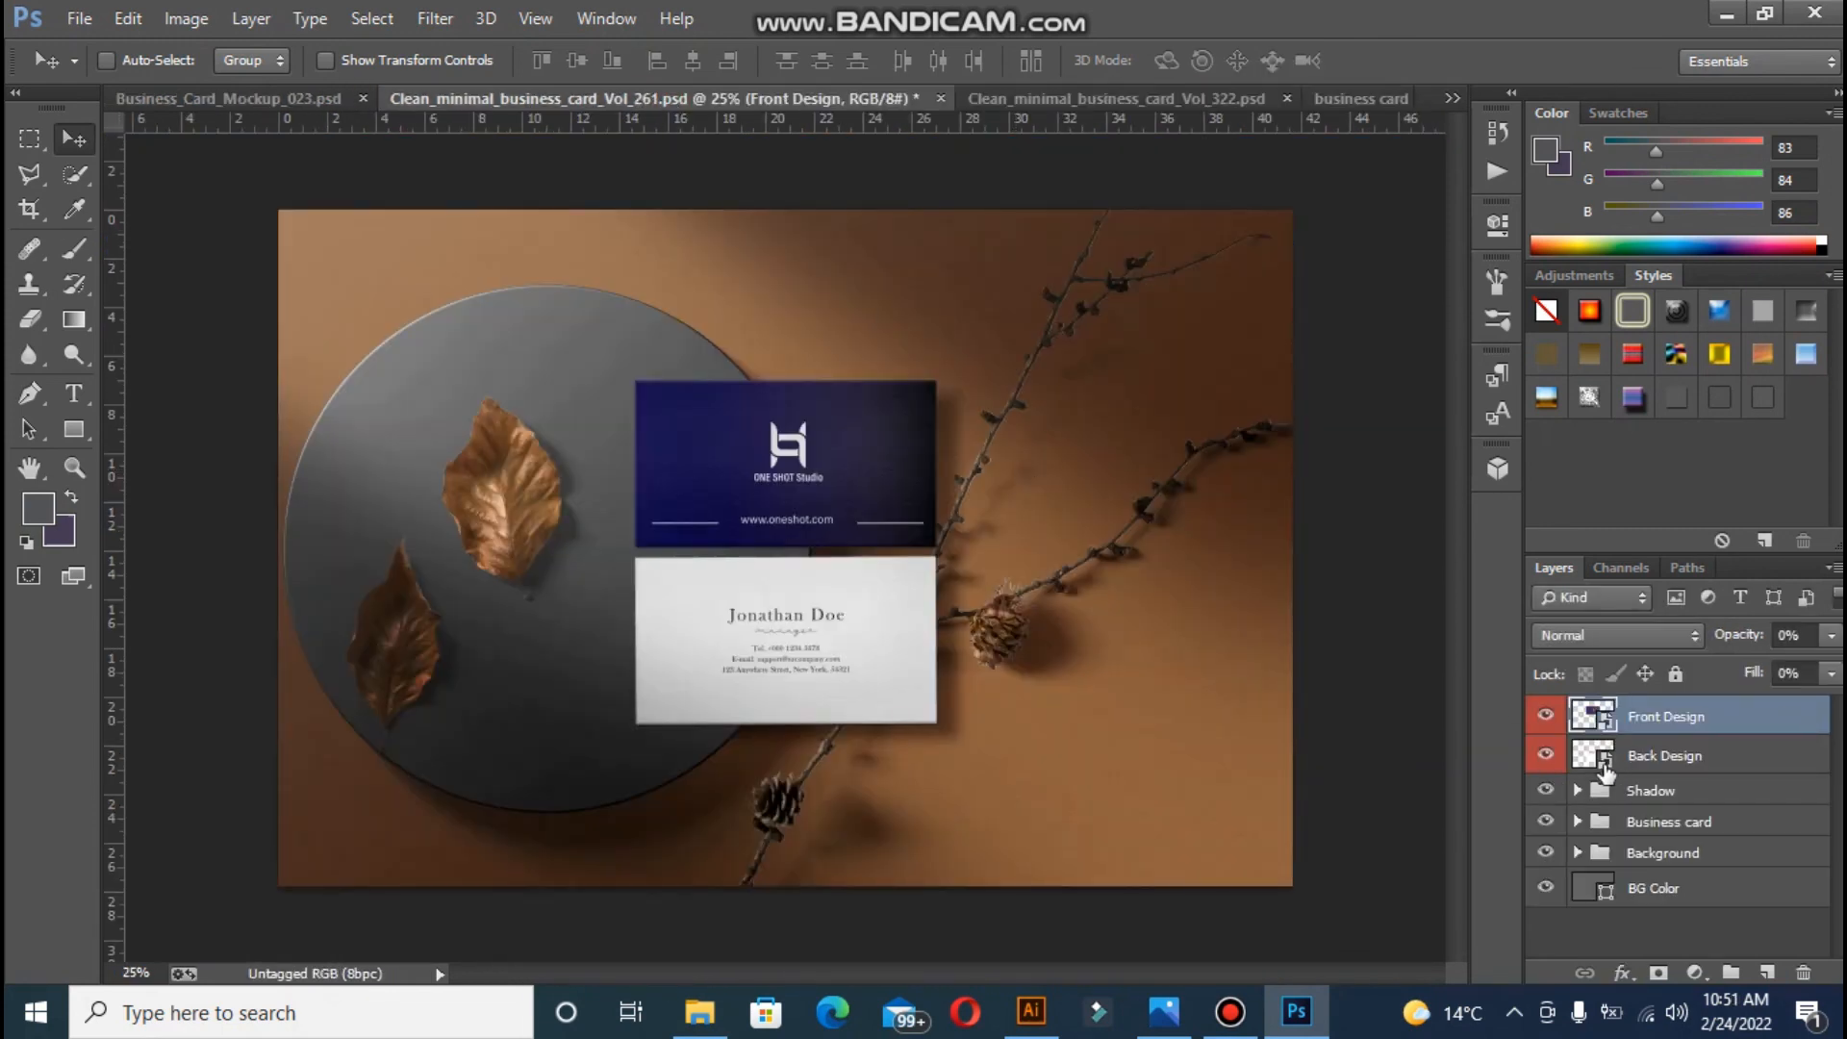
# - Open the Back Design smart object, dismiss both warnings, and remove the vertical guide
pyautogui.doubleClick(1605, 762)
pyautogui.click(1026, 458)
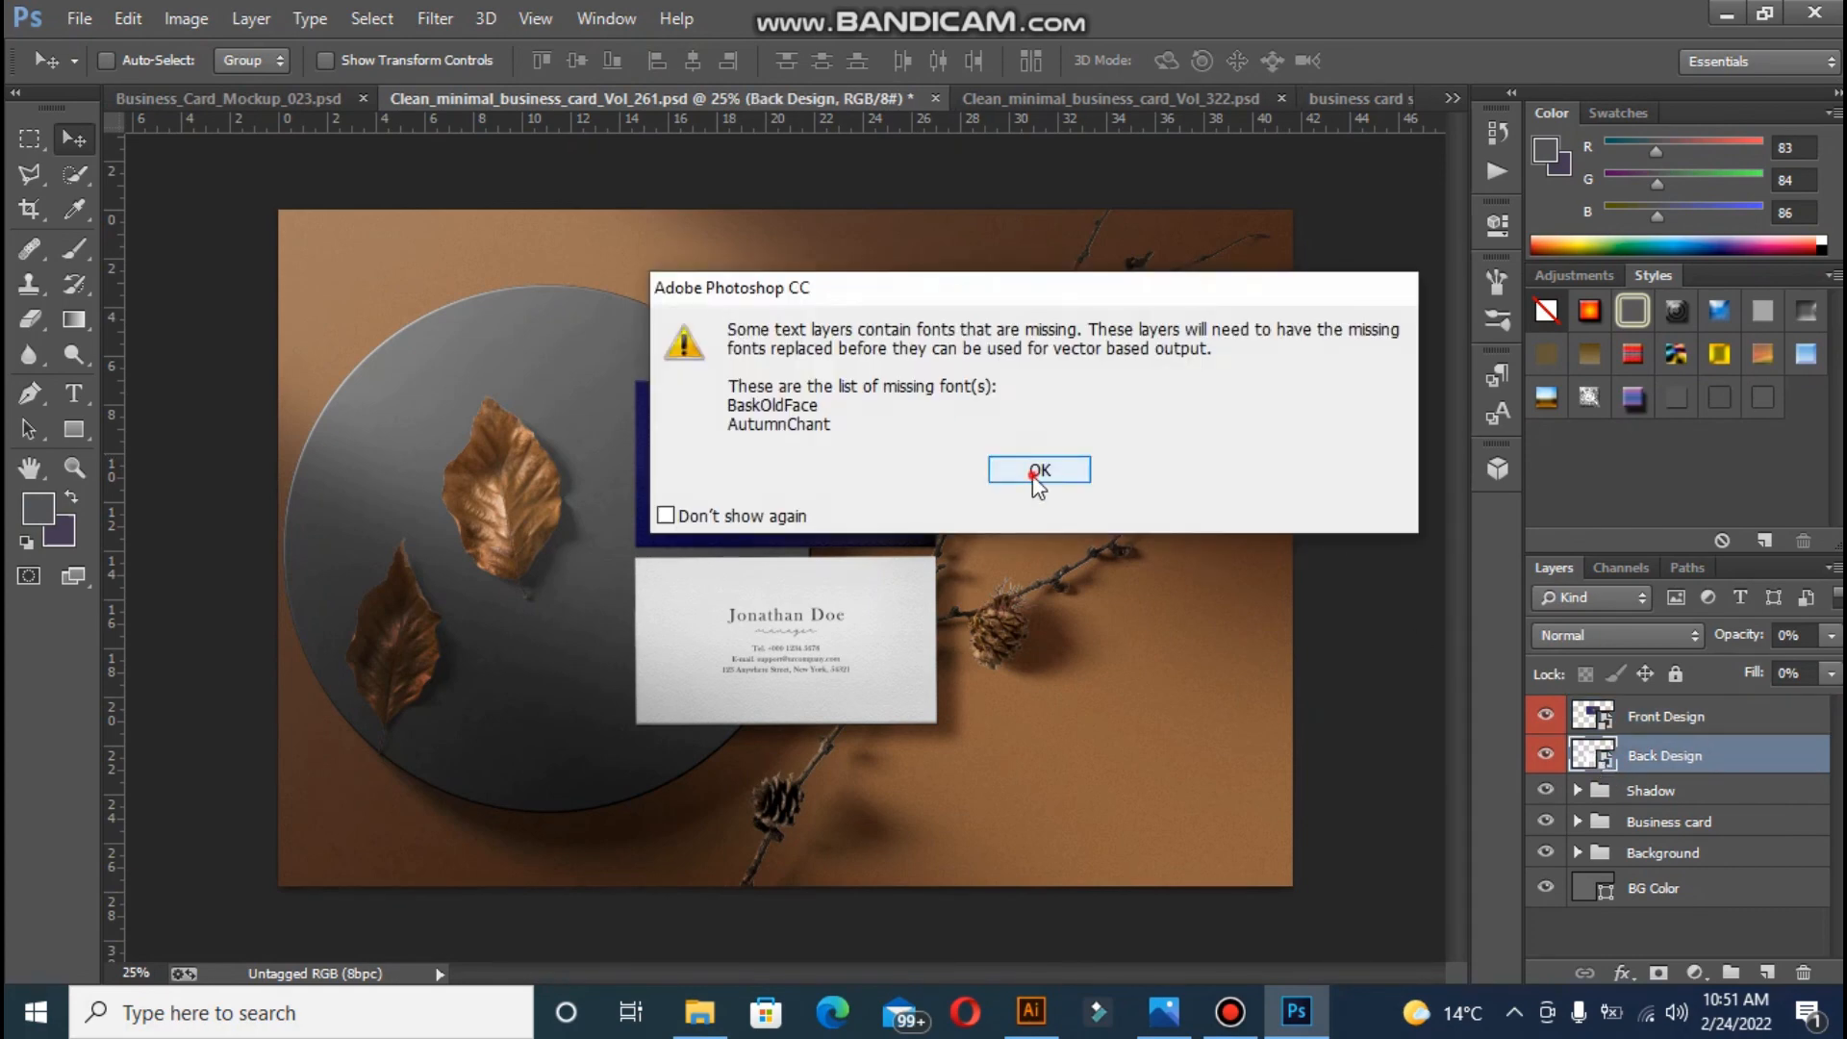
pyautogui.click(1037, 474)
pyautogui.moveTo(784, 358); pyautogui.dragTo(784, 120)
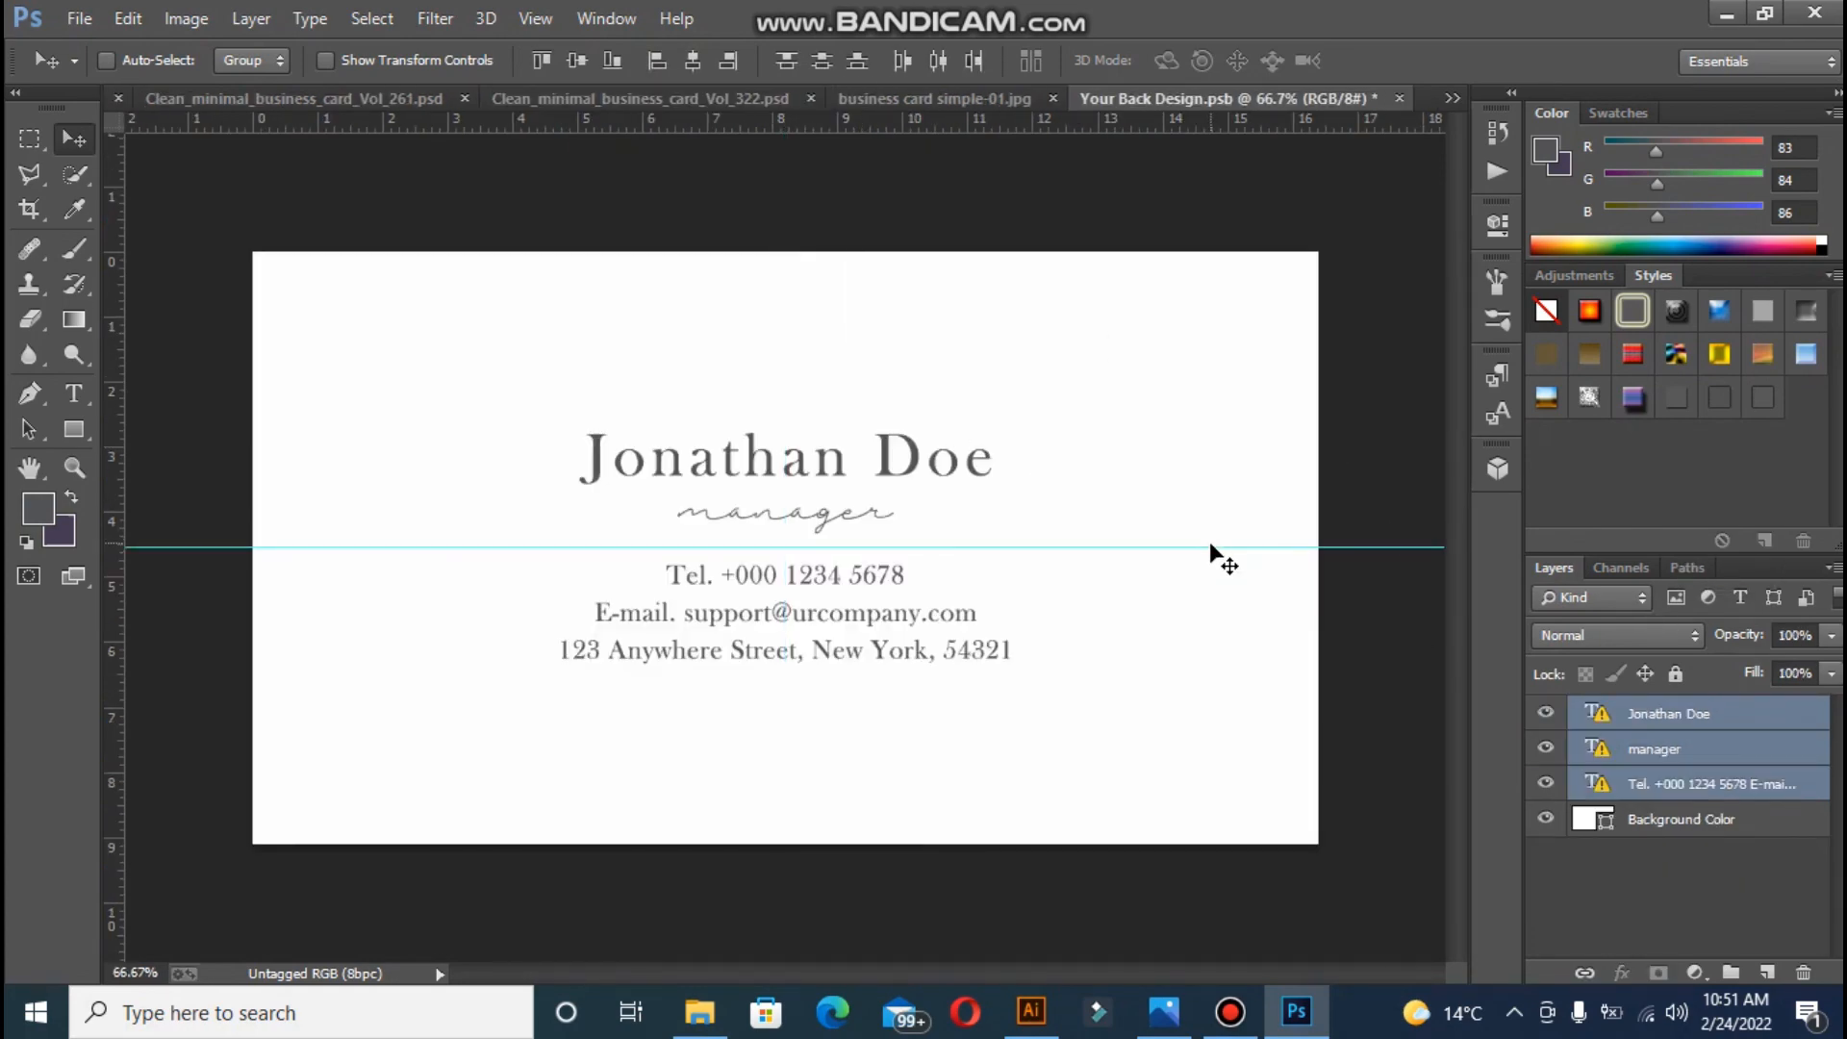
# - Open the business card simple-02 image
pyautogui.click(79, 18)
pyautogui.click(91, 70)
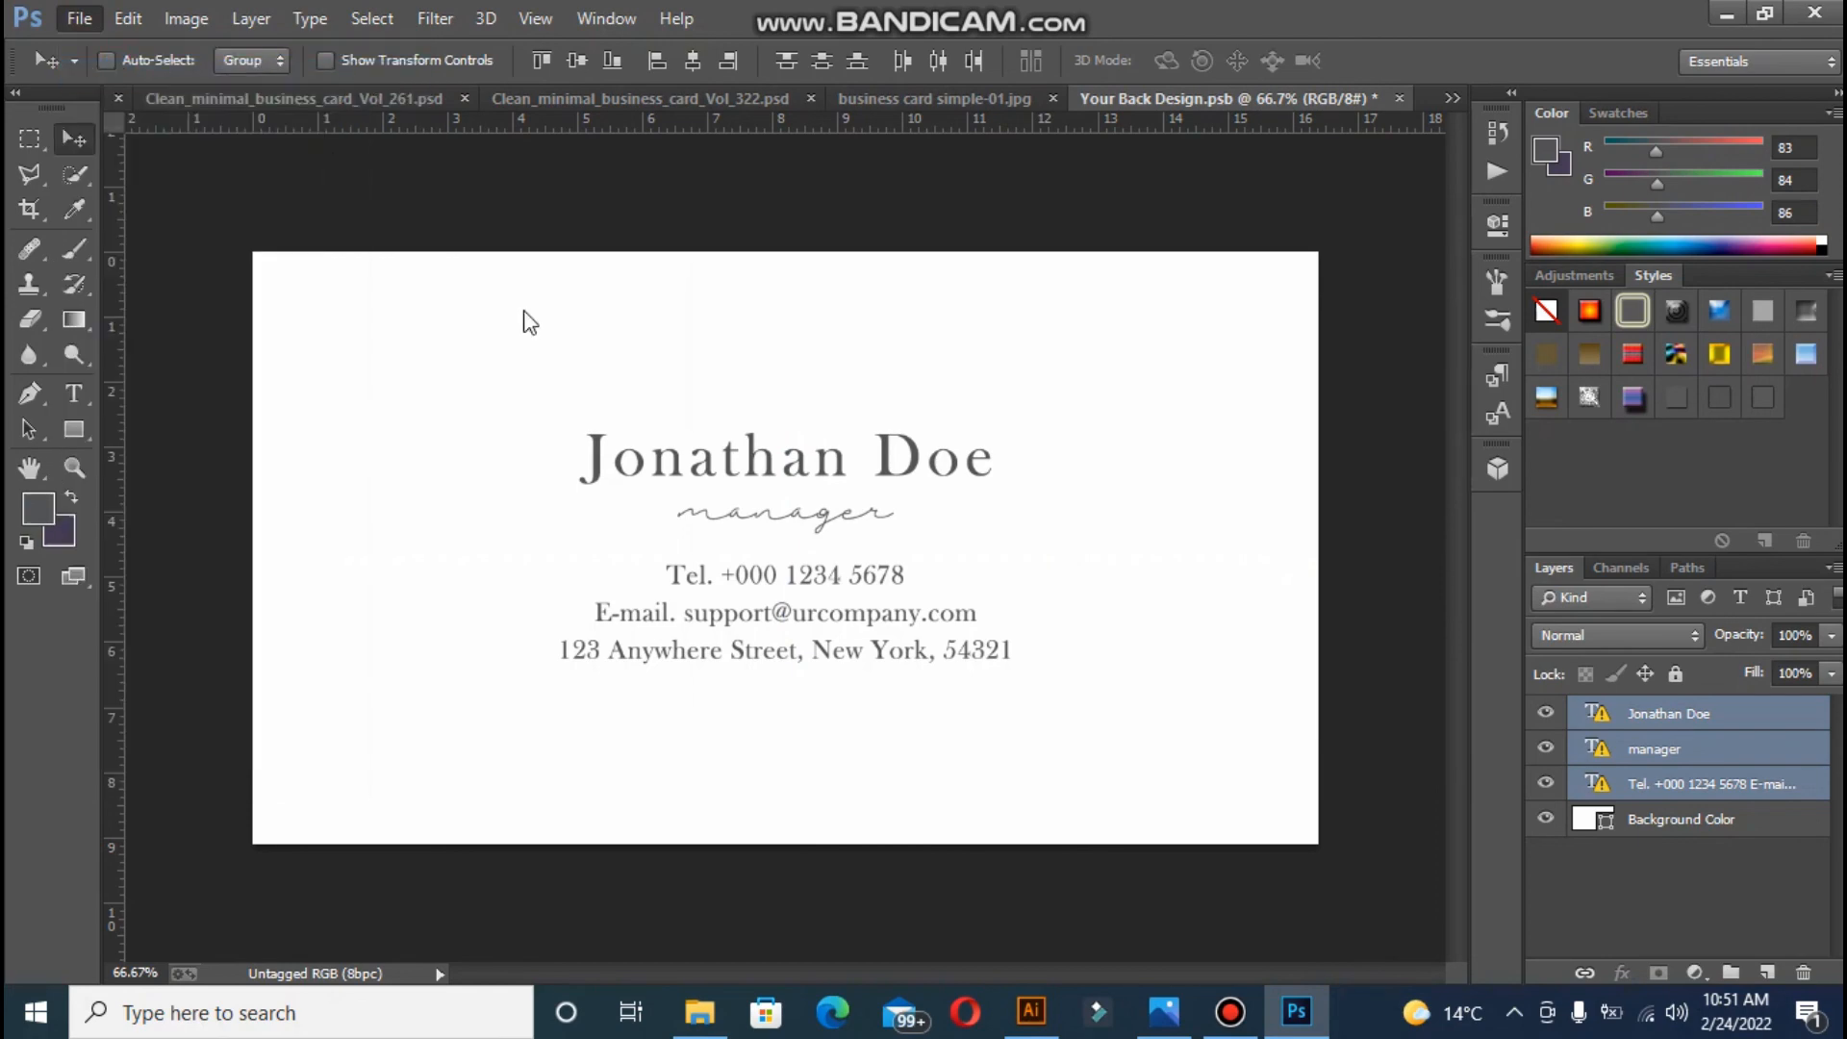
pyautogui.scroll(1, 1551, 407)
pyautogui.click(1453, 358)
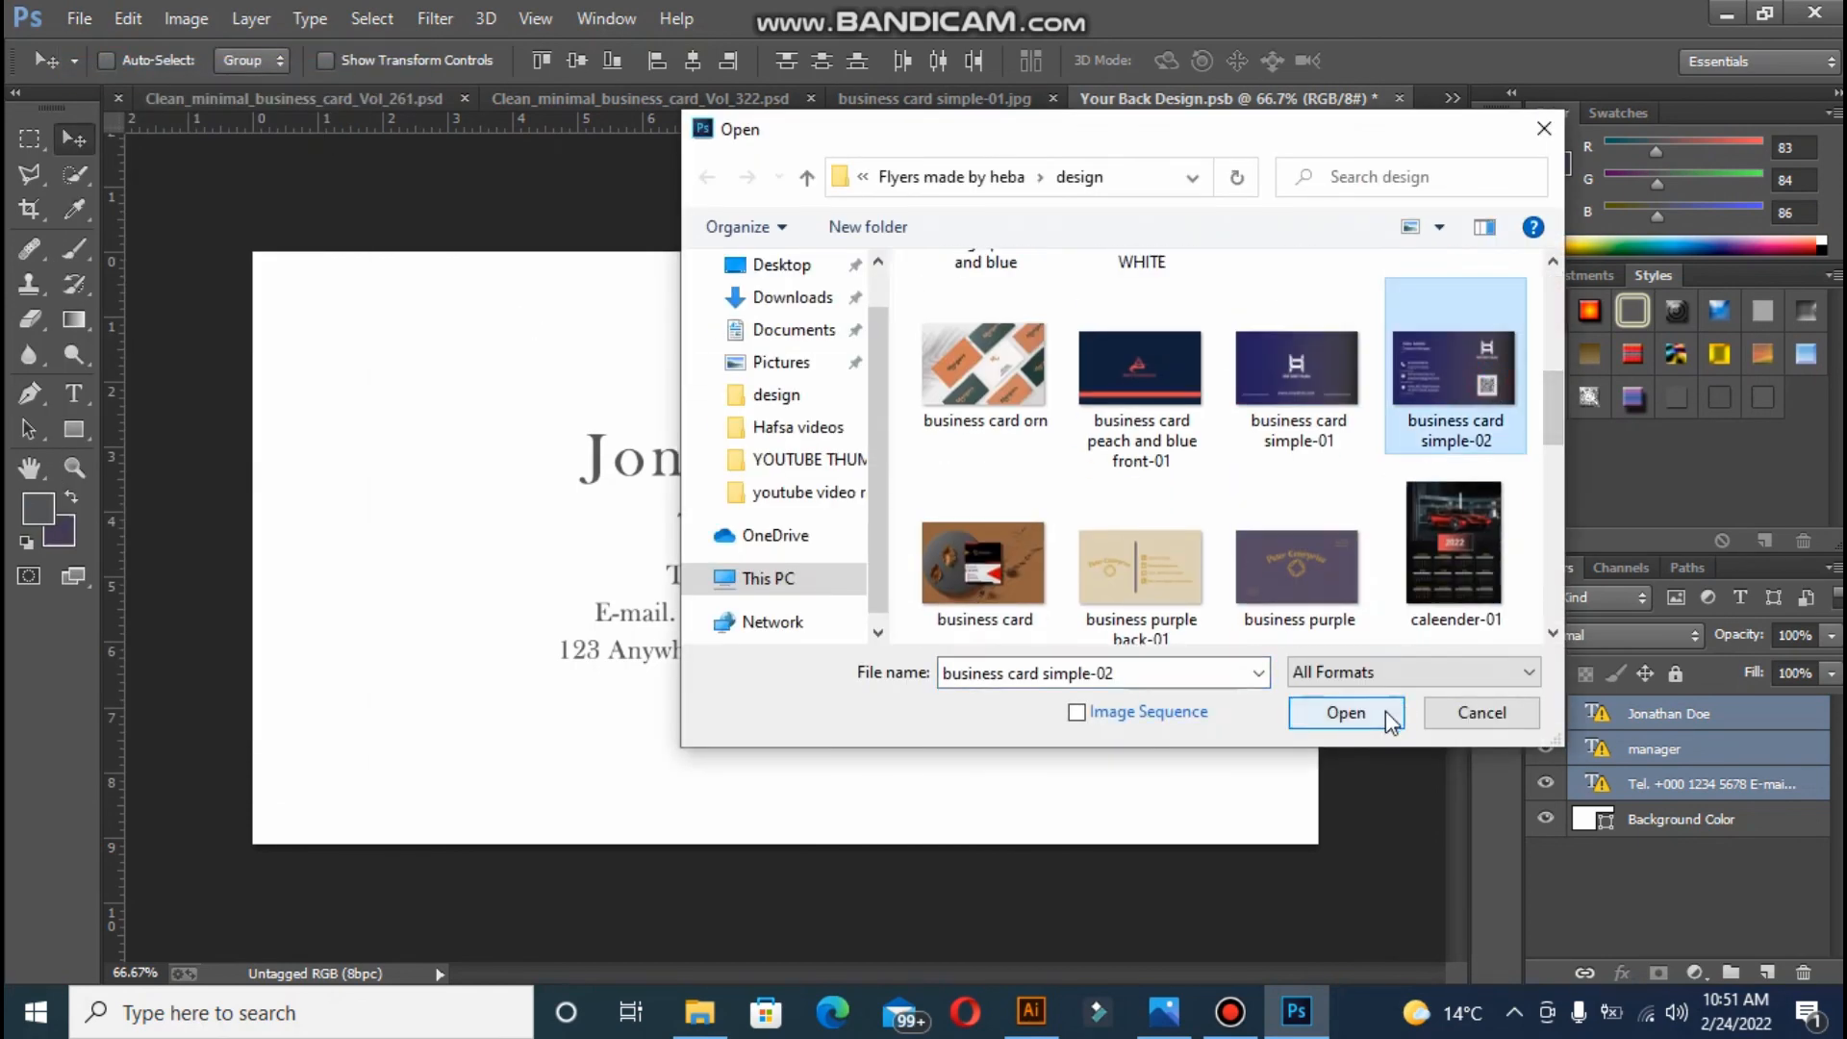
pyautogui.click(1386, 712)
# - Place the simple-02 image into Back Design and enlarge it to cover the card
pyautogui.moveTo(1062, 504); pyautogui.dragTo(673, 338)
pyautogui.hotkey('ctrl', 't')
pyautogui.moveTo(277, 252); pyautogui.dragTo(248, 234)
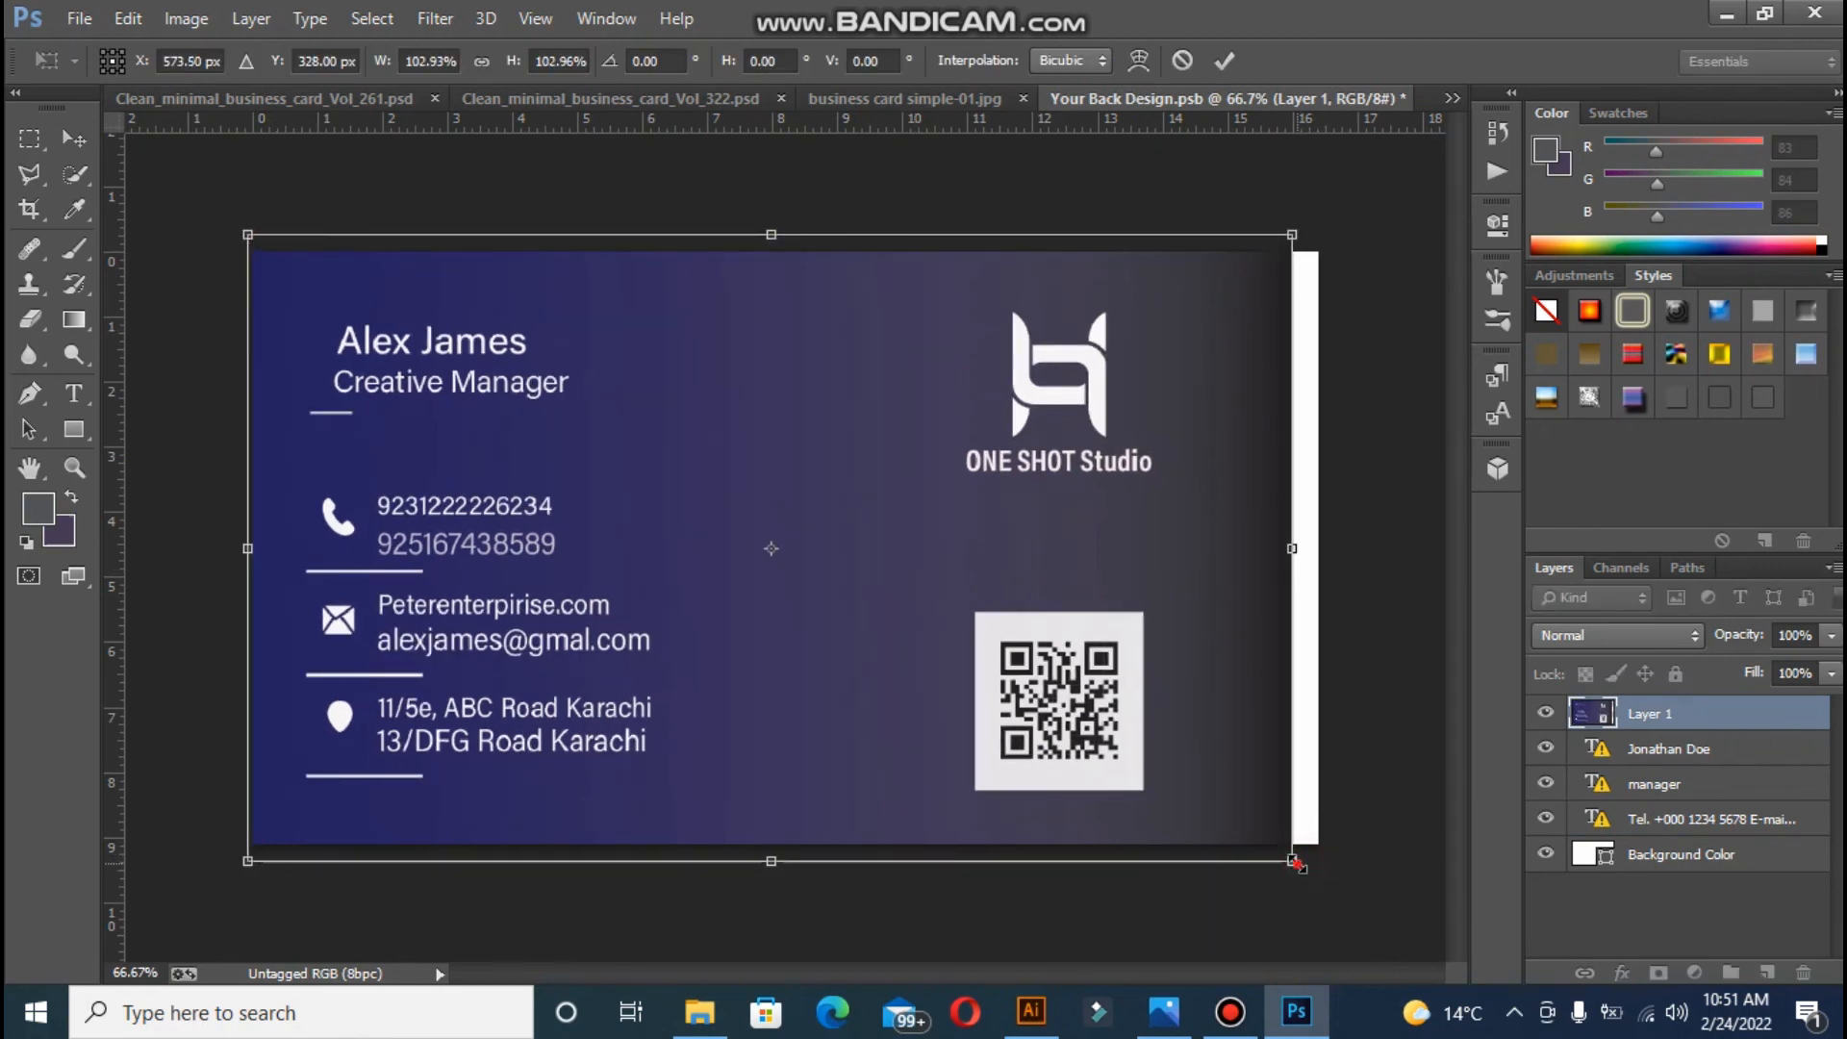
pyautogui.moveTo(1294, 861); pyautogui.dragTo(1348, 874)
pyautogui.press('Return')
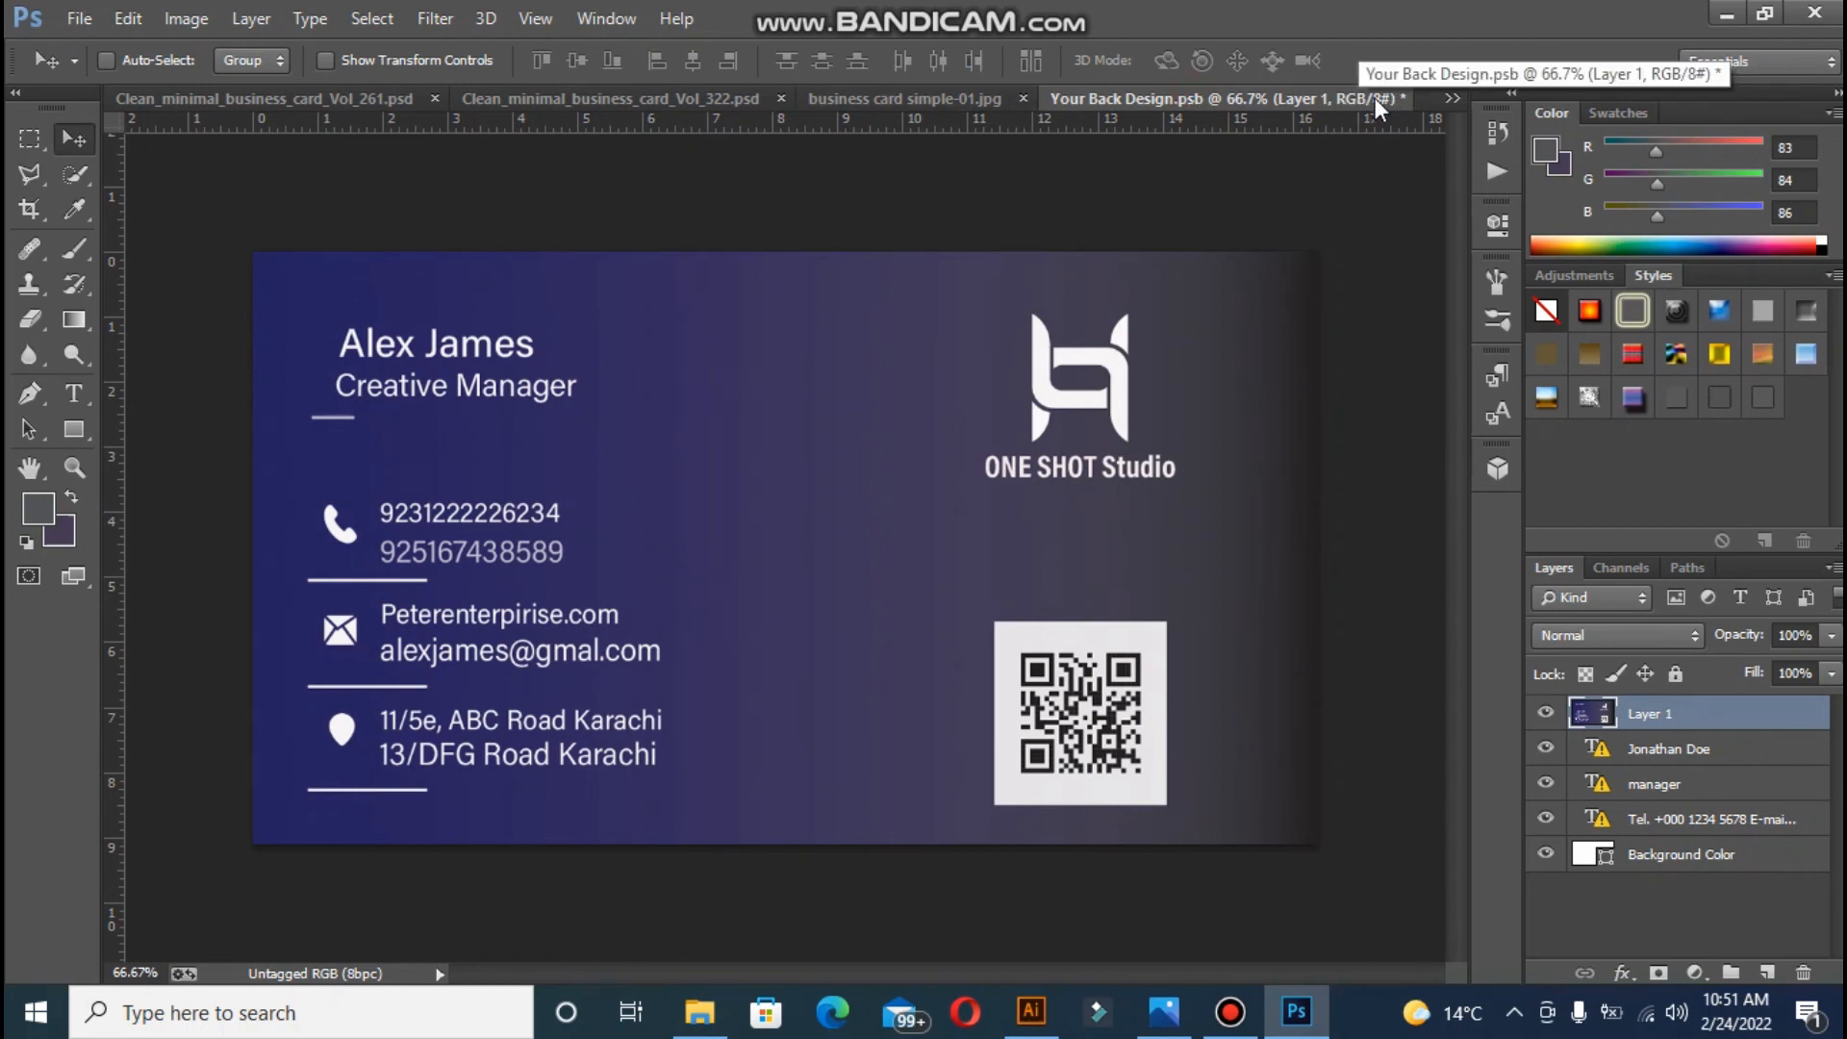
# - Close the business card simple-01 image
pyautogui.click(1408, 96)
pyautogui.click(1451, 96)
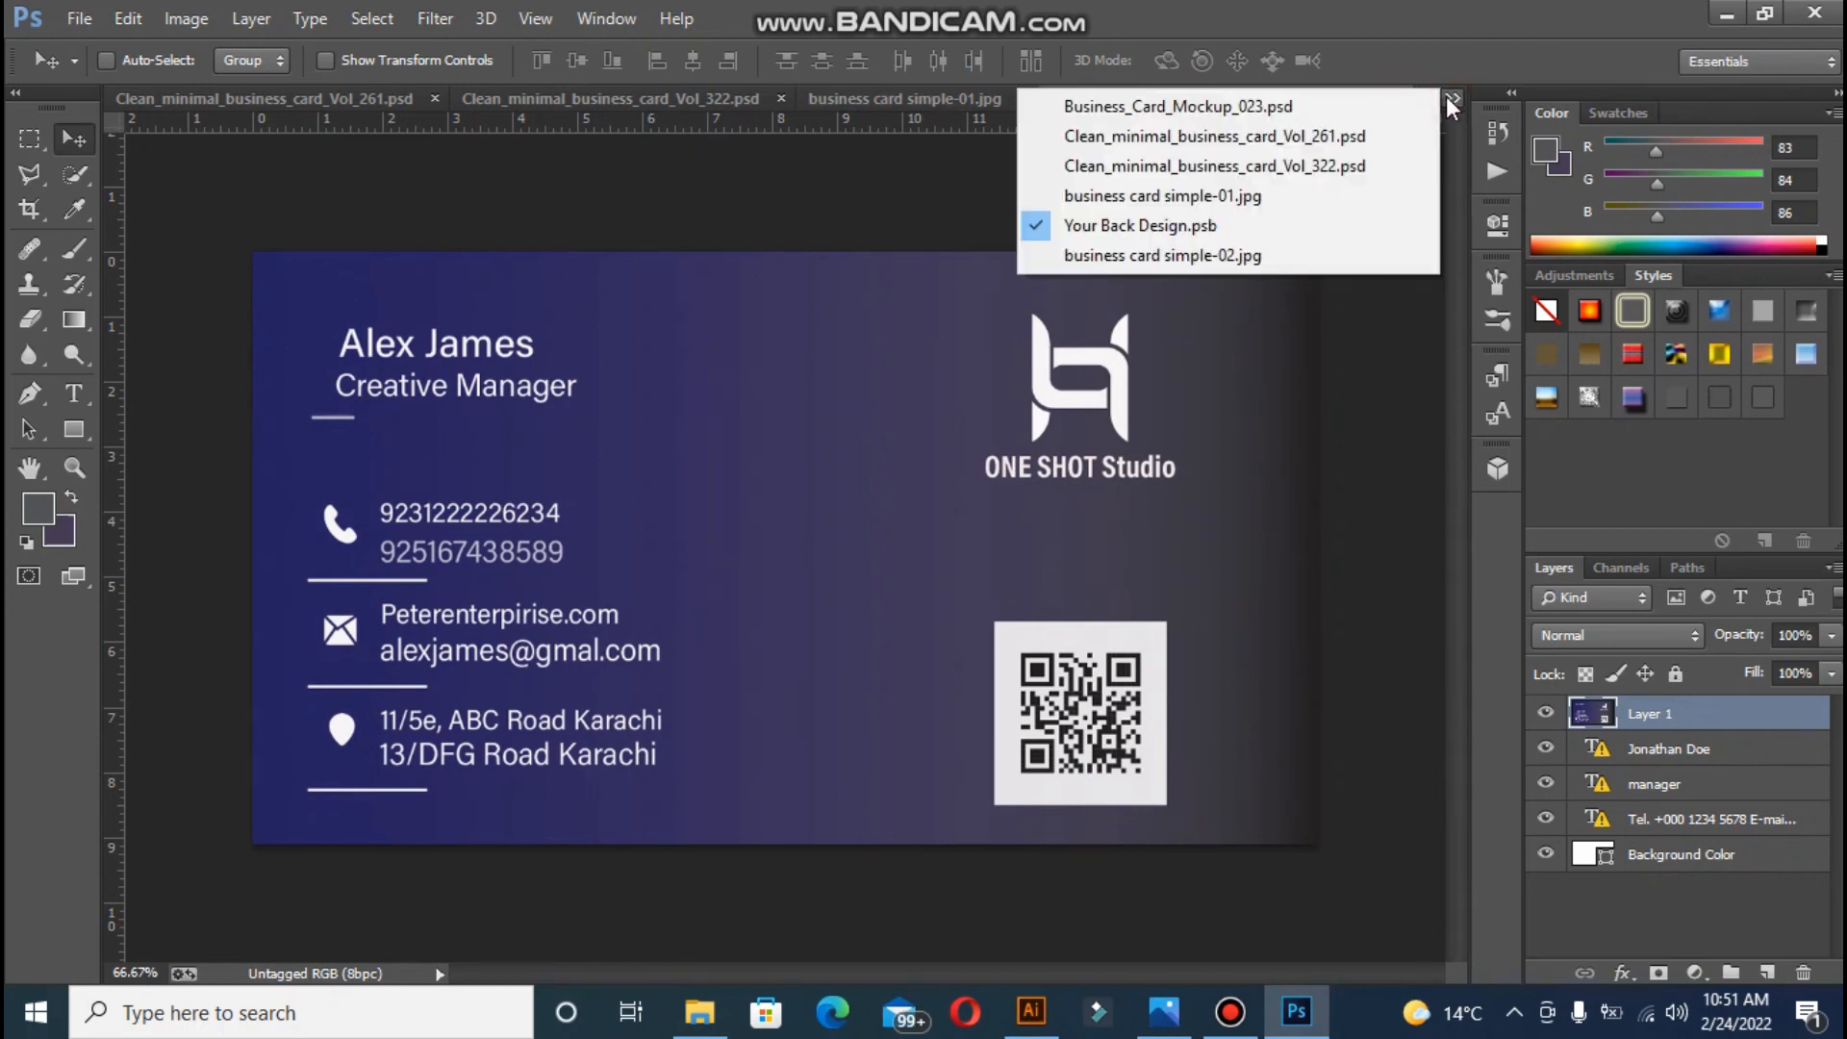
pyautogui.click(1227, 227)
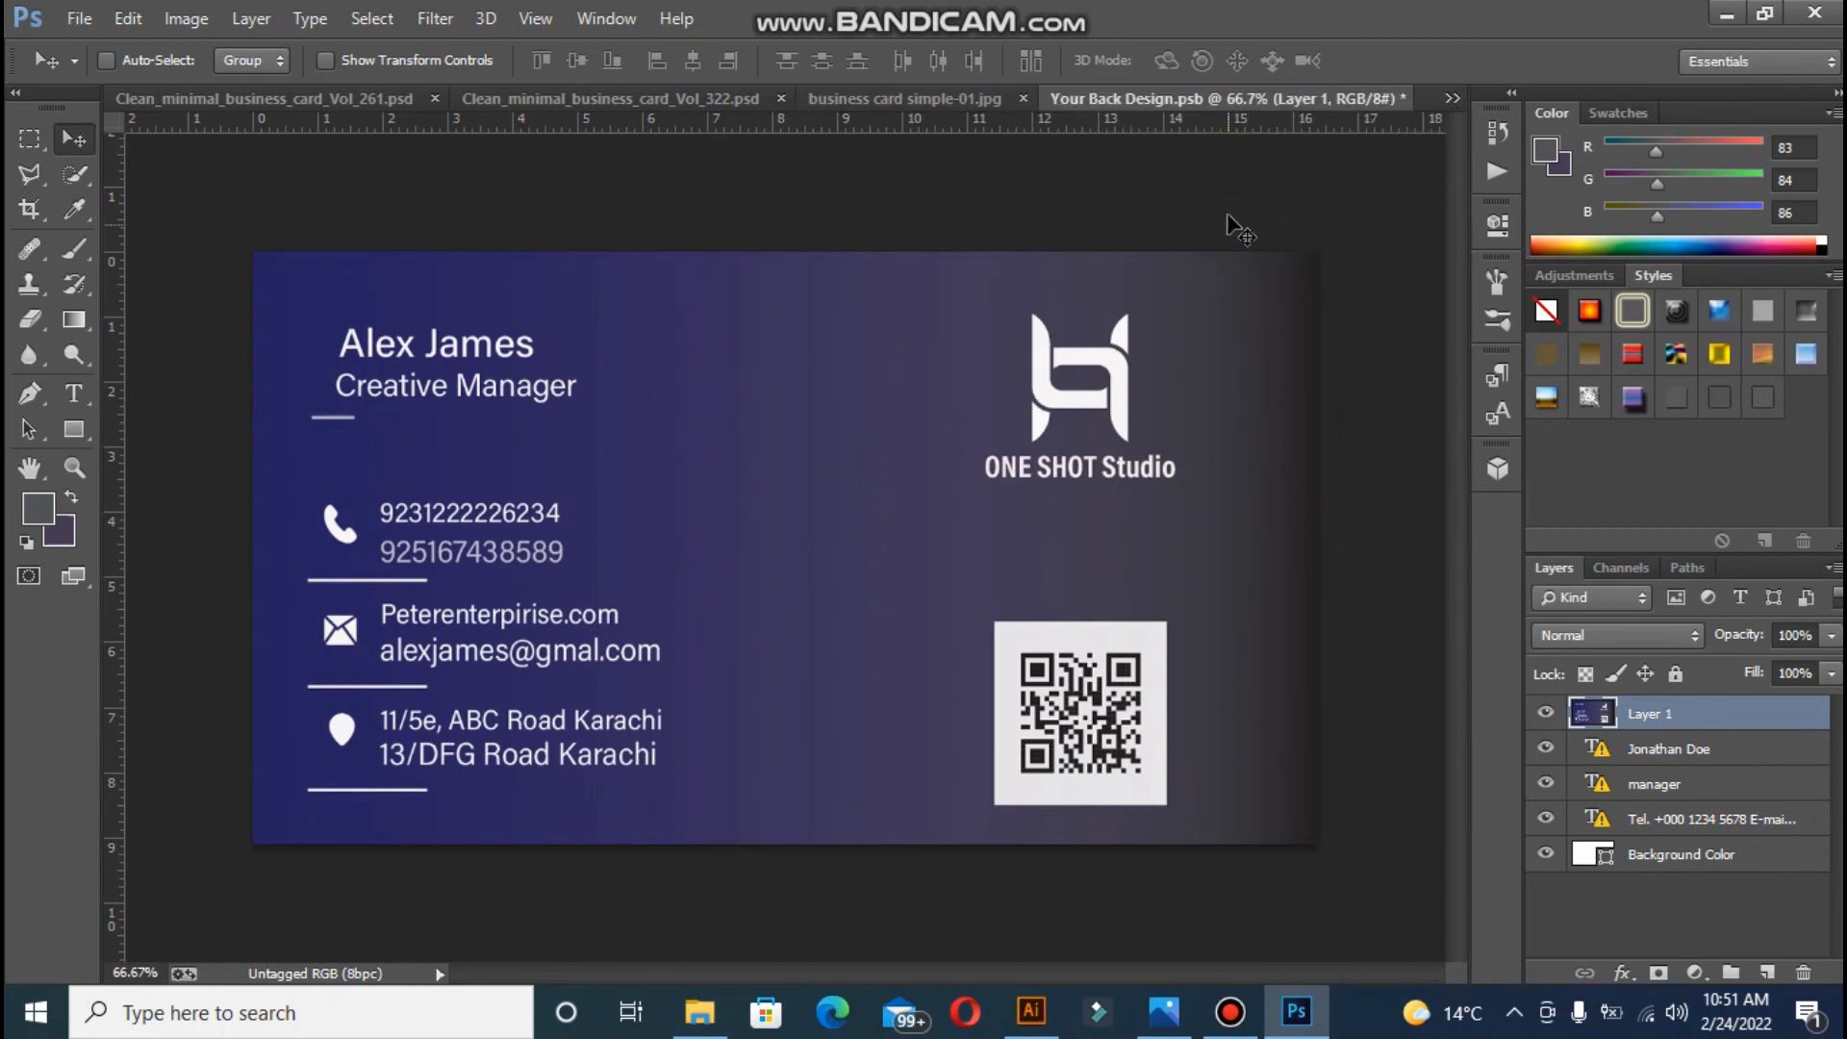
pyautogui.click(991, 98)
pyautogui.click(1161, 98)
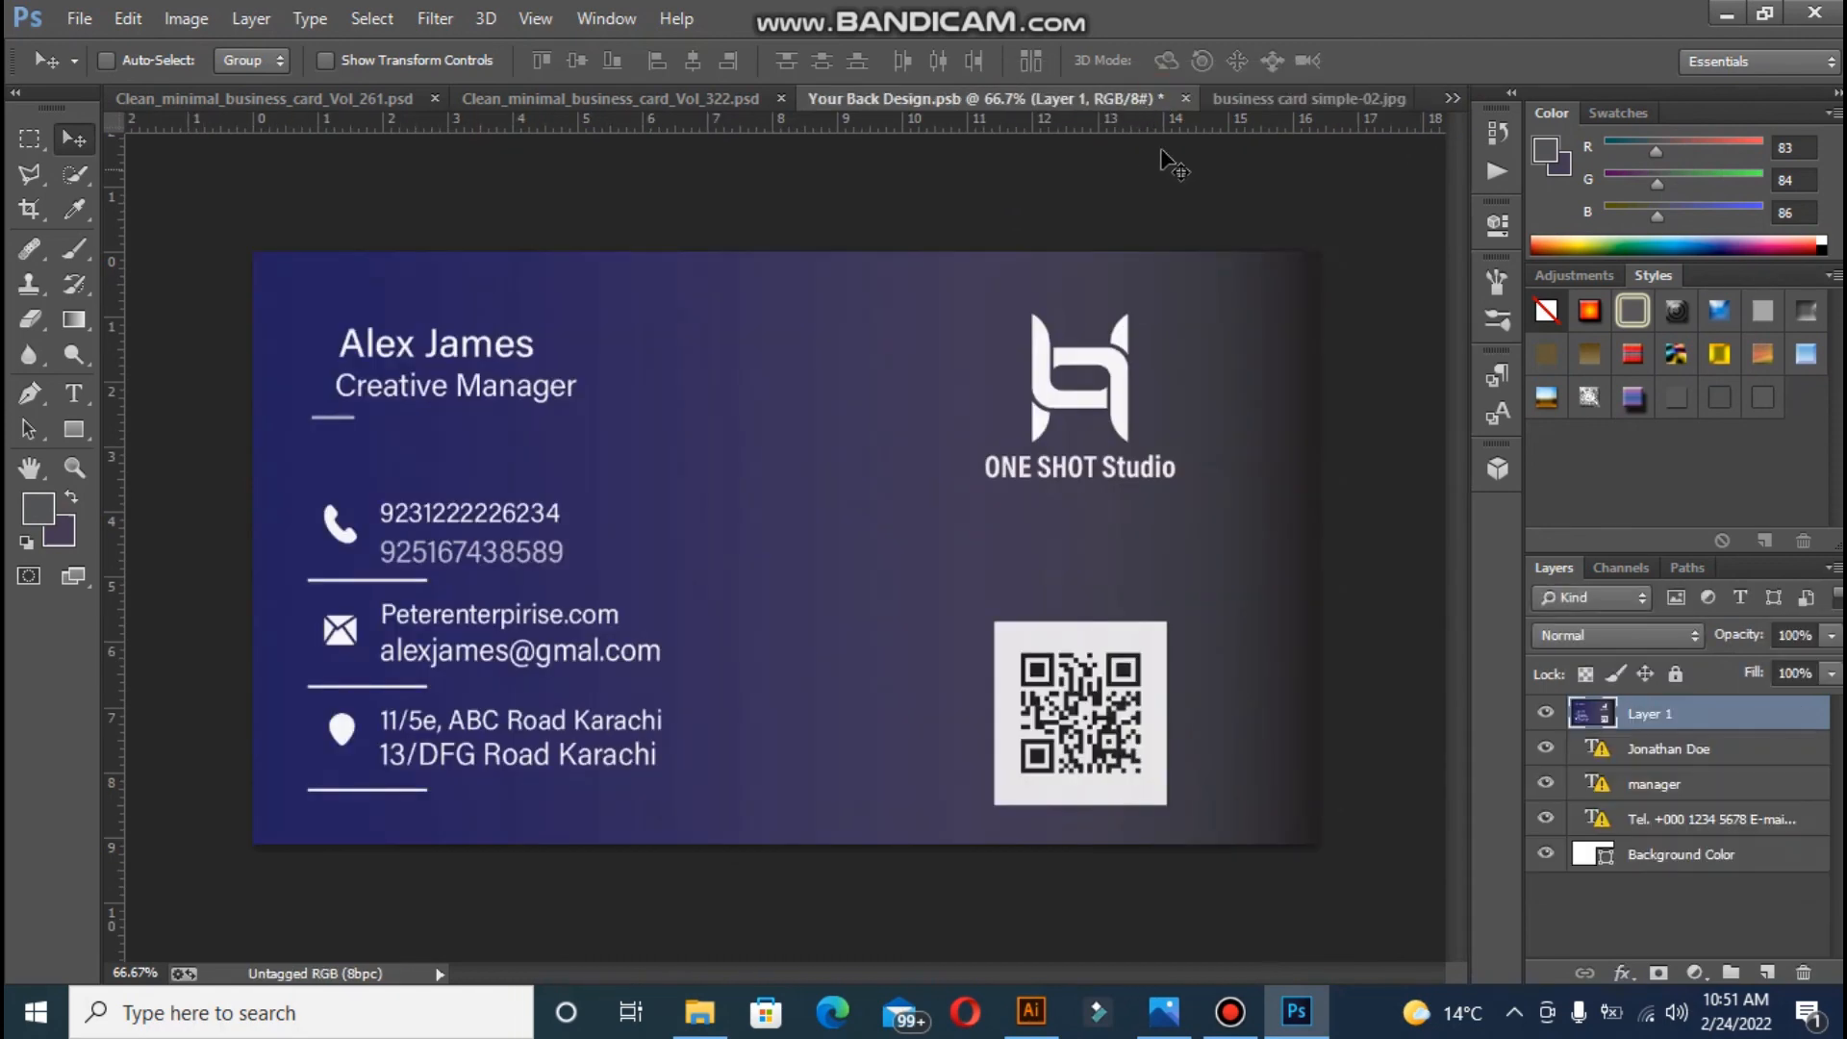
# - Save and close Your Back Design.psb, then return to the Vol_261 mockup
pyautogui.click(1186, 98)
pyautogui.click(806, 396)
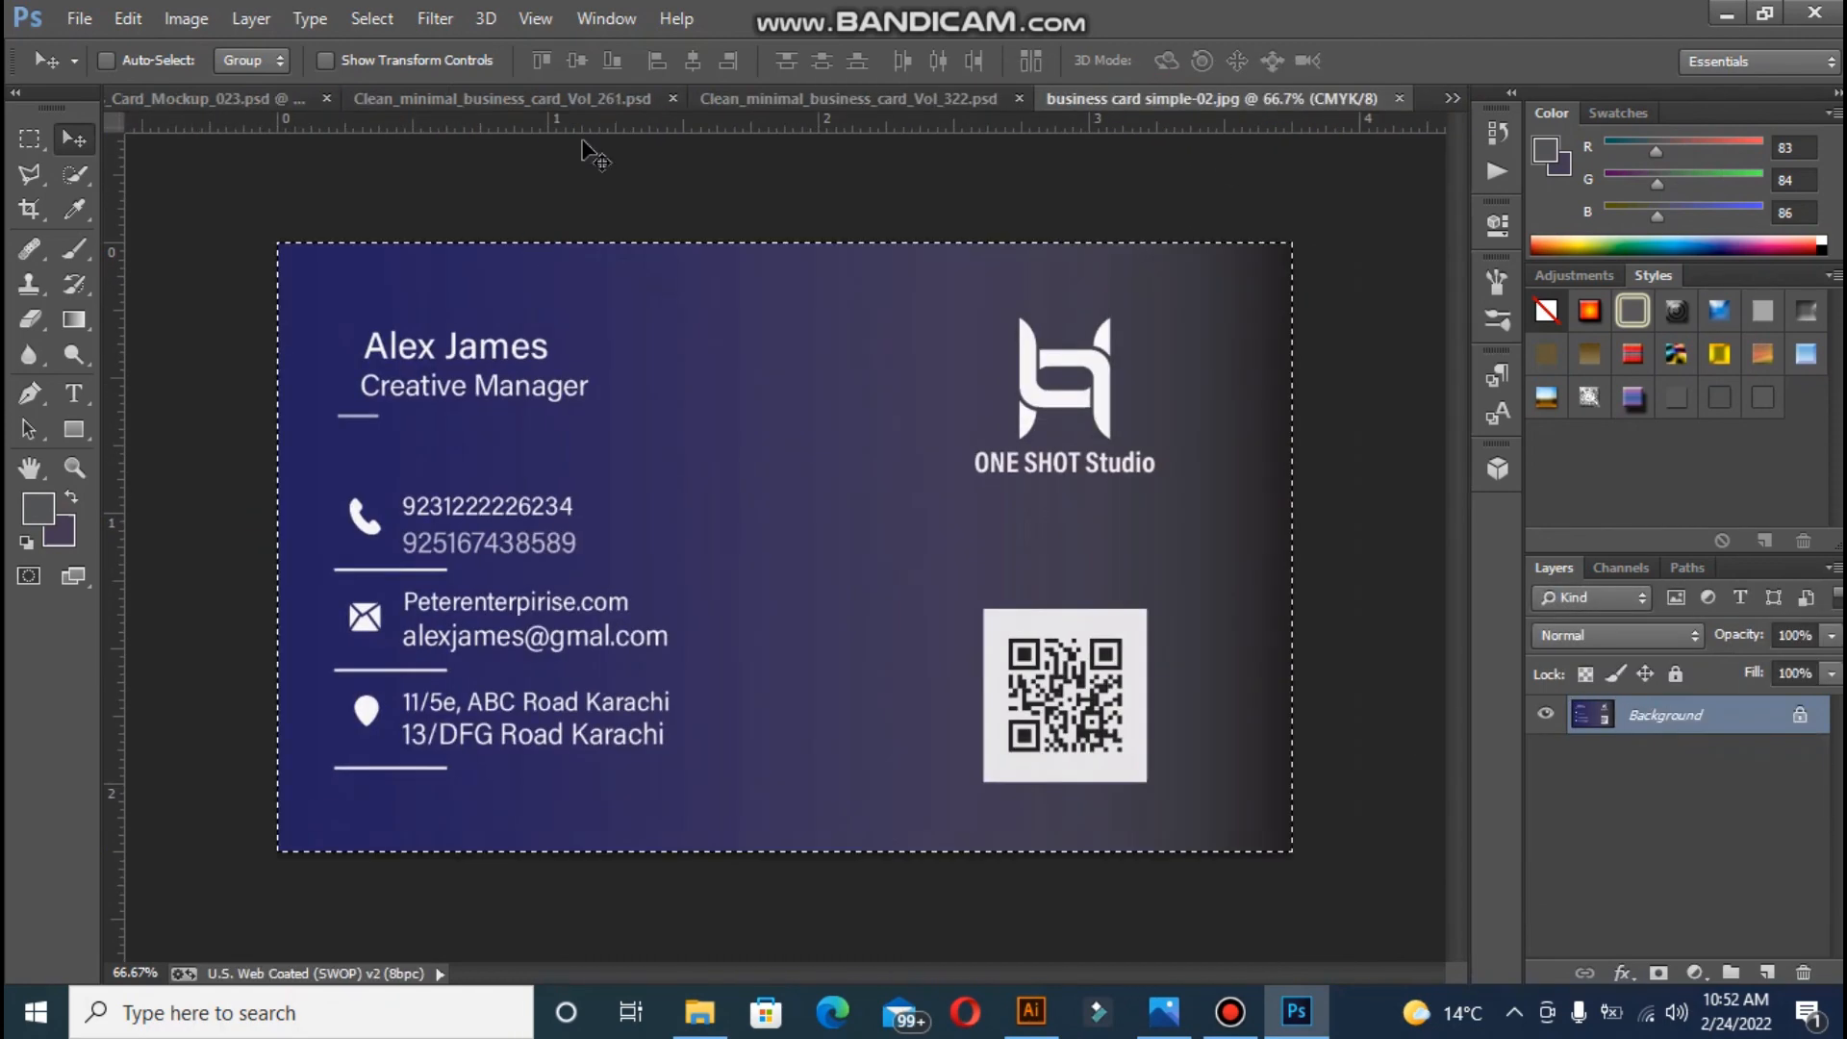
pyautogui.click(570, 97)
pyautogui.click(235, 100)
pyautogui.click(656, 99)
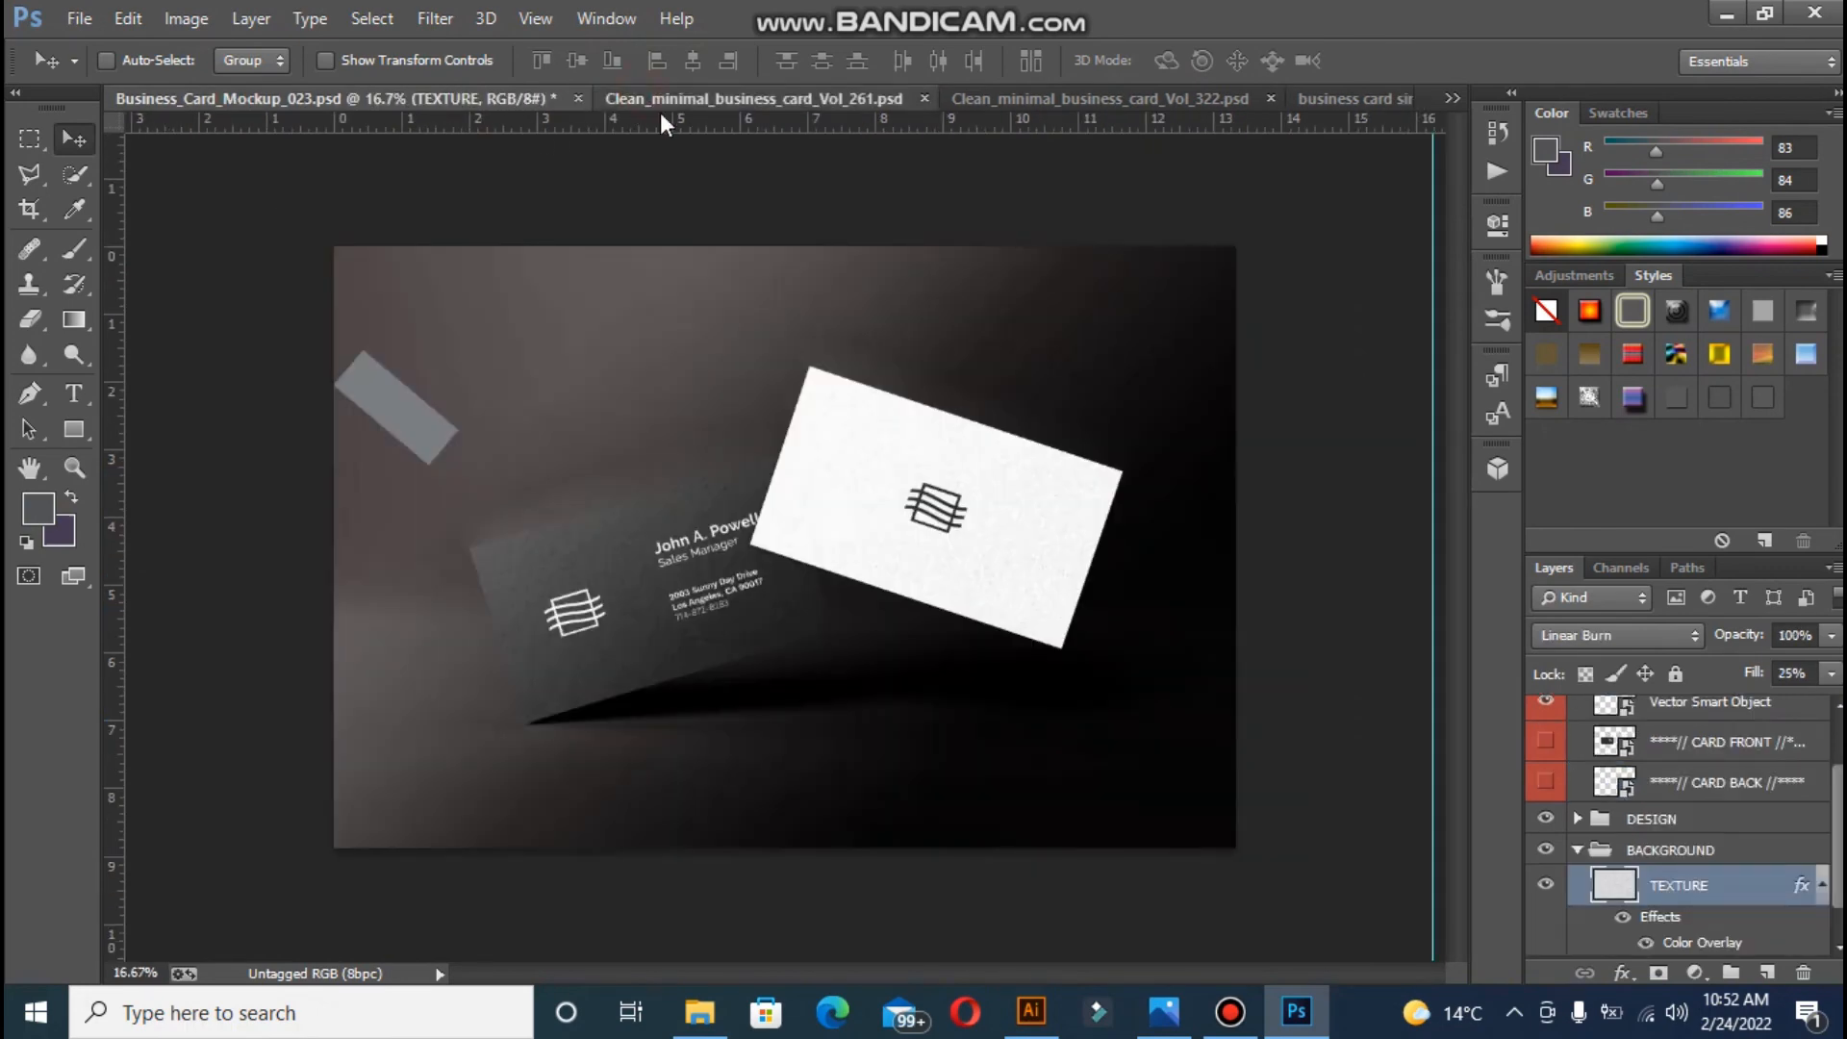
# - Give the Background layer a dark grey Color Overlay
pyautogui.click(1578, 854)
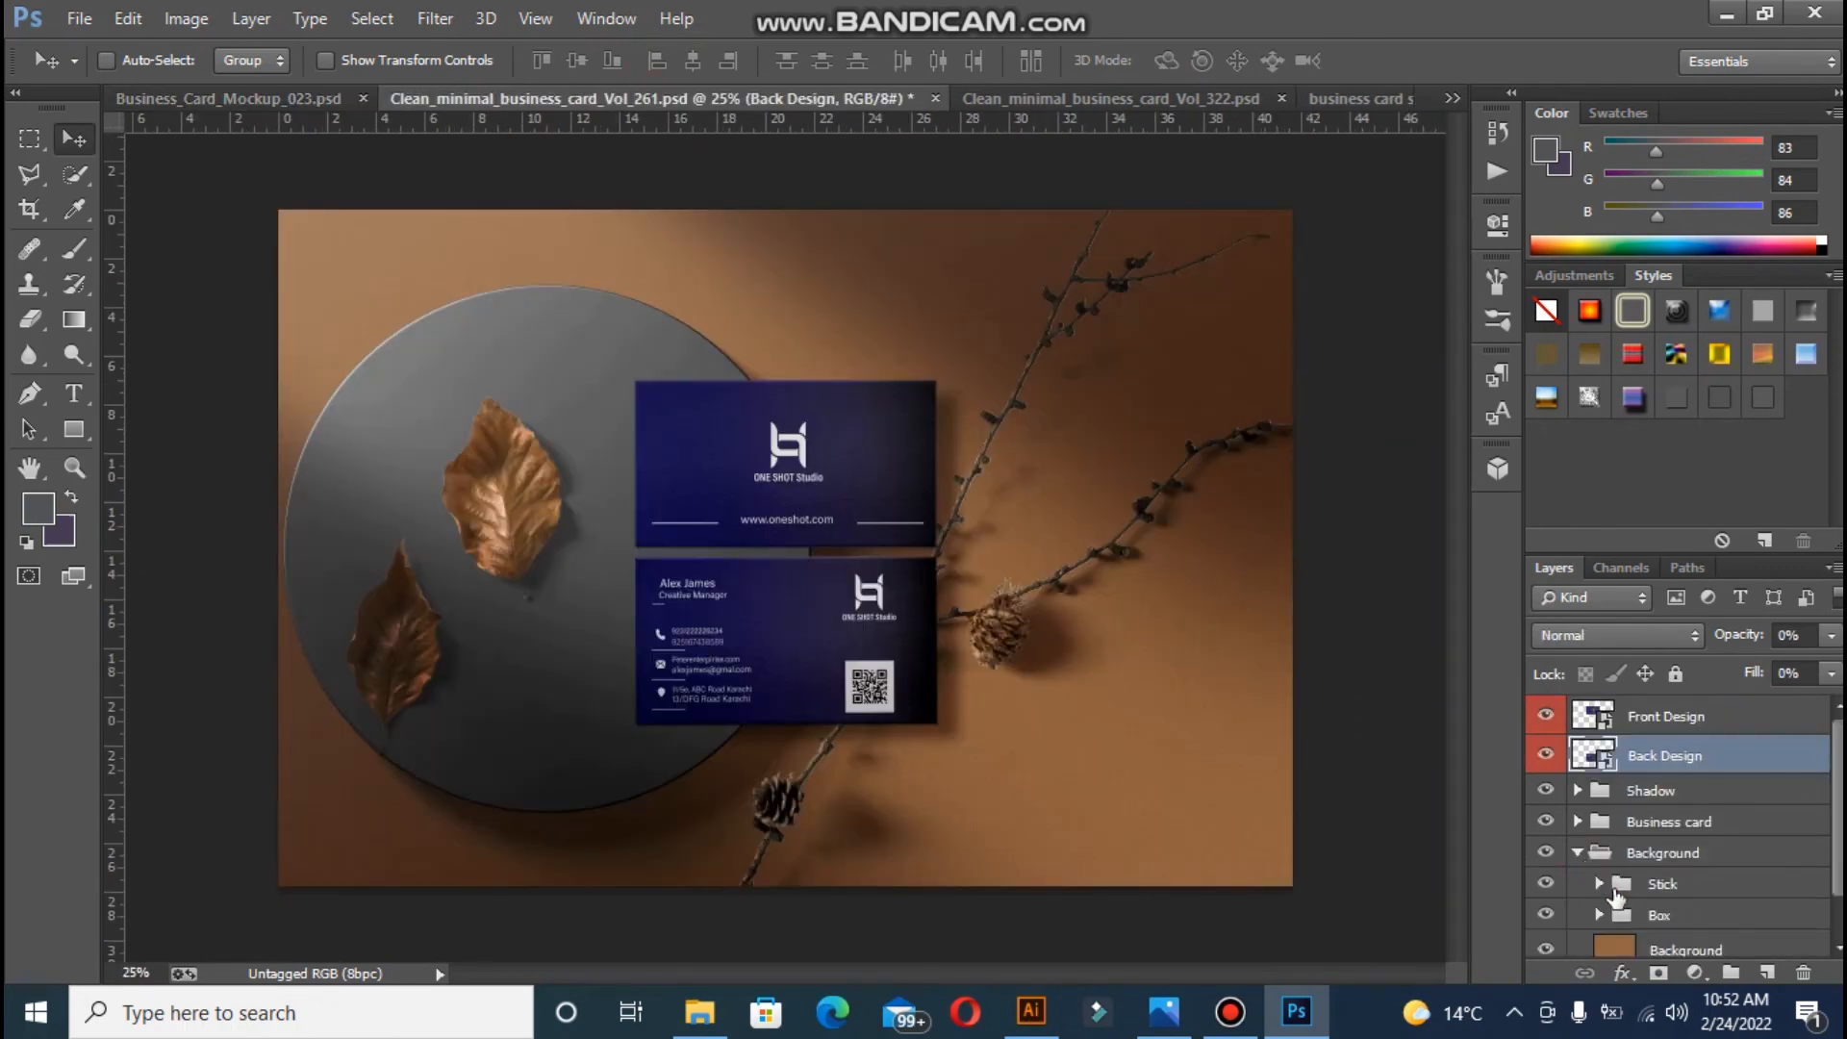
pyautogui.click(1614, 957)
pyautogui.doubleClick(1599, 928)
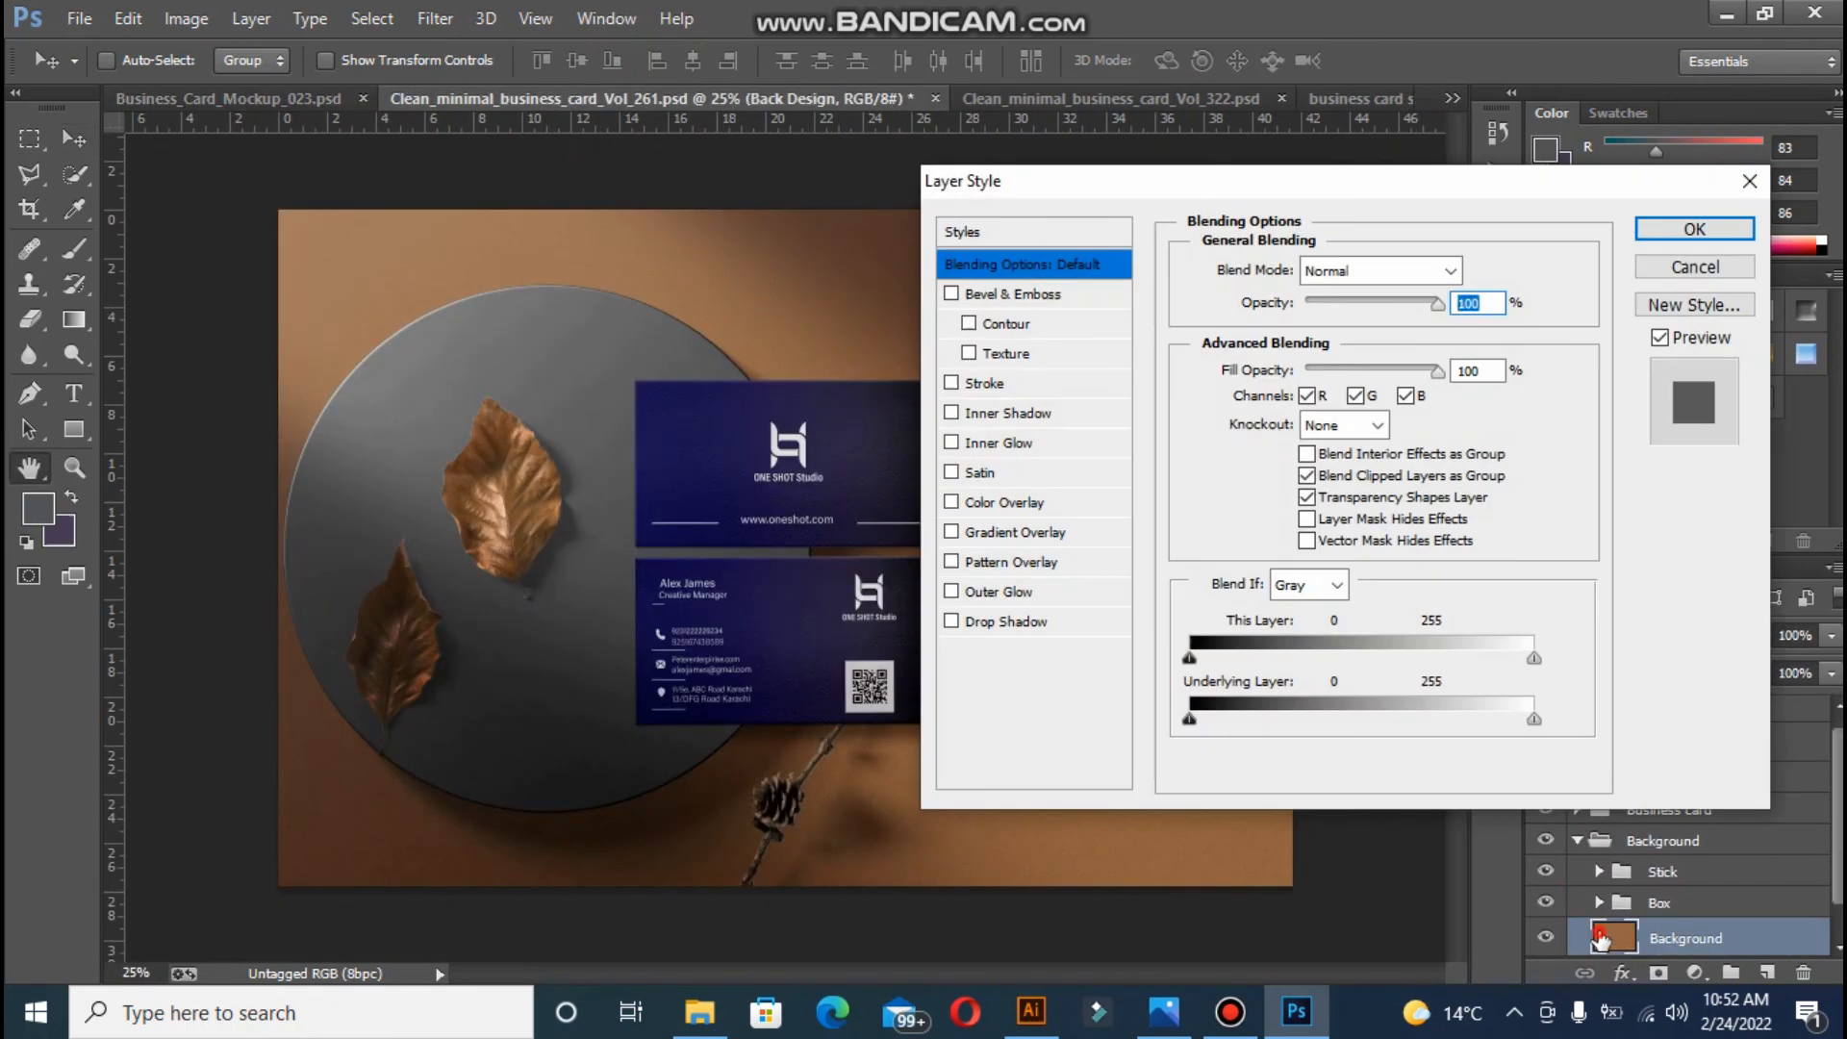
pyautogui.click(978, 502)
pyautogui.click(1469, 270)
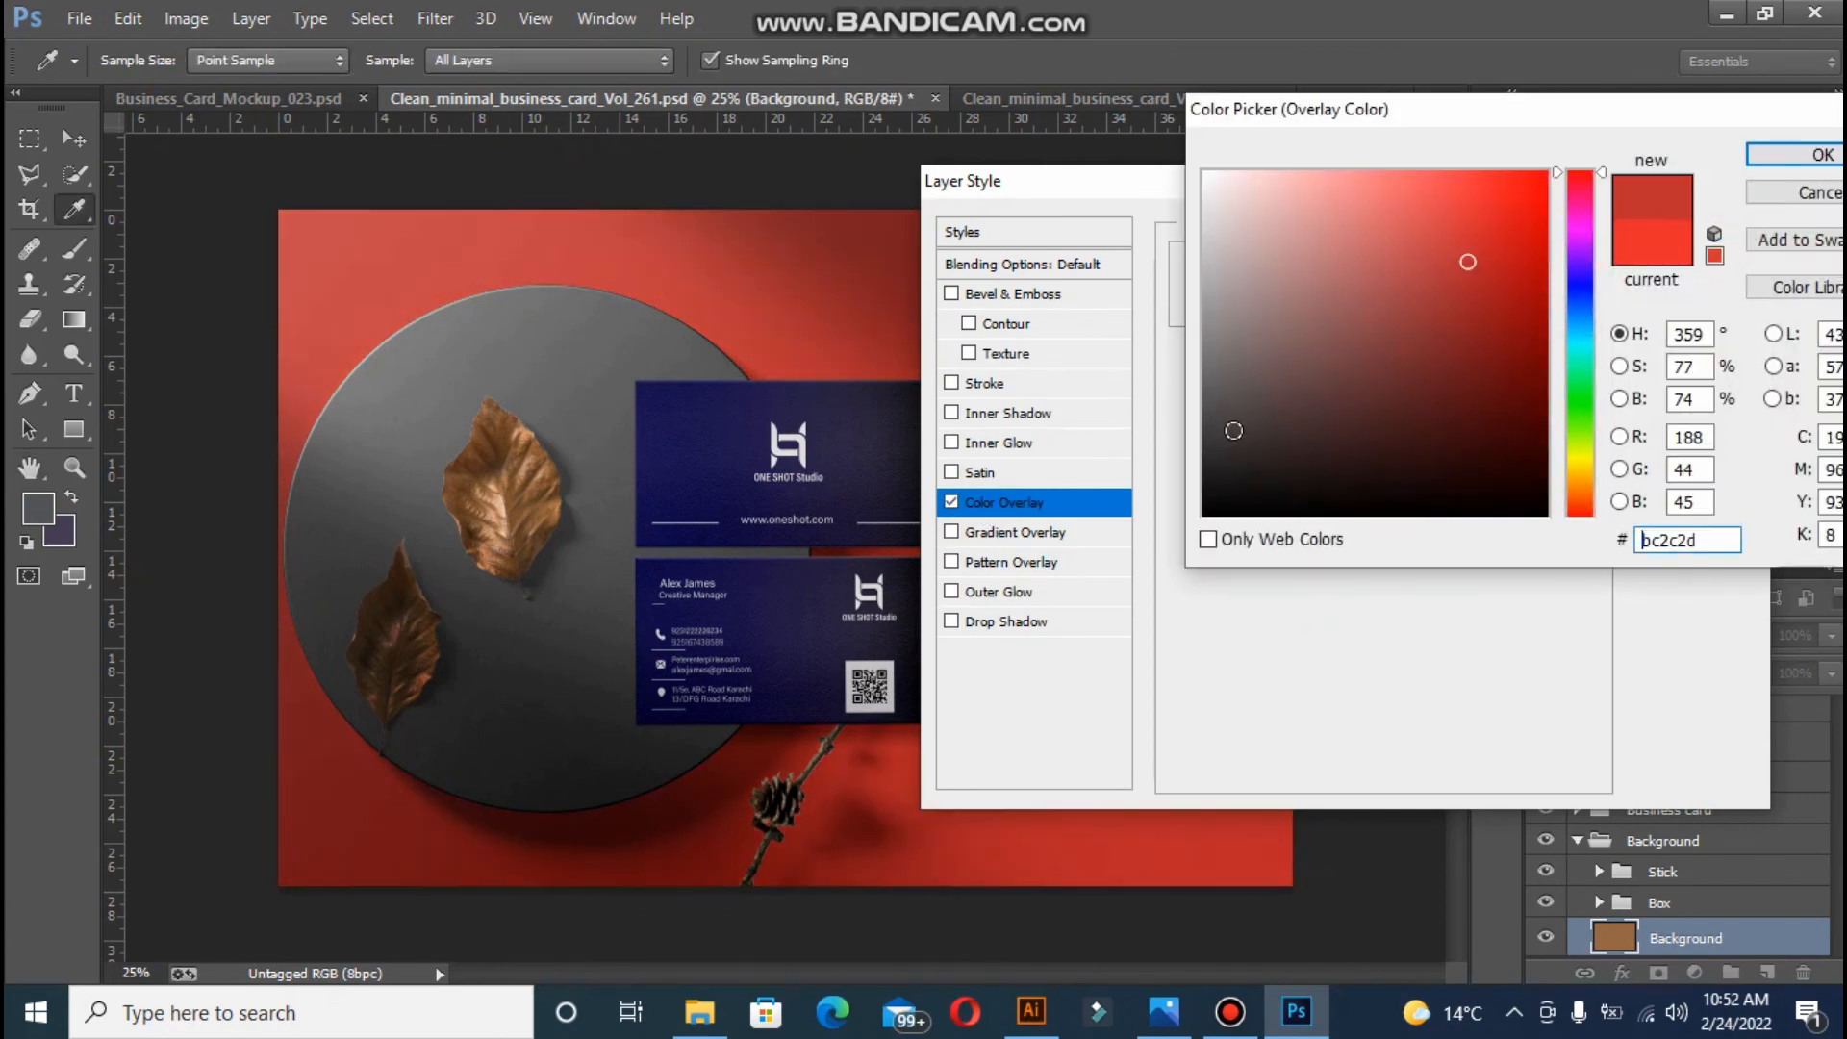
pyautogui.click(1233, 432)
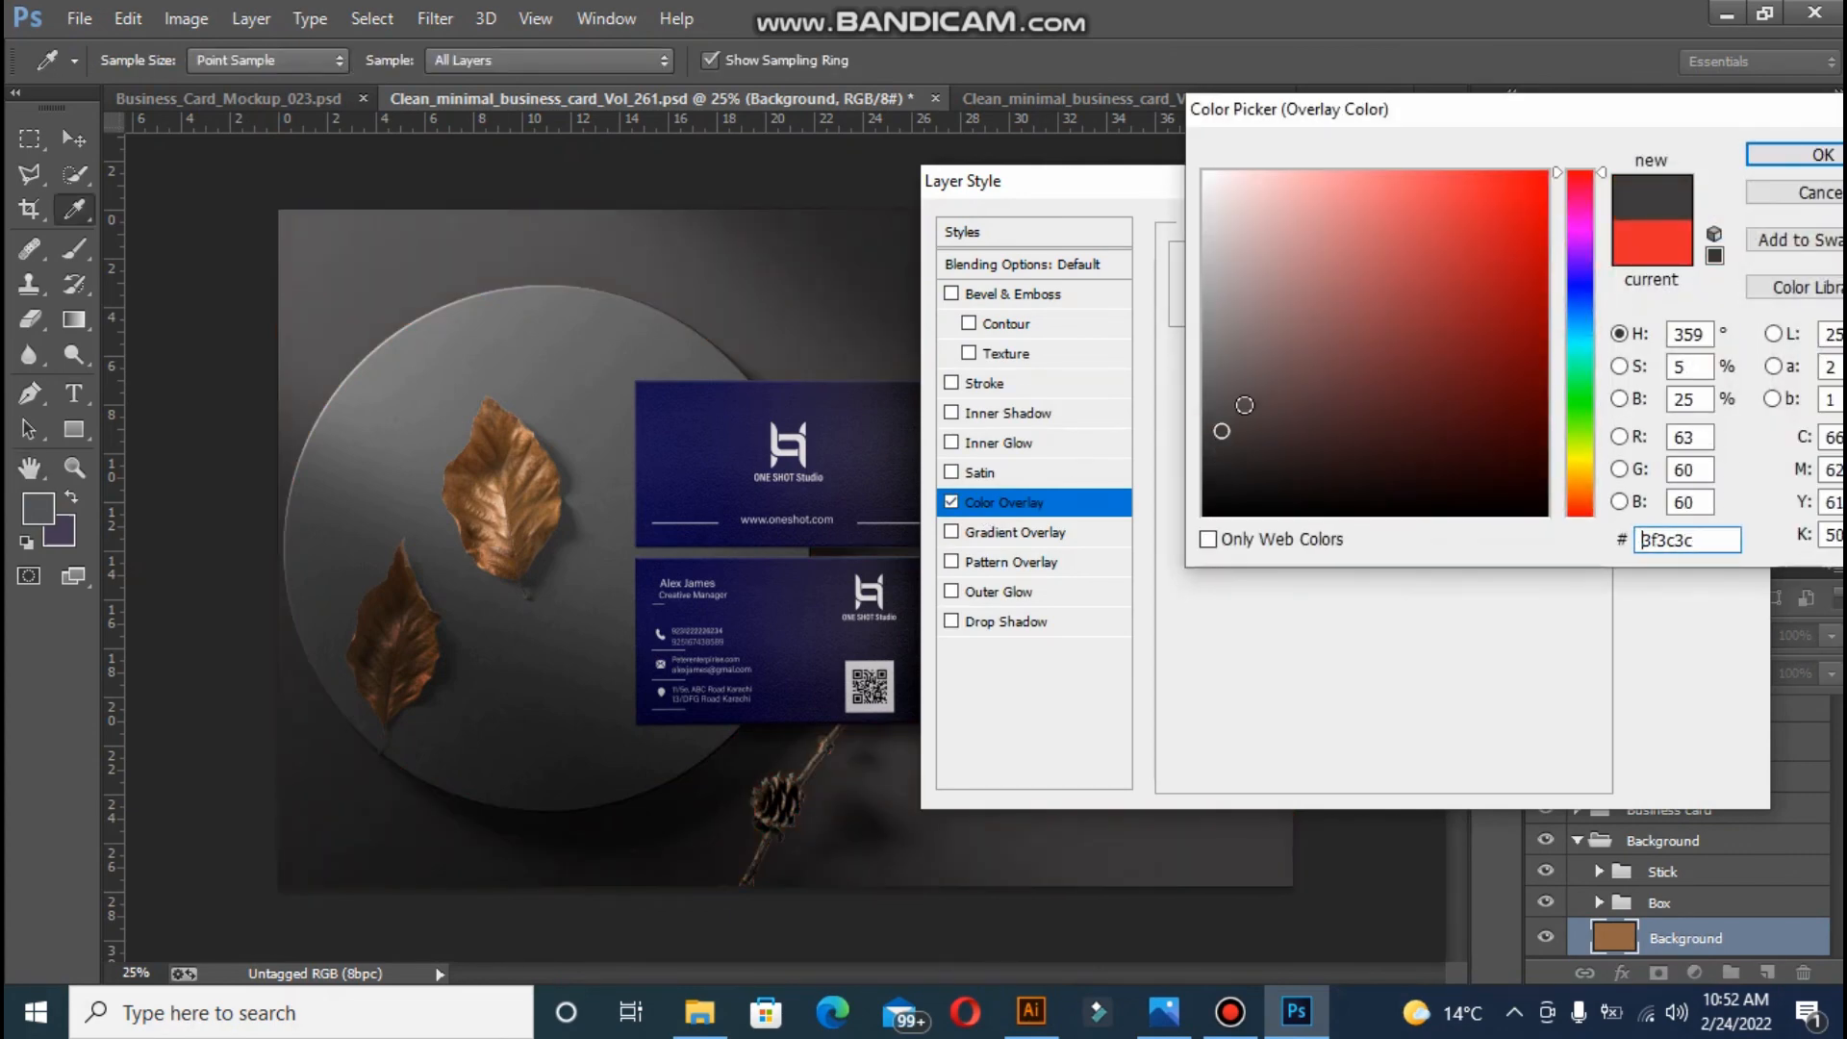
pyautogui.click(1795, 154)
pyautogui.click(1713, 232)
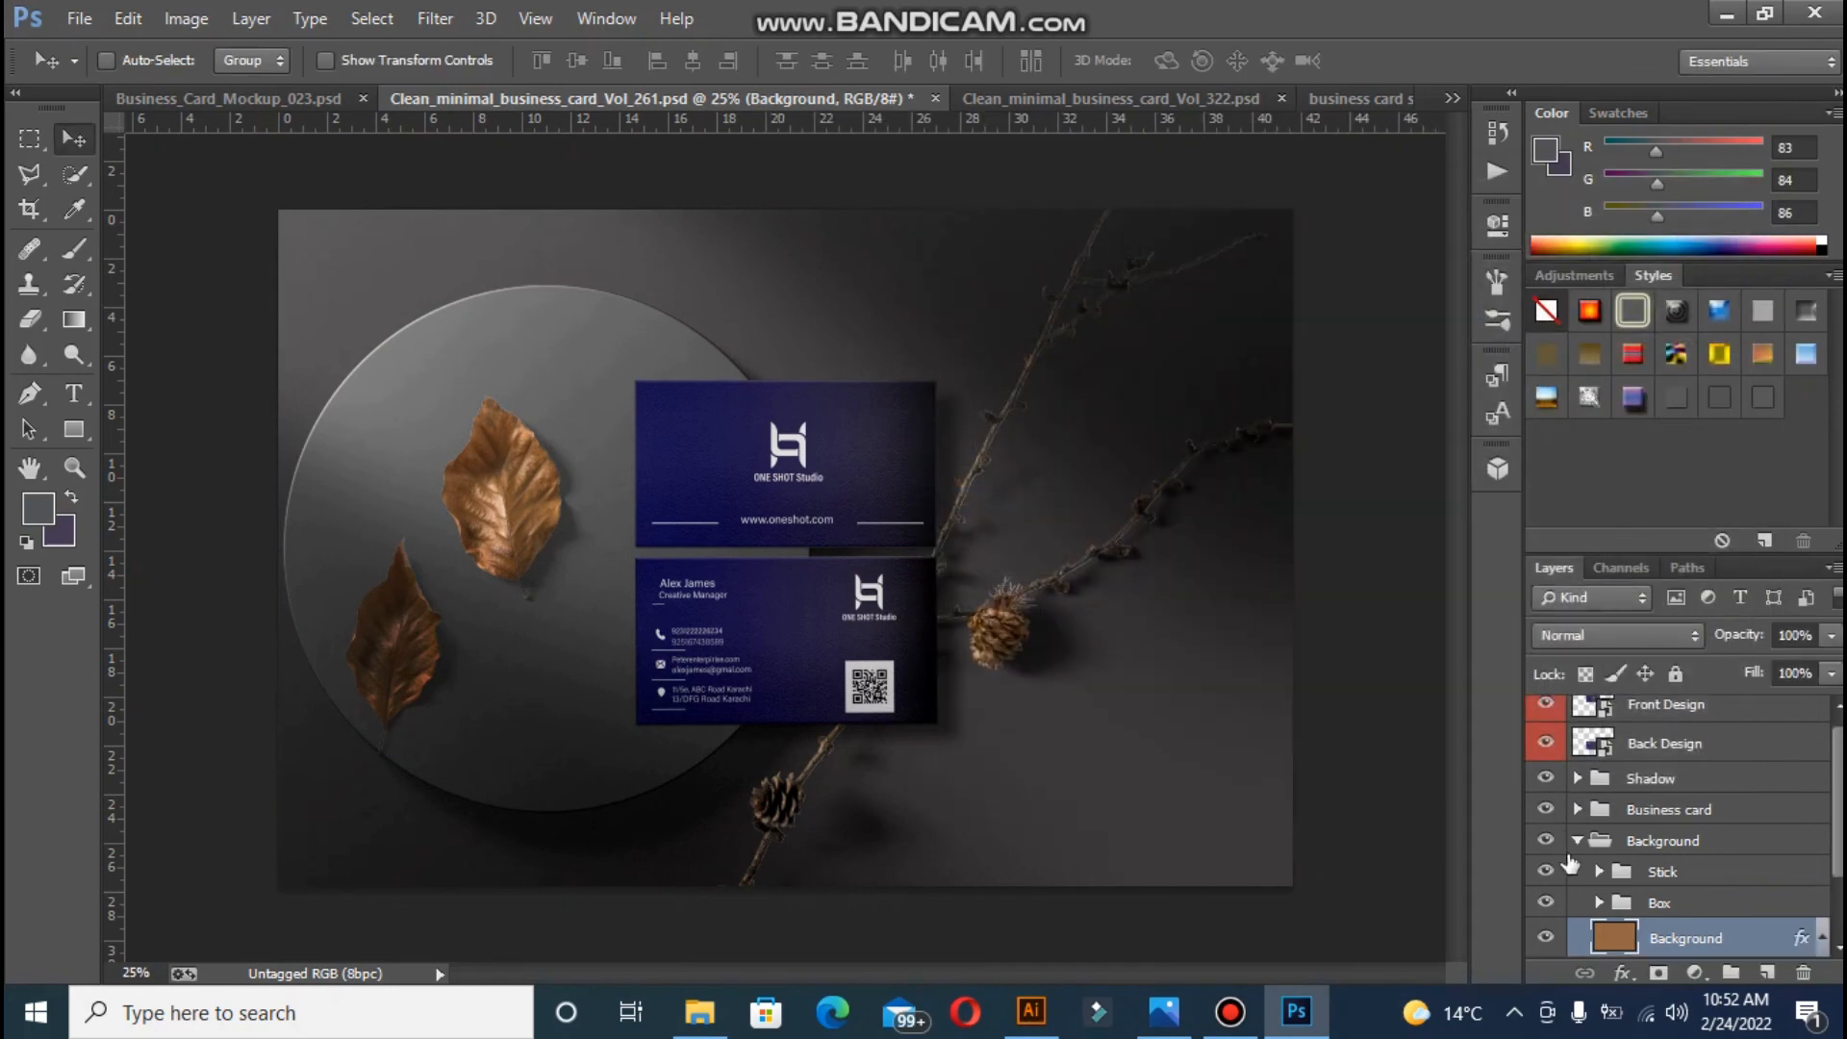
# - Hide the branch, pinecones, their shadow and the round plate, then zoom in on the mockup
pyautogui.click(1592, 904)
pyautogui.click(1597, 872)
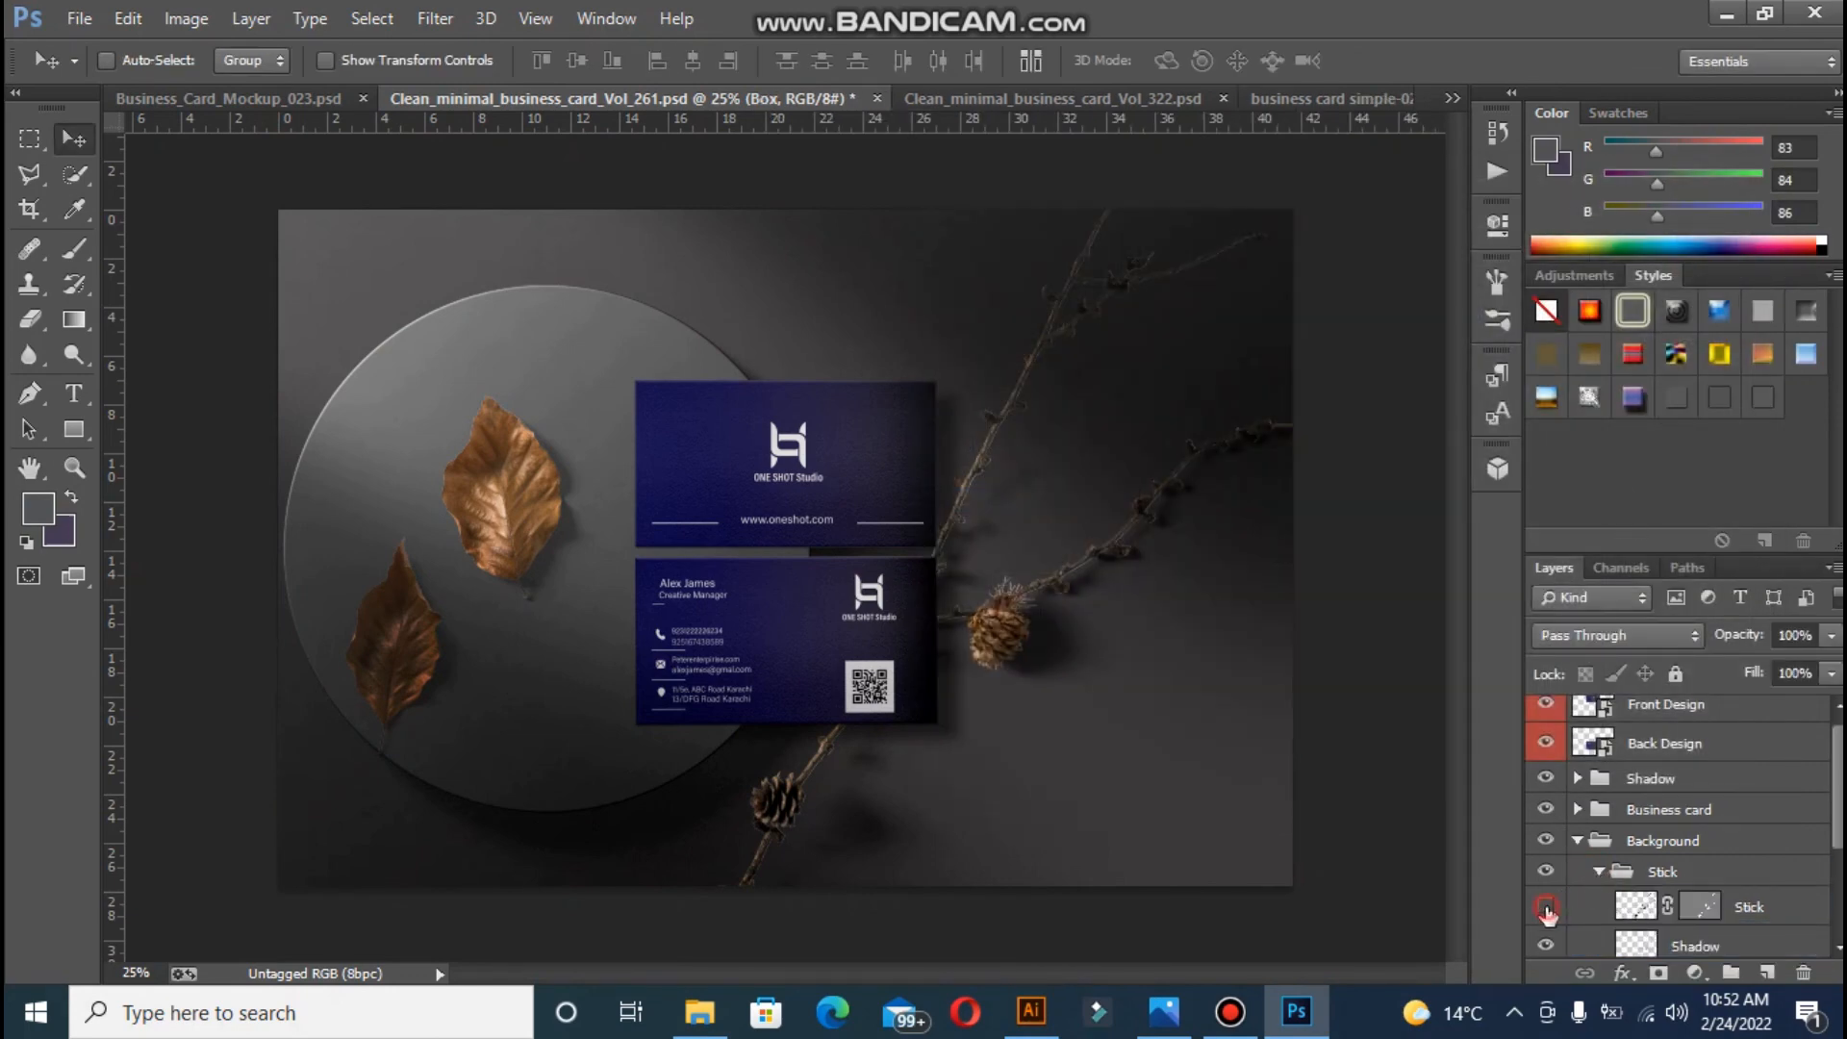
pyautogui.moveTo(1546, 909); pyautogui.dragTo(1546, 945)
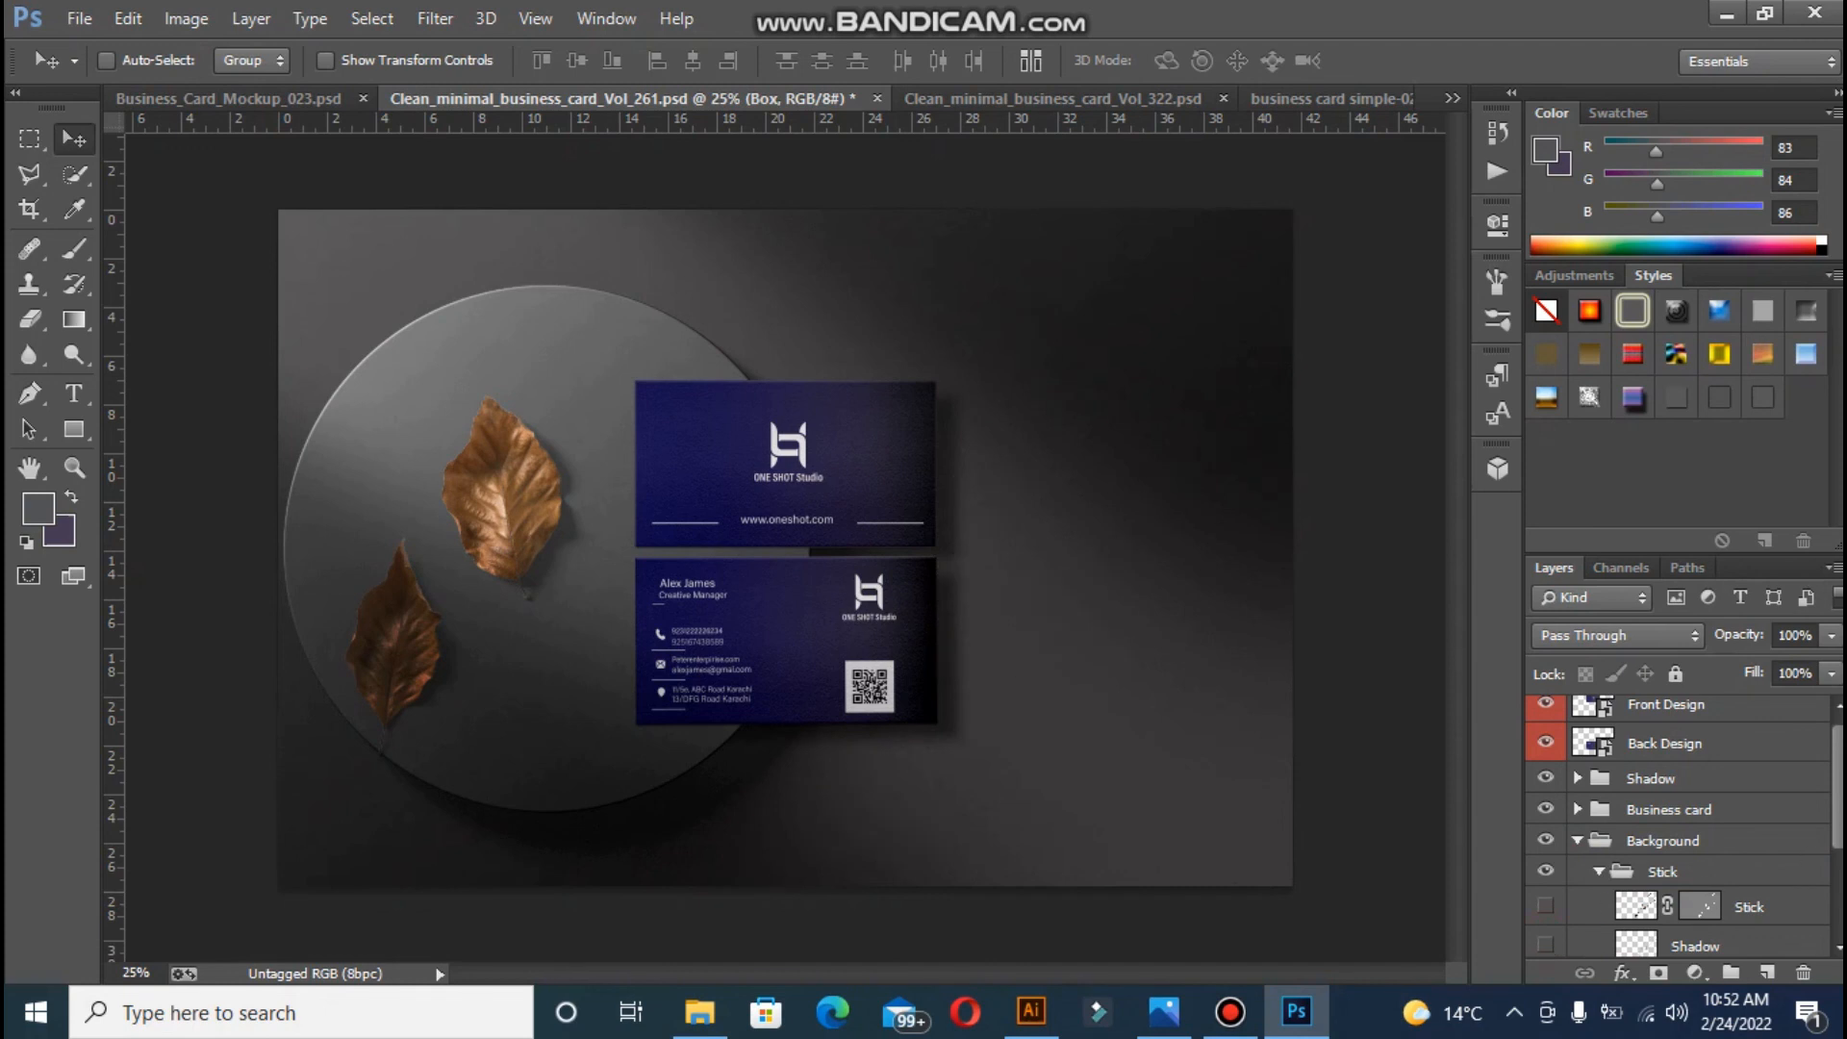
pyautogui.scroll(-3, 1684, 825)
pyautogui.click(1544, 883)
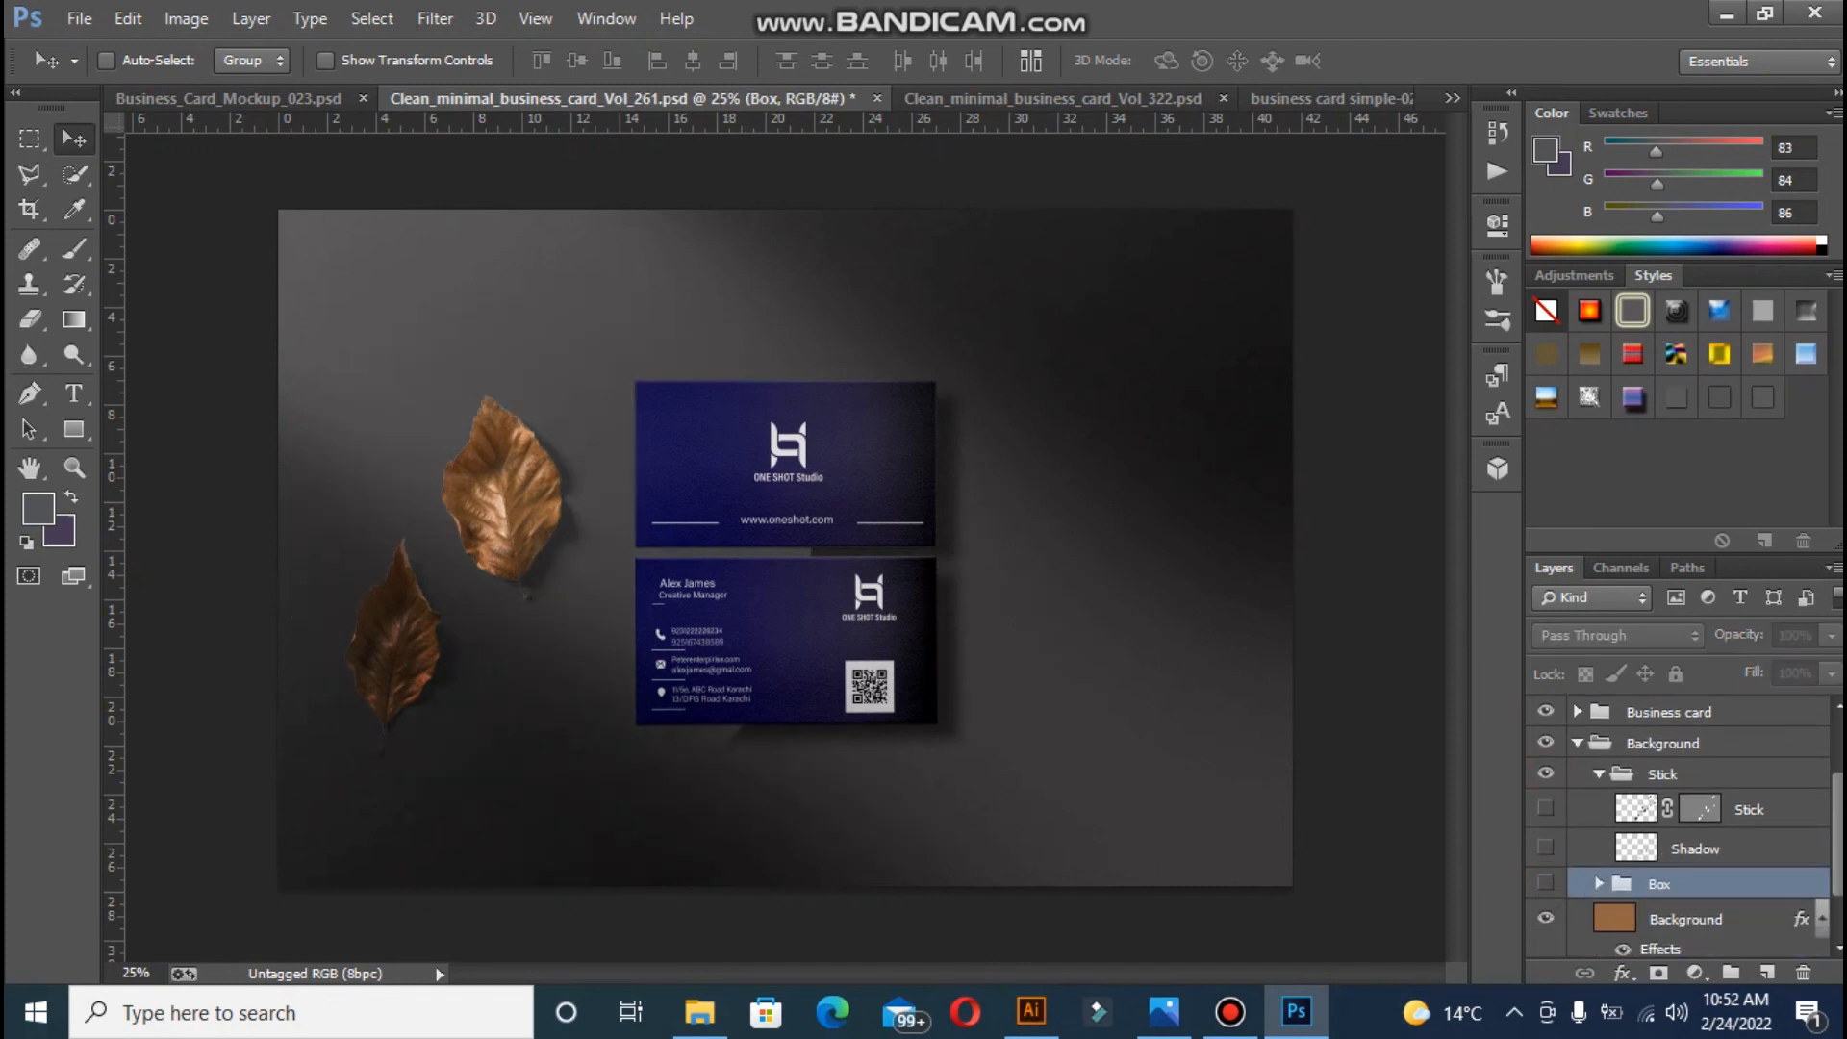
pyautogui.scroll(-2, 1684, 826)
pyautogui.scroll(5, 1684, 826)
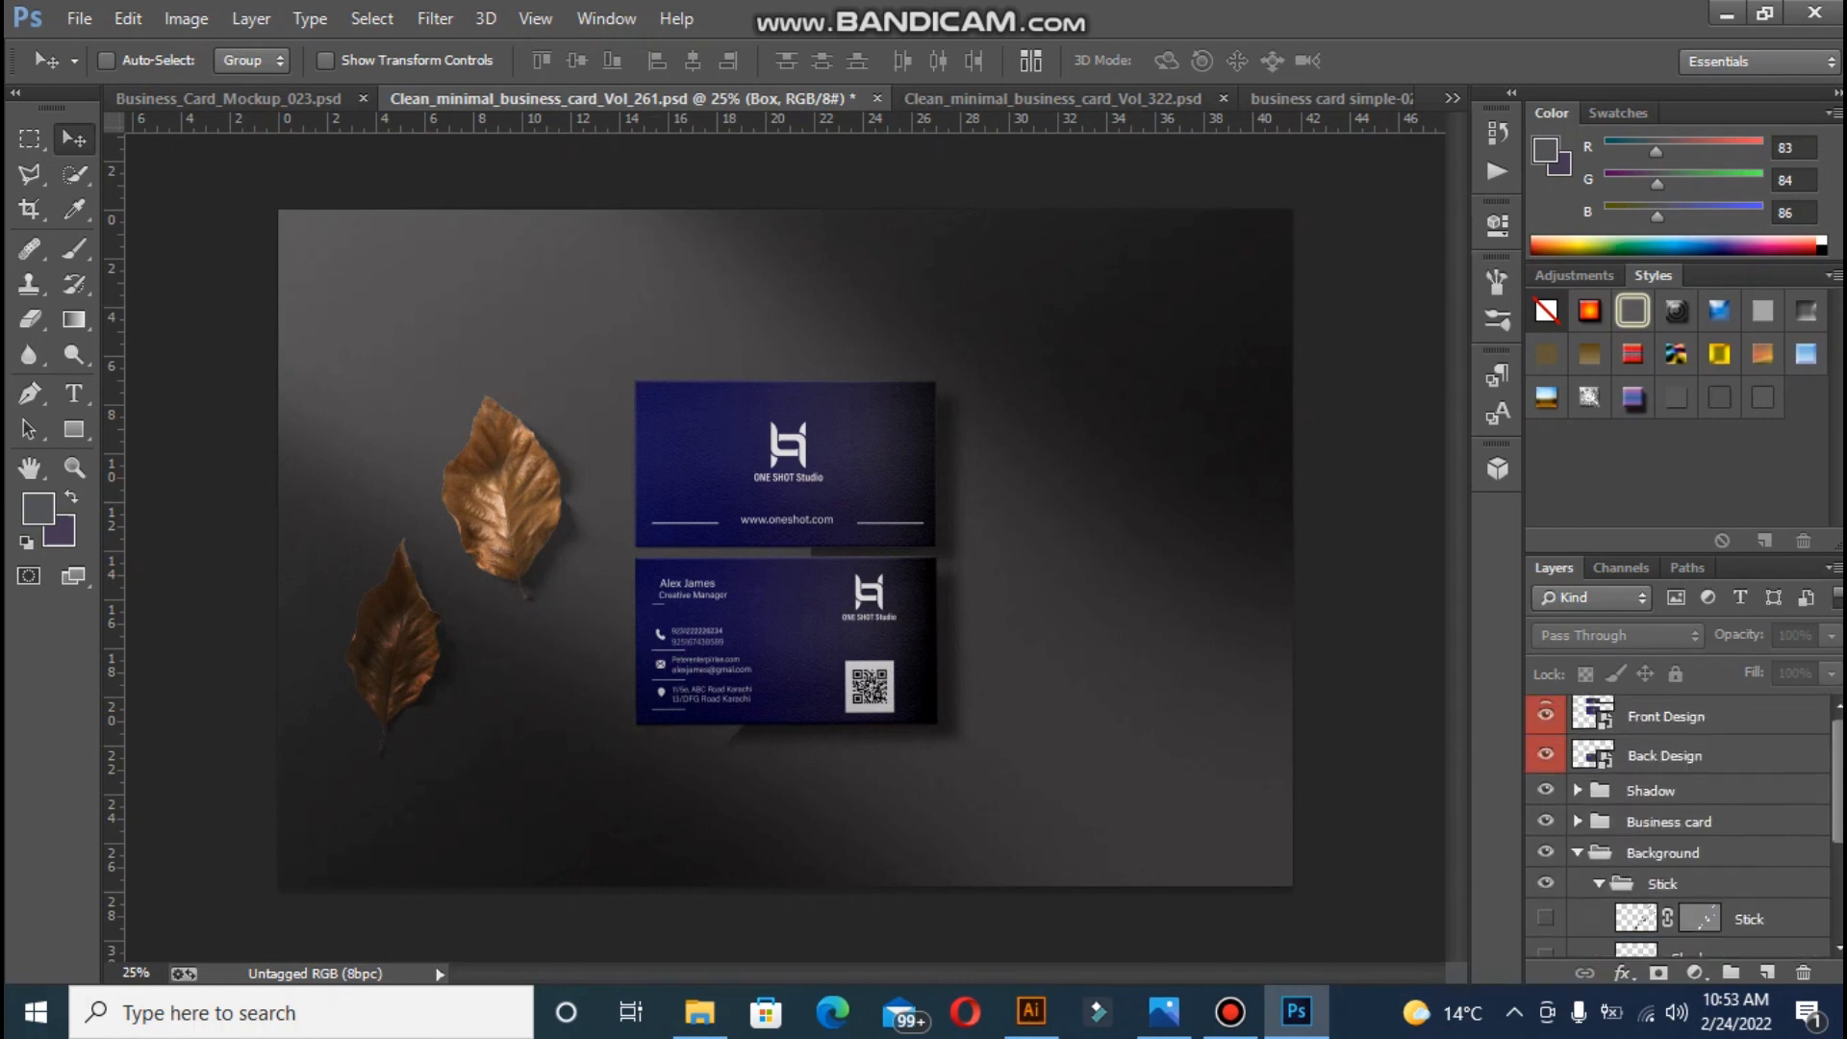
pyautogui.hotkey('ctrl', '+')
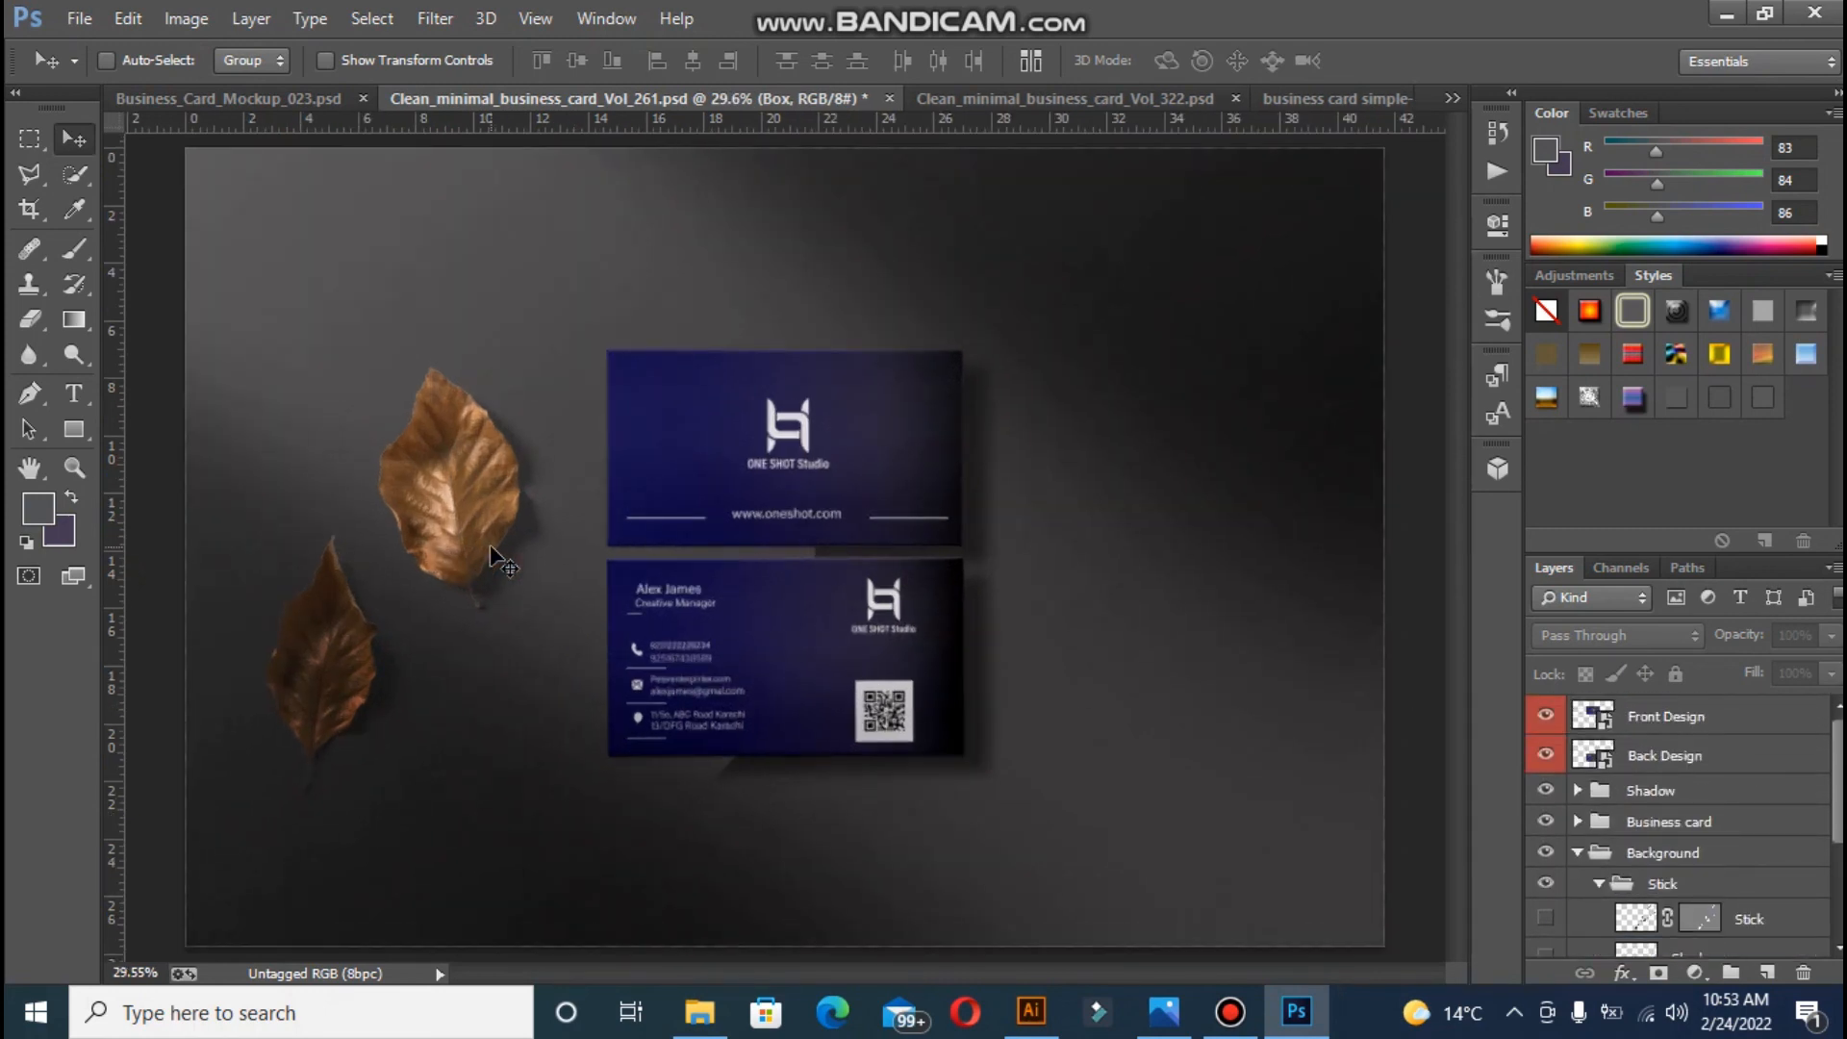
pyautogui.hotkey('ctrl', '+')
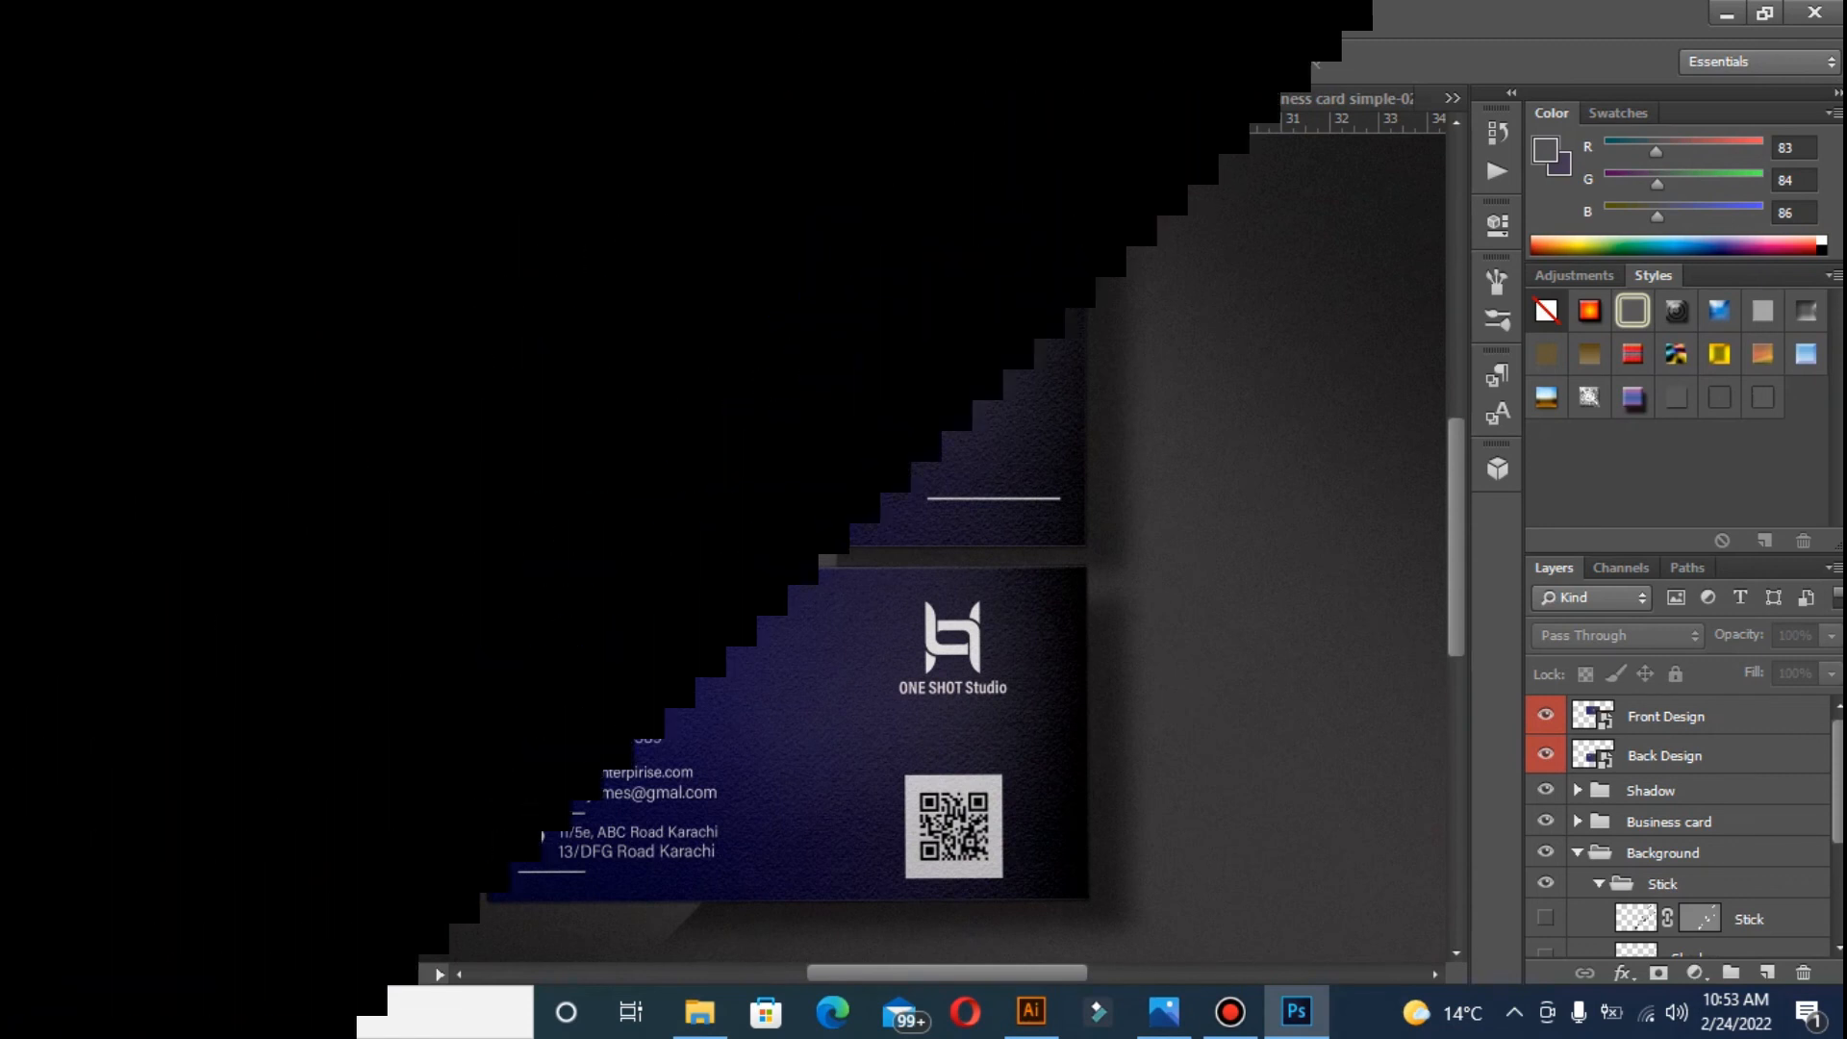